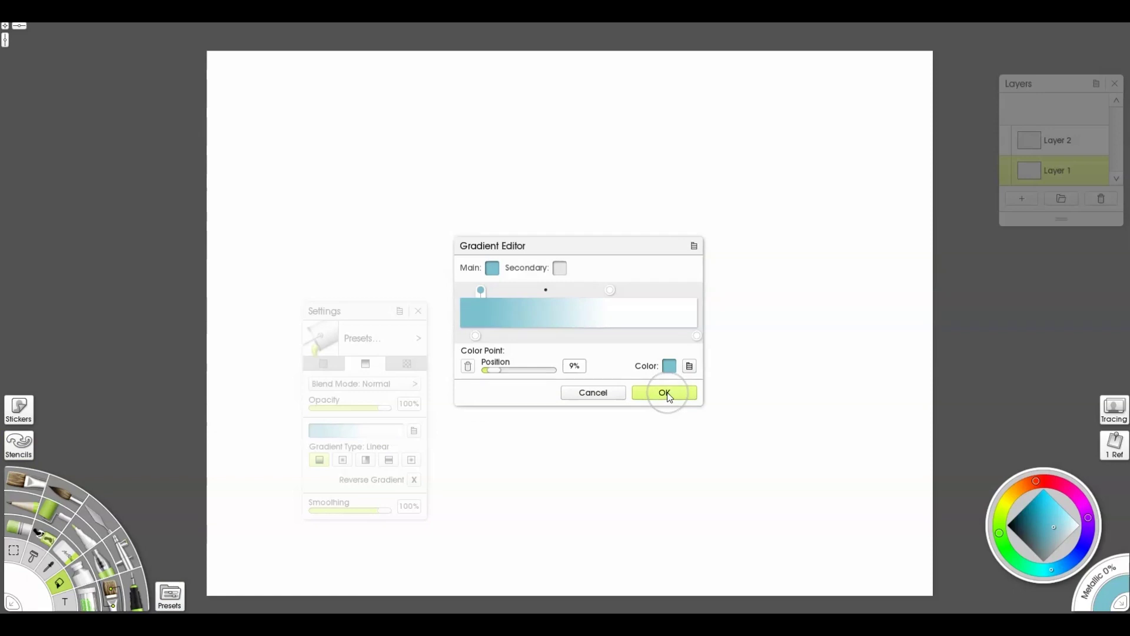
- Fill Layer 1 with a linear gradient fading from light blue at the top to white, with the blue color point at 9%
{"action": "left_click_drag", "start_coordinate": [476, 336], "coordinate": [589, 295]}
{"action": "left_click", "coordinate": [664, 392]}
{"action": "left_click", "coordinate": [396, 430]}
{"action": "left_click_drag", "start_coordinate": [463, 336], "coordinate": [477, 336]}
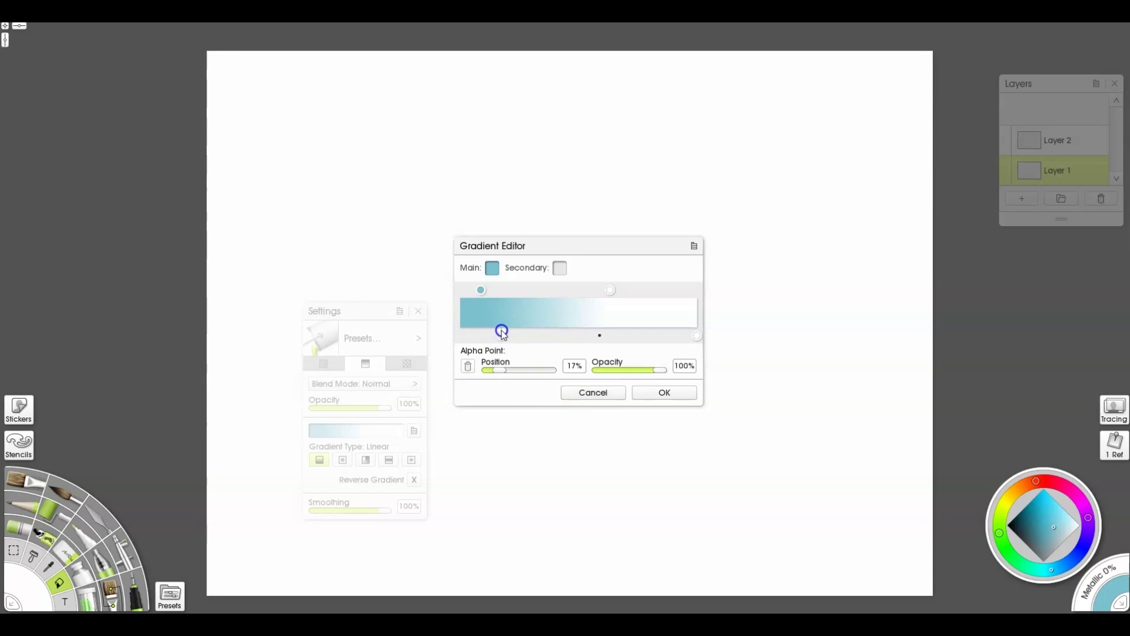
{"action": "left_click", "coordinate": [656, 393]}
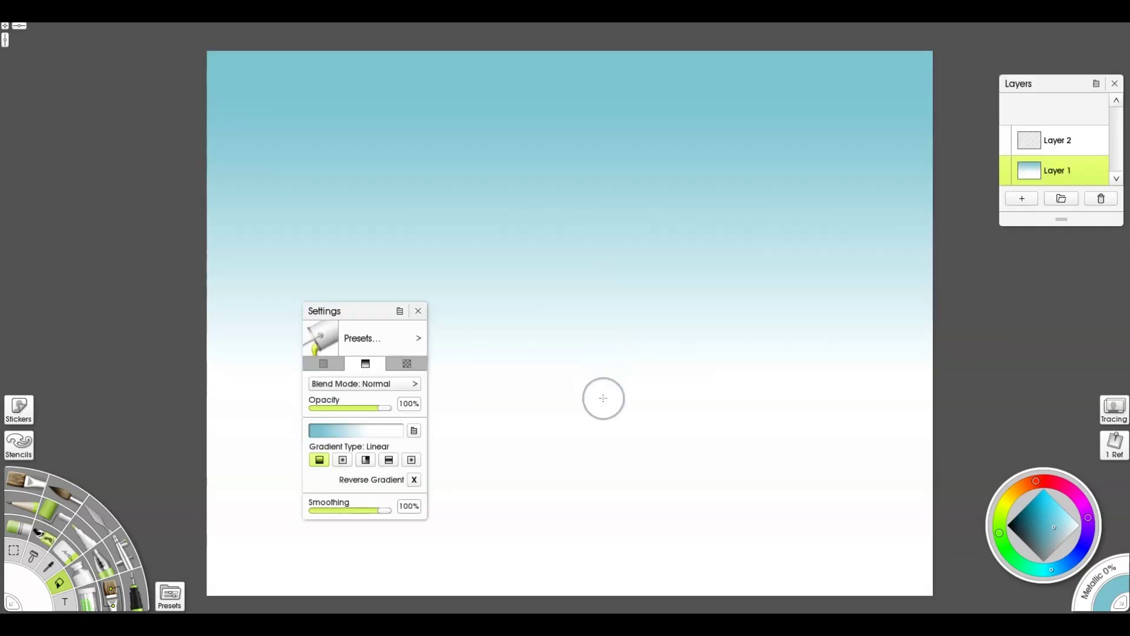
{"action": "left_click_drag", "start_coordinate": [383, 319], "coordinate": [119, 212]}
- Duplicate Layer 1 and rotate the copy to 270° so its gradient runs sideways
{"action": "right_click", "coordinate": [1030, 176]}
{"action": "left_click", "coordinate": [999, 315]}
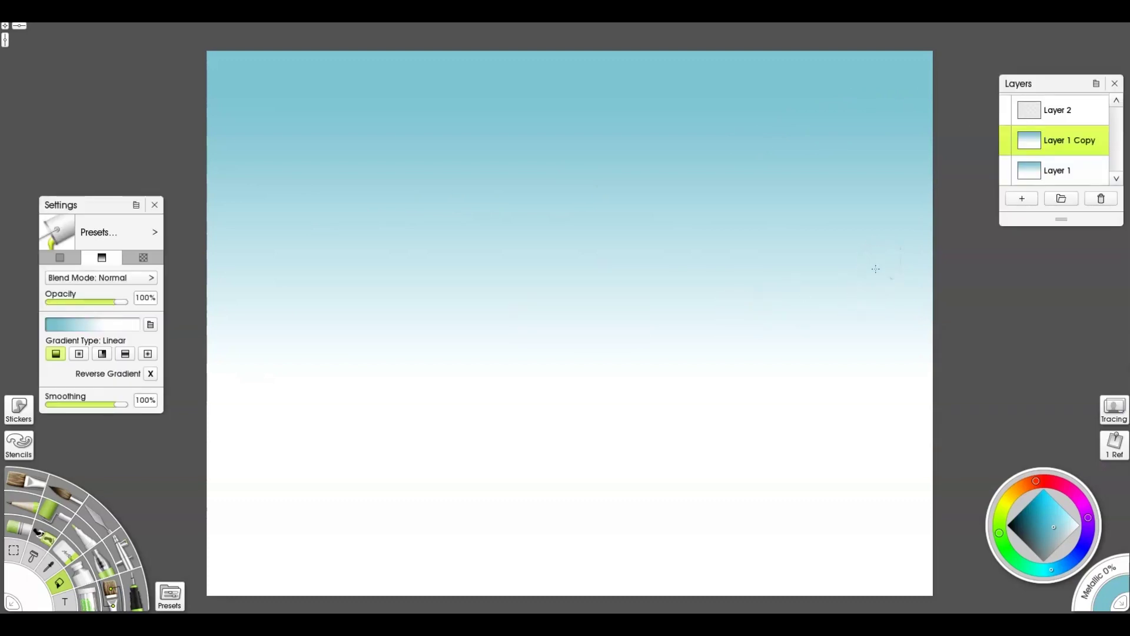
{"action": "key", "text": "ctrl+t"}
{"action": "left_click", "coordinate": [875, 386]}
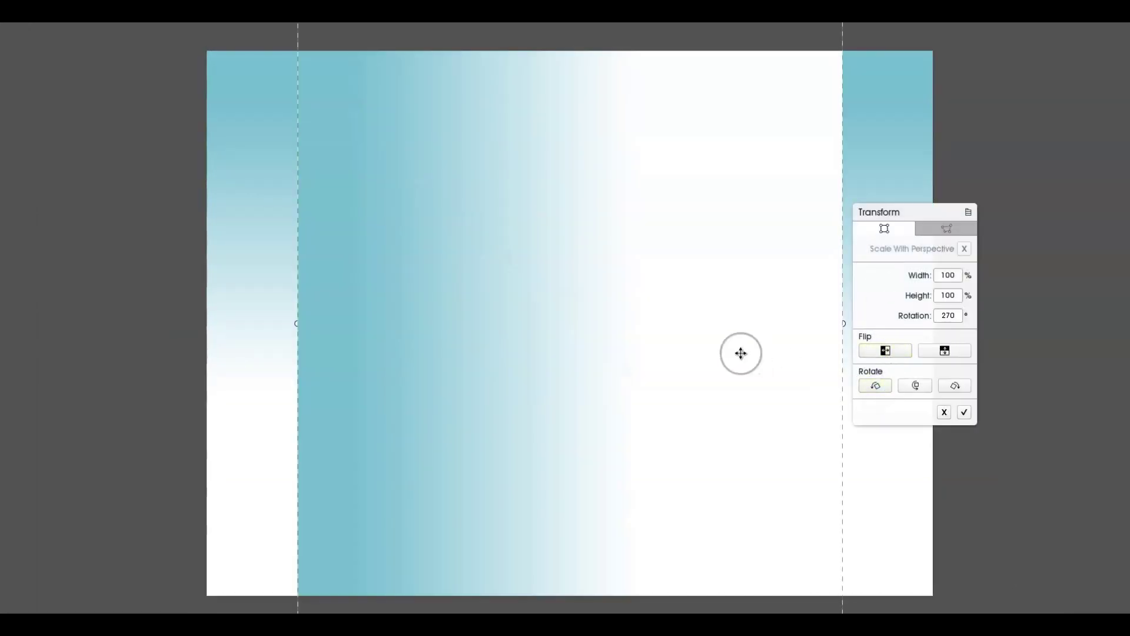
- Scale the rotated copy to 47% width and 83% height and place it in the canvas's lower-left area with its top edge as the horizon
{"action": "left_click_drag", "start_coordinate": [298, 323], "coordinate": [439, 344]}
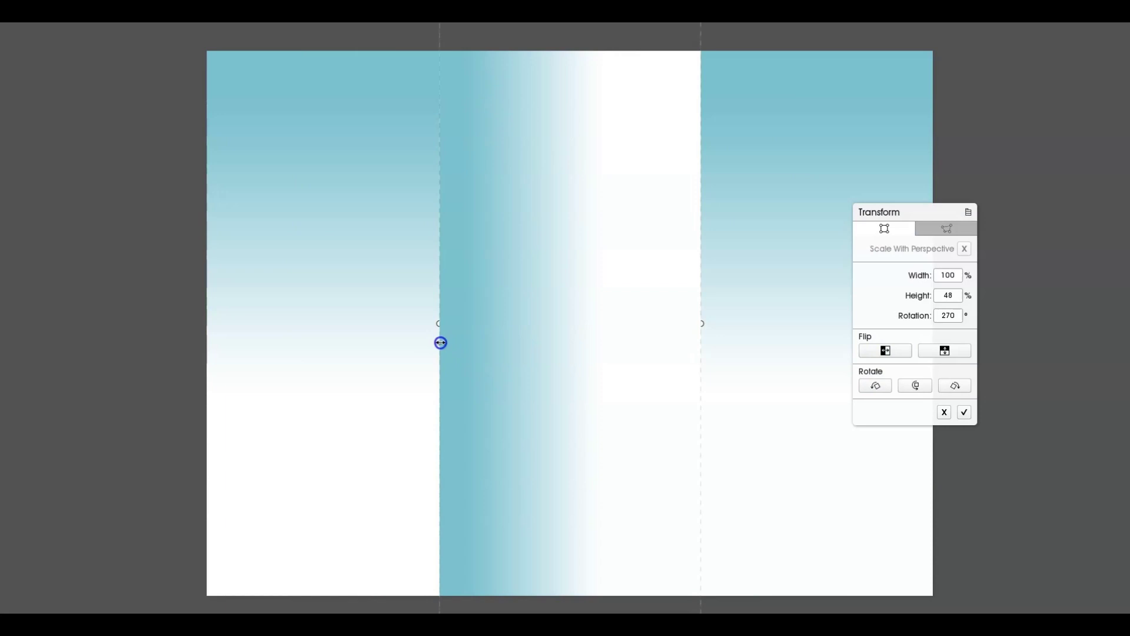
{"action": "left_click_drag", "start_coordinate": [516, 294], "coordinate": [510, 440]}
{"action": "left_click_drag", "start_coordinate": [565, 111], "coordinate": [335, 370]}
{"action": "left_click_drag", "start_coordinate": [337, 424], "coordinate": [341, 532]}
{"action": "left_click_drag", "start_coordinate": [335, 452], "coordinate": [355, 345]}
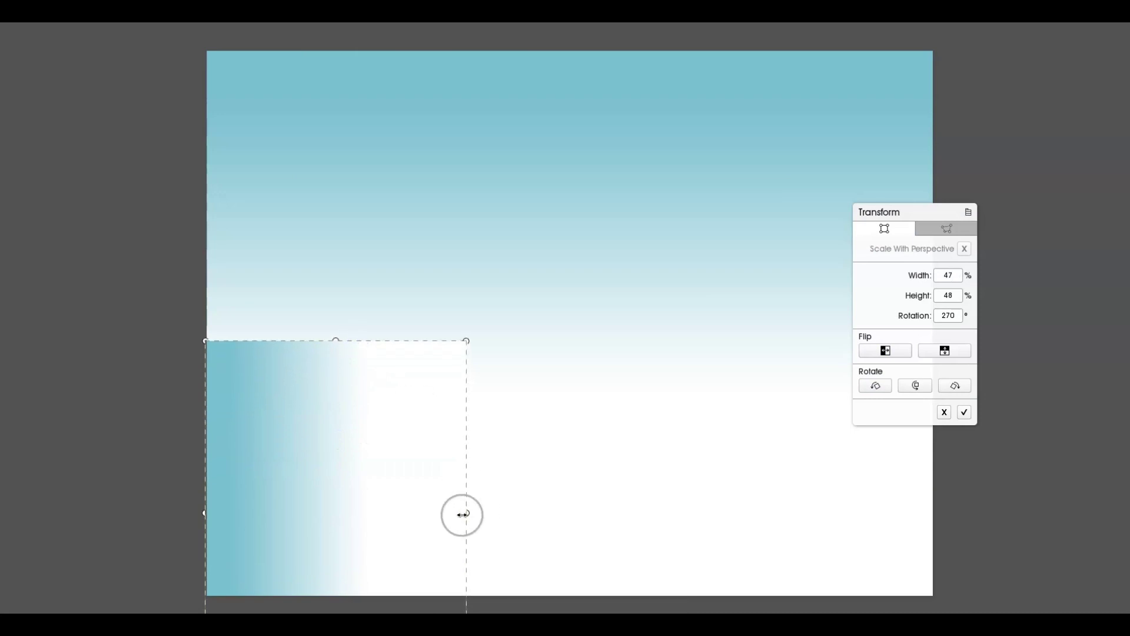
{"action": "left_click_drag", "start_coordinate": [466, 512], "coordinate": [557, 504]}
{"action": "left_click_drag", "start_coordinate": [436, 479], "coordinate": [519, 484]}
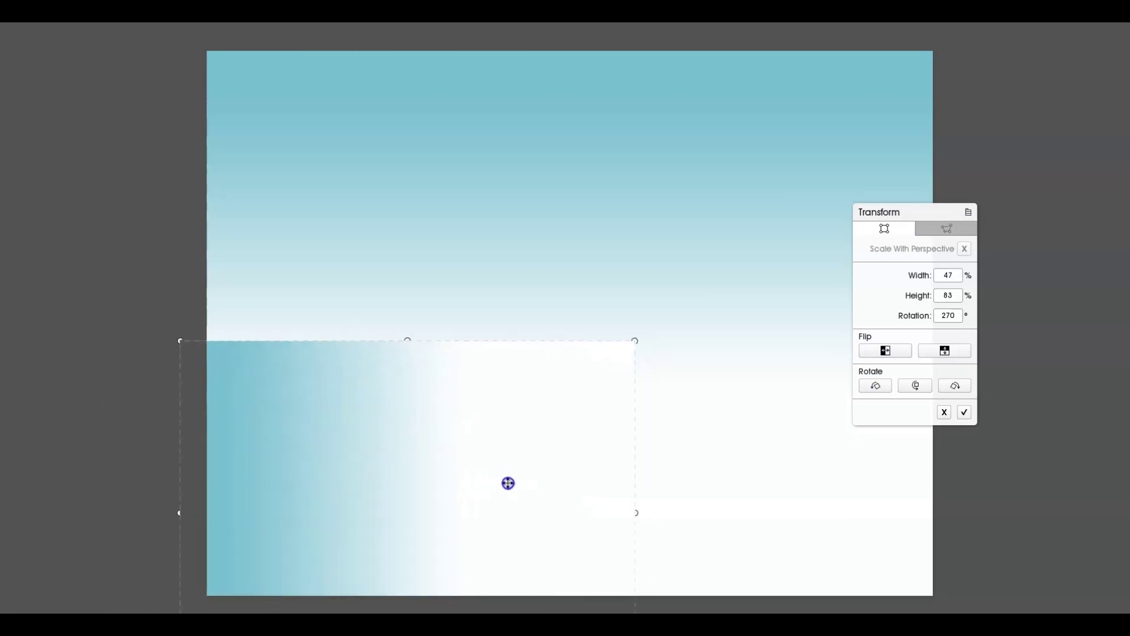
{"action": "key", "text": "Return"}
- Add a horizontally flipped duplicate of the water gradient on the canvas's lower right and merge it down into Layer 1 Copy
{"action": "right_click", "coordinate": [1051, 139]}
{"action": "left_click", "coordinate": [986, 285]}
{"action": "left_click", "coordinate": [409, 387]}
{"action": "left_click", "coordinate": [883, 350]}
{"action": "left_click_drag", "start_coordinate": [481, 467], "coordinate": [799, 482]}
{"action": "key", "text": "Return"}
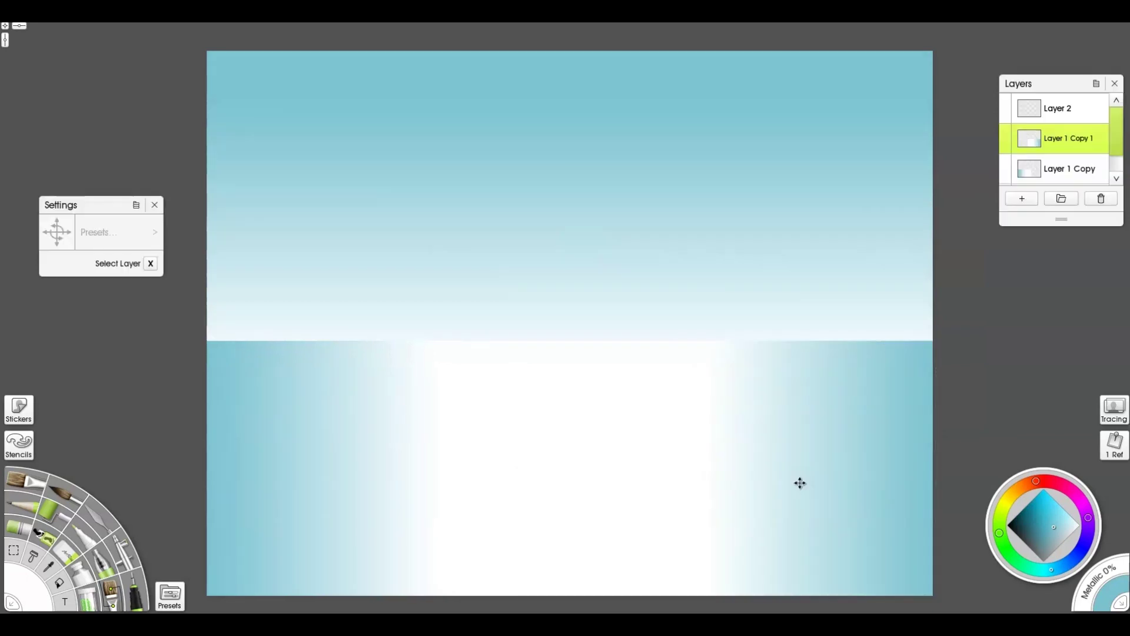
{"action": "right_click", "coordinate": [1054, 135]}
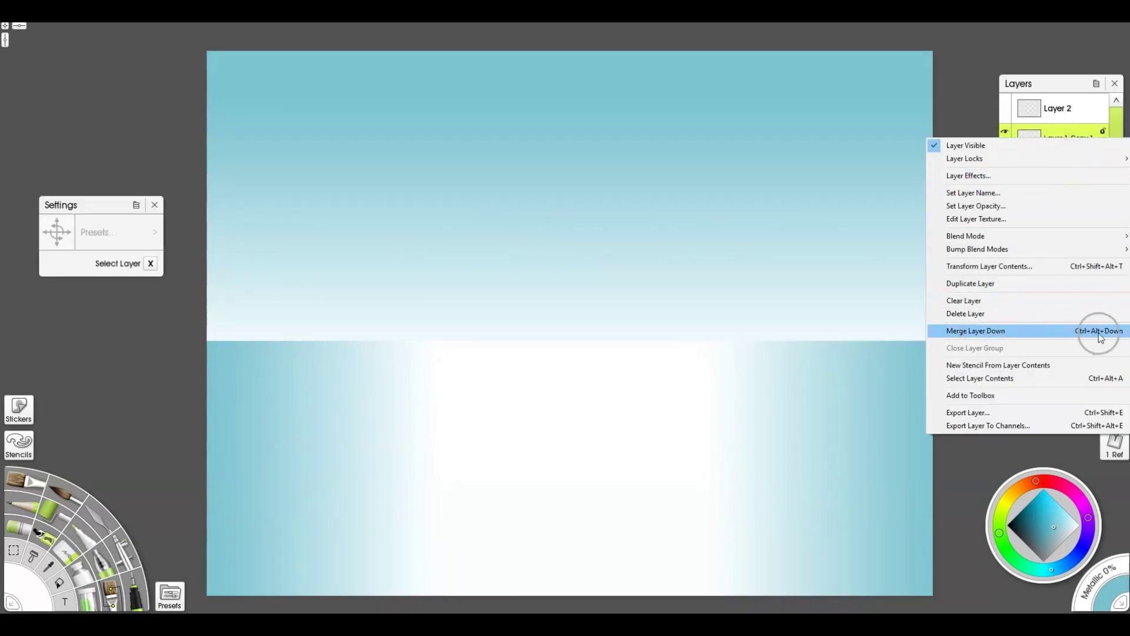
{"action": "left_click", "coordinate": [1078, 337]}
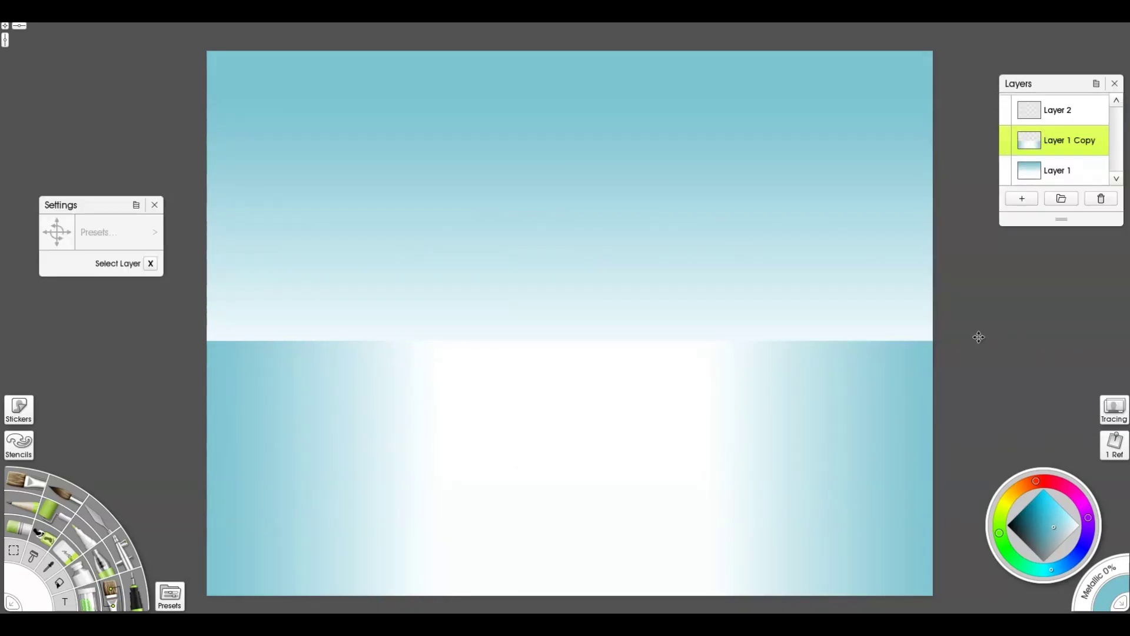
- Smear the hard horizon edge of Layer 1 Copy with the palette knife's Heavy Blurred Frosting preset
{"action": "left_click", "coordinate": [89, 518]}
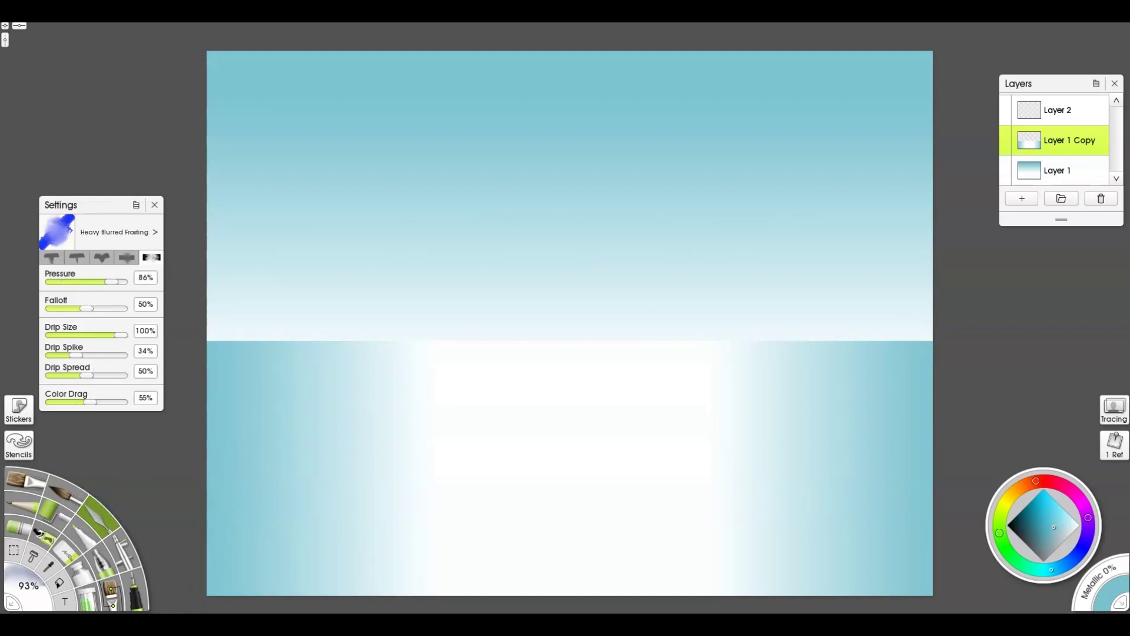
{"action": "left_click", "coordinate": [118, 232]}
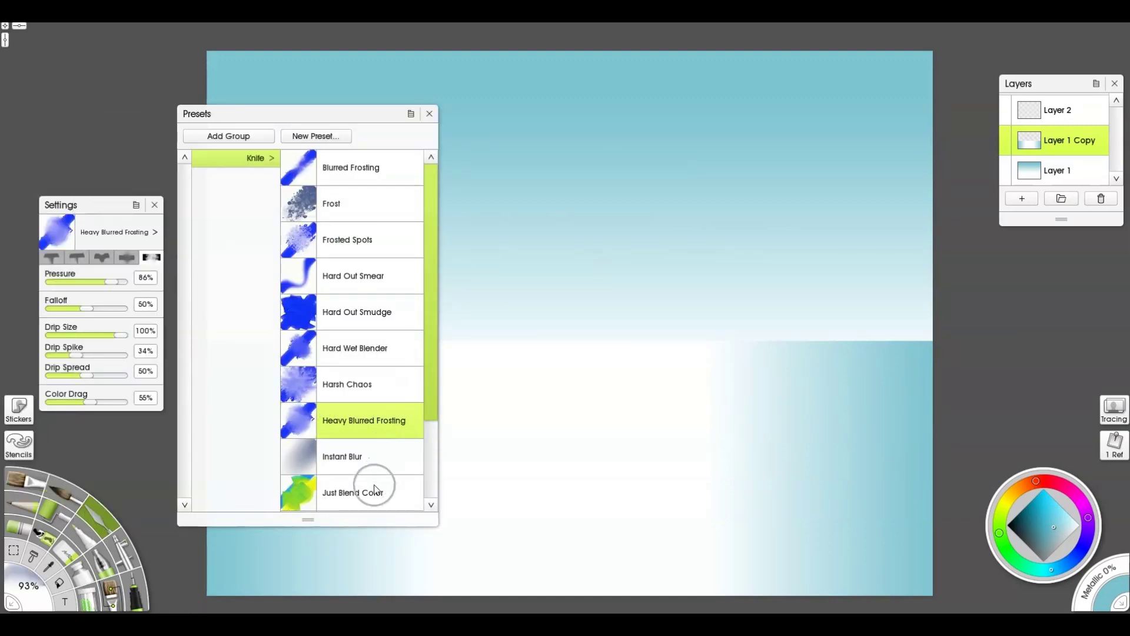
{"action": "left_click", "coordinate": [429, 114]}
{"action": "mouse_move", "coordinate": [208, 343]}
{"action": "left_mouse_down"}
{"action": "mouse_move", "coordinate": [929, 336]}
{"action": "mouse_move", "coordinate": [681, 365]}
{"action": "mouse_move", "coordinate": [141, 342]}
{"action": "left_mouse_up"}
- Soften the whole horizon line with the palette knife's Instant Blur preset and merge the water layer down into Layer 1
{"action": "left_click", "coordinate": [169, 596]}
{"action": "left_click", "coordinate": [327, 455]}
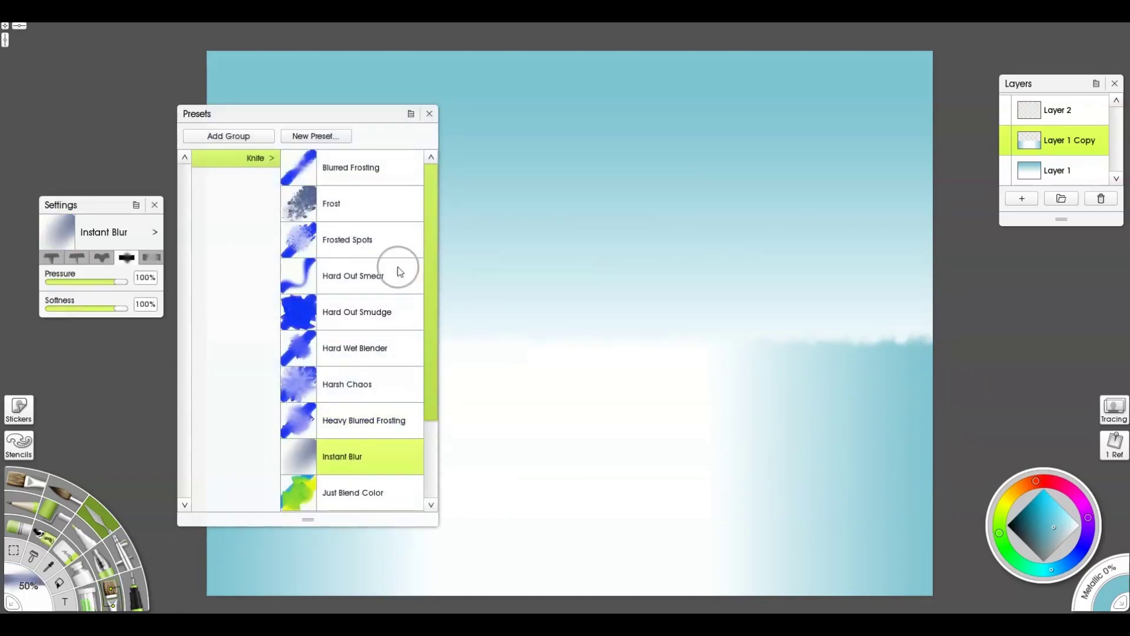
{"action": "left_click_drag", "start_coordinate": [210, 339], "coordinate": [941, 340]}
{"action": "left_click_drag", "start_coordinate": [141, 340], "coordinate": [978, 340]}
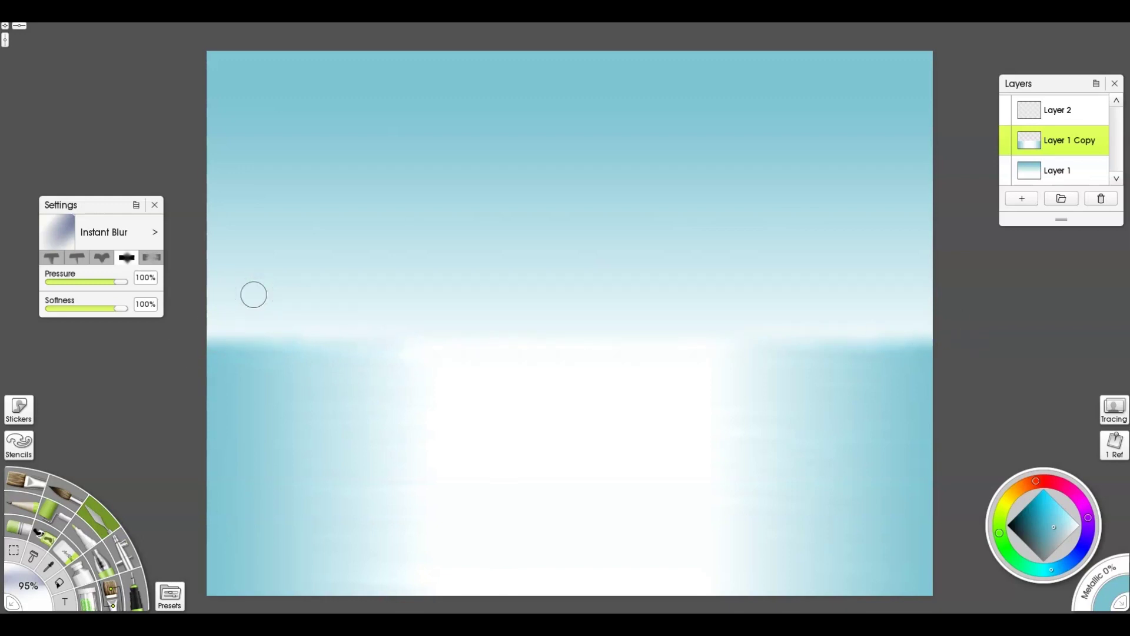
{"action": "key", "text": "ctrl+e"}
- Airbrush a soft white glow around the center of the horizon with the Big and Subtle preset at 500% size
{"action": "key", "text": "a"}
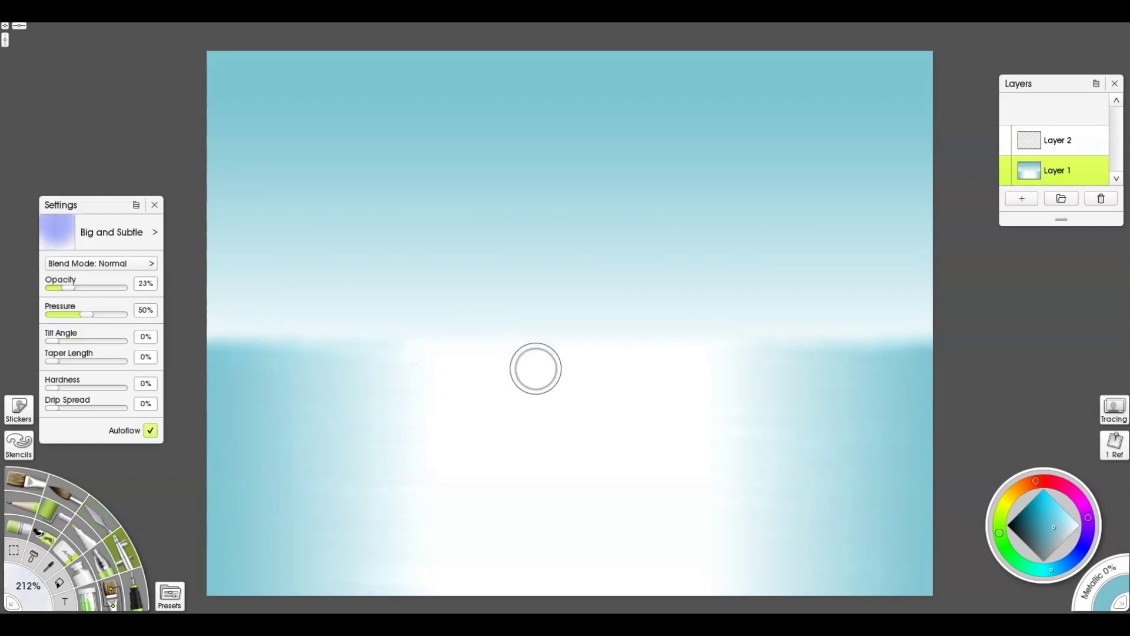
{"action": "left_click", "coordinate": [536, 369], "text": "alt"}
{"action": "mouse_move", "coordinate": [634, 324]}
{"action": "left_mouse_down", "text": "shift"}
{"action": "mouse_move", "coordinate": [977, 315]}
{"action": "mouse_move", "coordinate": [550, 338]}
{"action": "mouse_move", "coordinate": [549, 327]}
{"action": "left_mouse_up", "text": "shift"}
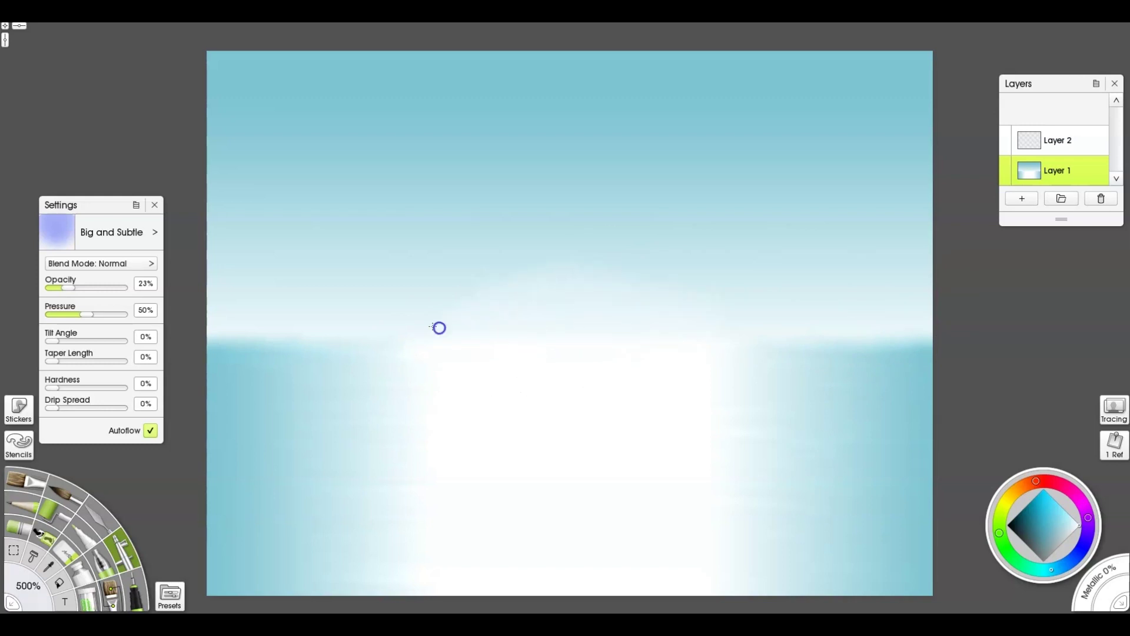
{"action": "mouse_move", "coordinate": [771, 311]}
{"action": "left_mouse_down"}
{"action": "mouse_move", "coordinate": [270, 325]}
{"action": "mouse_move", "coordinate": [641, 345]}
{"action": "left_mouse_up"}
{"action": "left_click_drag", "start_coordinate": [562, 380], "coordinate": [588, 330]}
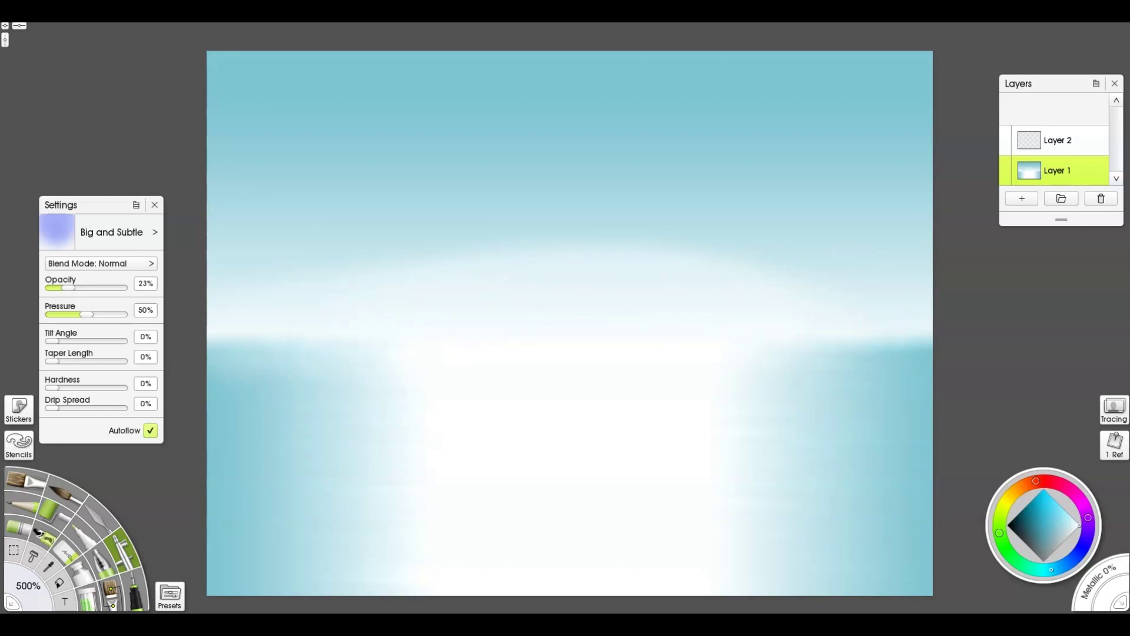
- Spray dark blue Flower Children stickers in uneven rows across both sides of the sky on Layer 2
{"action": "left_click", "coordinate": [1053, 140]}
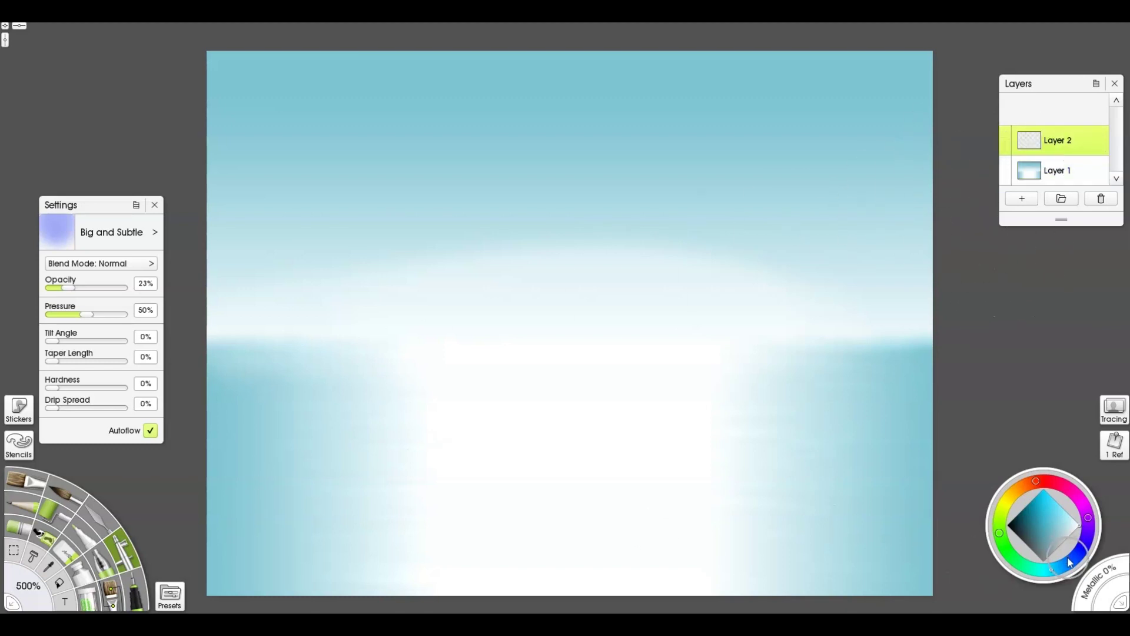
{"action": "left_click", "coordinate": [1036, 542]}
{"action": "left_click", "coordinate": [1024, 518]}
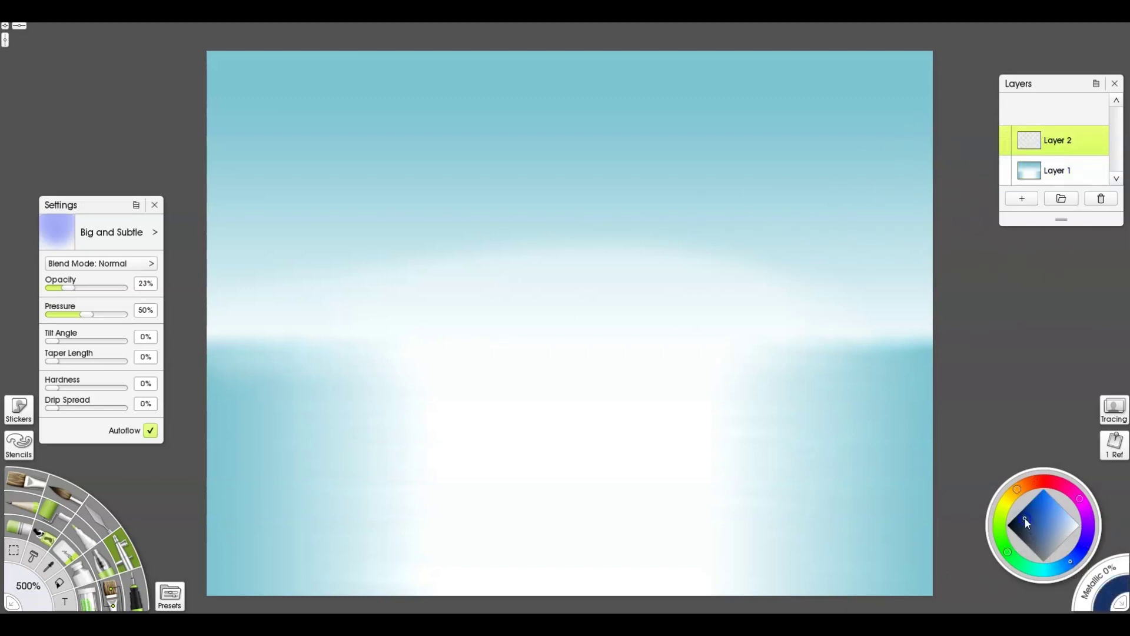
{"action": "left_click", "coordinate": [44, 537]}
{"action": "left_click", "coordinate": [169, 596]}
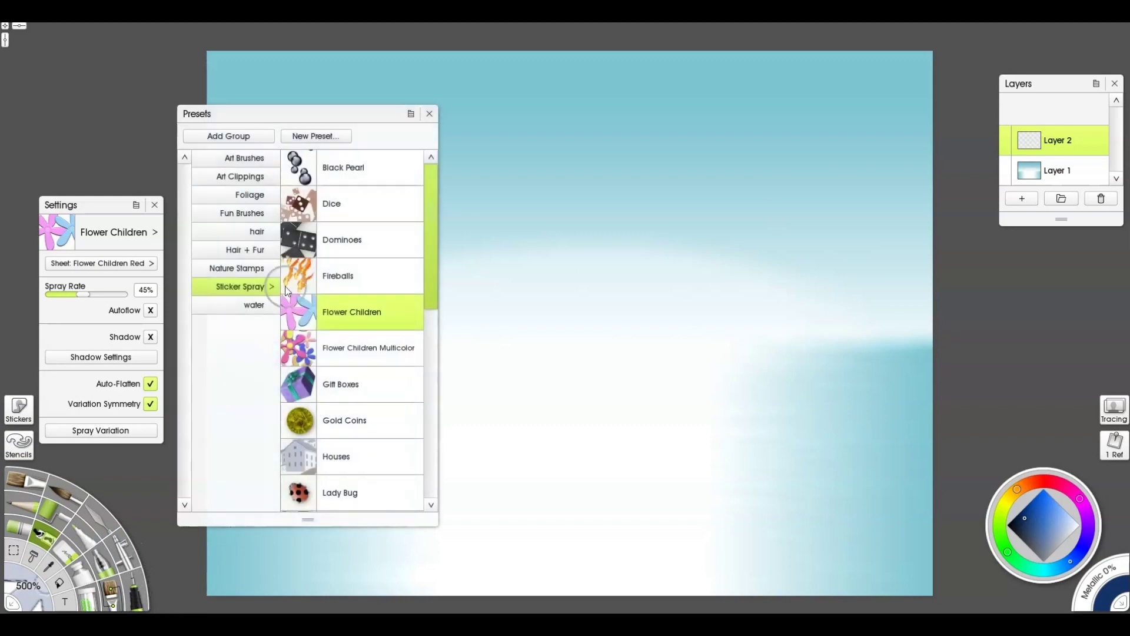
{"action": "left_click", "coordinate": [434, 118]}
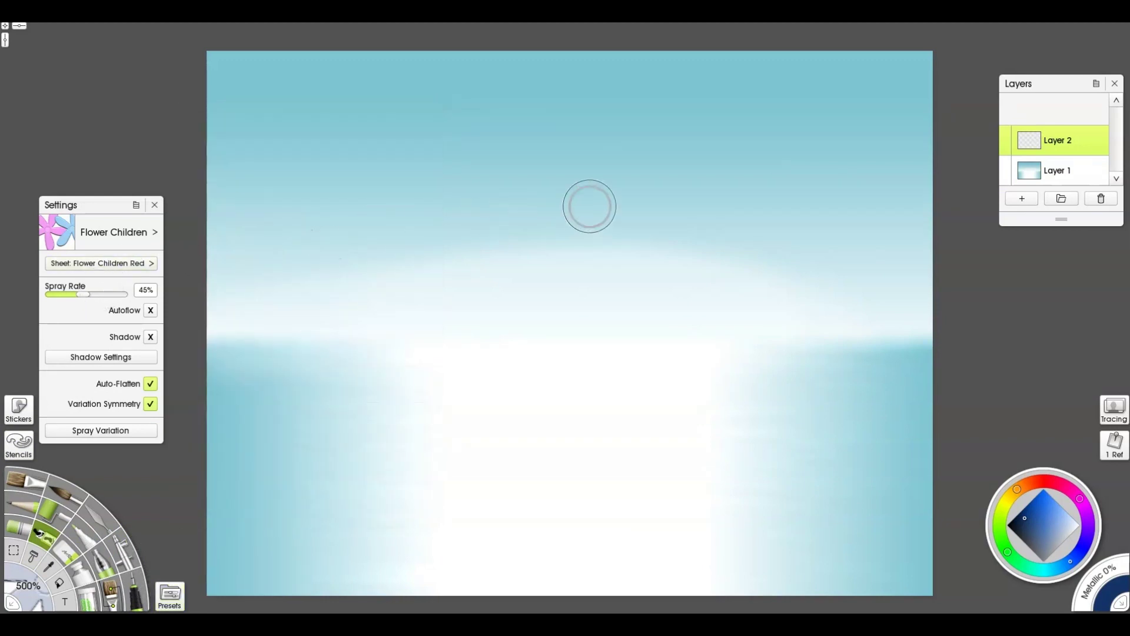
{"action": "mouse_move", "coordinate": [965, 59]}
{"action": "left_mouse_down"}
{"action": "mouse_move", "coordinate": [706, 118]}
{"action": "mouse_move", "coordinate": [554, 135]}
{"action": "left_mouse_up"}
{"action": "mouse_move", "coordinate": [176, 134]}
{"action": "left_mouse_down"}
{"action": "mouse_move", "coordinate": [289, 141]}
{"action": "mouse_move", "coordinate": [423, 105]}
{"action": "mouse_move", "coordinate": [230, 106]}
{"action": "left_mouse_up"}
{"action": "mouse_move", "coordinate": [194, 253]}
{"action": "left_mouse_down"}
{"action": "mouse_move", "coordinate": [824, 259]}
{"action": "mouse_move", "coordinate": [808, 224]}
{"action": "mouse_move", "coordinate": [759, 232]}
{"action": "left_mouse_up"}
{"action": "left_click_drag", "start_coordinate": [379, 197], "coordinate": [265, 187]}
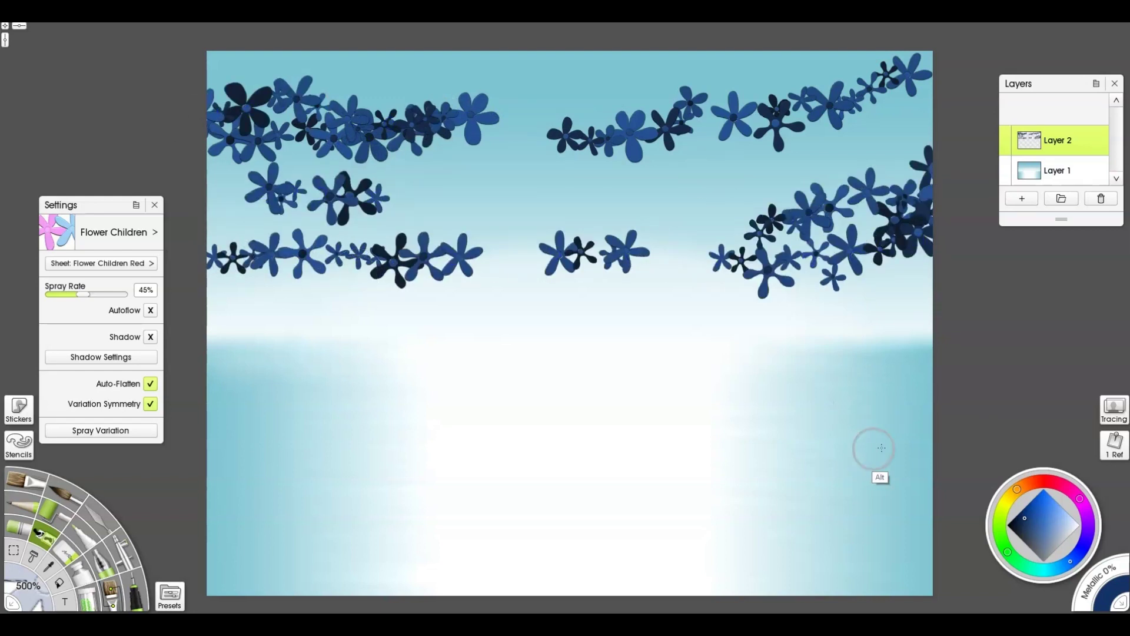
- Fill the sky between the dark blue flowers with sprayed light blue and white flower stickers
{"action": "left_click", "coordinate": [909, 436], "text": "alt"}
{"action": "left_click_drag", "start_coordinate": [590, 90], "coordinate": [765, 86]}
{"action": "left_click", "coordinate": [1043, 523]}
{"action": "mouse_move", "coordinate": [724, 142]}
{"action": "left_mouse_down"}
{"action": "mouse_move", "coordinate": [832, 165]}
{"action": "mouse_move", "coordinate": [591, 224]}
{"action": "mouse_move", "coordinate": [259, 177]}
{"action": "mouse_move", "coordinate": [236, 224]}
{"action": "mouse_move", "coordinate": [567, 171]}
{"action": "mouse_move", "coordinate": [681, 276]}
{"action": "mouse_move", "coordinate": [535, 270]}
{"action": "mouse_move", "coordinate": [918, 289]}
{"action": "left_mouse_up"}
{"action": "left_click", "coordinate": [1055, 517]}
{"action": "mouse_move", "coordinate": [647, 200]}
{"action": "left_mouse_down"}
{"action": "mouse_move", "coordinate": [713, 202]}
{"action": "mouse_move", "coordinate": [590, 124]}
{"action": "mouse_move", "coordinate": [218, 172]}
{"action": "left_mouse_up"}
{"action": "mouse_move", "coordinate": [764, 176]}
{"action": "left_mouse_down"}
{"action": "mouse_move", "coordinate": [898, 73]}
{"action": "mouse_move", "coordinate": [819, 90]}
{"action": "left_mouse_up"}
{"action": "left_click_drag", "start_coordinate": [495, 72], "coordinate": [379, 62]}
{"action": "left_click", "coordinate": [485, 254]}
- Blend all the sky flowers into soft clouds using the palette knife's Heavy Blurred Frosting preset at 267% size
{"action": "key", "text": "k"}
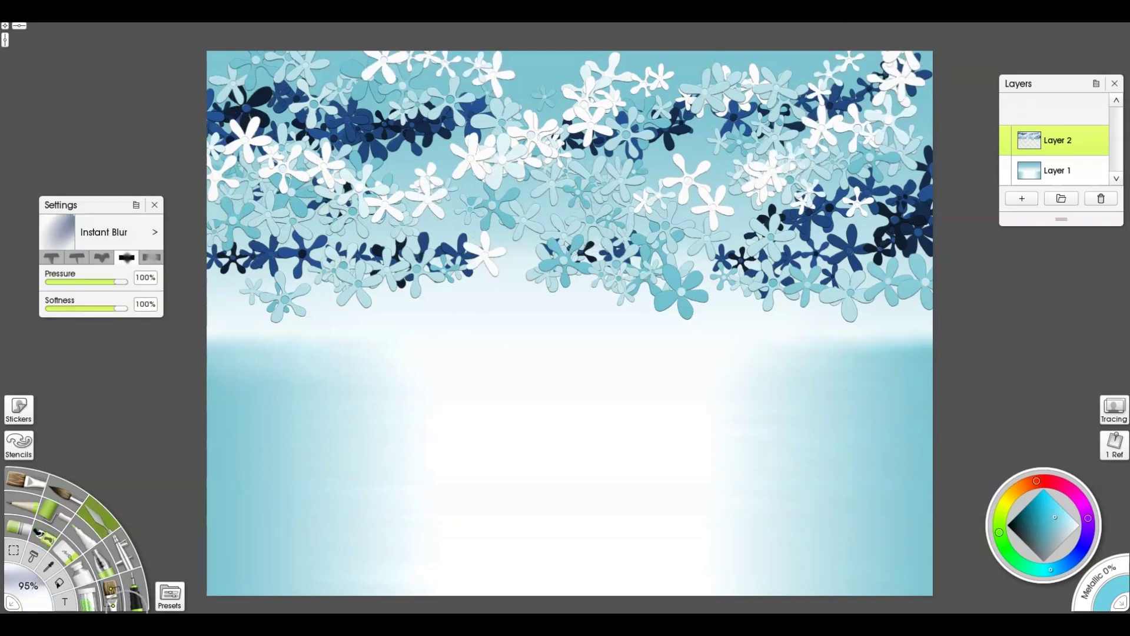
{"action": "left_click", "coordinate": [170, 596]}
{"action": "left_click", "coordinate": [353, 423]}
{"action": "left_click", "coordinate": [414, 111]}
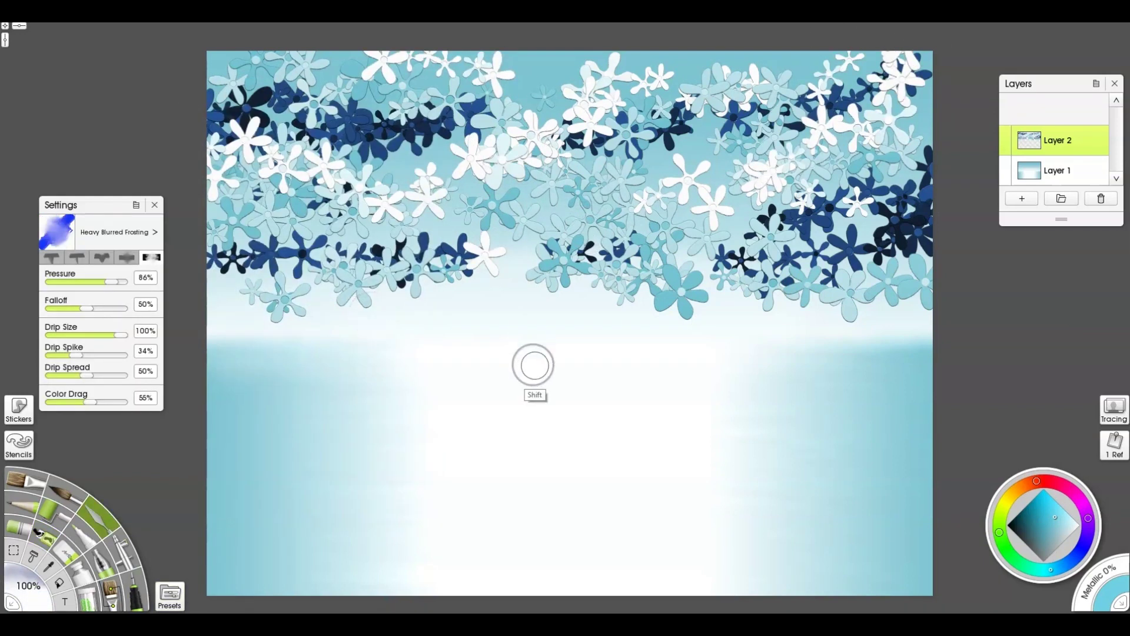
{"action": "left_click_drag", "start_coordinate": [526, 359], "coordinate": [737, 365], "text": "shift"}
{"action": "mouse_move", "coordinate": [900, 55]}
{"action": "left_mouse_down"}
{"action": "mouse_move", "coordinate": [885, 83]}
{"action": "mouse_move", "coordinate": [824, 117]}
{"action": "mouse_move", "coordinate": [839, 80]}
{"action": "mouse_move", "coordinate": [702, 78]}
{"action": "mouse_move", "coordinate": [746, 147]}
{"action": "mouse_move", "coordinate": [806, 165]}
{"action": "mouse_move", "coordinate": [883, 126]}
{"action": "mouse_move", "coordinate": [924, 125]}
{"action": "mouse_move", "coordinate": [901, 61]}
{"action": "mouse_move", "coordinate": [912, 227]}
{"action": "mouse_move", "coordinate": [848, 194]}
{"action": "mouse_move", "coordinate": [864, 203]}
{"action": "left_mouse_up"}
{"action": "mouse_move", "coordinate": [789, 205]}
{"action": "left_mouse_down"}
{"action": "mouse_move", "coordinate": [688, 182]}
{"action": "mouse_move", "coordinate": [666, 110]}
{"action": "mouse_move", "coordinate": [650, 108]}
{"action": "mouse_move", "coordinate": [661, 78]}
{"action": "mouse_move", "coordinate": [609, 64]}
{"action": "mouse_move", "coordinate": [642, 66]}
{"action": "mouse_move", "coordinate": [581, 73]}
{"action": "mouse_move", "coordinate": [597, 59]}
{"action": "mouse_move", "coordinate": [527, 140]}
{"action": "mouse_move", "coordinate": [532, 97]}
{"action": "mouse_move", "coordinate": [489, 144]}
{"action": "mouse_move", "coordinate": [480, 181]}
{"action": "mouse_move", "coordinate": [587, 159]}
{"action": "mouse_move", "coordinate": [598, 124]}
{"action": "mouse_move", "coordinate": [623, 122]}
{"action": "mouse_move", "coordinate": [632, 142]}
{"action": "mouse_move", "coordinate": [690, 109]}
{"action": "mouse_move", "coordinate": [680, 138]}
{"action": "mouse_move", "coordinate": [710, 161]}
{"action": "mouse_move", "coordinate": [718, 135]}
{"action": "left_mouse_up"}
{"action": "mouse_move", "coordinate": [246, 82]}
{"action": "left_mouse_down"}
{"action": "mouse_move", "coordinate": [305, 70]}
{"action": "mouse_move", "coordinate": [312, 110]}
{"action": "mouse_move", "coordinate": [257, 165]}
{"action": "mouse_move", "coordinate": [244, 132]}
{"action": "mouse_move", "coordinate": [212, 125]}
{"action": "mouse_move", "coordinate": [252, 219]}
{"action": "mouse_move", "coordinate": [298, 174]}
{"action": "mouse_move", "coordinate": [326, 195]}
{"action": "mouse_move", "coordinate": [362, 199]}
{"action": "mouse_move", "coordinate": [359, 131]}
{"action": "mouse_move", "coordinate": [431, 136]}
{"action": "mouse_move", "coordinate": [503, 111]}
{"action": "mouse_move", "coordinate": [353, 102]}
{"action": "mouse_move", "coordinate": [378, 47]}
{"action": "mouse_move", "coordinate": [455, 49]}
{"action": "mouse_move", "coordinate": [490, 84]}
{"action": "mouse_move", "coordinate": [490, 95]}
{"action": "mouse_move", "coordinate": [399, 119]}
{"action": "mouse_move", "coordinate": [403, 208]}
{"action": "mouse_move", "coordinate": [451, 204]}
{"action": "mouse_move", "coordinate": [417, 261]}
{"action": "mouse_move", "coordinate": [450, 292]}
{"action": "mouse_move", "coordinate": [453, 263]}
{"action": "mouse_move", "coordinate": [502, 250]}
{"action": "mouse_move", "coordinate": [369, 283]}
{"action": "left_mouse_up"}
{"action": "mouse_move", "coordinate": [304, 298]}
{"action": "left_mouse_down"}
{"action": "mouse_move", "coordinate": [312, 272]}
{"action": "mouse_move", "coordinate": [236, 268]}
{"action": "mouse_move", "coordinate": [265, 315]}
{"action": "mouse_move", "coordinate": [362, 299]}
{"action": "mouse_move", "coordinate": [358, 242]}
{"action": "mouse_move", "coordinate": [285, 252]}
{"action": "mouse_move", "coordinate": [209, 235]}
{"action": "mouse_move", "coordinate": [212, 259]}
{"action": "left_mouse_up"}
{"action": "mouse_move", "coordinate": [442, 163]}
{"action": "left_mouse_down"}
{"action": "mouse_move", "coordinate": [469, 227]}
{"action": "mouse_move", "coordinate": [553, 178]}
{"action": "mouse_move", "coordinate": [603, 171]}
{"action": "mouse_move", "coordinate": [707, 245]}
{"action": "mouse_move", "coordinate": [682, 236]}
{"action": "mouse_move", "coordinate": [765, 254]}
{"action": "mouse_move", "coordinate": [877, 245]}
{"action": "mouse_move", "coordinate": [766, 224]}
{"action": "mouse_move", "coordinate": [606, 285]}
{"action": "mouse_move", "coordinate": [895, 298]}
{"action": "mouse_move", "coordinate": [898, 285]}
{"action": "mouse_move", "coordinate": [807, 289]}
{"action": "mouse_move", "coordinate": [856, 277]}
{"action": "left_mouse_up"}
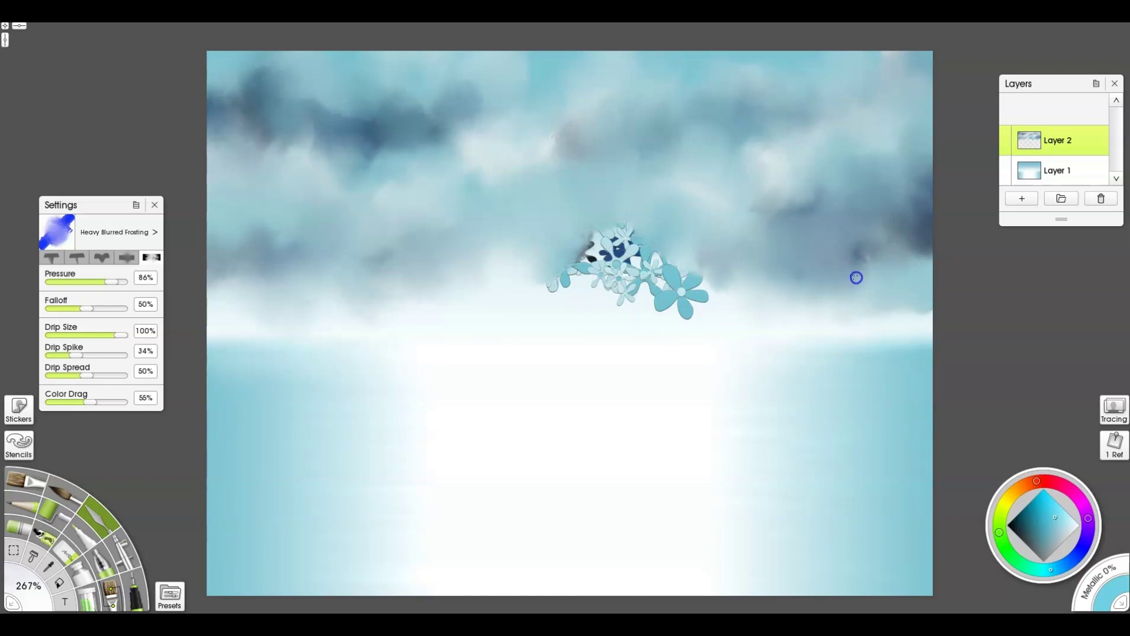
{"action": "mouse_move", "coordinate": [670, 285]}
{"action": "left_mouse_down"}
{"action": "mouse_move", "coordinate": [696, 304]}
{"action": "mouse_move", "coordinate": [624, 240]}
{"action": "mouse_move", "coordinate": [551, 260]}
{"action": "mouse_move", "coordinate": [562, 287]}
{"action": "mouse_move", "coordinate": [661, 307]}
{"action": "left_mouse_up"}
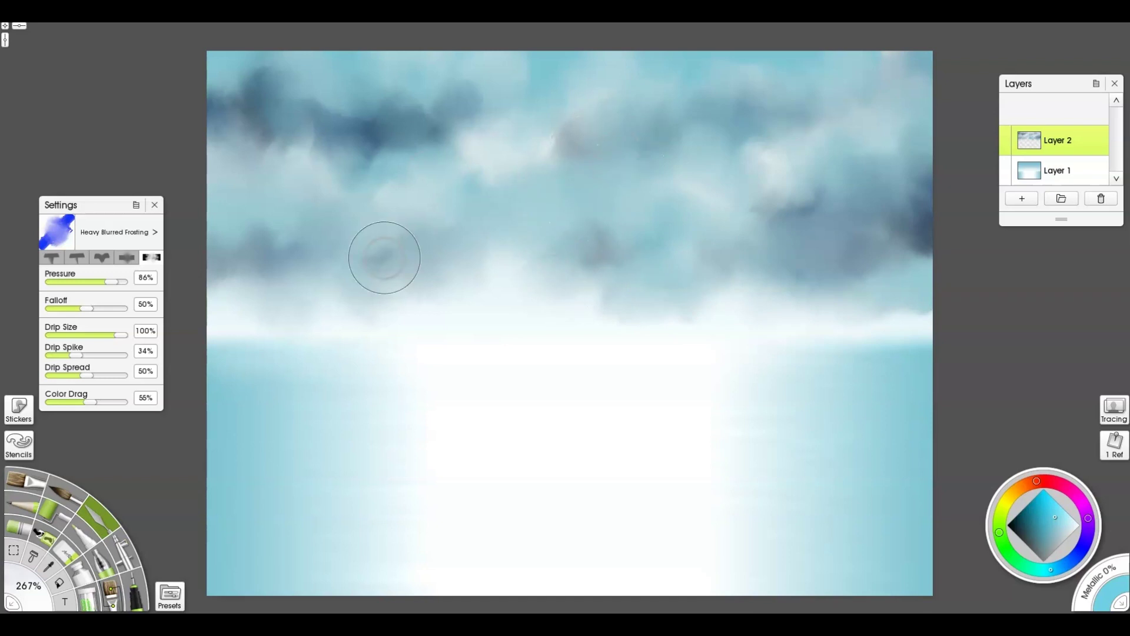
- Spray more white flower stickers across the clouds, plus darker slate-blue ones in a color sampled from the dark cloud
{"action": "key", "text": "s"}
{"action": "mouse_move", "coordinate": [546, 228]}
{"action": "left_mouse_down"}
{"action": "mouse_move", "coordinate": [656, 151]}
{"action": "mouse_move", "coordinate": [879, 140]}
{"action": "left_mouse_up"}
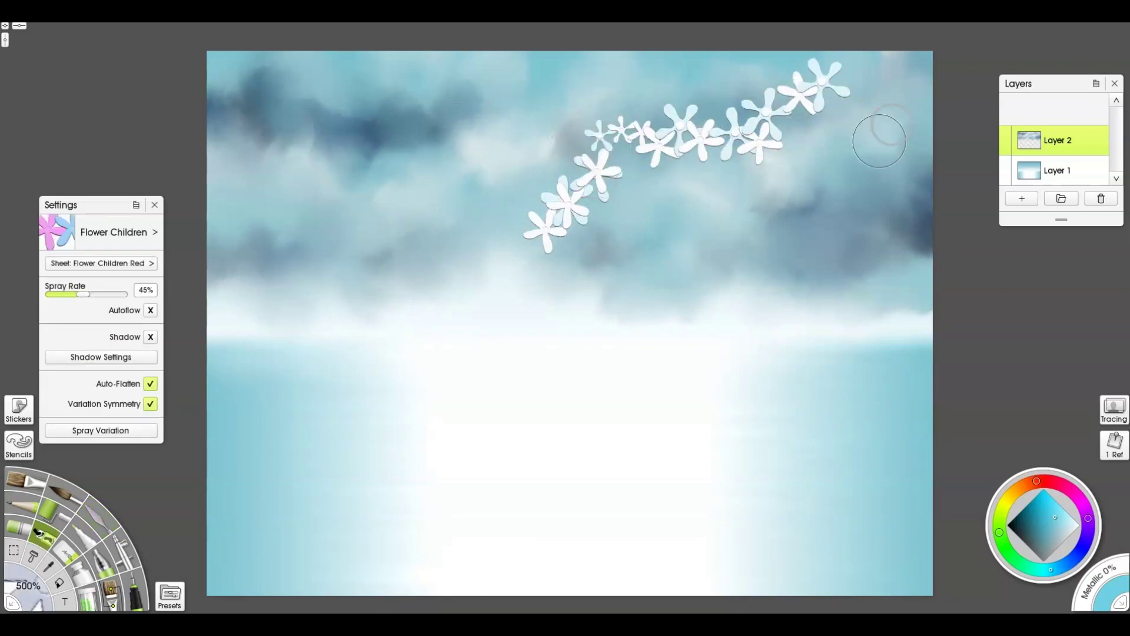
{"action": "mouse_move", "coordinate": [297, 152]}
{"action": "left_mouse_down"}
{"action": "mouse_move", "coordinate": [341, 249]}
{"action": "mouse_move", "coordinate": [419, 265]}
{"action": "left_mouse_up"}
{"action": "mouse_move", "coordinate": [338, 245]}
{"action": "left_mouse_down"}
{"action": "mouse_move", "coordinate": [282, 255]}
{"action": "mouse_move", "coordinate": [215, 242]}
{"action": "left_mouse_up"}
{"action": "left_click", "coordinate": [369, 125], "text": "alt"}
{"action": "mouse_move", "coordinate": [266, 198]}
{"action": "left_mouse_down"}
{"action": "mouse_move", "coordinate": [238, 216]}
{"action": "mouse_move", "coordinate": [182, 157]}
{"action": "mouse_move", "coordinate": [306, 194]}
{"action": "left_mouse_up"}
{"action": "mouse_move", "coordinate": [765, 183]}
{"action": "left_mouse_down"}
{"action": "mouse_move", "coordinate": [875, 108]}
{"action": "mouse_move", "coordinate": [683, 236]}
{"action": "mouse_move", "coordinate": [451, 261]}
{"action": "left_mouse_up"}
- Blend the added flowers into the clouds with the palette knife and smooth the remaining hard cloud edges
{"action": "key", "text": "k"}
{"action": "mouse_move", "coordinate": [677, 138]}
{"action": "left_mouse_down"}
{"action": "mouse_move", "coordinate": [686, 142]}
{"action": "mouse_move", "coordinate": [619, 133]}
{"action": "mouse_move", "coordinate": [559, 224]}
{"action": "mouse_move", "coordinate": [548, 277]}
{"action": "mouse_move", "coordinate": [654, 216]}
{"action": "mouse_move", "coordinate": [724, 212]}
{"action": "mouse_move", "coordinate": [681, 245]}
{"action": "mouse_move", "coordinate": [803, 167]}
{"action": "mouse_move", "coordinate": [801, 177]}
{"action": "mouse_move", "coordinate": [771, 168]}
{"action": "mouse_move", "coordinate": [866, 214]}
{"action": "mouse_move", "coordinate": [932, 209]}
{"action": "mouse_move", "coordinate": [865, 192]}
{"action": "mouse_move", "coordinate": [805, 143]}
{"action": "mouse_move", "coordinate": [884, 99]}
{"action": "mouse_move", "coordinate": [843, 120]}
{"action": "left_mouse_up"}
{"action": "mouse_move", "coordinate": [789, 184]}
{"action": "left_mouse_down"}
{"action": "mouse_move", "coordinate": [754, 114]}
{"action": "mouse_move", "coordinate": [891, 65]}
{"action": "left_mouse_up"}
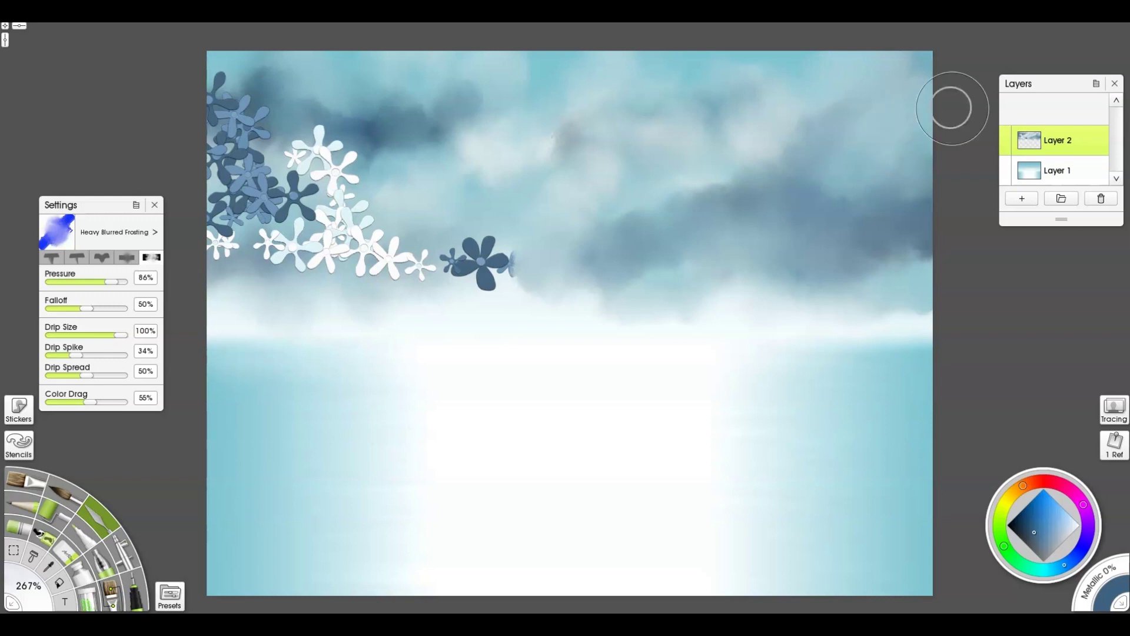
{"action": "mouse_move", "coordinate": [515, 262]}
{"action": "left_mouse_down"}
{"action": "mouse_move", "coordinate": [479, 258]}
{"action": "mouse_move", "coordinate": [436, 277]}
{"action": "mouse_move", "coordinate": [330, 235]}
{"action": "mouse_move", "coordinate": [316, 126]}
{"action": "mouse_move", "coordinate": [320, 174]}
{"action": "mouse_move", "coordinate": [292, 203]}
{"action": "mouse_move", "coordinate": [353, 273]}
{"action": "left_mouse_up"}
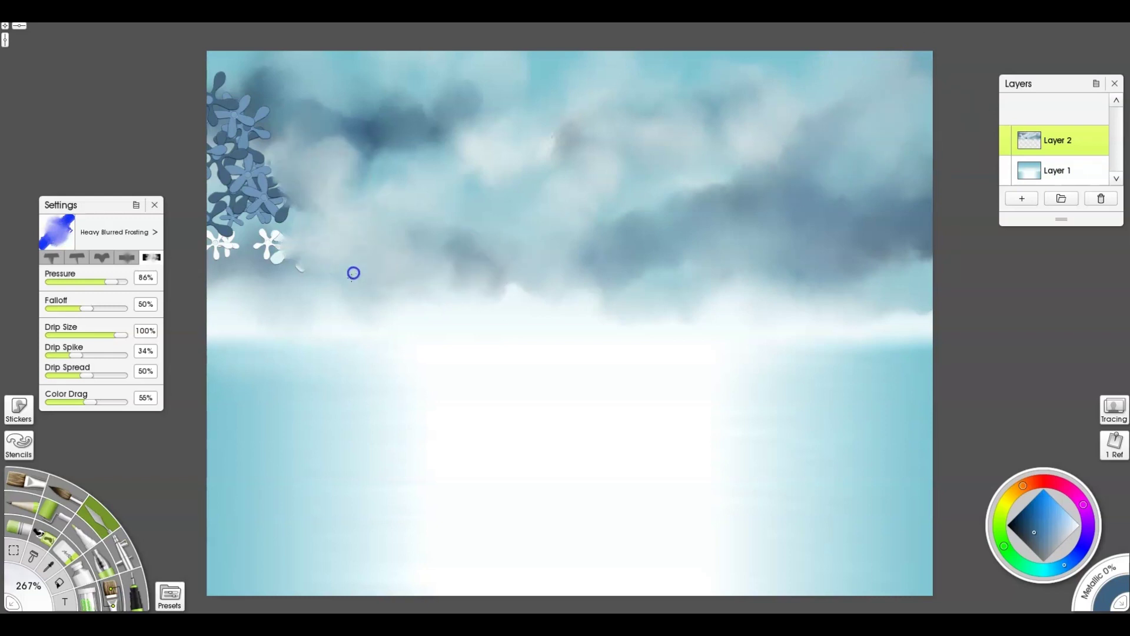
{"action": "mouse_move", "coordinate": [228, 246]}
{"action": "left_mouse_down"}
{"action": "mouse_move", "coordinate": [274, 194]}
{"action": "mouse_move", "coordinate": [235, 153]}
{"action": "mouse_move", "coordinate": [260, 127]}
{"action": "mouse_move", "coordinate": [274, 142]}
{"action": "left_mouse_up"}
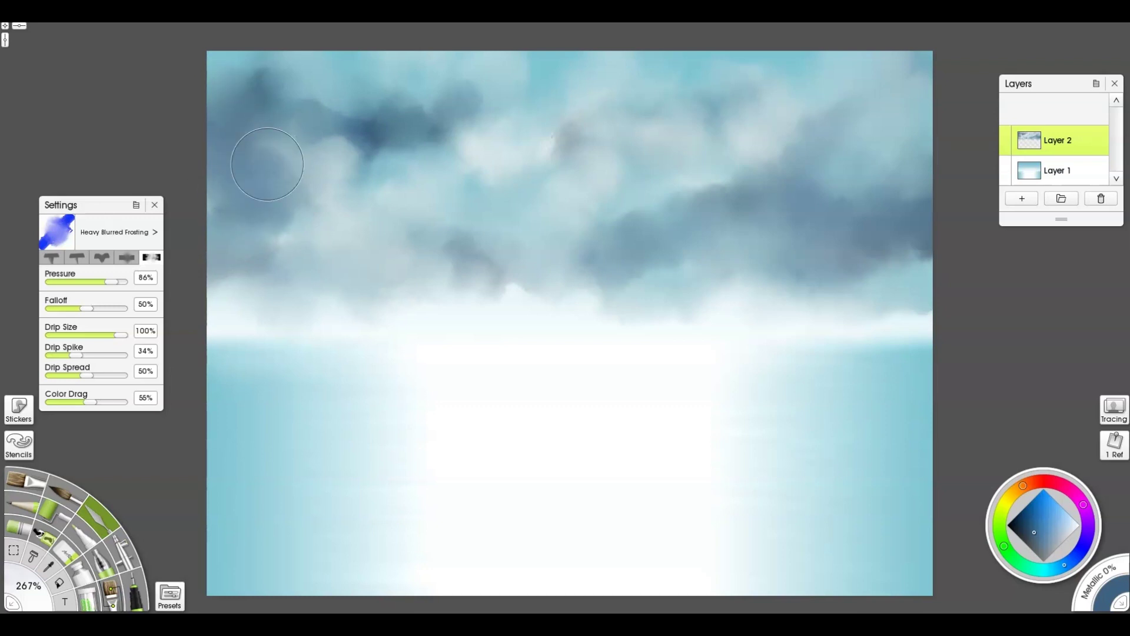
{"action": "left_click_drag", "start_coordinate": [447, 164], "coordinate": [409, 176]}
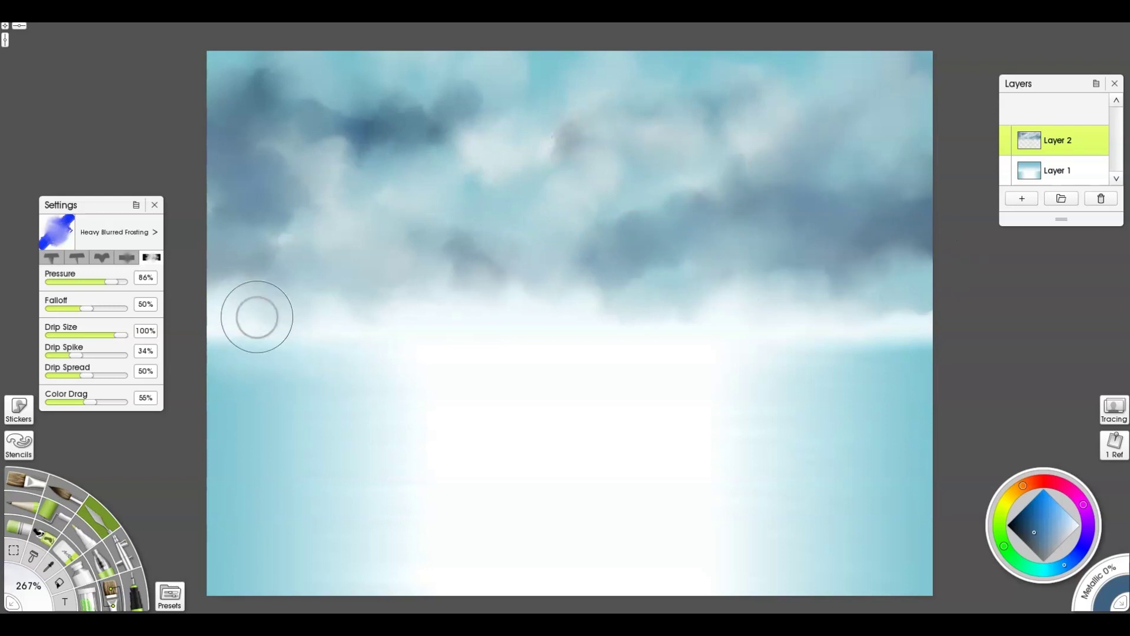
{"action": "left_click_drag", "start_coordinate": [537, 133], "coordinate": [555, 129]}
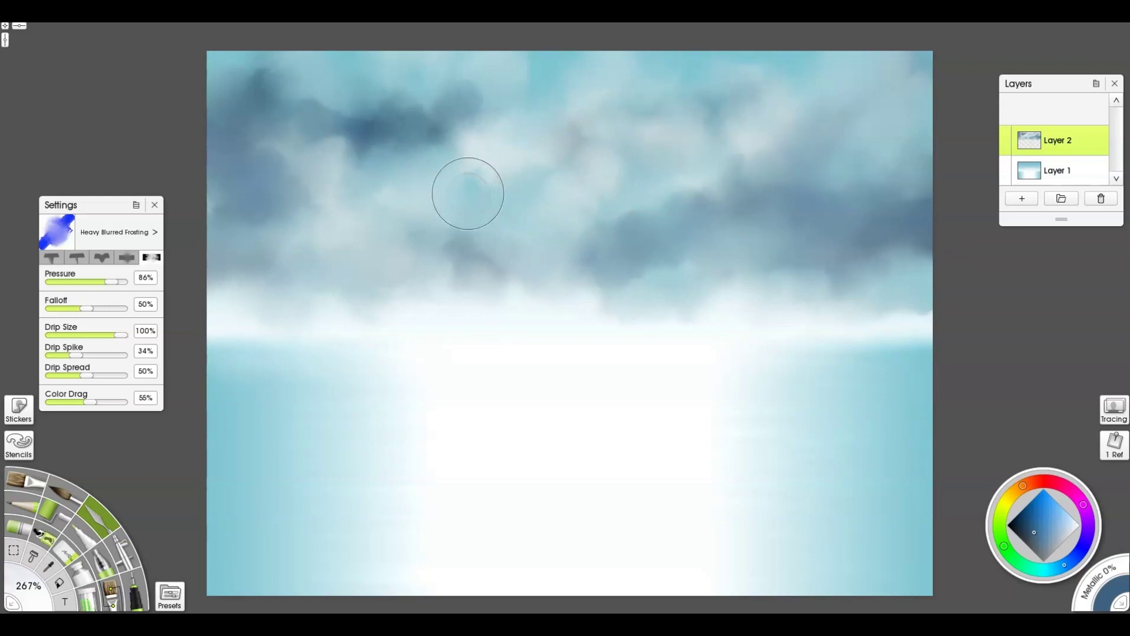
{"action": "mouse_move", "coordinate": [456, 118]}
{"action": "left_mouse_down"}
{"action": "mouse_move", "coordinate": [353, 121]}
{"action": "mouse_move", "coordinate": [449, 156]}
{"action": "left_mouse_up"}
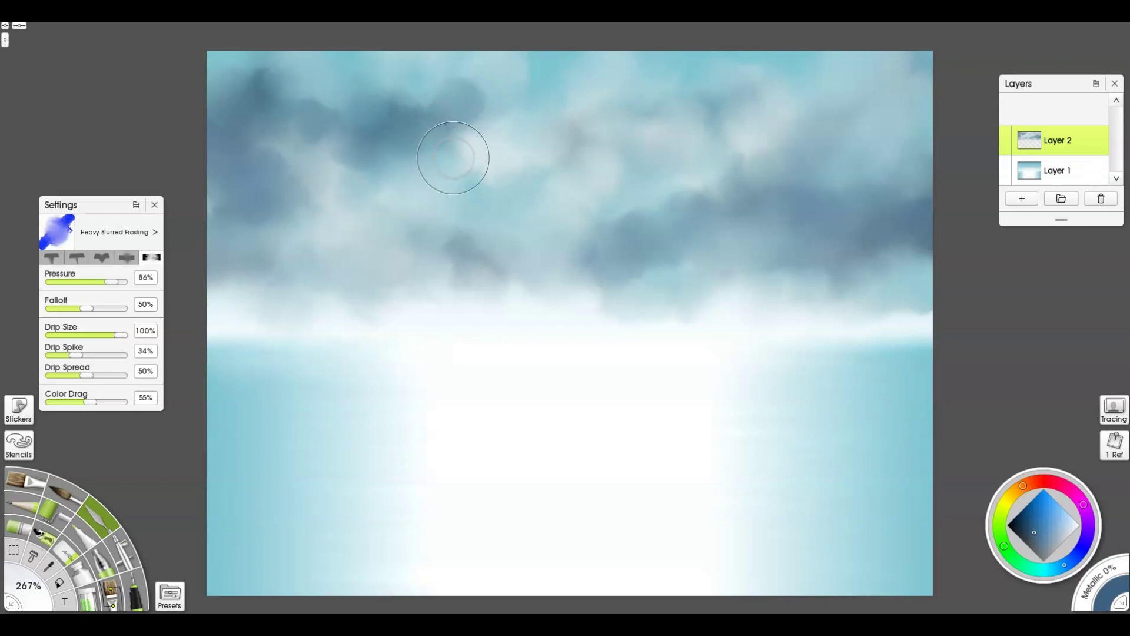
{"action": "scroll", "coordinate": [453, 151], "scroll_direction": "up", "scroll_amount": 3}
{"action": "left_click_drag", "start_coordinate": [540, 116], "coordinate": [520, 288]}
{"action": "scroll", "coordinate": [520, 289], "scroll_direction": "down", "scroll_amount": 5}
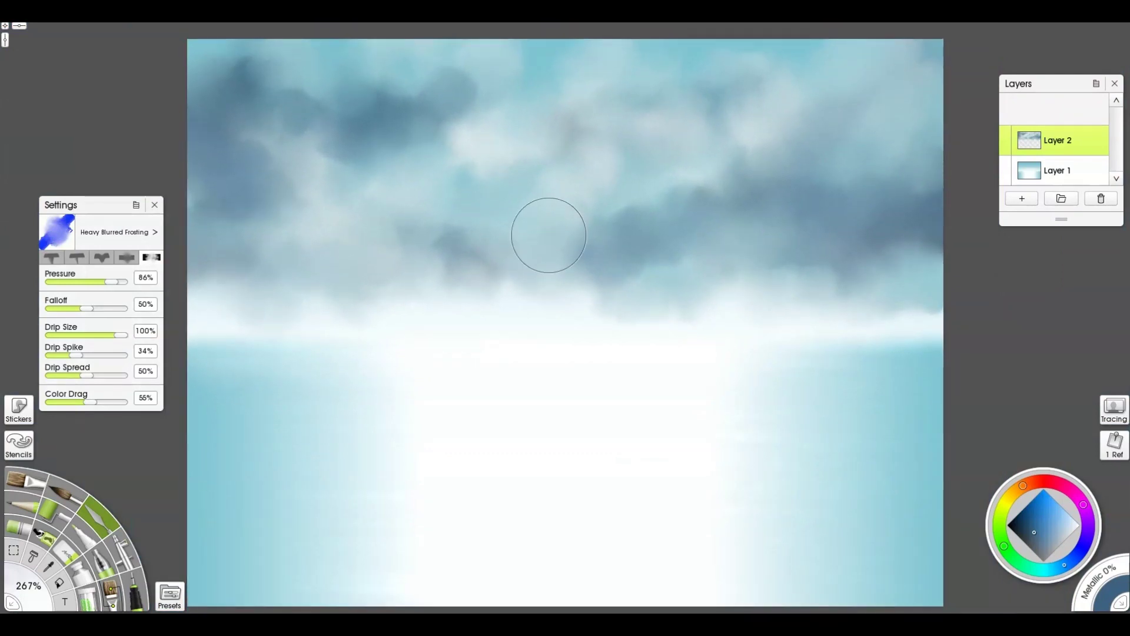
- Choose a dusty pink paint color and add a new layer above the cloud layer
{"action": "left_click_drag", "start_coordinate": [1022, 484], "coordinate": [1040, 481]}
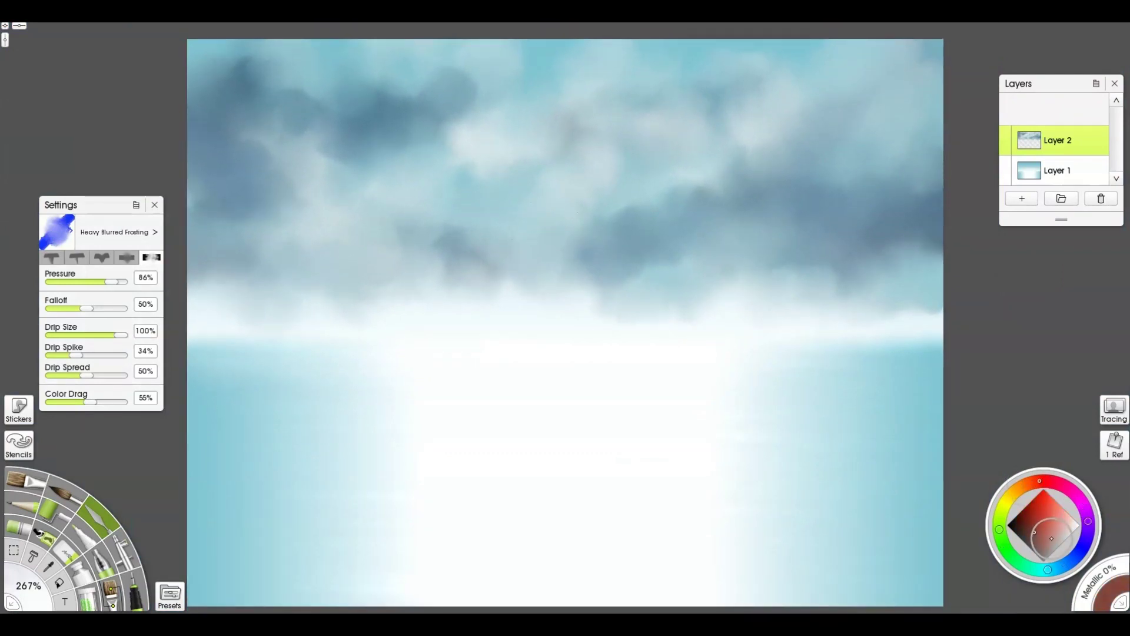
{"action": "left_click_drag", "start_coordinate": [1051, 537], "coordinate": [1066, 512]}
{"action": "left_click", "coordinate": [1021, 198]}
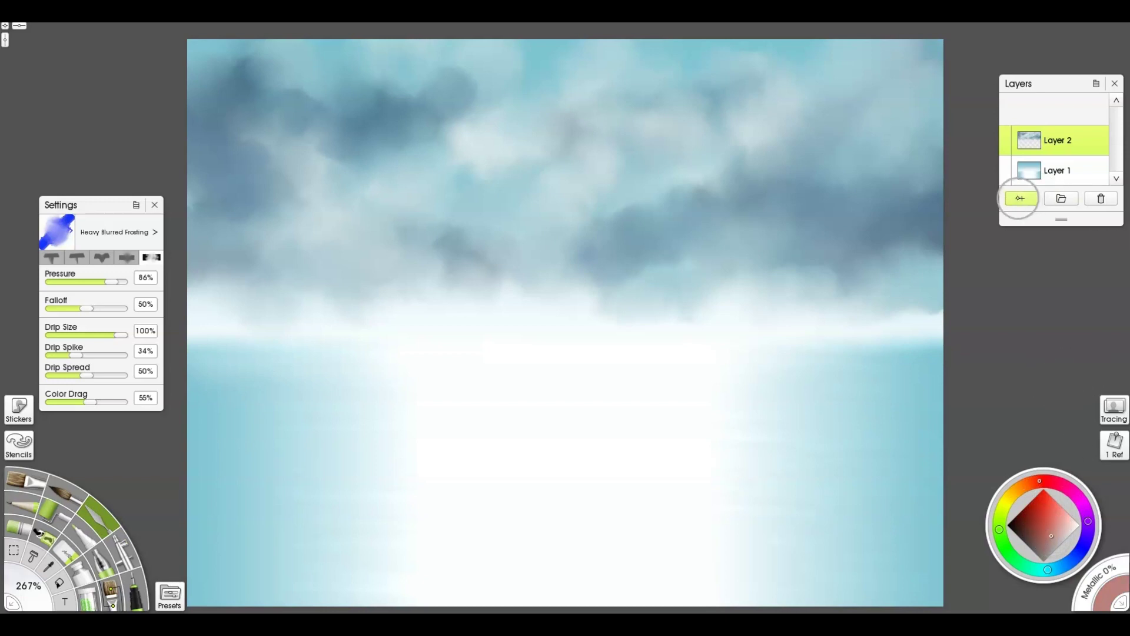
- Paint seven irregular dusty pink strokes along the cloud edges across the sky with the Everlasting Oil brush
{"action": "key", "text": "o"}
{"action": "mouse_move", "coordinate": [756, 94]}
{"action": "left_mouse_down"}
{"action": "mouse_move", "coordinate": [671, 106]}
{"action": "mouse_move", "coordinate": [618, 148]}
{"action": "mouse_move", "coordinate": [551, 230]}
{"action": "left_mouse_up"}
{"action": "mouse_move", "coordinate": [512, 43]}
{"action": "left_mouse_down"}
{"action": "mouse_move", "coordinate": [518, 73]}
{"action": "mouse_move", "coordinate": [505, 95]}
{"action": "mouse_move", "coordinate": [471, 111]}
{"action": "left_mouse_up"}
{"action": "left_click_drag", "start_coordinate": [560, 109], "coordinate": [608, 47]}
{"action": "left_click_drag", "start_coordinate": [856, 166], "coordinate": [885, 40]}
{"action": "mouse_move", "coordinate": [301, 42]}
{"action": "left_mouse_down"}
{"action": "mouse_move", "coordinate": [330, 85]}
{"action": "mouse_move", "coordinate": [381, 76]}
{"action": "mouse_move", "coordinate": [395, 46]}
{"action": "left_mouse_up"}
{"action": "left_click_drag", "start_coordinate": [321, 163], "coordinate": [401, 208]}
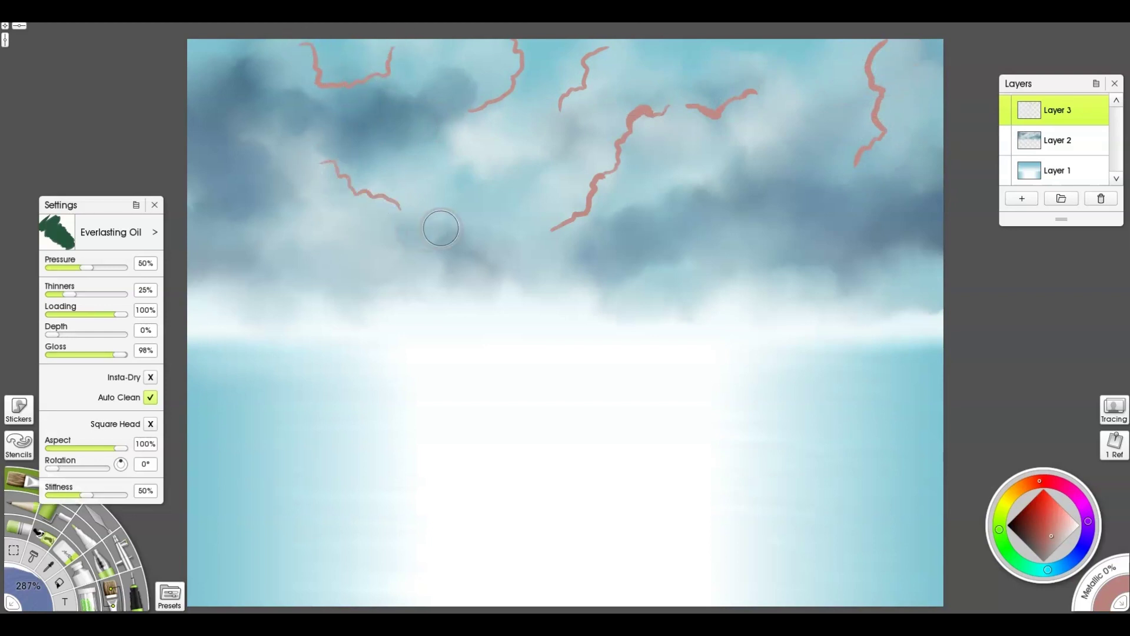
- Soften the edges of the pink strokes in the middle of the sky using the palette knife's Heavy Blurred Frosting preset at 43% size
{"action": "key", "text": "k"}
{"action": "left_click_drag", "start_coordinate": [657, 238], "coordinate": [457, 316]}
{"action": "scroll", "coordinate": [583, 226], "scroll_direction": "up", "scroll_amount": 4}
{"action": "left_click_drag", "start_coordinate": [601, 122], "coordinate": [502, 311]}
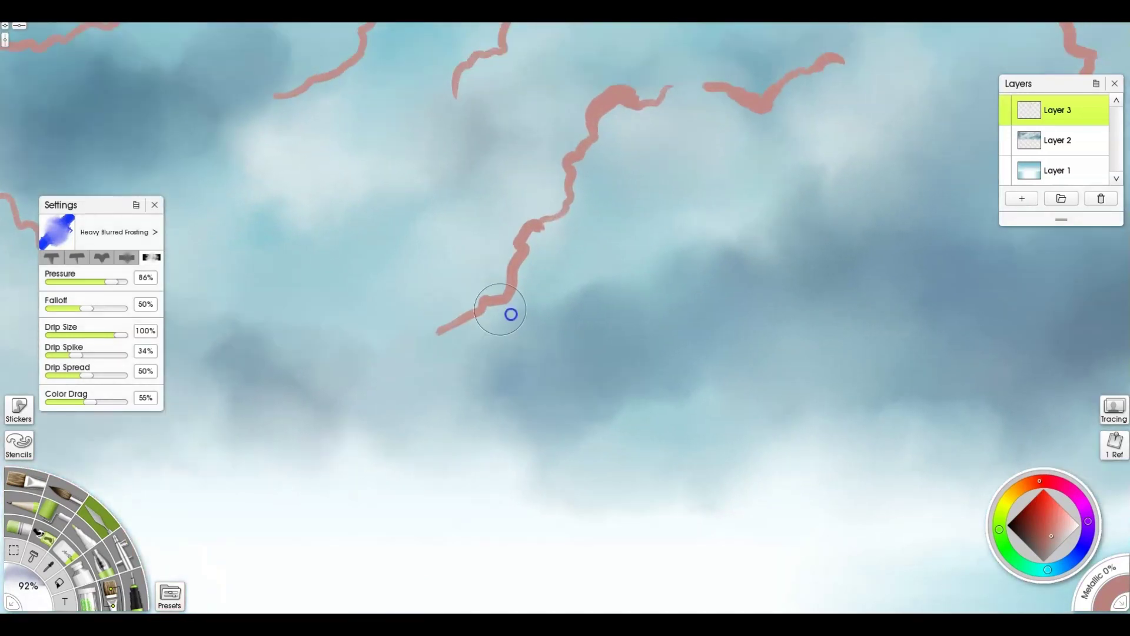
{"action": "mouse_move", "coordinate": [450, 341]}
{"action": "left_mouse_down"}
{"action": "mouse_move", "coordinate": [486, 306]}
{"action": "mouse_move", "coordinate": [513, 301]}
{"action": "mouse_move", "coordinate": [527, 243]}
{"action": "left_mouse_up"}
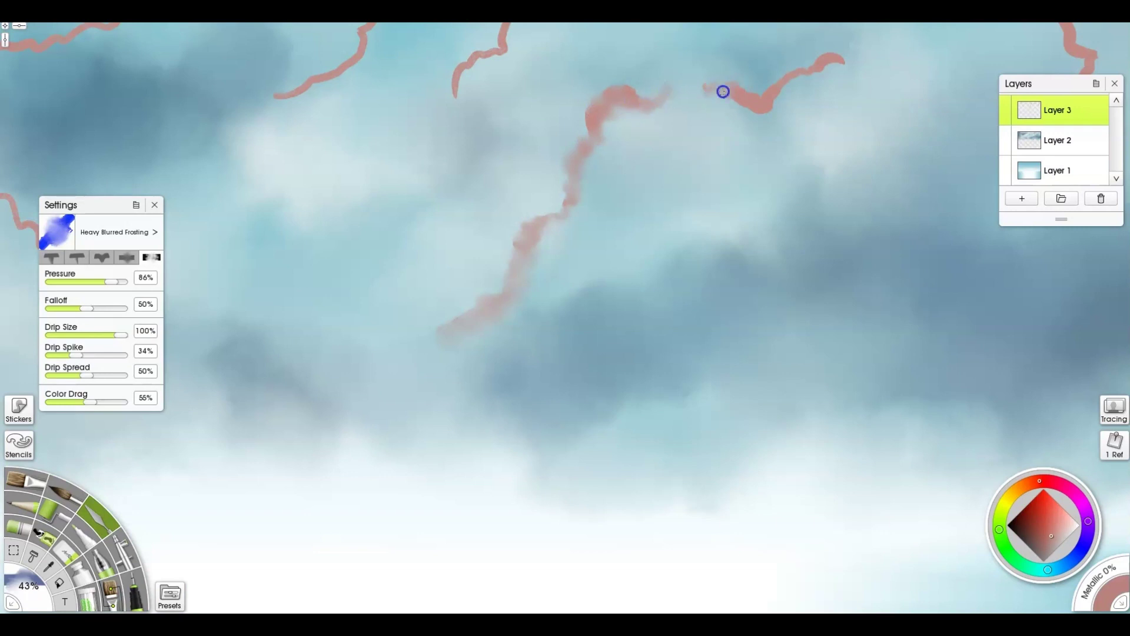
{"action": "left_click_drag", "start_coordinate": [768, 99], "coordinate": [832, 59]}
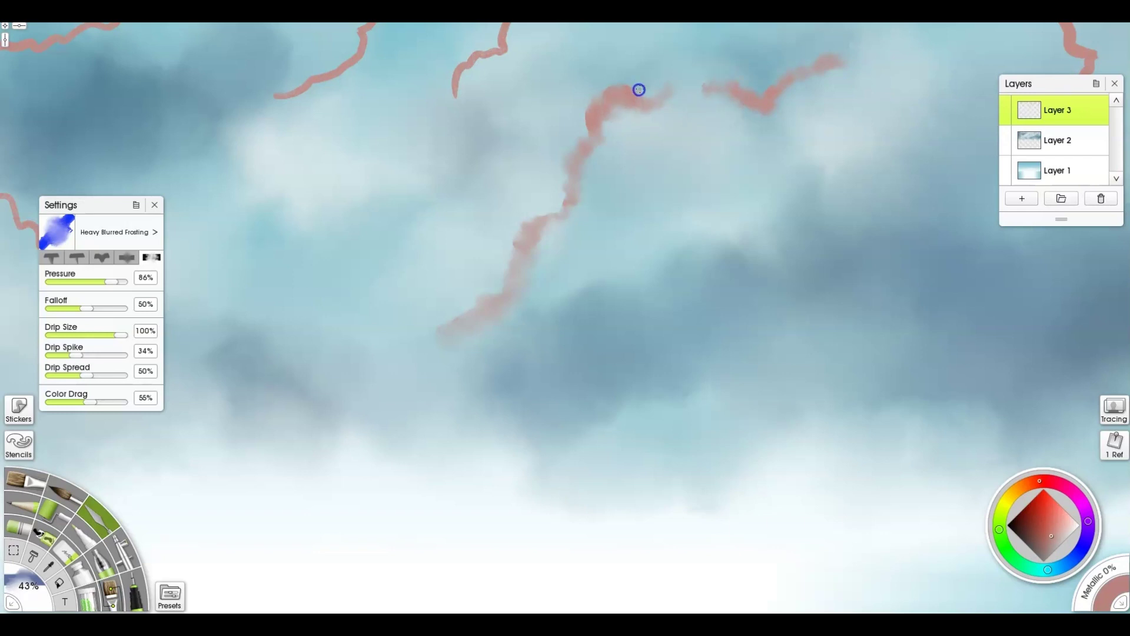
{"action": "left_click_drag", "start_coordinate": [545, 109], "coordinate": [543, 204]}
{"action": "left_click_drag", "start_coordinate": [455, 189], "coordinate": [462, 167]}
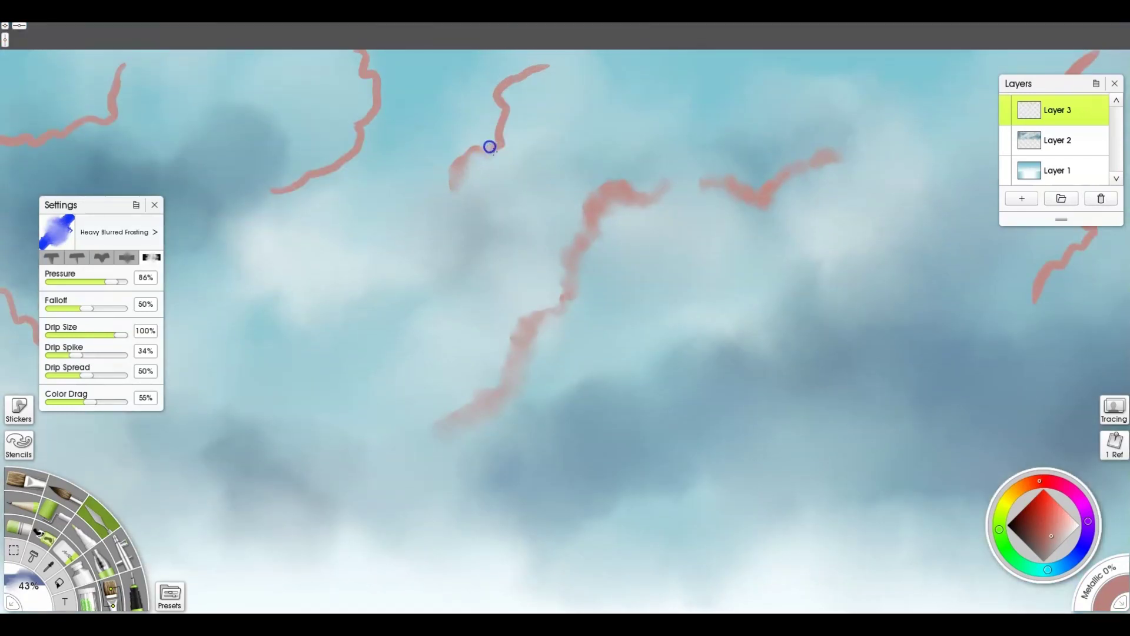
{"action": "mouse_move", "coordinate": [502, 127]}
{"action": "left_mouse_down"}
{"action": "mouse_move", "coordinate": [504, 80]}
{"action": "mouse_move", "coordinate": [511, 94]}
{"action": "left_mouse_up"}
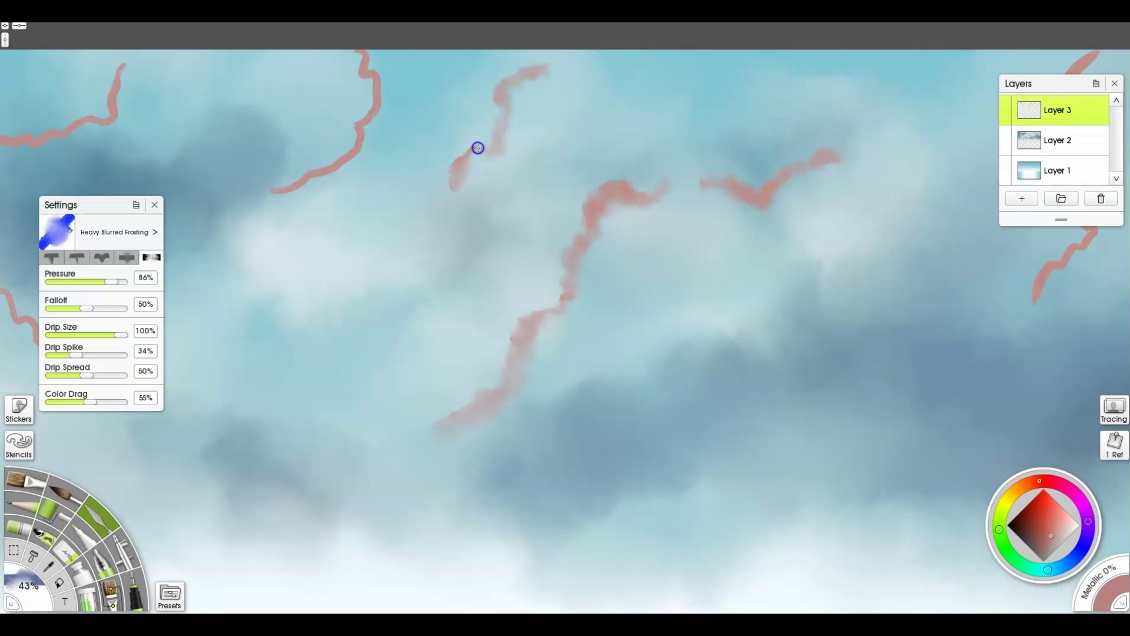
- Soften the edges of the remaining pink strokes in the upper-left and far-right parts of the sky with the same knife
{"action": "left_click_drag", "start_coordinate": [285, 174], "coordinate": [340, 157]}
{"action": "left_click_drag", "start_coordinate": [370, 100], "coordinate": [355, 47]}
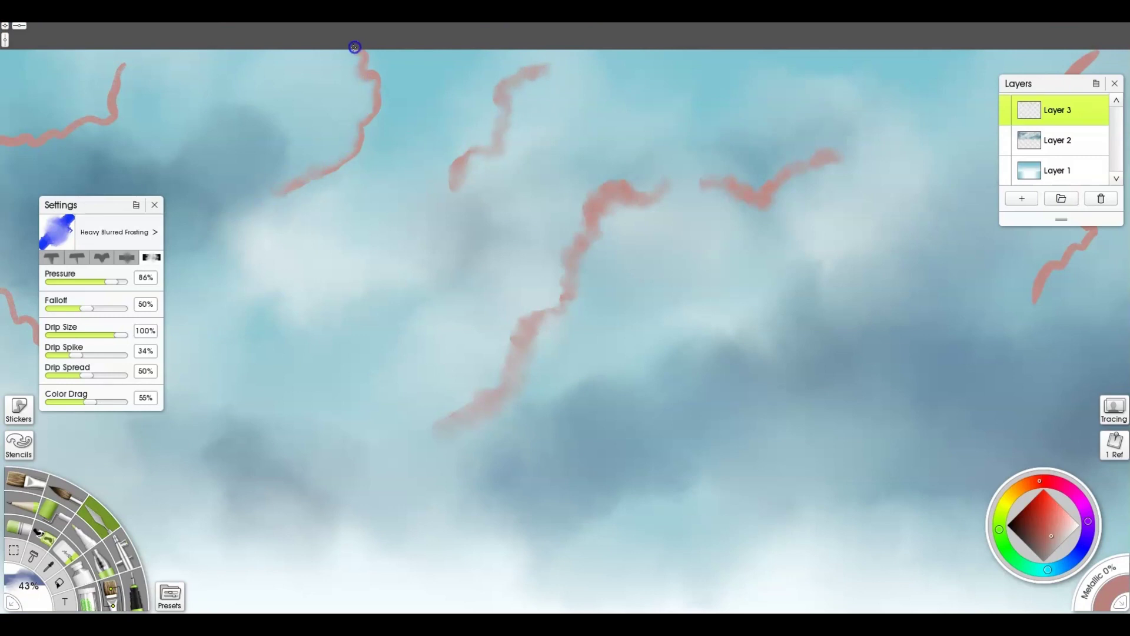
{"action": "left_click_drag", "start_coordinate": [375, 207], "coordinate": [683, 238]}
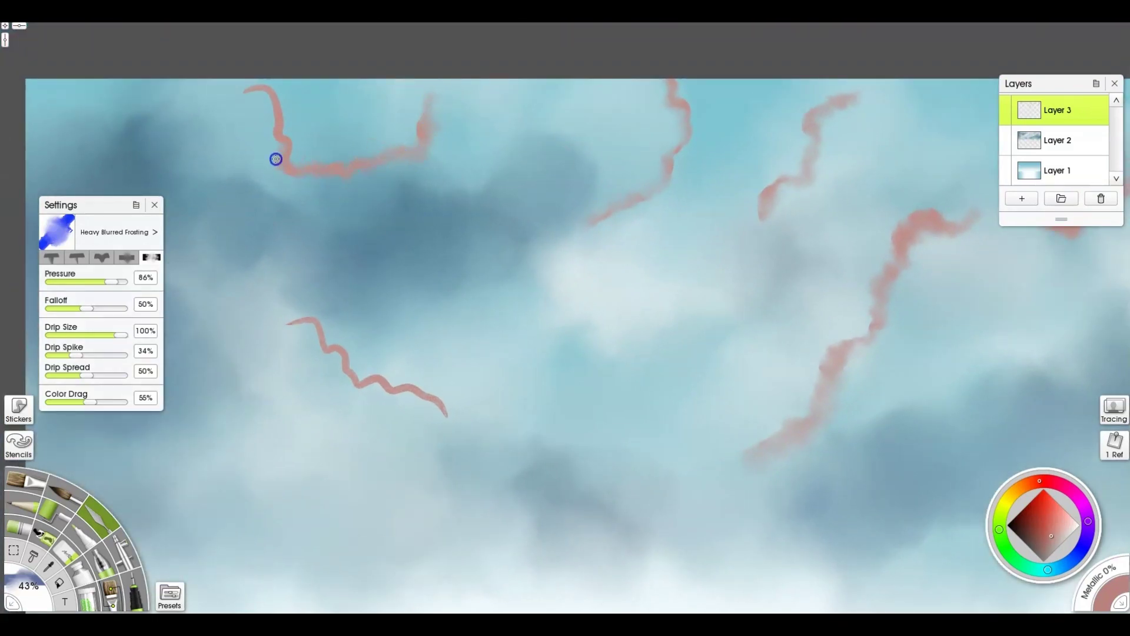
{"action": "mouse_move", "coordinate": [330, 337]}
{"action": "left_mouse_down"}
{"action": "mouse_move", "coordinate": [317, 323]}
{"action": "mouse_move", "coordinate": [350, 387]}
{"action": "mouse_move", "coordinate": [408, 401]}
{"action": "mouse_move", "coordinate": [393, 393]}
{"action": "left_mouse_up"}
{"action": "left_click_drag", "start_coordinate": [972, 165], "coordinate": [391, 154]}
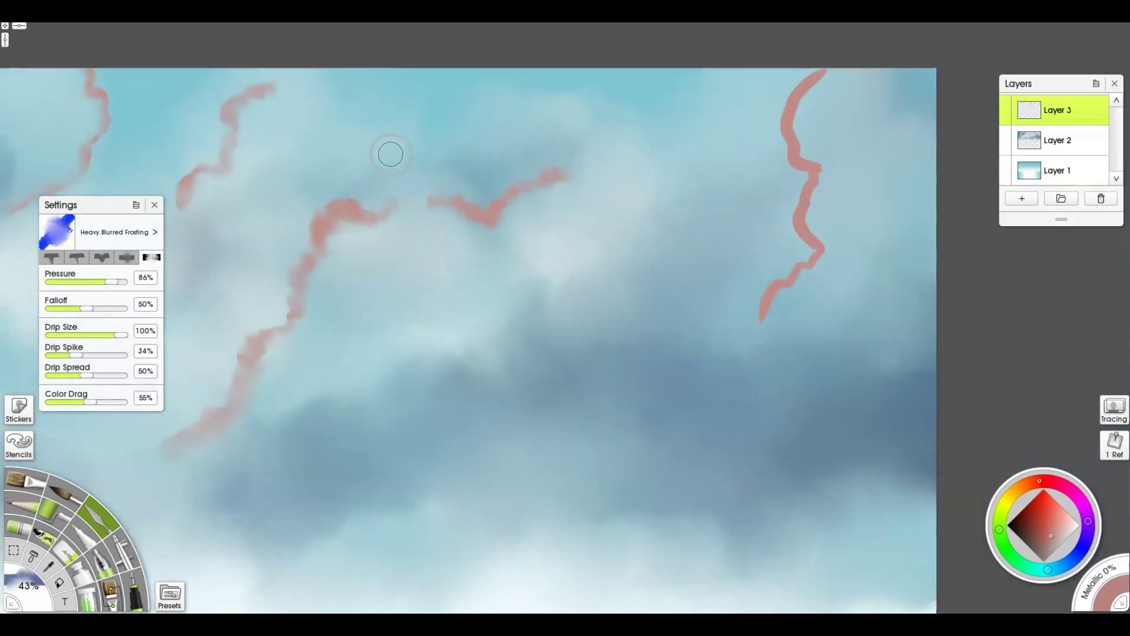
{"action": "mouse_move", "coordinate": [812, 214]}
{"action": "left_mouse_down"}
{"action": "mouse_move", "coordinate": [828, 192]}
{"action": "mouse_move", "coordinate": [810, 159]}
{"action": "mouse_move", "coordinate": [793, 156]}
{"action": "mouse_move", "coordinate": [805, 106]}
{"action": "left_mouse_up"}
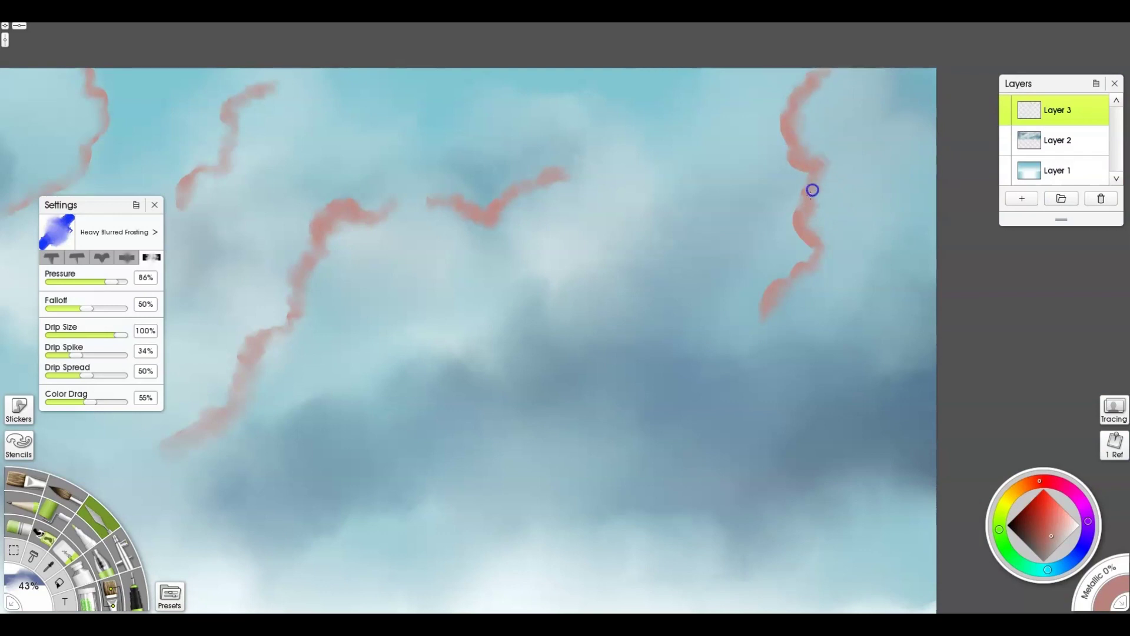
{"action": "mouse_move", "coordinate": [789, 297]}
{"action": "left_mouse_down"}
{"action": "mouse_move", "coordinate": [792, 320]}
{"action": "mouse_move", "coordinate": [813, 277]}
{"action": "mouse_move", "coordinate": [818, 212]}
{"action": "mouse_move", "coordinate": [796, 119]}
{"action": "mouse_move", "coordinate": [820, 76]}
{"action": "mouse_move", "coordinate": [791, 273]}
{"action": "left_mouse_up"}
- Enlarge the knife to 124% and smudge all the pink strokes into faint tints within the clouds
{"action": "mouse_move", "coordinate": [516, 214]}
{"action": "left_mouse_down"}
{"action": "mouse_move", "coordinate": [446, 223]}
{"action": "mouse_move", "coordinate": [532, 206]}
{"action": "mouse_move", "coordinate": [389, 242]}
{"action": "mouse_move", "coordinate": [347, 227]}
{"action": "mouse_move", "coordinate": [328, 241]}
{"action": "mouse_move", "coordinate": [377, 249]}
{"action": "mouse_move", "coordinate": [305, 284]}
{"action": "mouse_move", "coordinate": [195, 442]}
{"action": "left_mouse_up"}
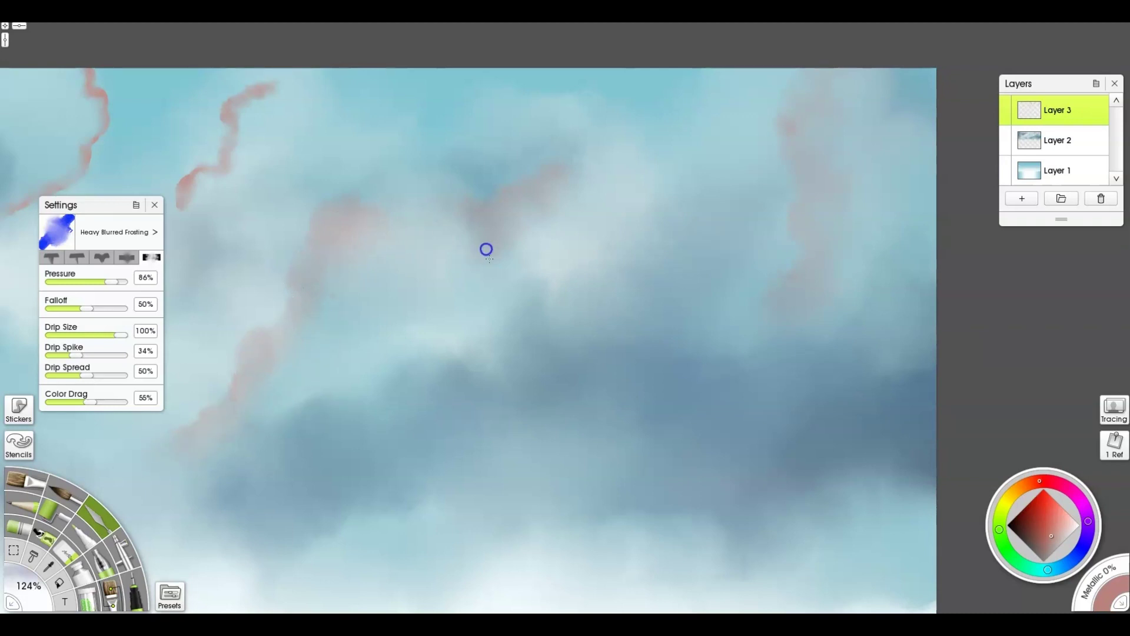
{"action": "left_click_drag", "start_coordinate": [492, 319], "coordinate": [753, 345]}
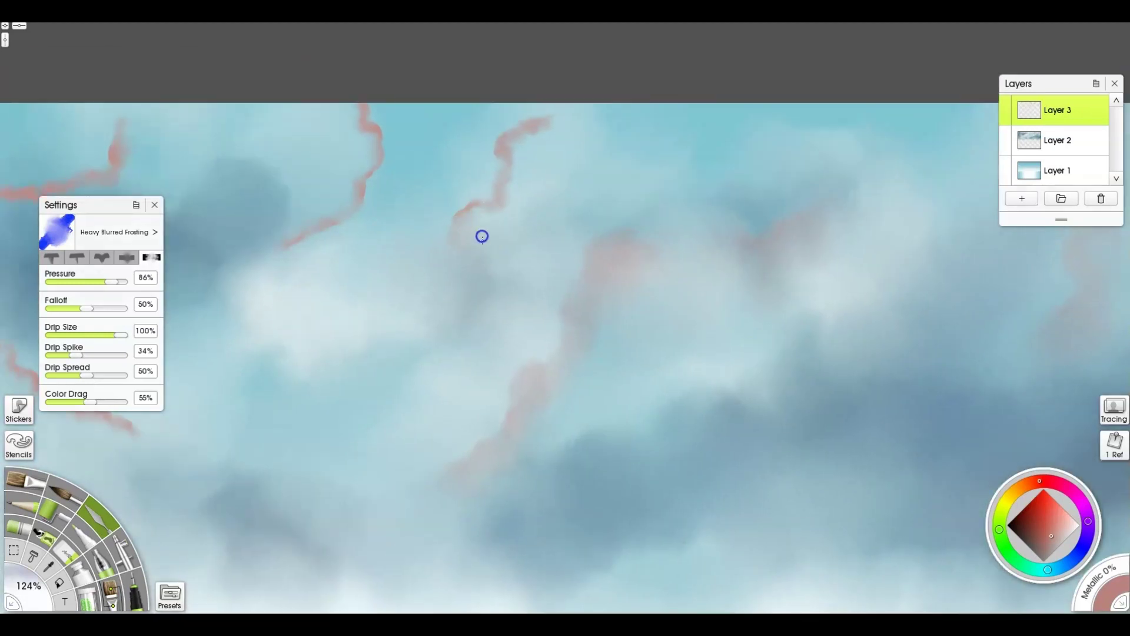
{"action": "left_click_drag", "start_coordinate": [486, 280], "coordinate": [724, 301]}
{"action": "mouse_move", "coordinate": [528, 232]}
{"action": "left_mouse_down"}
{"action": "mouse_move", "coordinate": [556, 192]}
{"action": "mouse_move", "coordinate": [555, 154]}
{"action": "mouse_move", "coordinate": [571, 206]}
{"action": "left_mouse_up"}
{"action": "left_click_drag", "start_coordinate": [398, 375], "coordinate": [581, 235]}
{"action": "left_click_drag", "start_coordinate": [526, 304], "coordinate": [385, 236]}
{"action": "left_click_drag", "start_coordinate": [500, 170], "coordinate": [438, 373]}
{"action": "left_click_drag", "start_coordinate": [394, 272], "coordinate": [550, 89]}
{"action": "mouse_move", "coordinate": [663, 304]}
{"action": "left_mouse_down"}
{"action": "mouse_move", "coordinate": [698, 266]}
{"action": "mouse_move", "coordinate": [568, 383]}
{"action": "left_mouse_up"}
- Merge the pink layer down into Layer 2 and blend the pink tints into the surrounding clouds across the sky
{"action": "key", "text": "ctrl+e"}
{"action": "mouse_move", "coordinate": [847, 339]}
{"action": "left_mouse_down"}
{"action": "mouse_move", "coordinate": [820, 336]}
{"action": "mouse_move", "coordinate": [817, 309]}
{"action": "mouse_move", "coordinate": [827, 293]}
{"action": "mouse_move", "coordinate": [854, 297]}
{"action": "mouse_move", "coordinate": [868, 232]}
{"action": "mouse_move", "coordinate": [815, 344]}
{"action": "mouse_move", "coordinate": [906, 292]}
{"action": "mouse_move", "coordinate": [887, 250]}
{"action": "mouse_move", "coordinate": [915, 231]}
{"action": "mouse_move", "coordinate": [910, 205]}
{"action": "mouse_move", "coordinate": [874, 314]}
{"action": "mouse_move", "coordinate": [806, 311]}
{"action": "mouse_move", "coordinate": [796, 353]}
{"action": "mouse_move", "coordinate": [905, 209]}
{"action": "mouse_move", "coordinate": [837, 352]}
{"action": "left_mouse_up"}
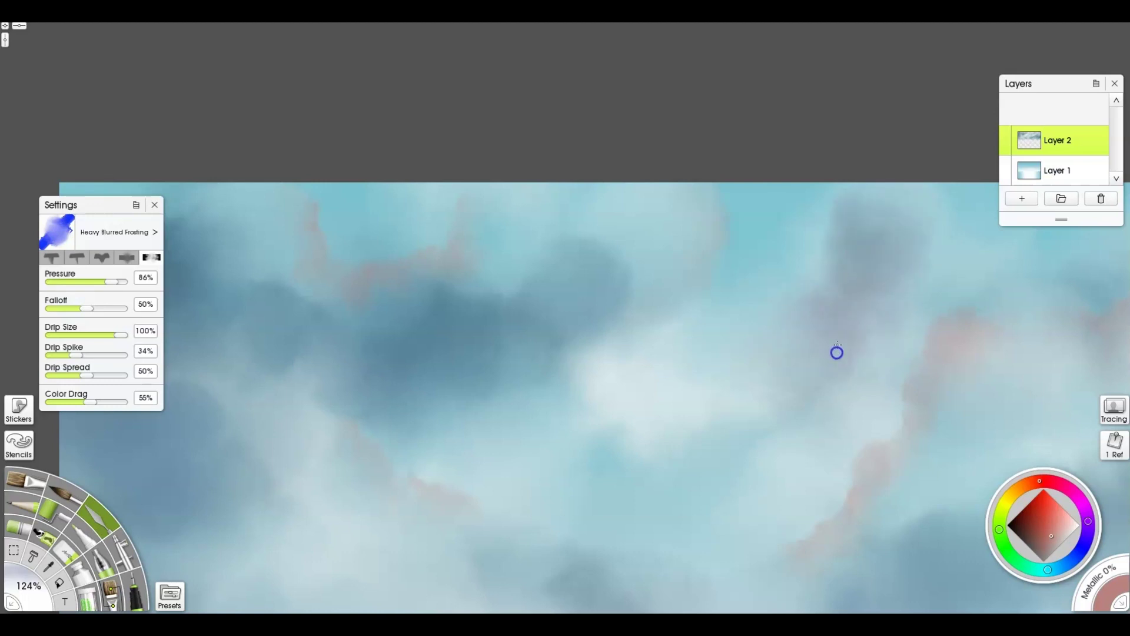
{"action": "left_click_drag", "start_coordinate": [532, 293], "coordinate": [742, 212]}
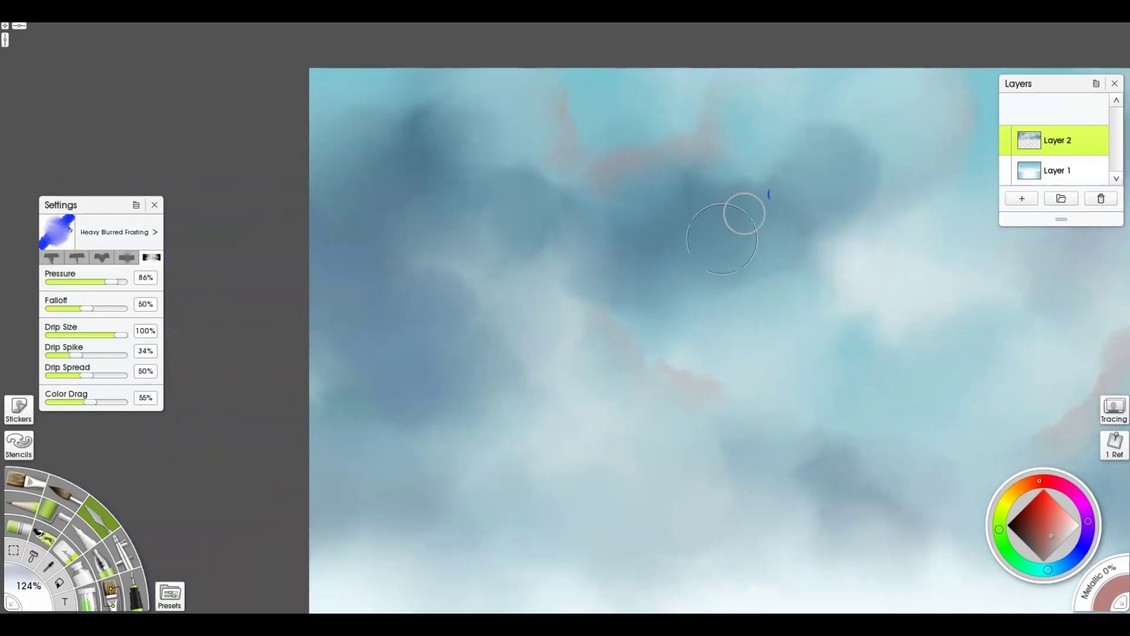
{"action": "mouse_move", "coordinate": [708, 404]}
{"action": "left_mouse_down"}
{"action": "mouse_move", "coordinate": [628, 369]}
{"action": "mouse_move", "coordinate": [678, 396]}
{"action": "mouse_move", "coordinate": [715, 393]}
{"action": "left_mouse_up"}
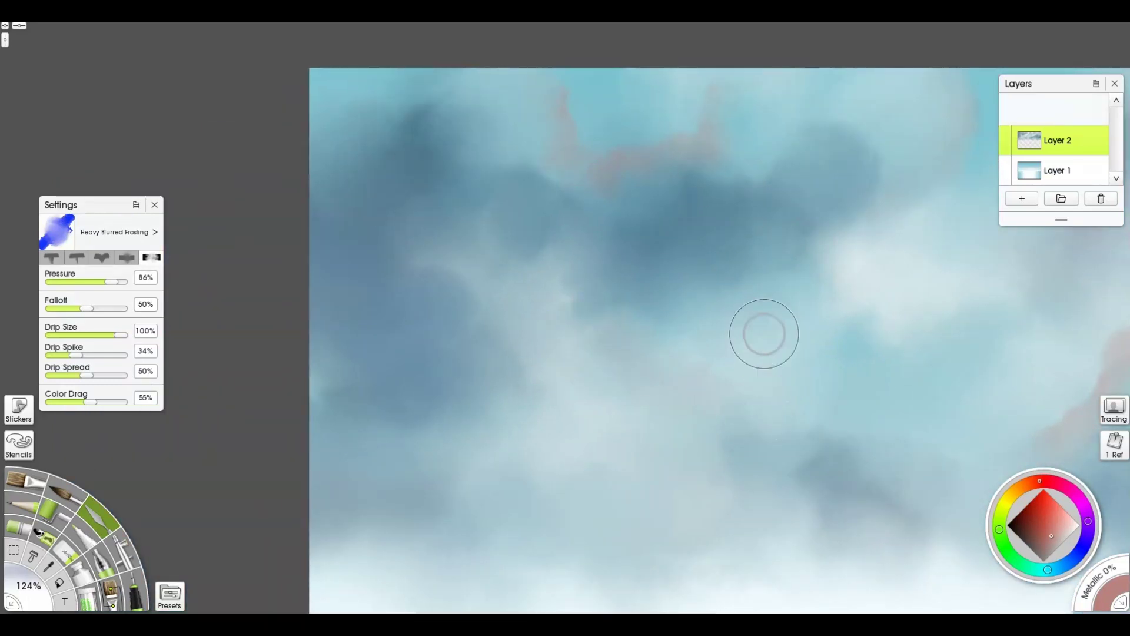
{"action": "mouse_move", "coordinate": [544, 163]}
{"action": "left_mouse_down"}
{"action": "mouse_move", "coordinate": [630, 159]}
{"action": "mouse_move", "coordinate": [711, 85]}
{"action": "mouse_move", "coordinate": [552, 105]}
{"action": "left_mouse_up"}
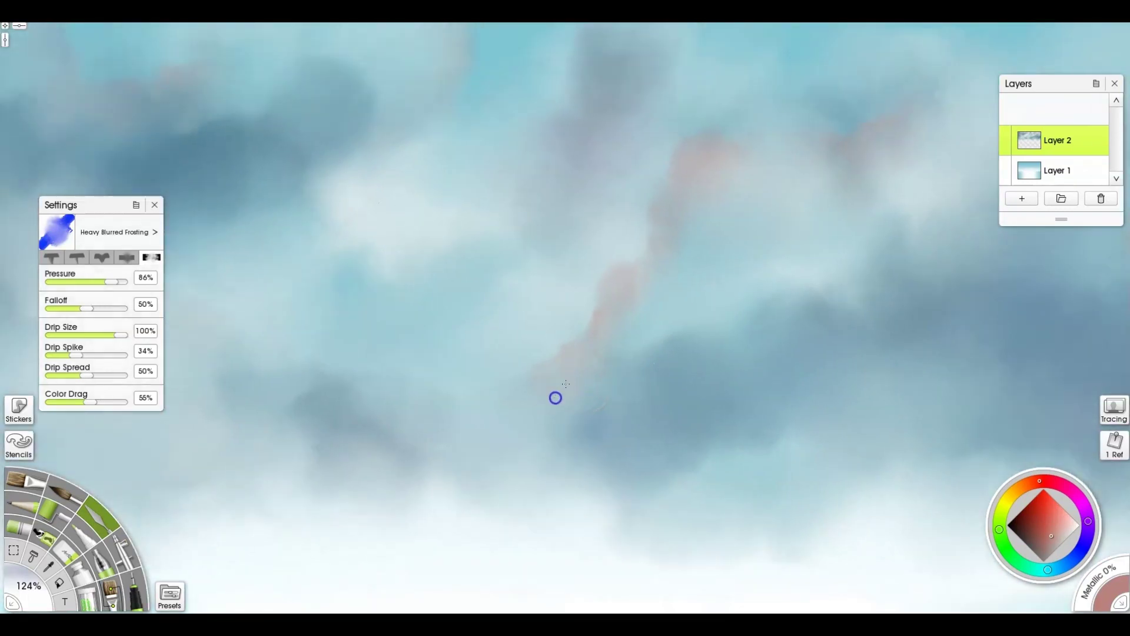
{"action": "mouse_move", "coordinate": [663, 257]}
{"action": "left_mouse_down"}
{"action": "mouse_move", "coordinate": [701, 194]}
{"action": "mouse_move", "coordinate": [712, 140]}
{"action": "mouse_move", "coordinate": [725, 204]}
{"action": "mouse_move", "coordinate": [713, 139]}
{"action": "mouse_move", "coordinate": [722, 163]}
{"action": "mouse_move", "coordinate": [680, 179]}
{"action": "mouse_move", "coordinate": [802, 210]}
{"action": "mouse_move", "coordinate": [874, 175]}
{"action": "left_mouse_up"}
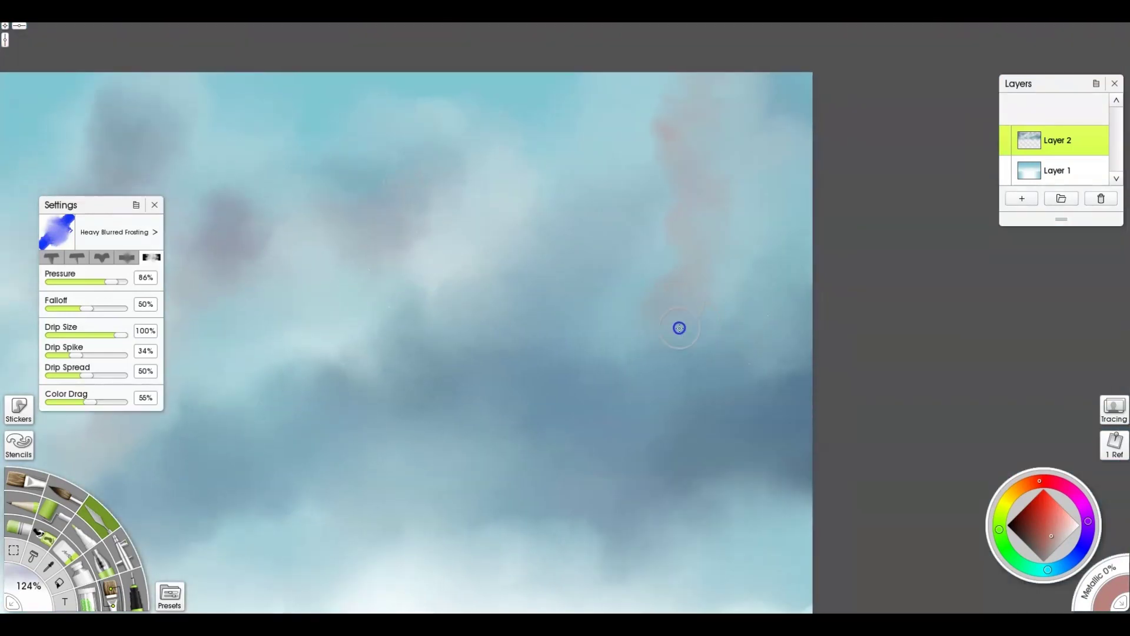
{"action": "mouse_move", "coordinate": [670, 216]}
{"action": "left_mouse_down"}
{"action": "mouse_move", "coordinate": [669, 94]}
{"action": "mouse_move", "coordinate": [716, 190]}
{"action": "left_mouse_up"}
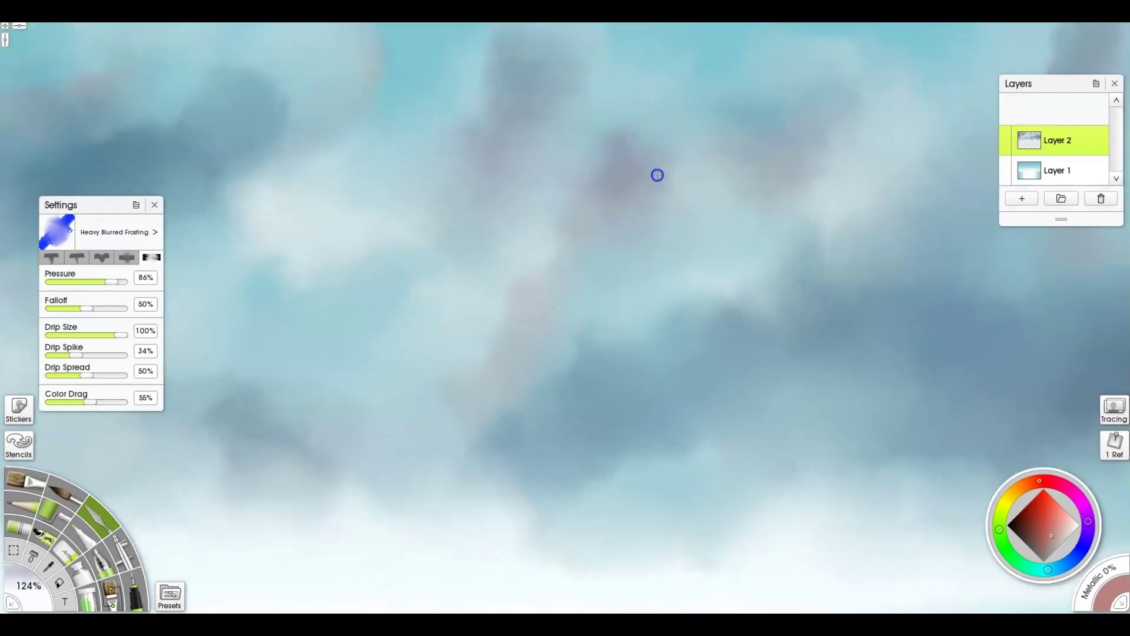
{"action": "mouse_move", "coordinate": [657, 175]}
{"action": "left_mouse_down"}
{"action": "mouse_move", "coordinate": [623, 138]}
{"action": "mouse_move", "coordinate": [611, 193]}
{"action": "left_mouse_up"}
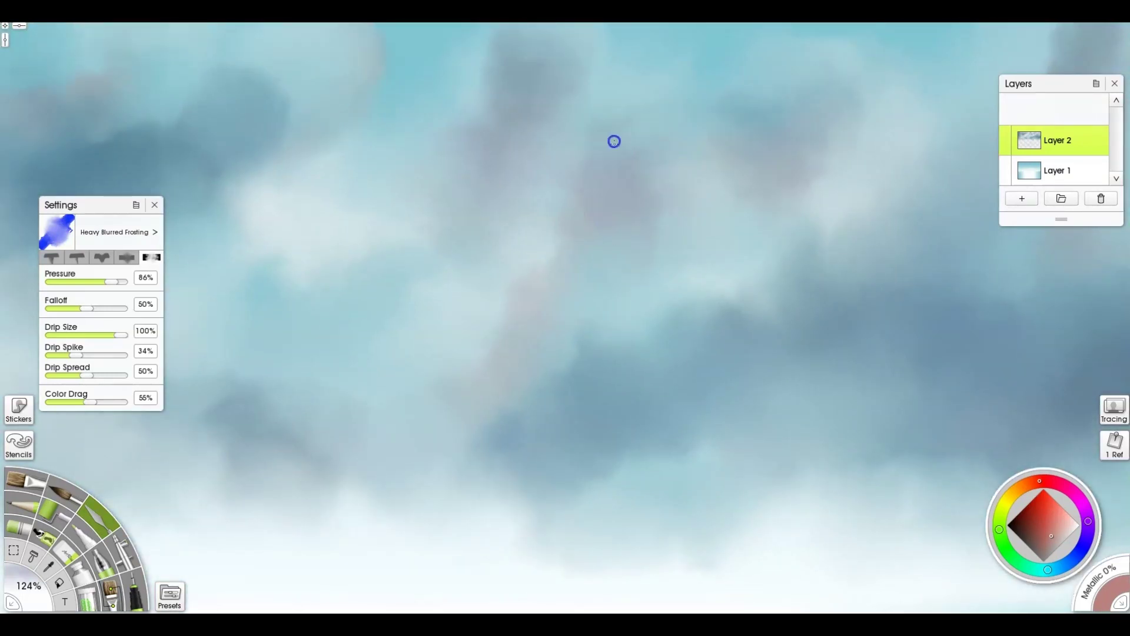
- Smooth the clouds across the sky and down to the horizon using the palette knife's Instant Blur preset at 154% size
{"action": "left_click", "coordinate": [169, 596]}
{"action": "left_click", "coordinate": [351, 456]}
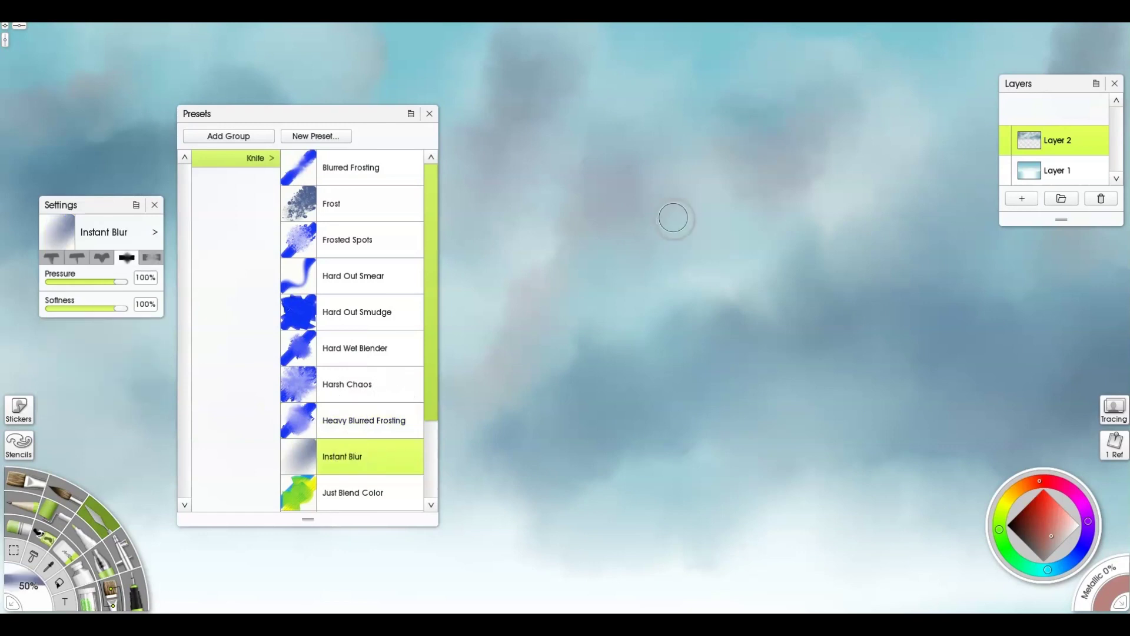
{"action": "mouse_move", "coordinate": [887, 156]}
{"action": "left_mouse_down"}
{"action": "mouse_move", "coordinate": [661, 284]}
{"action": "mouse_move", "coordinate": [685, 260]}
{"action": "left_mouse_up"}
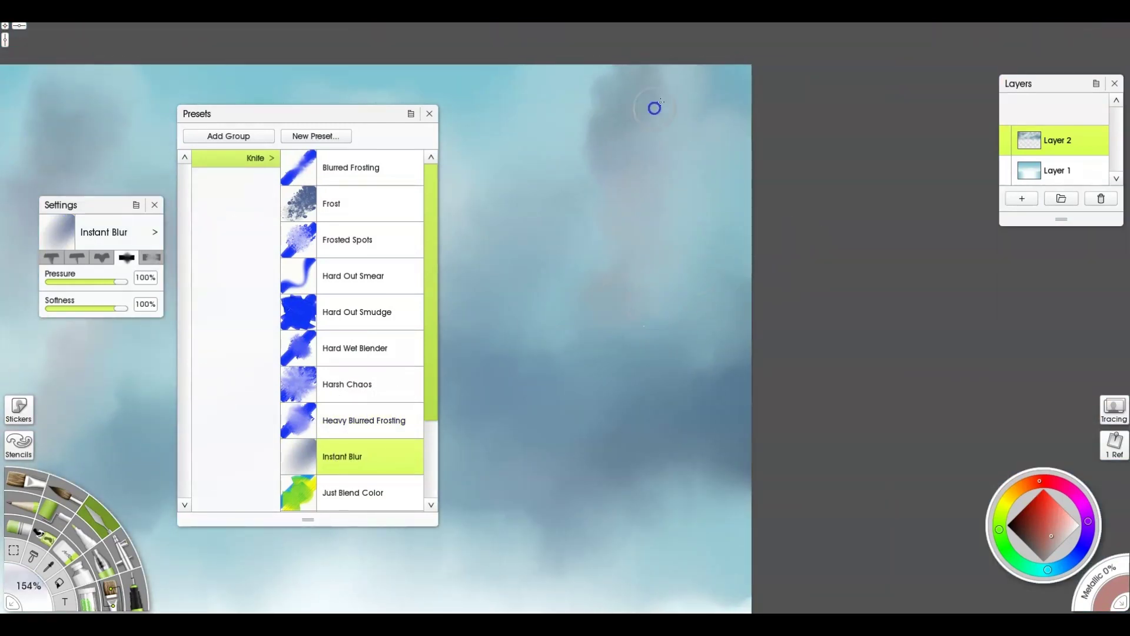
{"action": "left_click_drag", "start_coordinate": [608, 323], "coordinate": [971, 358]}
{"action": "left_click_drag", "start_coordinate": [506, 276], "coordinate": [836, 386]}
{"action": "scroll", "coordinate": [530, 153], "scroll_direction": "up", "scroll_amount": 3}
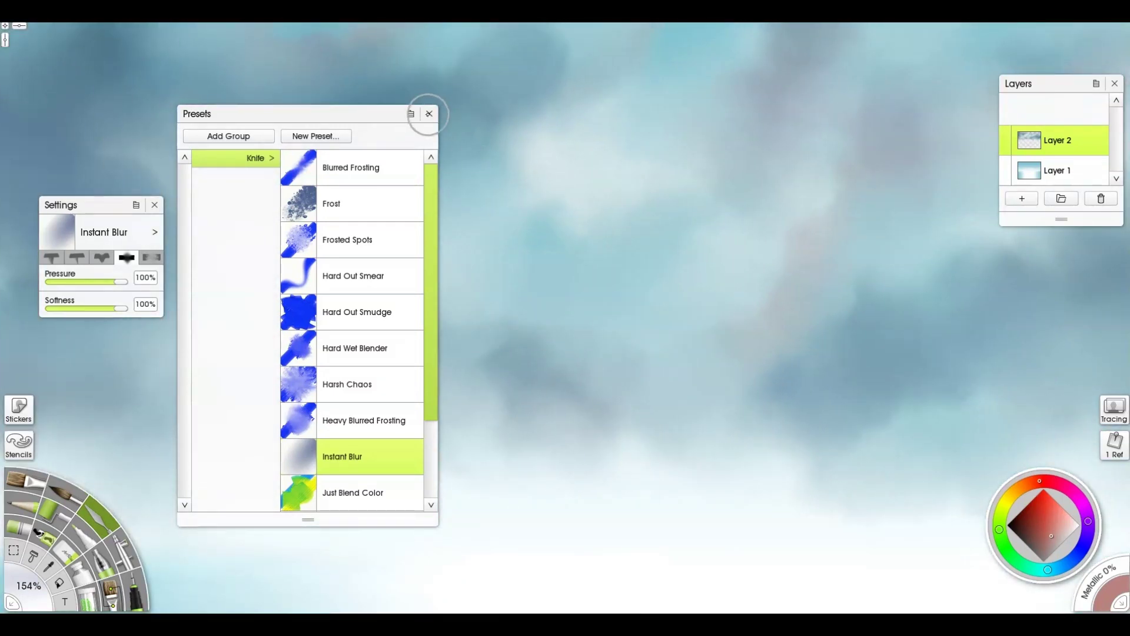
{"action": "left_click", "coordinate": [429, 114]}
{"action": "left_click_drag", "start_coordinate": [767, 490], "coordinate": [626, 338]}
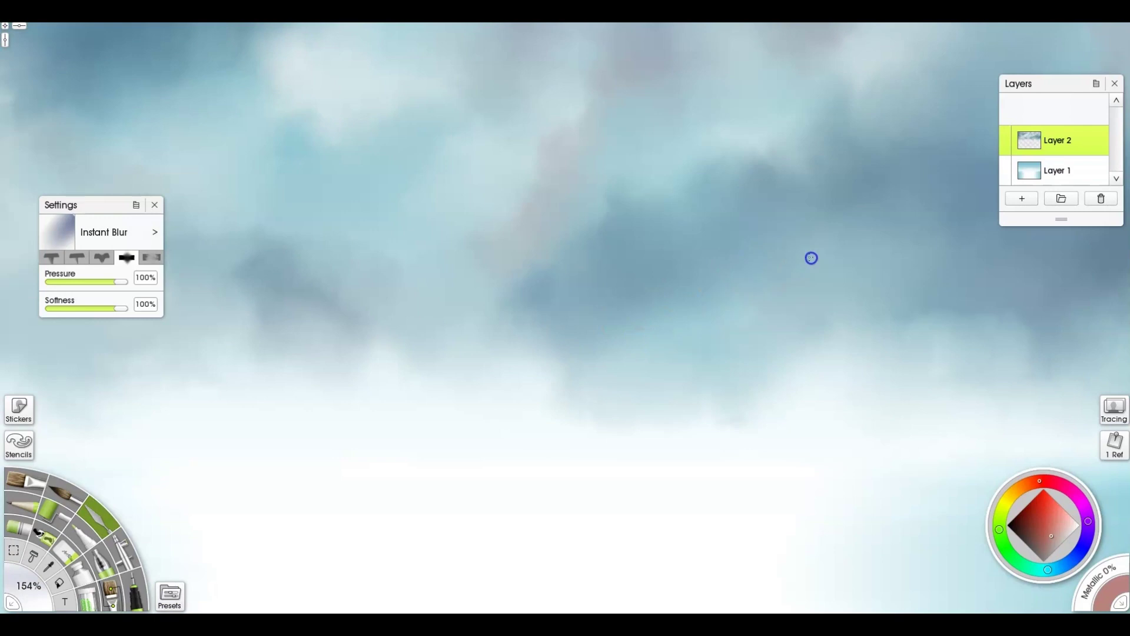
{"action": "left_click_drag", "start_coordinate": [247, 326], "coordinate": [626, 324]}
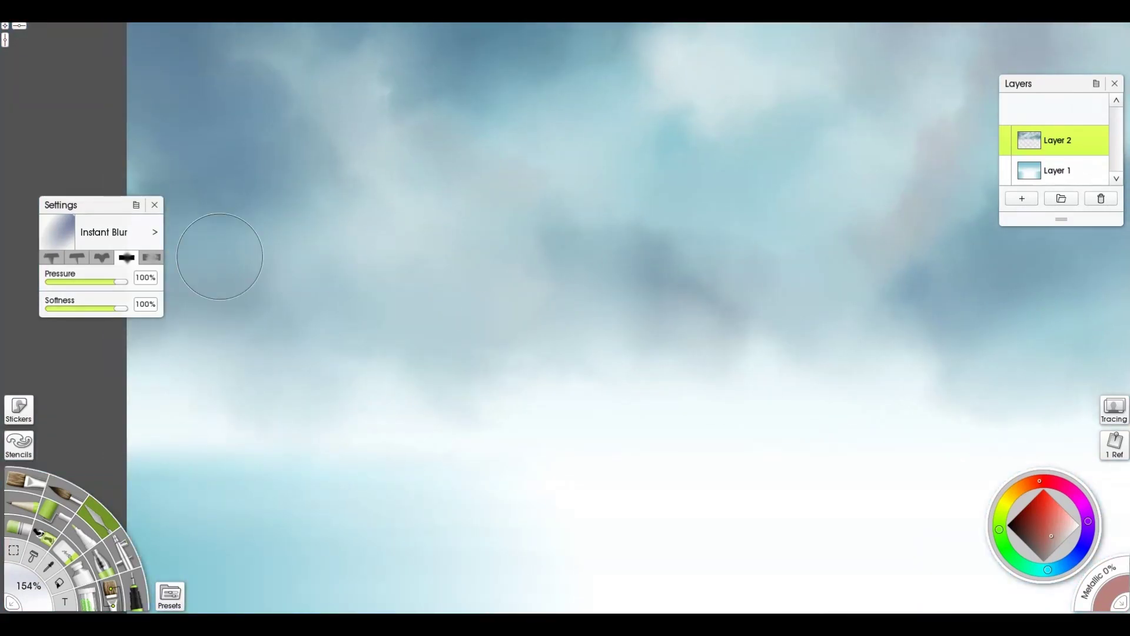
{"action": "left_click_drag", "start_coordinate": [941, 259], "coordinate": [550, 292]}
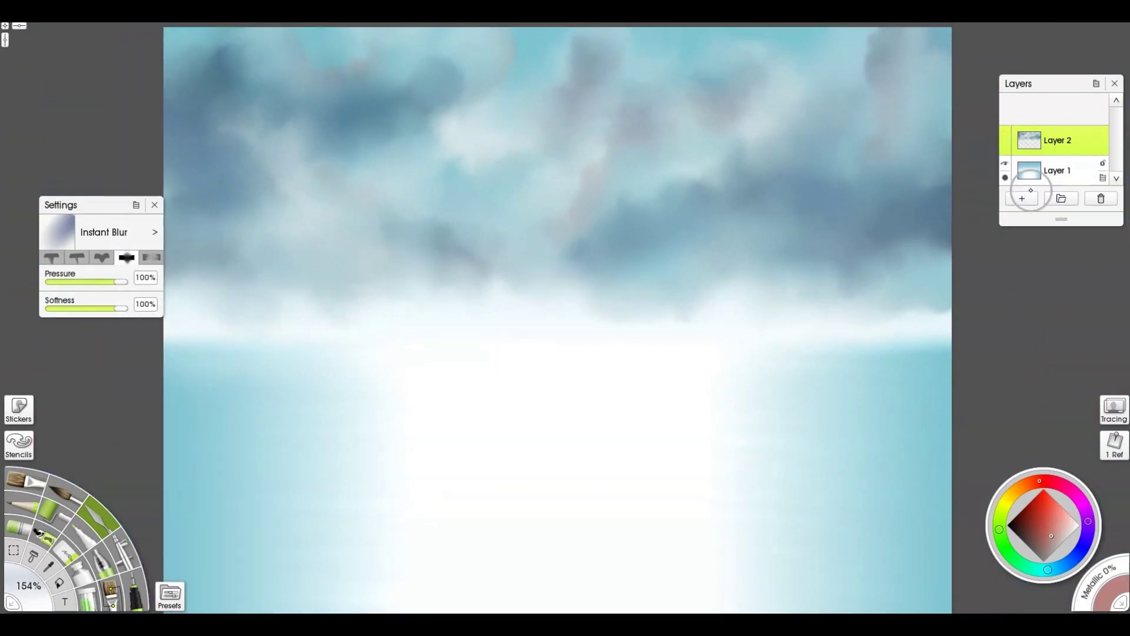
- Add a new layer, choose a pale cream color for the Everlasting Oil brush, and undo the trial stroke in the sky
{"action": "left_click", "coordinate": [1025, 196]}
{"action": "key", "text": "b"}
{"action": "left_click", "coordinate": [1048, 570]}
{"action": "left_click", "coordinate": [1008, 498]}
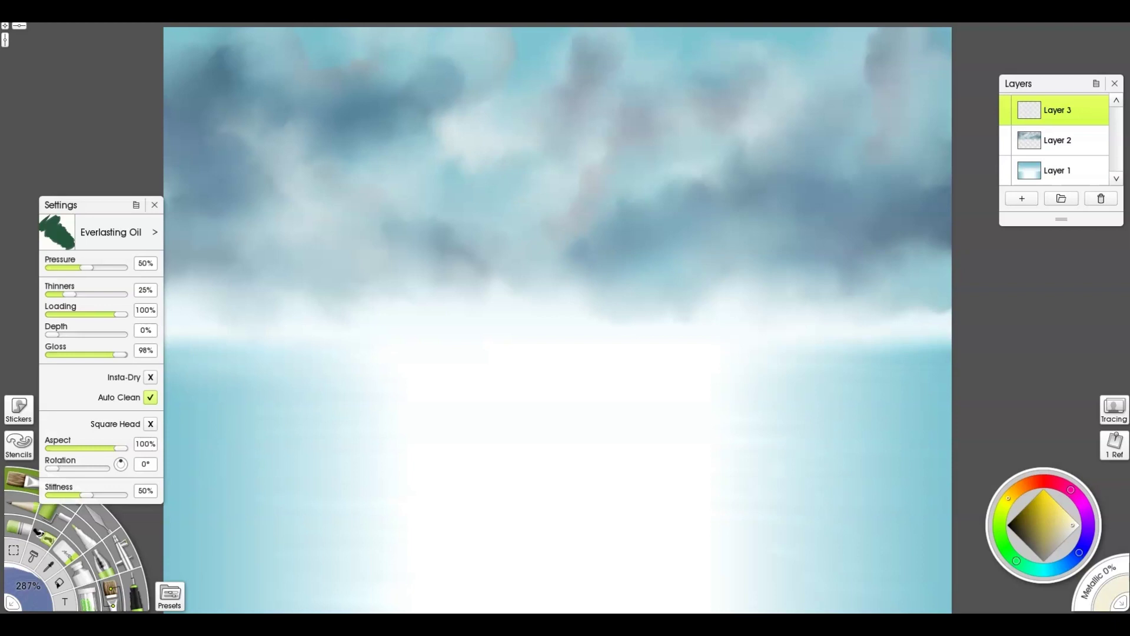
{"action": "left_click_drag", "start_coordinate": [846, 96], "coordinate": [696, 177]}
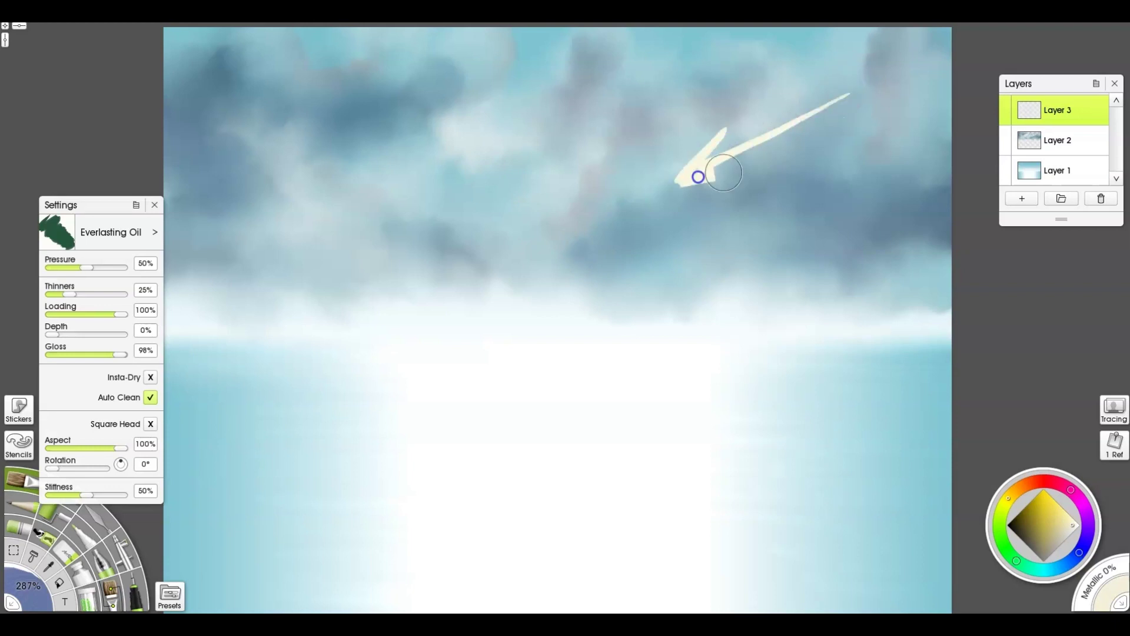
{"action": "key", "text": "ctrl+z"}
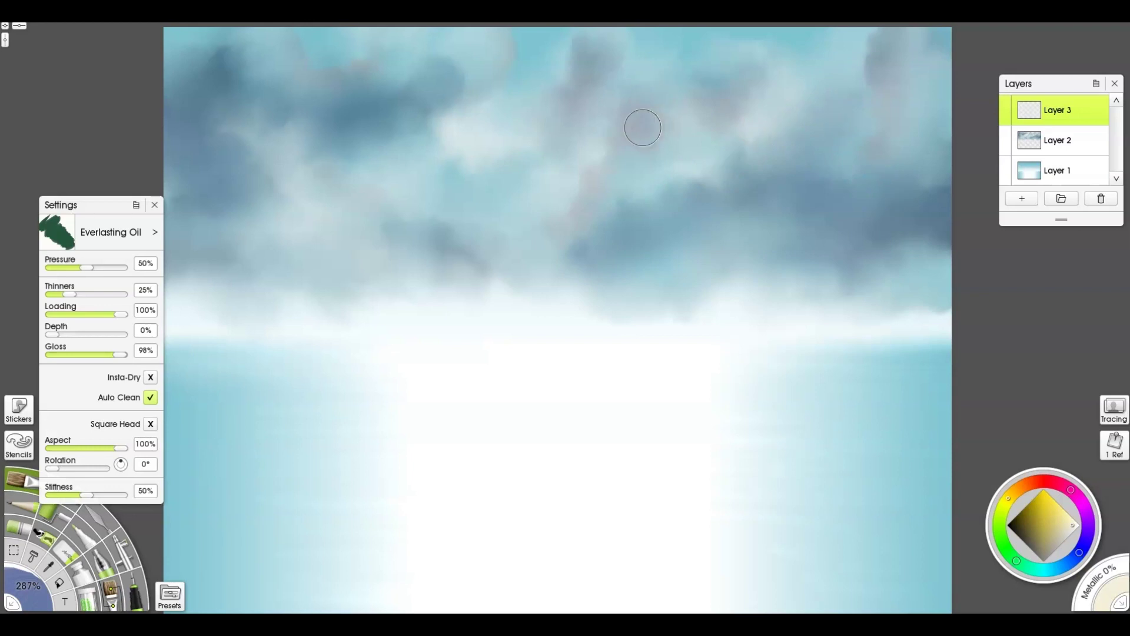
- Paint thin, broken cream highlight lines along the cloud edges across the upper sky
{"action": "mouse_move", "coordinate": [512, 32]}
{"action": "left_mouse_down"}
{"action": "mouse_move", "coordinate": [518, 61]}
{"action": "mouse_move", "coordinate": [482, 106]}
{"action": "left_mouse_up"}
{"action": "mouse_move", "coordinate": [446, 55]}
{"action": "left_mouse_down"}
{"action": "mouse_move", "coordinate": [457, 94]}
{"action": "mouse_move", "coordinate": [435, 107]}
{"action": "left_mouse_up"}
{"action": "left_click_drag", "start_coordinate": [433, 124], "coordinate": [488, 174]}
{"action": "left_click_drag", "start_coordinate": [287, 124], "coordinate": [379, 218]}
{"action": "left_click_drag", "start_coordinate": [657, 66], "coordinate": [715, 45]}
{"action": "mouse_move", "coordinate": [733, 39]}
{"action": "left_mouse_down"}
{"action": "mouse_move", "coordinate": [769, 43]}
{"action": "mouse_move", "coordinate": [788, 107]}
{"action": "left_mouse_up"}
{"action": "mouse_move", "coordinate": [653, 92]}
{"action": "left_mouse_down"}
{"action": "mouse_move", "coordinate": [621, 96]}
{"action": "mouse_move", "coordinate": [608, 127]}
{"action": "left_mouse_up"}
{"action": "mouse_move", "coordinate": [680, 102]}
{"action": "left_mouse_down"}
{"action": "mouse_move", "coordinate": [691, 124]}
{"action": "mouse_move", "coordinate": [712, 130]}
{"action": "left_mouse_up"}
{"action": "left_click_drag", "start_coordinate": [719, 150], "coordinate": [722, 160]}
{"action": "mouse_move", "coordinate": [294, 28]}
{"action": "left_mouse_down"}
{"action": "mouse_move", "coordinate": [306, 54]}
{"action": "mouse_move", "coordinate": [250, 87]}
{"action": "left_mouse_up"}
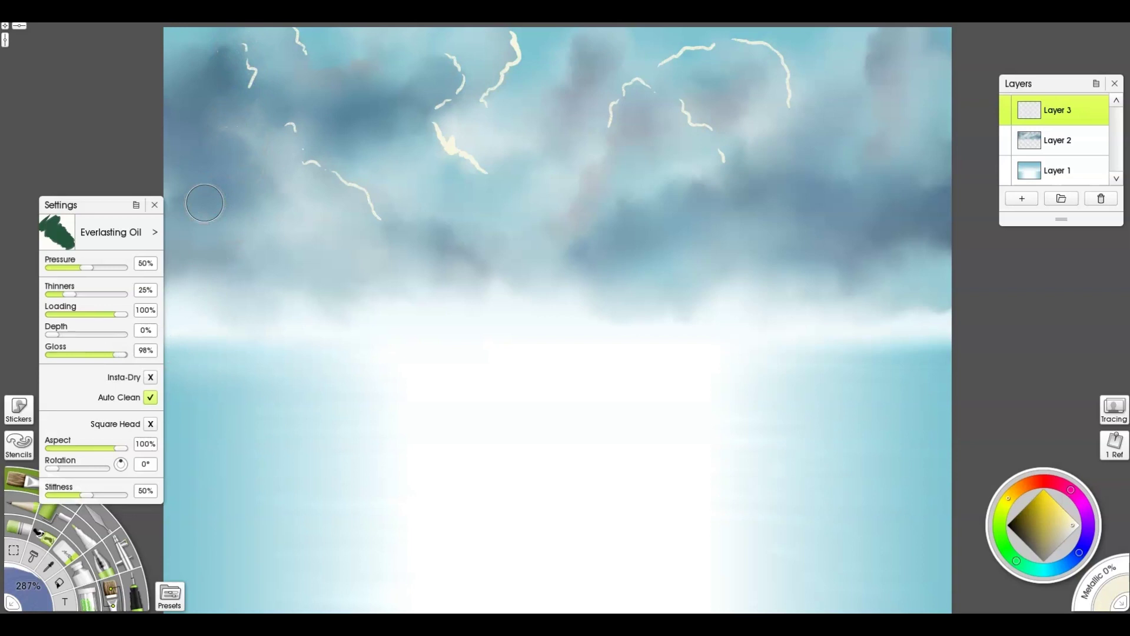
- Soften the cream lines along the left clouds with the palette knife's Heavy Blurred Frosting preset at 24% size
{"action": "scroll", "coordinate": [454, 265], "scroll_direction": "up", "scroll_amount": 3}
{"action": "left_click_drag", "start_coordinate": [454, 265], "coordinate": [560, 267]}
{"action": "scroll", "coordinate": [553, 262], "scroll_direction": "up", "scroll_amount": 3}
{"action": "scroll", "coordinate": [589, 242], "scroll_direction": "down", "scroll_amount": 1}
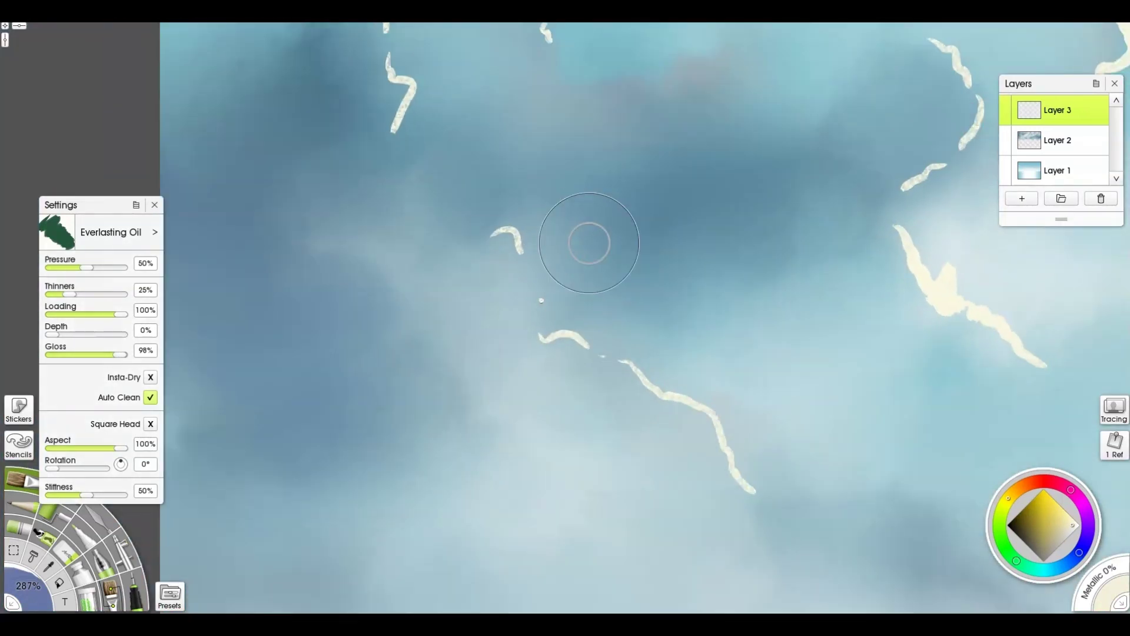
{"action": "key", "text": "k"}
{"action": "left_click", "coordinate": [169, 595]}
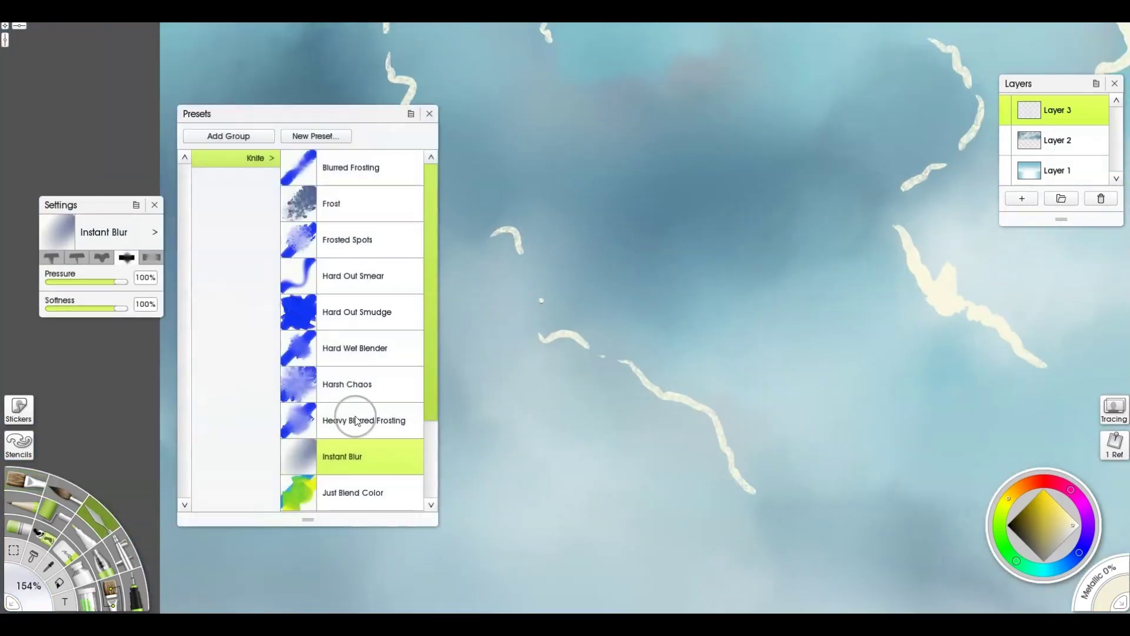
{"action": "left_click", "coordinate": [355, 420]}
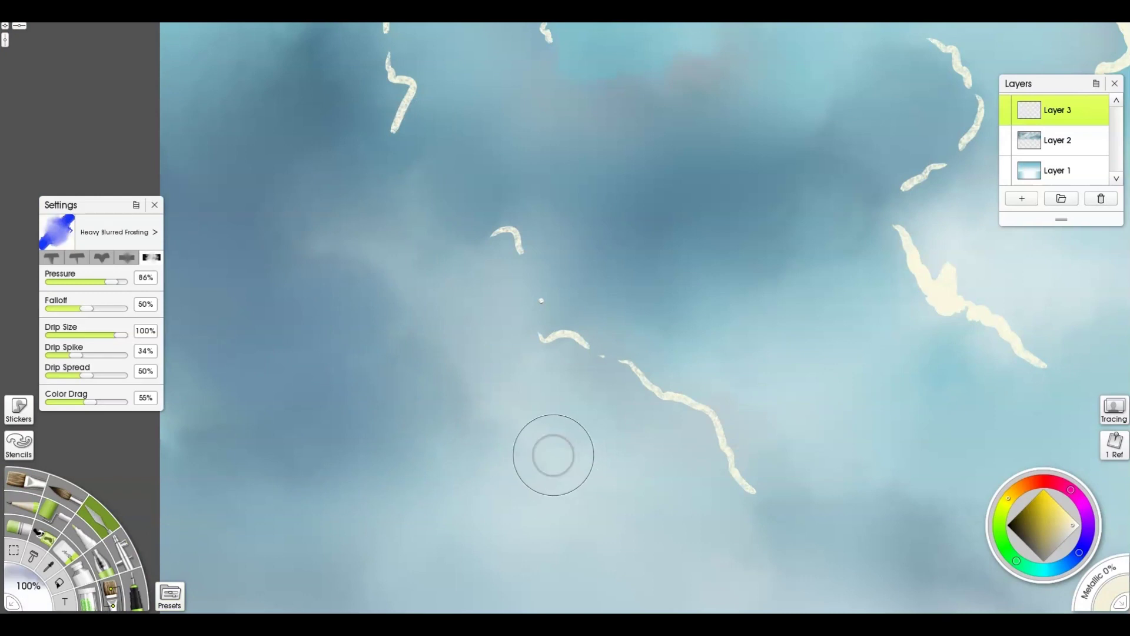
{"action": "left_click_drag", "start_coordinate": [553, 455], "coordinate": [447, 443], "text": "shift"}
{"action": "left_click_drag", "start_coordinate": [717, 493], "coordinate": [747, 493]}
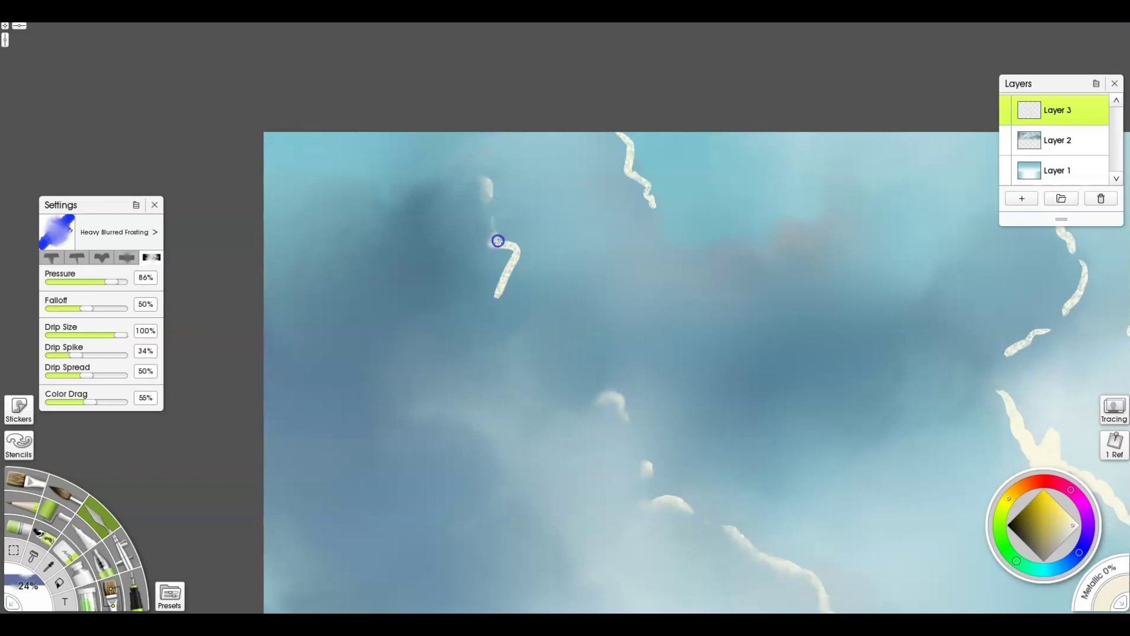
{"action": "mouse_move", "coordinate": [497, 240]}
{"action": "left_mouse_down"}
{"action": "mouse_move", "coordinate": [512, 245]}
{"action": "mouse_move", "coordinate": [496, 284]}
{"action": "mouse_move", "coordinate": [480, 255]}
{"action": "left_mouse_up"}
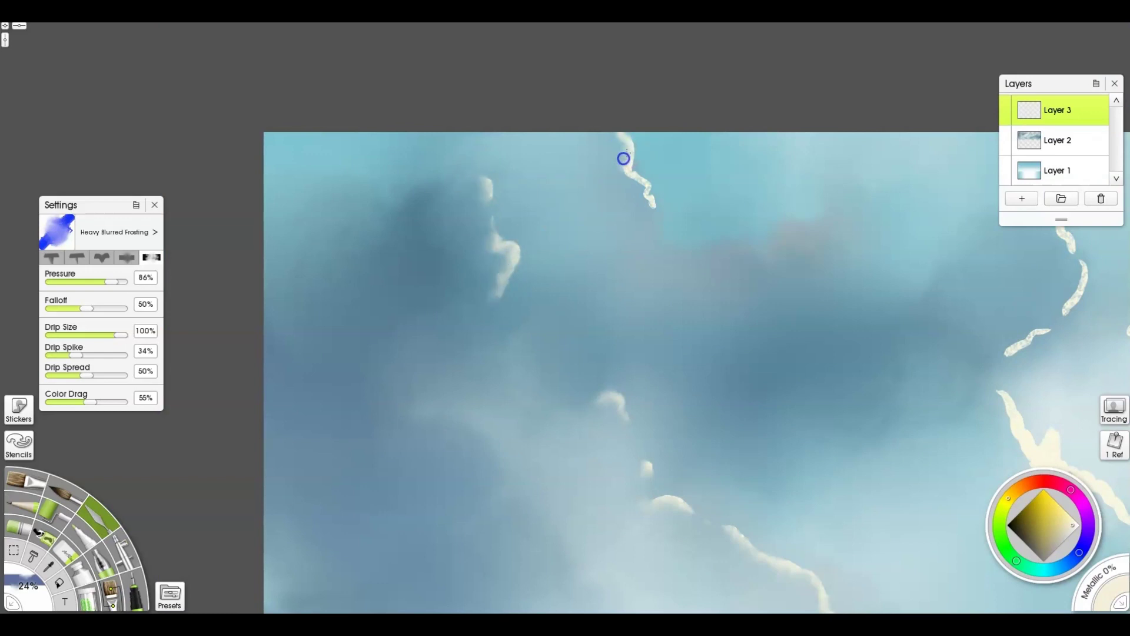
- Blend the cream highlight lines of the central clouds into soft, lumpy edges with the Heavy Blurred Frosting knife
{"action": "left_click_drag", "start_coordinate": [776, 297], "coordinate": [506, 295]}
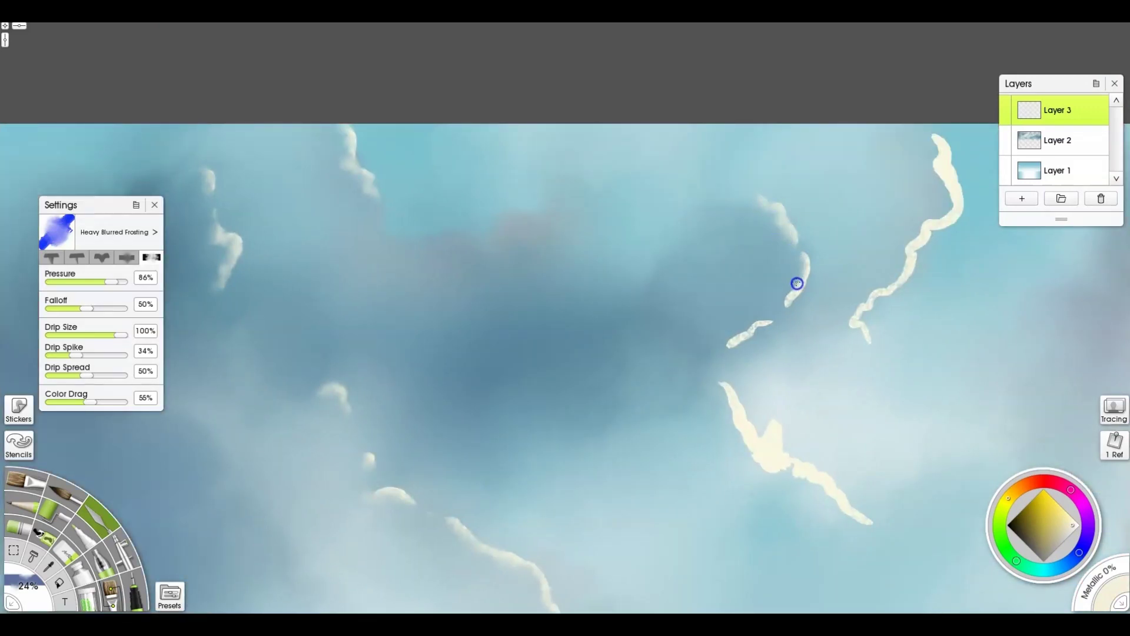
{"action": "left_click_drag", "start_coordinate": [806, 266], "coordinate": [723, 356]}
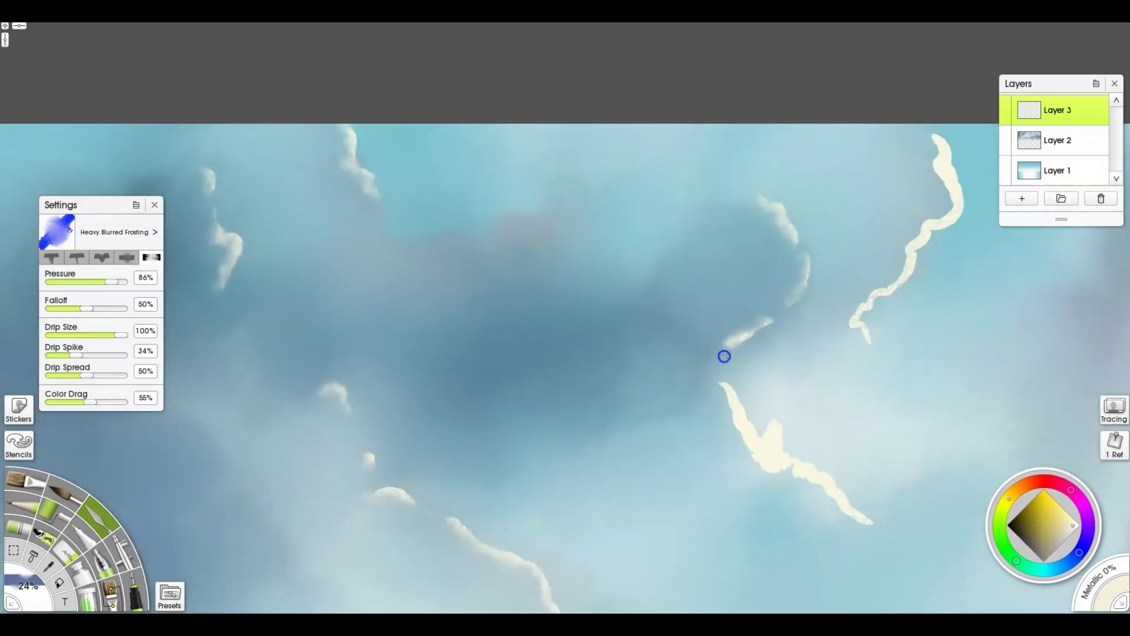
{"action": "mouse_move", "coordinate": [762, 451]}
{"action": "left_mouse_down"}
{"action": "mouse_move", "coordinate": [754, 437]}
{"action": "mouse_move", "coordinate": [785, 439]}
{"action": "mouse_move", "coordinate": [768, 458]}
{"action": "mouse_move", "coordinate": [713, 390]}
{"action": "left_mouse_up"}
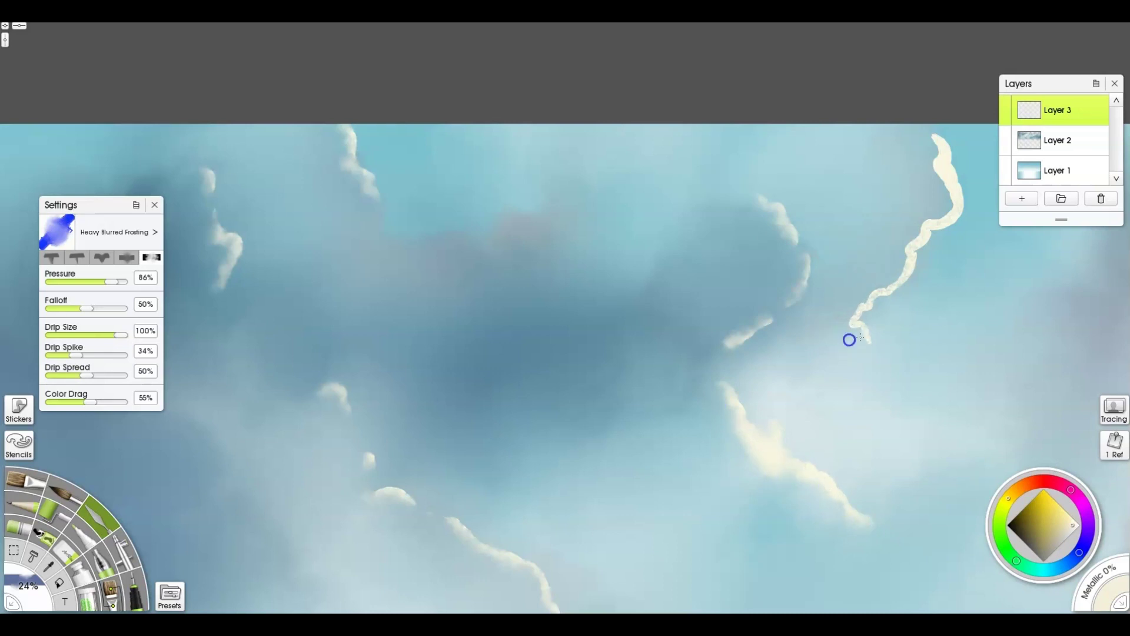
{"action": "mouse_move", "coordinate": [913, 248]}
{"action": "left_mouse_down"}
{"action": "mouse_move", "coordinate": [955, 204]}
{"action": "mouse_move", "coordinate": [945, 163]}
{"action": "left_mouse_up"}
{"action": "mouse_move", "coordinate": [939, 154]}
{"action": "left_mouse_down"}
{"action": "mouse_move", "coordinate": [935, 190]}
{"action": "mouse_move", "coordinate": [952, 192]}
{"action": "mouse_move", "coordinate": [952, 220]}
{"action": "left_mouse_up"}
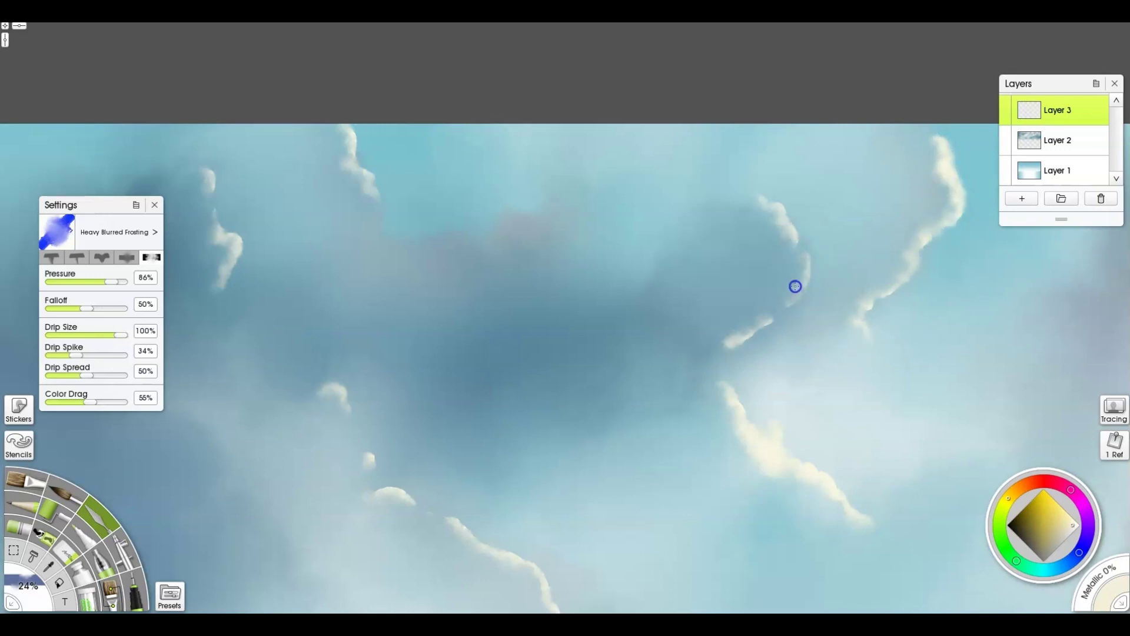
- Soften the cream highlight lines around the clouds in the right half of the sky
{"action": "left_click_drag", "start_coordinate": [821, 357], "coordinate": [395, 286]}
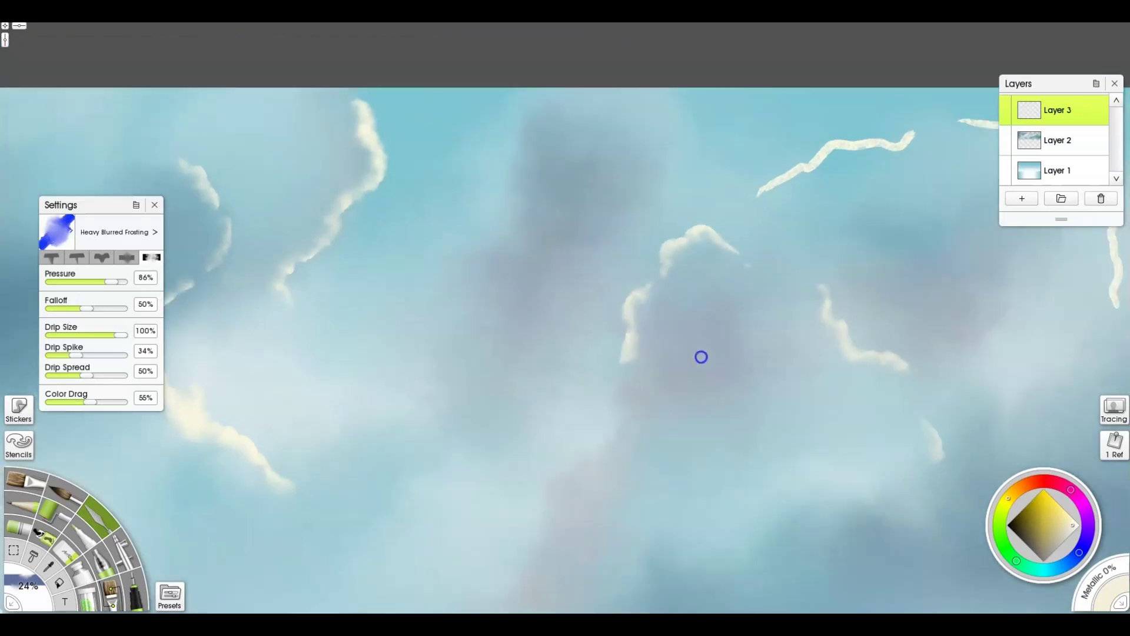
{"action": "mouse_move", "coordinate": [795, 182]}
{"action": "left_mouse_down"}
{"action": "mouse_move", "coordinate": [730, 219]}
{"action": "mouse_move", "coordinate": [798, 179]}
{"action": "left_mouse_up"}
{"action": "left_click_drag", "start_coordinate": [898, 205], "coordinate": [663, 220]}
{"action": "mouse_move", "coordinate": [817, 340]}
{"action": "left_mouse_down"}
{"action": "mouse_move", "coordinate": [837, 319]}
{"action": "mouse_move", "coordinate": [824, 278]}
{"action": "left_mouse_up"}
{"action": "mouse_move", "coordinate": [823, 209]}
{"action": "left_mouse_down"}
{"action": "mouse_move", "coordinate": [746, 166]}
{"action": "mouse_move", "coordinate": [698, 160]}
{"action": "mouse_move", "coordinate": [704, 184]}
{"action": "mouse_move", "coordinate": [759, 170]}
{"action": "mouse_move", "coordinate": [802, 218]}
{"action": "mouse_move", "coordinate": [818, 255]}
{"action": "left_mouse_up"}
- Enlarge the palette knife to 62% and feather the inner sides of the right-hand cloud highlights
{"action": "mouse_move", "coordinate": [639, 353]}
{"action": "left_mouse_down", "text": "shift"}
{"action": "mouse_move", "coordinate": [742, 353]}
{"action": "mouse_move", "coordinate": [754, 365]}
{"action": "left_mouse_up", "text": "shift"}
{"action": "mouse_move", "coordinate": [819, 350]}
{"action": "left_mouse_down"}
{"action": "mouse_move", "coordinate": [825, 242]}
{"action": "mouse_move", "coordinate": [703, 172]}
{"action": "mouse_move", "coordinate": [532, 218]}
{"action": "mouse_move", "coordinate": [573, 250]}
{"action": "left_mouse_up"}
{"action": "left_click_drag", "start_coordinate": [615, 429], "coordinate": [558, 371]}
{"action": "left_click_drag", "start_coordinate": [656, 492], "coordinate": [638, 475]}
{"action": "mouse_move", "coordinate": [362, 395]}
{"action": "left_mouse_down"}
{"action": "mouse_move", "coordinate": [356, 351]}
{"action": "mouse_move", "coordinate": [408, 290]}
{"action": "mouse_move", "coordinate": [470, 308]}
{"action": "left_mouse_up"}
{"action": "left_click_drag", "start_coordinate": [479, 388], "coordinate": [809, 411]}
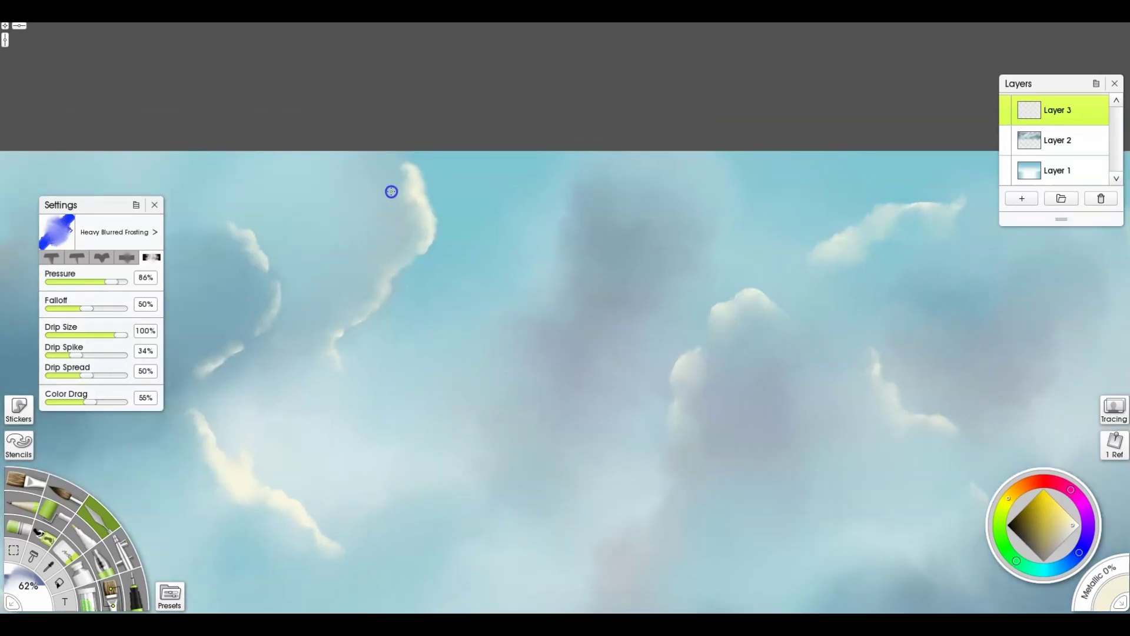
- Feather the inner edges of the central and left cloud highlights with the knife at 62% size
{"action": "left_click_drag", "start_coordinate": [373, 319], "coordinate": [661, 300]}
{"action": "left_click_drag", "start_coordinate": [549, 343], "coordinate": [511, 331]}
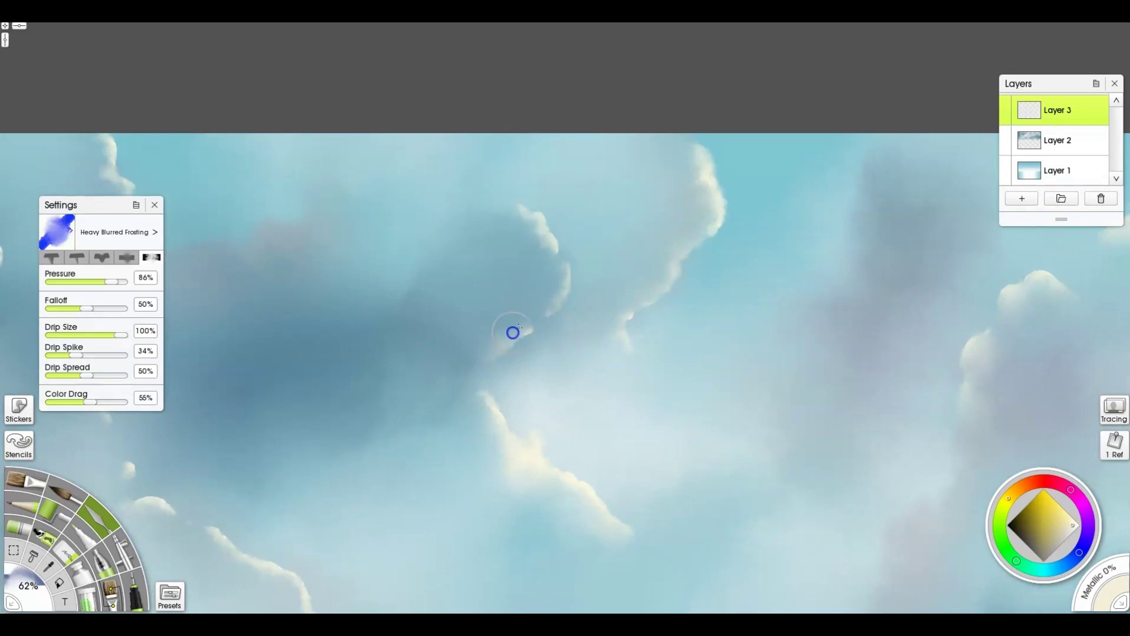
{"action": "left_click_drag", "start_coordinate": [401, 312], "coordinate": [829, 150]}
{"action": "left_click_drag", "start_coordinate": [584, 344], "coordinate": [588, 362]}
{"action": "left_click_drag", "start_coordinate": [640, 378], "coordinate": [646, 395]}
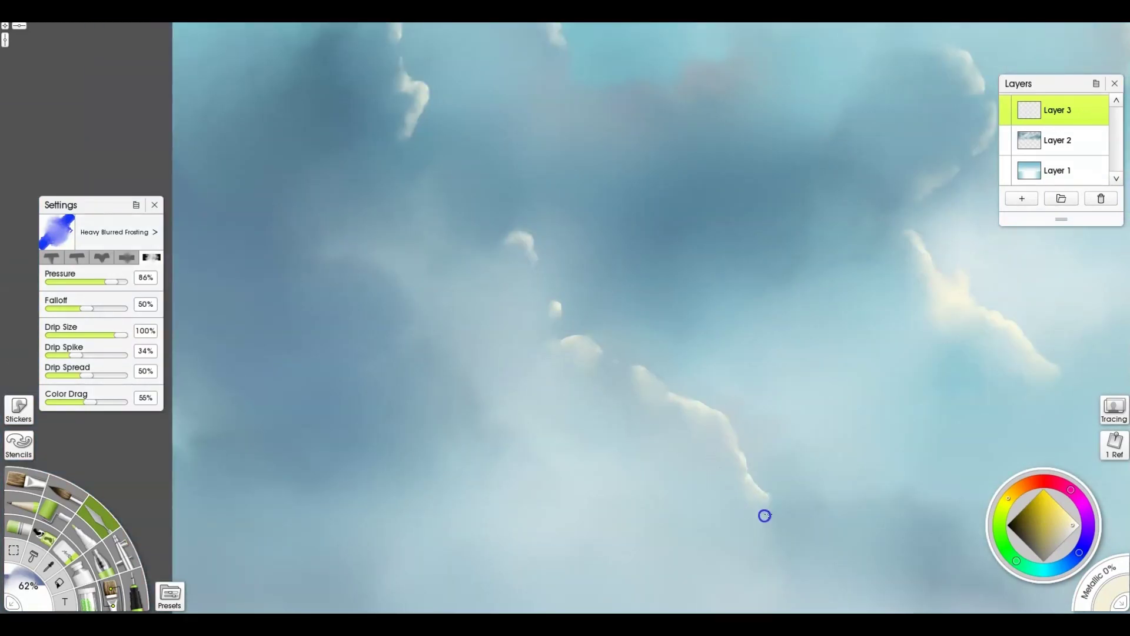
{"action": "left_click_drag", "start_coordinate": [377, 124], "coordinate": [436, 283]}
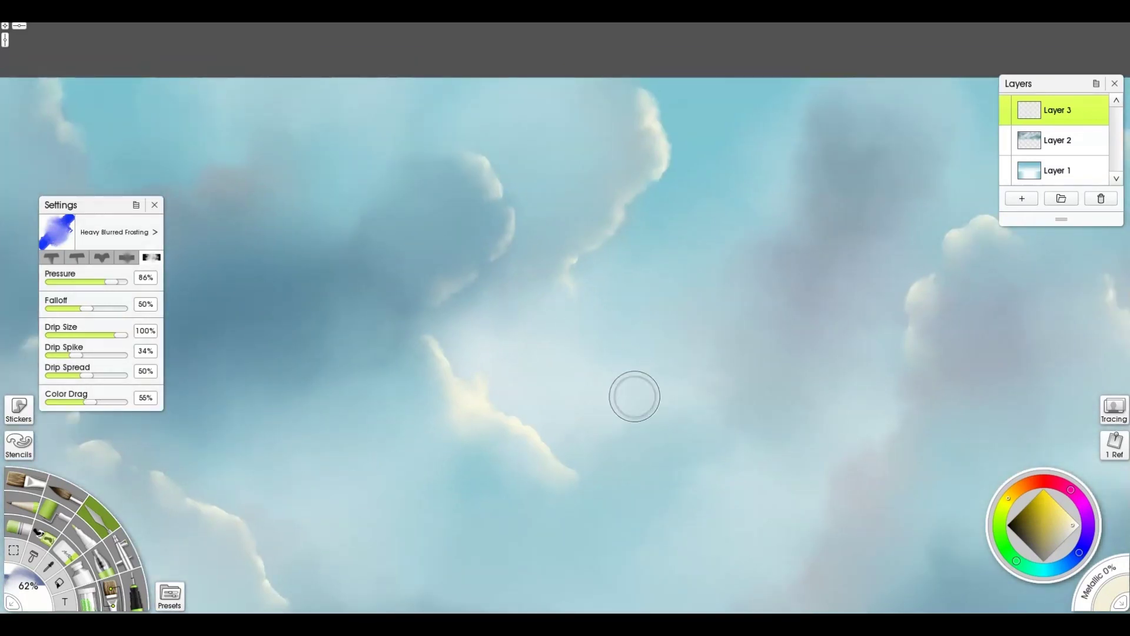
- Paint extra cream highlights with the Everlasting Oil brush inside and below the tall upper-central cloud, and soften them with the knife
{"action": "key", "text": "o"}
{"action": "mouse_move", "coordinate": [574, 94]}
{"action": "left_mouse_down"}
{"action": "mouse_move", "coordinate": [611, 142]}
{"action": "mouse_move", "coordinate": [593, 225]}
{"action": "mouse_move", "coordinate": [575, 90]}
{"action": "mouse_move", "coordinate": [572, 115]}
{"action": "mouse_move", "coordinate": [605, 124]}
{"action": "mouse_move", "coordinate": [618, 167]}
{"action": "mouse_move", "coordinate": [573, 239]}
{"action": "left_mouse_up"}
{"action": "key", "text": "k"}
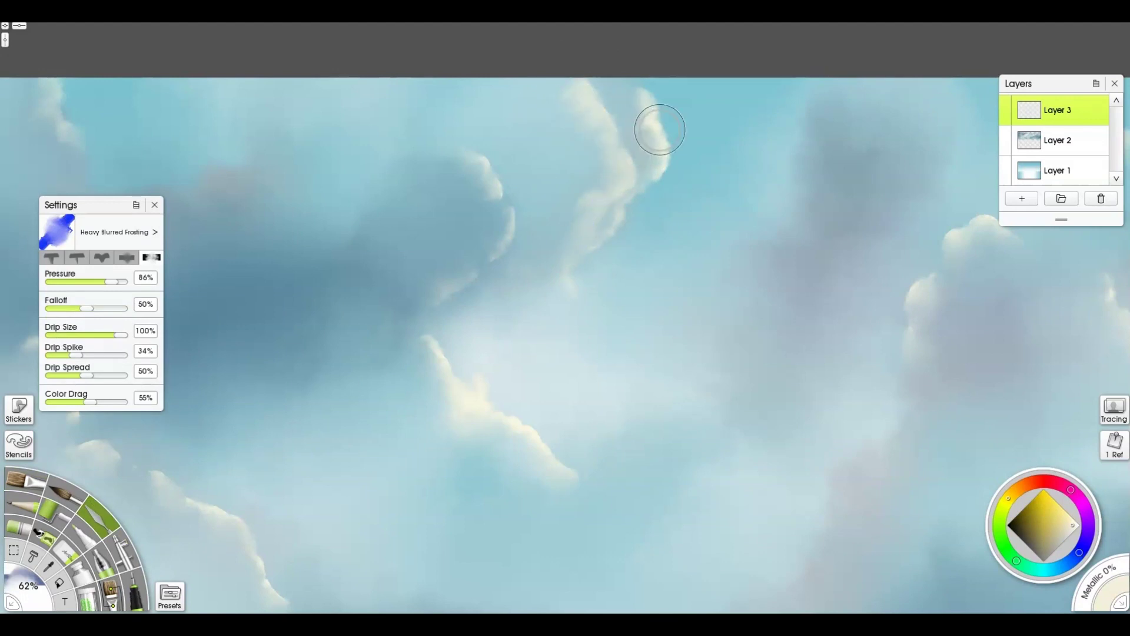
{"action": "key", "text": "o"}
{"action": "left_click_drag", "start_coordinate": [553, 301], "coordinate": [576, 344]}
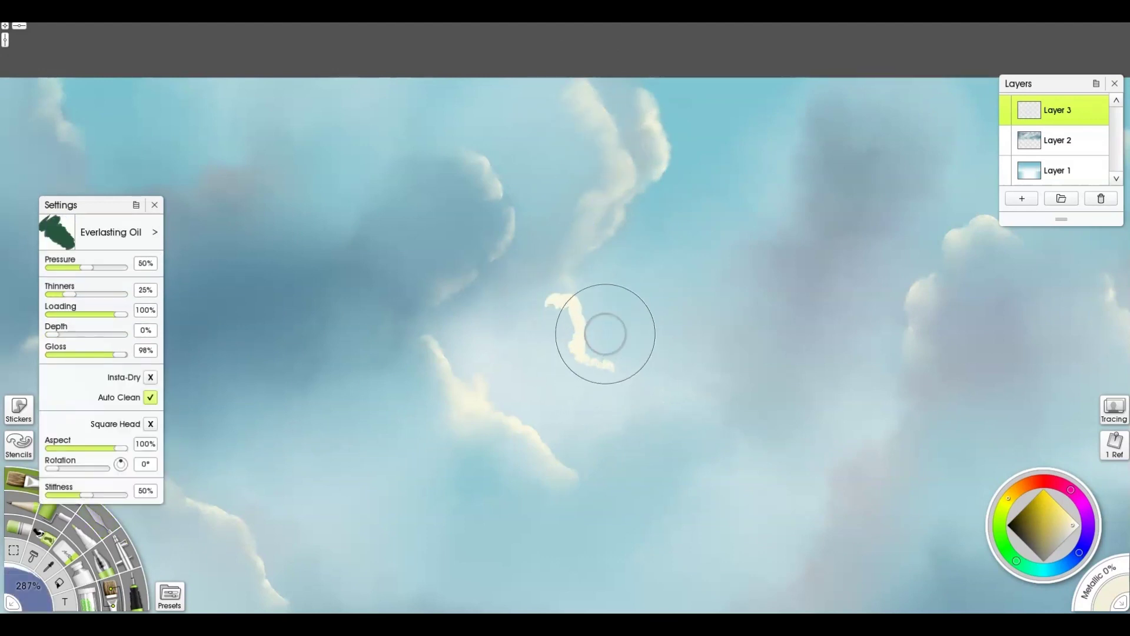
{"action": "key", "text": "k"}
{"action": "mouse_move", "coordinate": [567, 300]}
{"action": "left_mouse_down"}
{"action": "mouse_move", "coordinate": [574, 344]}
{"action": "mouse_move", "coordinate": [601, 371]}
{"action": "left_mouse_up"}
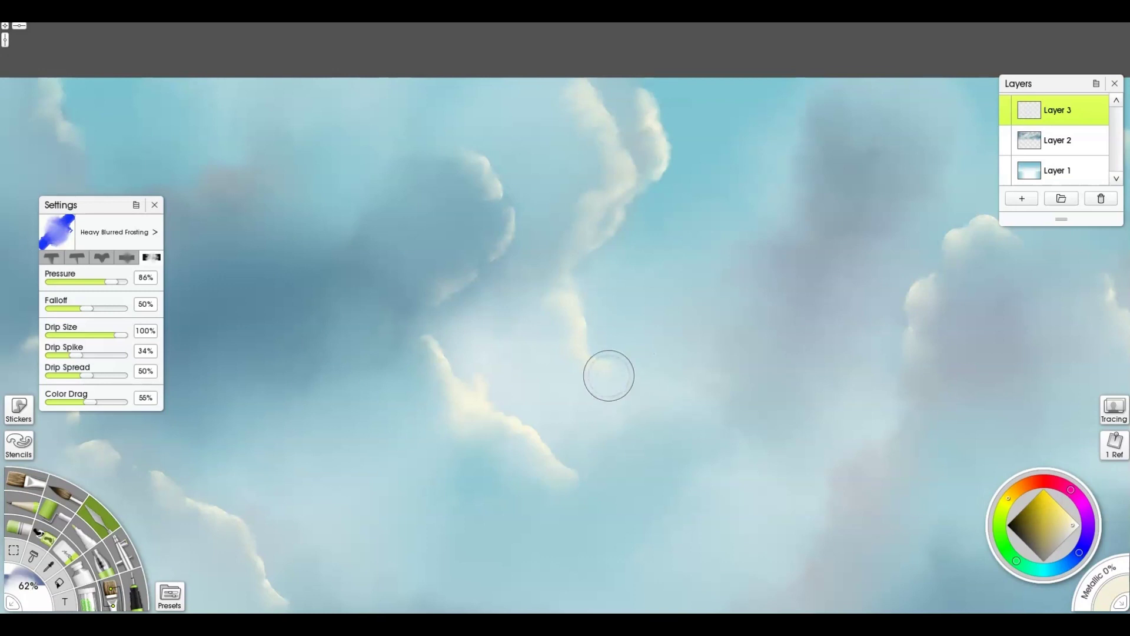
- Add two cream highlight strokes inside the rounded dark cloud left of center and blend them with the knife
{"action": "key", "text": "o"}
{"action": "left_click_drag", "start_coordinate": [432, 187], "coordinate": [491, 257]}
{"action": "mouse_move", "coordinate": [425, 240]}
{"action": "left_mouse_down"}
{"action": "mouse_move", "coordinate": [436, 297]}
{"action": "mouse_move", "coordinate": [436, 335]}
{"action": "left_mouse_up"}
{"action": "key", "text": "k"}
{"action": "left_click_drag", "start_coordinate": [426, 252], "coordinate": [433, 337]}
{"action": "mouse_move", "coordinate": [435, 188]}
{"action": "left_mouse_down"}
{"action": "mouse_move", "coordinate": [441, 220]}
{"action": "mouse_move", "coordinate": [490, 260]}
{"action": "left_mouse_up"}
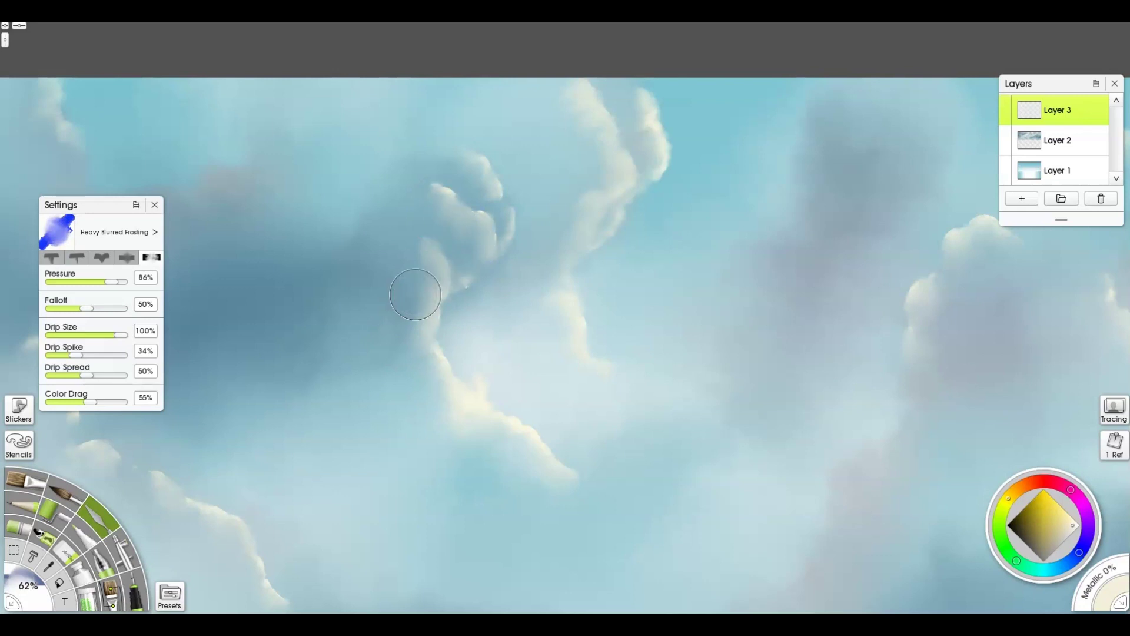
- Paint new cream highlight edges within the right-hand cloud cluster and blend them into billowing forms
{"action": "mouse_move", "coordinate": [832, 288]}
{"action": "left_mouse_down"}
{"action": "mouse_move", "coordinate": [581, 318]}
{"action": "mouse_move", "coordinate": [290, 267]}
{"action": "left_mouse_up"}
{"action": "key", "text": "o"}
{"action": "mouse_move", "coordinate": [748, 215]}
{"action": "left_mouse_down"}
{"action": "mouse_move", "coordinate": [723, 227]}
{"action": "mouse_move", "coordinate": [798, 293]}
{"action": "mouse_move", "coordinate": [827, 295]}
{"action": "left_mouse_up"}
{"action": "mouse_move", "coordinate": [627, 185]}
{"action": "left_mouse_down"}
{"action": "mouse_move", "coordinate": [680, 295]}
{"action": "mouse_move", "coordinate": [683, 400]}
{"action": "left_mouse_up"}
{"action": "key", "text": "k"}
{"action": "mouse_move", "coordinate": [698, 234]}
{"action": "left_mouse_down"}
{"action": "mouse_move", "coordinate": [737, 228]}
{"action": "mouse_move", "coordinate": [754, 278]}
{"action": "left_mouse_up"}
{"action": "mouse_move", "coordinate": [628, 192]}
{"action": "left_mouse_down"}
{"action": "mouse_move", "coordinate": [627, 272]}
{"action": "mouse_move", "coordinate": [653, 292]}
{"action": "mouse_move", "coordinate": [679, 381]}
{"action": "mouse_move", "coordinate": [671, 315]}
{"action": "mouse_move", "coordinate": [619, 241]}
{"action": "mouse_move", "coordinate": [610, 186]}
{"action": "mouse_move", "coordinate": [638, 231]}
{"action": "mouse_move", "coordinate": [667, 303]}
{"action": "left_mouse_up"}
{"action": "key", "text": "b"}
{"action": "mouse_move", "coordinate": [634, 181]}
{"action": "left_mouse_down"}
{"action": "mouse_move", "coordinate": [609, 170]}
{"action": "mouse_move", "coordinate": [554, 189]}
{"action": "mouse_move", "coordinate": [605, 176]}
{"action": "mouse_move", "coordinate": [620, 188]}
{"action": "mouse_move", "coordinate": [581, 183]}
{"action": "left_mouse_up"}
{"action": "key", "text": "k"}
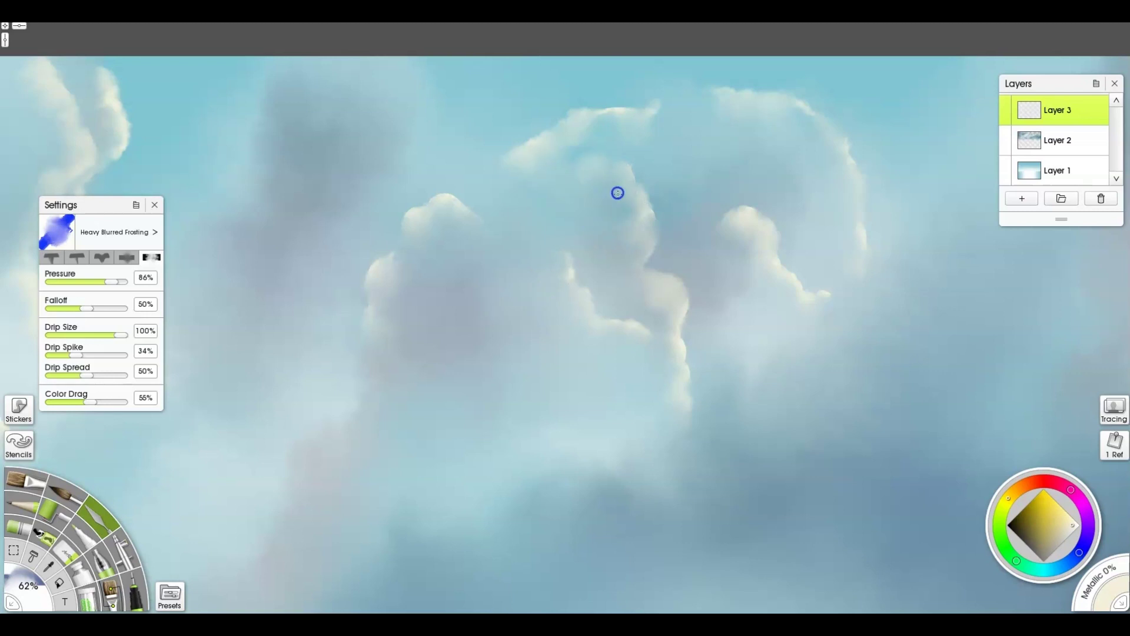
- Add and blend further cream highlights to fill out the billows of the right-hand cloud cluster
{"action": "left_click_drag", "start_coordinate": [542, 357], "coordinate": [685, 288]}
{"action": "key", "text": "b"}
{"action": "mouse_move", "coordinate": [624, 184]}
{"action": "left_mouse_down"}
{"action": "mouse_move", "coordinate": [677, 167]}
{"action": "mouse_move", "coordinate": [709, 207]}
{"action": "mouse_move", "coordinate": [624, 194]}
{"action": "mouse_move", "coordinate": [676, 175]}
{"action": "mouse_move", "coordinate": [701, 207]}
{"action": "left_mouse_up"}
{"action": "key", "text": "k"}
- Paint and soften a bright cream patch left of center and broken highlights along the low dark cloud beneath it
{"action": "scroll", "coordinate": [882, 240], "scroll_direction": "up", "scroll_amount": 5}
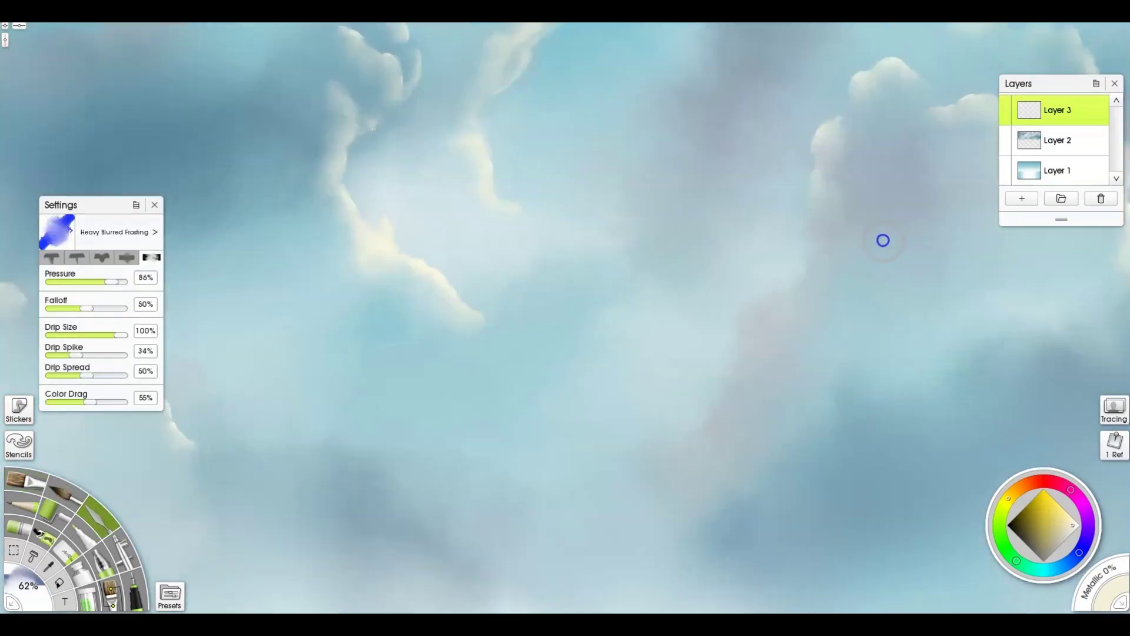
{"action": "key", "text": "o"}
{"action": "mouse_move", "coordinate": [416, 302]}
{"action": "left_mouse_down"}
{"action": "mouse_move", "coordinate": [390, 339]}
{"action": "mouse_move", "coordinate": [421, 361]}
{"action": "mouse_move", "coordinate": [434, 411]}
{"action": "mouse_move", "coordinate": [478, 389]}
{"action": "mouse_move", "coordinate": [417, 404]}
{"action": "mouse_move", "coordinate": [387, 341]}
{"action": "mouse_move", "coordinate": [451, 447]}
{"action": "mouse_move", "coordinate": [394, 379]}
{"action": "left_mouse_up"}
{"action": "key", "text": "k"}
{"action": "key", "text": "o"}
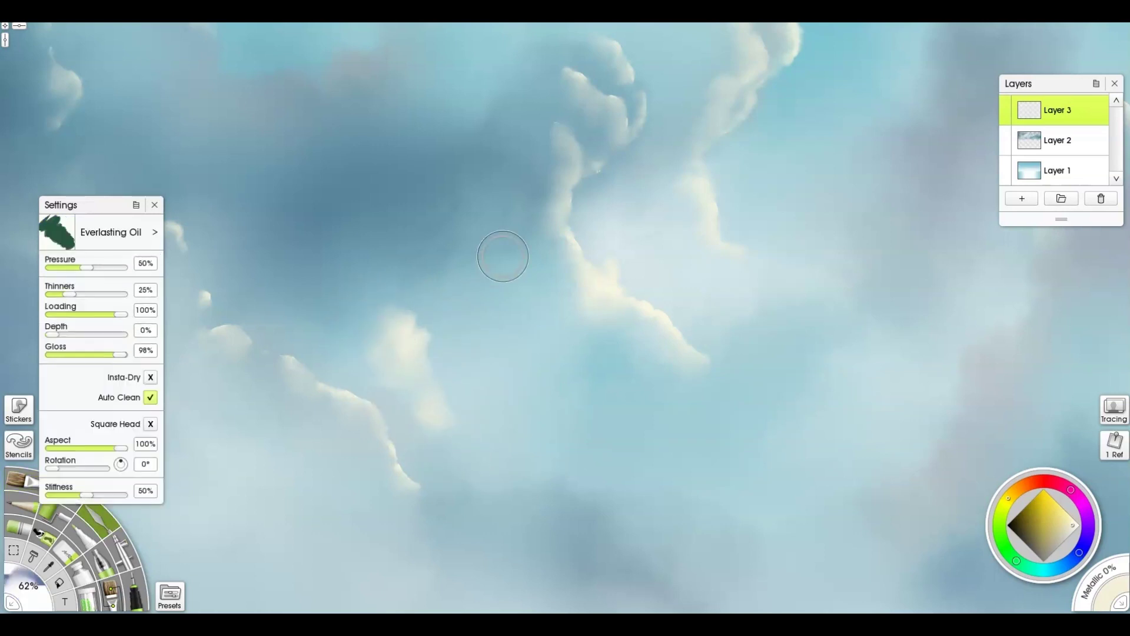
{"action": "mouse_move", "coordinate": [383, 302]}
{"action": "left_mouse_down"}
{"action": "mouse_move", "coordinate": [429, 329]}
{"action": "mouse_move", "coordinate": [462, 407]}
{"action": "mouse_move", "coordinate": [433, 380]}
{"action": "mouse_move", "coordinate": [414, 328]}
{"action": "mouse_move", "coordinate": [376, 320]}
{"action": "left_mouse_up"}
{"action": "key", "text": "k"}
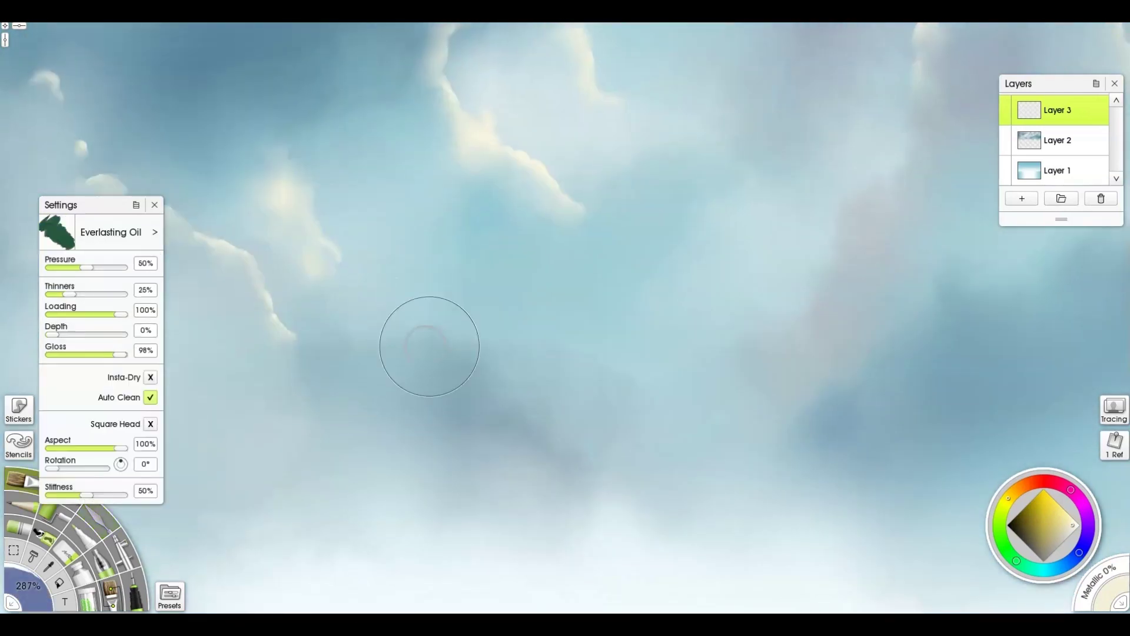
{"action": "mouse_move", "coordinate": [315, 325]}
{"action": "left_mouse_down"}
{"action": "mouse_move", "coordinate": [558, 344]}
{"action": "mouse_move", "coordinate": [633, 400]}
{"action": "mouse_move", "coordinate": [570, 361]}
{"action": "mouse_move", "coordinate": [321, 331]}
{"action": "left_mouse_up"}
{"action": "key", "text": "k"}
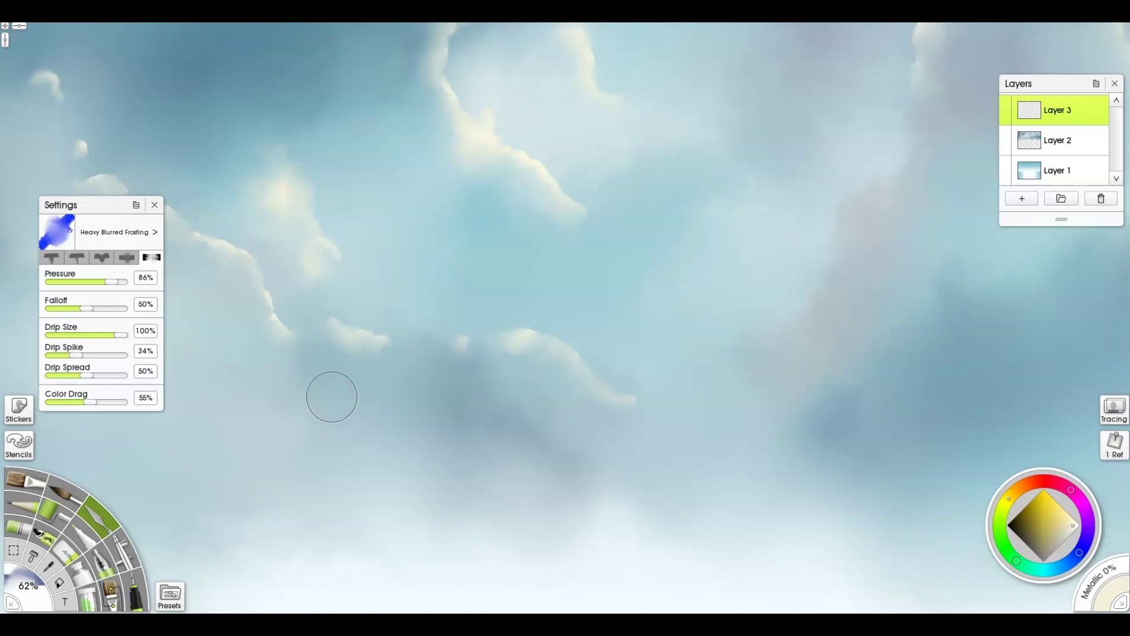
- Merge the cream highlight layer down into Layer 2
{"action": "scroll", "coordinate": [331, 396], "scroll_direction": "down", "scroll_amount": 3}
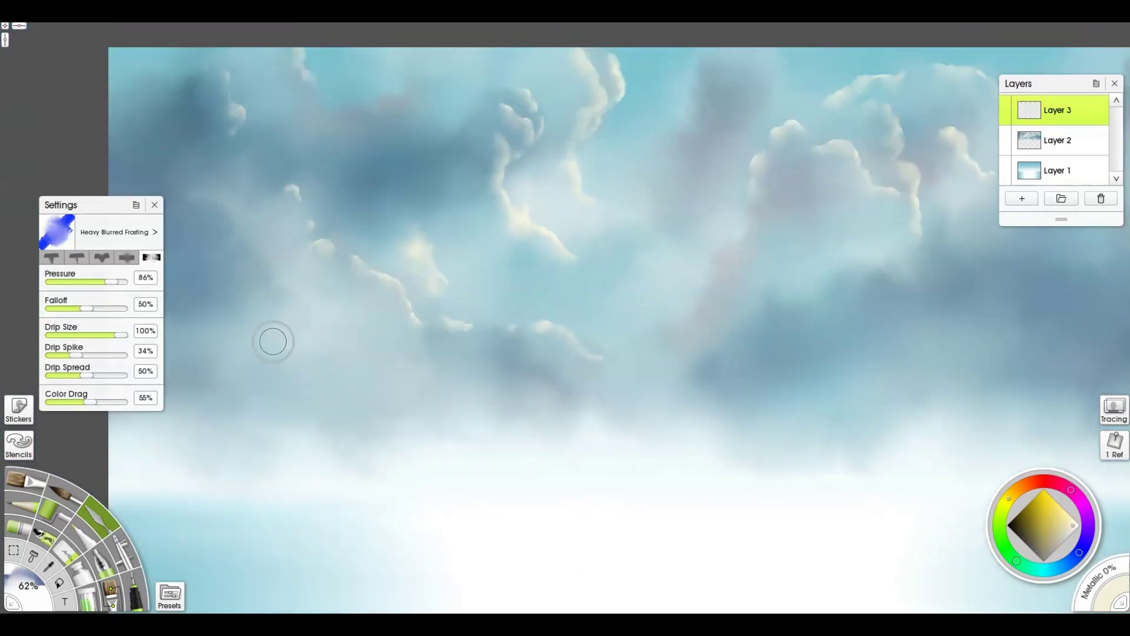
{"action": "scroll", "coordinate": [577, 329], "scroll_direction": "down", "scroll_amount": 1}
{"action": "left_click_drag", "start_coordinate": [723, 367], "coordinate": [657, 283]}
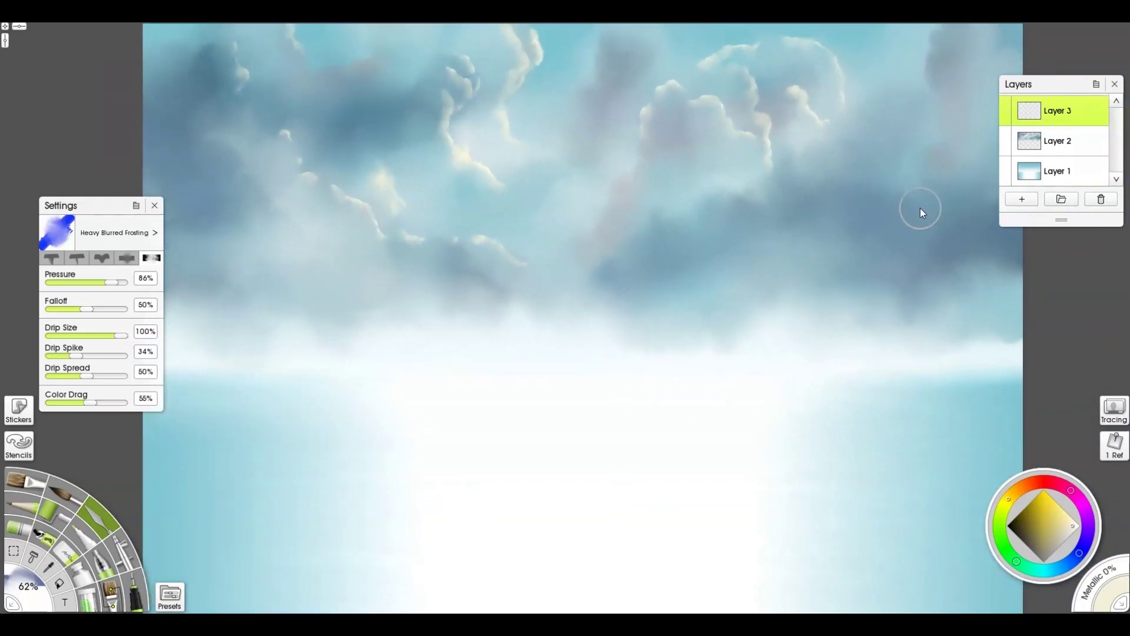
{"action": "key", "text": "ctrl+e"}
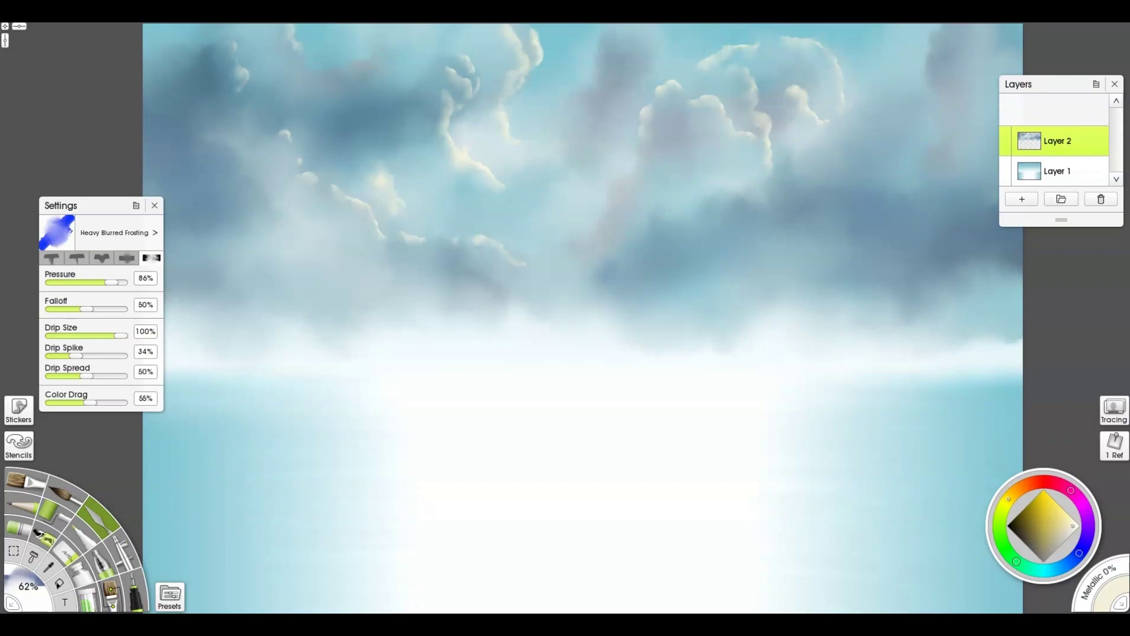
- Add a new layer and outline a jagged mountain range across the full canvas width with the polygon selection, closing it below the horizon
{"action": "left_click", "coordinate": [13, 551]}
{"action": "left_click", "coordinate": [92, 258]}
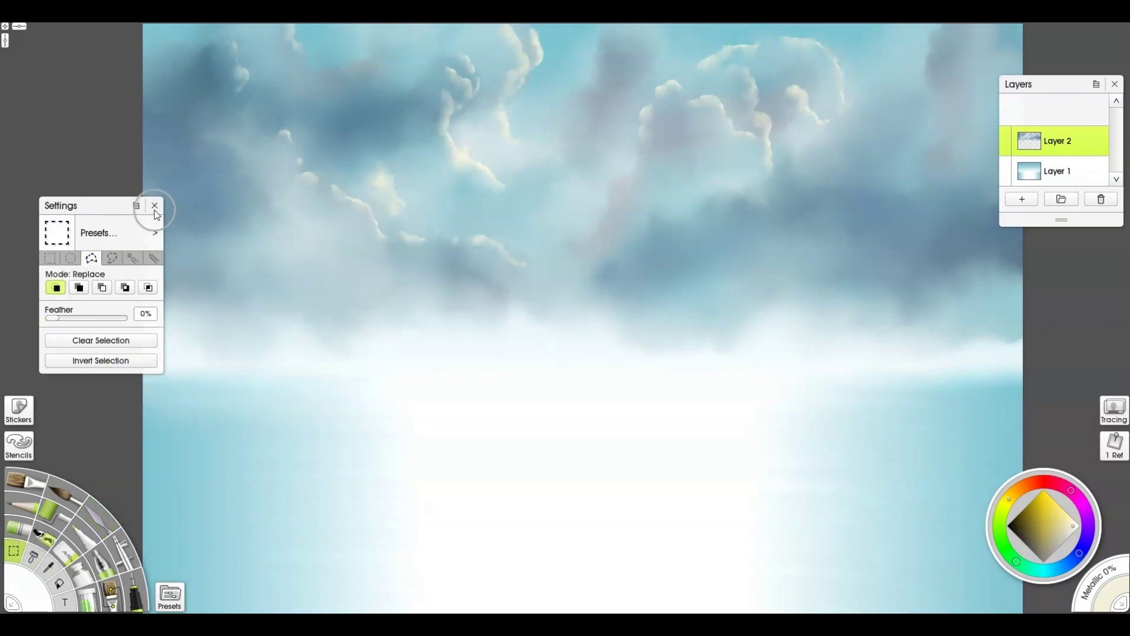
{"action": "left_click_drag", "start_coordinate": [117, 205], "coordinate": [69, 198]}
{"action": "scroll", "coordinate": [525, 273], "scroll_direction": "down", "scroll_amount": 1}
{"action": "left_click_drag", "start_coordinate": [740, 322], "coordinate": [744, 289]}
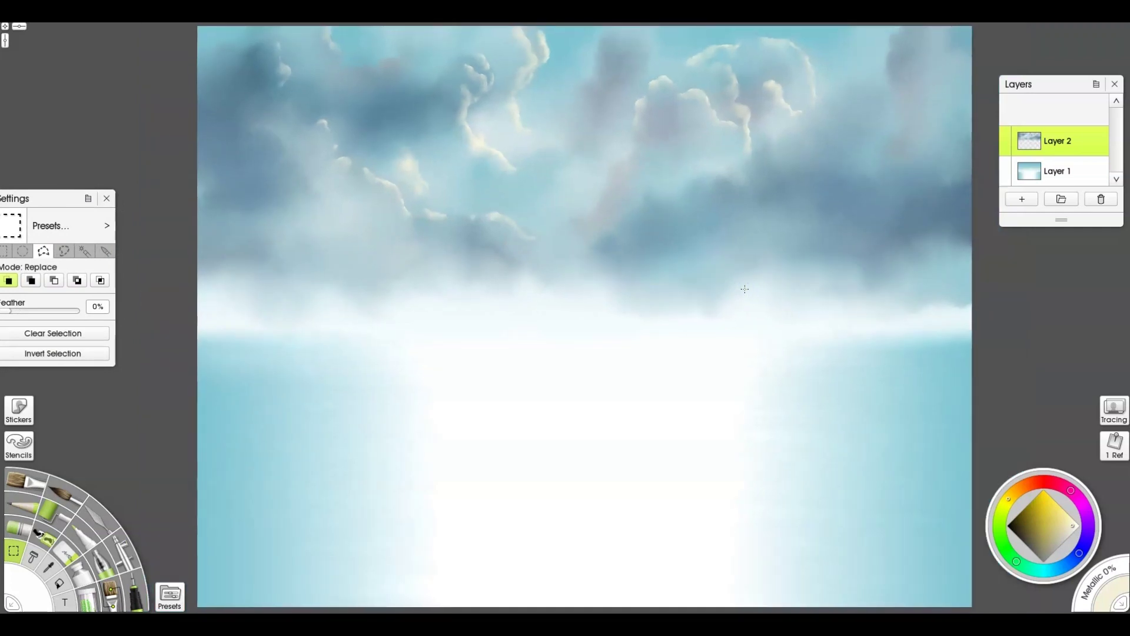
{"action": "left_click", "coordinate": [1022, 199]}
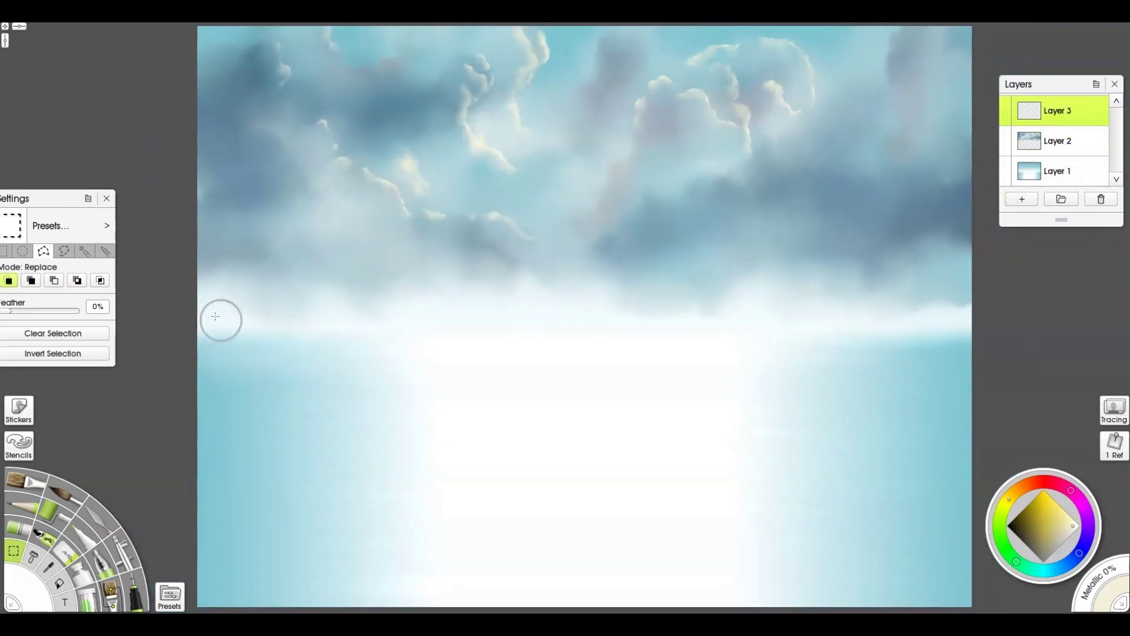
{"action": "left_click_drag", "start_coordinate": [174, 300], "coordinate": [246, 263]}
{"action": "left_click_drag", "start_coordinate": [371, 291], "coordinate": [419, 272]}
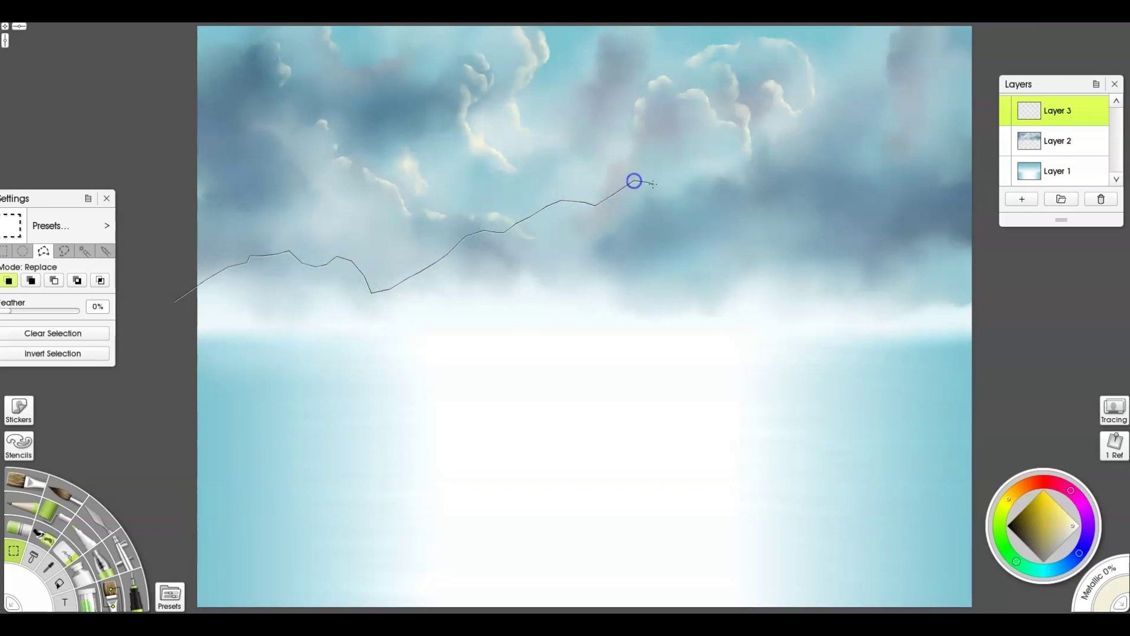
{"action": "mouse_move", "coordinate": [745, 249]}
{"action": "left_mouse_down"}
{"action": "mouse_move", "coordinate": [821, 289]}
{"action": "mouse_move", "coordinate": [844, 288]}
{"action": "mouse_move", "coordinate": [878, 255]}
{"action": "mouse_move", "coordinate": [919, 259]}
{"action": "mouse_move", "coordinate": [986, 298]}
{"action": "mouse_move", "coordinate": [1018, 347]}
{"action": "mouse_move", "coordinate": [1017, 378]}
{"action": "mouse_move", "coordinate": [717, 347]}
{"action": "mouse_move", "coordinate": [135, 383]}
{"action": "mouse_move", "coordinate": [172, 303]}
{"action": "left_mouse_up"}
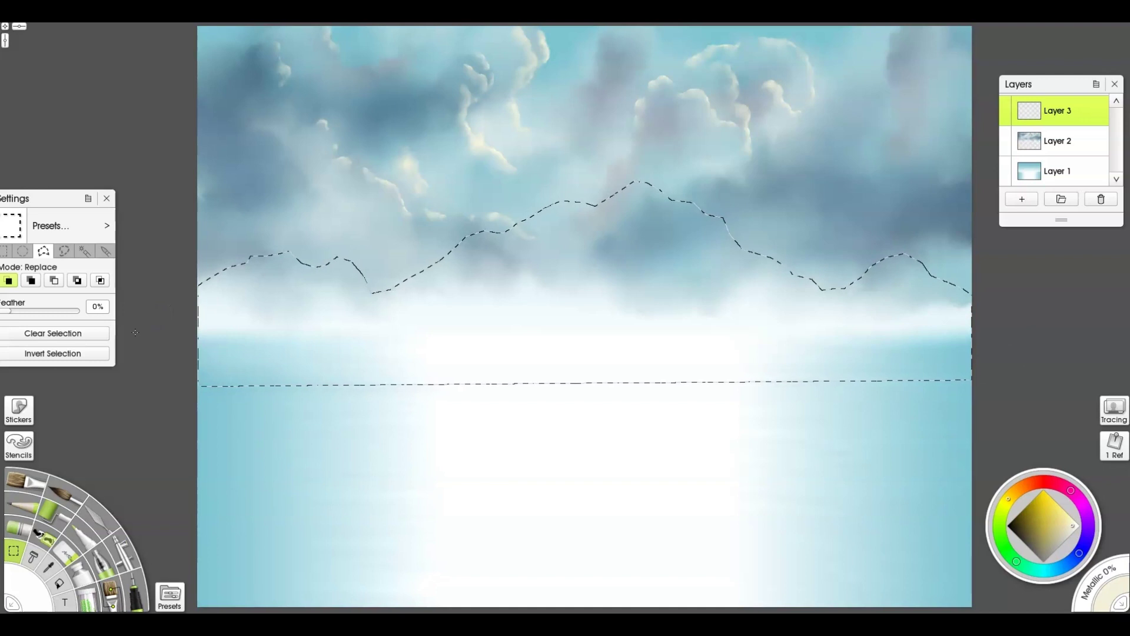
- Fill the mountain selection with a very dark brown using the Unclean Roller preset
{"action": "key", "text": "r"}
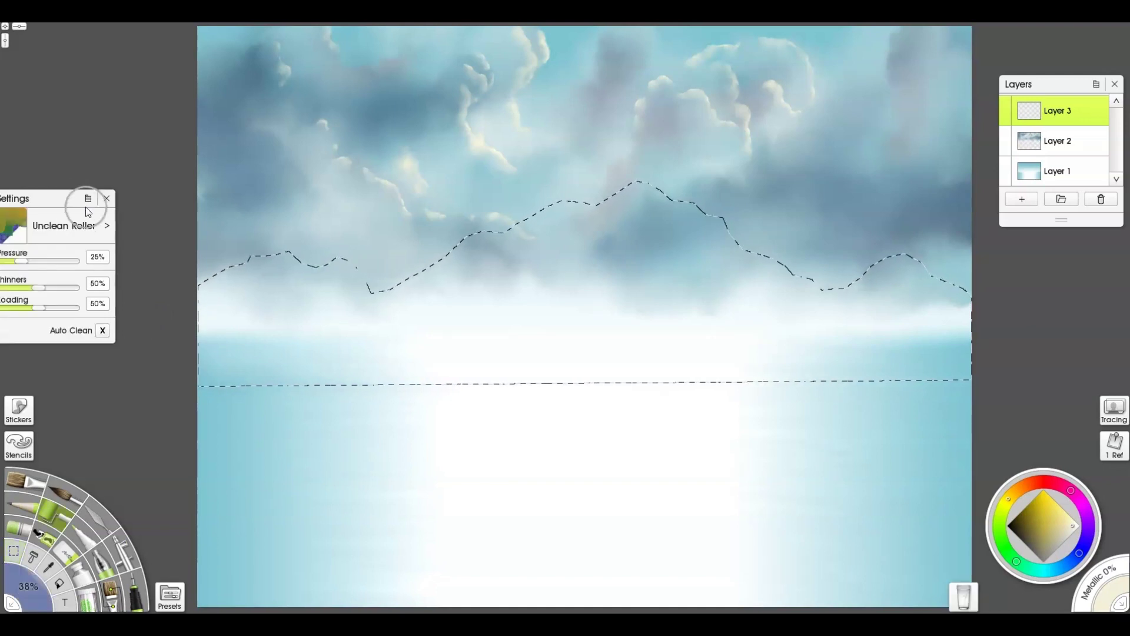
{"action": "left_click_drag", "start_coordinate": [83, 201], "coordinate": [129, 192]}
{"action": "left_click_drag", "start_coordinate": [1029, 532], "coordinate": [1018, 531]}
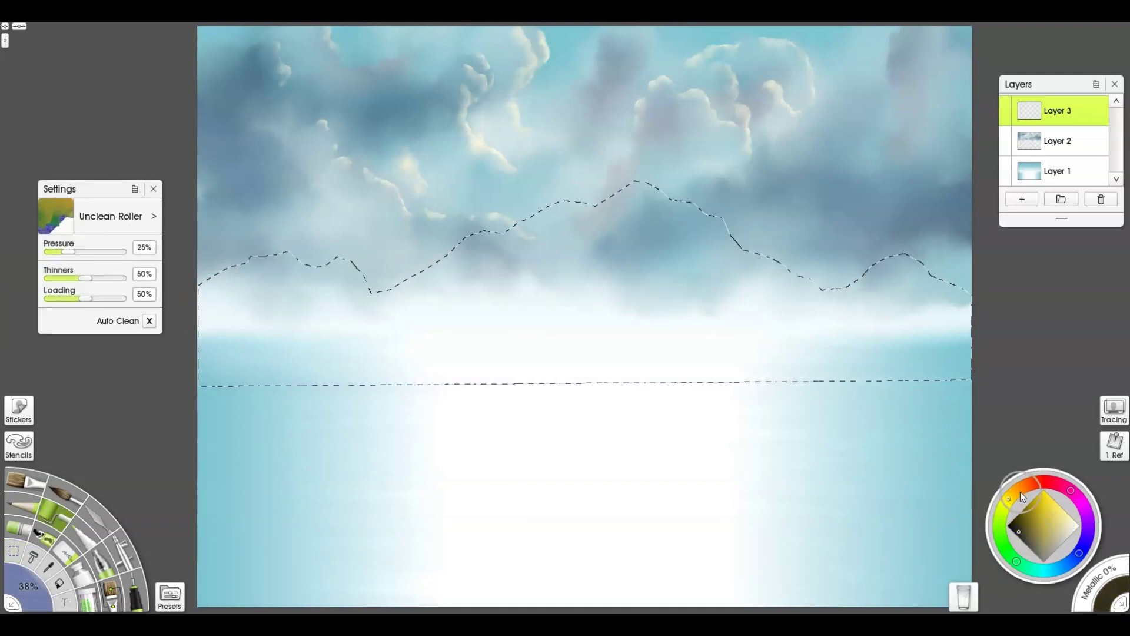
{"action": "left_click", "coordinate": [1020, 490]}
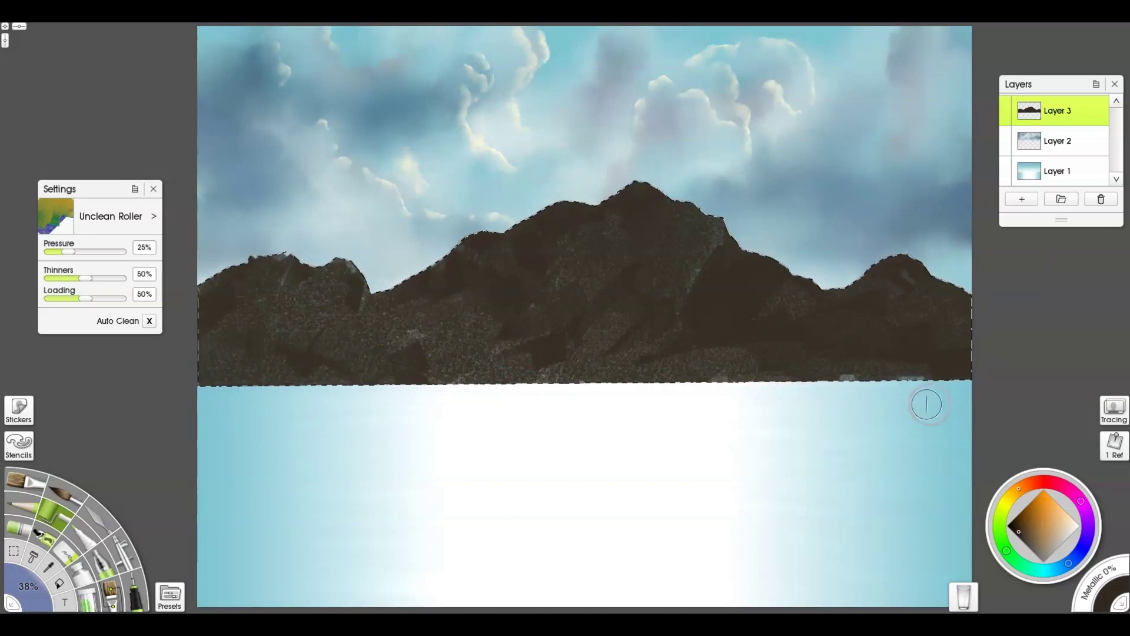
- Smooth the dark mountain fill with the Thick and Smooth roller preset and add muted grey-green patches across its slopes
{"action": "left_click", "coordinate": [170, 596]}
{"action": "left_click", "coordinate": [356, 240]}
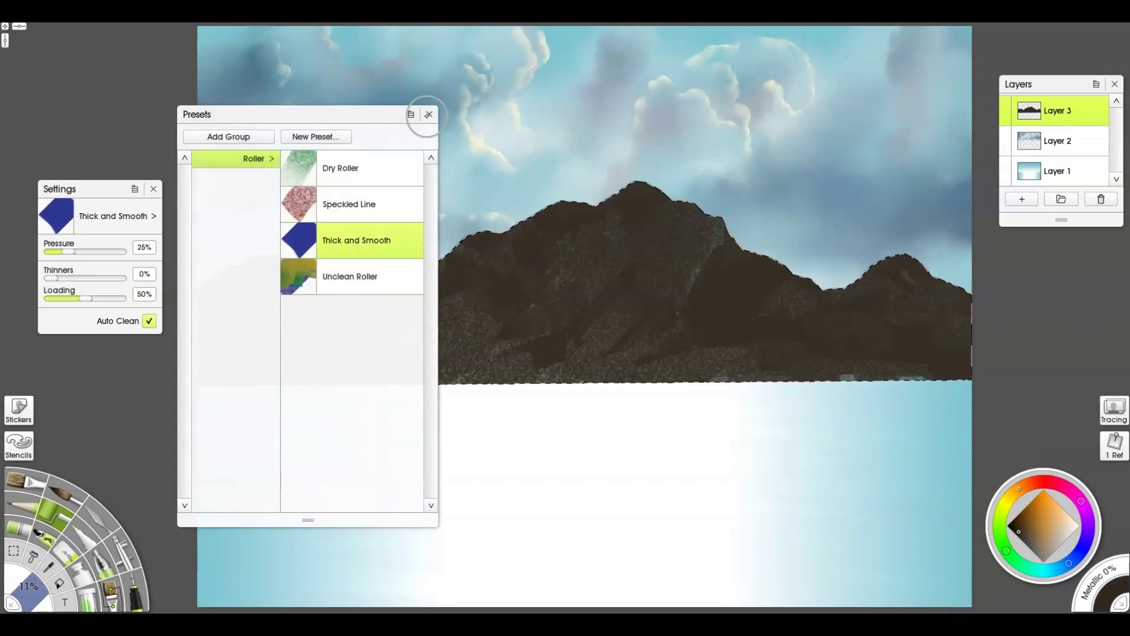
{"action": "left_click", "coordinate": [428, 115]}
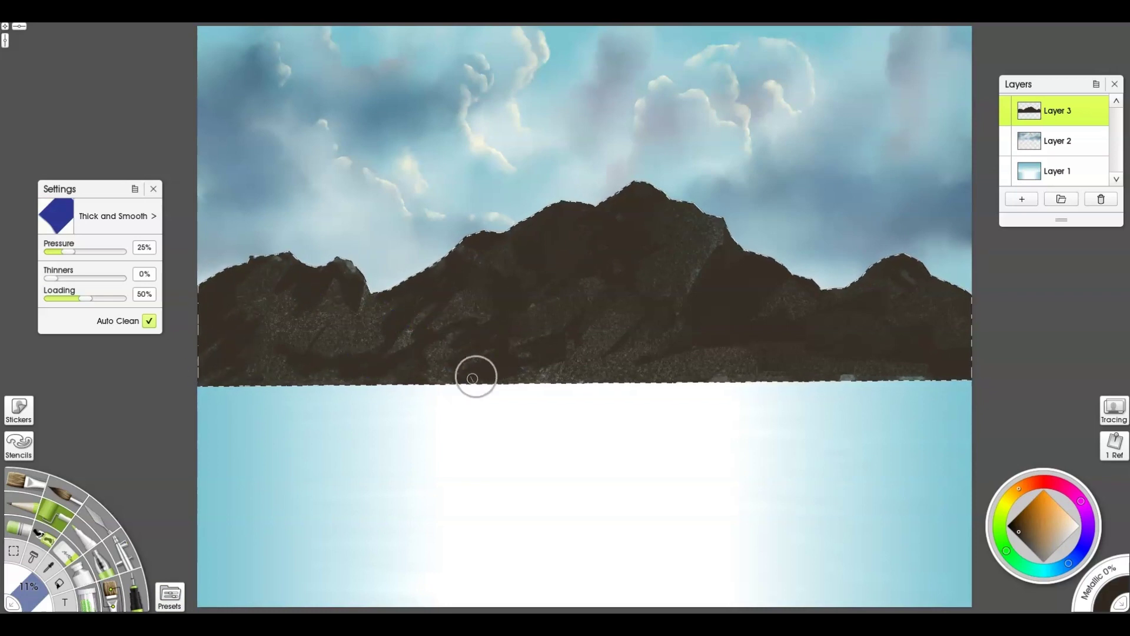
{"action": "left_click_drag", "start_coordinate": [476, 376], "coordinate": [445, 374]}
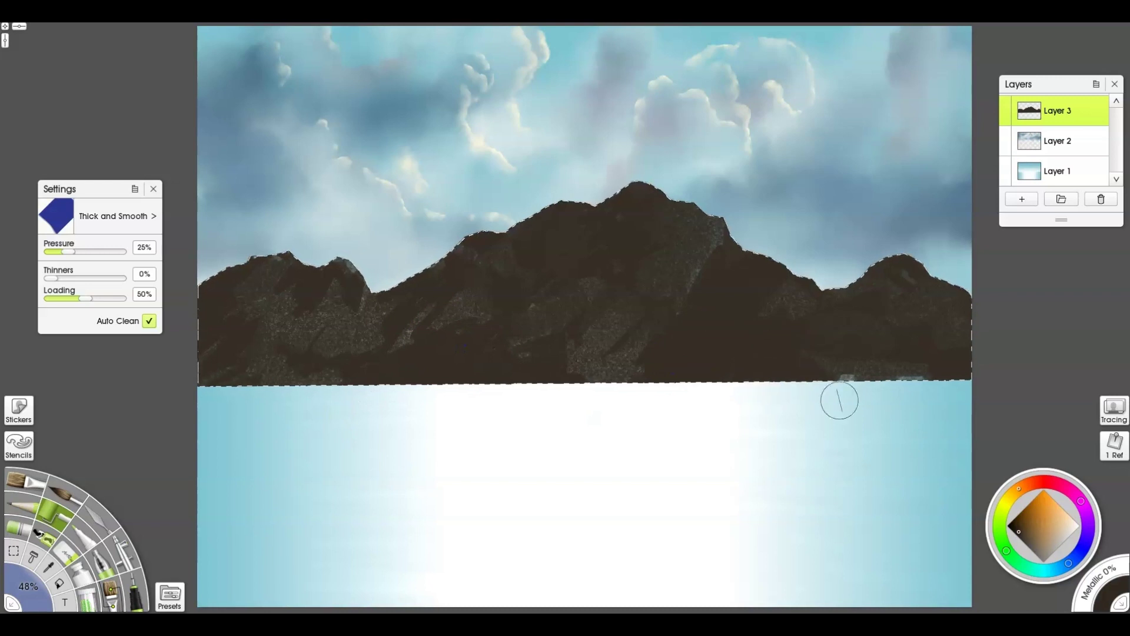
{"action": "left_click", "coordinate": [680, 227], "text": "alt"}
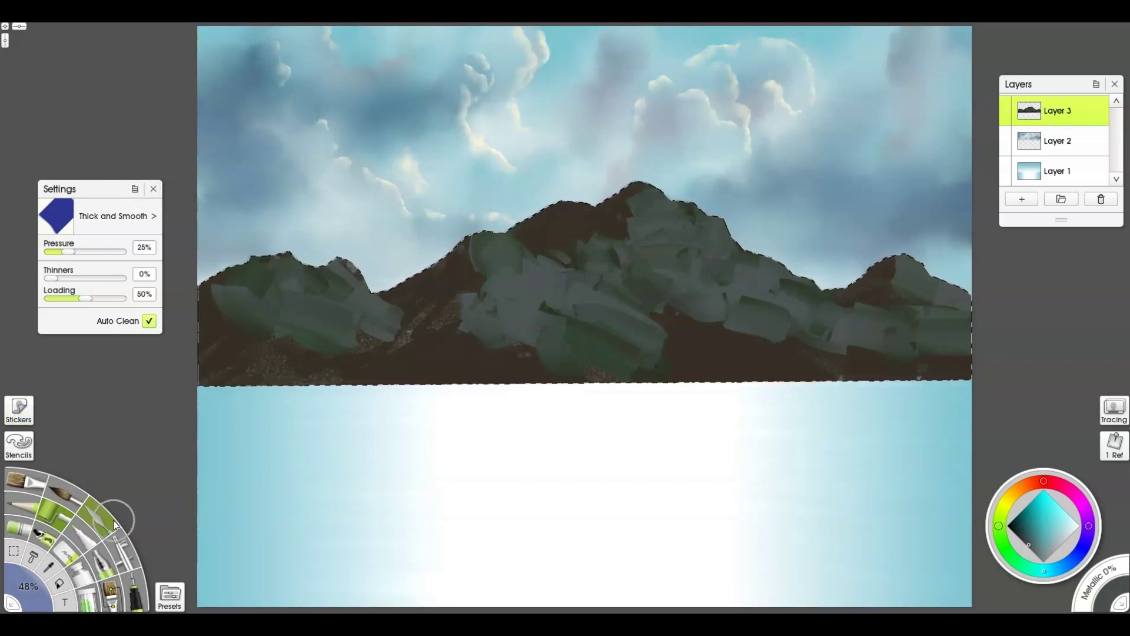
- Deselect the mountains and blur their lower edge along the waterline with the Heavy Blurred Frosting palette knife
{"action": "key", "text": "ctrl+d"}
{"action": "key", "text": "k"}
{"action": "mouse_move", "coordinate": [189, 406]}
{"action": "left_mouse_down", "text": "shift"}
{"action": "mouse_move", "coordinate": [255, 386]}
{"action": "mouse_move", "coordinate": [306, 412]}
{"action": "mouse_move", "coordinate": [550, 390]}
{"action": "mouse_move", "coordinate": [968, 384]}
{"action": "left_mouse_up", "text": "shift"}
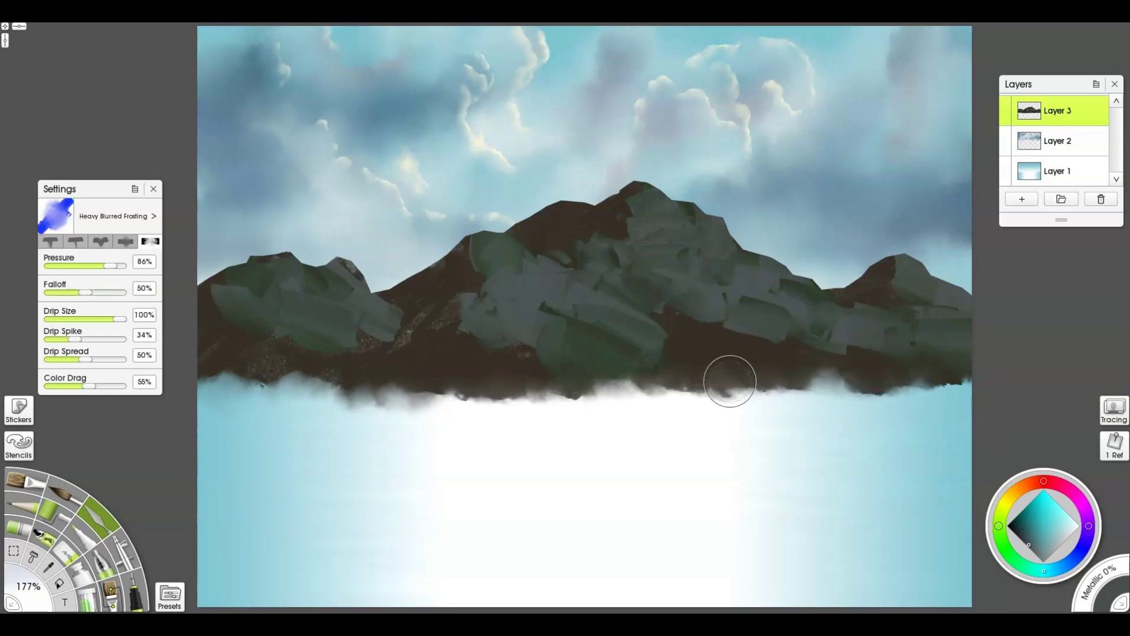
{"action": "left_click", "coordinate": [153, 189]}
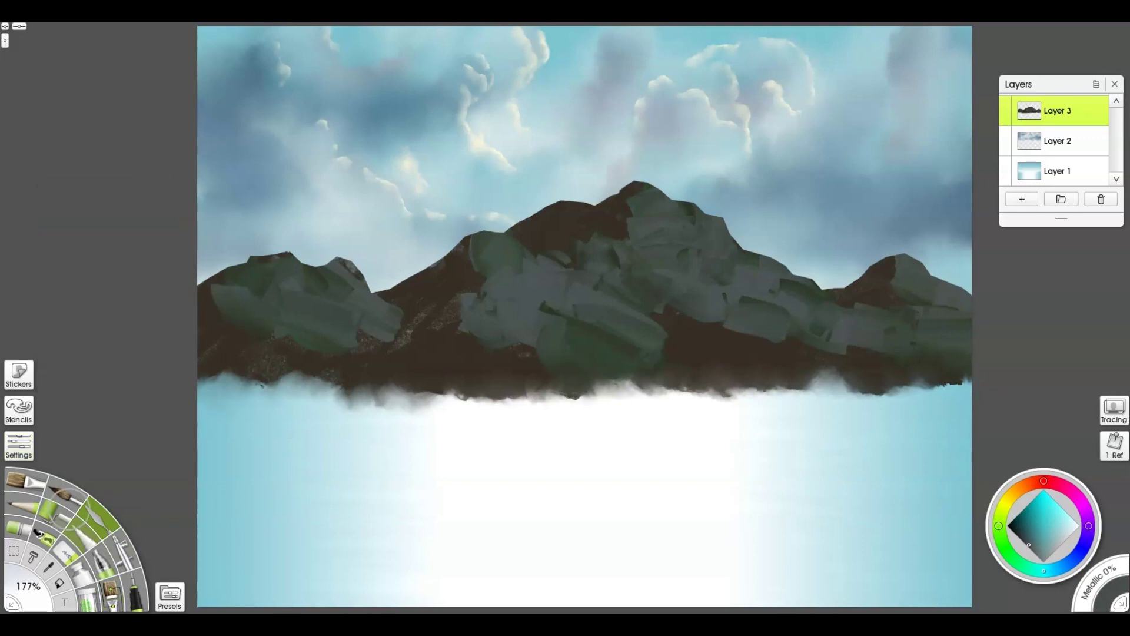
- Add the Mtn-1 stencil from the Stone & Rock group and place it, tilted, over the highest peak
{"action": "left_click", "coordinate": [19, 410]}
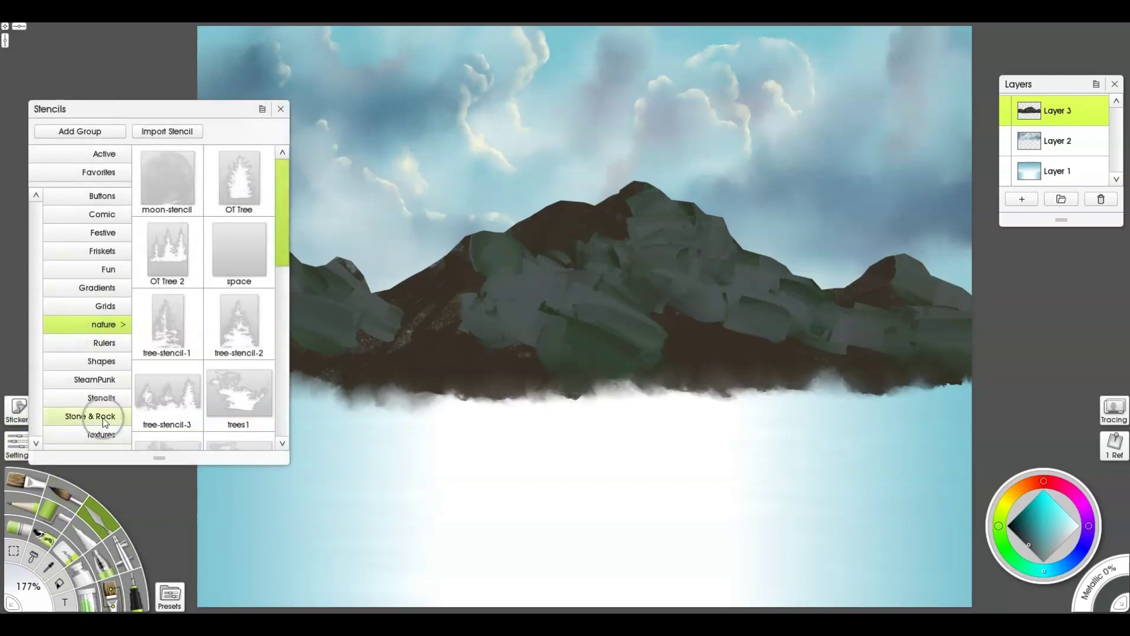
{"action": "left_click", "coordinate": [89, 415]}
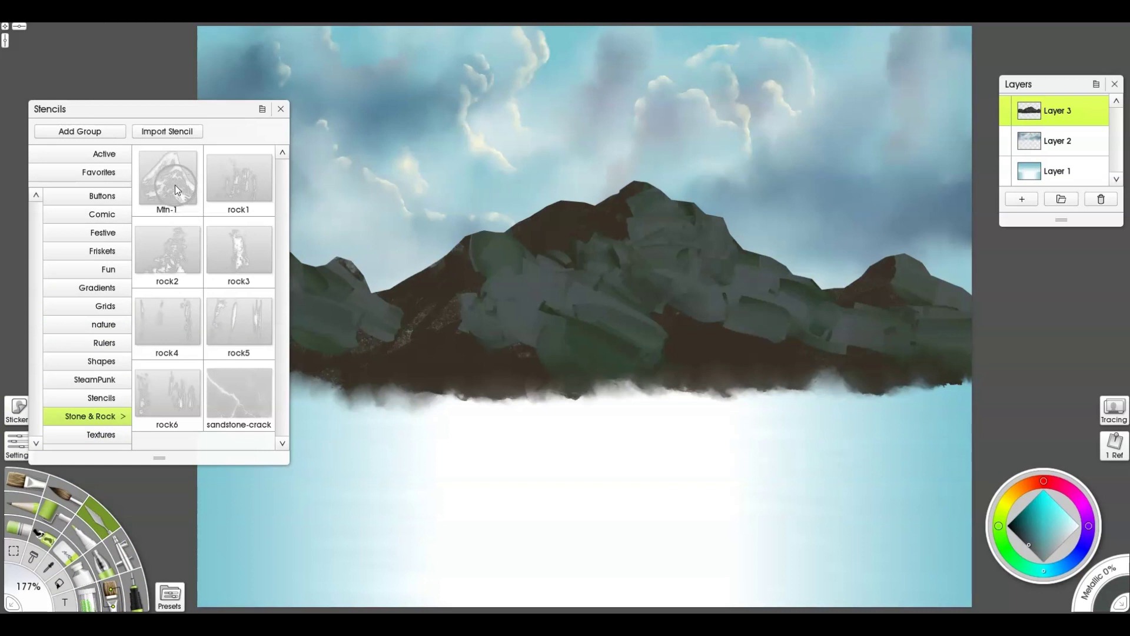
{"action": "left_click", "coordinate": [166, 183]}
{"action": "left_click_drag", "start_coordinate": [930, 487], "coordinate": [691, 189]}
{"action": "left_click_drag", "start_coordinate": [752, 386], "coordinate": [732, 171]}
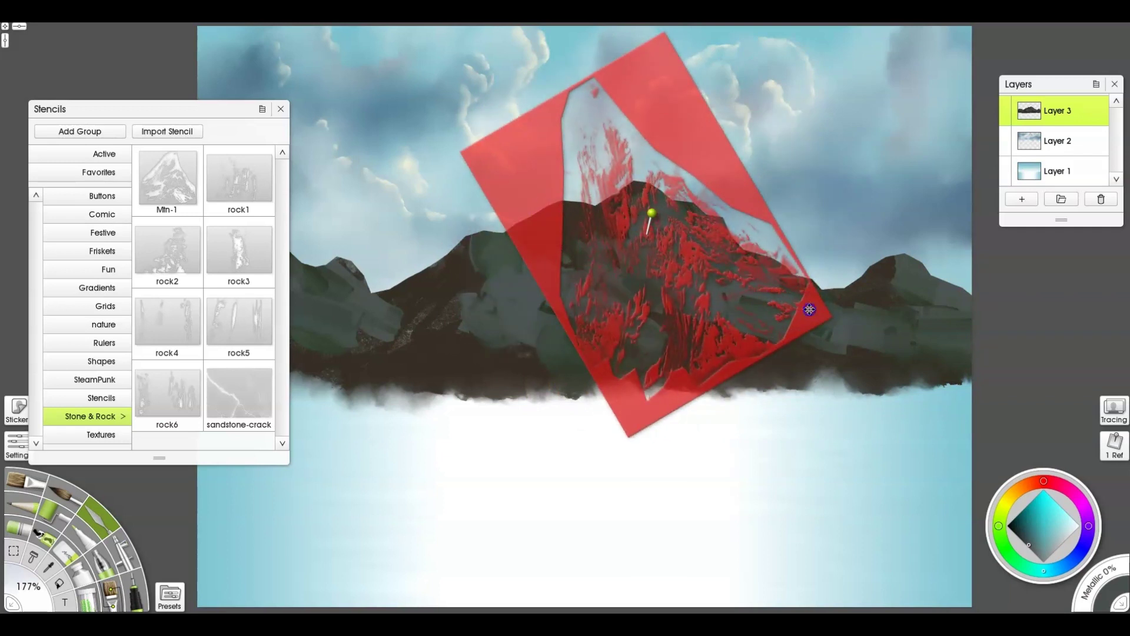
{"action": "left_click_drag", "start_coordinate": [810, 307], "coordinate": [780, 310]}
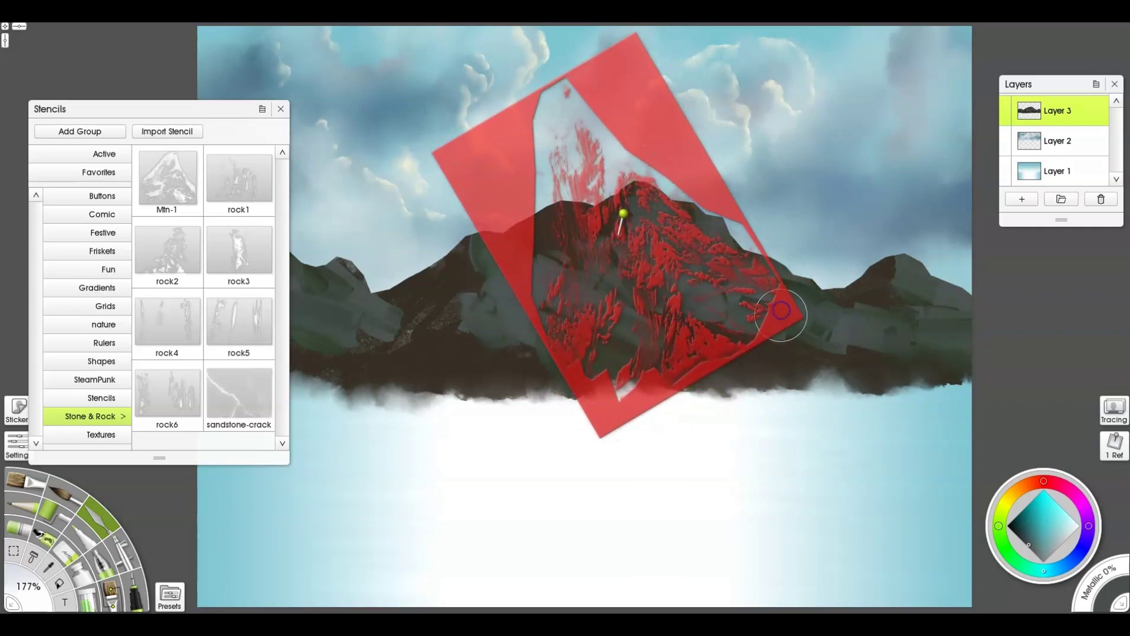
- Sample a pale cloud tone and paint rocky highlights through the stencil down the highest peak's right slope with the oil brush
{"action": "left_click", "coordinate": [744, 114], "text": "alt"}
{"action": "key", "text": "b"}
{"action": "mouse_move", "coordinate": [656, 226]}
{"action": "left_mouse_down"}
{"action": "mouse_move", "coordinate": [685, 251]}
{"action": "mouse_move", "coordinate": [637, 217]}
{"action": "mouse_move", "coordinate": [693, 248]}
{"action": "mouse_move", "coordinate": [659, 231]}
{"action": "mouse_move", "coordinate": [642, 246]}
{"action": "mouse_move", "coordinate": [690, 289]}
{"action": "mouse_move", "coordinate": [701, 230]}
{"action": "mouse_move", "coordinate": [718, 282]}
{"action": "mouse_move", "coordinate": [657, 237]}
{"action": "mouse_move", "coordinate": [645, 200]}
{"action": "mouse_move", "coordinate": [687, 253]}
{"action": "mouse_move", "coordinate": [671, 276]}
{"action": "left_mouse_up"}
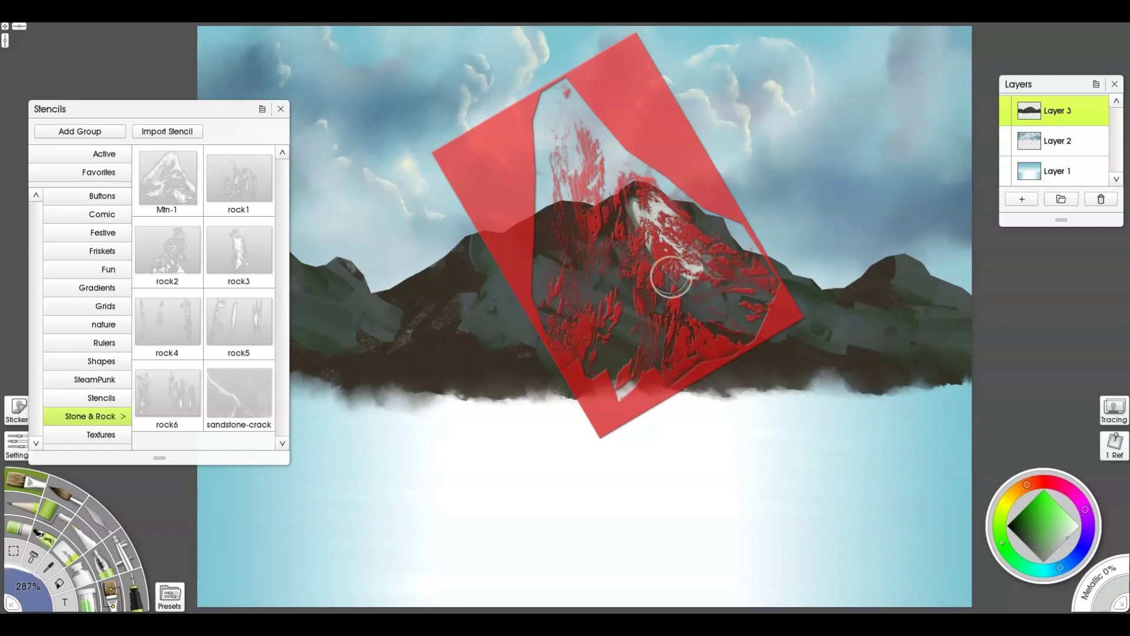
{"action": "left_click_drag", "start_coordinate": [698, 185], "coordinate": [737, 189]}
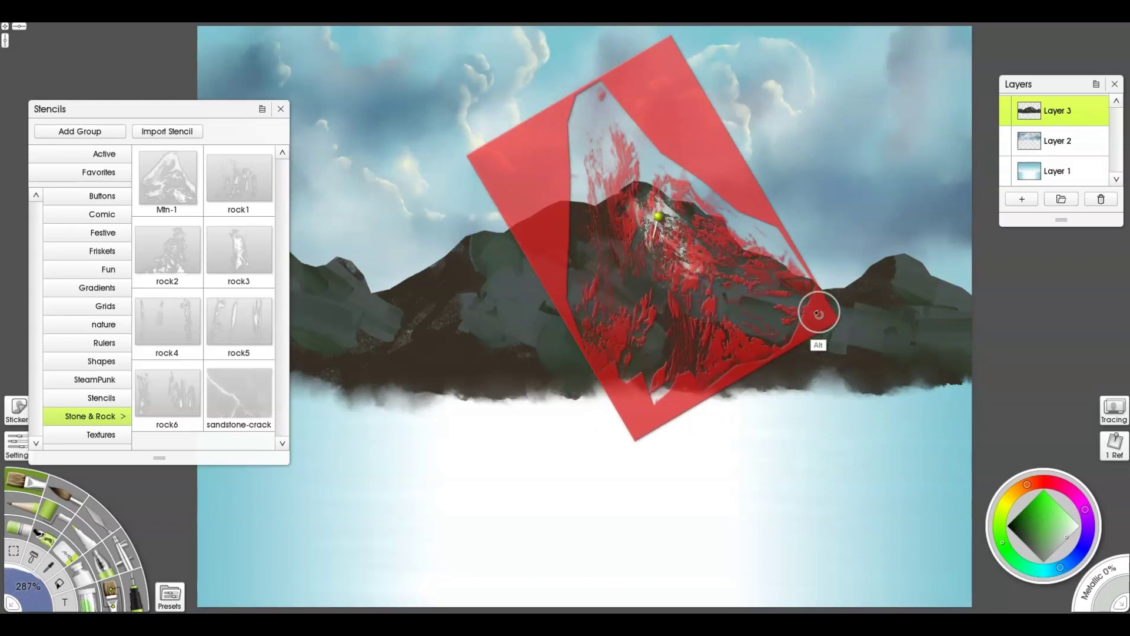
{"action": "left_click_drag", "start_coordinate": [819, 313], "coordinate": [798, 347]}
{"action": "mouse_move", "coordinate": [696, 215]}
{"action": "left_mouse_down"}
{"action": "mouse_move", "coordinate": [743, 272]}
{"action": "mouse_move", "coordinate": [722, 278]}
{"action": "mouse_move", "coordinate": [696, 247]}
{"action": "left_mouse_up"}
{"action": "left_click_drag", "start_coordinate": [696, 247], "coordinate": [770, 305]}
- Touch up the highest peak's edge, then reposition the stencil and extend the pale highlights over its lower left face
{"action": "mouse_move", "coordinate": [729, 173]}
{"action": "left_mouse_down"}
{"action": "mouse_move", "coordinate": [648, 413]}
{"action": "mouse_move", "coordinate": [584, 365]}
{"action": "left_mouse_up"}
{"action": "key", "text": "bracketleft"}
{"action": "key", "text": "bracketleft"}
{"action": "key", "text": "bracketleft"}
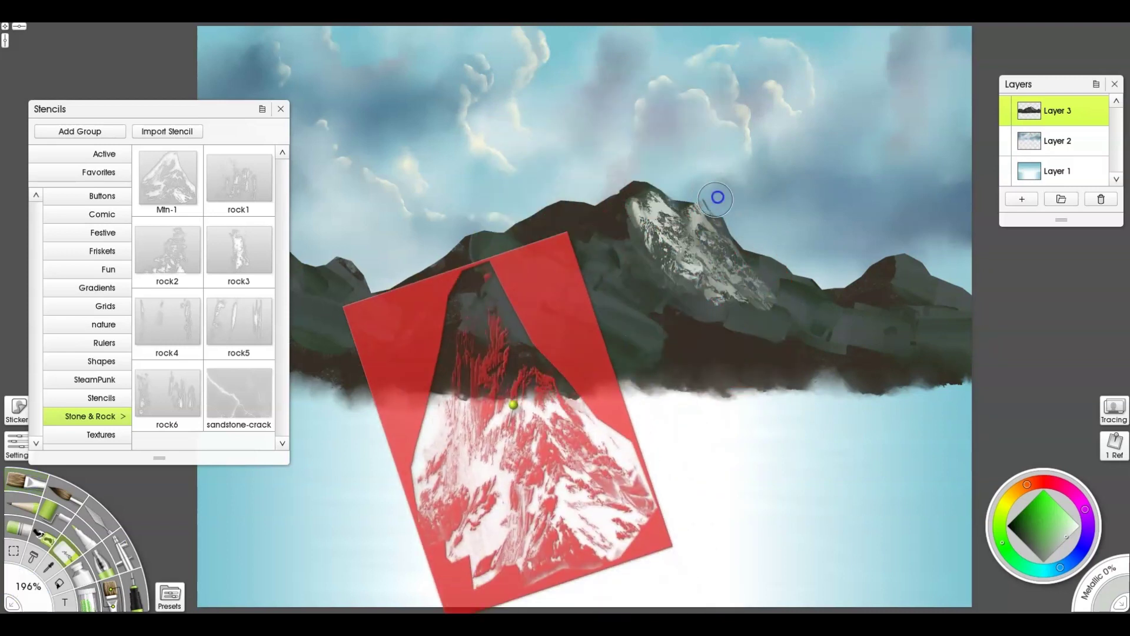
{"action": "left_click_drag", "start_coordinate": [569, 314], "coordinate": [640, 167]}
{"action": "mouse_move", "coordinate": [731, 403]}
{"action": "left_mouse_down"}
{"action": "mouse_move", "coordinate": [781, 340]}
{"action": "mouse_move", "coordinate": [751, 328]}
{"action": "mouse_move", "coordinate": [778, 337]}
{"action": "left_mouse_up"}
{"action": "mouse_move", "coordinate": [615, 253]}
{"action": "left_mouse_down"}
{"action": "mouse_move", "coordinate": [656, 283]}
{"action": "mouse_move", "coordinate": [628, 250]}
{"action": "mouse_move", "coordinate": [620, 279]}
{"action": "mouse_move", "coordinate": [614, 252]}
{"action": "mouse_move", "coordinate": [675, 290]}
{"action": "left_mouse_up"}
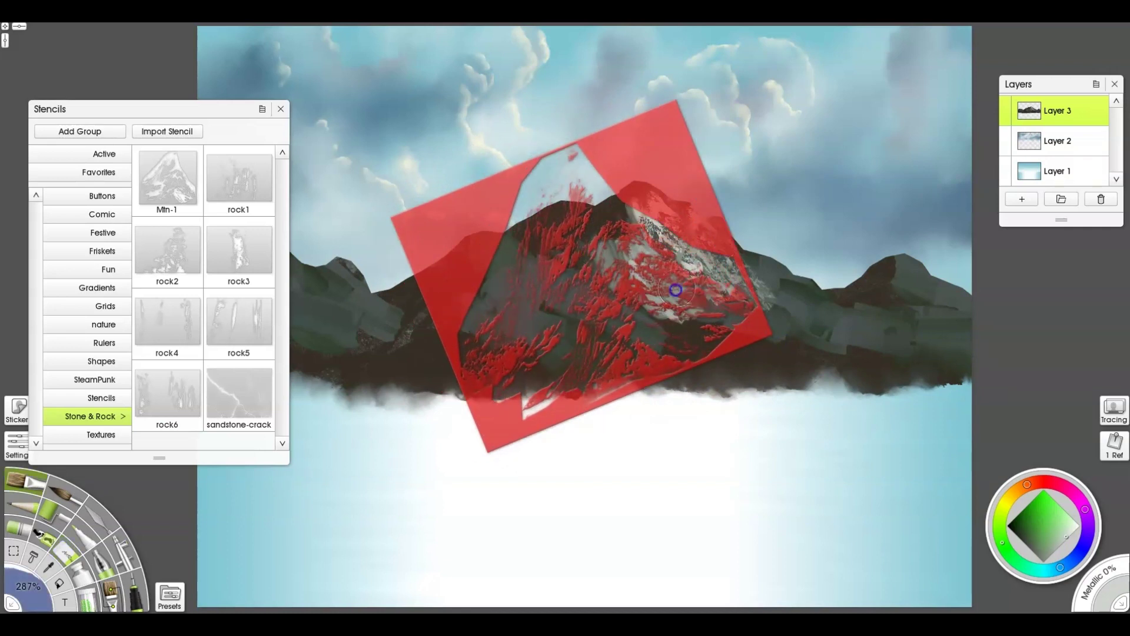
- Move the stencil to the far-right peak, flip it horizontally, rotate it and paint pale highlights there
{"action": "left_click_drag", "start_coordinate": [676, 183], "coordinate": [975, 164]}
{"action": "right_click", "coordinate": [741, 225]}
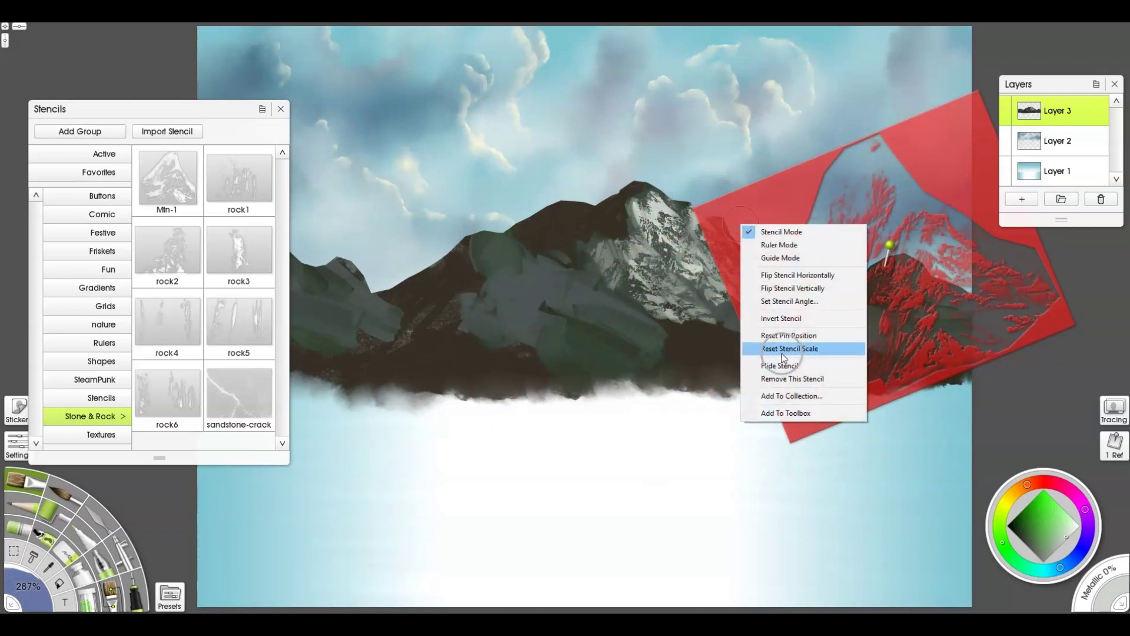
{"action": "left_click", "coordinate": [780, 276]}
{"action": "left_click_drag", "start_coordinate": [868, 334], "coordinate": [915, 323]}
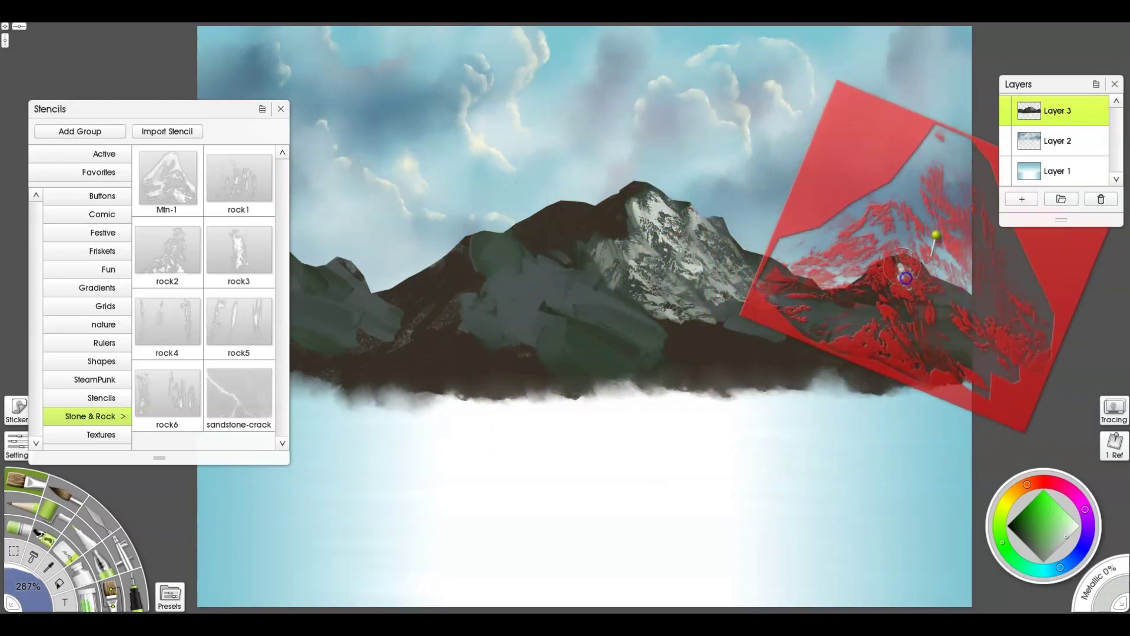
{"action": "mouse_move", "coordinate": [885, 255]}
{"action": "left_mouse_down"}
{"action": "mouse_move", "coordinate": [833, 247]}
{"action": "mouse_move", "coordinate": [901, 251]}
{"action": "left_mouse_up"}
- Straighten the stencil over the ridge descending right from the highest peak and paint pale highlights along its lower slope
{"action": "left_click_drag", "start_coordinate": [853, 186], "coordinate": [761, 194]}
{"action": "left_click_drag", "start_coordinate": [904, 181], "coordinate": [838, 169]}
{"action": "left_click_drag", "start_coordinate": [921, 263], "coordinate": [920, 212]}
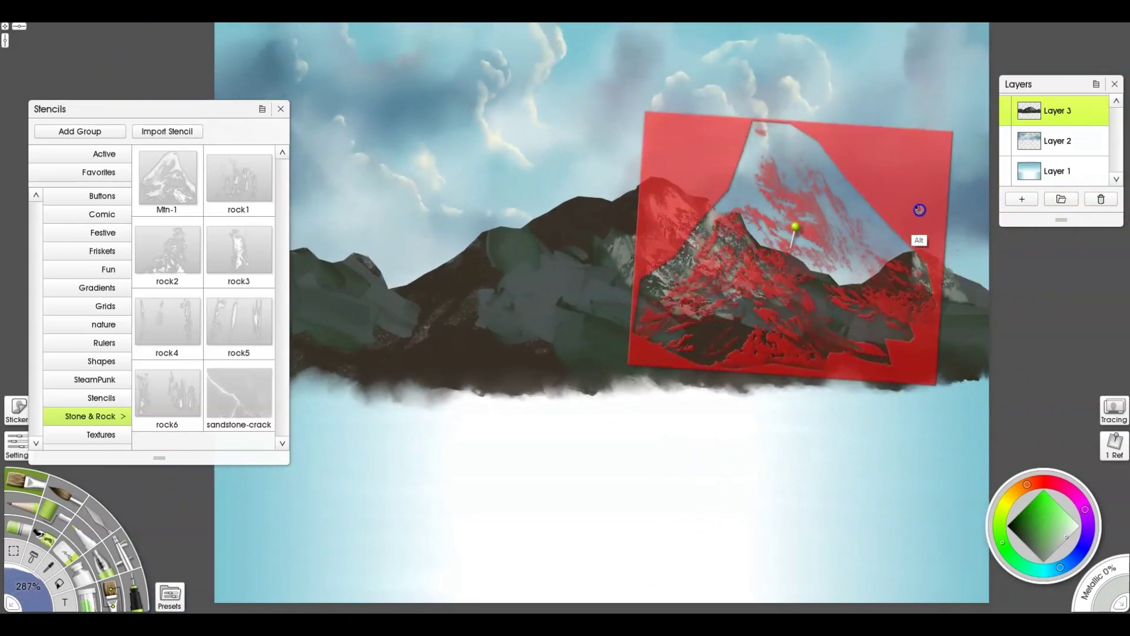
{"action": "left_click_drag", "start_coordinate": [906, 313], "coordinate": [925, 300]}
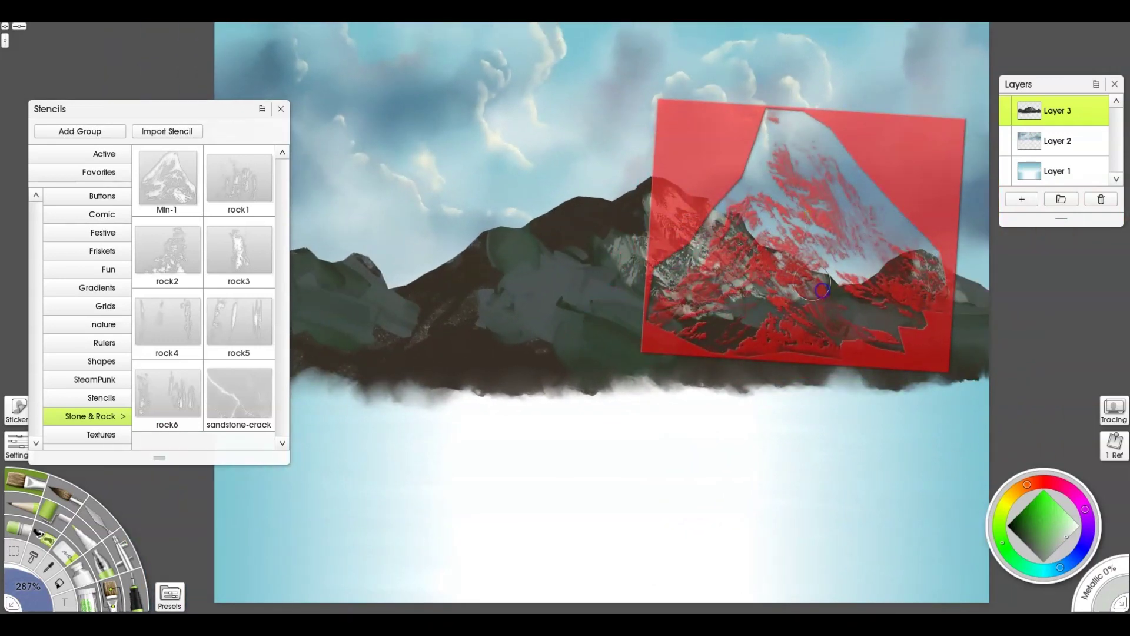
{"action": "mouse_move", "coordinate": [750, 318]}
{"action": "left_mouse_down"}
{"action": "mouse_move", "coordinate": [683, 318]}
{"action": "mouse_move", "coordinate": [707, 290]}
{"action": "left_mouse_up"}
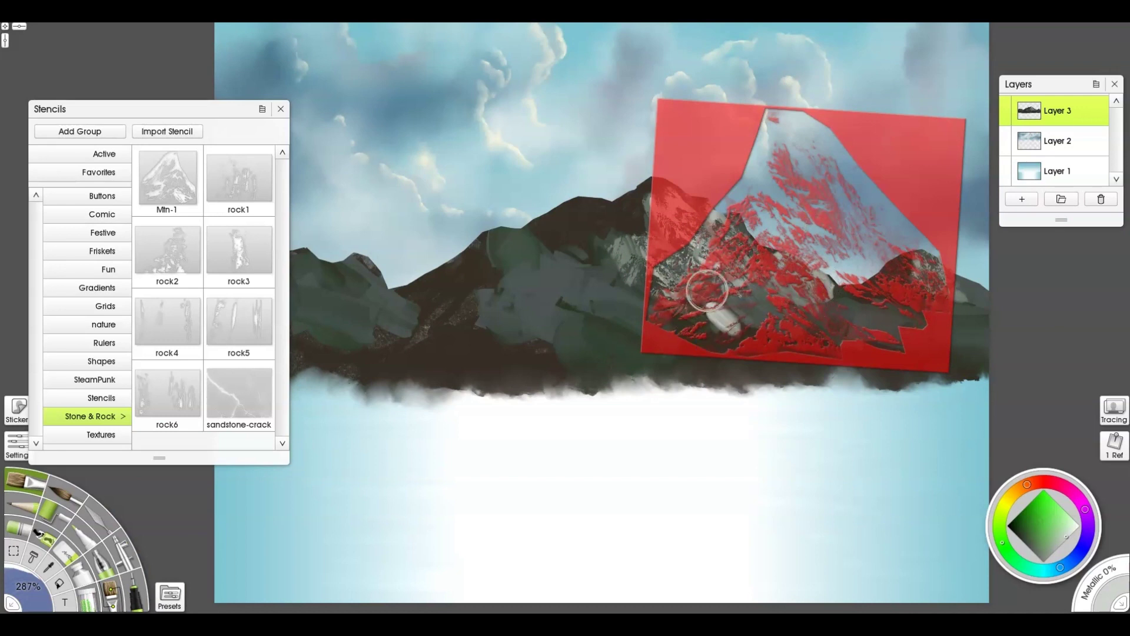
- Move the stencil onto the middle ridge left of the highest peak and paint pale rocky highlights down its face
{"action": "mouse_move", "coordinate": [762, 322]}
{"action": "left_mouse_down"}
{"action": "mouse_move", "coordinate": [730, 300]}
{"action": "mouse_move", "coordinate": [670, 360]}
{"action": "mouse_move", "coordinate": [699, 352]}
{"action": "mouse_move", "coordinate": [499, 313]}
{"action": "left_mouse_up"}
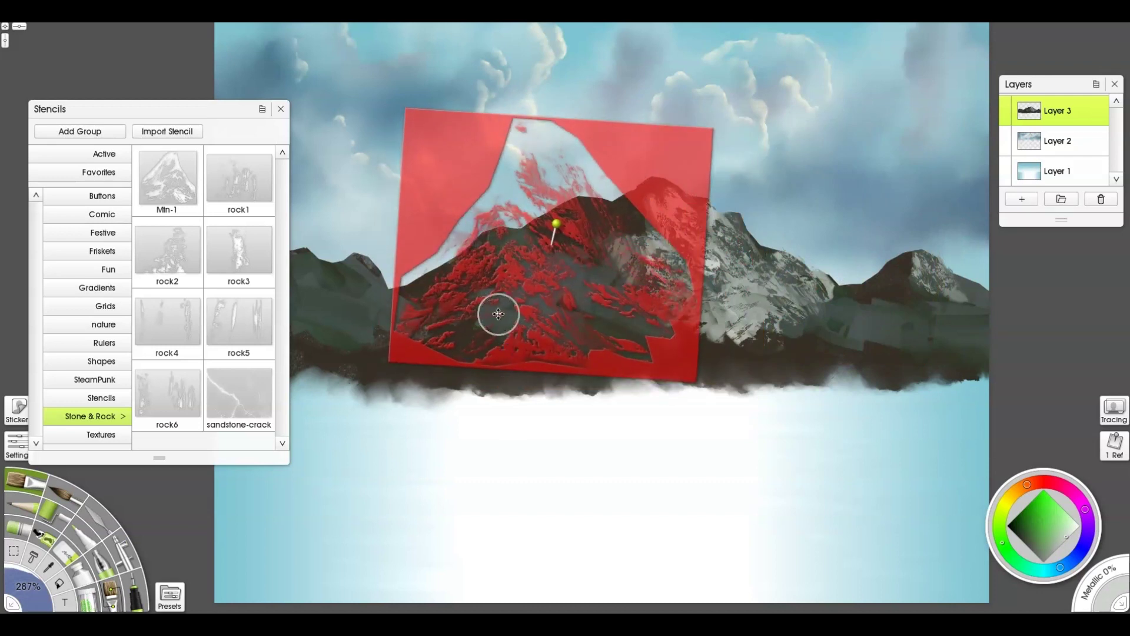
{"action": "mouse_move", "coordinate": [505, 269]}
{"action": "left_mouse_down"}
{"action": "mouse_move", "coordinate": [531, 271]}
{"action": "mouse_move", "coordinate": [521, 230]}
{"action": "mouse_move", "coordinate": [553, 285]}
{"action": "mouse_move", "coordinate": [522, 237]}
{"action": "mouse_move", "coordinate": [534, 299]}
{"action": "mouse_move", "coordinate": [547, 266]}
{"action": "mouse_move", "coordinate": [608, 305]}
{"action": "mouse_move", "coordinate": [564, 299]}
{"action": "left_mouse_up"}
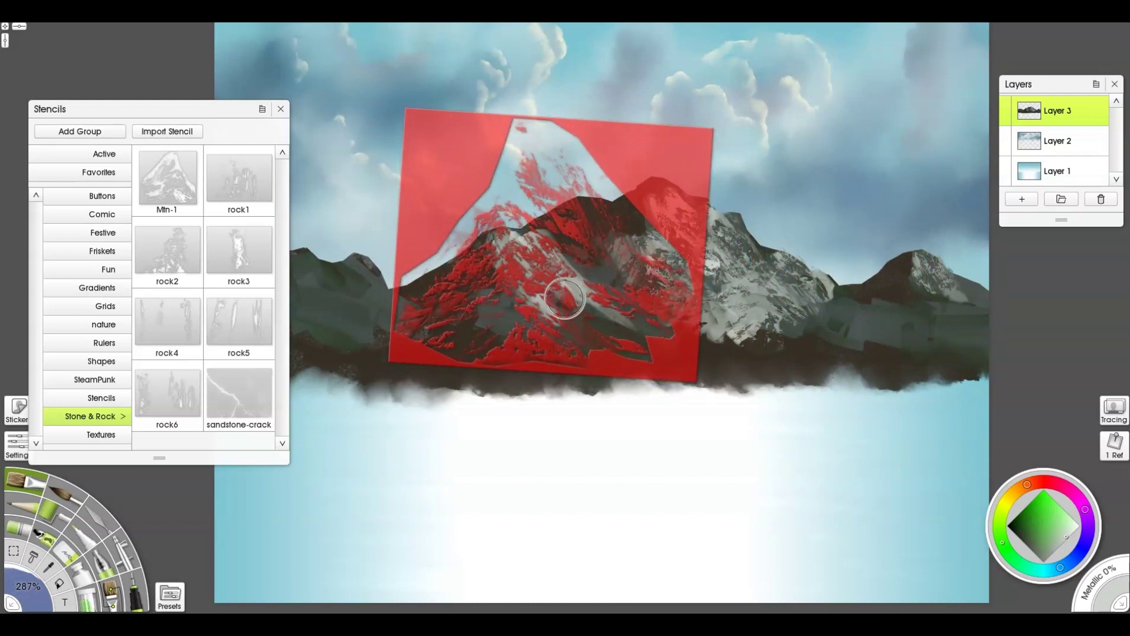
{"action": "left_click_drag", "start_coordinate": [645, 300], "coordinate": [713, 292]}
{"action": "left_click_drag", "start_coordinate": [587, 276], "coordinate": [661, 335]}
{"action": "left_click_drag", "start_coordinate": [586, 340], "coordinate": [487, 359]}
{"action": "mouse_move", "coordinate": [555, 344]}
{"action": "left_mouse_down"}
{"action": "mouse_move", "coordinate": [575, 328]}
{"action": "mouse_move", "coordinate": [609, 362]}
{"action": "mouse_move", "coordinate": [573, 335]}
{"action": "mouse_move", "coordinate": [586, 325]}
{"action": "left_mouse_up"}
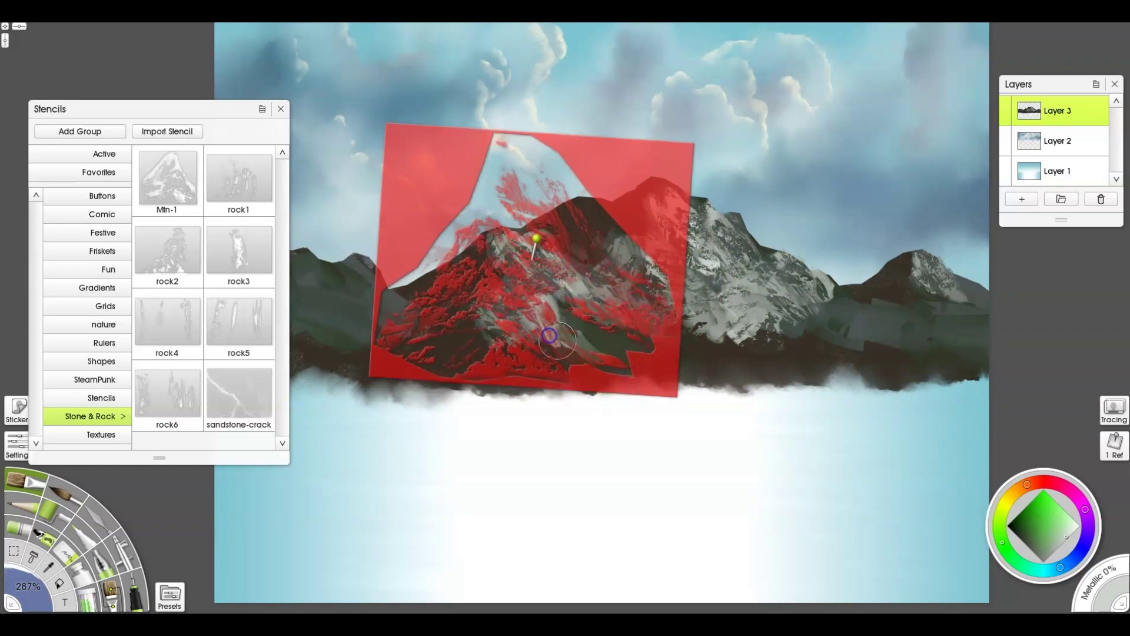
- Paint pale highlights through the stencil on the far-left peak and add more along the lower central slopes
{"action": "left_click_drag", "start_coordinate": [627, 357], "coordinate": [496, 336]}
{"action": "left_click", "coordinate": [281, 108]}
{"action": "mouse_move", "coordinate": [492, 156]}
{"action": "left_mouse_down"}
{"action": "mouse_move", "coordinate": [453, 176]}
{"action": "mouse_move", "coordinate": [465, 165]}
{"action": "left_mouse_up"}
{"action": "left_click_drag", "start_coordinate": [360, 266], "coordinate": [393, 295]}
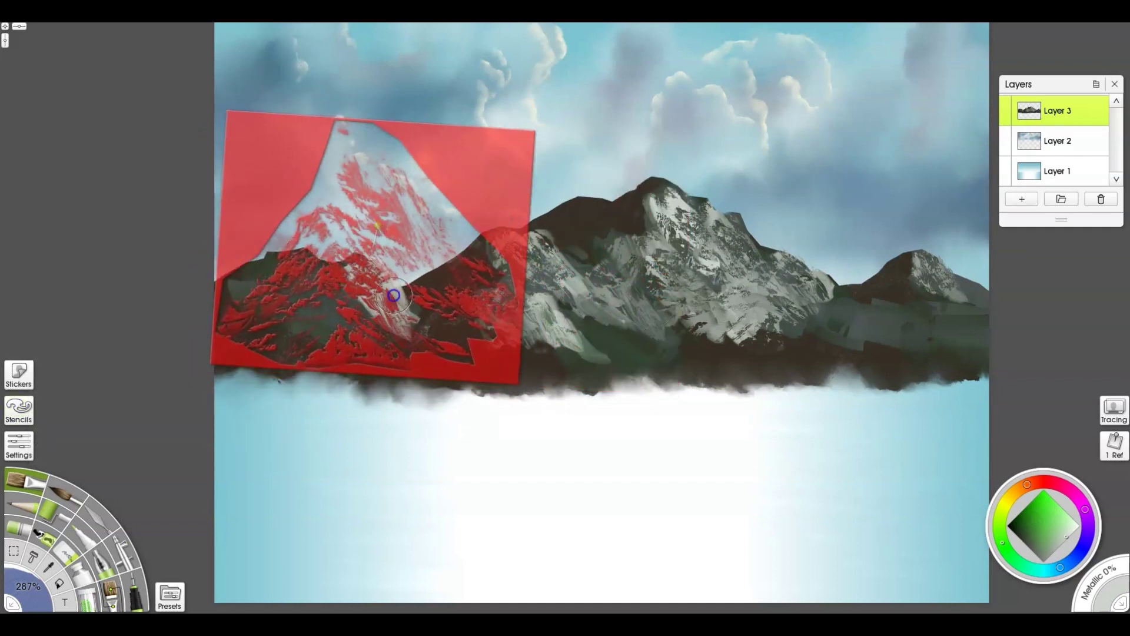
{"action": "mouse_move", "coordinate": [320, 270]}
{"action": "left_mouse_down"}
{"action": "mouse_move", "coordinate": [273, 274]}
{"action": "mouse_move", "coordinate": [340, 322]}
{"action": "mouse_move", "coordinate": [376, 311]}
{"action": "mouse_move", "coordinate": [682, 378]}
{"action": "mouse_move", "coordinate": [842, 378]}
{"action": "mouse_move", "coordinate": [789, 295]}
{"action": "mouse_move", "coordinate": [845, 323]}
{"action": "mouse_move", "coordinate": [668, 391]}
{"action": "mouse_move", "coordinate": [555, 348]}
{"action": "mouse_move", "coordinate": [588, 366]}
{"action": "mouse_move", "coordinate": [602, 394]}
{"action": "left_mouse_up"}
{"action": "left_click_drag", "start_coordinate": [622, 316], "coordinate": [635, 298]}
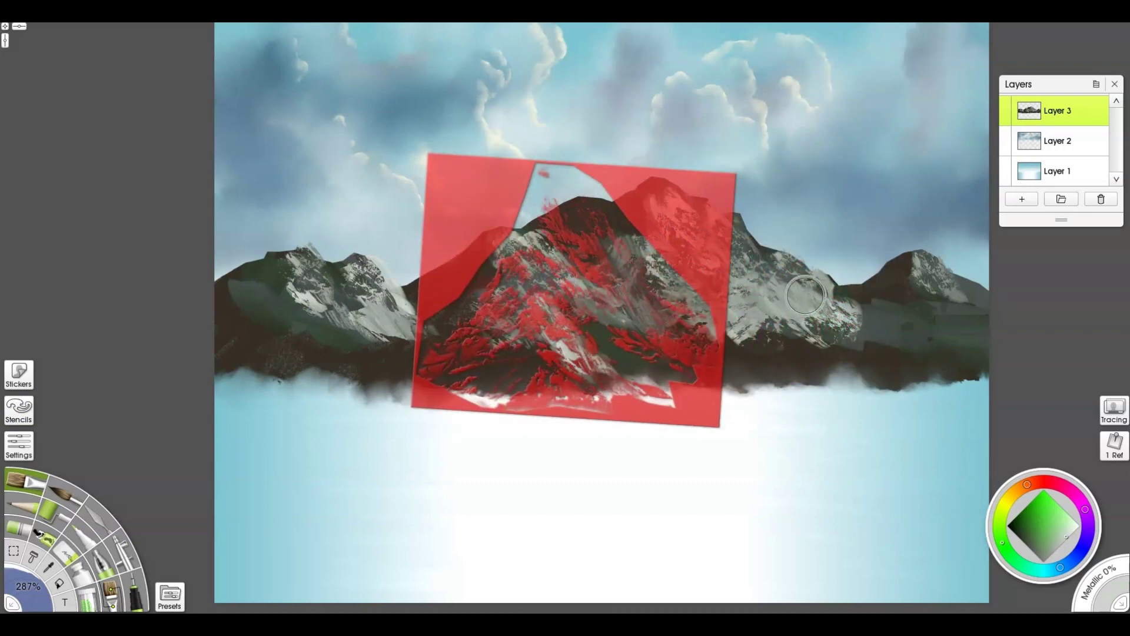
- Mix a dark teal from a sampled rock grey and texture the shadowed shoulder left of the highest peak
{"action": "left_click", "coordinate": [770, 313], "text": "alt"}
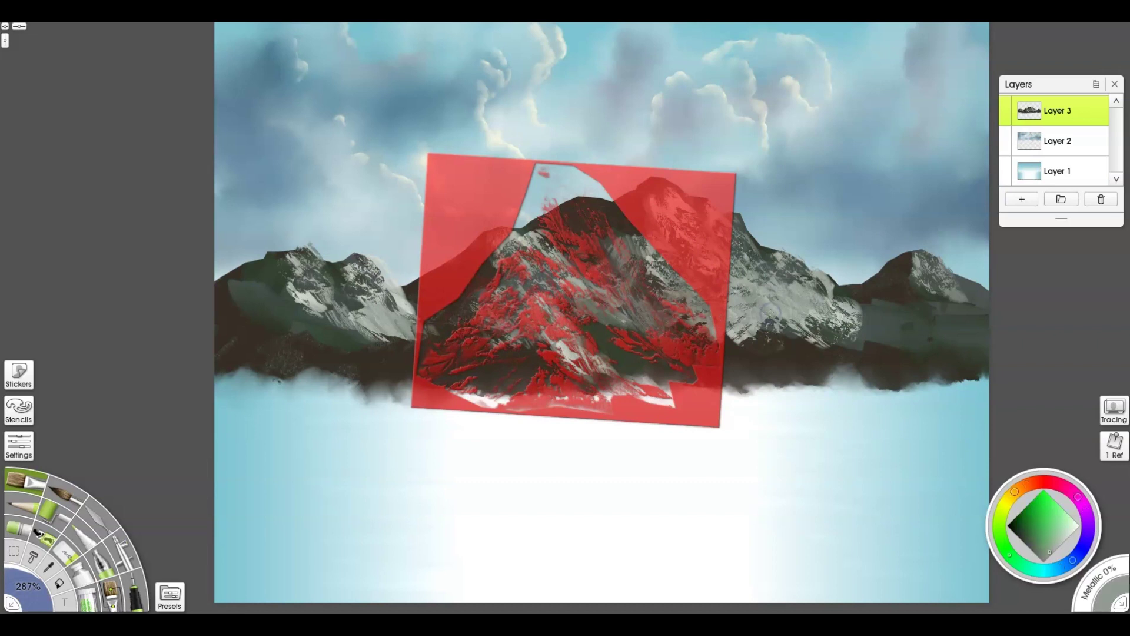
{"action": "left_click", "coordinate": [1035, 482]}
{"action": "left_click_drag", "start_coordinate": [789, 394], "coordinate": [808, 170]}
{"action": "left_click_drag", "start_coordinate": [652, 176], "coordinate": [615, 224]}
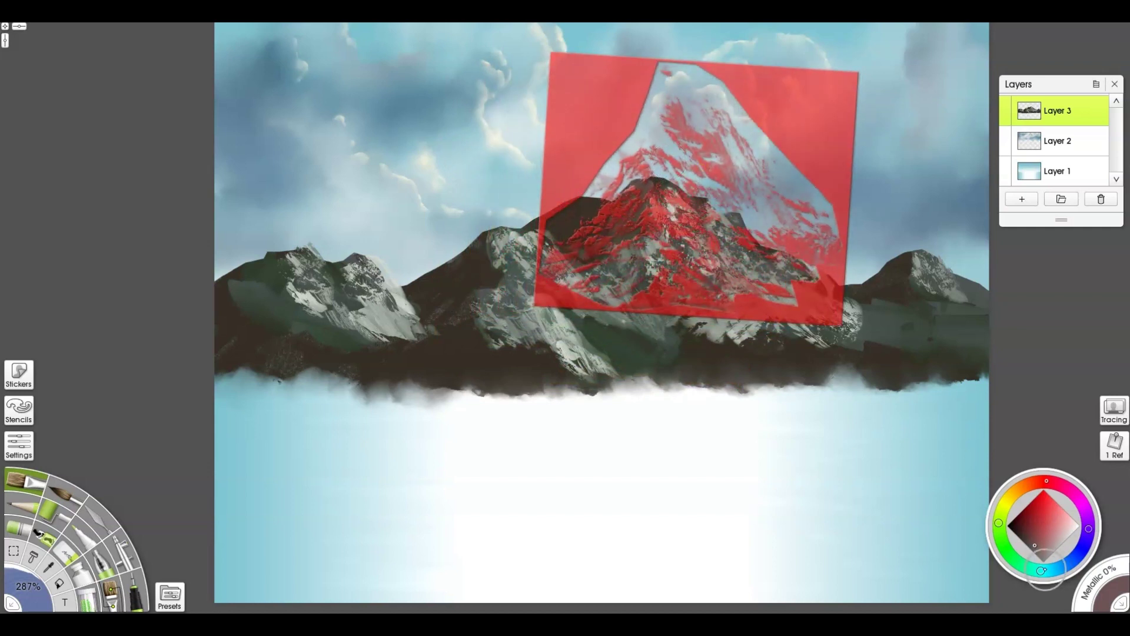
{"action": "left_click", "coordinate": [1042, 570]}
{"action": "left_click_drag", "start_coordinate": [669, 291], "coordinate": [623, 288]}
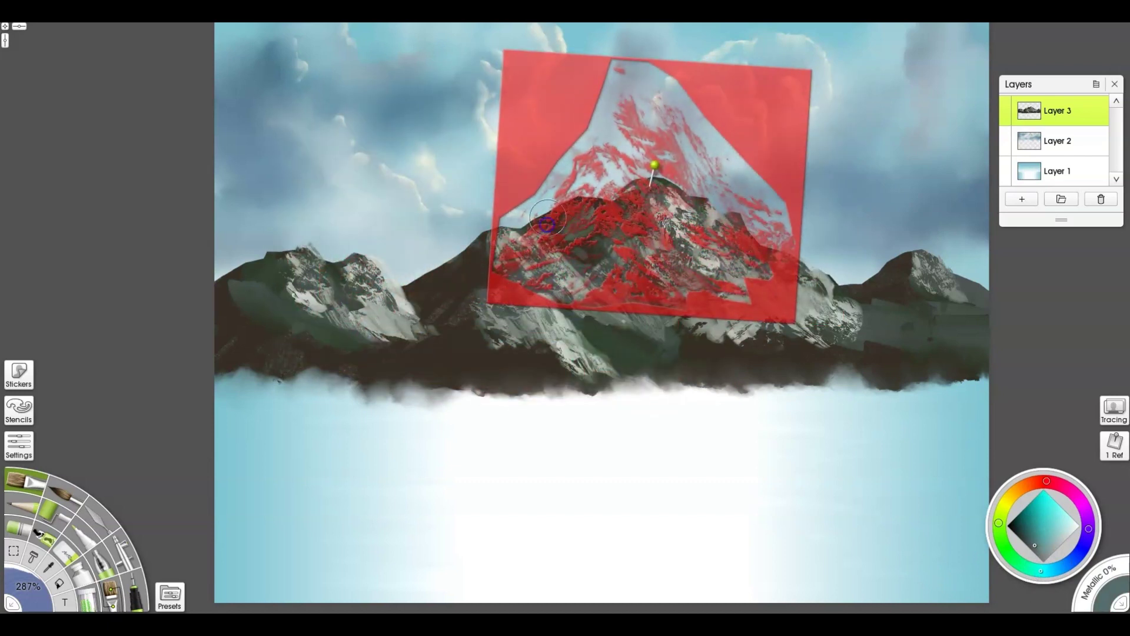
{"action": "left_click_drag", "start_coordinate": [757, 301], "coordinate": [1070, 400]}
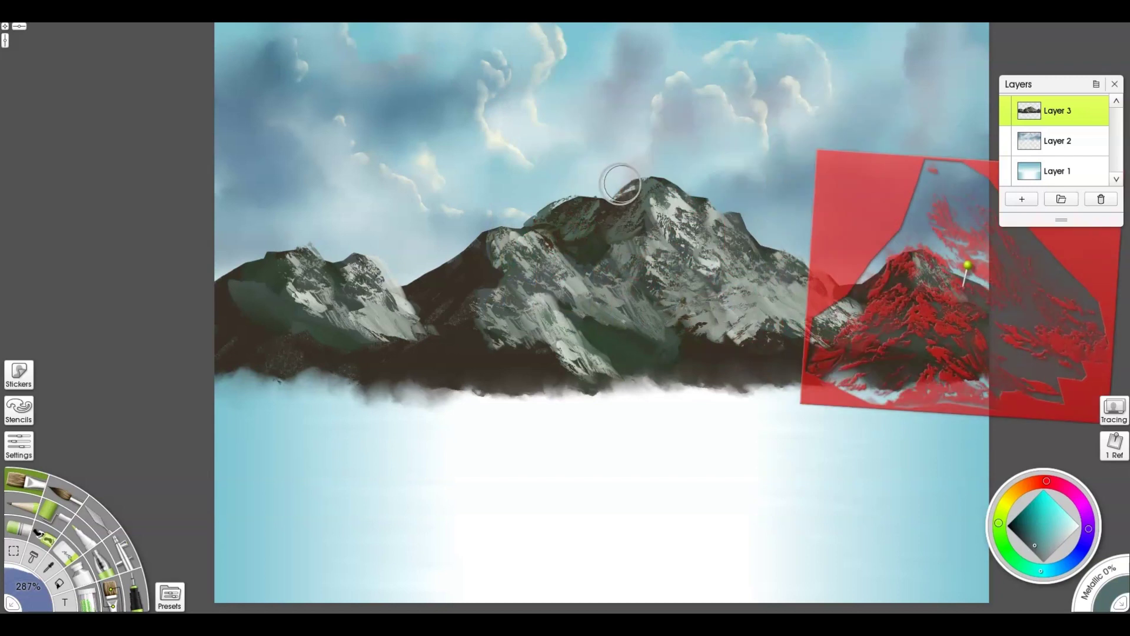
{"action": "left_click_drag", "start_coordinate": [645, 183], "coordinate": [545, 216]}
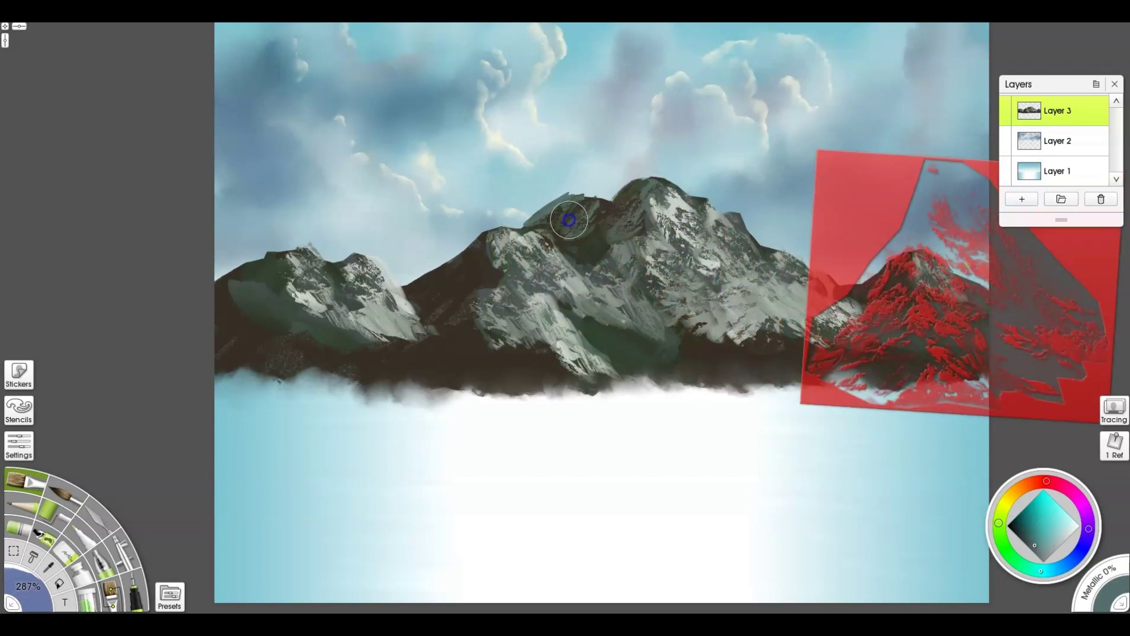
- Paint dark teal texture through the stencil on the middle ridge's left slope and on the far-right and far-left peaks
{"action": "mouse_move", "coordinate": [850, 183]}
{"action": "left_mouse_down"}
{"action": "mouse_move", "coordinate": [471, 328]}
{"action": "mouse_move", "coordinate": [456, 262]}
{"action": "left_mouse_up"}
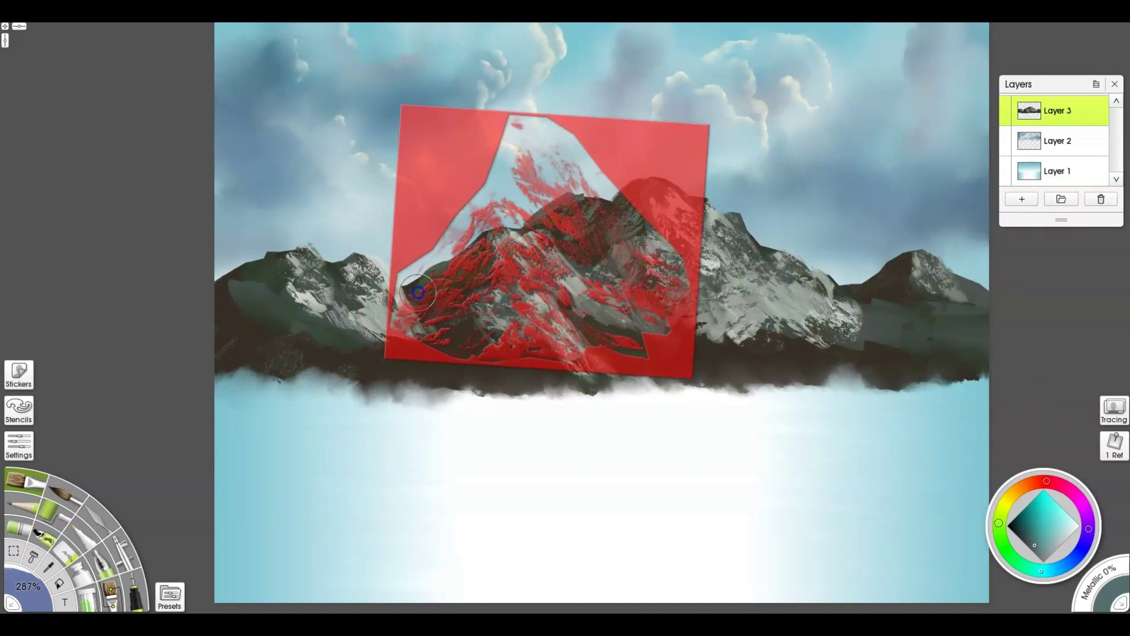
{"action": "left_click_drag", "start_coordinate": [677, 351], "coordinate": [1054, 382]}
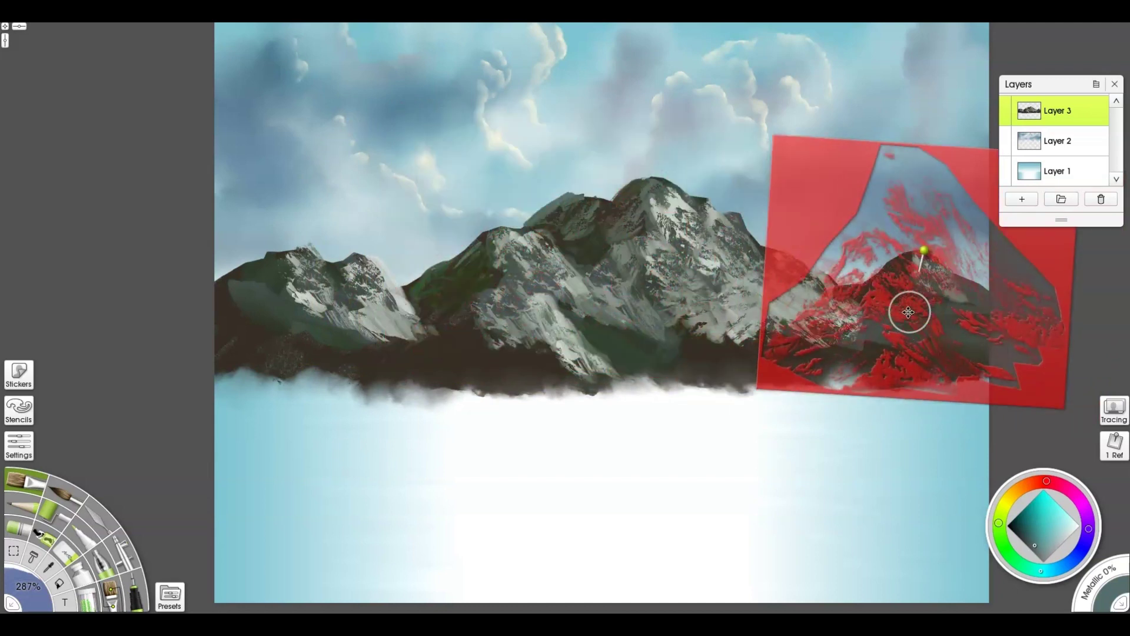
{"action": "left_click_drag", "start_coordinate": [911, 312], "coordinate": [982, 272]}
{"action": "left_click_drag", "start_coordinate": [850, 316], "coordinate": [246, 270]}
{"action": "key", "text": "c"}
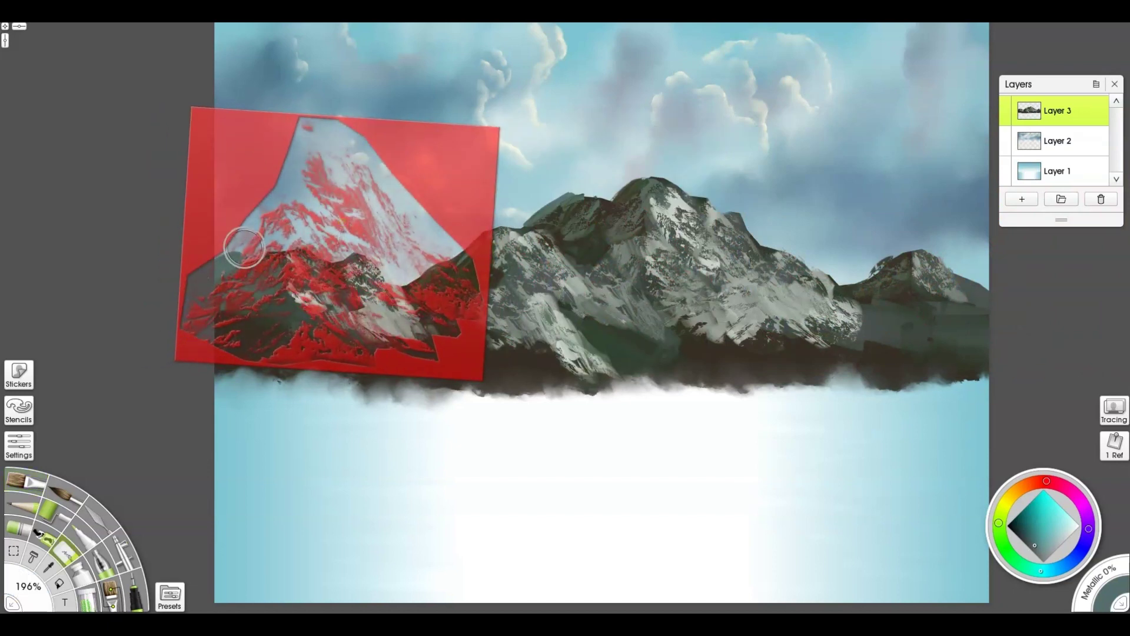
- Move the stencil over the middle ridge and flip it horizontally
{"action": "mouse_move", "coordinate": [318, 349]}
{"action": "left_mouse_down"}
{"action": "mouse_move", "coordinate": [819, 242]}
{"action": "mouse_move", "coordinate": [705, 305]}
{"action": "mouse_move", "coordinate": [456, 376]}
{"action": "mouse_move", "coordinate": [475, 377]}
{"action": "mouse_move", "coordinate": [439, 367]}
{"action": "mouse_move", "coordinate": [480, 377]}
{"action": "mouse_move", "coordinate": [441, 339]}
{"action": "left_mouse_up"}
{"action": "right_click", "coordinate": [598, 260]}
{"action": "left_click", "coordinate": [648, 309]}
- Undo the last brush strokes made around the stencil
{"action": "key", "text": "ctrl+z"}
{"action": "key", "text": "ctrl+z"}
{"action": "left_click", "coordinate": [304, 319], "text": "alt"}
{"action": "key", "text": "ctrl+z"}
- Sample a dark green from the left rocks and texture the middle ridge's slopes through the stencil, shifting it along the ridge
{"action": "key", "text": "b"}
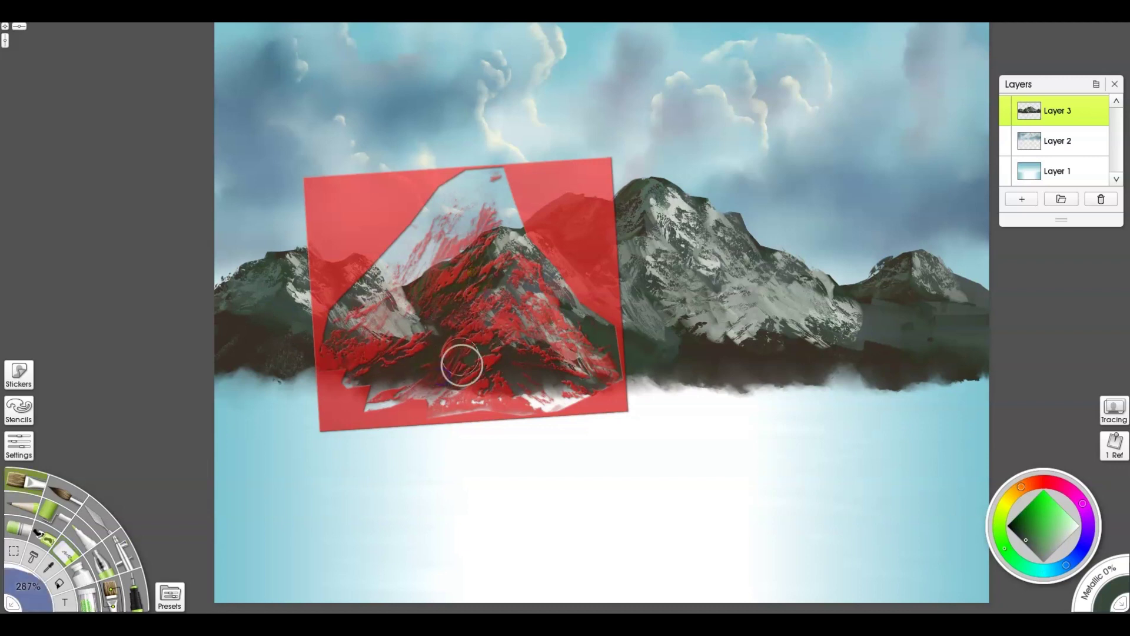
{"action": "left_click", "coordinate": [323, 306], "text": "alt"}
{"action": "mouse_move", "coordinate": [438, 344]}
{"action": "left_mouse_down"}
{"action": "mouse_move", "coordinate": [392, 389]}
{"action": "mouse_move", "coordinate": [432, 349]}
{"action": "left_mouse_up"}
{"action": "left_click_drag", "start_coordinate": [601, 394], "coordinate": [675, 409]}
{"action": "mouse_move", "coordinate": [517, 369]}
{"action": "left_mouse_down"}
{"action": "mouse_move", "coordinate": [552, 375]}
{"action": "mouse_move", "coordinate": [454, 386]}
{"action": "left_mouse_up"}
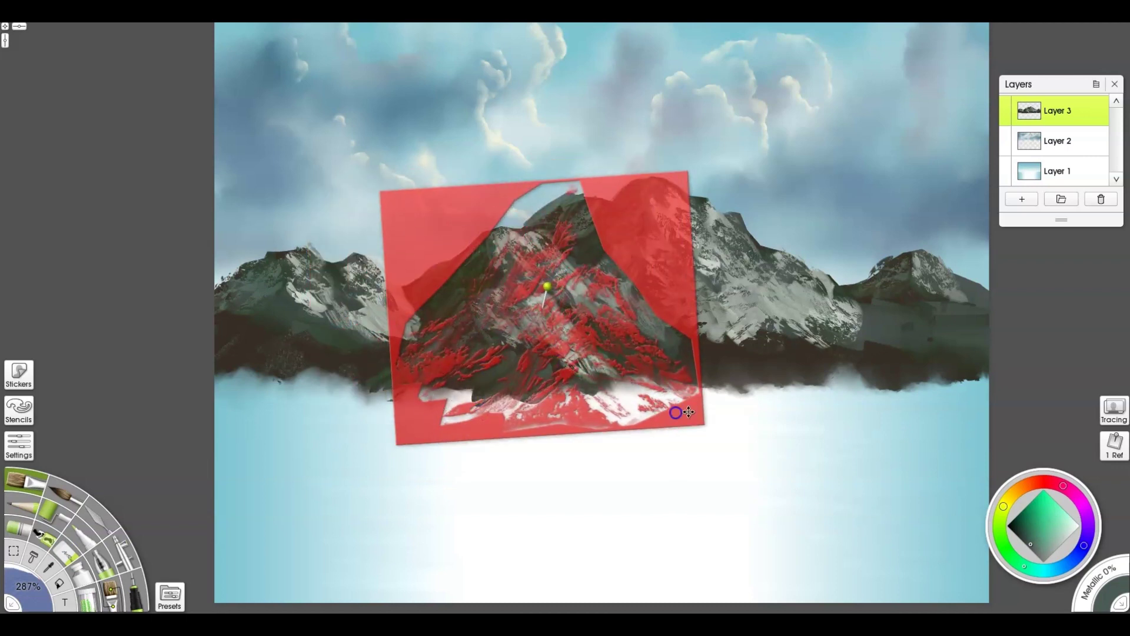
- Paint dark green texture along the bases of the far-left peak and the highest mountain, repositioning the stencil as needed
{"action": "left_click_drag", "start_coordinate": [676, 411], "coordinate": [972, 394]}
{"action": "mouse_move", "coordinate": [783, 326]}
{"action": "left_mouse_down"}
{"action": "mouse_move", "coordinate": [577, 330]}
{"action": "mouse_move", "coordinate": [194, 368]}
{"action": "mouse_move", "coordinate": [259, 318]}
{"action": "mouse_move", "coordinate": [306, 368]}
{"action": "left_mouse_up"}
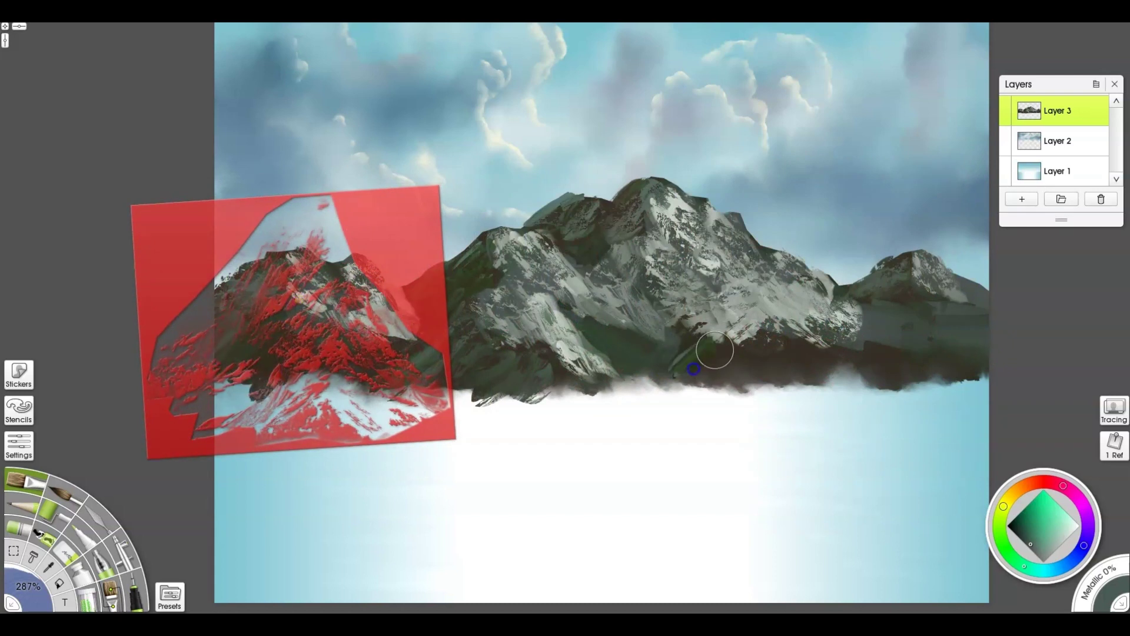
{"action": "mouse_move", "coordinate": [459, 390]}
{"action": "left_mouse_down"}
{"action": "mouse_move", "coordinate": [686, 373]}
{"action": "mouse_move", "coordinate": [1004, 507]}
{"action": "left_mouse_up"}
{"action": "left_click_drag", "start_coordinate": [702, 349], "coordinate": [632, 388]}
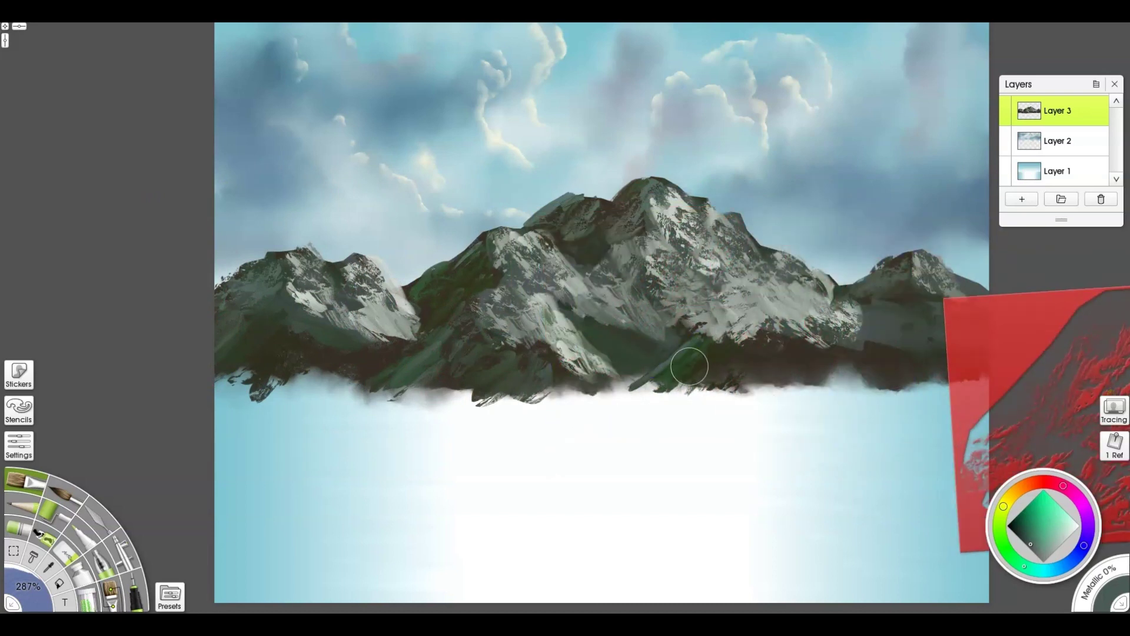
- Texture the far-right peak with dark green through the stencil and remove the stencil from the canvas
{"action": "right_click", "coordinate": [1011, 327]}
{"action": "left_click", "coordinate": [1039, 481]}
{"action": "key", "text": "ctrl+z"}
{"action": "left_click_drag", "start_coordinate": [969, 325], "coordinate": [758, 197]}
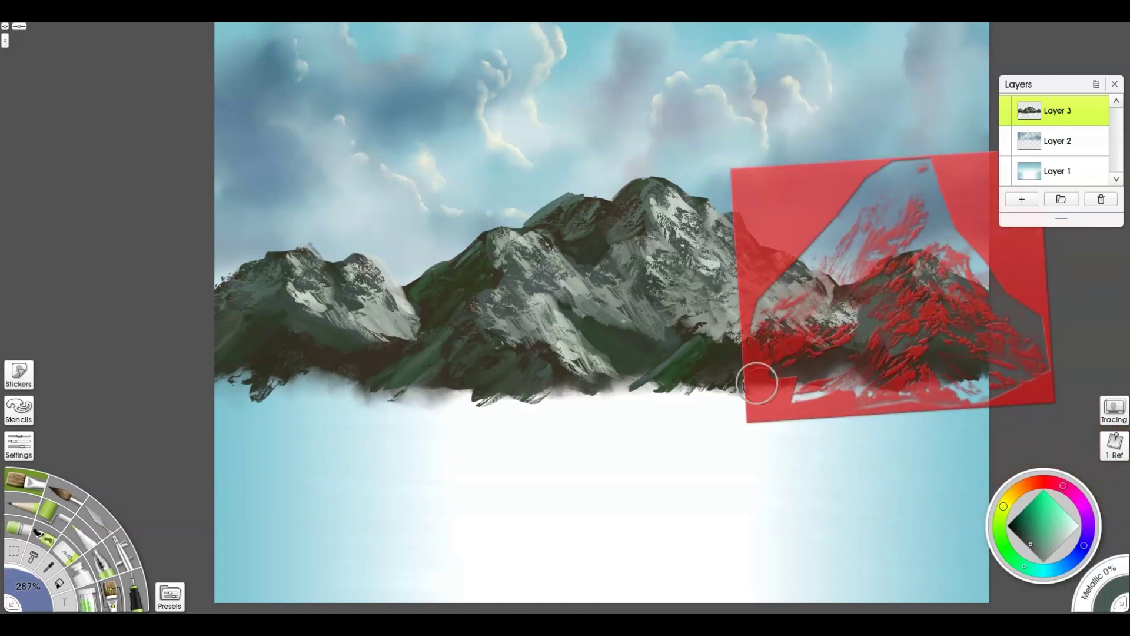
{"action": "left_click_drag", "start_coordinate": [757, 378], "coordinate": [1028, 426]}
{"action": "right_click", "coordinate": [1028, 426]}
{"action": "left_click", "coordinate": [1036, 454]}
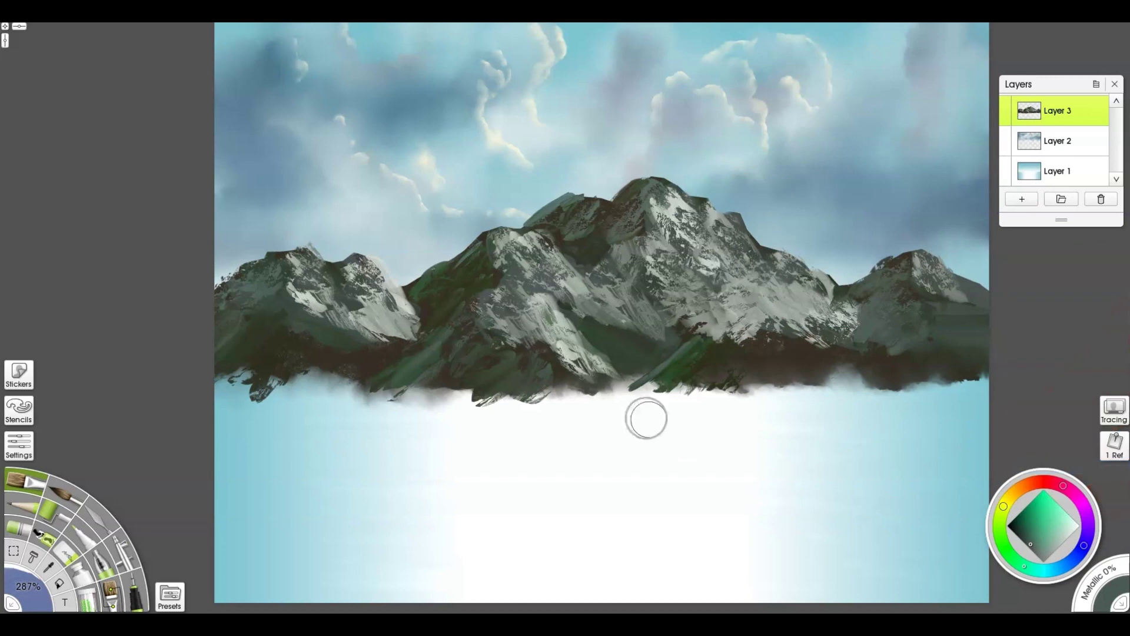
- Blur the base of the whole mountain range into soft mist with the palette knife, switching to its Instant Blur preset
{"action": "mouse_move", "coordinate": [606, 386]}
{"action": "left_mouse_down"}
{"action": "mouse_move", "coordinate": [736, 391]}
{"action": "mouse_move", "coordinate": [789, 374]}
{"action": "mouse_move", "coordinate": [904, 383]}
{"action": "mouse_move", "coordinate": [651, 381]}
{"action": "mouse_move", "coordinate": [567, 404]}
{"action": "mouse_move", "coordinate": [447, 391]}
{"action": "mouse_move", "coordinate": [156, 410]}
{"action": "left_mouse_up"}
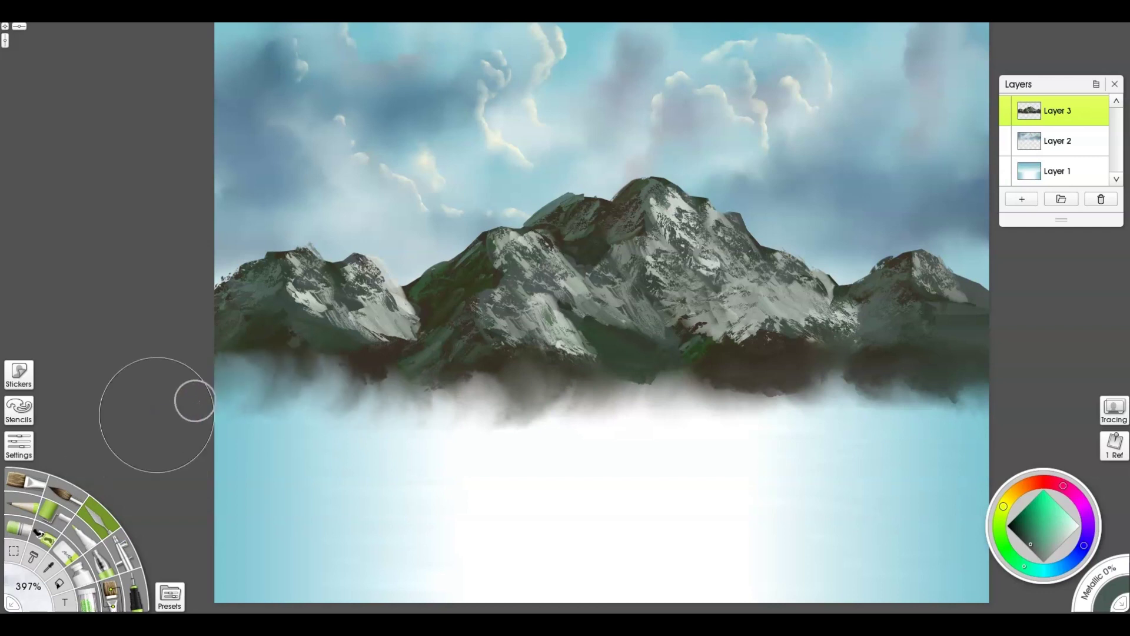
{"action": "left_click", "coordinate": [169, 597]}
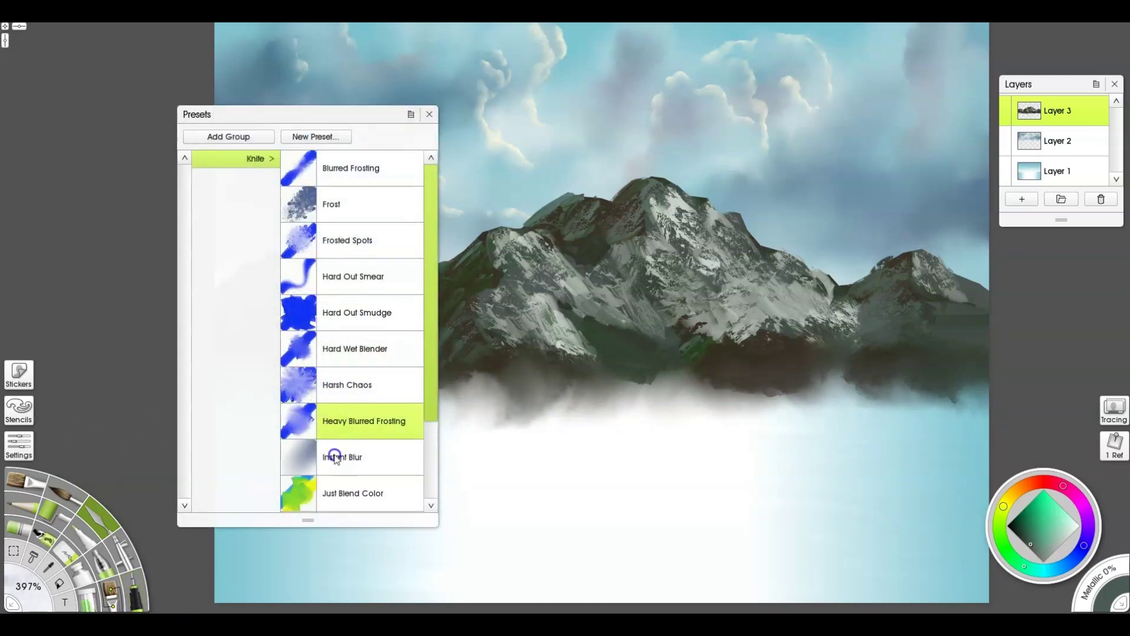
{"action": "left_click", "coordinate": [341, 454]}
{"action": "left_click_drag", "start_coordinate": [458, 399], "coordinate": [593, 406]}
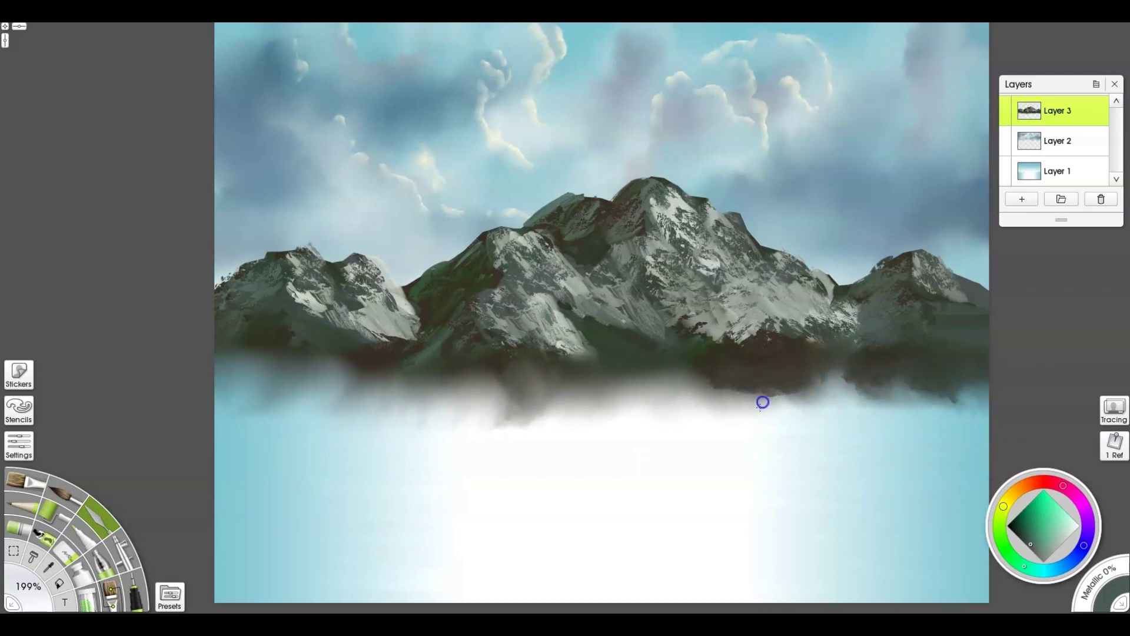
{"action": "left_click_drag", "start_coordinate": [926, 368], "coordinate": [983, 347]}
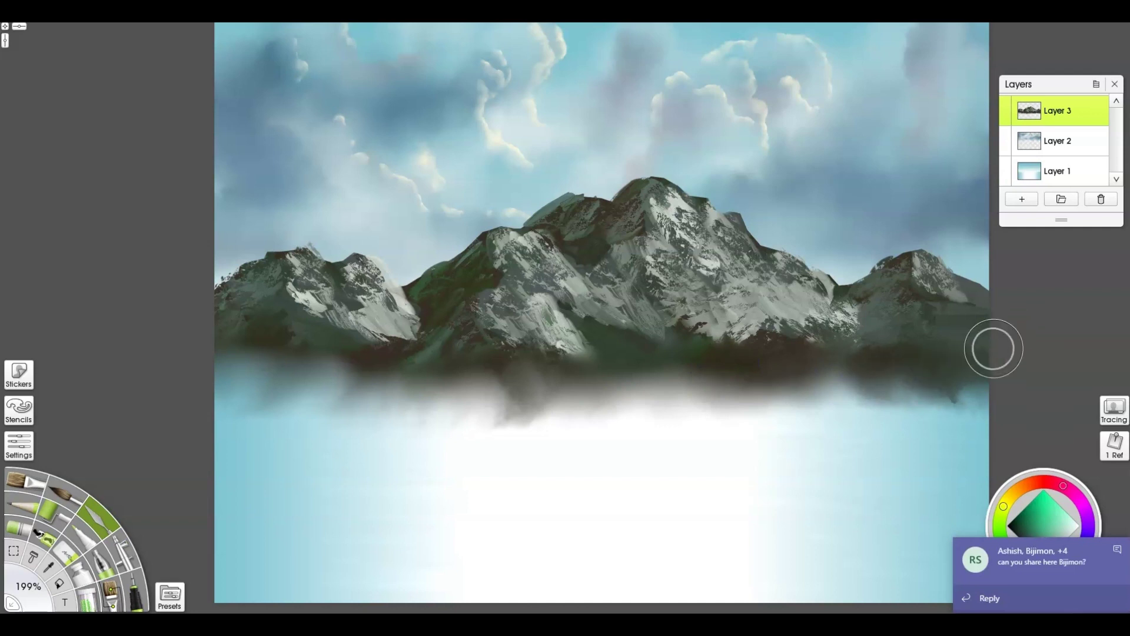
{"action": "mouse_move", "coordinate": [847, 414]}
{"action": "left_mouse_down"}
{"action": "mouse_move", "coordinate": [928, 411]}
{"action": "mouse_move", "coordinate": [983, 349]}
{"action": "left_mouse_up"}
{"action": "mouse_move", "coordinate": [855, 363]}
{"action": "left_mouse_down"}
{"action": "mouse_move", "coordinate": [836, 382]}
{"action": "mouse_move", "coordinate": [740, 392]}
{"action": "mouse_move", "coordinate": [722, 374]}
{"action": "mouse_move", "coordinate": [538, 385]}
{"action": "left_mouse_up"}
- Erase stray paint along the skyline of the far-left peak and the middle ridge
{"action": "key", "text": "e"}
{"action": "left_click_drag", "start_coordinate": [289, 202], "coordinate": [231, 242]}
{"action": "left_click_drag", "start_coordinate": [206, 282], "coordinate": [220, 268]}
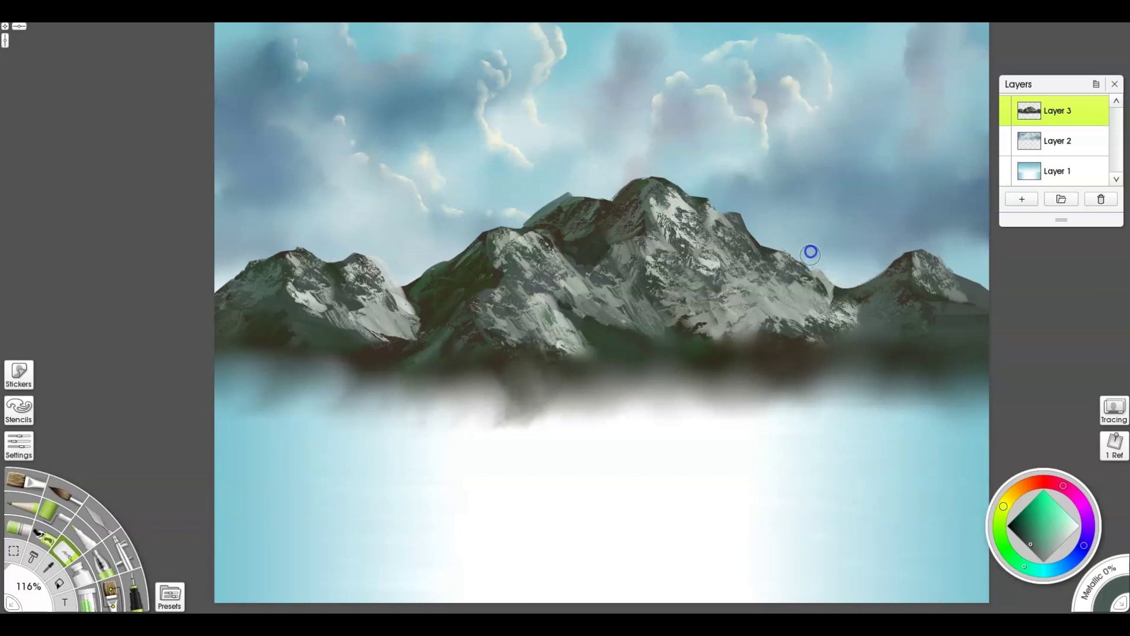
{"action": "left_click_drag", "start_coordinate": [516, 219], "coordinate": [565, 197]}
- Add a new layer above the mountains and choose the Particles 4 custom brush preset from the Textures group
{"action": "left_click", "coordinate": [112, 586]}
{"action": "left_click", "coordinate": [169, 598]}
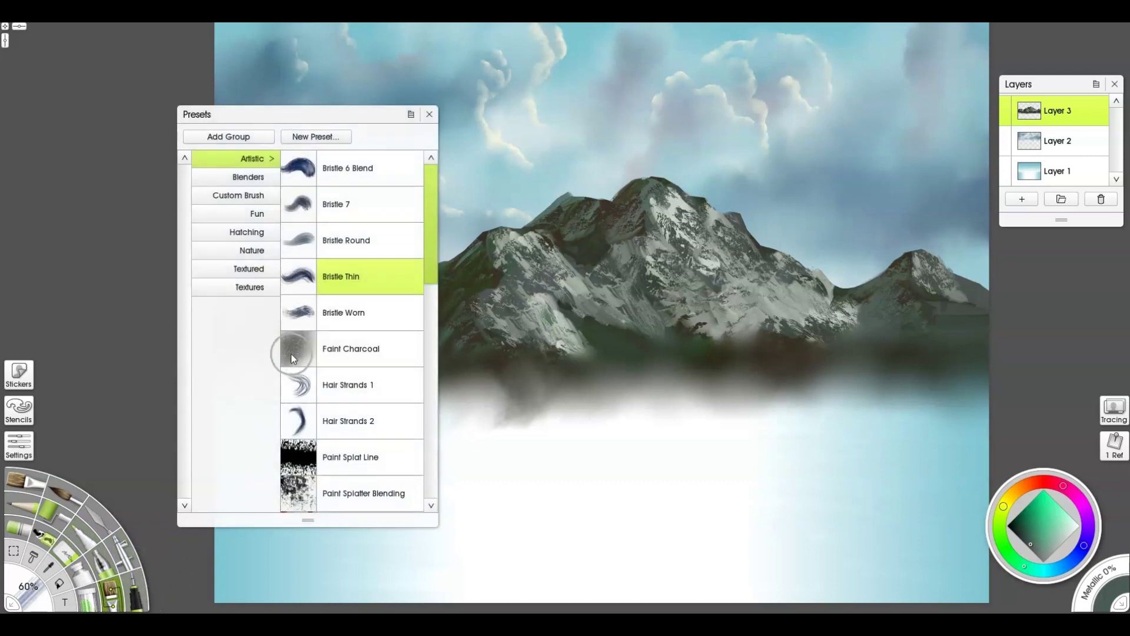
{"action": "left_click", "coordinate": [1061, 203]}
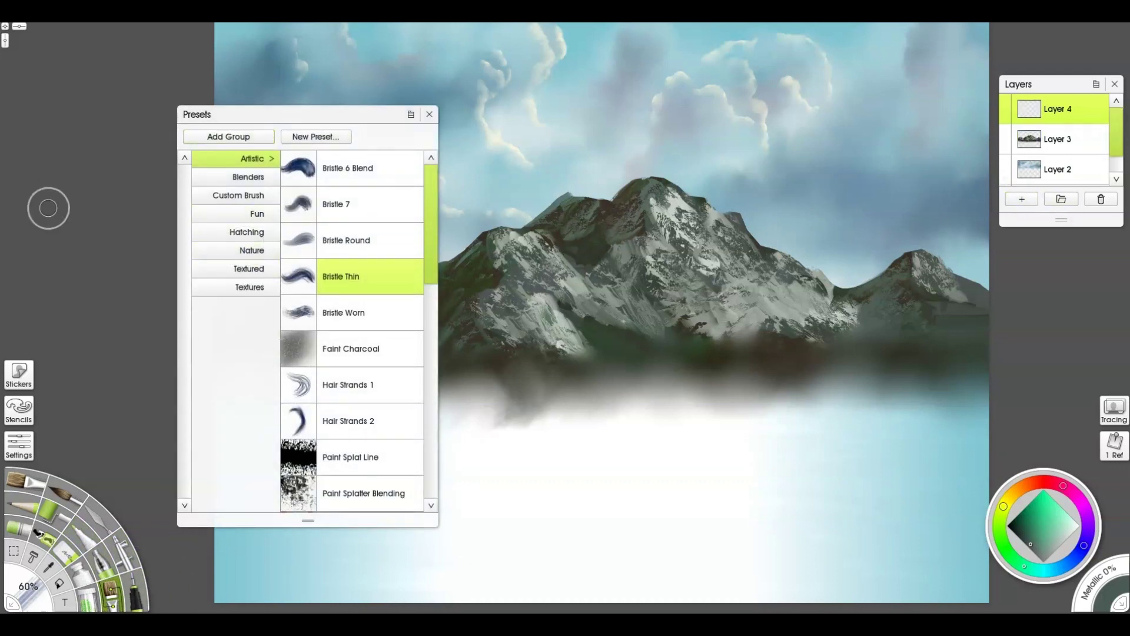
{"action": "left_click", "coordinate": [259, 178]}
{"action": "left_click", "coordinate": [255, 286]}
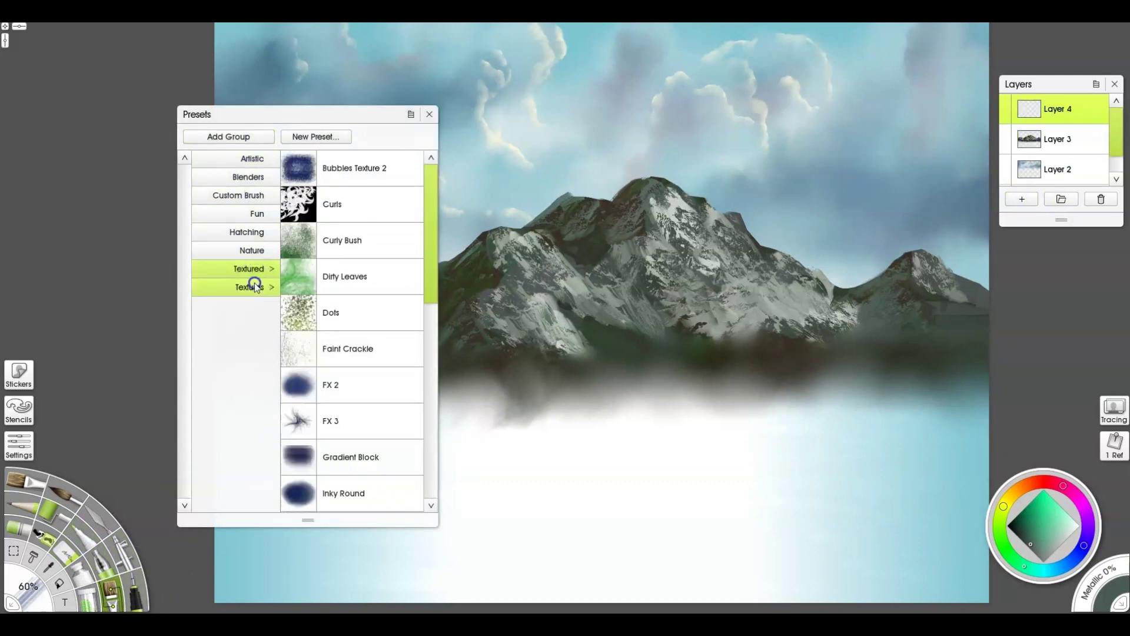
{"action": "scroll", "coordinate": [362, 309], "scroll_direction": "down", "scroll_amount": 5}
{"action": "left_click", "coordinate": [376, 353]}
{"action": "left_click_drag", "start_coordinate": [404, 115], "coordinate": [160, 113]}
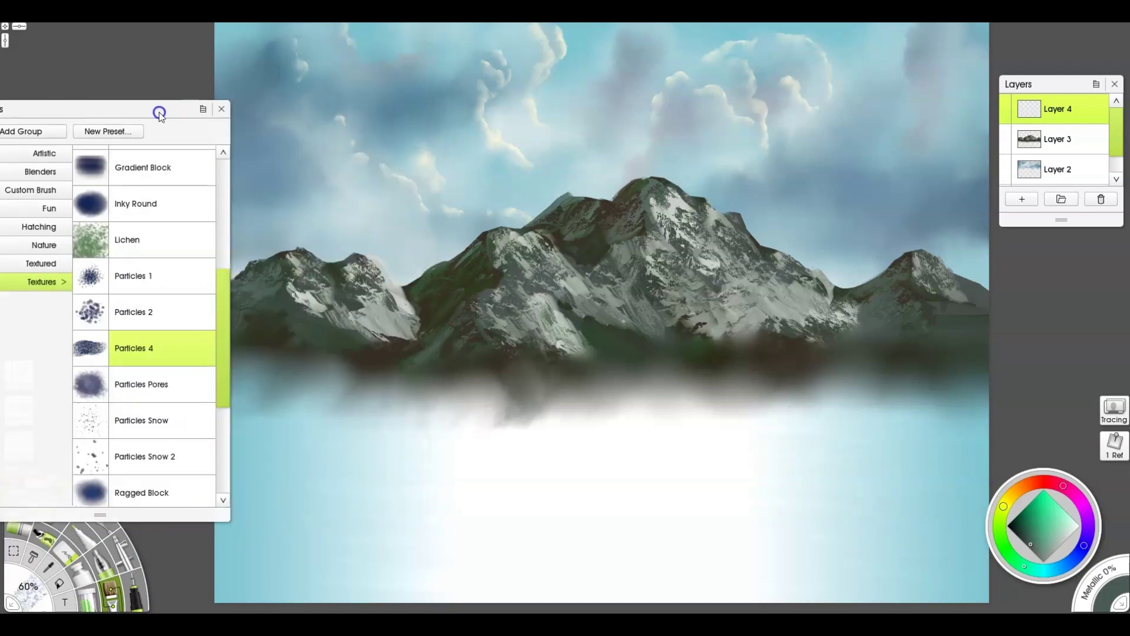
- Sample a grey-green from the rocks and paint short vertical tree strokes along the base of the middle ridge
{"action": "left_click", "coordinate": [572, 219], "text": "alt"}
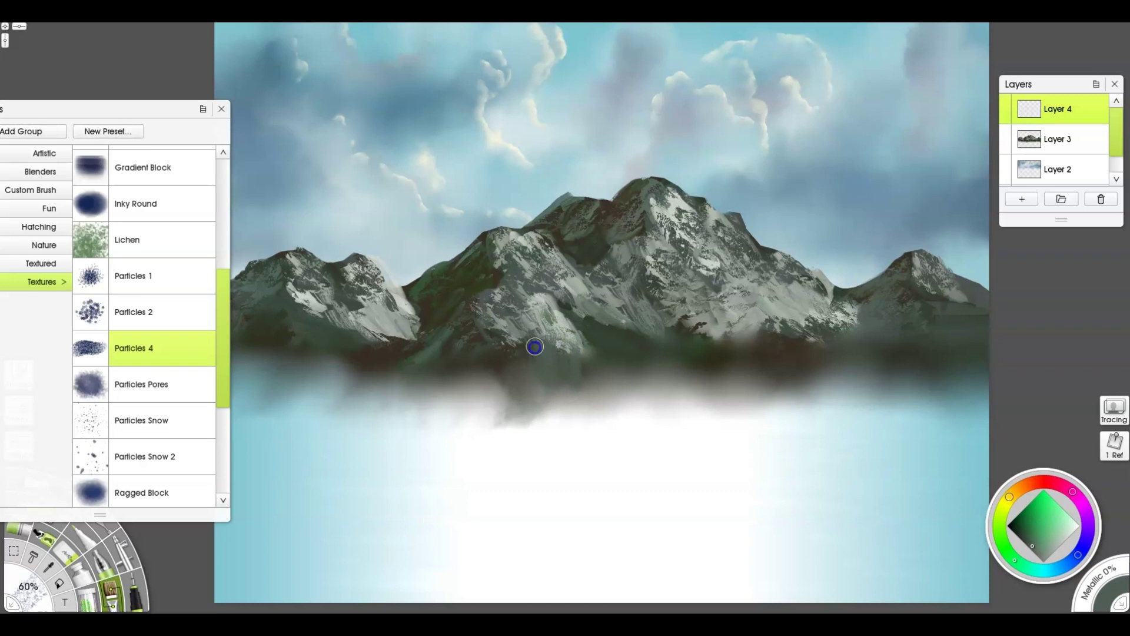
{"action": "left_click_drag", "start_coordinate": [493, 365], "coordinate": [495, 399]}
{"action": "left_click_drag", "start_coordinate": [505, 394], "coordinate": [523, 404]}
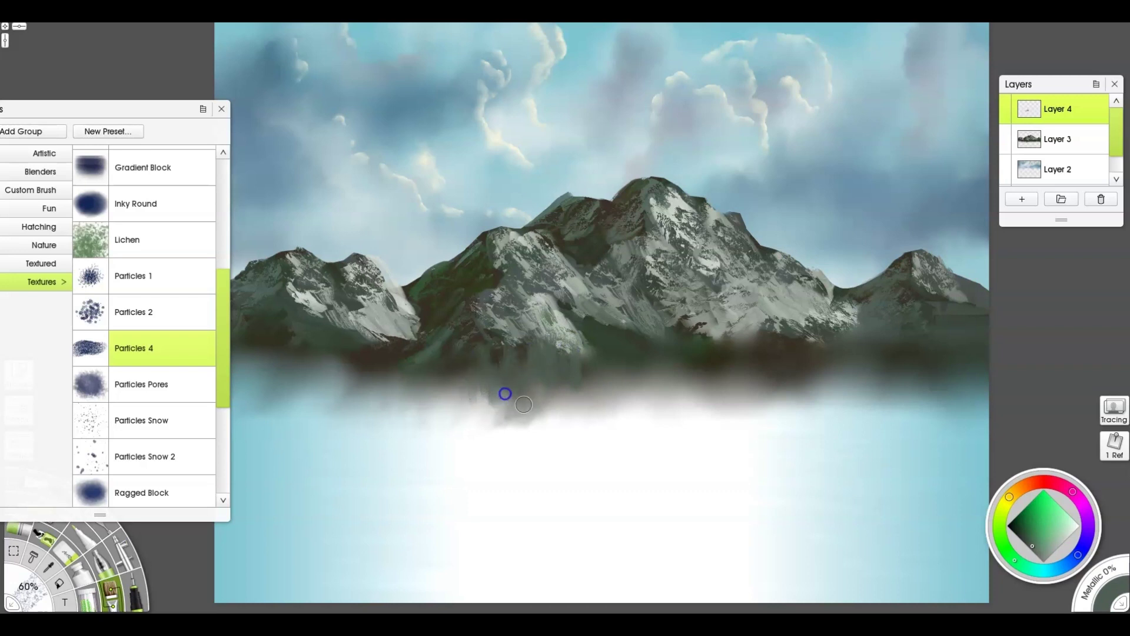
{"action": "left_click_drag", "start_coordinate": [600, 349], "coordinate": [614, 387]}
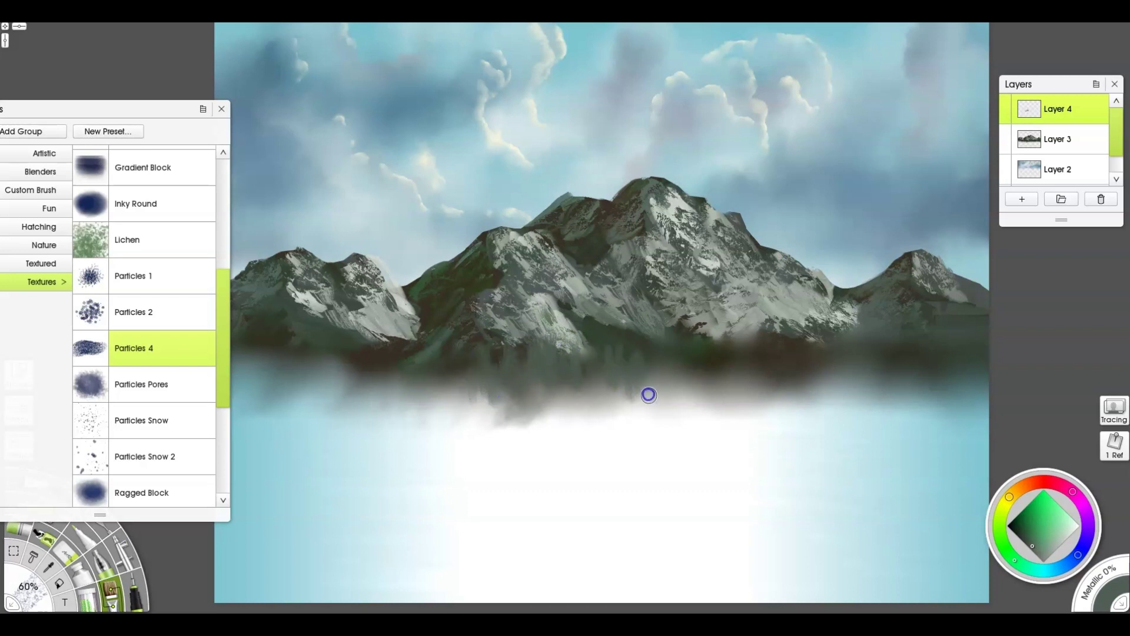
{"action": "left_click_drag", "start_coordinate": [475, 416], "coordinate": [405, 396]}
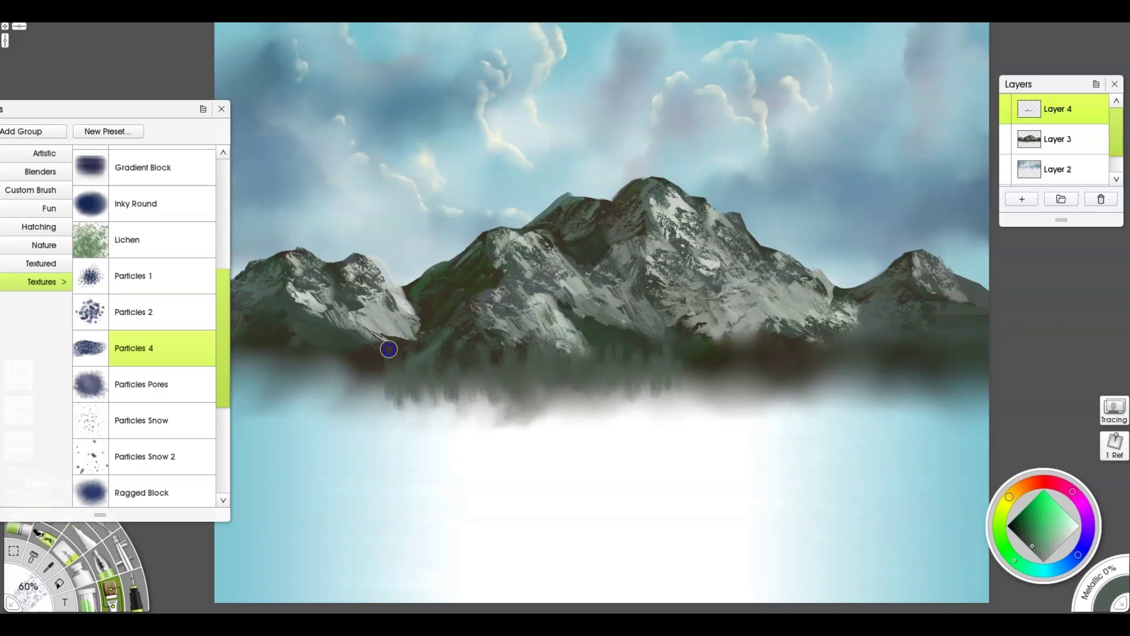
- Extend the grey-green tree line to both canvas edges and fill in its lower edge beneath the highest mountain
{"action": "left_click_drag", "start_coordinate": [388, 349], "coordinate": [359, 372]}
{"action": "mouse_move", "coordinate": [306, 398]}
{"action": "left_mouse_down"}
{"action": "mouse_move", "coordinate": [269, 380]}
{"action": "mouse_move", "coordinate": [239, 389]}
{"action": "left_mouse_up"}
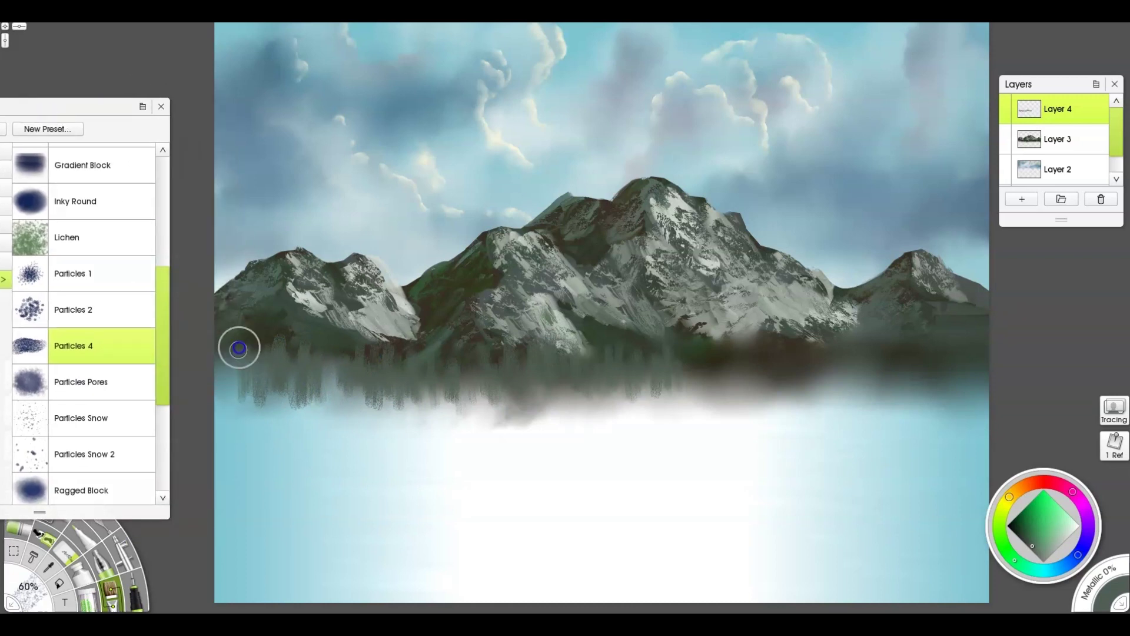
{"action": "left_click_drag", "start_coordinate": [237, 344], "coordinate": [242, 405]}
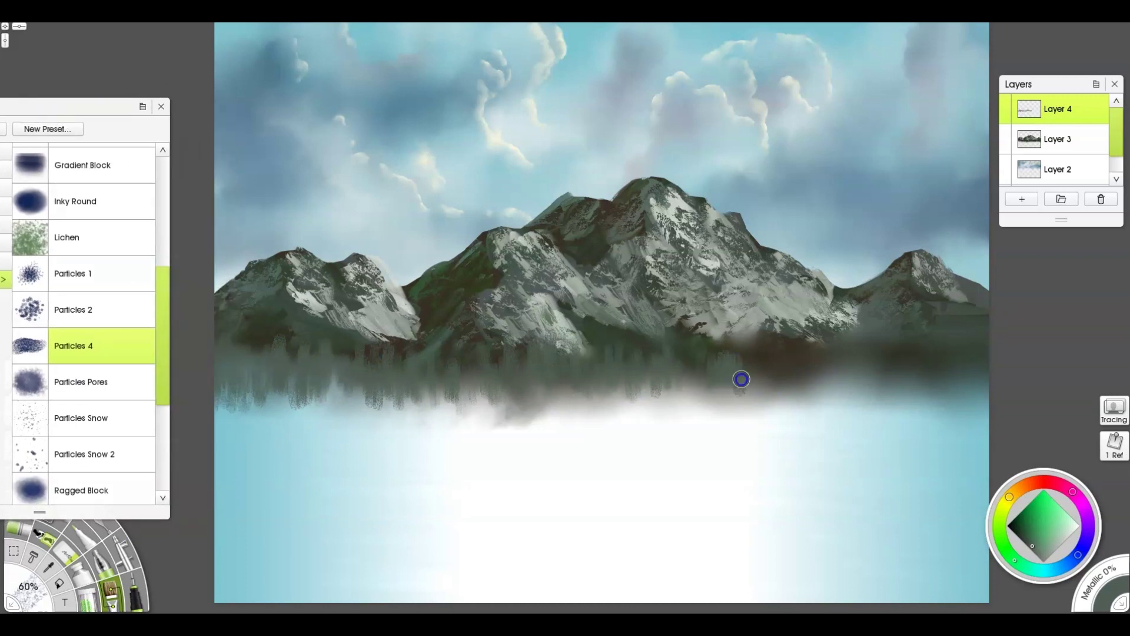
{"action": "mouse_move", "coordinate": [783, 378]}
{"action": "left_mouse_down"}
{"action": "mouse_move", "coordinate": [945, 371]}
{"action": "mouse_move", "coordinate": [953, 334]}
{"action": "mouse_move", "coordinate": [825, 370]}
{"action": "mouse_move", "coordinate": [694, 346]}
{"action": "mouse_move", "coordinate": [615, 370]}
{"action": "left_mouse_up"}
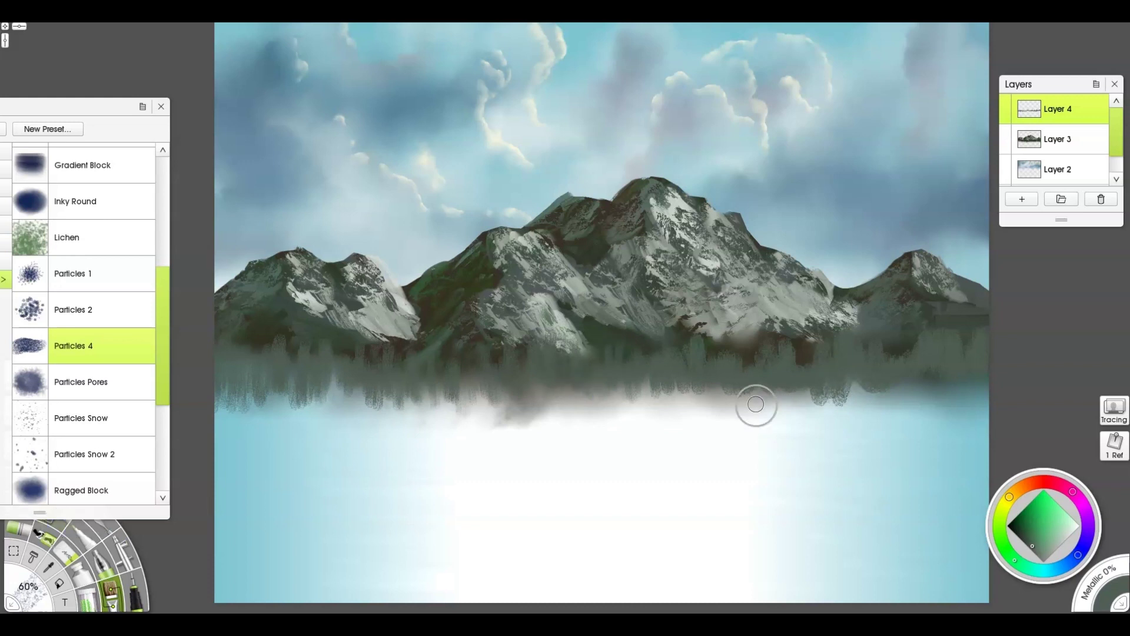
{"action": "left_click_drag", "start_coordinate": [792, 383], "coordinate": [633, 389]}
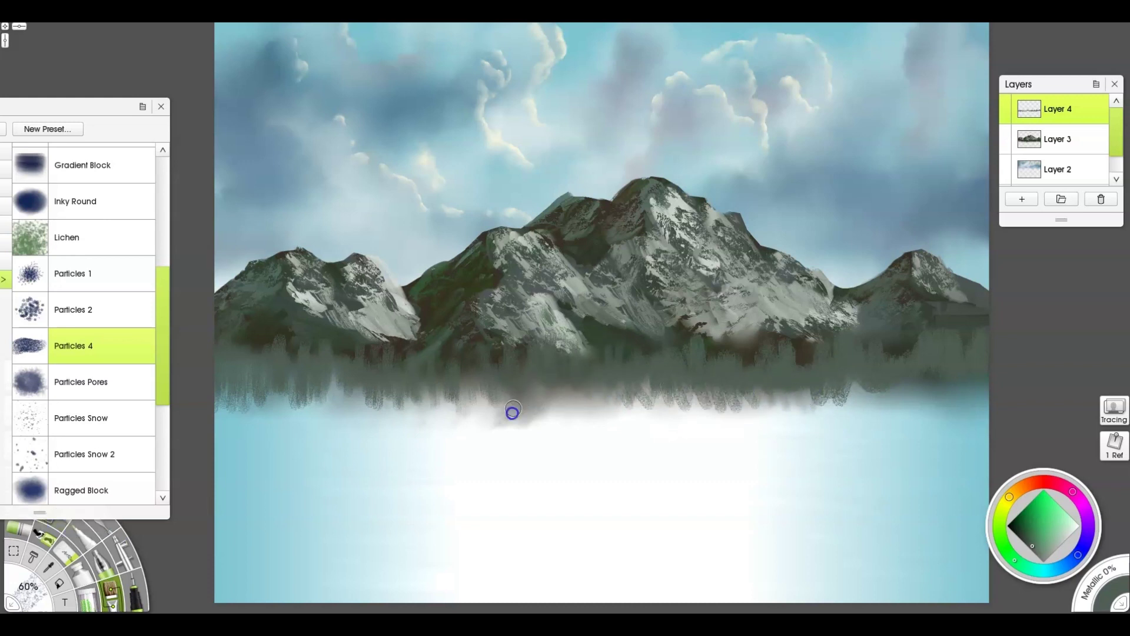
- Soften the lower edge of the tree line with the Instant Blur palette knife at 171% size
{"action": "left_click", "coordinate": [5, 152]}
{"action": "left_click", "coordinate": [74, 449]}
{"action": "left_click_drag", "start_coordinate": [676, 467], "coordinate": [518, 478], "text": "shift"}
{"action": "mouse_move", "coordinate": [717, 398]}
{"action": "left_mouse_down"}
{"action": "mouse_move", "coordinate": [770, 410]}
{"action": "mouse_move", "coordinate": [871, 385]}
{"action": "left_mouse_up"}
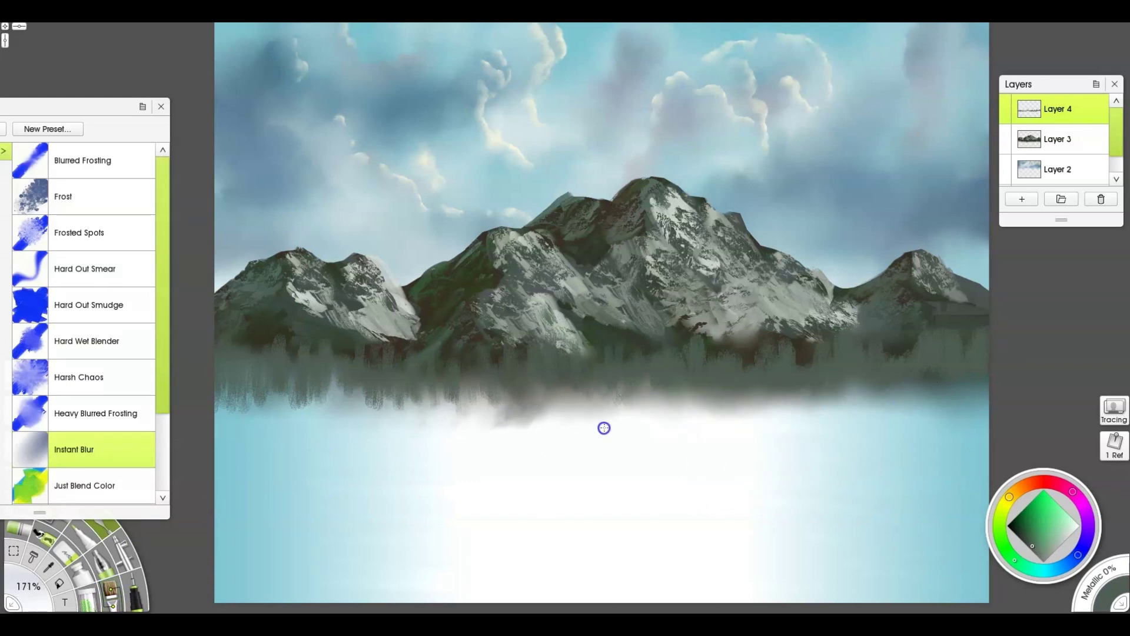
{"action": "mouse_move", "coordinate": [338, 412]}
{"action": "left_mouse_down"}
{"action": "mouse_move", "coordinate": [271, 409]}
{"action": "mouse_move", "coordinate": [197, 415]}
{"action": "left_mouse_up"}
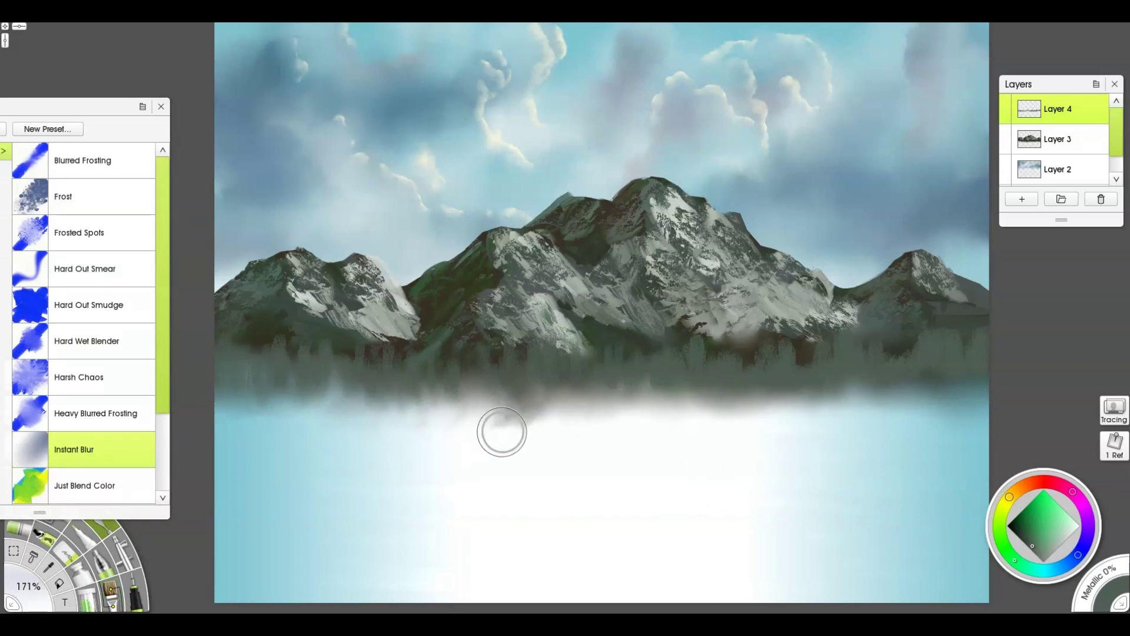
- Sample a dark green from the mountain base and partly erase the upper part of the grey-green tree line
{"action": "left_click", "coordinate": [595, 348], "text": "alt"}
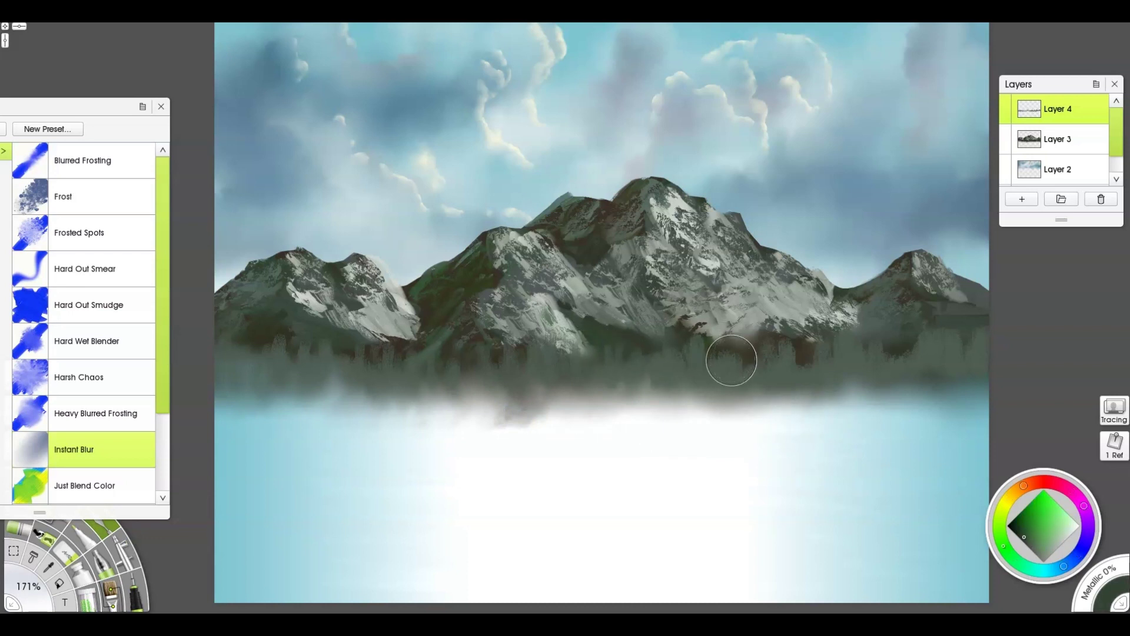
{"action": "key", "text": "e"}
{"action": "mouse_move", "coordinate": [844, 349]}
{"action": "left_mouse_down"}
{"action": "mouse_move", "coordinate": [835, 393]}
{"action": "mouse_move", "coordinate": [877, 332]}
{"action": "mouse_move", "coordinate": [909, 350]}
{"action": "mouse_move", "coordinate": [960, 324]}
{"action": "mouse_move", "coordinate": [771, 360]}
{"action": "mouse_move", "coordinate": [752, 383]}
{"action": "mouse_move", "coordinate": [696, 346]}
{"action": "mouse_move", "coordinate": [630, 365]}
{"action": "mouse_move", "coordinate": [655, 364]}
{"action": "mouse_move", "coordinate": [356, 347]}
{"action": "left_mouse_up"}
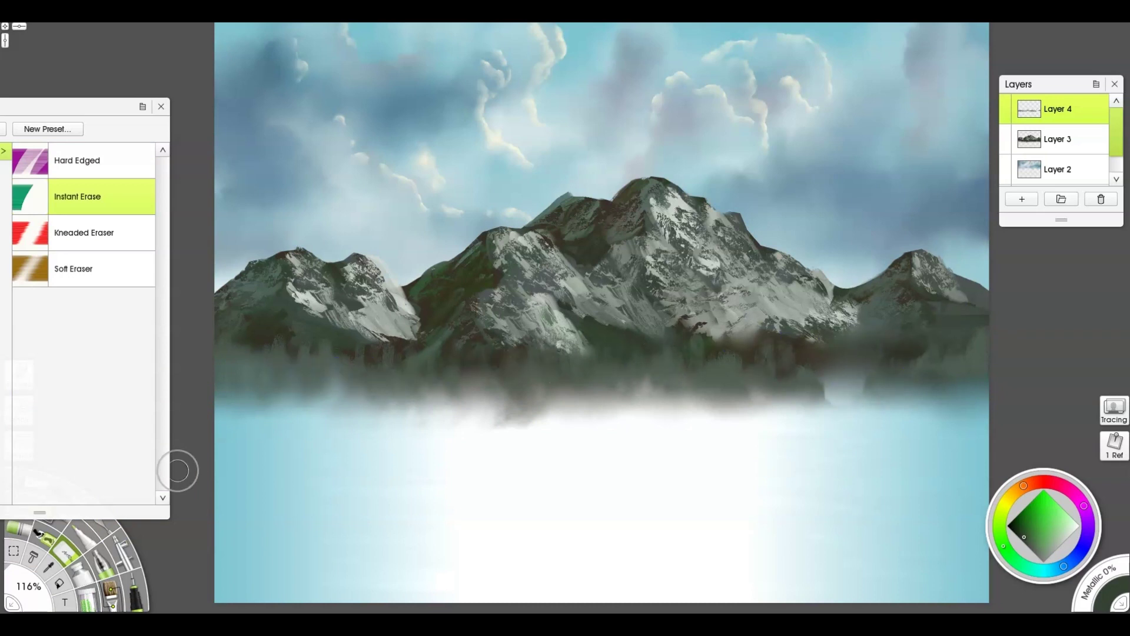
- Paint a darker green row of trees along the shoreline from the left canvas edge to beneath the highest mountain's right slope
{"action": "key", "text": "b"}
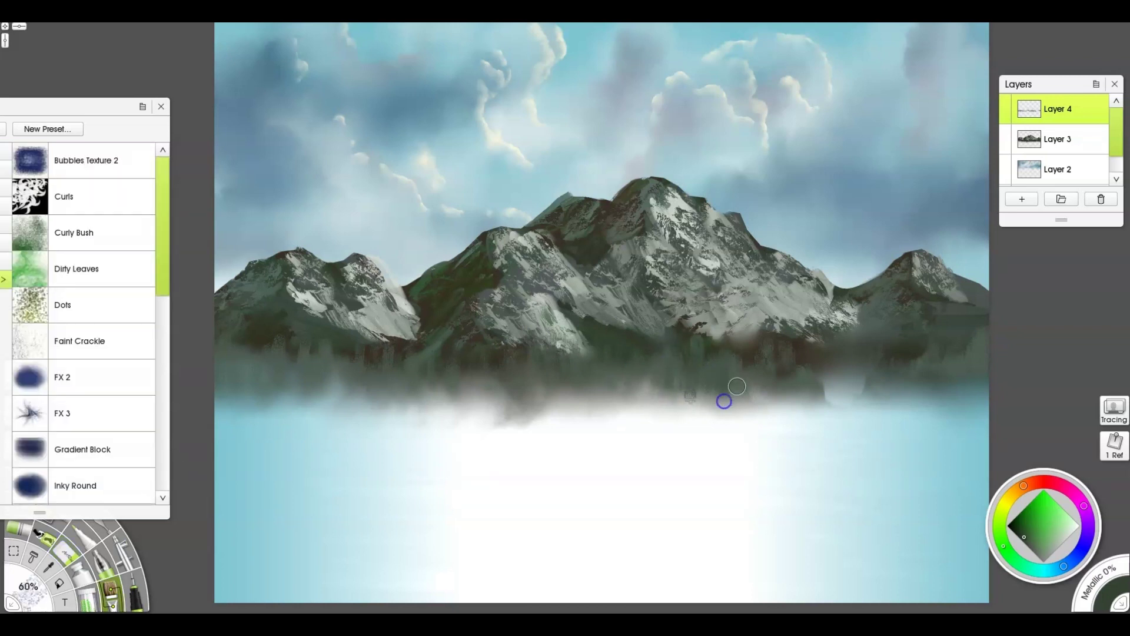
{"action": "mouse_move", "coordinate": [757, 399]}
{"action": "left_mouse_down"}
{"action": "mouse_move", "coordinate": [547, 409]}
{"action": "mouse_move", "coordinate": [519, 379]}
{"action": "mouse_move", "coordinate": [548, 433]}
{"action": "mouse_move", "coordinate": [555, 394]}
{"action": "mouse_move", "coordinate": [580, 422]}
{"action": "mouse_move", "coordinate": [603, 383]}
{"action": "mouse_move", "coordinate": [643, 407]}
{"action": "mouse_move", "coordinate": [663, 396]}
{"action": "mouse_move", "coordinate": [744, 418]}
{"action": "mouse_move", "coordinate": [806, 406]}
{"action": "left_mouse_up"}
{"action": "mouse_move", "coordinate": [512, 389]}
{"action": "left_mouse_down"}
{"action": "mouse_move", "coordinate": [446, 421]}
{"action": "mouse_move", "coordinate": [459, 378]}
{"action": "mouse_move", "coordinate": [441, 414]}
{"action": "mouse_move", "coordinate": [403, 406]}
{"action": "mouse_move", "coordinate": [403, 430]}
{"action": "mouse_move", "coordinate": [390, 398]}
{"action": "mouse_move", "coordinate": [346, 410]}
{"action": "mouse_move", "coordinate": [336, 368]}
{"action": "mouse_move", "coordinate": [209, 373]}
{"action": "mouse_move", "coordinate": [191, 433]}
{"action": "mouse_move", "coordinate": [243, 391]}
{"action": "mouse_move", "coordinate": [276, 385]}
{"action": "left_mouse_up"}
{"action": "mouse_move", "coordinate": [570, 407]}
{"action": "left_mouse_down"}
{"action": "mouse_move", "coordinate": [613, 416]}
{"action": "mouse_move", "coordinate": [639, 401]}
{"action": "mouse_move", "coordinate": [541, 370]}
{"action": "mouse_move", "coordinate": [482, 385]}
{"action": "mouse_move", "coordinate": [580, 389]}
{"action": "left_mouse_up"}
{"action": "mouse_move", "coordinate": [690, 395]}
{"action": "left_mouse_down"}
{"action": "mouse_move", "coordinate": [736, 406]}
{"action": "mouse_move", "coordinate": [816, 393]}
{"action": "left_mouse_up"}
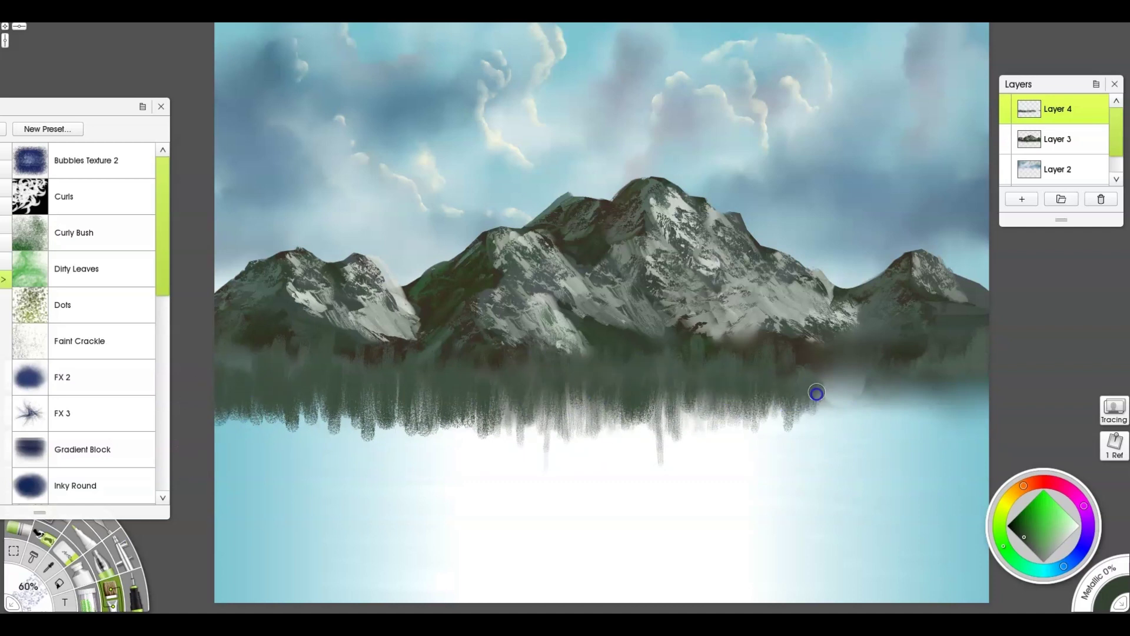
- Smudge the dark trees' lower edge beneath the middle ridge with the Hard Out Smudge palette knife at 50% size
{"action": "key", "text": "k"}
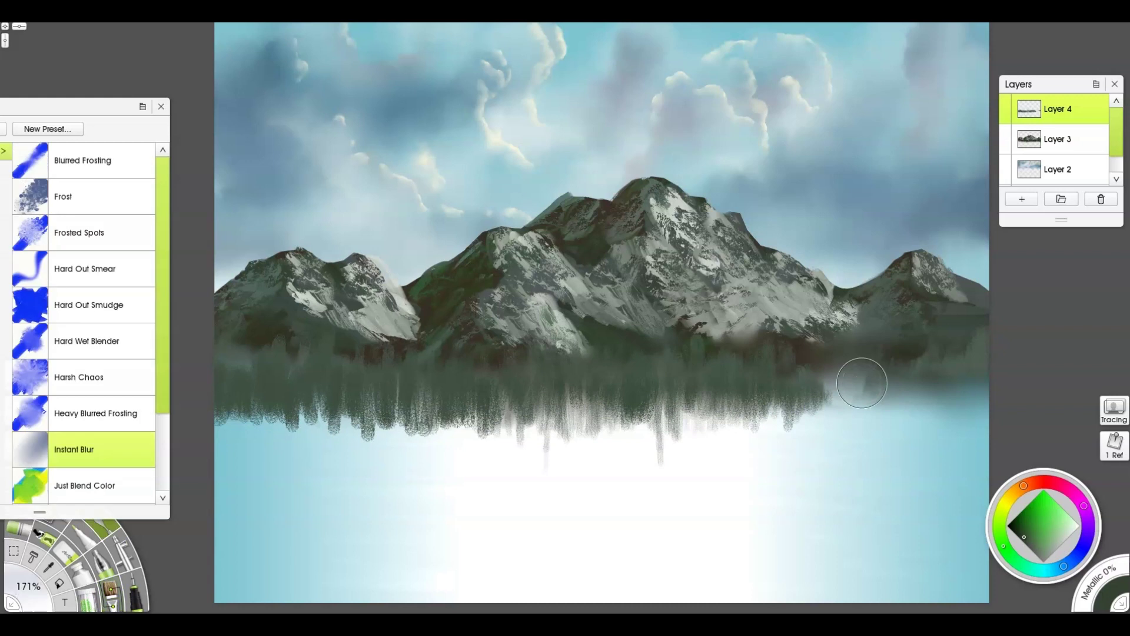
{"action": "left_click", "coordinate": [87, 350]}
{"action": "left_click", "coordinate": [97, 305]}
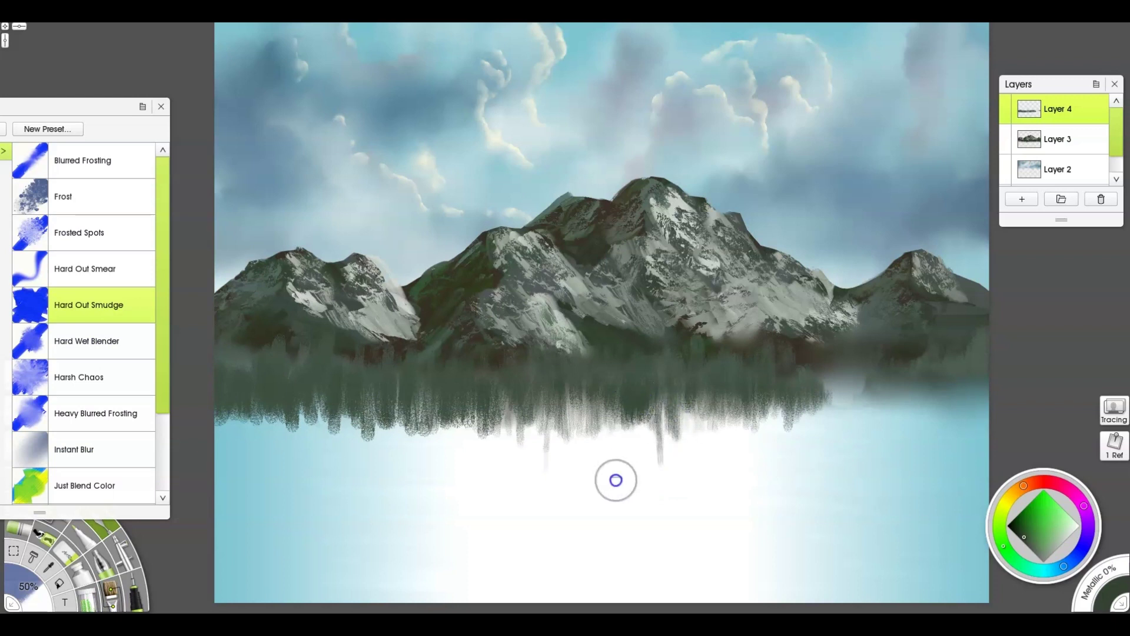
{"action": "left_click", "coordinate": [160, 106]}
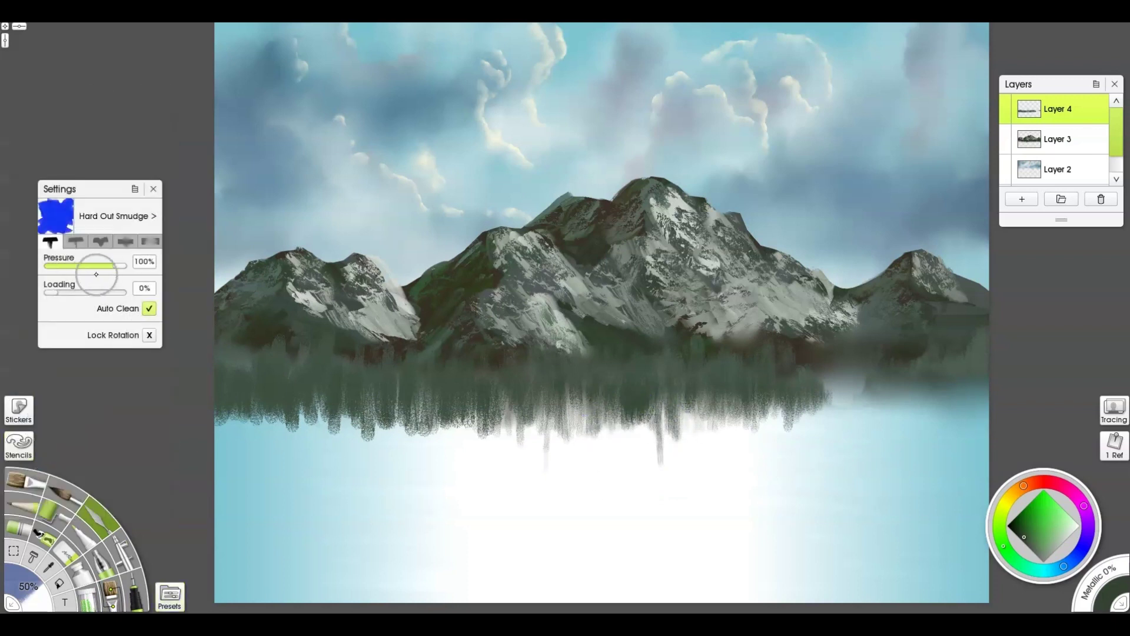
{"action": "left_click_drag", "start_coordinate": [58, 291], "coordinate": [62, 291]}
{"action": "mouse_move", "coordinate": [523, 415]}
{"action": "left_mouse_down"}
{"action": "mouse_move", "coordinate": [484, 443]}
{"action": "mouse_move", "coordinate": [458, 374]}
{"action": "mouse_move", "coordinate": [562, 397]}
{"action": "mouse_move", "coordinate": [556, 436]}
{"action": "left_mouse_up"}
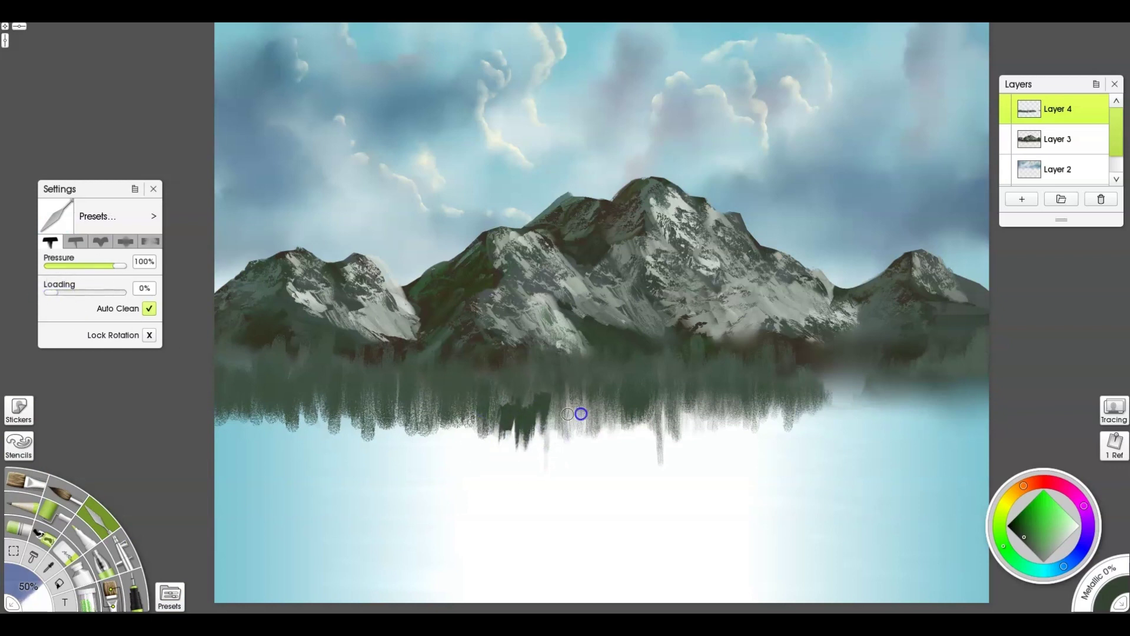
- Smudge the dark tree line's lower edge from the left ridge to beneath the highest mountain with the palette knife at 117% size
{"action": "left_click_drag", "start_coordinate": [463, 474], "coordinate": [568, 448], "text": "shift"}
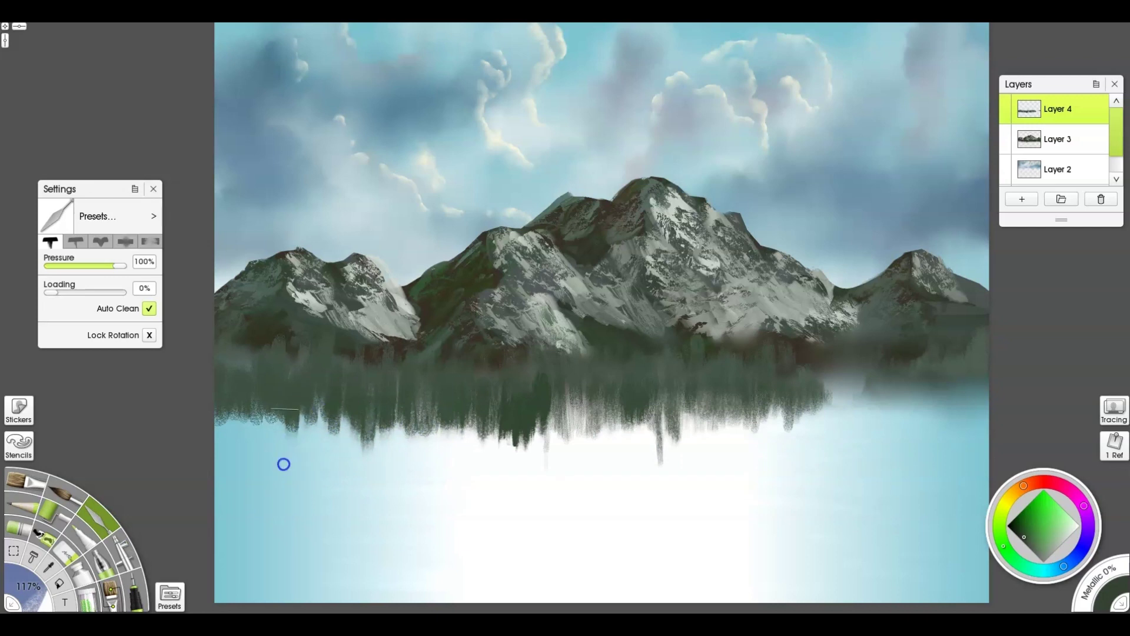
{"action": "left_click_drag", "start_coordinate": [265, 403], "coordinate": [287, 426]}
{"action": "left_click_drag", "start_coordinate": [347, 400], "coordinate": [369, 436]}
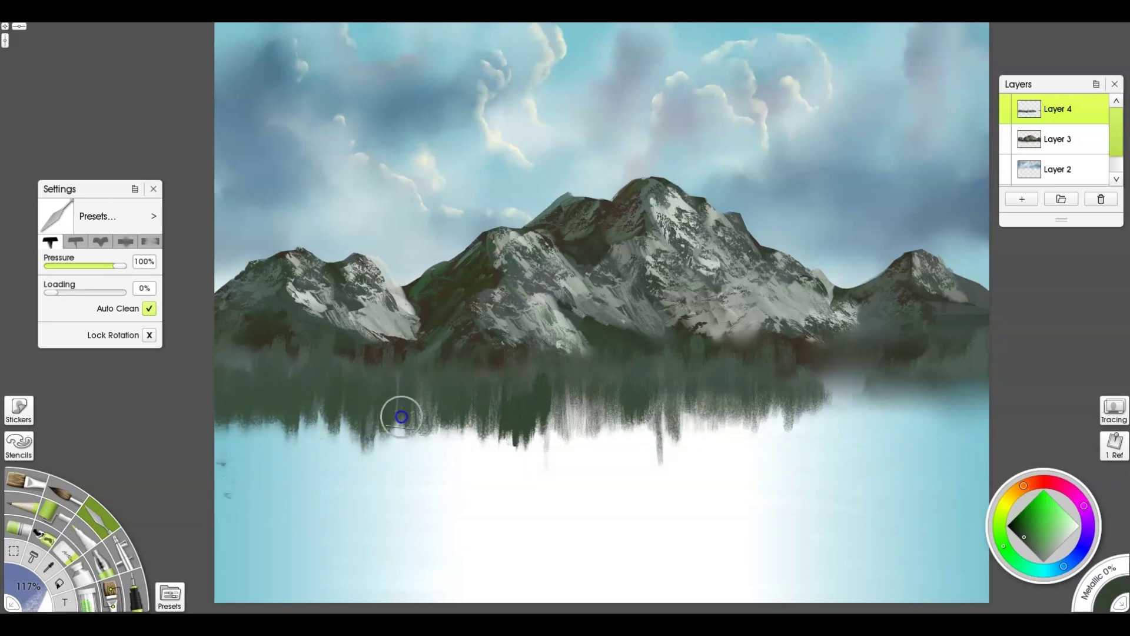
{"action": "left_click_drag", "start_coordinate": [438, 412], "coordinate": [456, 452]}
{"action": "left_click_drag", "start_coordinate": [558, 396], "coordinate": [562, 430]}
{"action": "left_click_drag", "start_coordinate": [611, 379], "coordinate": [719, 462]}
{"action": "left_click_drag", "start_coordinate": [798, 419], "coordinate": [792, 452]}
{"action": "mouse_move", "coordinate": [765, 410]}
{"action": "left_mouse_down"}
{"action": "mouse_move", "coordinate": [739, 435]}
{"action": "mouse_move", "coordinate": [679, 453]}
{"action": "left_mouse_up"}
{"action": "left_click_drag", "start_coordinate": [659, 400], "coordinate": [661, 445]}
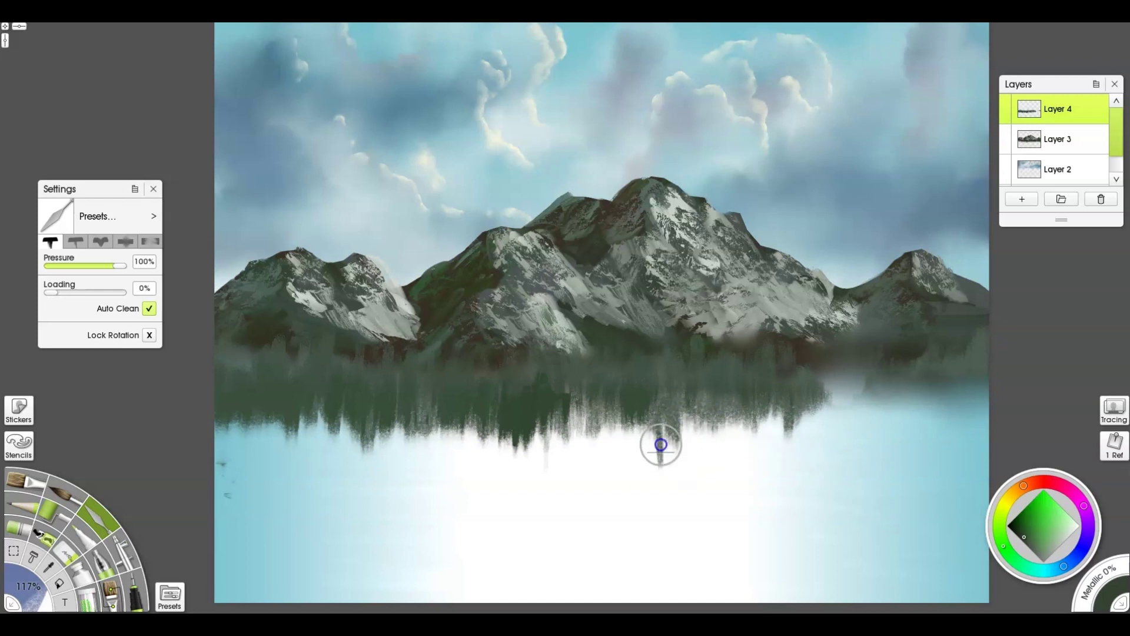
{"action": "key", "text": "shift"}
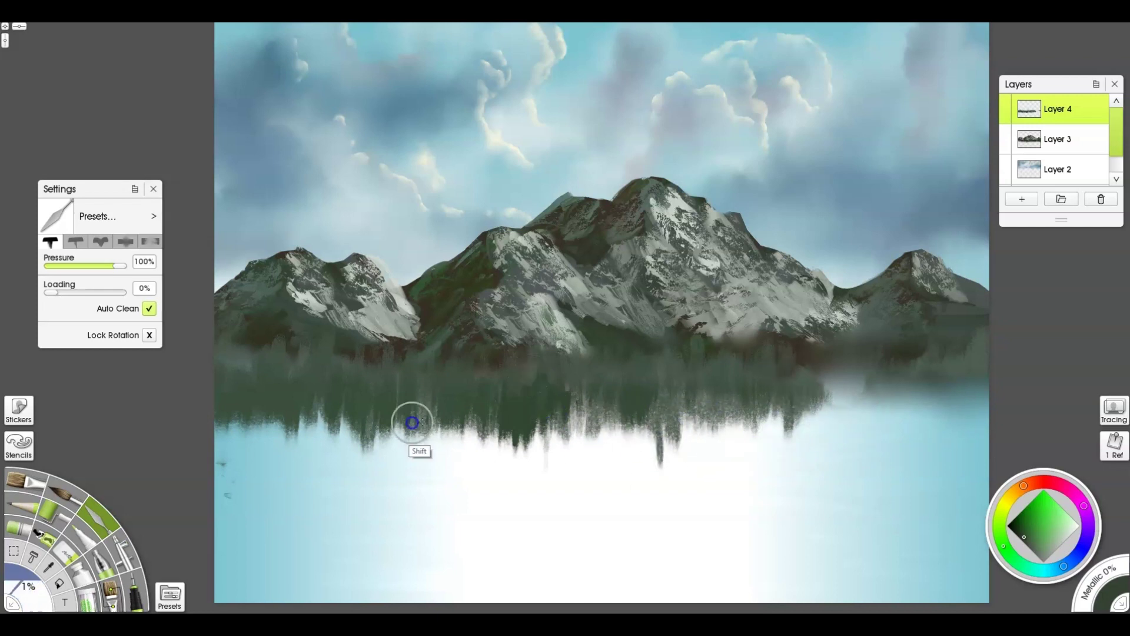
- Blend the tree line's lower edge along the shoreline with the Just Blend Color palette knife at 50% size
{"action": "left_click", "coordinate": [170, 597]}
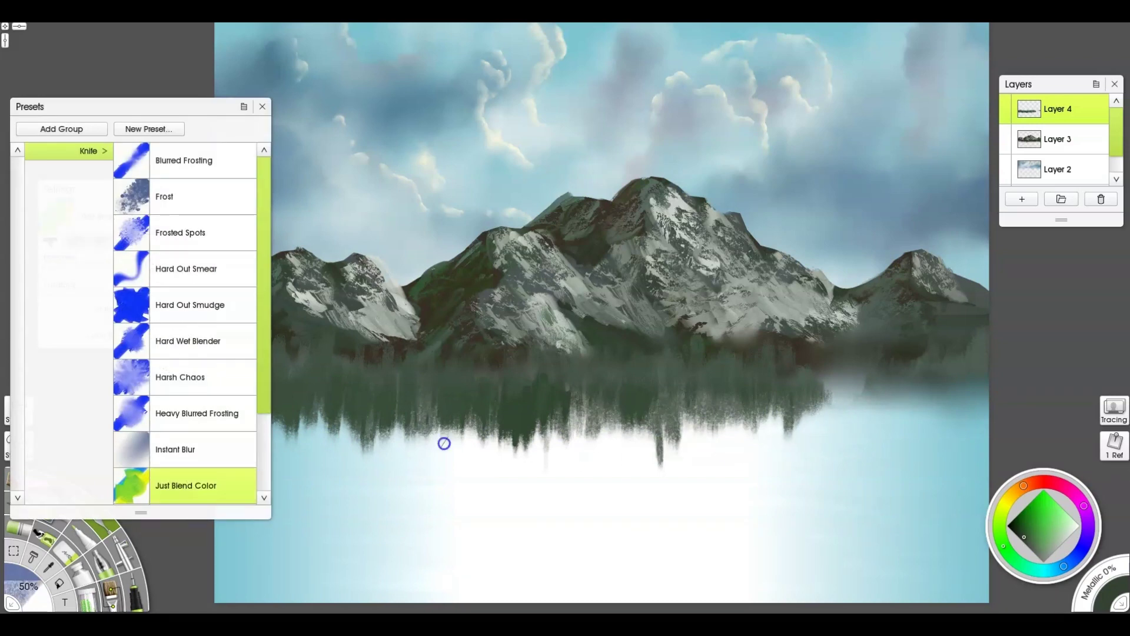
{"action": "left_click_drag", "start_coordinate": [850, 417], "coordinate": [270, 416]}
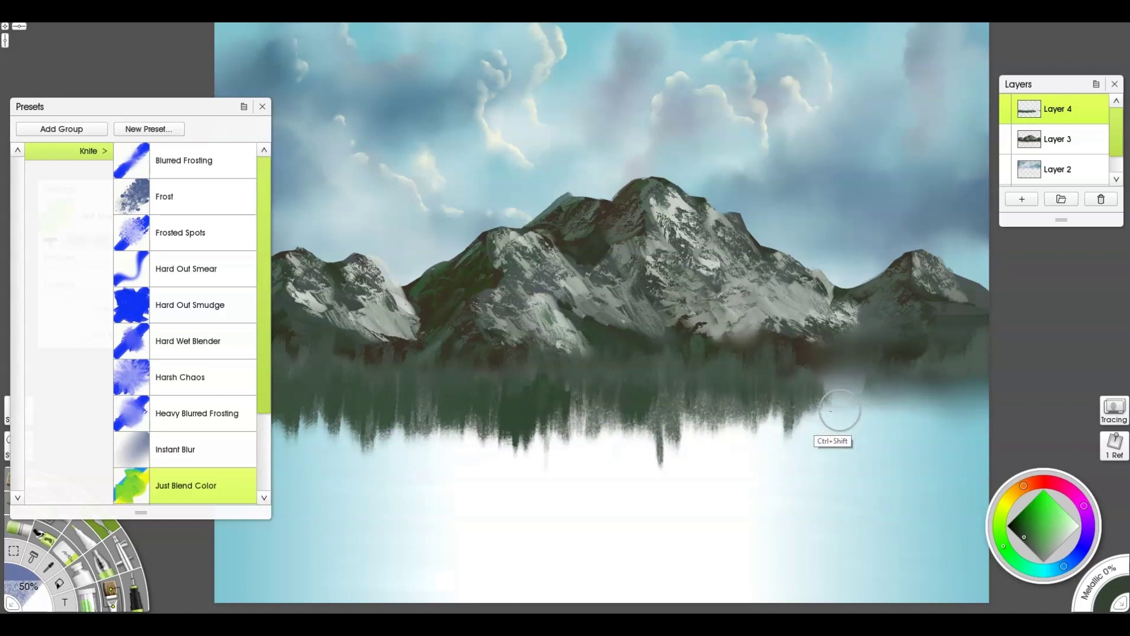
{"action": "left_click", "coordinate": [262, 106]}
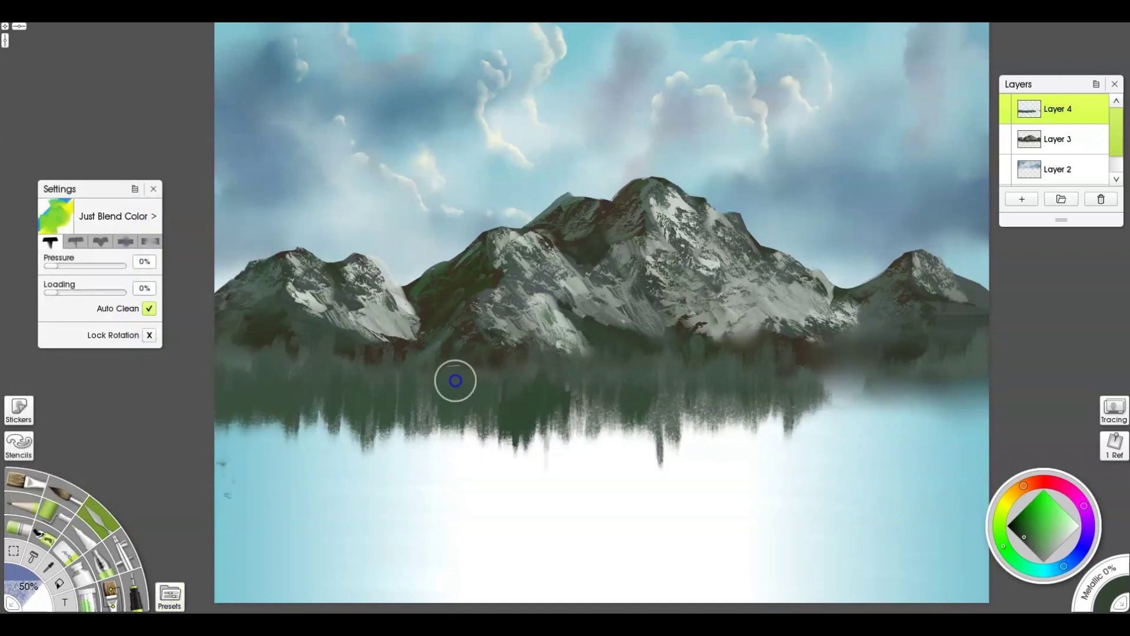
- Switch to the Everlasting Oil brush and choose a darker green as the paint colour
{"action": "key", "text": "e"}
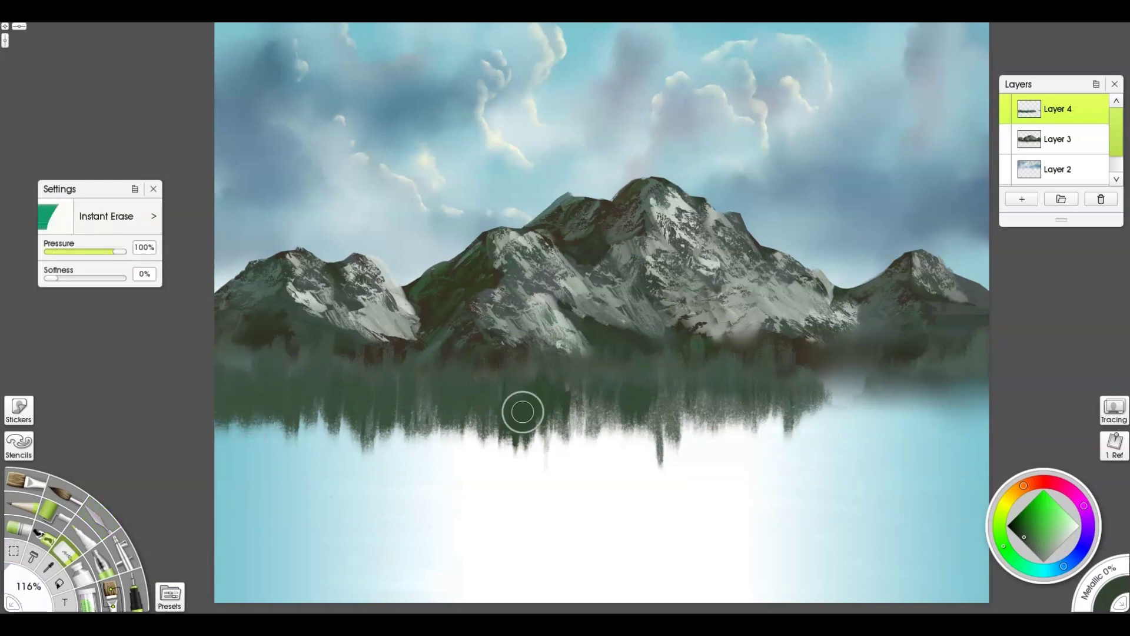
{"action": "key", "text": "o"}
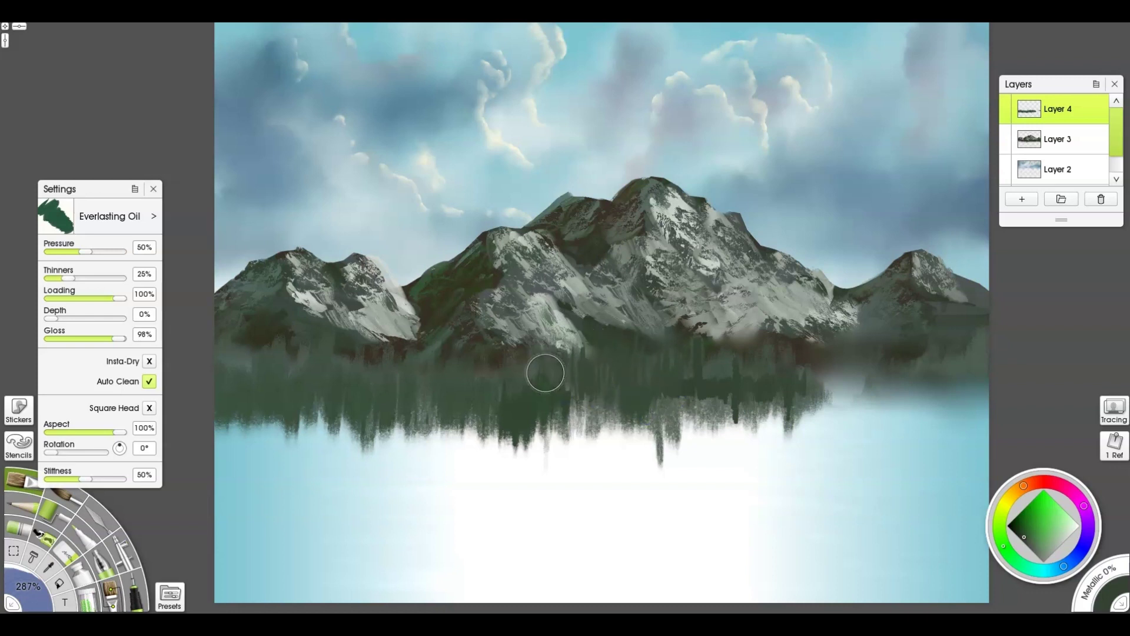
{"action": "left_click", "coordinate": [1018, 525]}
{"action": "left_click", "coordinate": [170, 595]}
{"action": "left_click", "coordinate": [44, 535]}
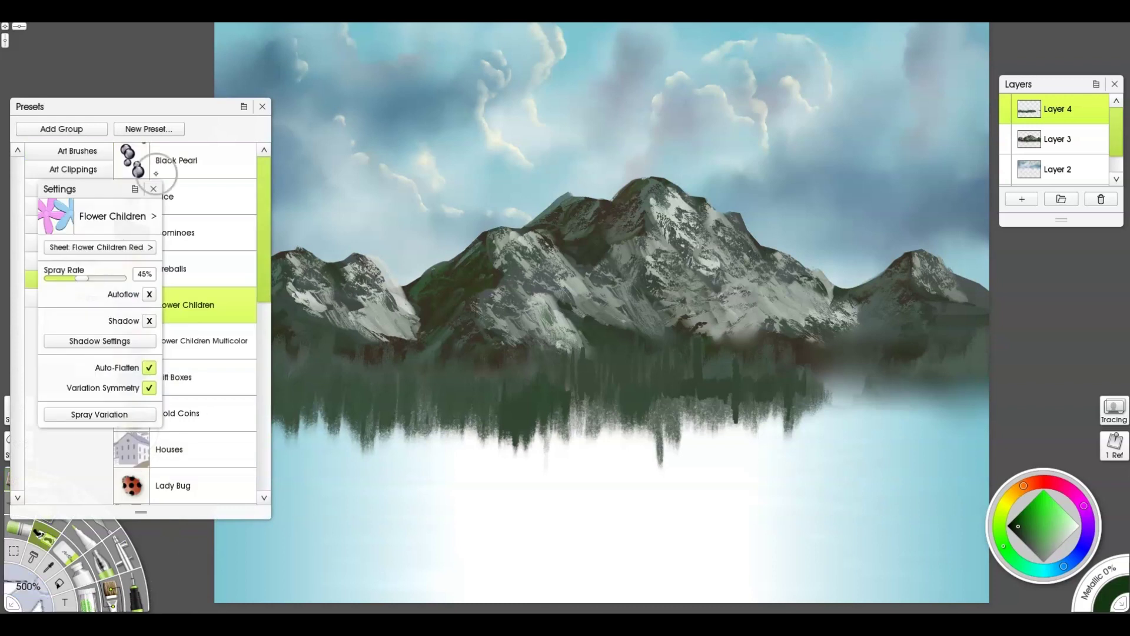
{"action": "left_click", "coordinate": [262, 106]}
- Add the tree-stencil-2 and OT Tree 2 nature stencils, park the group beside the canvas and fit the single tree below the middle ridge
{"action": "left_click", "coordinate": [17, 446]}
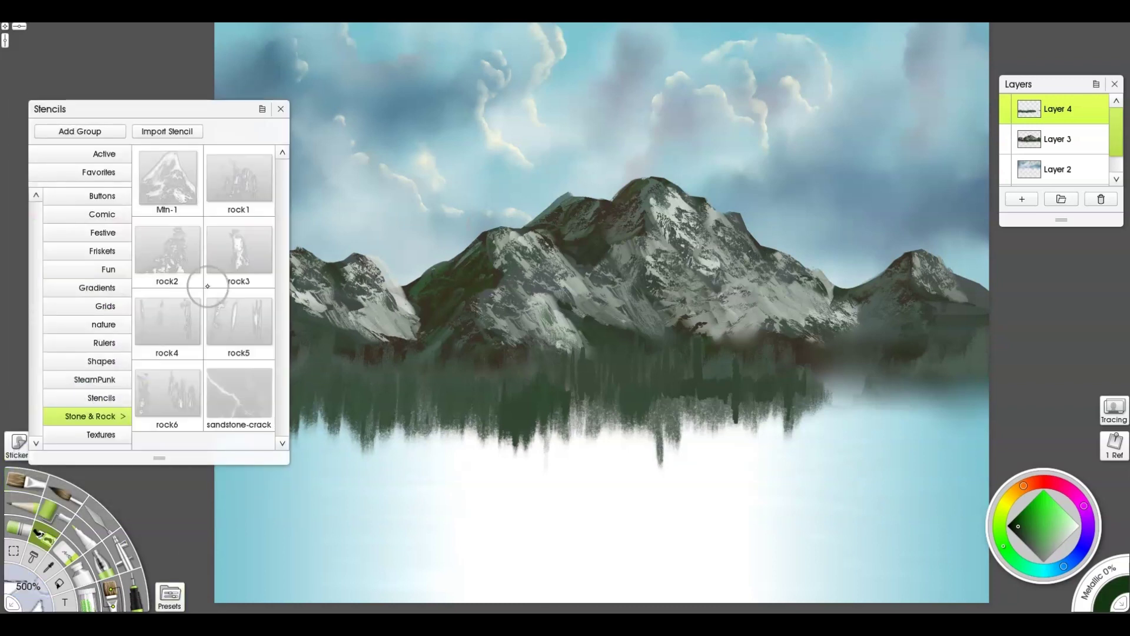
{"action": "left_click", "coordinate": [112, 325]}
{"action": "left_click", "coordinate": [236, 336]}
{"action": "left_click", "coordinate": [170, 272]}
{"action": "left_click_drag", "start_coordinate": [903, 398], "coordinate": [1080, 352]}
{"action": "left_click_drag", "start_coordinate": [834, 548], "coordinate": [689, 313]}
{"action": "left_click_drag", "start_coordinate": [710, 352], "coordinate": [641, 417]}
{"action": "mouse_move", "coordinate": [664, 380]}
{"action": "left_mouse_down"}
{"action": "mouse_move", "coordinate": [639, 388]}
{"action": "mouse_move", "coordinate": [571, 345]}
{"action": "mouse_move", "coordinate": [542, 408]}
{"action": "mouse_move", "coordinate": [551, 407]}
{"action": "mouse_move", "coordinate": [530, 343]}
{"action": "mouse_move", "coordinate": [479, 384]}
{"action": "mouse_move", "coordinate": [455, 369]}
{"action": "left_mouse_up"}
- Paint two small dark green conifers through the single-tree stencil below the middle ridge with the Everlasting Oil brush at 170% size
{"action": "key", "text": "b"}
{"action": "left_click_drag", "start_coordinate": [519, 329], "coordinate": [517, 360]}
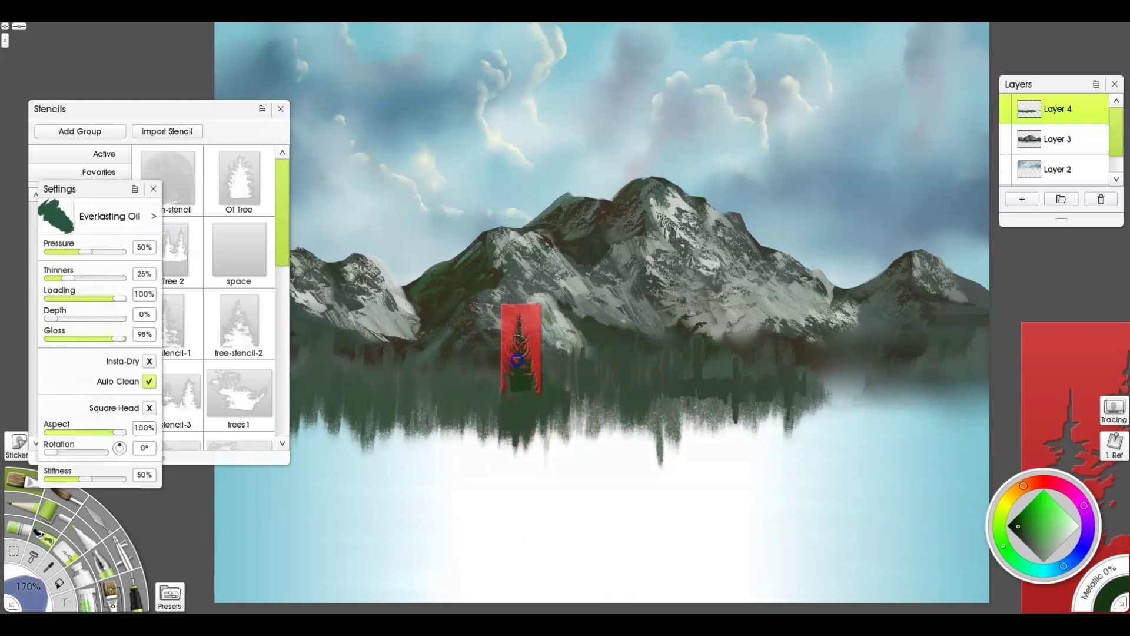
{"action": "left_click", "coordinate": [1011, 524]}
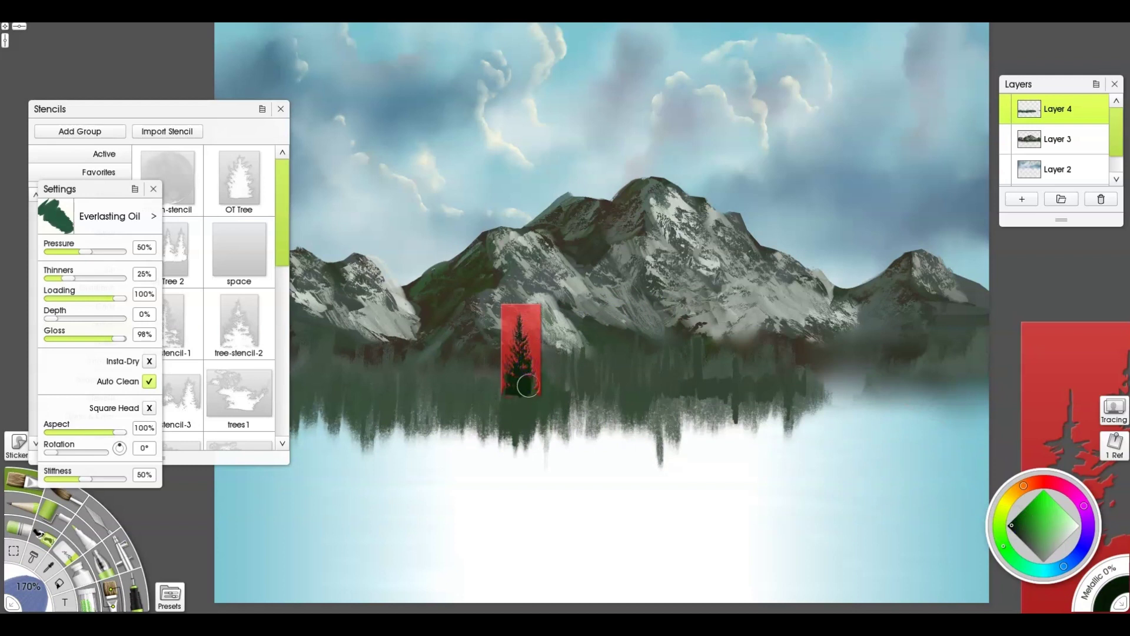
{"action": "mouse_move", "coordinate": [540, 339]}
{"action": "left_mouse_down"}
{"action": "mouse_move", "coordinate": [637, 425]}
{"action": "mouse_move", "coordinate": [543, 384]}
{"action": "left_mouse_up"}
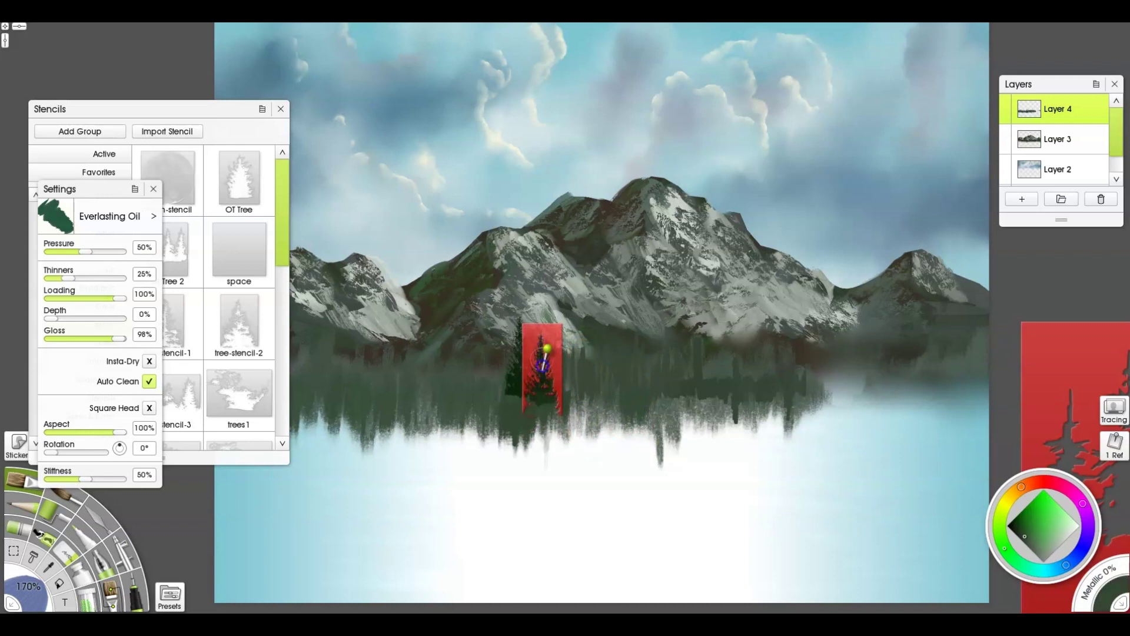
{"action": "mouse_move", "coordinate": [551, 384]}
{"action": "left_mouse_down"}
{"action": "mouse_move", "coordinate": [492, 358]}
{"action": "mouse_move", "coordinate": [561, 412]}
{"action": "mouse_move", "coordinate": [602, 364]}
{"action": "mouse_move", "coordinate": [660, 336]}
{"action": "mouse_move", "coordinate": [569, 353]}
{"action": "left_mouse_up"}
{"action": "left_click_drag", "start_coordinate": [671, 359], "coordinate": [548, 504]}
- Flip the OT Tree 2 stencil upside down and paint inverted trees along the shoreline beneath the highest mountain
{"action": "left_click_drag", "start_coordinate": [1045, 360], "coordinate": [637, 295]}
{"action": "mouse_move", "coordinate": [769, 308]}
{"action": "left_mouse_down"}
{"action": "mouse_move", "coordinate": [725, 460]}
{"action": "mouse_move", "coordinate": [712, 362]}
{"action": "mouse_move", "coordinate": [689, 389]}
{"action": "mouse_move", "coordinate": [786, 409]}
{"action": "mouse_move", "coordinate": [677, 405]}
{"action": "mouse_move", "coordinate": [771, 428]}
{"action": "left_mouse_up"}
{"action": "right_click", "coordinate": [711, 426]}
{"action": "left_click", "coordinate": [760, 317]}
{"action": "left_click_drag", "start_coordinate": [749, 436], "coordinate": [655, 530]}
- Blend the inverted trees into the tree line with the Just Blend Color knife, try the Instant Erase eraser and undo the last stroke
{"action": "key", "text": "k"}
{"action": "mouse_move", "coordinate": [743, 411]}
{"action": "left_mouse_down"}
{"action": "mouse_move", "coordinate": [724, 427]}
{"action": "mouse_move", "coordinate": [733, 387]}
{"action": "left_mouse_up"}
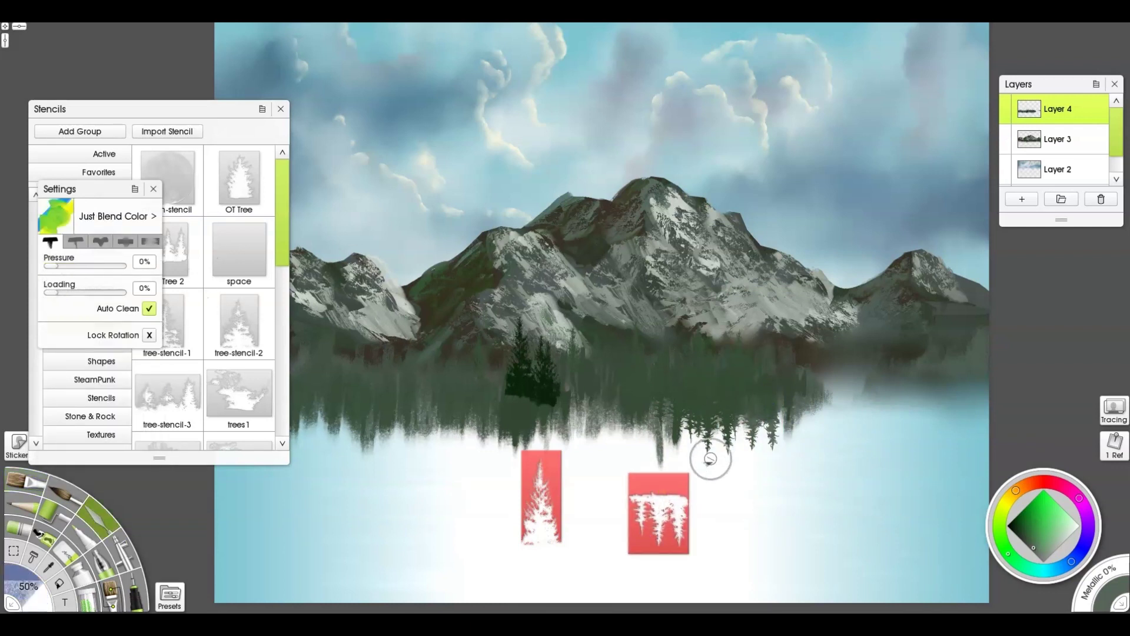
{"action": "key", "text": "e"}
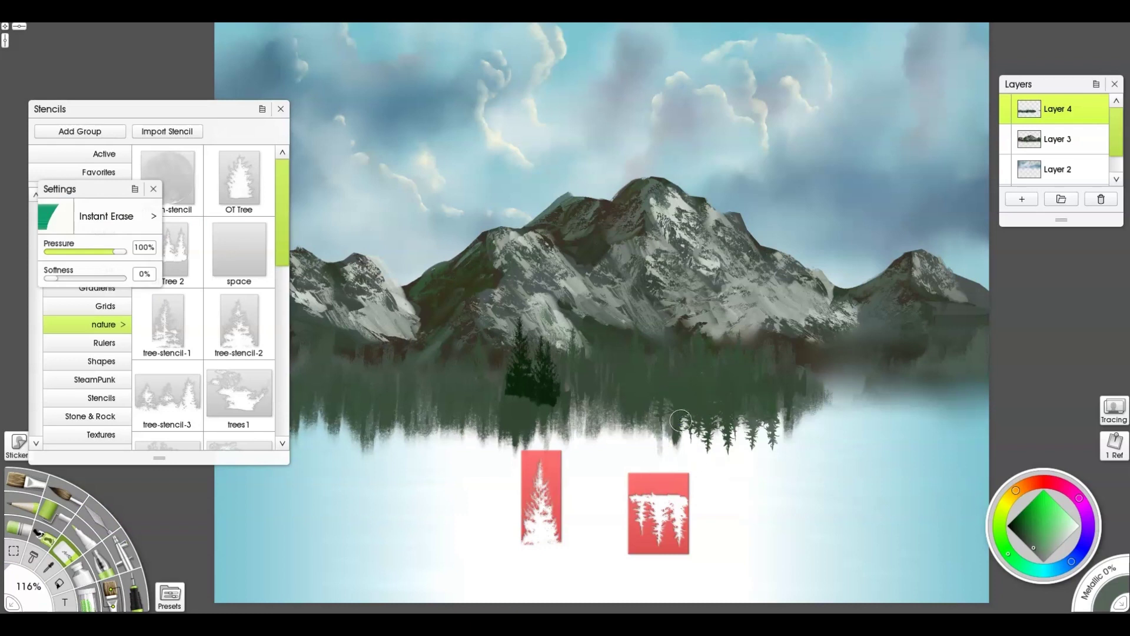
{"action": "key", "text": "ctrl+z"}
- Choose the Heavy Blurred Frosting preset for the palette knife
{"action": "key", "text": "k"}
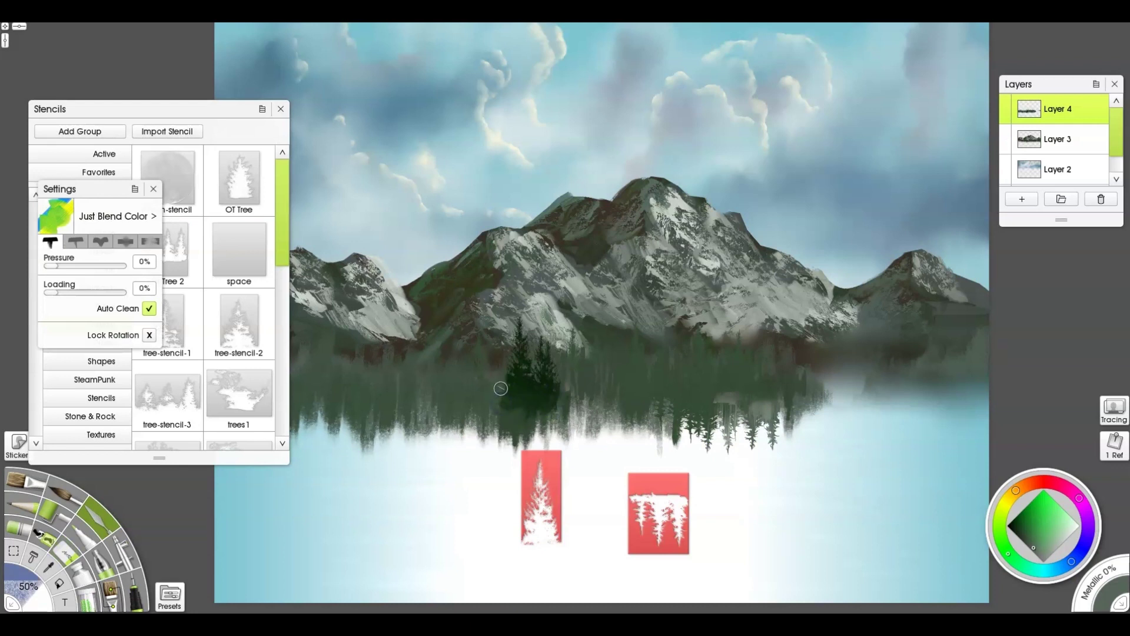
{"action": "left_click", "coordinate": [169, 595]}
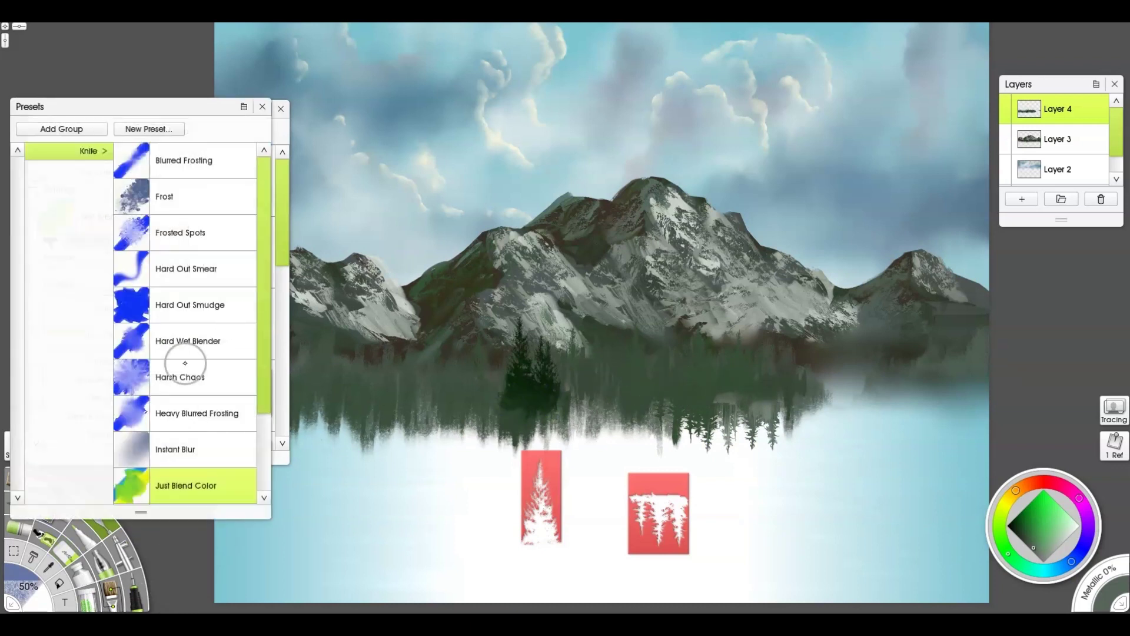
{"action": "left_click", "coordinate": [187, 418]}
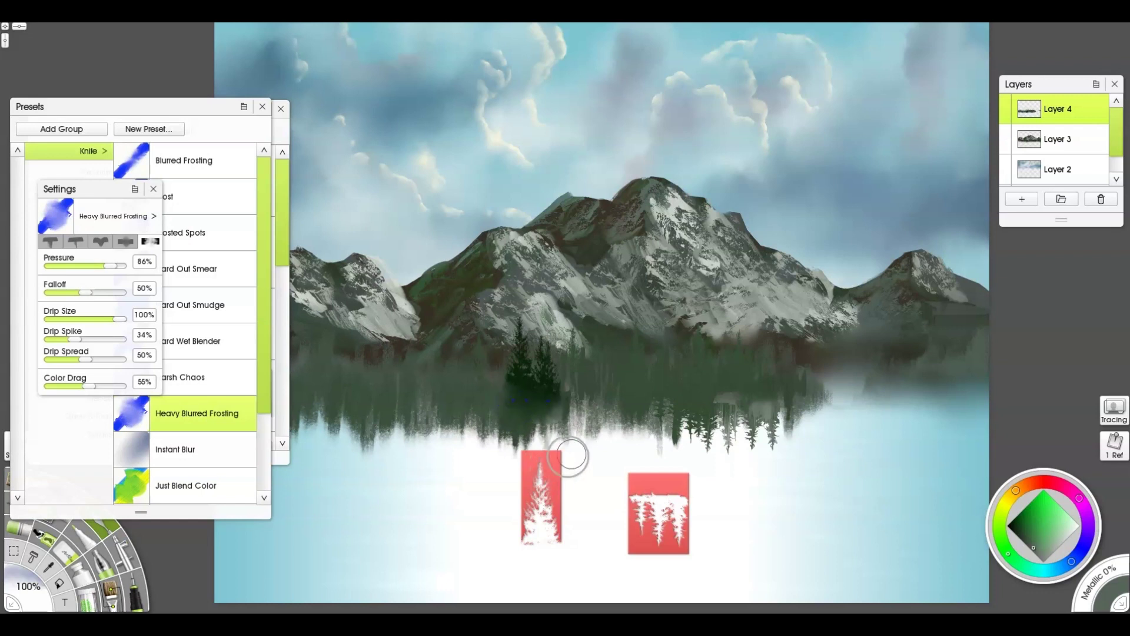
- Enlarge the single-tree stencil beside the left ridge and paint a bigger conifer in dark green sampled from the small conifers
{"action": "mouse_move", "coordinate": [547, 470]}
{"action": "left_mouse_down"}
{"action": "mouse_move", "coordinate": [466, 366]}
{"action": "mouse_move", "coordinate": [394, 313]}
{"action": "mouse_move", "coordinate": [424, 353]}
{"action": "left_mouse_up"}
{"action": "mouse_move", "coordinate": [394, 313]}
{"action": "left_mouse_down"}
{"action": "mouse_move", "coordinate": [403, 333]}
{"action": "mouse_move", "coordinate": [388, 343]}
{"action": "mouse_move", "coordinate": [412, 380]}
{"action": "mouse_move", "coordinate": [377, 352]}
{"action": "mouse_move", "coordinate": [421, 398]}
{"action": "left_mouse_up"}
{"action": "key", "text": "b"}
{"action": "left_click", "coordinate": [509, 376], "text": "alt"}
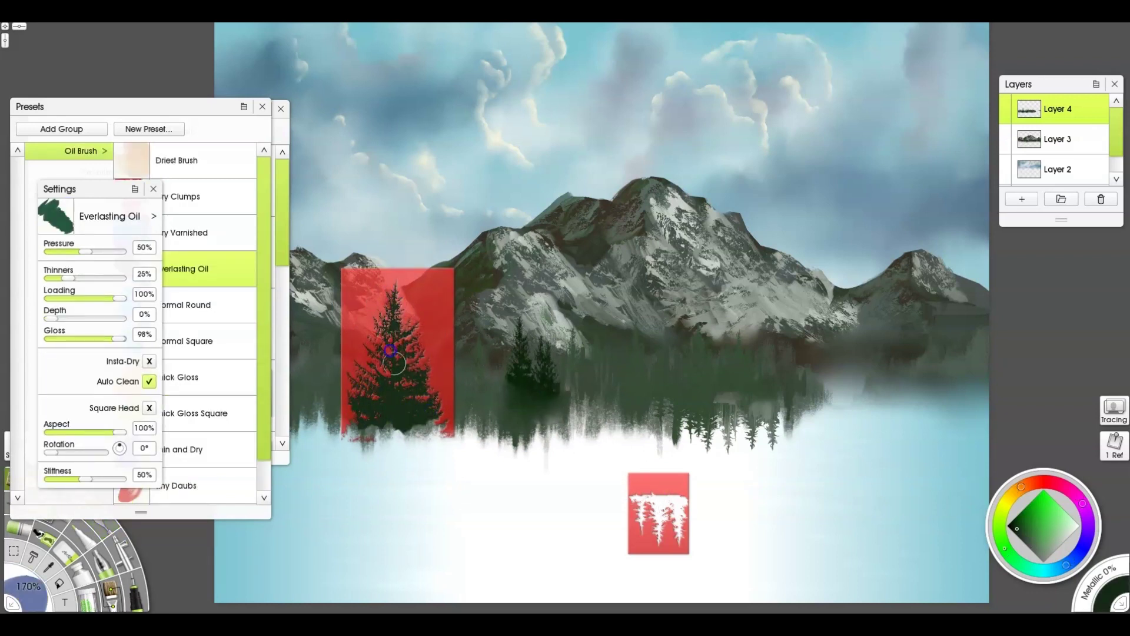
- Soften the bigger conifer's base with the Heavy Blurred Frosting knife at 100% size and move the stencil off the tree
{"action": "key", "text": "k"}
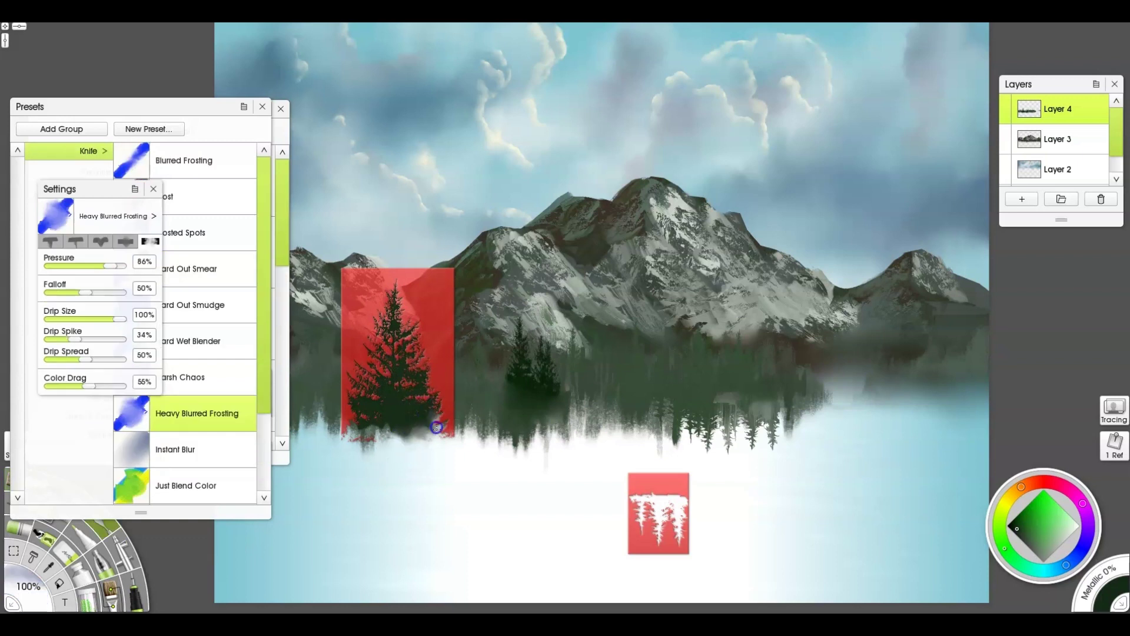
{"action": "left_click_drag", "start_coordinate": [402, 332], "coordinate": [598, 283]}
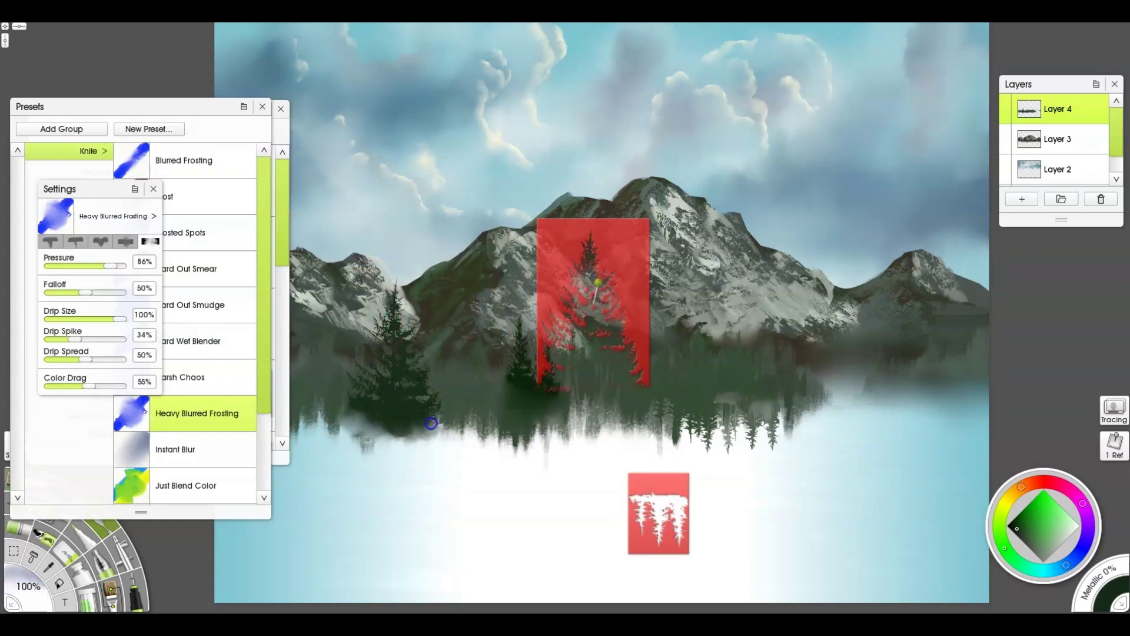
{"action": "left_click_drag", "start_coordinate": [616, 258], "coordinate": [592, 353]}
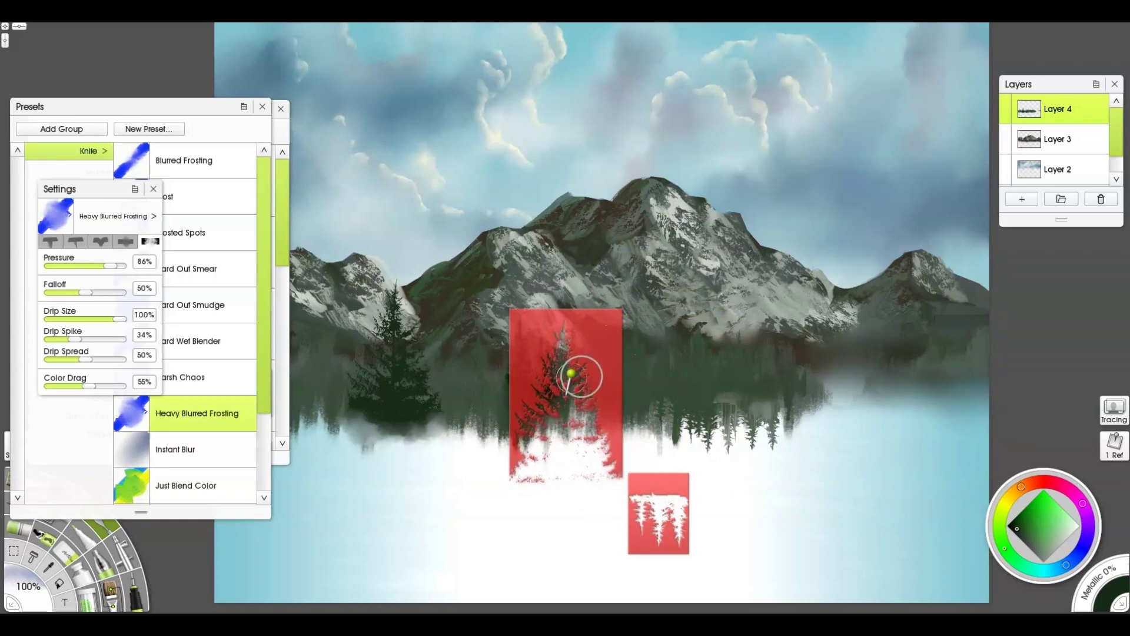
- Add the OT Tree stencil and position both single-tree stencils at large size over the canvas's left edge
{"action": "left_click", "coordinate": [263, 106]}
{"action": "left_click", "coordinate": [247, 180]}
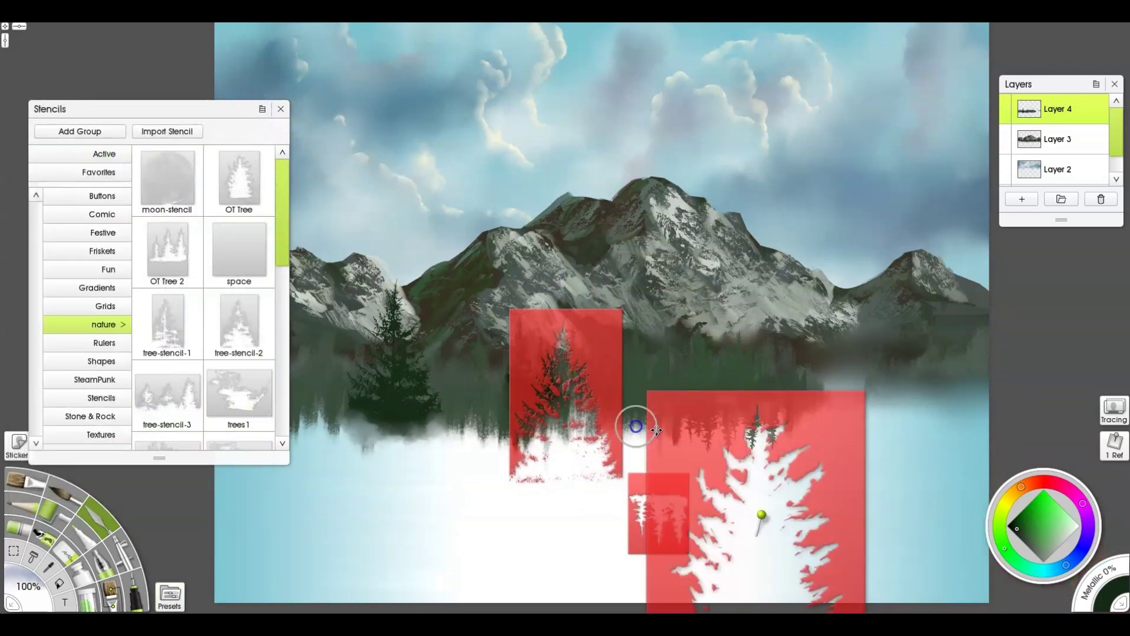
{"action": "left_click_drag", "start_coordinate": [656, 430], "coordinate": [459, 379]}
{"action": "left_click_drag", "start_coordinate": [195, 107], "coordinate": [98, 106]}
{"action": "left_click_drag", "start_coordinate": [383, 369], "coordinate": [264, 266]}
{"action": "left_click_drag", "start_coordinate": [403, 371], "coordinate": [323, 348]}
{"action": "left_click_drag", "start_coordinate": [588, 345], "coordinate": [293, 306]}
{"action": "left_click_drag", "start_coordinate": [328, 366], "coordinate": [336, 258]}
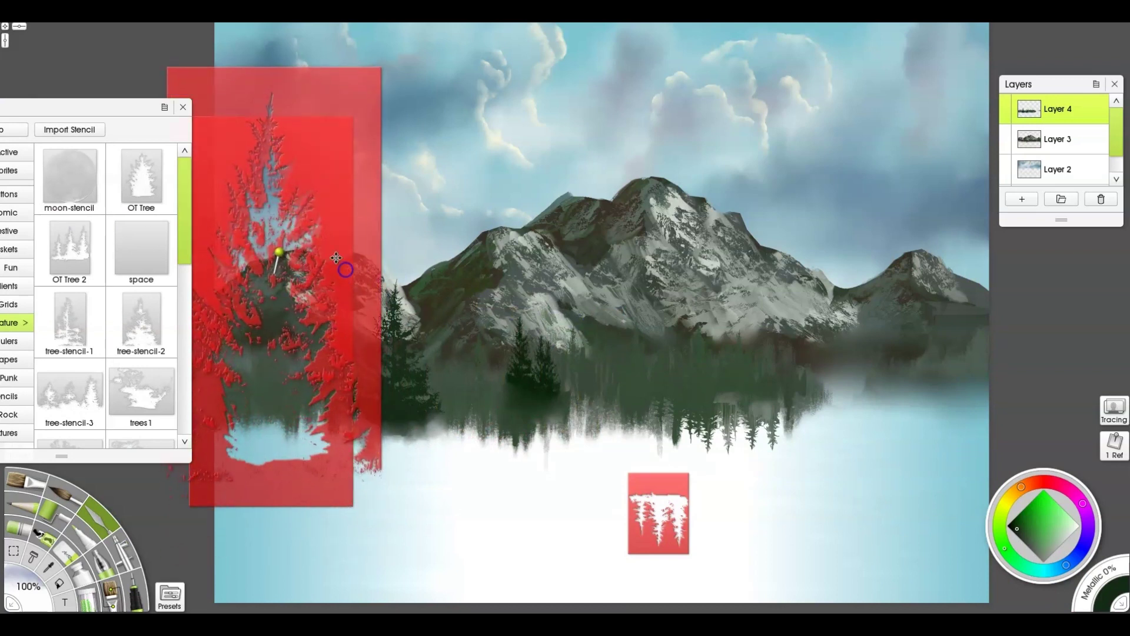
- Paint a tall dark green conifer through the OT Tree stencil at the canvas's left edge with Everlasting Oil, moving both stencils aside
{"action": "key", "text": "b"}
{"action": "mouse_move", "coordinate": [253, 265]}
{"action": "left_mouse_down"}
{"action": "mouse_move", "coordinate": [268, 317]}
{"action": "mouse_move", "coordinate": [308, 181]}
{"action": "mouse_move", "coordinate": [264, 131]}
{"action": "mouse_move", "coordinate": [234, 384]}
{"action": "mouse_move", "coordinate": [256, 325]}
{"action": "mouse_move", "coordinate": [321, 383]}
{"action": "left_mouse_up"}
{"action": "left_click_drag", "start_coordinate": [351, 201], "coordinate": [818, 154]}
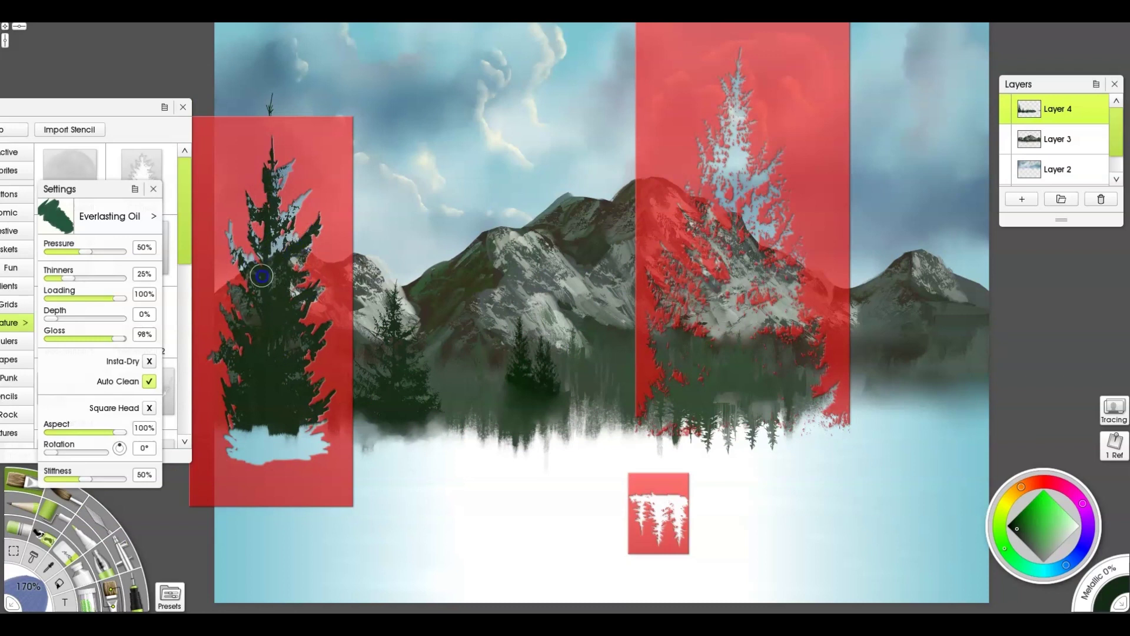
{"action": "left_click_drag", "start_coordinate": [275, 150], "coordinate": [274, 111]}
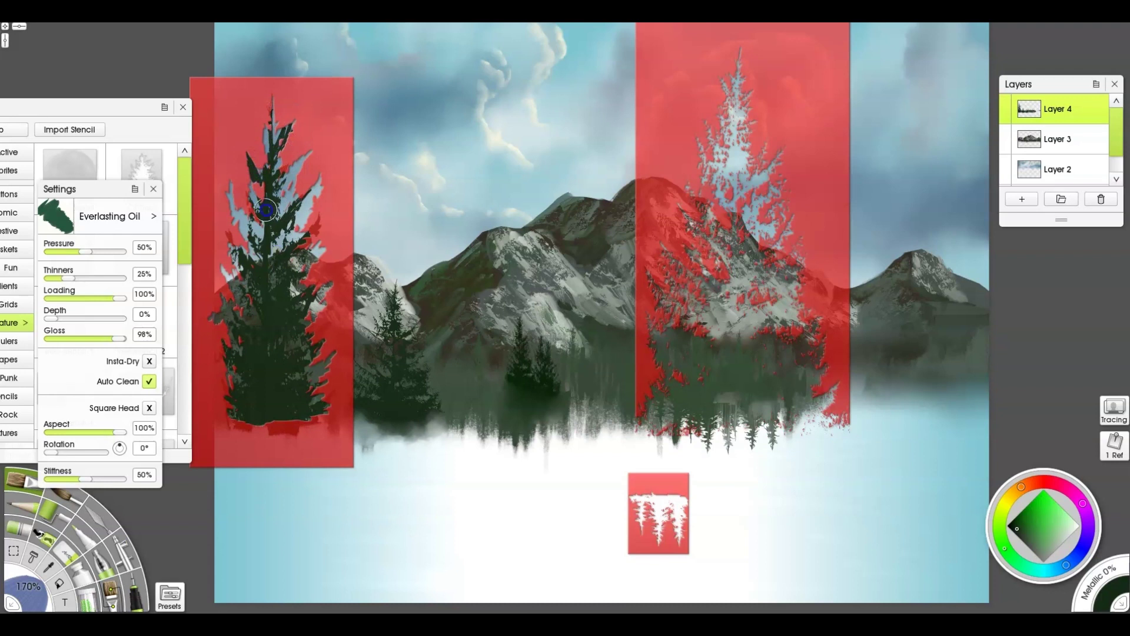
{"action": "left_click_drag", "start_coordinate": [326, 139], "coordinate": [612, 190]}
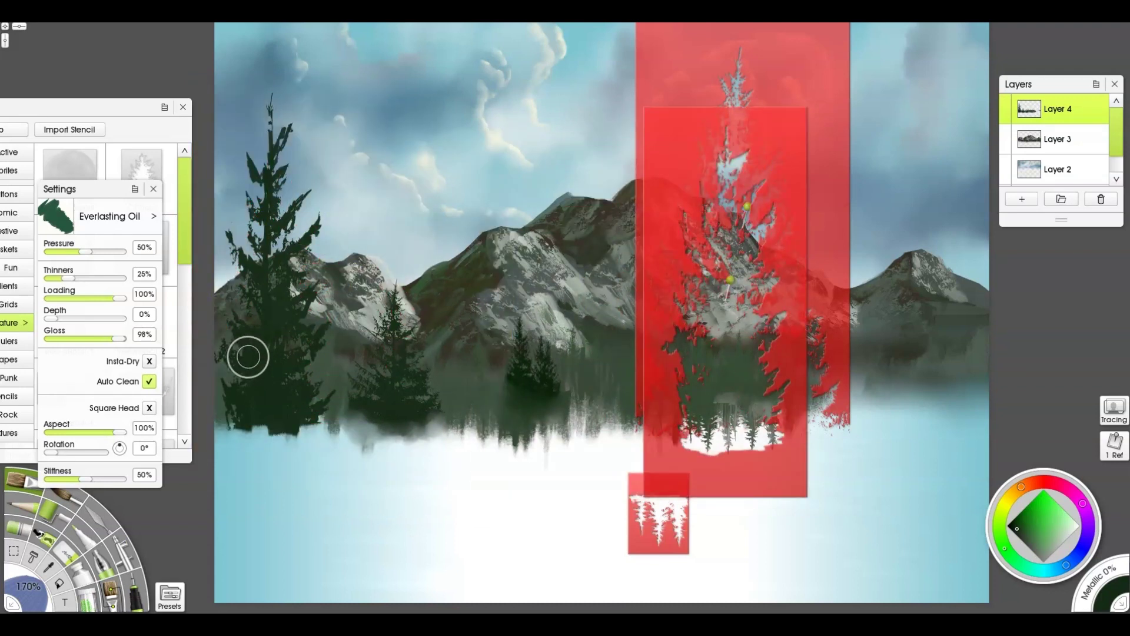
- Try the Bristle Worn custom brush on the tall conifer and choose the Artistic preset Hair Strands 2 at 60% size
{"action": "left_click", "coordinate": [110, 592]}
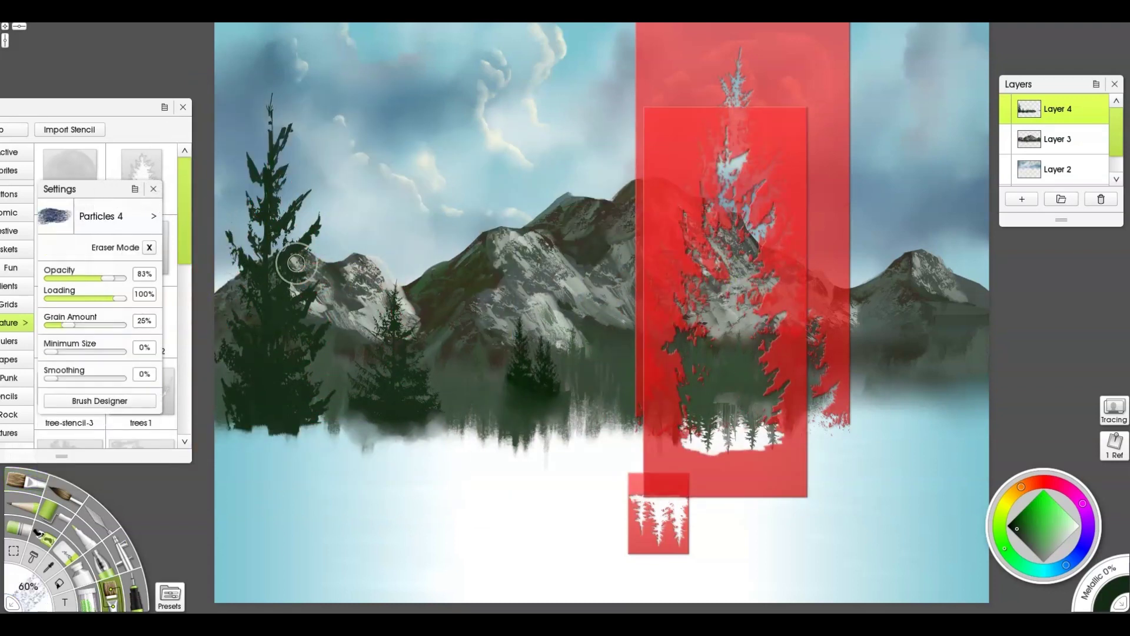
{"action": "scroll", "coordinate": [312, 343], "scroll_direction": "up", "scroll_amount": 5}
{"action": "left_click_drag", "start_coordinate": [313, 343], "coordinate": [774, 457]}
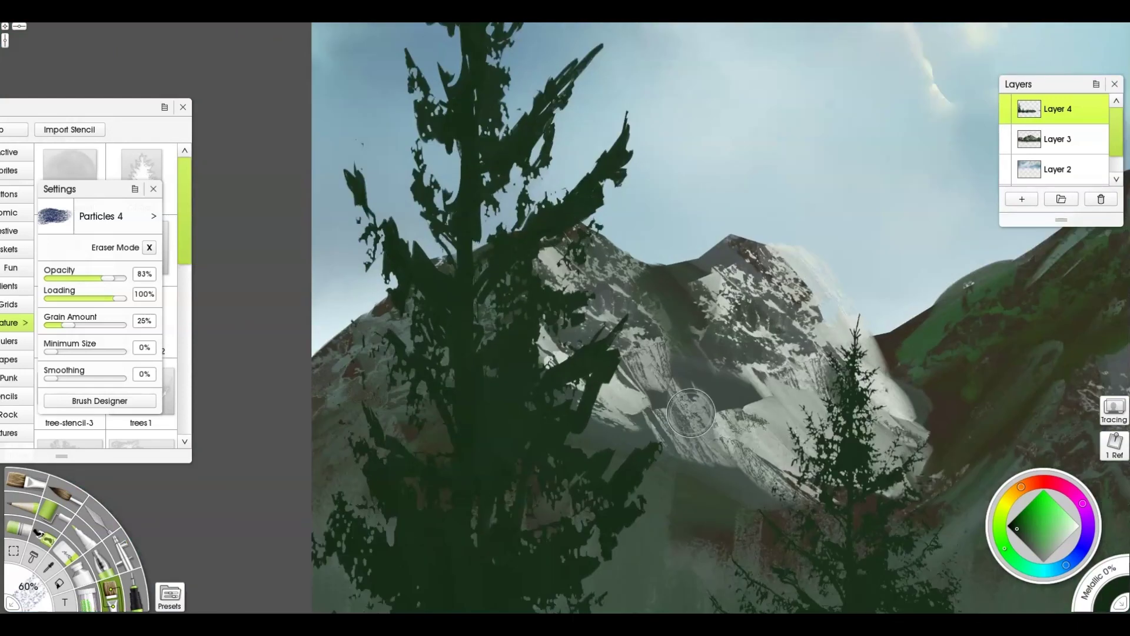
{"action": "left_click", "coordinate": [169, 596]}
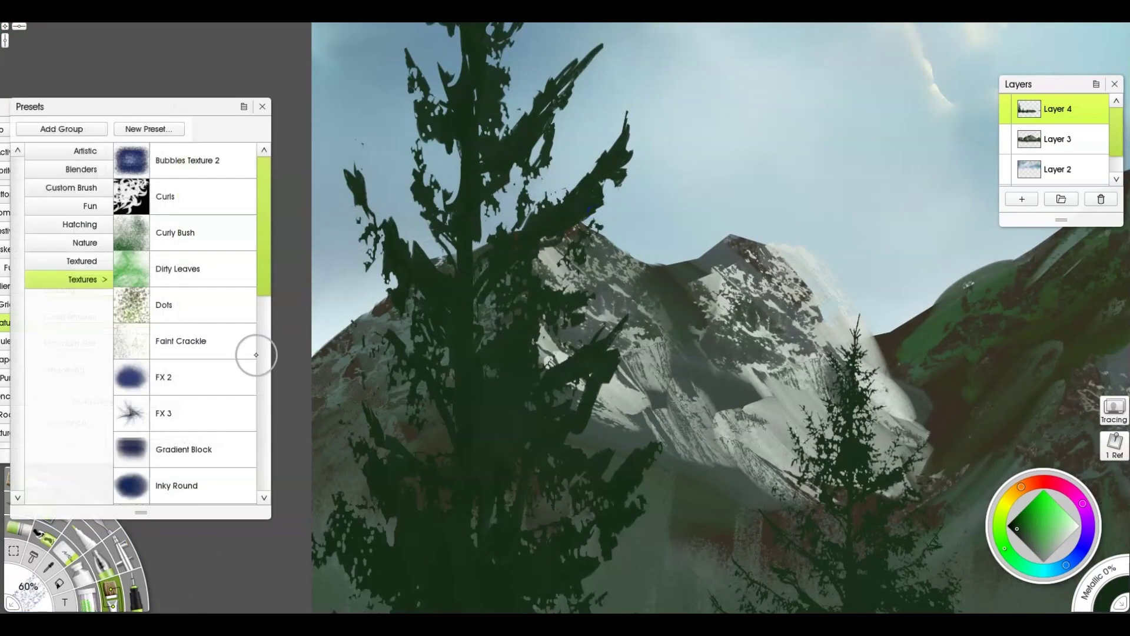
{"action": "left_click", "coordinate": [89, 150]}
{"action": "left_click", "coordinate": [184, 297]}
{"action": "mouse_move", "coordinate": [547, 227]}
{"action": "left_mouse_down"}
{"action": "mouse_move", "coordinate": [585, 176]}
{"action": "mouse_move", "coordinate": [618, 176]}
{"action": "mouse_move", "coordinate": [638, 149]}
{"action": "mouse_move", "coordinate": [585, 184]}
{"action": "mouse_move", "coordinate": [565, 222]}
{"action": "mouse_move", "coordinate": [524, 214]}
{"action": "left_mouse_up"}
{"action": "left_click", "coordinate": [197, 407]}
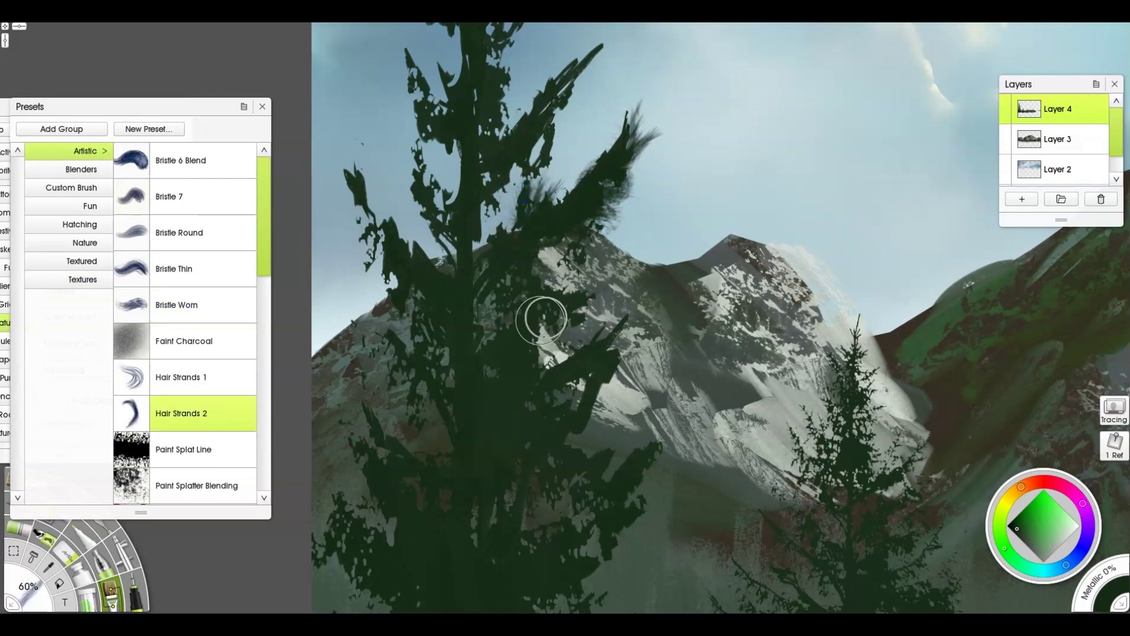
- Feather the tall conifer's lower and middle branches with needle-like Hair Strands 2 strokes
{"action": "mouse_move", "coordinate": [418, 277]}
{"action": "left_mouse_down"}
{"action": "mouse_move", "coordinate": [371, 248]}
{"action": "mouse_move", "coordinate": [351, 178]}
{"action": "mouse_move", "coordinate": [375, 243]}
{"action": "left_mouse_up"}
{"action": "mouse_move", "coordinate": [521, 123]}
{"action": "left_mouse_down"}
{"action": "mouse_move", "coordinate": [553, 100]}
{"action": "mouse_move", "coordinate": [488, 178]}
{"action": "left_mouse_up"}
{"action": "mouse_move", "coordinate": [425, 187]}
{"action": "left_mouse_down"}
{"action": "mouse_move", "coordinate": [442, 208]}
{"action": "mouse_move", "coordinate": [424, 187]}
{"action": "left_mouse_up"}
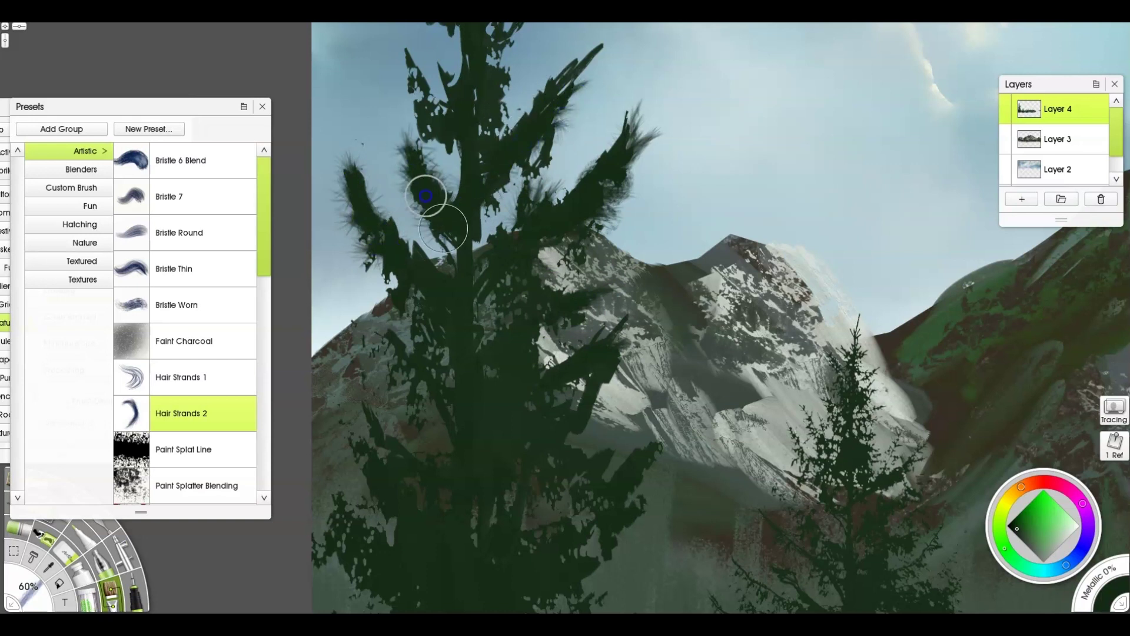
{"action": "left_click_drag", "start_coordinate": [396, 353], "coordinate": [348, 329]}
{"action": "mouse_move", "coordinate": [437, 381]}
{"action": "left_mouse_down"}
{"action": "mouse_move", "coordinate": [366, 403]}
{"action": "mouse_move", "coordinate": [341, 454]}
{"action": "mouse_move", "coordinate": [389, 512]}
{"action": "left_mouse_up"}
{"action": "mouse_move", "coordinate": [547, 502]}
{"action": "left_mouse_down"}
{"action": "mouse_move", "coordinate": [644, 530]}
{"action": "mouse_move", "coordinate": [649, 452]}
{"action": "mouse_move", "coordinate": [677, 432]}
{"action": "mouse_move", "coordinate": [651, 424]}
{"action": "mouse_move", "coordinate": [610, 466]}
{"action": "mouse_move", "coordinate": [563, 416]}
{"action": "mouse_move", "coordinate": [584, 369]}
{"action": "mouse_move", "coordinate": [674, 298]}
{"action": "mouse_move", "coordinate": [537, 308]}
{"action": "mouse_move", "coordinate": [591, 280]}
{"action": "mouse_move", "coordinate": [579, 299]}
{"action": "mouse_move", "coordinate": [509, 286]}
{"action": "left_mouse_up"}
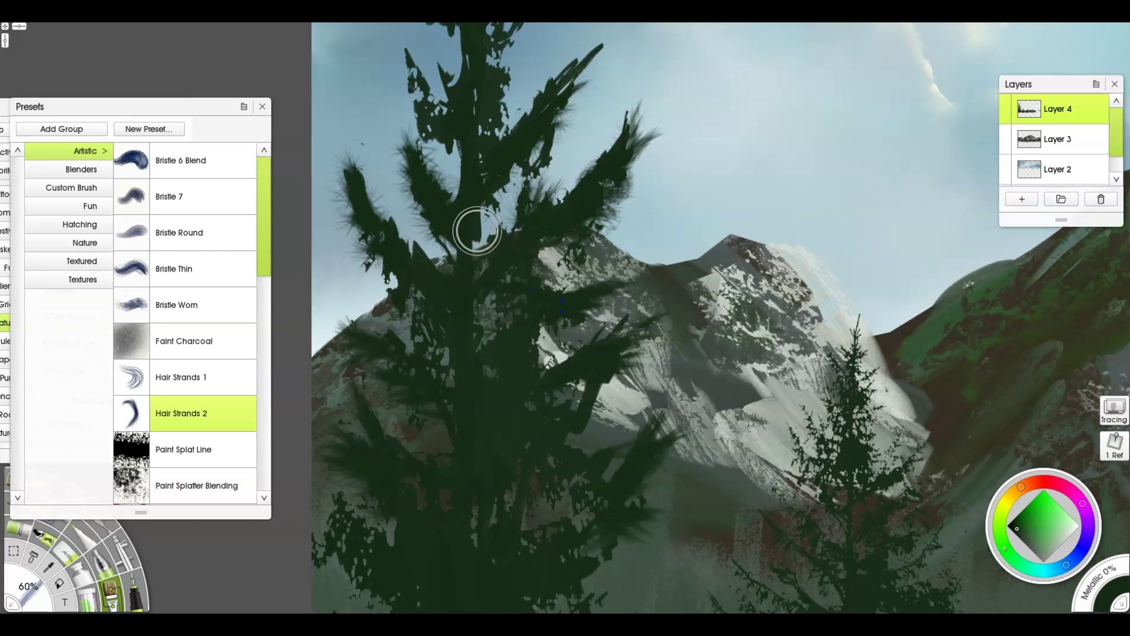
- Feather the tall conifer's upper branches with needle-like Hair Strands 2 strokes
{"action": "left_click_drag", "start_coordinate": [477, 230], "coordinate": [422, 307]}
{"action": "mouse_move", "coordinate": [361, 165]}
{"action": "left_mouse_down"}
{"action": "mouse_move", "coordinate": [380, 189]}
{"action": "mouse_move", "coordinate": [406, 191]}
{"action": "mouse_move", "coordinate": [439, 118]}
{"action": "left_mouse_up"}
{"action": "left_click_drag", "start_coordinate": [439, 132], "coordinate": [422, 266]}
{"action": "mouse_move", "coordinate": [425, 224]}
{"action": "left_mouse_down"}
{"action": "mouse_move", "coordinate": [439, 195]}
{"action": "mouse_move", "coordinate": [428, 204]}
{"action": "left_mouse_up"}
{"action": "mouse_move", "coordinate": [356, 206]}
{"action": "left_mouse_down"}
{"action": "mouse_move", "coordinate": [353, 232]}
{"action": "mouse_move", "coordinate": [334, 206]}
{"action": "mouse_move", "coordinate": [345, 166]}
{"action": "mouse_move", "coordinate": [386, 207]}
{"action": "mouse_move", "coordinate": [392, 268]}
{"action": "mouse_move", "coordinate": [409, 172]}
{"action": "mouse_move", "coordinate": [451, 73]}
{"action": "mouse_move", "coordinate": [435, 98]}
{"action": "mouse_move", "coordinate": [449, 68]}
{"action": "mouse_move", "coordinate": [485, 63]}
{"action": "mouse_move", "coordinate": [403, 134]}
{"action": "mouse_move", "coordinate": [407, 69]}
{"action": "mouse_move", "coordinate": [404, 232]}
{"action": "left_mouse_up"}
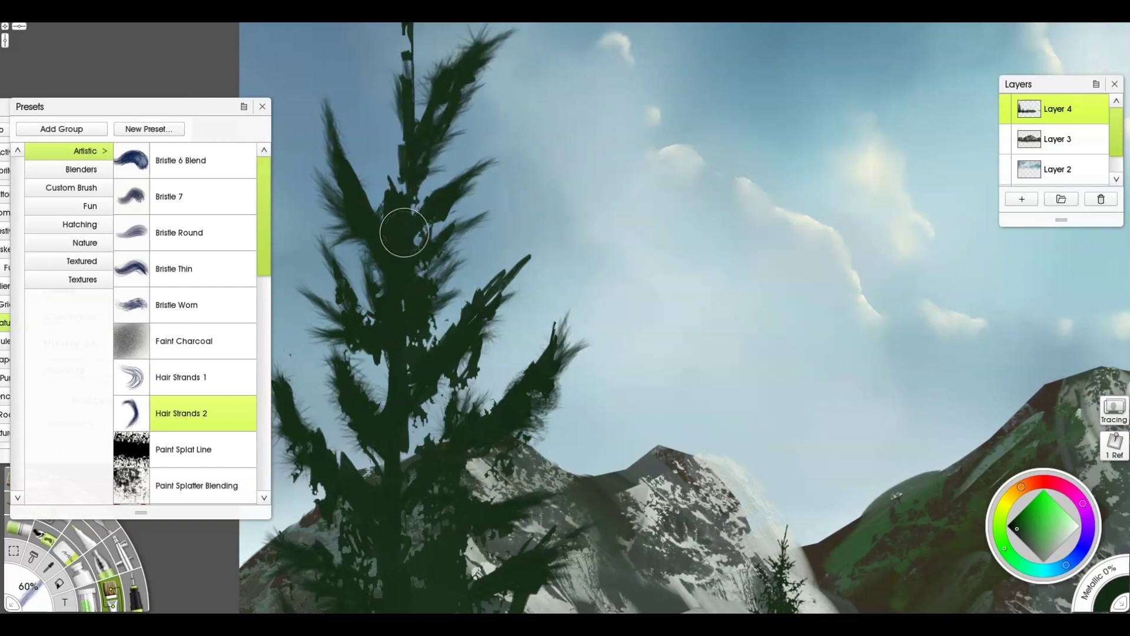
- Feather the tall conifer's lowest branches and the neighbouring trees with Hair Strands 2 strokes at 60% size
{"action": "left_click_drag", "start_coordinate": [522, 495], "coordinate": [590, 169]}
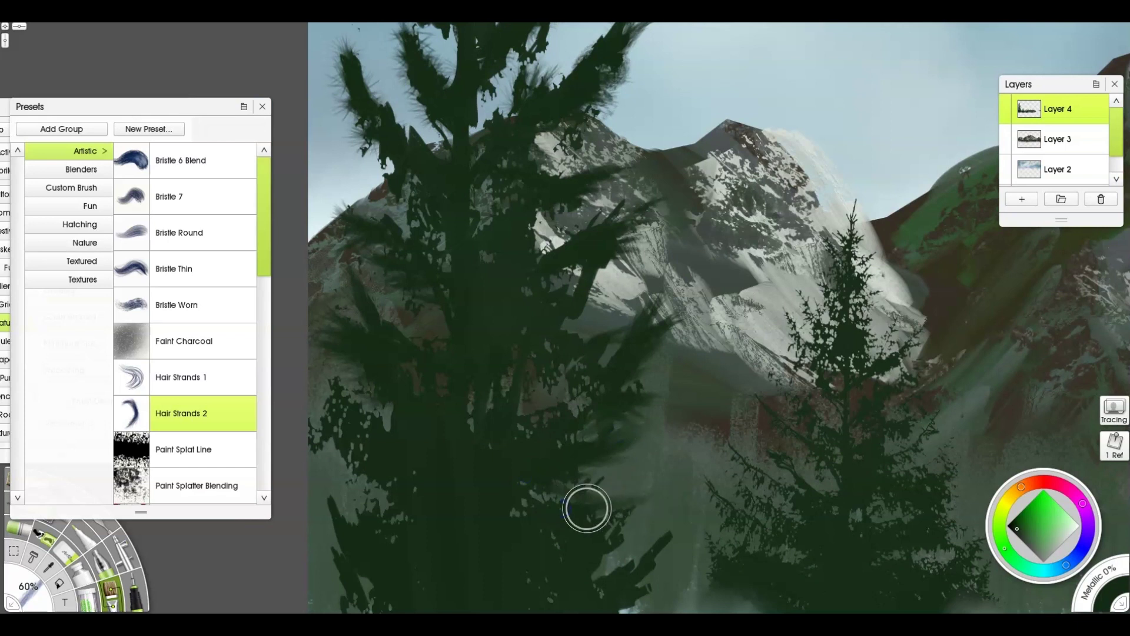
{"action": "left_click_drag", "start_coordinate": [587, 508], "coordinate": [654, 498]}
{"action": "left_click_drag", "start_coordinate": [615, 580], "coordinate": [698, 517]}
{"action": "left_click_drag", "start_coordinate": [505, 536], "coordinate": [600, 373]}
{"action": "left_click_drag", "start_coordinate": [412, 390], "coordinate": [411, 318]}
{"action": "left_click_drag", "start_coordinate": [447, 373], "coordinate": [413, 244]}
{"action": "left_click_drag", "start_coordinate": [461, 291], "coordinate": [416, 220]}
{"action": "mouse_move", "coordinate": [681, 471]}
{"action": "left_mouse_down"}
{"action": "mouse_move", "coordinate": [734, 487]}
{"action": "mouse_move", "coordinate": [771, 480]}
{"action": "left_mouse_up"}
{"action": "left_click_drag", "start_coordinate": [683, 458], "coordinate": [788, 456]}
{"action": "left_click_drag", "start_coordinate": [713, 406], "coordinate": [778, 397]}
{"action": "left_click_drag", "start_coordinate": [824, 358], "coordinate": [549, 392]}
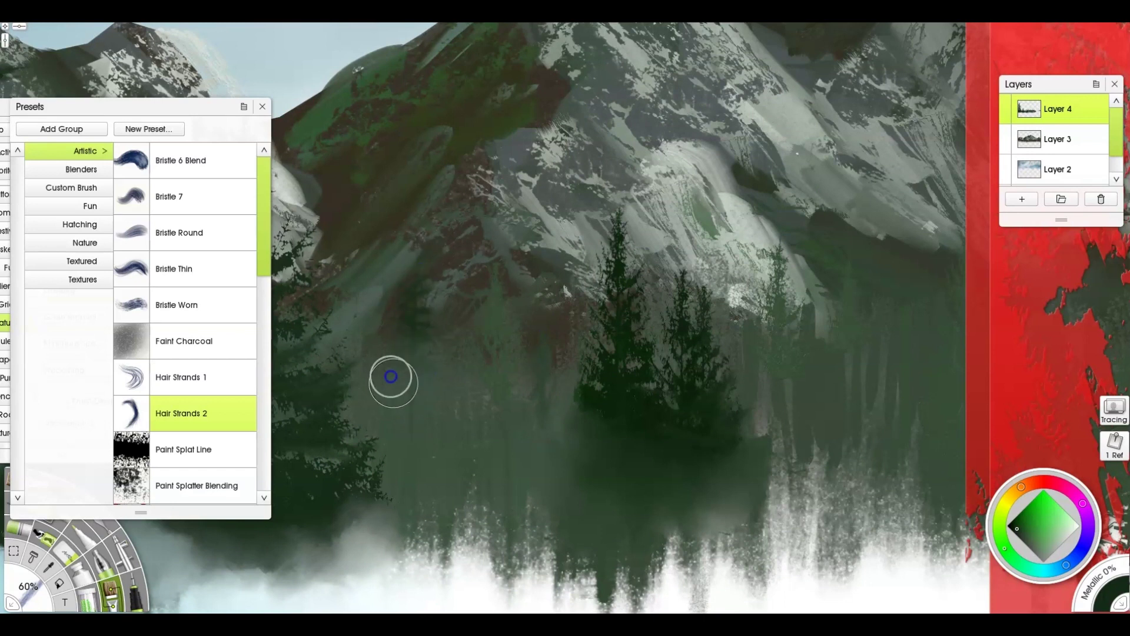
{"action": "mouse_move", "coordinate": [481, 259]}
{"action": "left_mouse_down"}
{"action": "mouse_move", "coordinate": [454, 310]}
{"action": "mouse_move", "coordinate": [506, 418]}
{"action": "mouse_move", "coordinate": [371, 298]}
{"action": "mouse_move", "coordinate": [382, 353]}
{"action": "mouse_move", "coordinate": [368, 405]}
{"action": "left_mouse_up"}
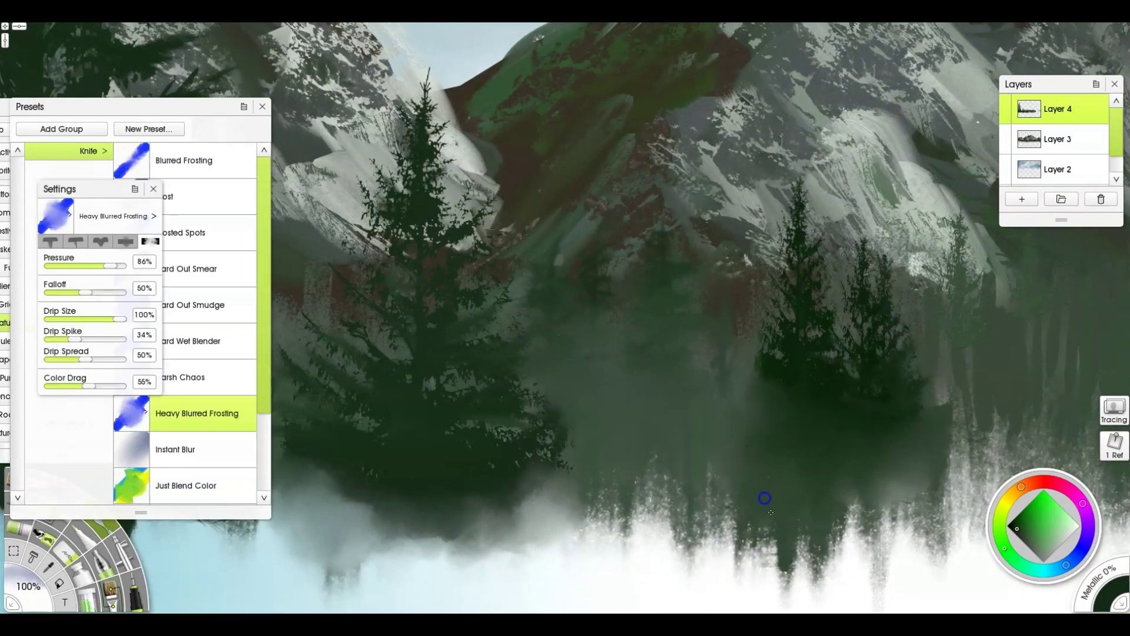
- Soften the drips beneath the pair of small conifers with the Heavy Blurred Frosting knife preset at 100% size
{"action": "mouse_move", "coordinate": [765, 498]}
{"action": "left_mouse_down"}
{"action": "mouse_move", "coordinate": [960, 415]}
{"action": "mouse_move", "coordinate": [951, 471]}
{"action": "left_mouse_up"}
{"action": "mouse_move", "coordinate": [817, 491]}
{"action": "left_mouse_down"}
{"action": "mouse_move", "coordinate": [885, 323]}
{"action": "mouse_move", "coordinate": [869, 300]}
{"action": "left_mouse_up"}
{"action": "left_click_drag", "start_coordinate": [850, 380], "coordinate": [789, 370]}
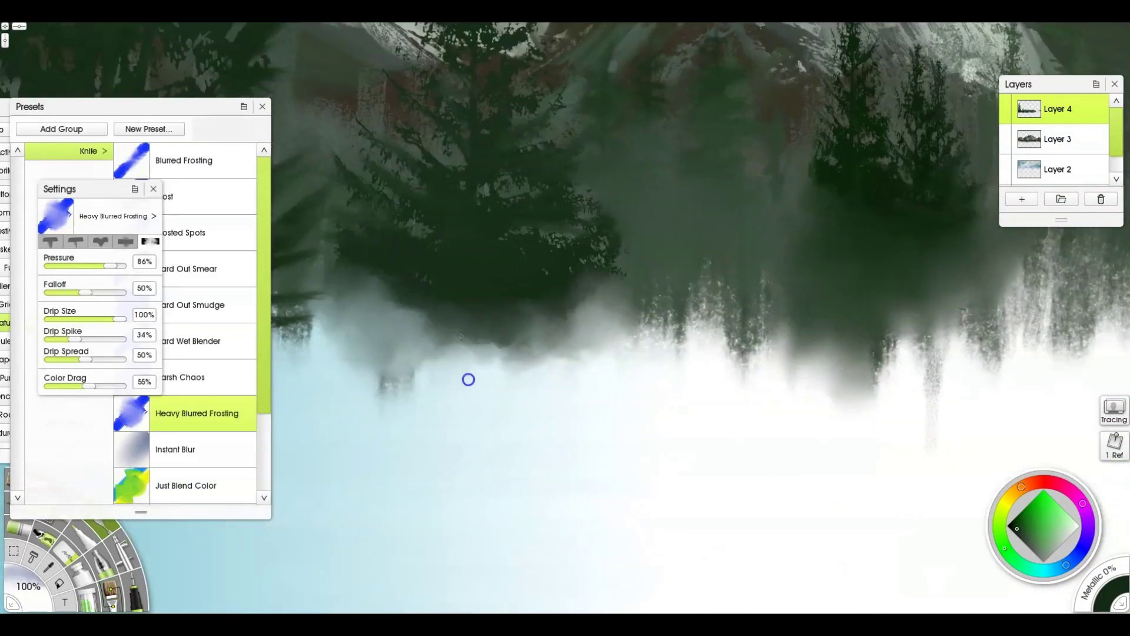
- Duplicate Layer 4, flip the copy vertically and position it below the tree line as the trees' water reflection
{"action": "right_click", "coordinate": [1065, 109]}
{"action": "left_click", "coordinate": [1008, 255]}
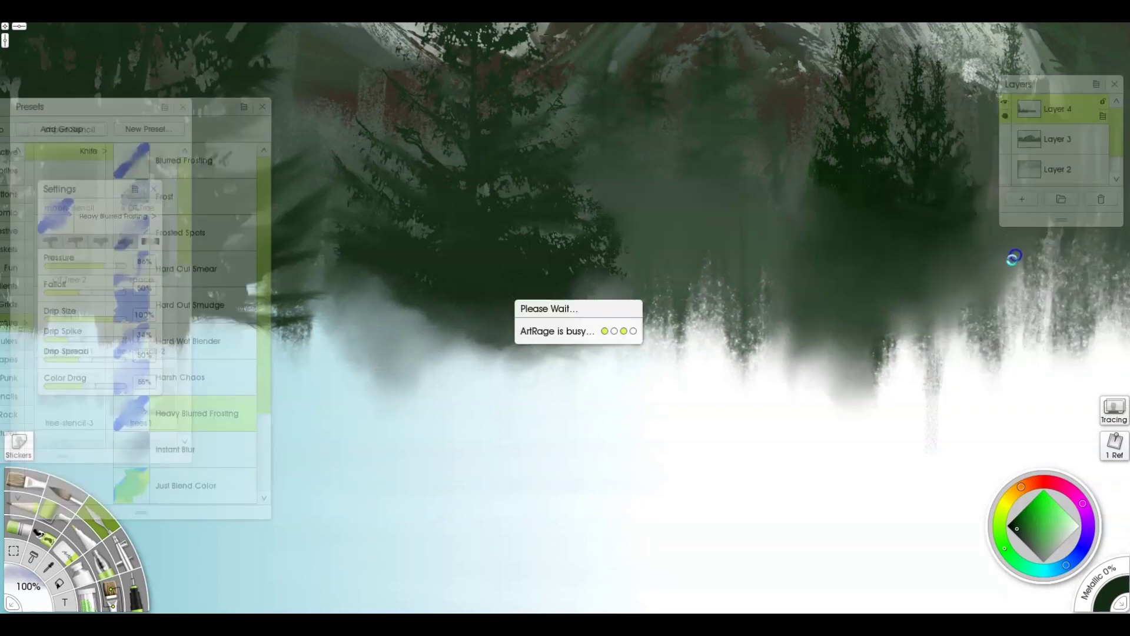
{"action": "key", "text": "ctrl+shift+alt+t"}
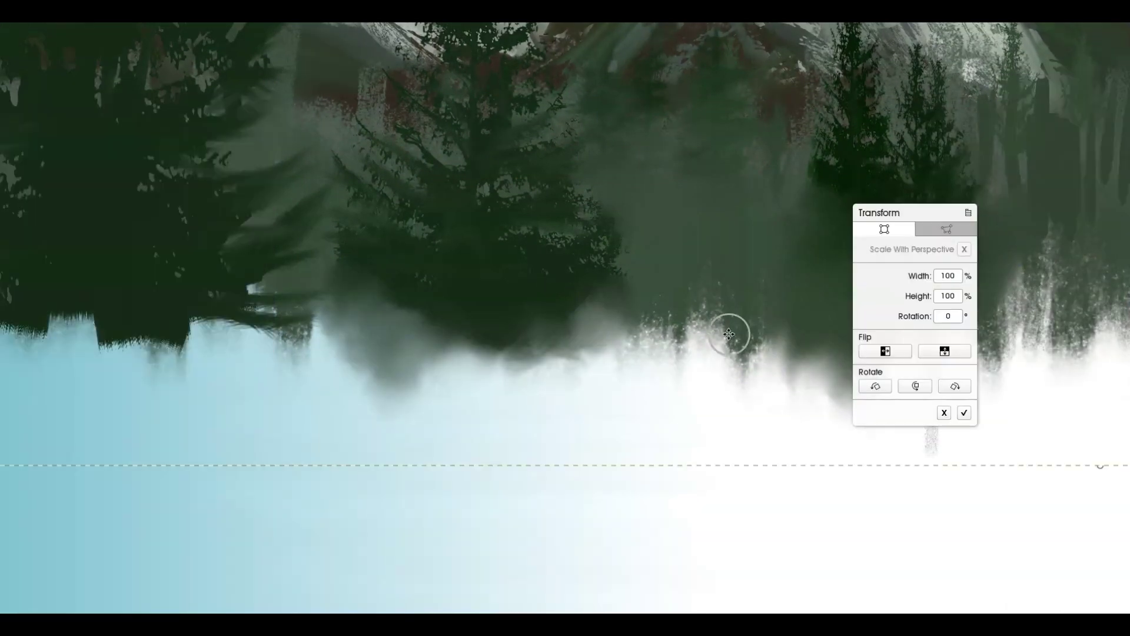
{"action": "left_click", "coordinate": [930, 354]}
{"action": "left_click_drag", "start_coordinate": [472, 240], "coordinate": [494, 412]}
{"action": "left_click_drag", "start_coordinate": [482, 117], "coordinate": [505, 379]}
{"action": "left_click", "coordinate": [963, 412]}
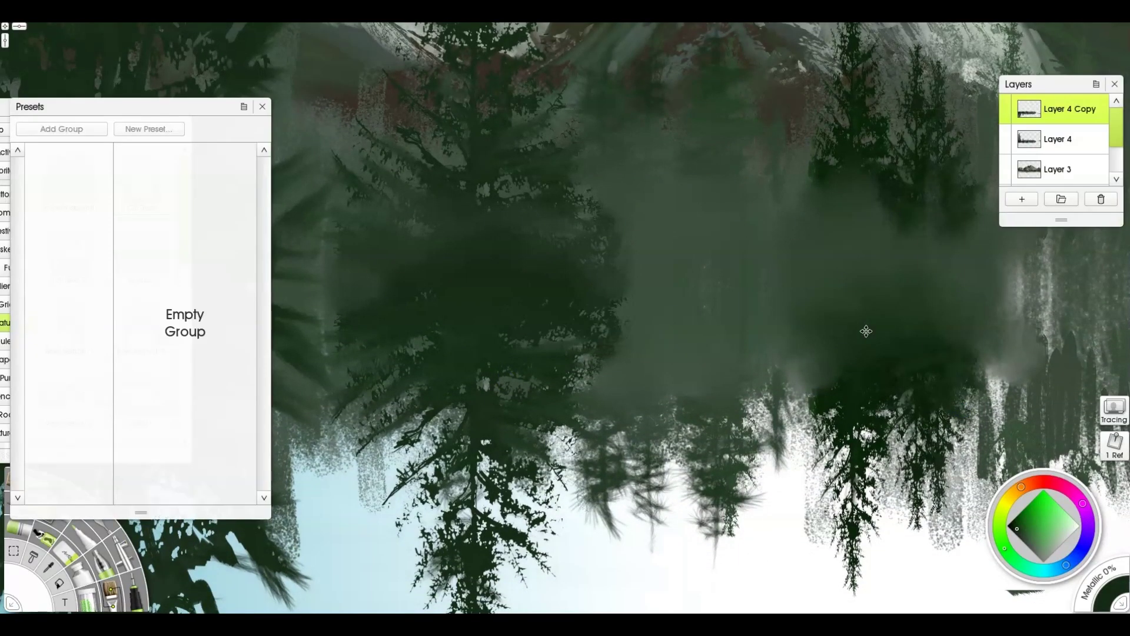
{"action": "key", "text": "ctrl+t"}
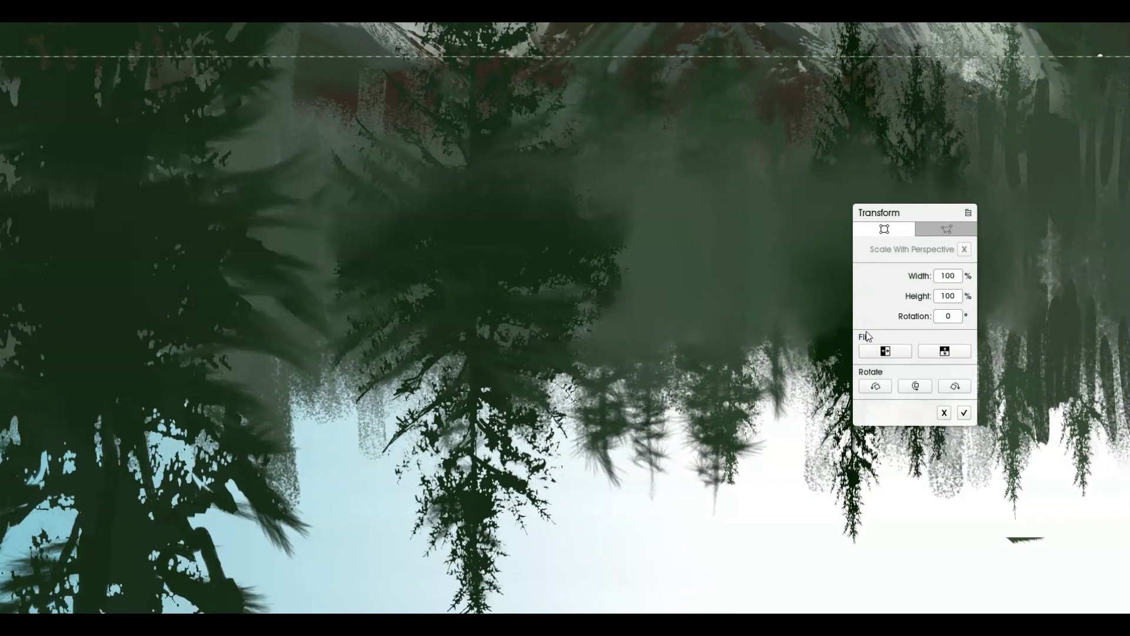
{"action": "key", "text": "Return"}
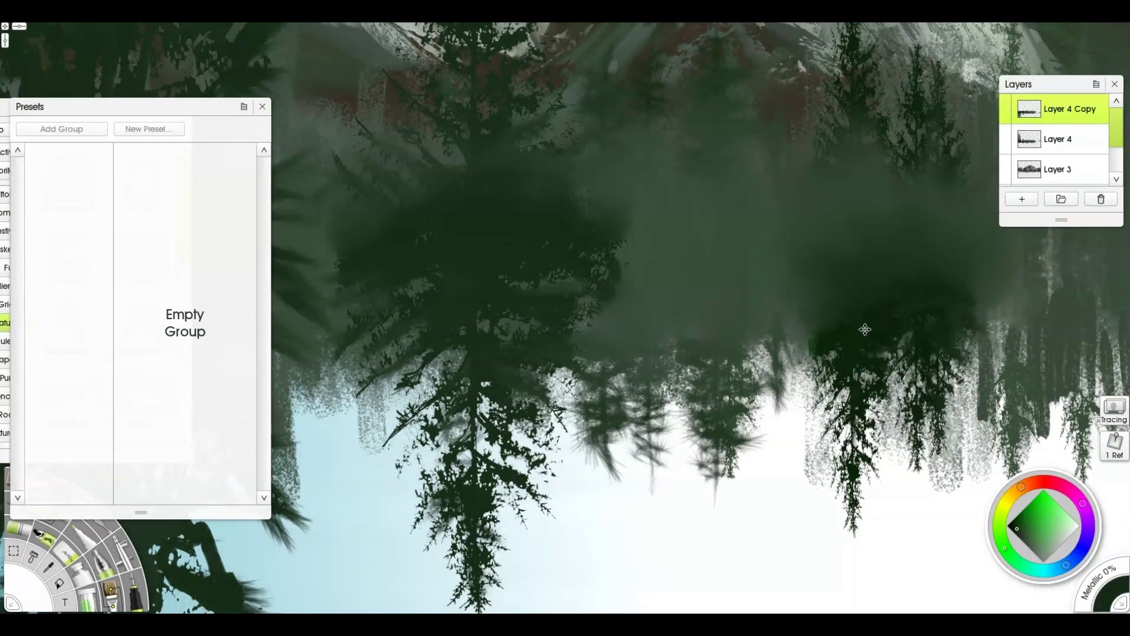
- Remove the three tree stencils from the canvas and erase the stray dark mark on the water with Instant Erase
{"action": "left_click", "coordinate": [262, 107]}
{"action": "scroll", "coordinate": [584, 277], "scroll_direction": "down", "scroll_amount": 5}
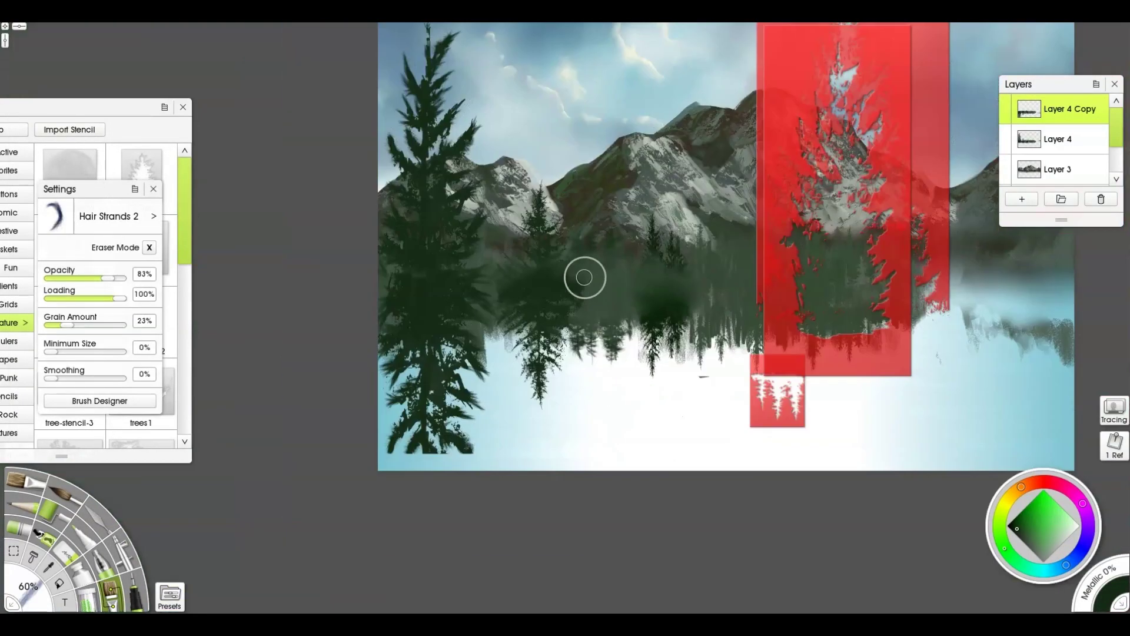
{"action": "right_click", "coordinate": [882, 356]}
{"action": "left_click", "coordinate": [918, 501]}
{"action": "right_click", "coordinate": [916, 156]}
{"action": "left_click", "coordinate": [953, 300]}
{"action": "right_click", "coordinate": [797, 368]}
{"action": "left_click", "coordinate": [842, 508]}
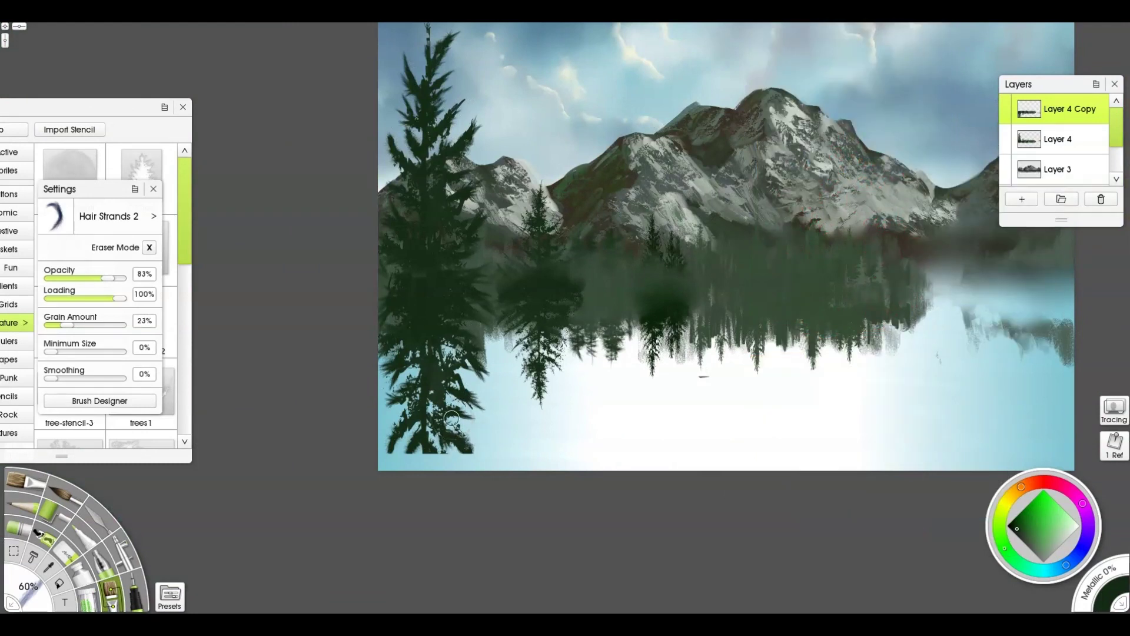
{"action": "key", "text": "e"}
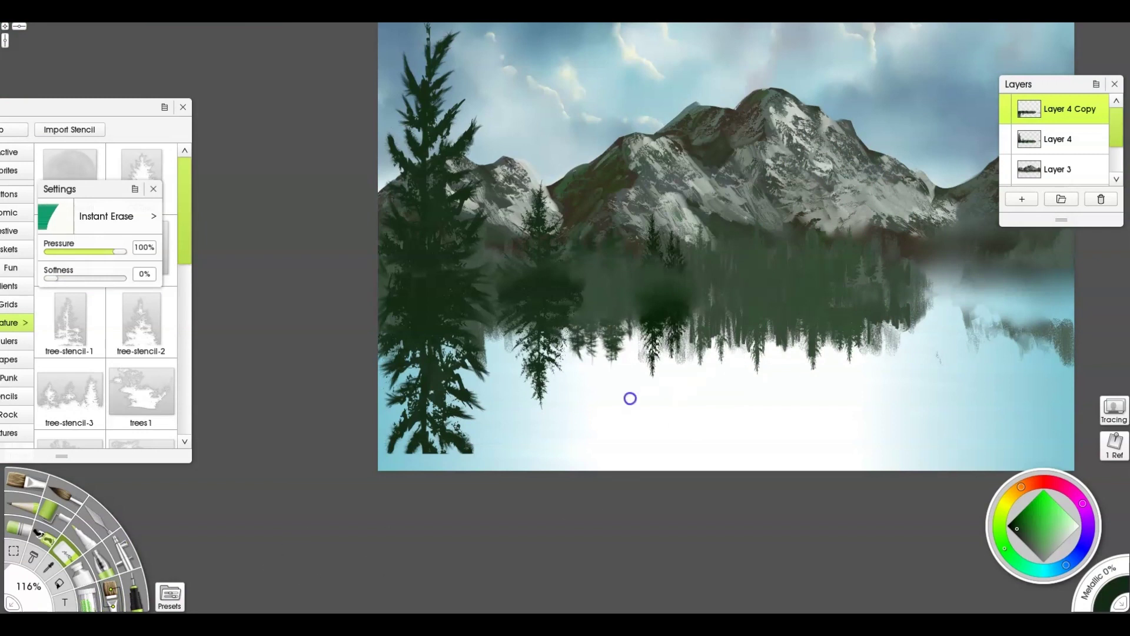
{"action": "mouse_move", "coordinate": [672, 320]}
{"action": "left_mouse_down"}
{"action": "mouse_move", "coordinate": [484, 414]}
{"action": "mouse_move", "coordinate": [535, 421]}
{"action": "left_mouse_up"}
- Try the Just Blend Color and Hard Out Smudge knife presets at about 50% size on the reflected trees
{"action": "key", "text": "k"}
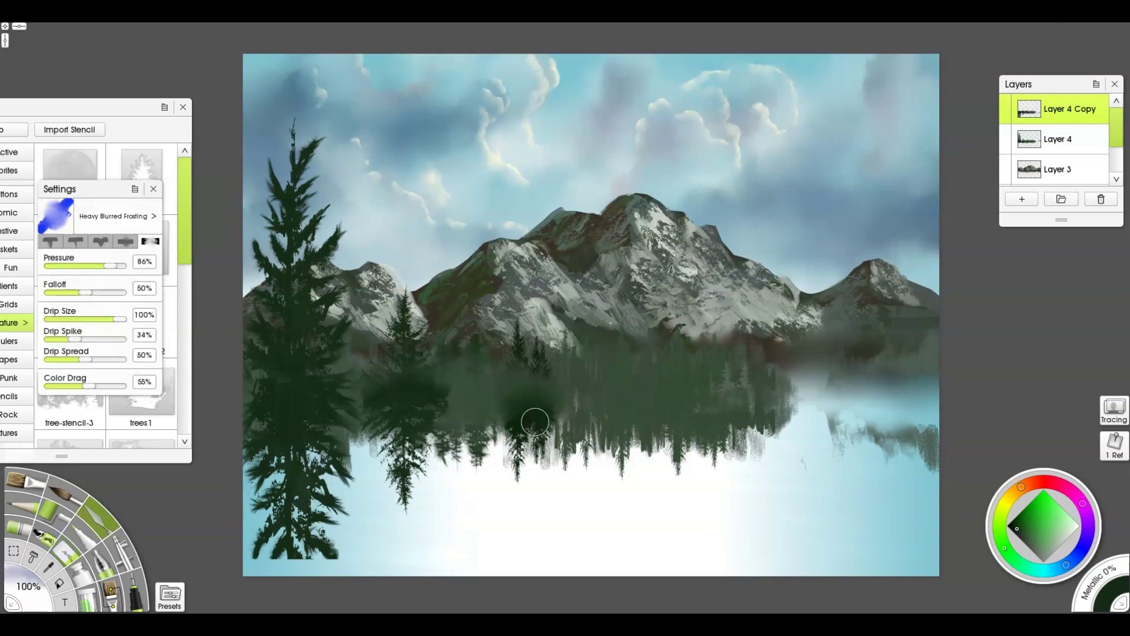
{"action": "left_click", "coordinate": [169, 594]}
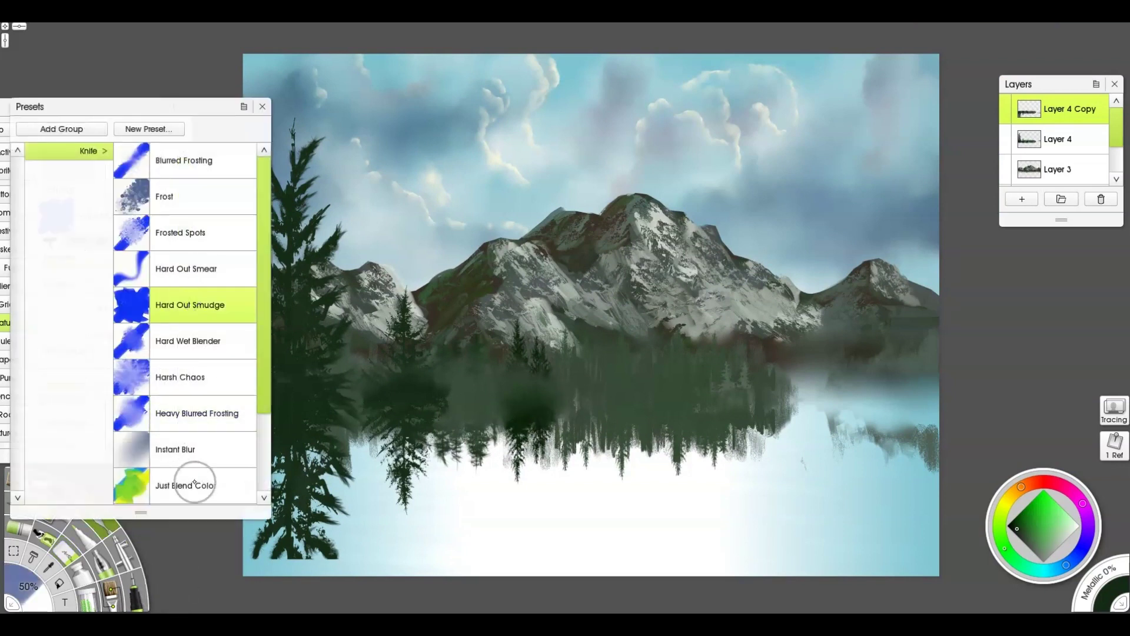
{"action": "left_click", "coordinate": [200, 480]}
{"action": "mouse_move", "coordinate": [406, 482]}
{"action": "left_mouse_down"}
{"action": "mouse_move", "coordinate": [411, 567]}
{"action": "mouse_move", "coordinate": [434, 393]}
{"action": "mouse_move", "coordinate": [413, 499]}
{"action": "left_mouse_up"}
{"action": "left_click", "coordinate": [153, 189]}
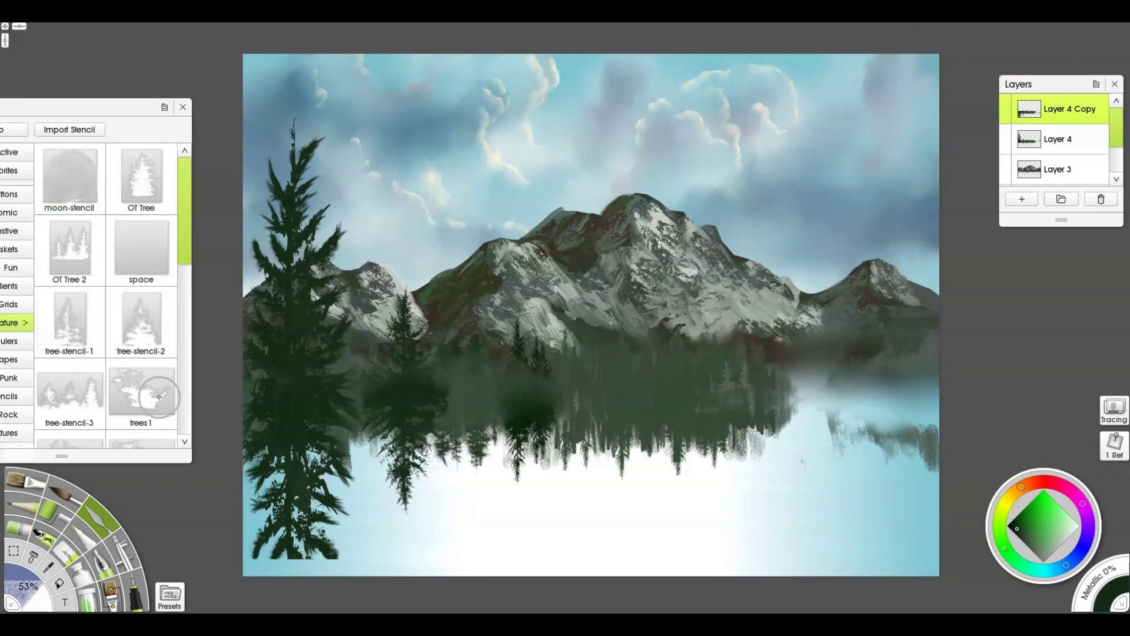
{"action": "left_click", "coordinate": [170, 595]}
{"action": "left_click", "coordinate": [204, 301]}
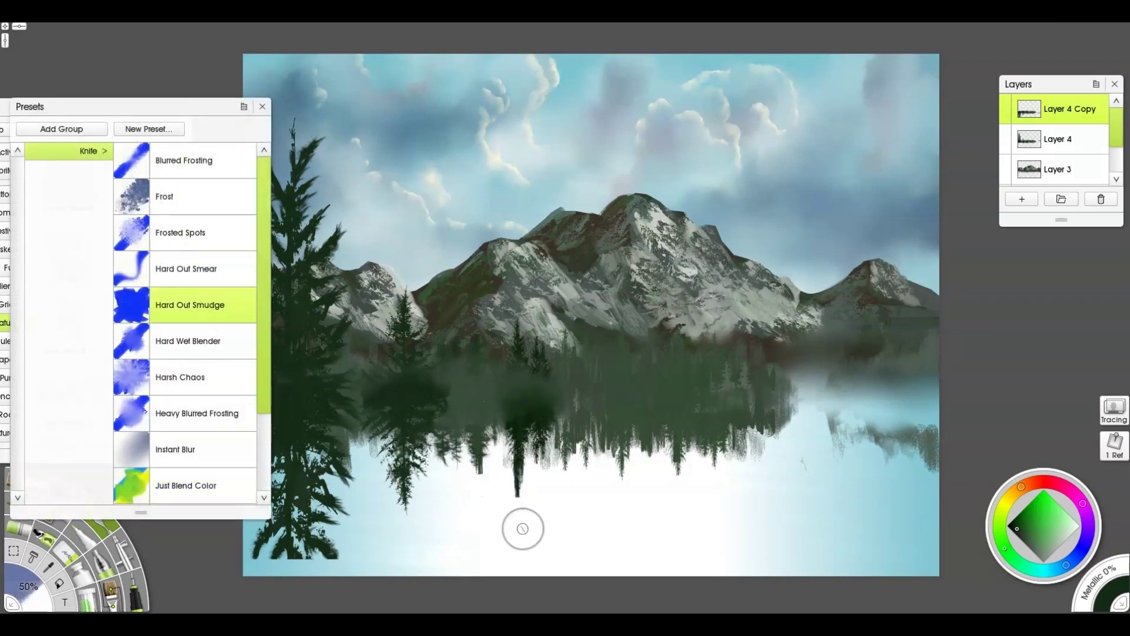
{"action": "left_click", "coordinate": [262, 107]}
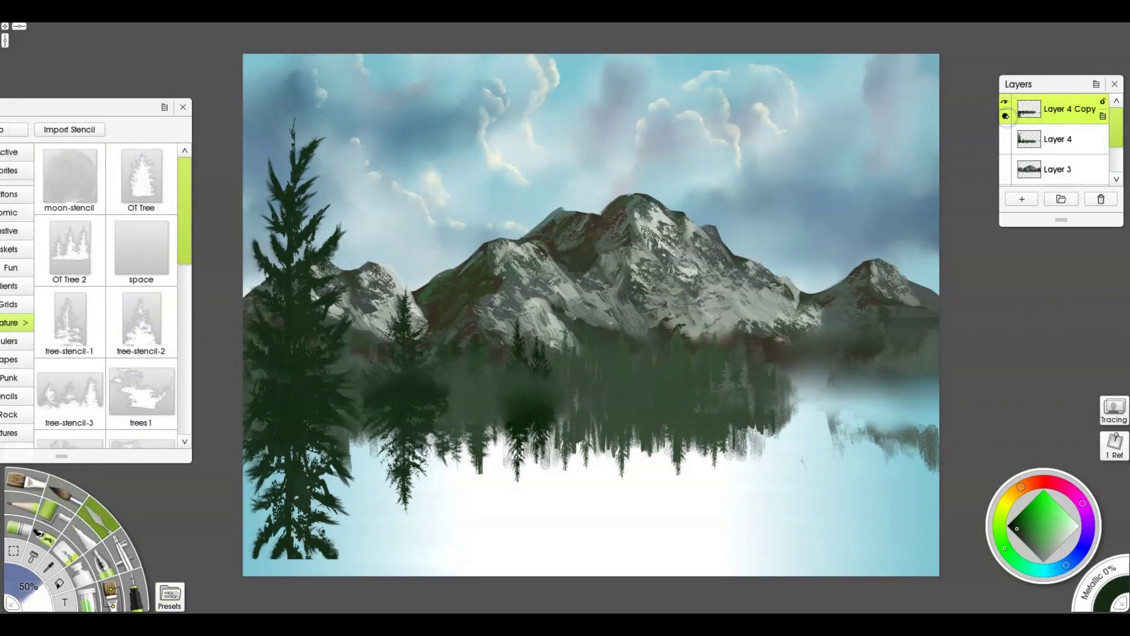
- Try a lower opacity for the Layer 4 Copy reflection
{"action": "left_click_drag", "start_coordinate": [1005, 116], "coordinate": [995, 116]}
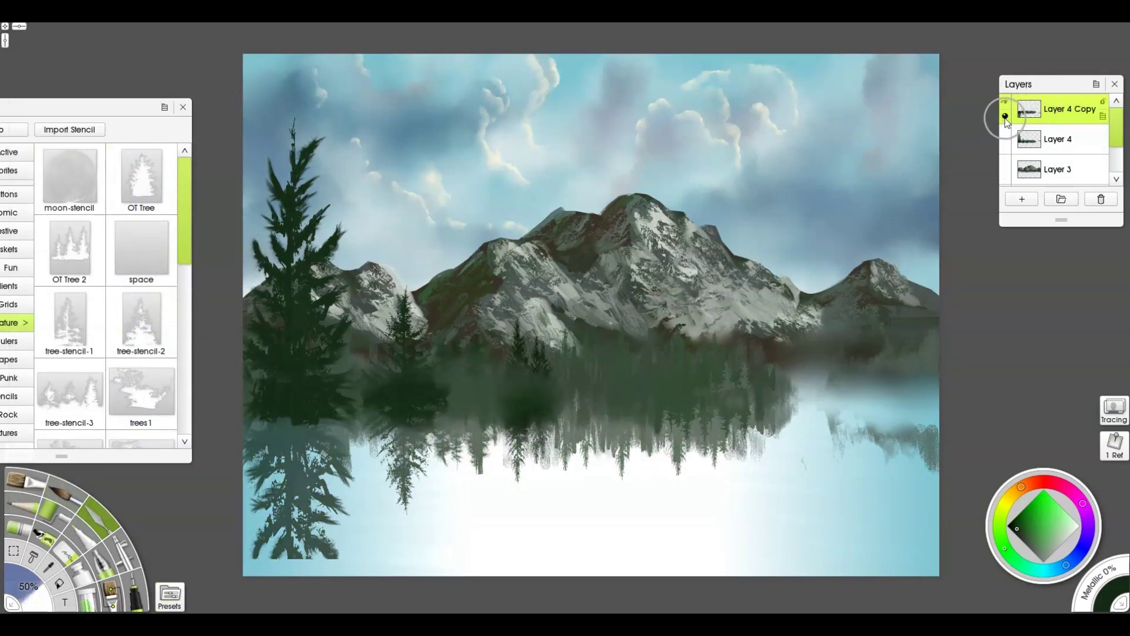
{"action": "key", "text": "ctrl+z"}
{"action": "key", "text": "e"}
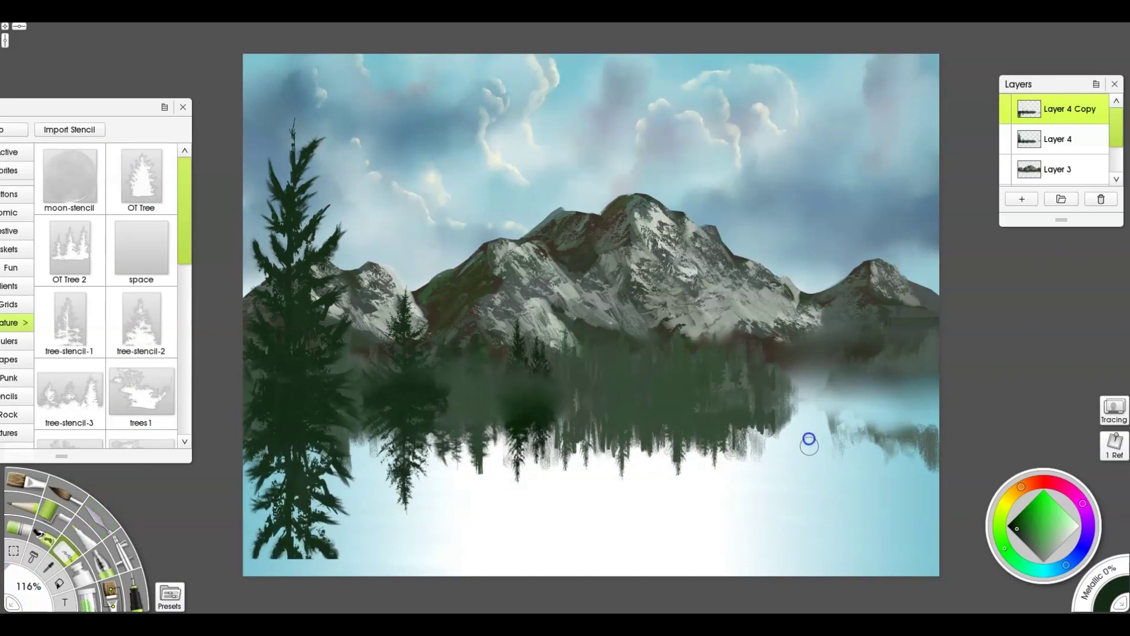
- Blur the reflected tree tips and the far bank's reflection with the Heavy Blurred Frosting, Instant Blur and Hard Wet Blender knife presets
{"action": "key", "text": "k"}
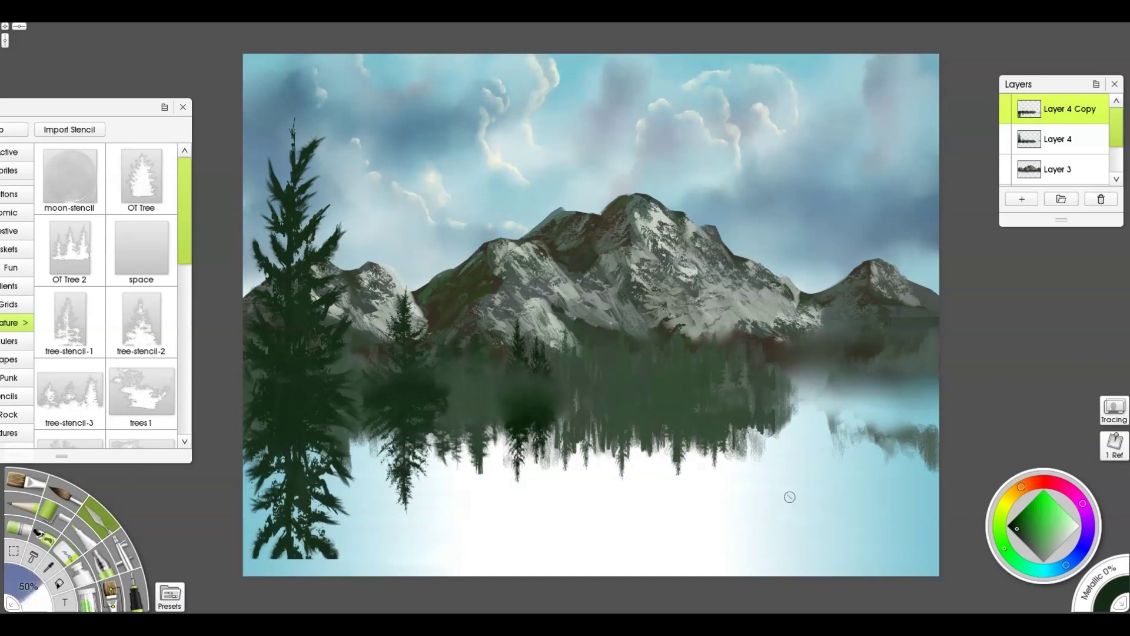
{"action": "left_click", "coordinate": [169, 596]}
{"action": "left_click", "coordinate": [183, 413]}
{"action": "mouse_move", "coordinate": [536, 472]}
{"action": "left_mouse_down"}
{"action": "mouse_move", "coordinate": [501, 404]}
{"action": "mouse_move", "coordinate": [473, 480]}
{"action": "mouse_move", "coordinate": [432, 405]}
{"action": "mouse_move", "coordinate": [400, 425]}
{"action": "mouse_move", "coordinate": [372, 518]}
{"action": "mouse_move", "coordinate": [407, 500]}
{"action": "mouse_move", "coordinate": [303, 437]}
{"action": "mouse_move", "coordinate": [276, 539]}
{"action": "mouse_move", "coordinate": [250, 476]}
{"action": "mouse_move", "coordinate": [370, 532]}
{"action": "mouse_move", "coordinate": [459, 428]}
{"action": "mouse_move", "coordinate": [515, 510]}
{"action": "mouse_move", "coordinate": [572, 472]}
{"action": "mouse_move", "coordinate": [609, 496]}
{"action": "mouse_move", "coordinate": [649, 500]}
{"action": "mouse_move", "coordinate": [686, 437]}
{"action": "mouse_move", "coordinate": [780, 413]}
{"action": "left_mouse_up"}
{"action": "left_click_drag", "start_coordinate": [901, 436], "coordinate": [858, 421]}
{"action": "left_click", "coordinate": [175, 449]}
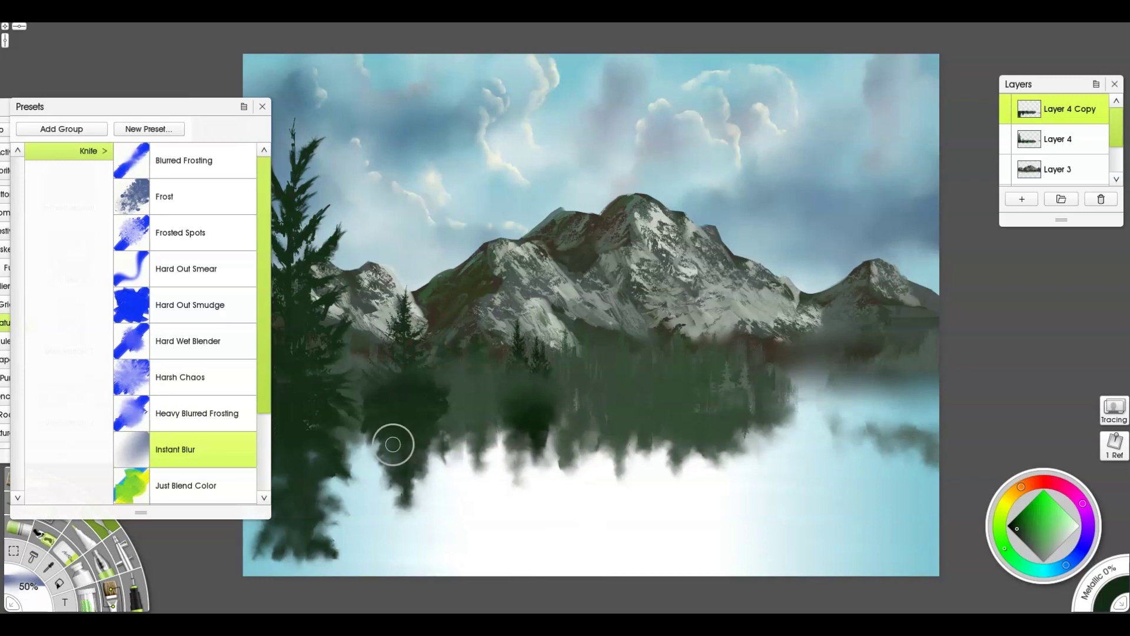
{"action": "left_click", "coordinate": [187, 338]}
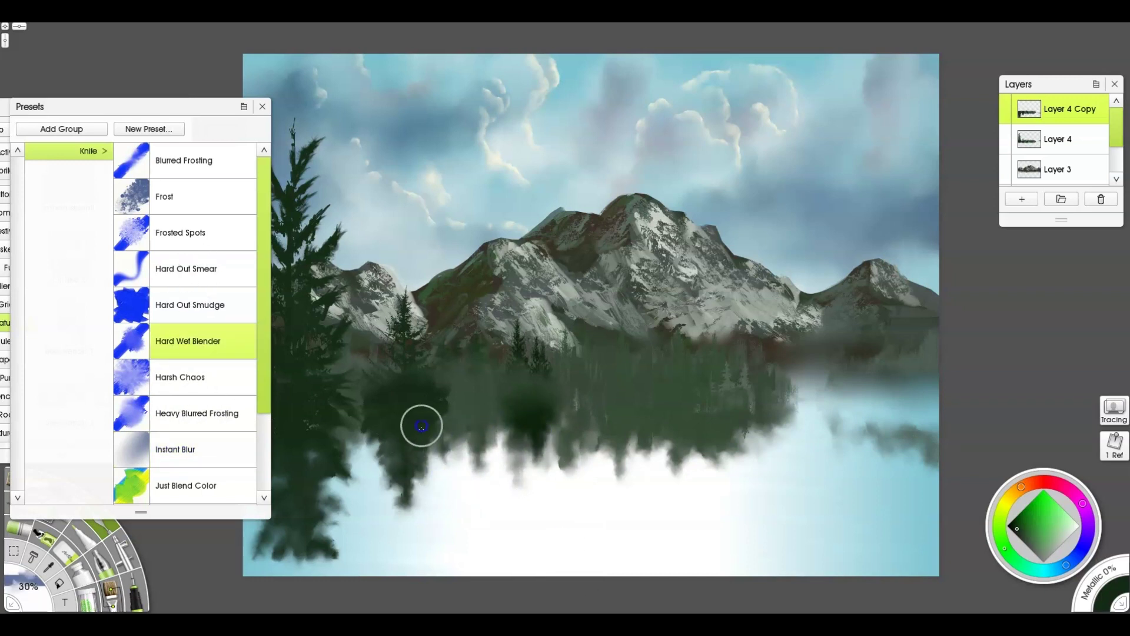
{"action": "mouse_move", "coordinate": [430, 422]}
{"action": "left_mouse_down"}
{"action": "mouse_move", "coordinate": [398, 455]}
{"action": "mouse_move", "coordinate": [330, 421]}
{"action": "mouse_move", "coordinate": [272, 591]}
{"action": "left_mouse_up"}
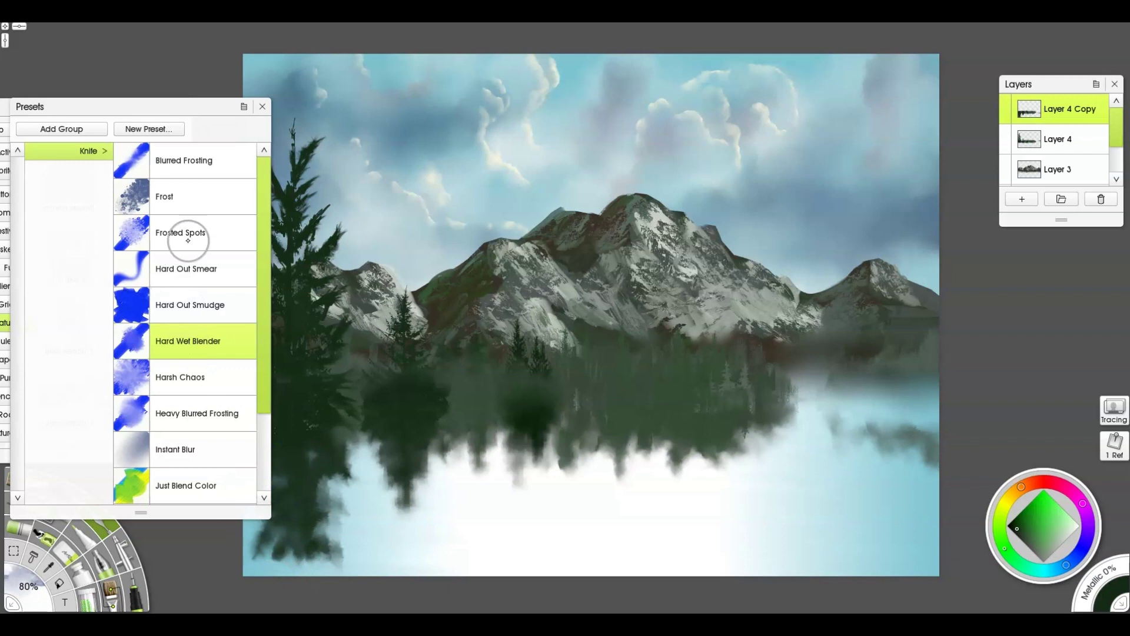
- Try streaking the tall conifer's reflection downward with the Hard Out Smear knife preset at 151% size
{"action": "left_click", "coordinate": [169, 269]}
{"action": "left_click_drag", "start_coordinate": [208, 104], "coordinate": [108, 115]}
{"action": "mouse_move", "coordinate": [336, 501]}
{"action": "left_mouse_down"}
{"action": "mouse_move", "coordinate": [324, 488]}
{"action": "mouse_move", "coordinate": [330, 560]}
{"action": "left_mouse_up"}
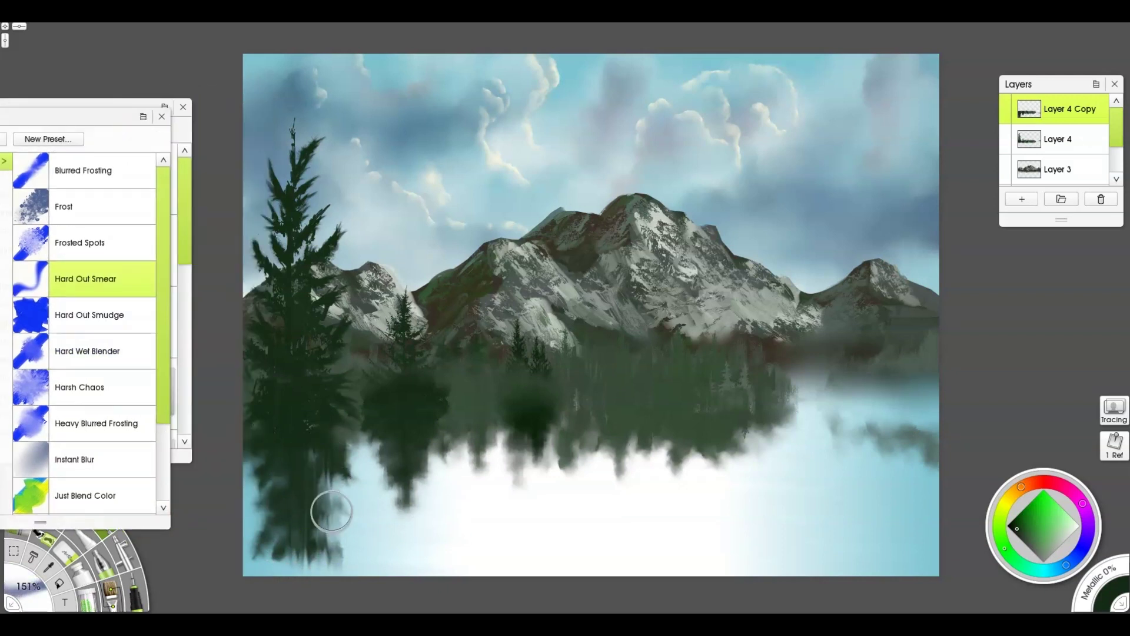
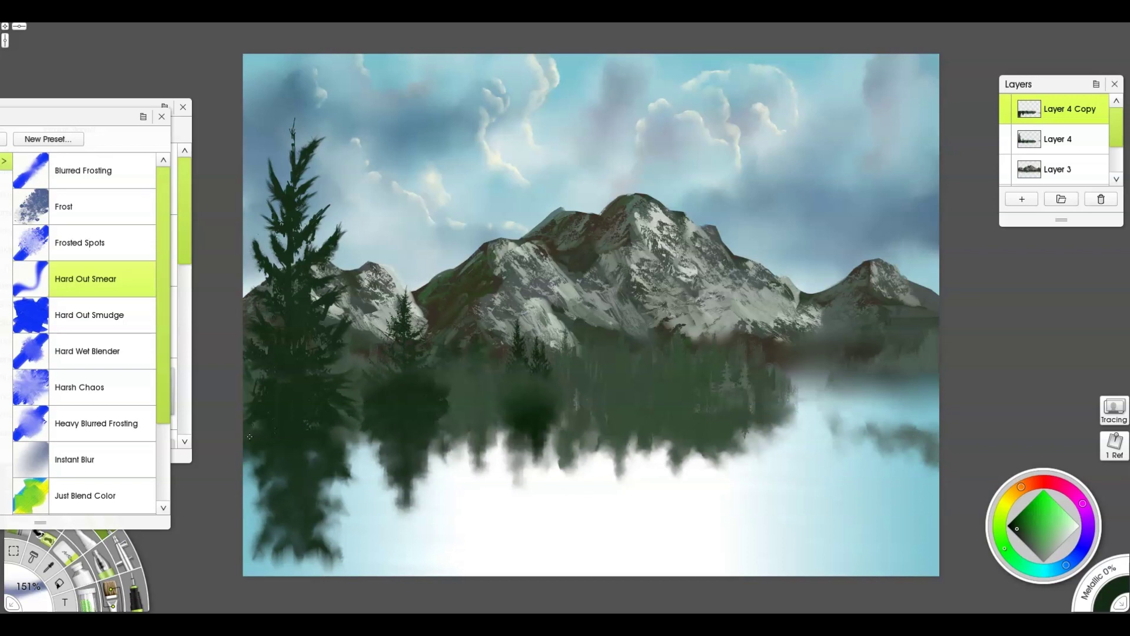
- Apply a Blur filter with a 22.1 px radius to the Layer 4 Copy reflection
{"action": "left_click", "coordinate": [102, 459]}
{"action": "left_click", "coordinate": [49, 23]}
{"action": "mouse_move", "coordinate": [158, 322]}
{"action": "left_click", "coordinate": [250, 318]}
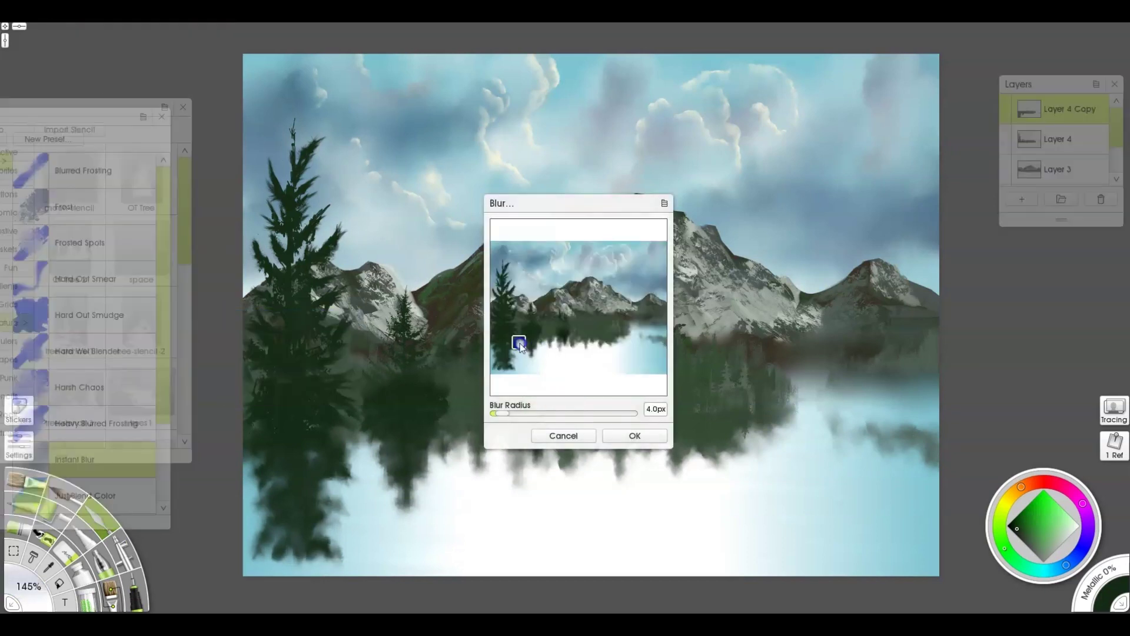
{"action": "left_click", "coordinate": [518, 342]}
{"action": "left_click_drag", "start_coordinate": [505, 413], "coordinate": [526, 413]}
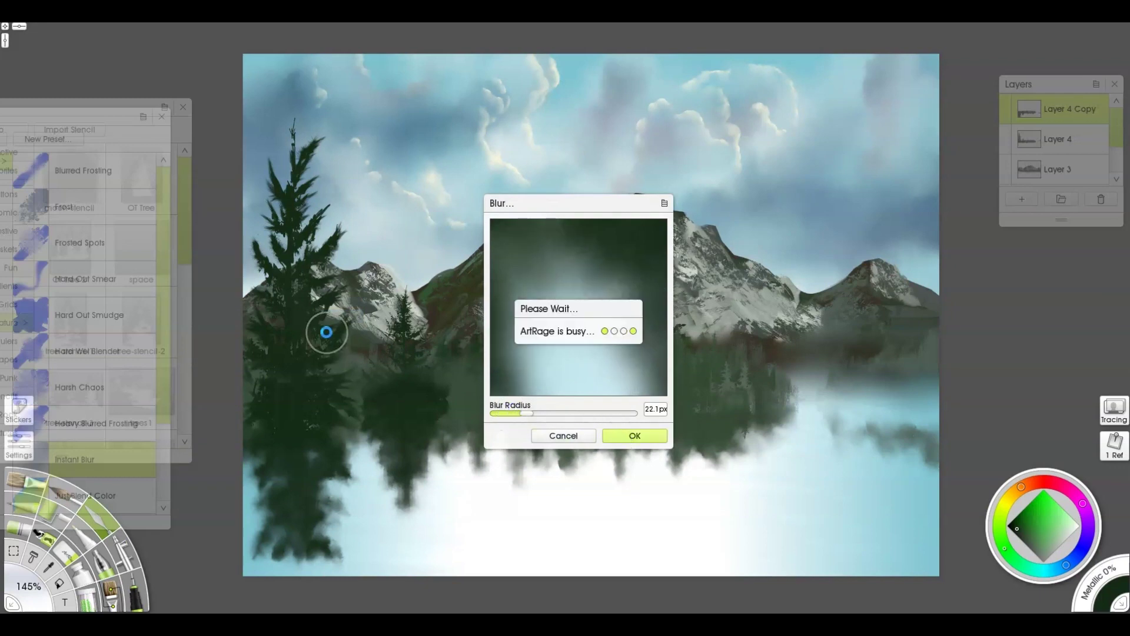
- Blend the blurred reflections with the Just Blend Color preset at 50% size and merge Layer 4 Copy into Layer 4
{"action": "mouse_move", "coordinate": [310, 476]}
{"action": "left_mouse_down"}
{"action": "mouse_move", "coordinate": [352, 443]}
{"action": "mouse_move", "coordinate": [272, 551]}
{"action": "left_mouse_up"}
{"action": "left_click", "coordinate": [100, 495]}
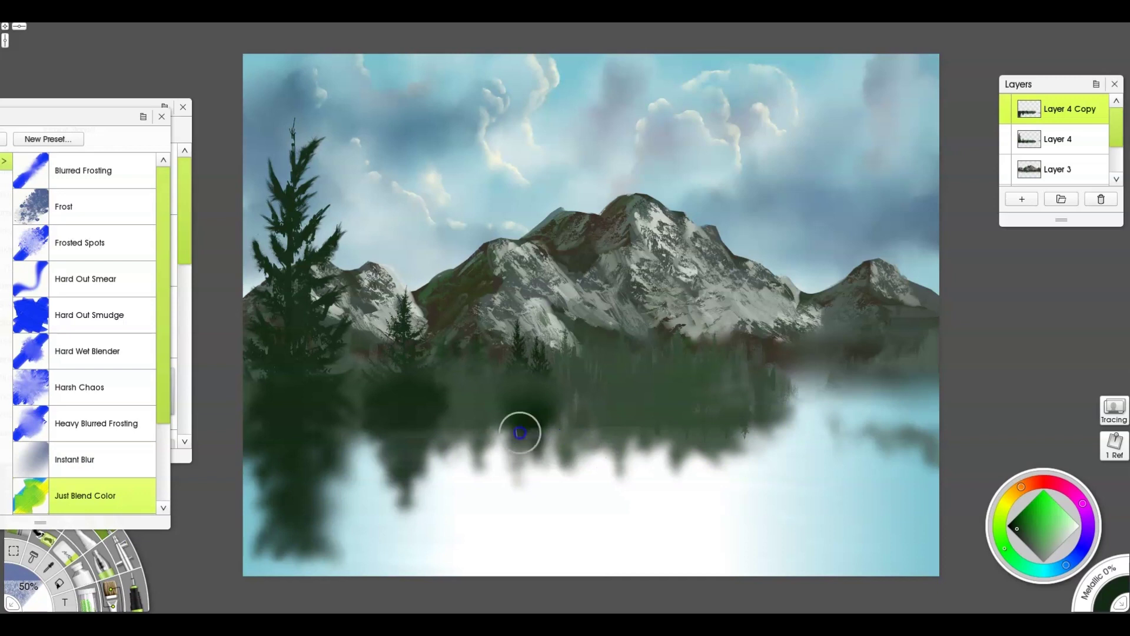
{"action": "key", "text": "ctrl+e"}
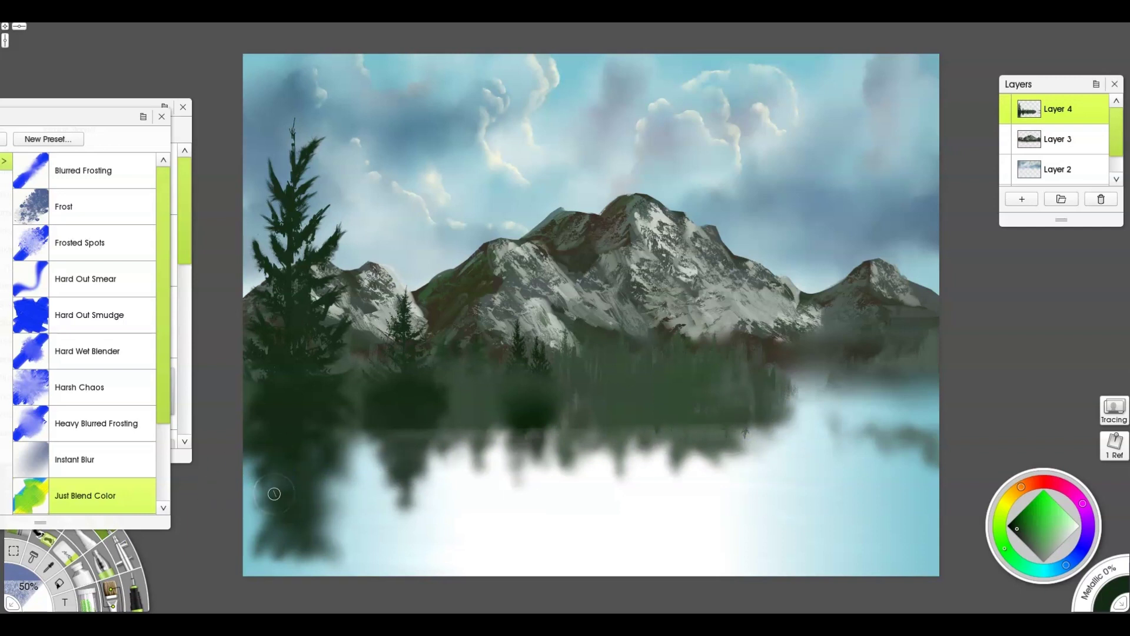
- On a new layer, paint a dark foliage shoreline and a diagonal foreground bank with the Textures custom brush Rough Foliage at 90% size
{"action": "key", "text": "b"}
{"action": "left_click_drag", "start_coordinate": [76, 116], "coordinate": [227, 104]}
{"action": "left_click", "coordinate": [134, 277]}
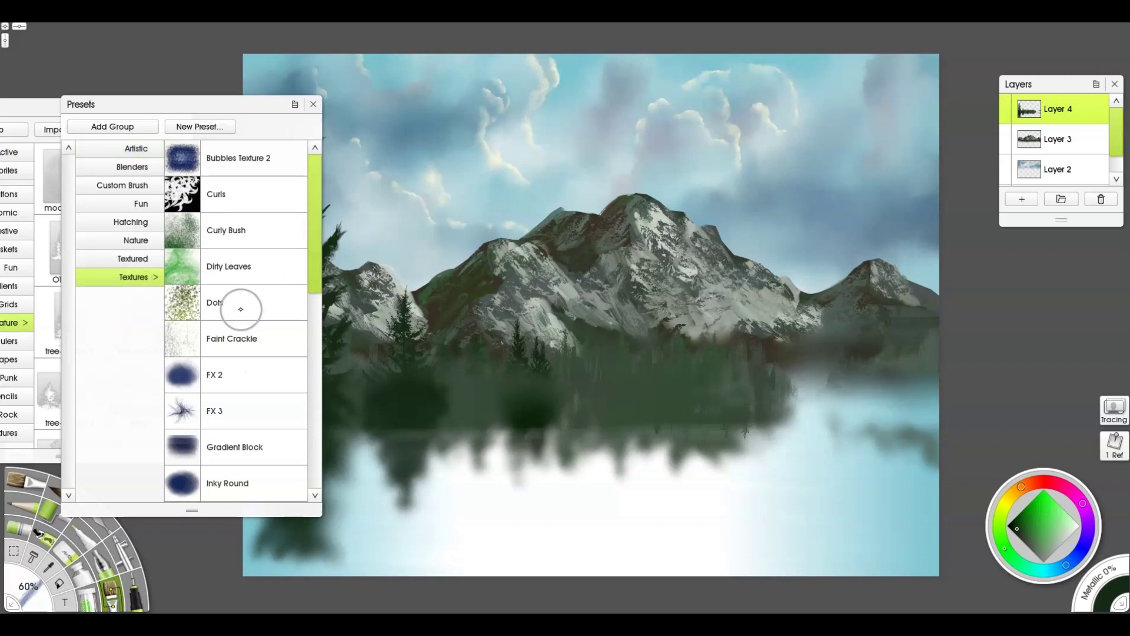
{"action": "left_click_drag", "start_coordinate": [313, 270], "coordinate": [310, 394]}
{"action": "left_click", "coordinate": [270, 436]}
{"action": "left_click_drag", "start_coordinate": [246, 101], "coordinate": [78, 114]}
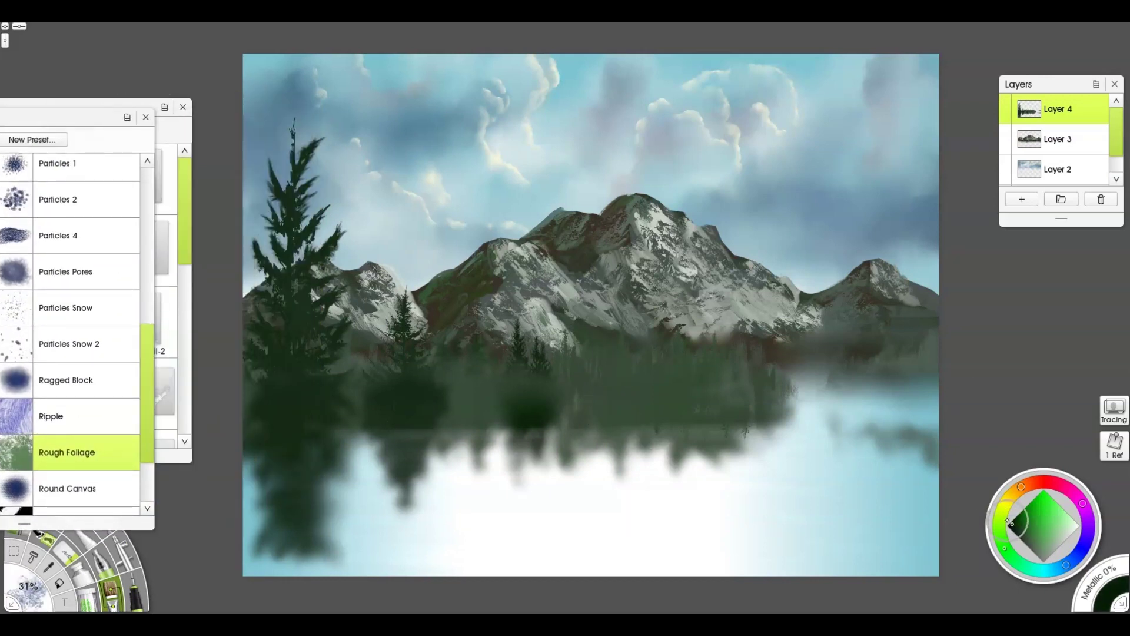
{"action": "left_click_drag", "start_coordinate": [720, 411], "coordinate": [716, 409]}
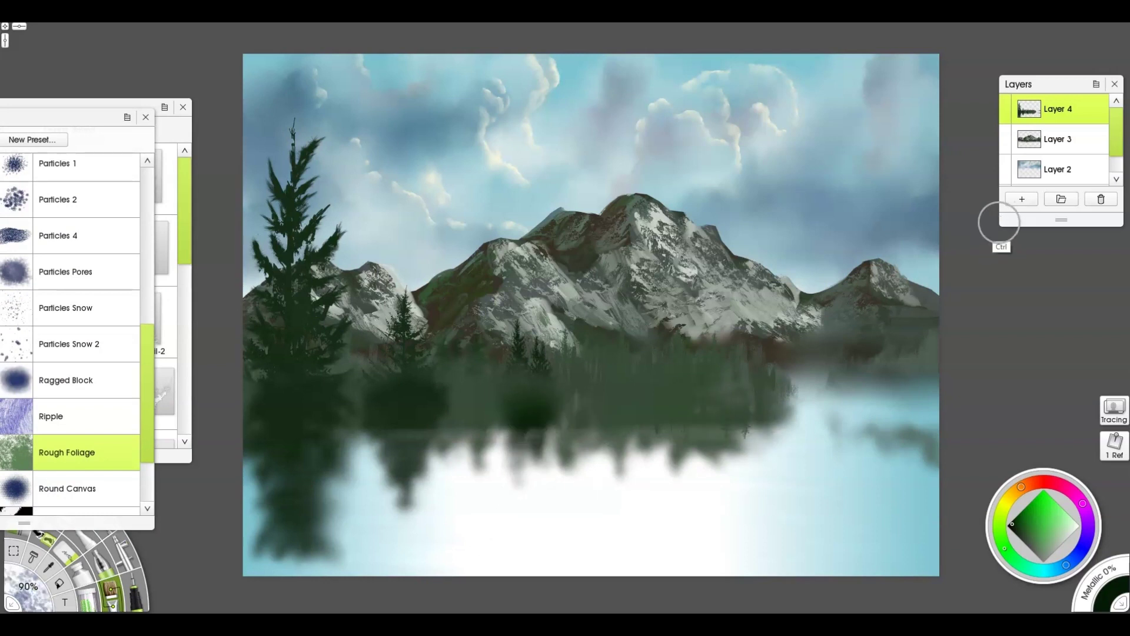
{"action": "left_click", "coordinate": [1021, 199]}
{"action": "mouse_move", "coordinate": [763, 410]}
{"action": "left_mouse_down"}
{"action": "mouse_move", "coordinate": [613, 426]}
{"action": "mouse_move", "coordinate": [705, 424]}
{"action": "left_mouse_up"}
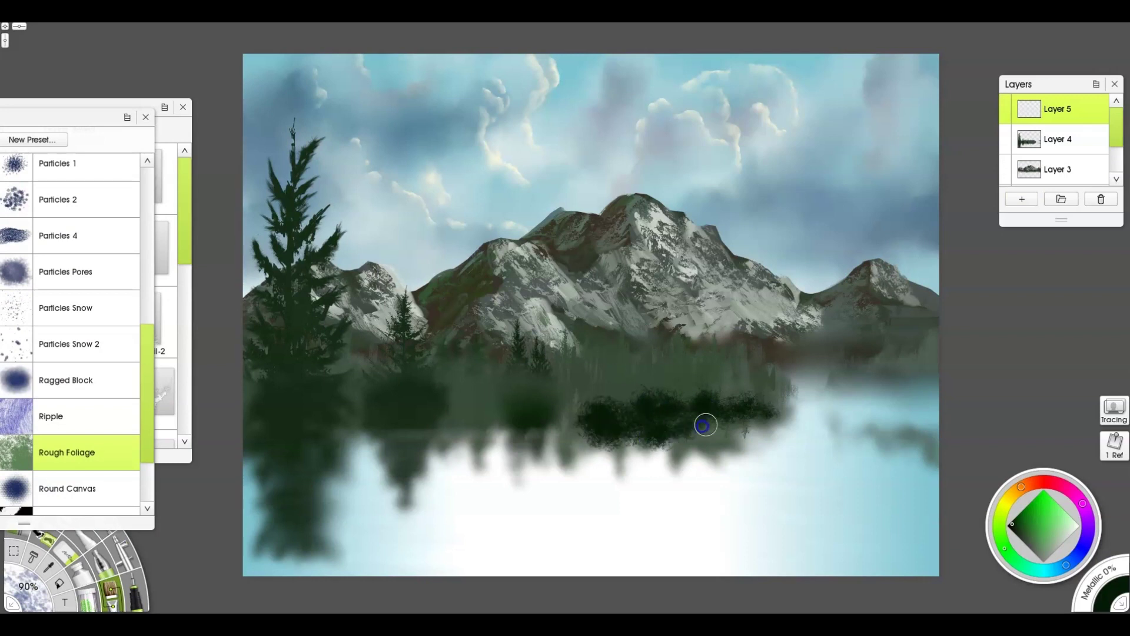
{"action": "mouse_move", "coordinate": [534, 415]}
{"action": "left_mouse_down"}
{"action": "mouse_move", "coordinate": [329, 429]}
{"action": "mouse_move", "coordinate": [313, 449]}
{"action": "mouse_move", "coordinate": [359, 524]}
{"action": "mouse_move", "coordinate": [411, 570]}
{"action": "mouse_move", "coordinate": [324, 568]}
{"action": "left_mouse_up"}
- Texture the diagonal foreground bank and the shoreline with dark leaves using the Nature Stamps preset Shrub Brush at 87% size
{"action": "left_click", "coordinate": [44, 537]}
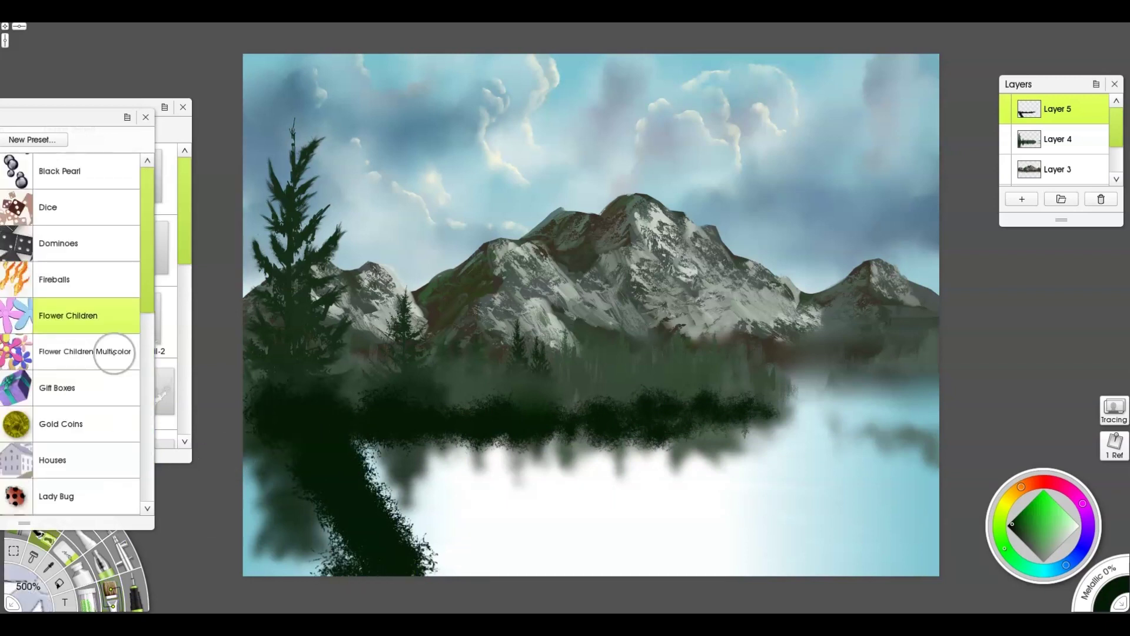
{"action": "left_click_drag", "start_coordinate": [77, 117], "coordinate": [268, 106]}
{"action": "left_click", "coordinate": [147, 257]}
{"action": "left_click_drag", "start_coordinate": [335, 223], "coordinate": [337, 467]}
{"action": "left_click", "coordinate": [273, 350]}
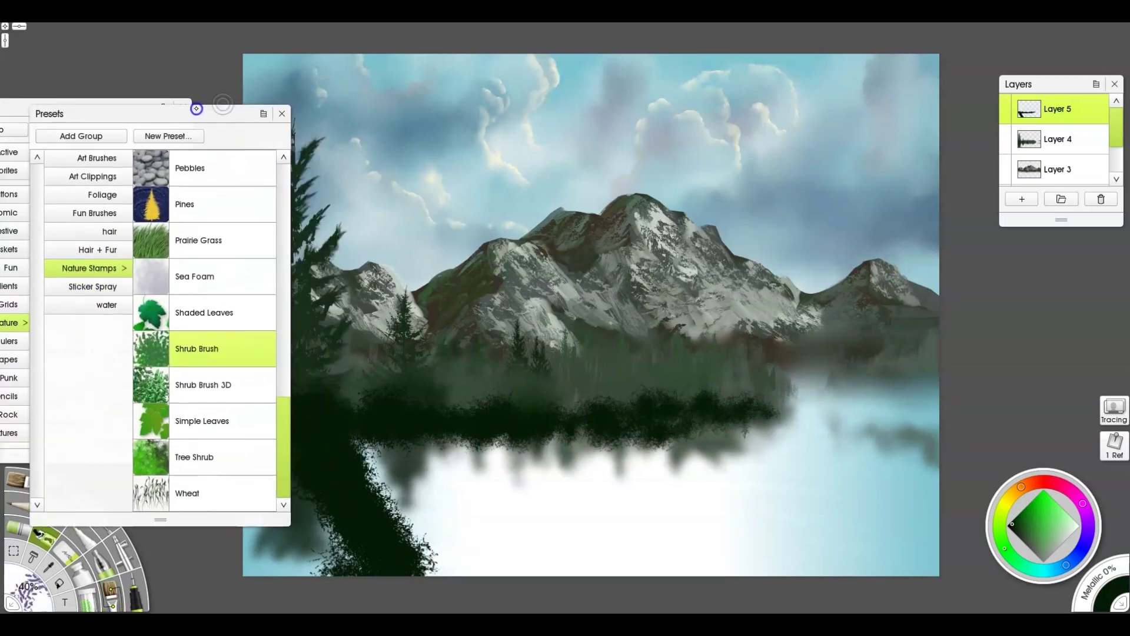
{"action": "mouse_move", "coordinate": [283, 487]}
{"action": "left_mouse_down"}
{"action": "mouse_move", "coordinate": [265, 522]}
{"action": "mouse_move", "coordinate": [328, 538]}
{"action": "mouse_move", "coordinate": [271, 469]}
{"action": "mouse_move", "coordinate": [332, 478]}
{"action": "left_mouse_up"}
{"action": "mouse_move", "coordinate": [274, 583]}
{"action": "left_mouse_down"}
{"action": "mouse_move", "coordinate": [412, 565]}
{"action": "mouse_move", "coordinate": [370, 512]}
{"action": "mouse_move", "coordinate": [247, 518]}
{"action": "left_mouse_up"}
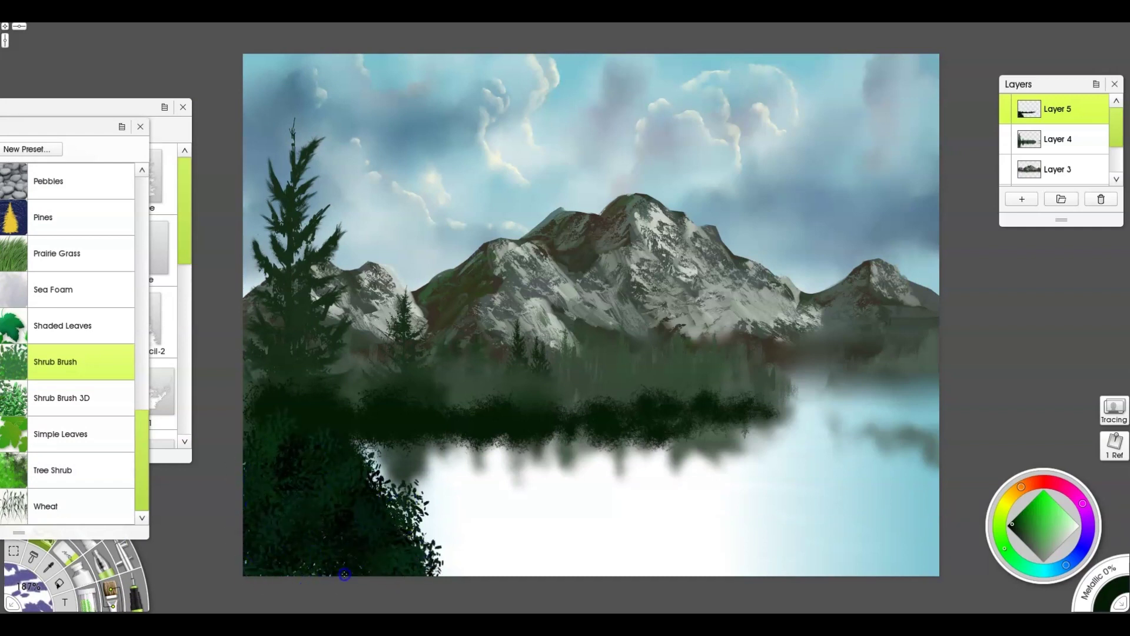
{"action": "mouse_move", "coordinate": [517, 435]}
{"action": "left_mouse_down"}
{"action": "mouse_move", "coordinate": [636, 434]}
{"action": "mouse_move", "coordinate": [659, 414]}
{"action": "mouse_move", "coordinate": [770, 415]}
{"action": "mouse_move", "coordinate": [686, 391]}
{"action": "left_mouse_up"}
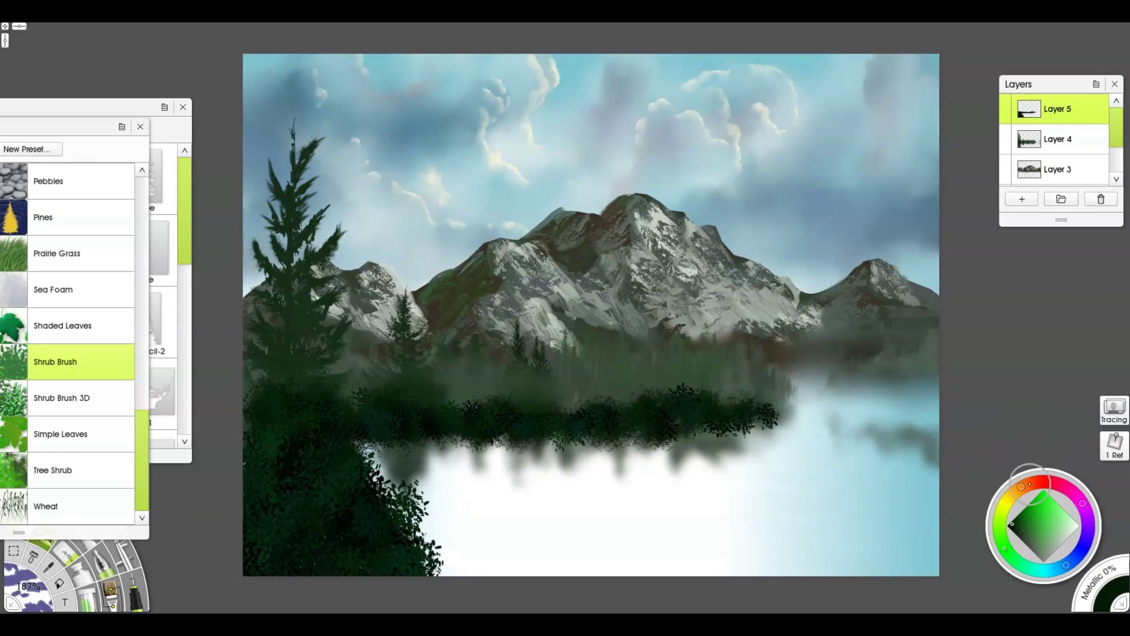
- Pick a bright orange paint color and add a new layer above Layer 5
{"action": "left_click", "coordinate": [1042, 503]}
{"action": "key", "text": "u"}
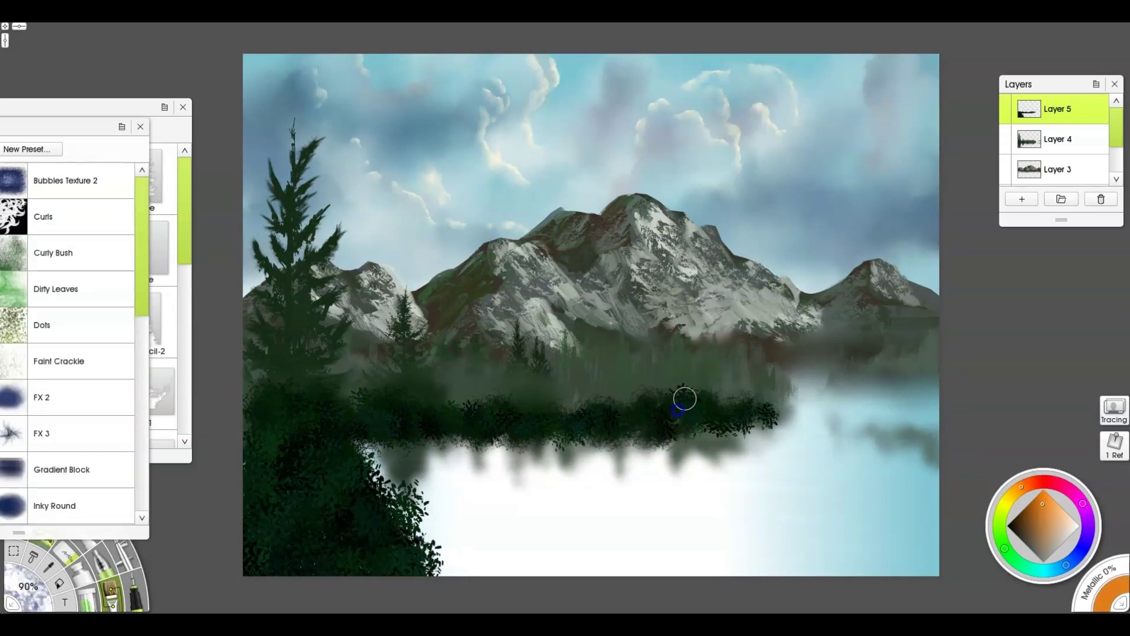
{"action": "left_click", "coordinate": [1021, 199]}
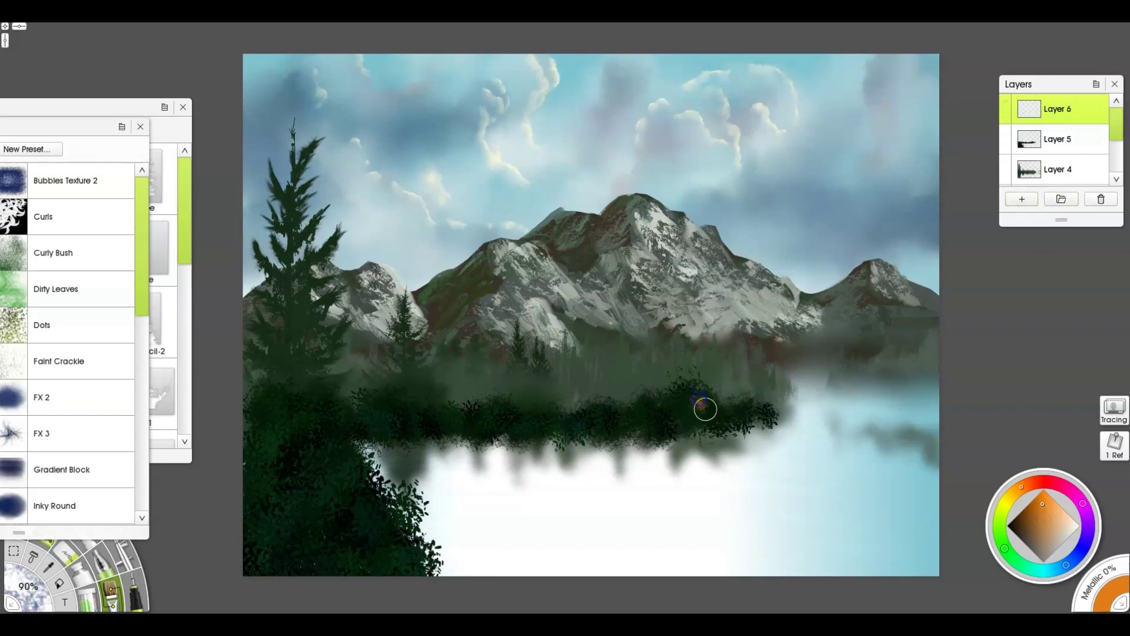
- Try dabbing orange and brown foliage clumps on the shoreline at 139% size, and erase them with Instant Erase
{"action": "key", "text": "ctrl+z"}
{"action": "mouse_move", "coordinate": [676, 415]}
{"action": "left_mouse_down", "text": "shift"}
{"action": "mouse_move", "coordinate": [699, 406]}
{"action": "mouse_move", "coordinate": [550, 409]}
{"action": "left_mouse_up", "text": "shift"}
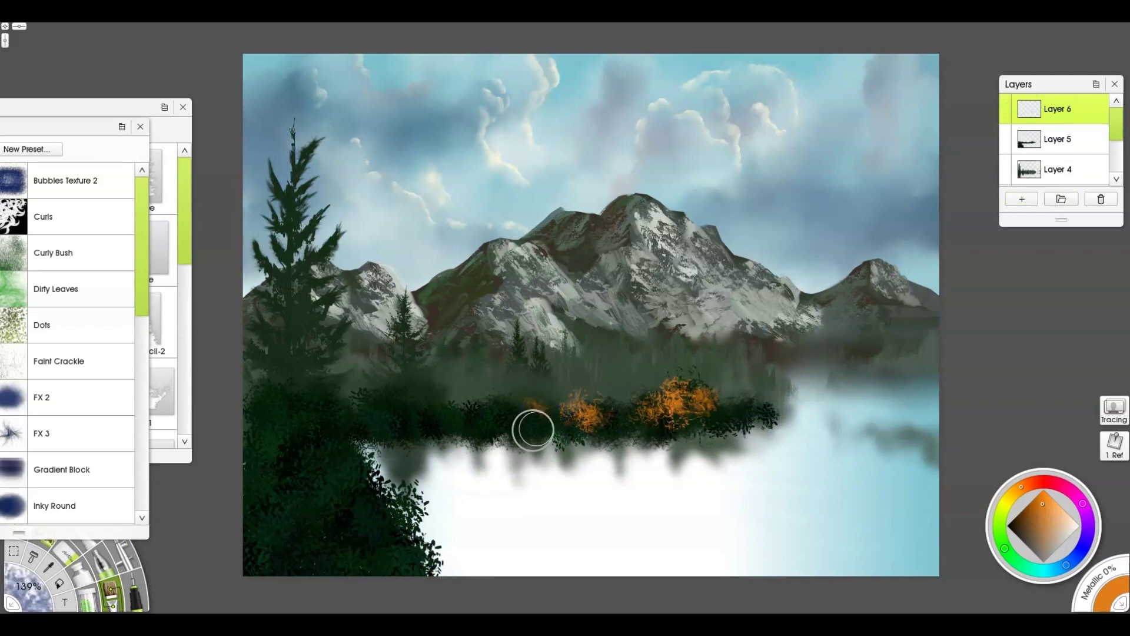
{"action": "left_click", "coordinate": [1035, 524]}
{"action": "left_click_drag", "start_coordinate": [690, 396], "coordinate": [722, 416]}
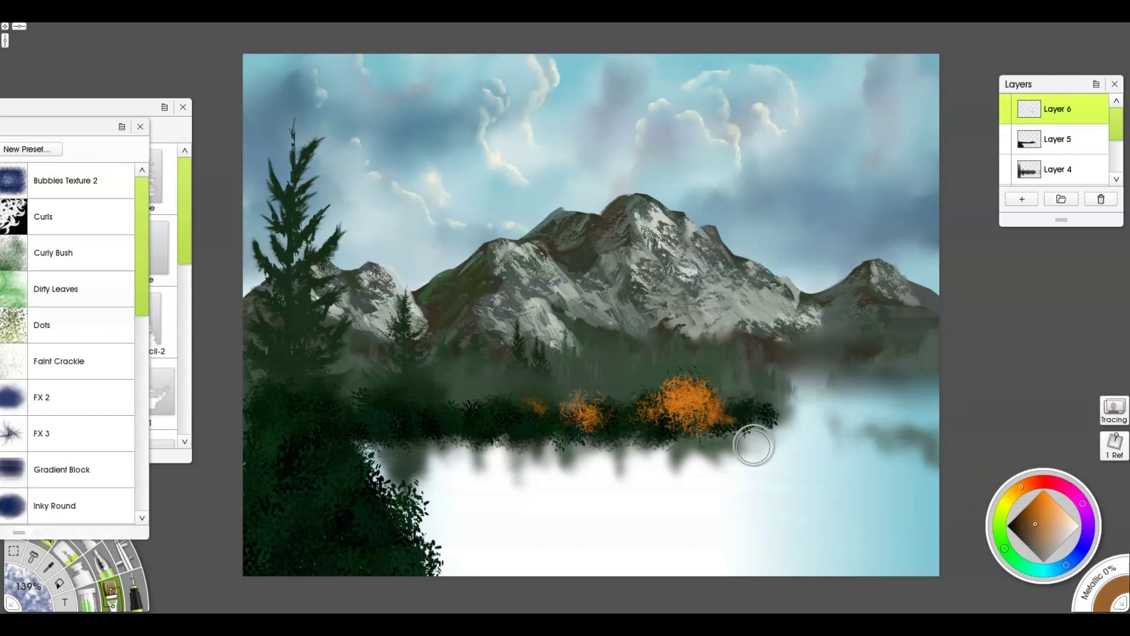
{"action": "key", "text": "e"}
{"action": "mouse_move", "coordinate": [684, 382]}
{"action": "left_mouse_down"}
{"action": "mouse_move", "coordinate": [667, 422]}
{"action": "mouse_move", "coordinate": [517, 412]}
{"action": "left_mouse_up"}
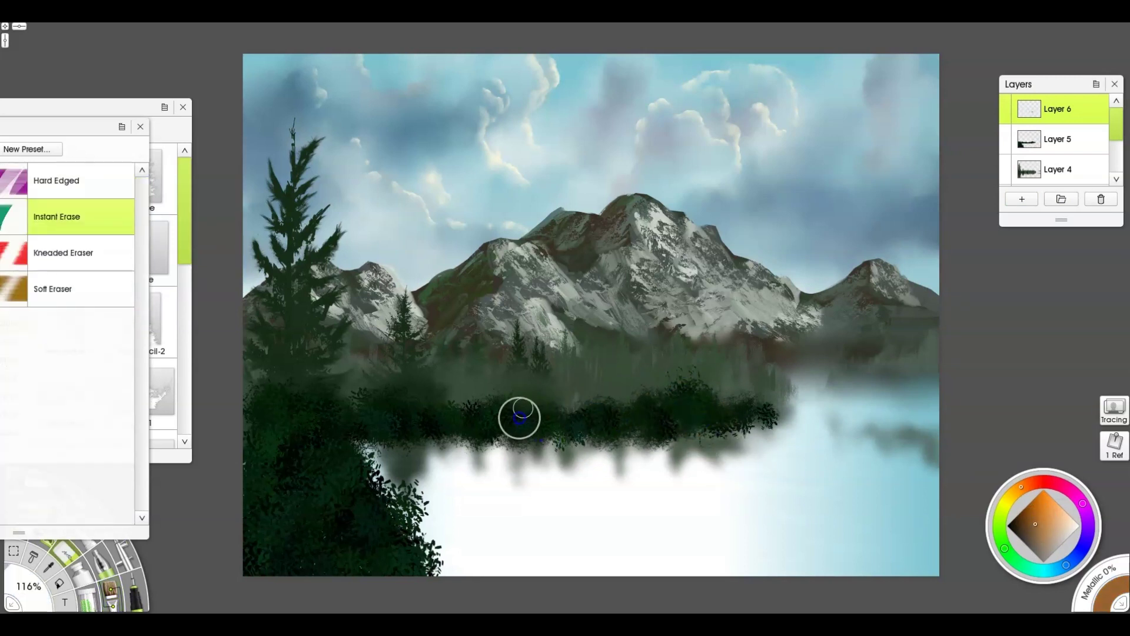
- Add muted orange and olive foliage highlights along the shoreline with the Dirty Leaves and Dots presets at 126% size
{"action": "key", "text": "b"}
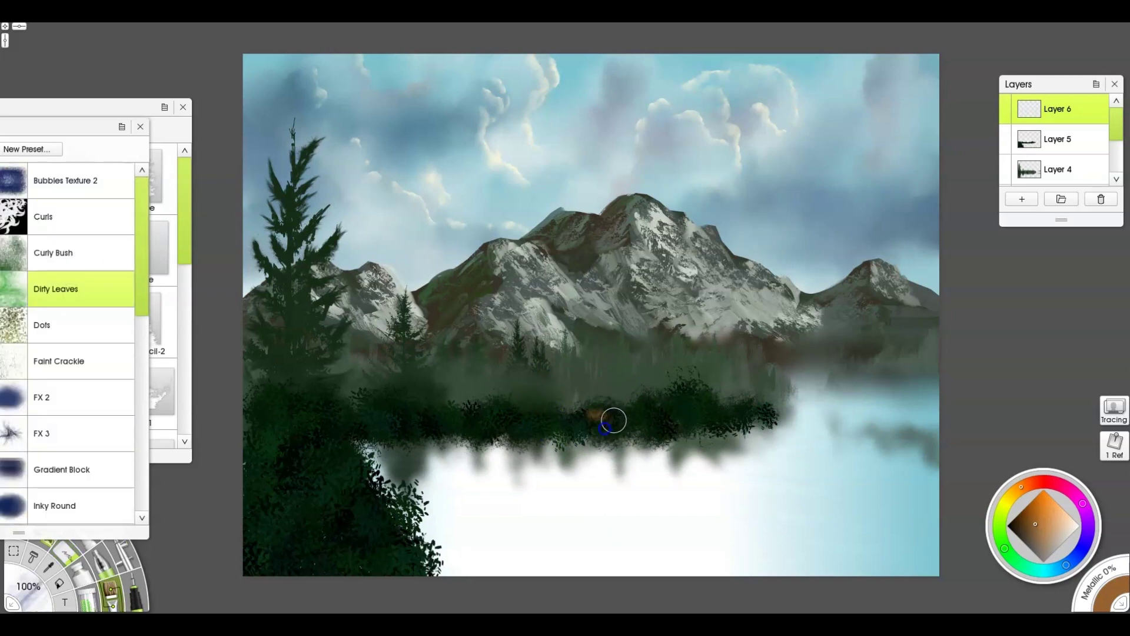
{"action": "left_click", "coordinate": [599, 415], "text": "alt"}
{"action": "mouse_move", "coordinate": [663, 426]}
{"action": "left_mouse_down"}
{"action": "mouse_move", "coordinate": [714, 416]}
{"action": "mouse_move", "coordinate": [601, 411]}
{"action": "mouse_move", "coordinate": [534, 432]}
{"action": "left_mouse_up"}
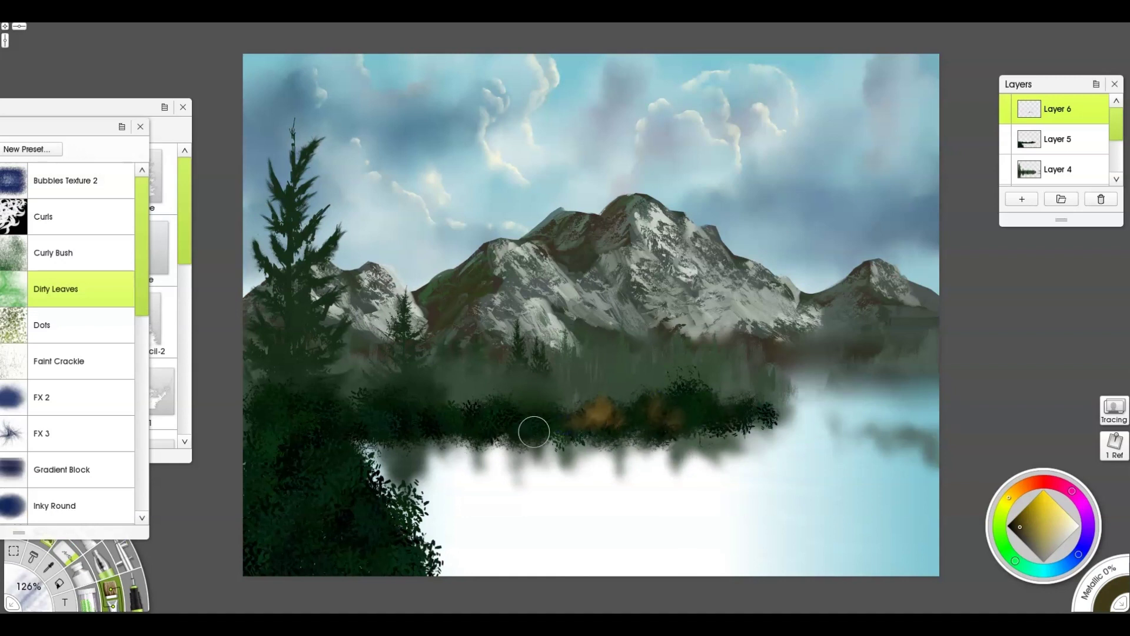
{"action": "left_click", "coordinate": [76, 320]}
{"action": "mouse_move", "coordinate": [720, 414]}
{"action": "left_mouse_down"}
{"action": "mouse_move", "coordinate": [554, 401]}
{"action": "mouse_move", "coordinate": [589, 412]}
{"action": "mouse_move", "coordinate": [523, 424]}
{"action": "mouse_move", "coordinate": [471, 415]}
{"action": "left_mouse_up"}
{"action": "left_click", "coordinate": [1038, 524]}
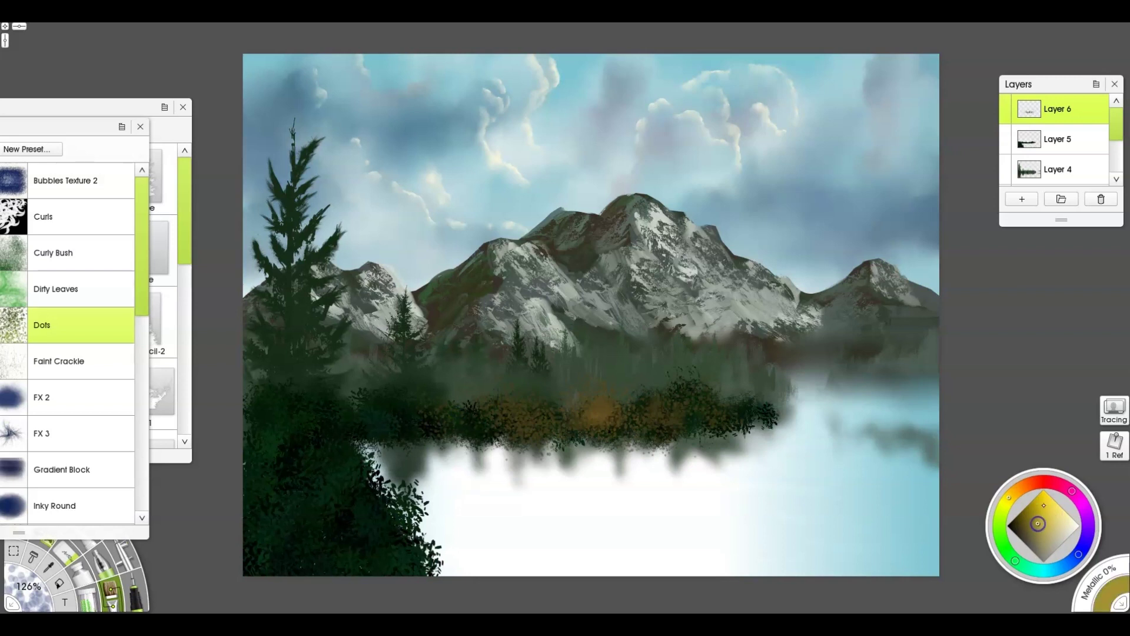
{"action": "mouse_move", "coordinate": [718, 405]}
{"action": "left_mouse_down"}
{"action": "mouse_move", "coordinate": [651, 404]}
{"action": "mouse_move", "coordinate": [647, 419]}
{"action": "left_mouse_up"}
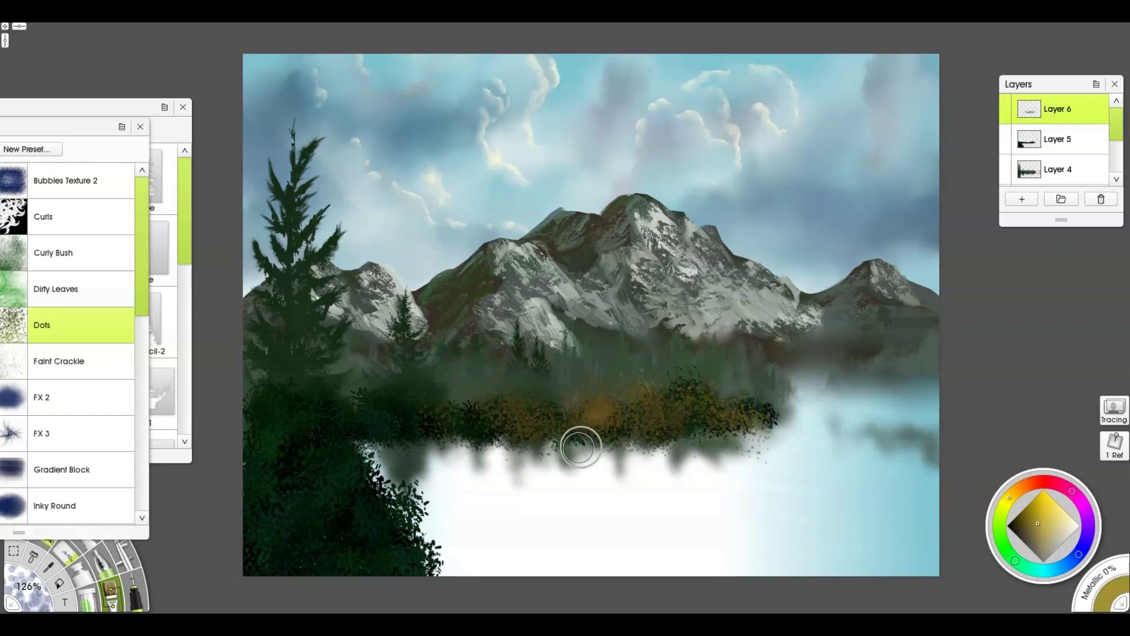
- Speckle the shoreline foliage with golden and green highlights using the Lichen preset at 100% size
{"action": "left_click_drag", "start_coordinate": [83, 126], "coordinate": [190, 107]}
{"action": "left_click", "coordinate": [232, 273]}
{"action": "left_click_drag", "start_coordinate": [247, 287], "coordinate": [242, 399]}
{"action": "left_click", "coordinate": [232, 229]}
{"action": "mouse_move", "coordinate": [514, 419]}
{"action": "left_mouse_down"}
{"action": "mouse_move", "coordinate": [468, 429]}
{"action": "mouse_move", "coordinate": [644, 430]}
{"action": "mouse_move", "coordinate": [774, 409]}
{"action": "left_mouse_up"}
{"action": "left_click", "coordinate": [996, 524]}
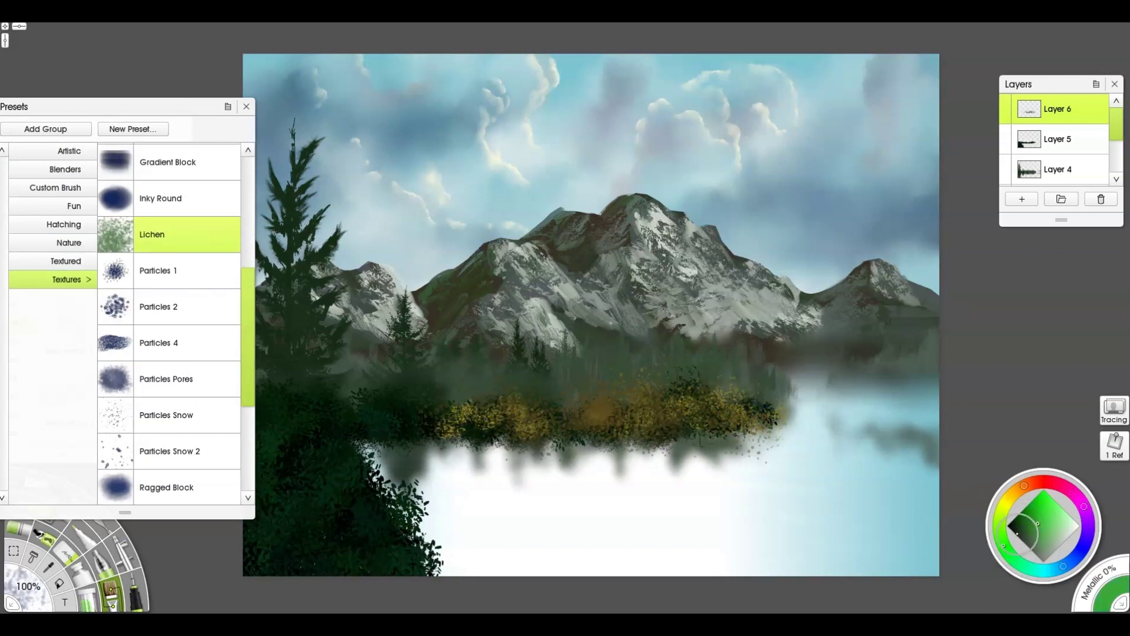
{"action": "left_click_drag", "start_coordinate": [1017, 533], "coordinate": [1025, 518]}
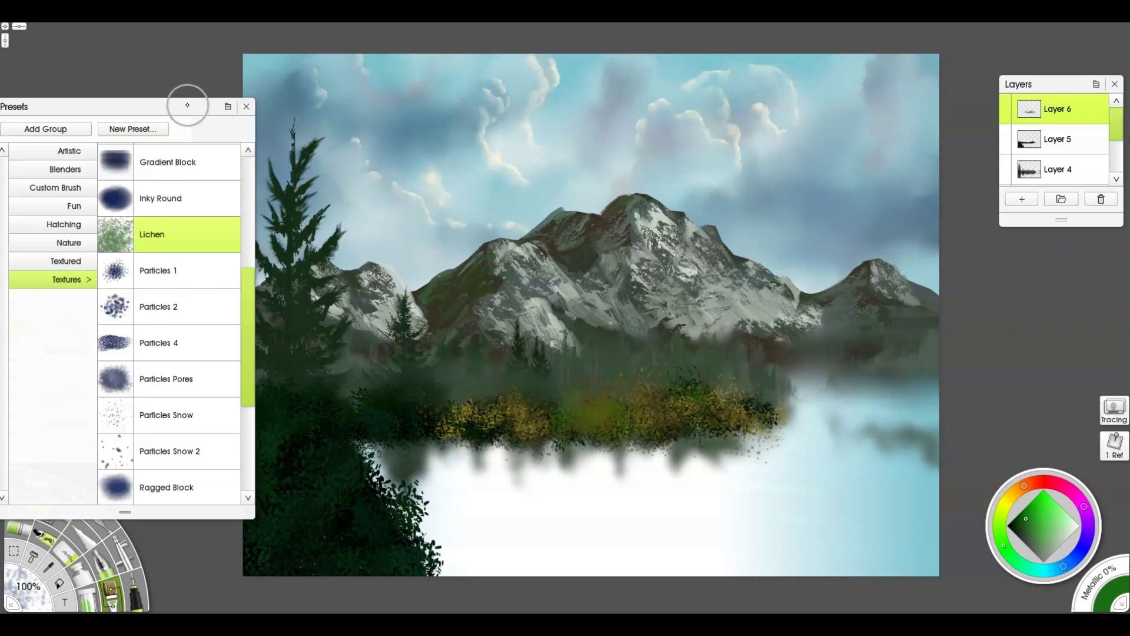
- Break up the shoreline highlights by brushing over them with the custom brush in Eraser Mode
{"action": "left_click_drag", "start_coordinate": [187, 105], "coordinate": [218, 97]}
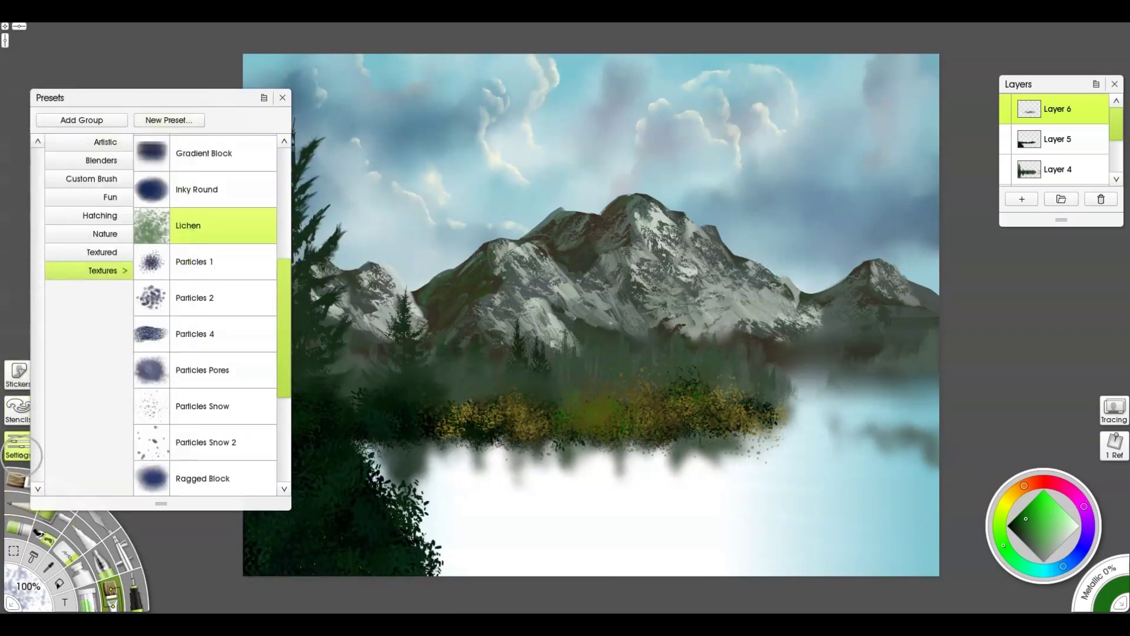
{"action": "left_click", "coordinate": [21, 455]}
{"action": "left_click", "coordinate": [149, 248]}
{"action": "mouse_move", "coordinate": [590, 419]}
{"action": "left_mouse_down"}
{"action": "mouse_move", "coordinate": [533, 422]}
{"action": "mouse_move", "coordinate": [697, 400]}
{"action": "left_mouse_up"}
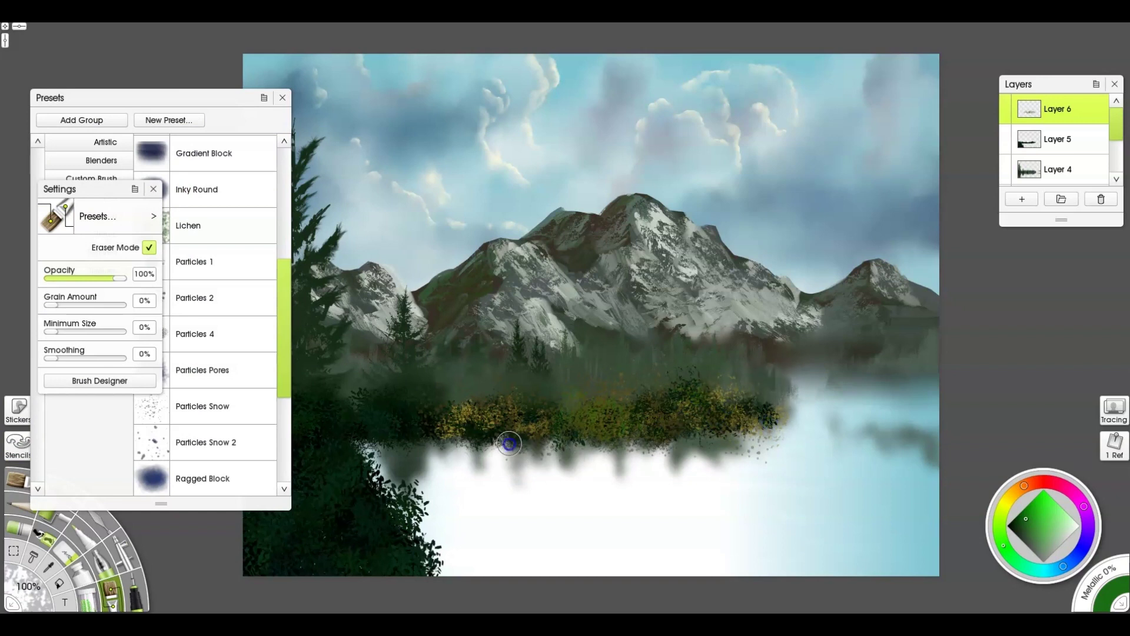
{"action": "left_click", "coordinate": [149, 247]}
- Place the trees6 nature stencil over the right part of the shoreline and paint green foliage through it
{"action": "left_click", "coordinate": [18, 446]}
{"action": "left_click_drag", "start_coordinate": [263, 252], "coordinate": [261, 359]}
{"action": "left_click", "coordinate": [156, 311]}
{"action": "left_click_drag", "start_coordinate": [918, 482], "coordinate": [723, 306]}
{"action": "left_click_drag", "start_coordinate": [786, 394], "coordinate": [562, 474]}
{"action": "mouse_move", "coordinate": [694, 441]}
{"action": "left_mouse_down"}
{"action": "mouse_move", "coordinate": [674, 473]}
{"action": "mouse_move", "coordinate": [555, 480]}
{"action": "mouse_move", "coordinate": [630, 482]}
{"action": "mouse_move", "coordinate": [643, 457]}
{"action": "mouse_move", "coordinate": [739, 426]}
{"action": "left_mouse_up"}
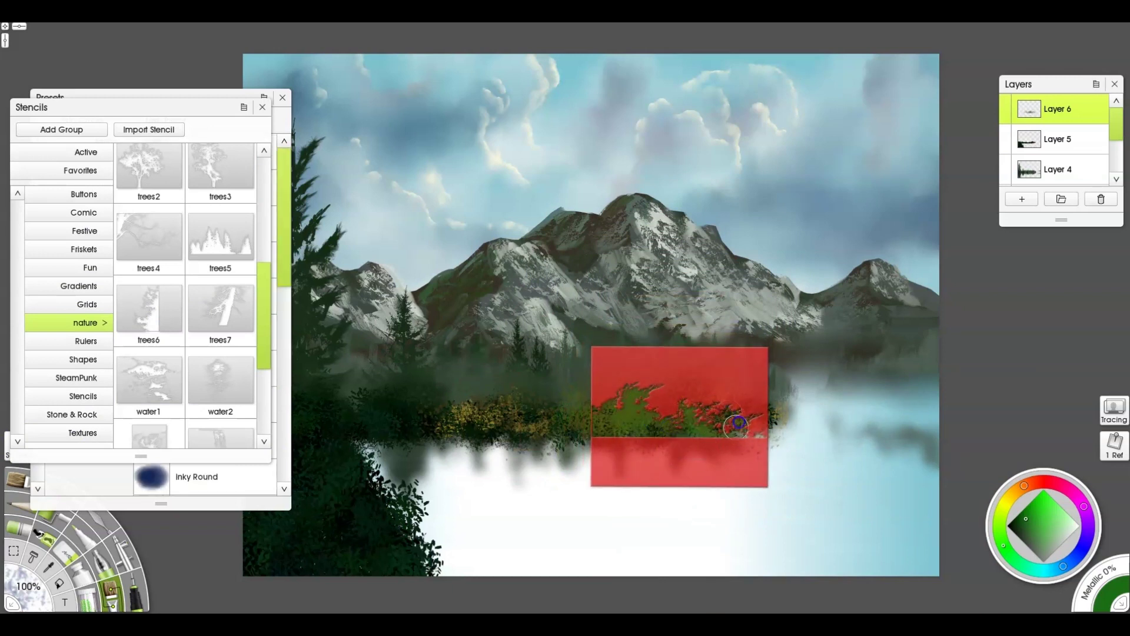
- Reshape and shift the stencil along the shoreline, painting more green foliage tufts toward the shoreline's right end
{"action": "mouse_move", "coordinate": [649, 406]}
{"action": "left_mouse_down"}
{"action": "mouse_move", "coordinate": [660, 391]}
{"action": "mouse_move", "coordinate": [669, 434]}
{"action": "mouse_move", "coordinate": [727, 456]}
{"action": "mouse_move", "coordinate": [700, 406]}
{"action": "left_mouse_up"}
{"action": "mouse_move", "coordinate": [648, 466]}
{"action": "left_mouse_down"}
{"action": "mouse_move", "coordinate": [514, 469]}
{"action": "mouse_move", "coordinate": [587, 488]}
{"action": "mouse_move", "coordinate": [763, 468]}
{"action": "left_mouse_up"}
{"action": "left_click", "coordinate": [527, 374]}
{"action": "left_click_drag", "start_coordinate": [763, 419], "coordinate": [786, 415]}
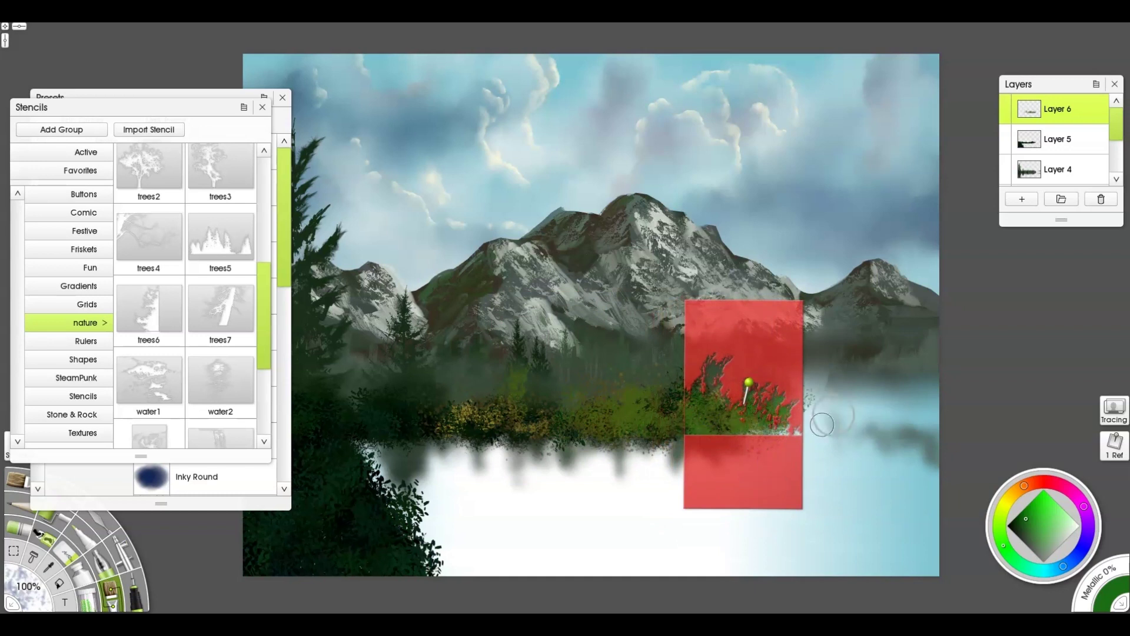
- Replace the foliage stencil with the trees2 nature stencil, scaled down and placed over the right end of the shoreline
{"action": "key", "text": "e"}
{"action": "left_click_drag", "start_coordinate": [746, 469], "coordinate": [493, 575]}
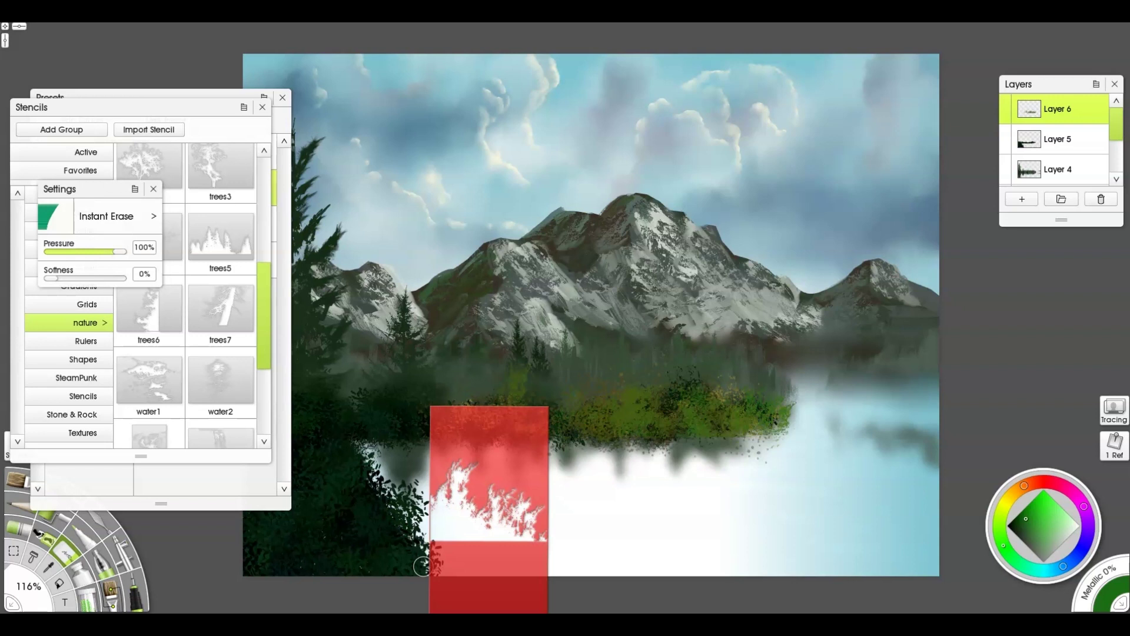
{"action": "right_click", "coordinate": [453, 442]}
{"action": "left_click", "coordinate": [529, 371]}
{"action": "scroll", "coordinate": [223, 316], "scroll_direction": "down", "scroll_amount": 1}
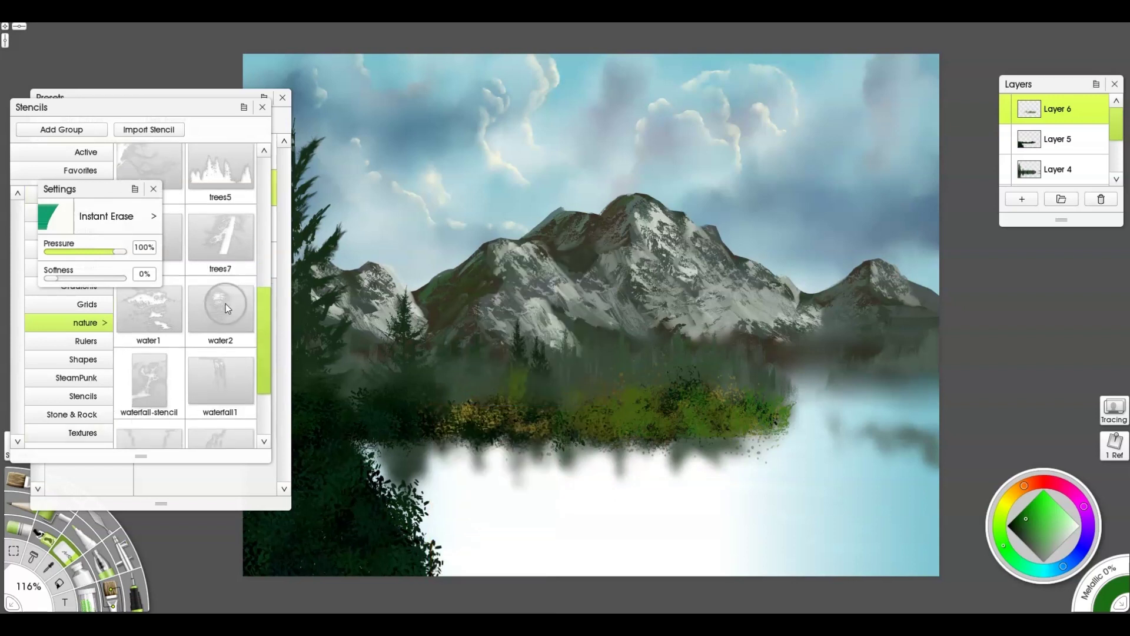
{"action": "scroll", "coordinate": [223, 316], "scroll_direction": "up", "scroll_amount": 5}
{"action": "left_click", "coordinate": [168, 395]}
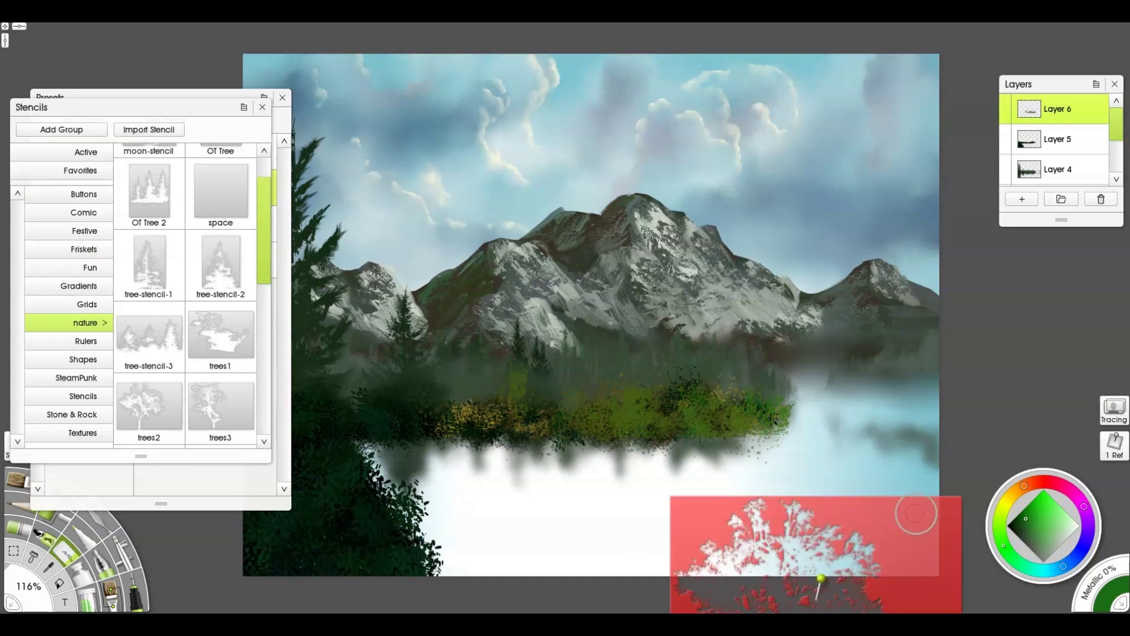
{"action": "left_click_drag", "start_coordinate": [859, 380], "coordinate": [853, 394]}
{"action": "left_click_drag", "start_coordinate": [862, 495], "coordinate": [715, 501]}
{"action": "left_click_drag", "start_coordinate": [785, 515], "coordinate": [787, 492]}
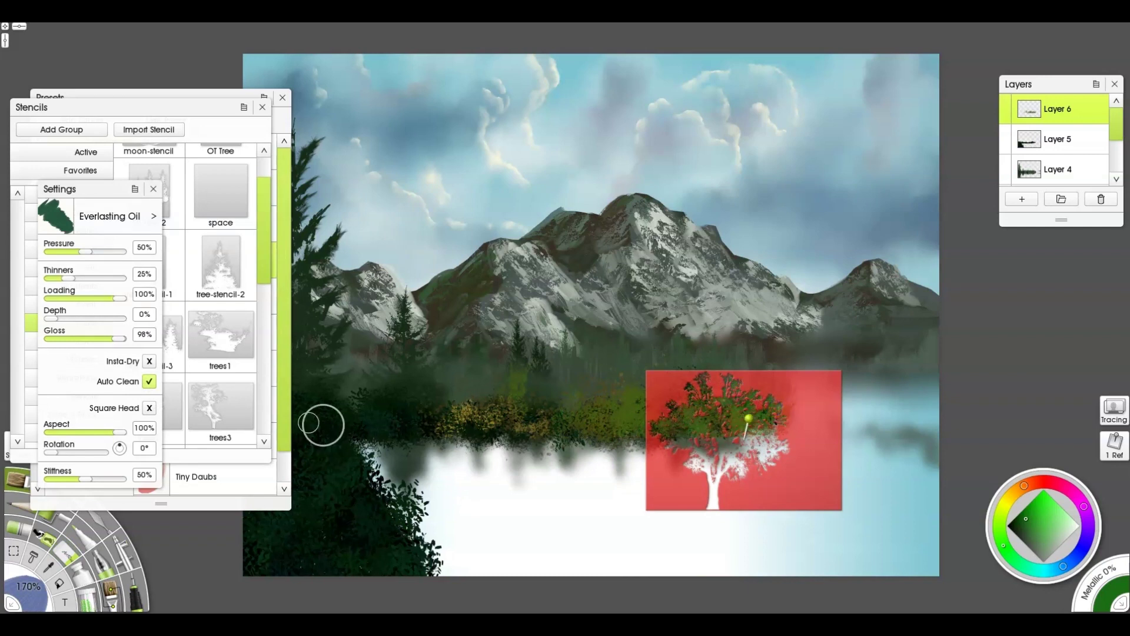
- Paint ochre leaf clusters through the tree stencil along the shoreline with the Soft Foliage custom brush preset at 100% size
{"action": "left_click", "coordinate": [153, 188]}
{"action": "left_click", "coordinate": [262, 107]}
{"action": "scroll", "coordinate": [235, 265], "scroll_direction": "down", "scroll_amount": 10}
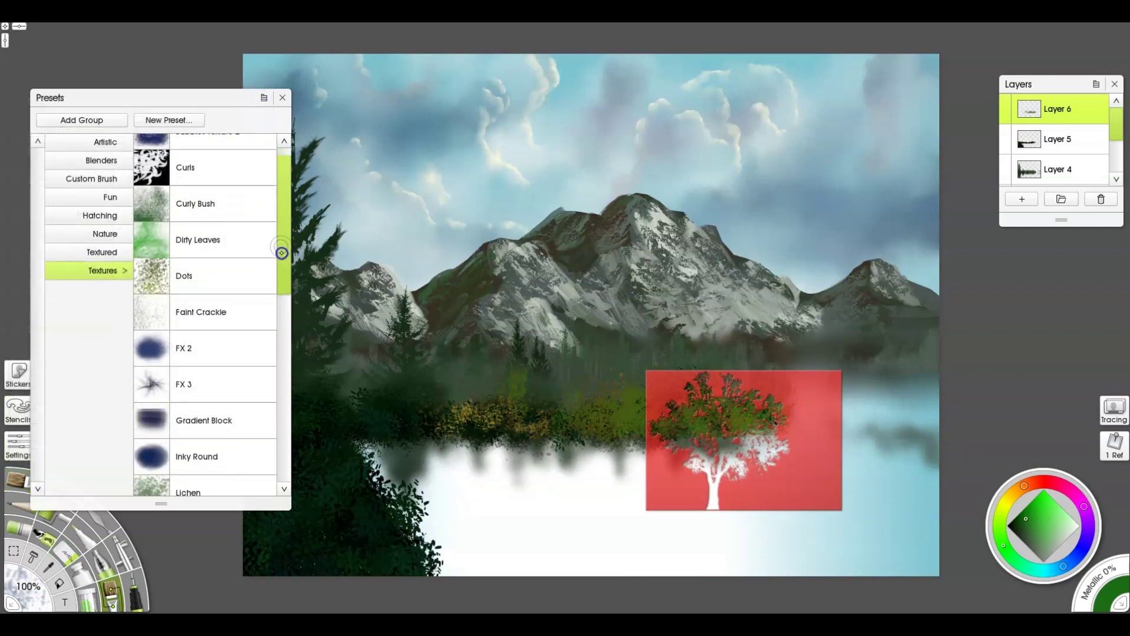
{"action": "left_click", "coordinate": [200, 476]}
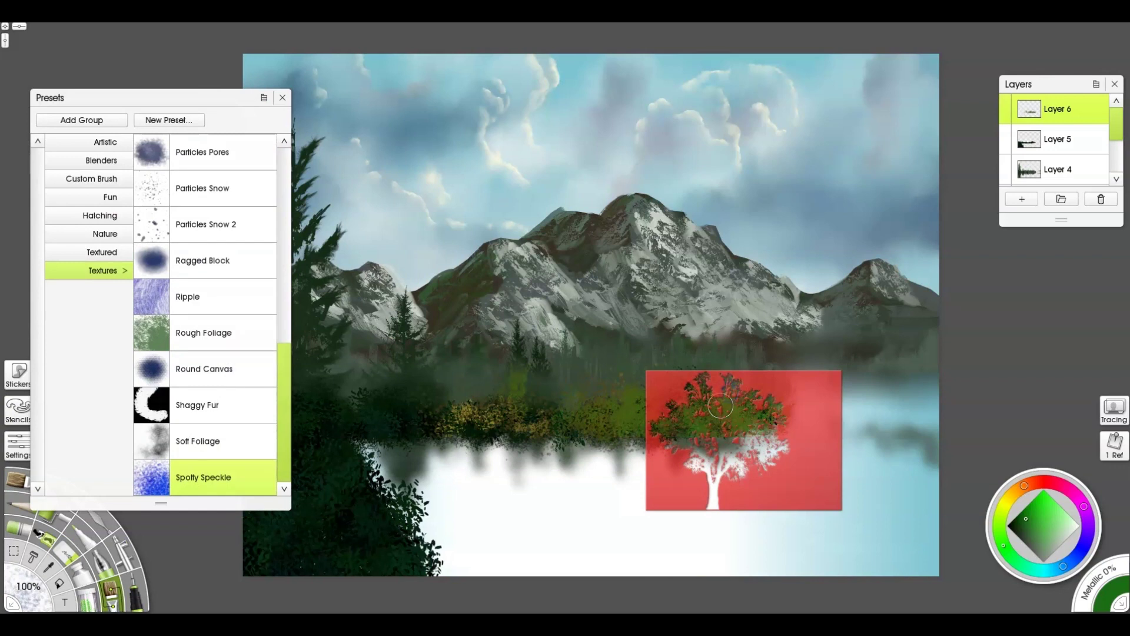
{"action": "left_click", "coordinate": [1014, 492]}
{"action": "left_click", "coordinate": [1037, 514]}
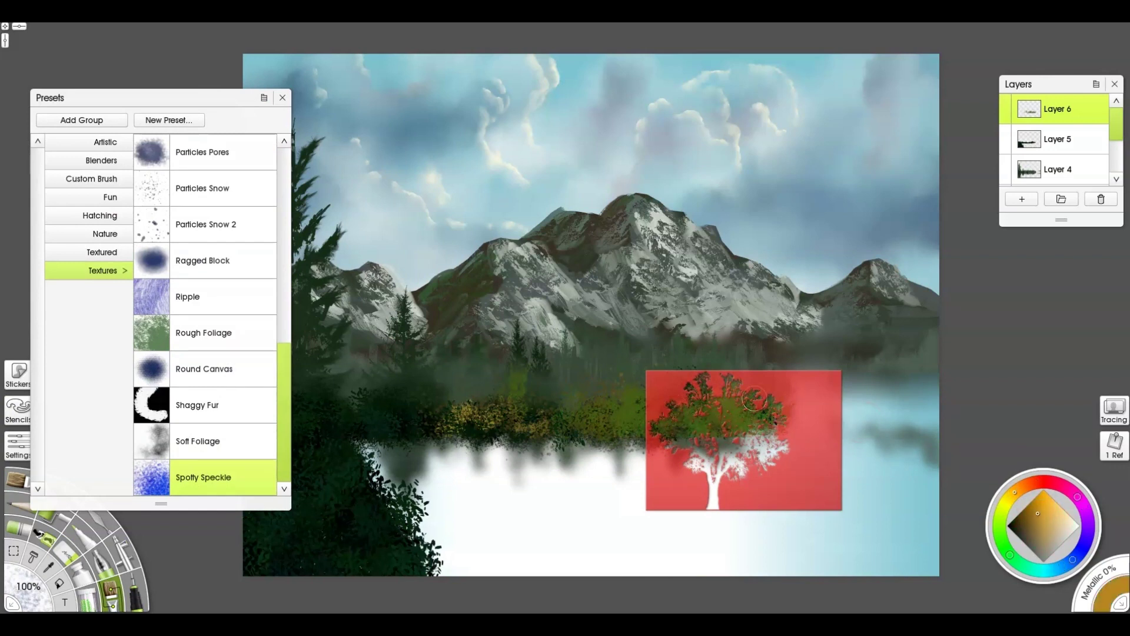
{"action": "left_click_drag", "start_coordinate": [785, 471], "coordinate": [731, 467]}
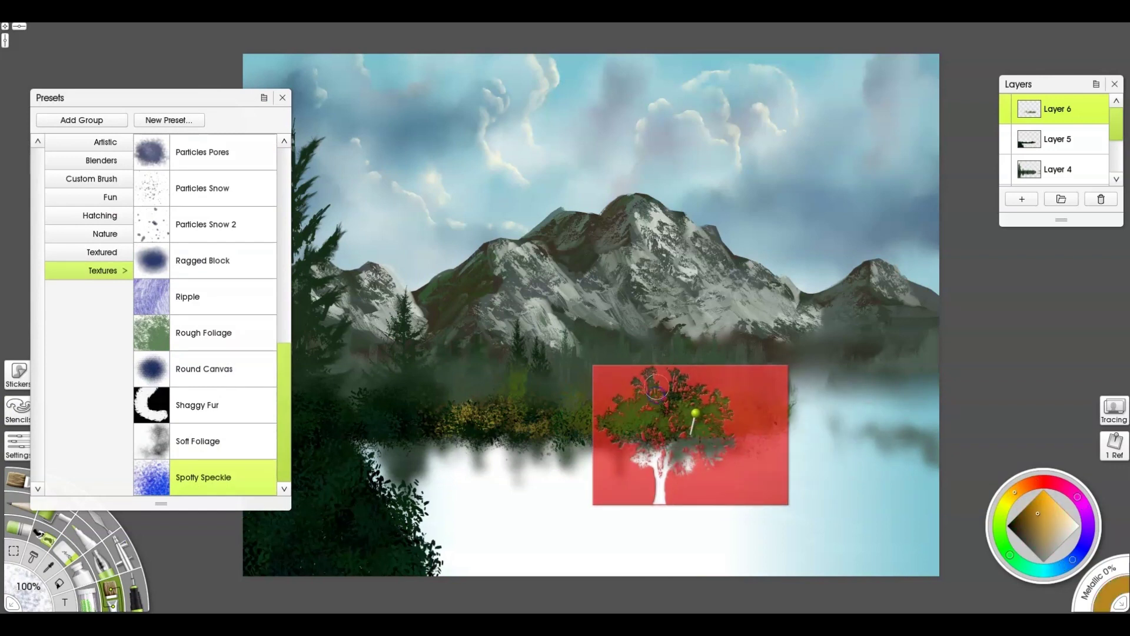
{"action": "left_click", "coordinate": [222, 451]}
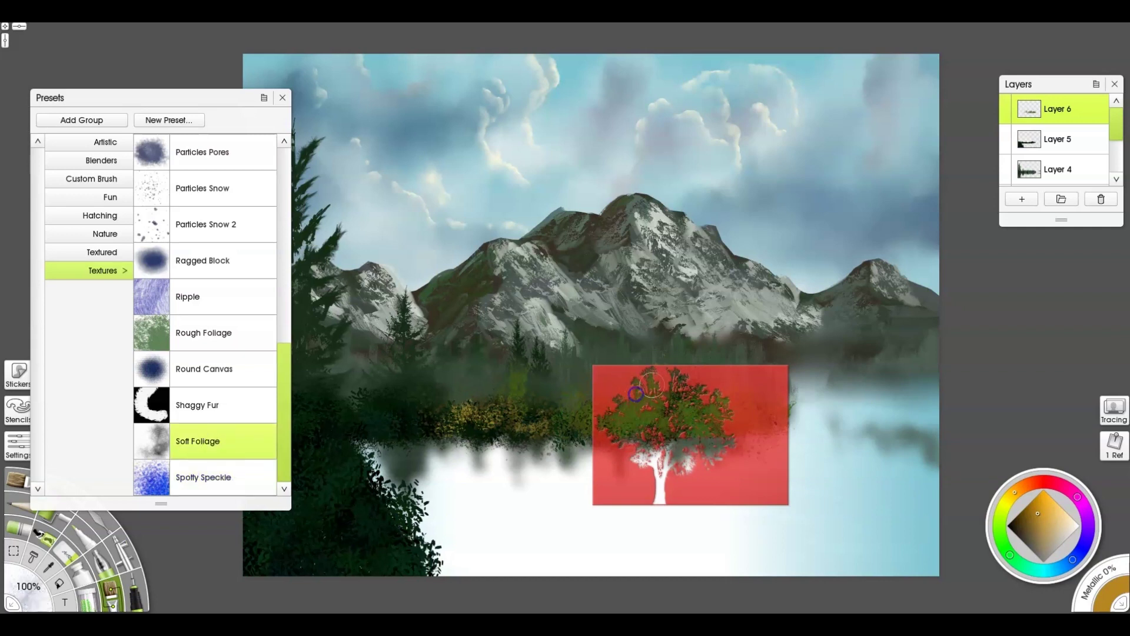
{"action": "mouse_move", "coordinate": [745, 401]}
{"action": "left_mouse_down"}
{"action": "mouse_move", "coordinate": [665, 383]}
{"action": "mouse_move", "coordinate": [646, 408]}
{"action": "mouse_move", "coordinate": [817, 456]}
{"action": "mouse_move", "coordinate": [560, 371]}
{"action": "mouse_move", "coordinate": [518, 400]}
{"action": "mouse_move", "coordinate": [453, 370]}
{"action": "mouse_move", "coordinate": [413, 406]}
{"action": "left_mouse_up"}
- Roughen the shoreline highlights through the repositioned tree stencil with the Harsh Chaos knife preset at 100% size
{"action": "key", "text": "k"}
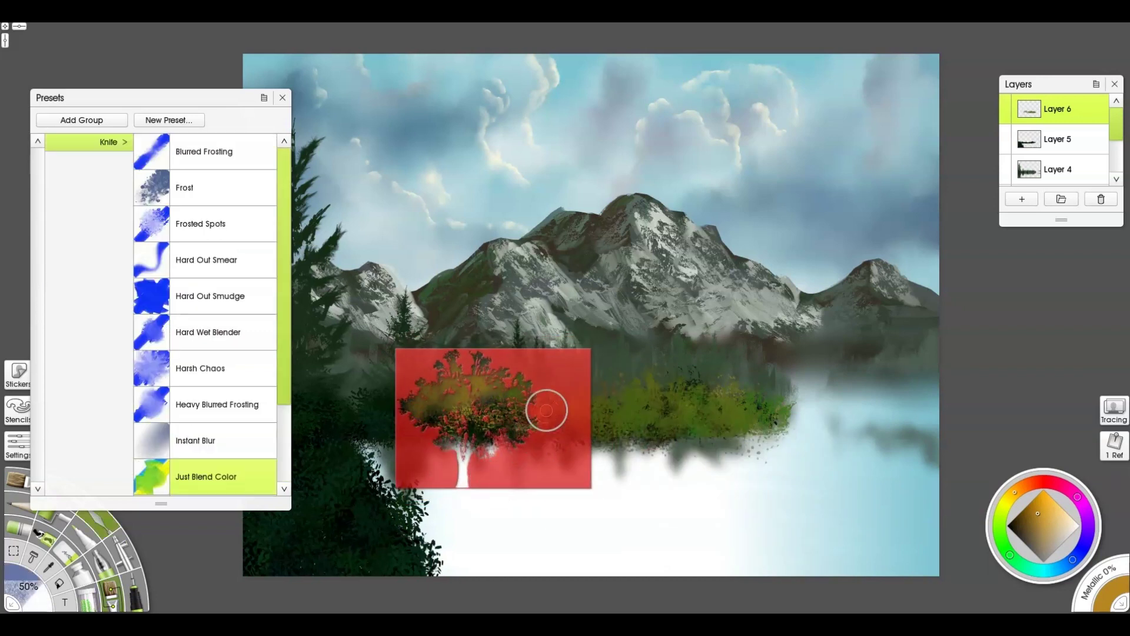
{"action": "left_click", "coordinate": [264, 376]}
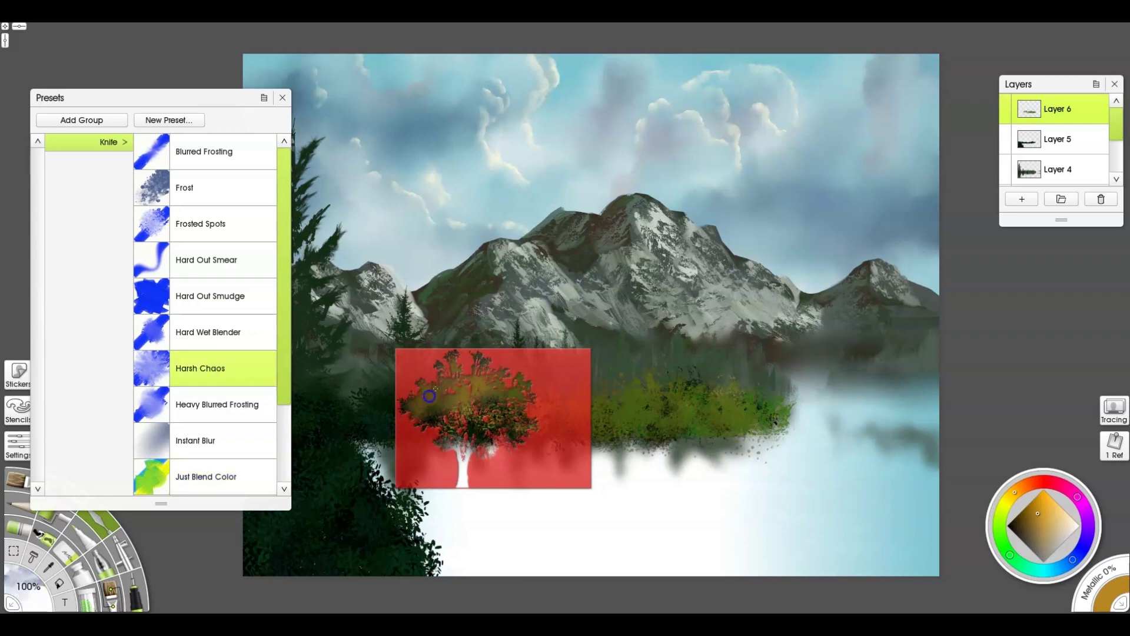
{"action": "left_click_drag", "start_coordinate": [555, 453], "coordinate": [805, 472]}
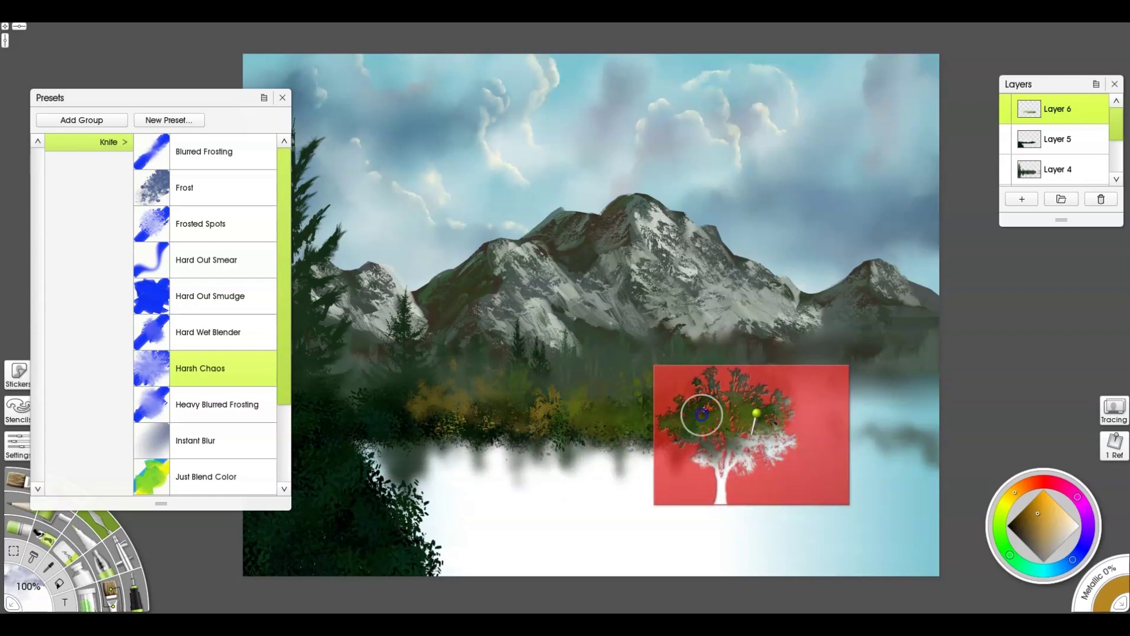
{"action": "left_click_drag", "start_coordinate": [738, 463], "coordinate": [588, 476]}
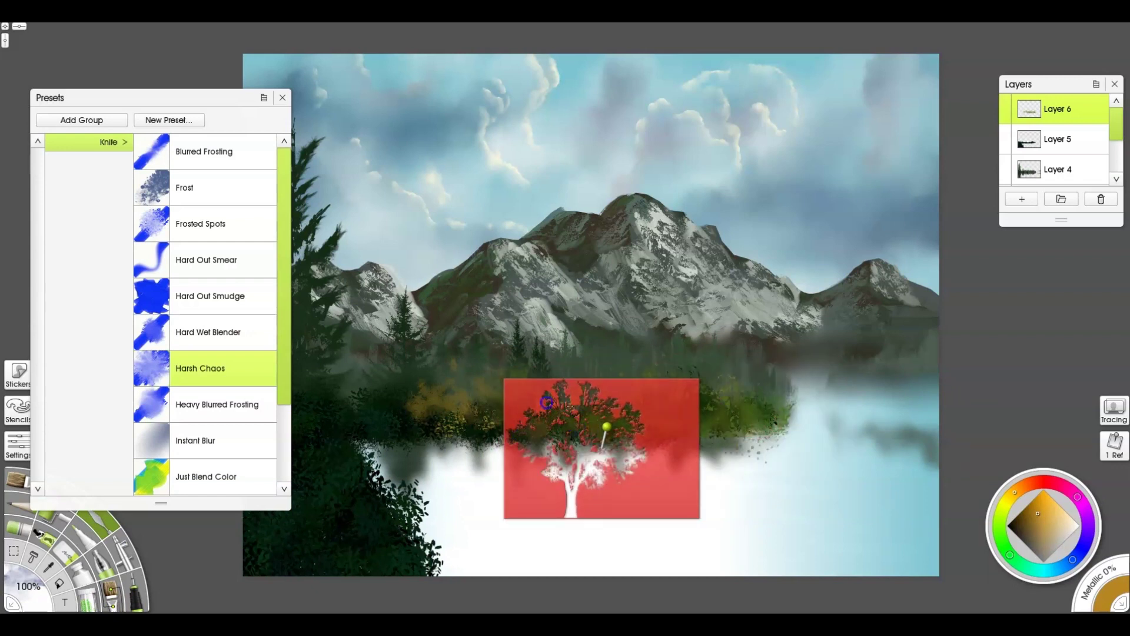
{"action": "left_click_drag", "start_coordinate": [606, 415], "coordinate": [466, 431]}
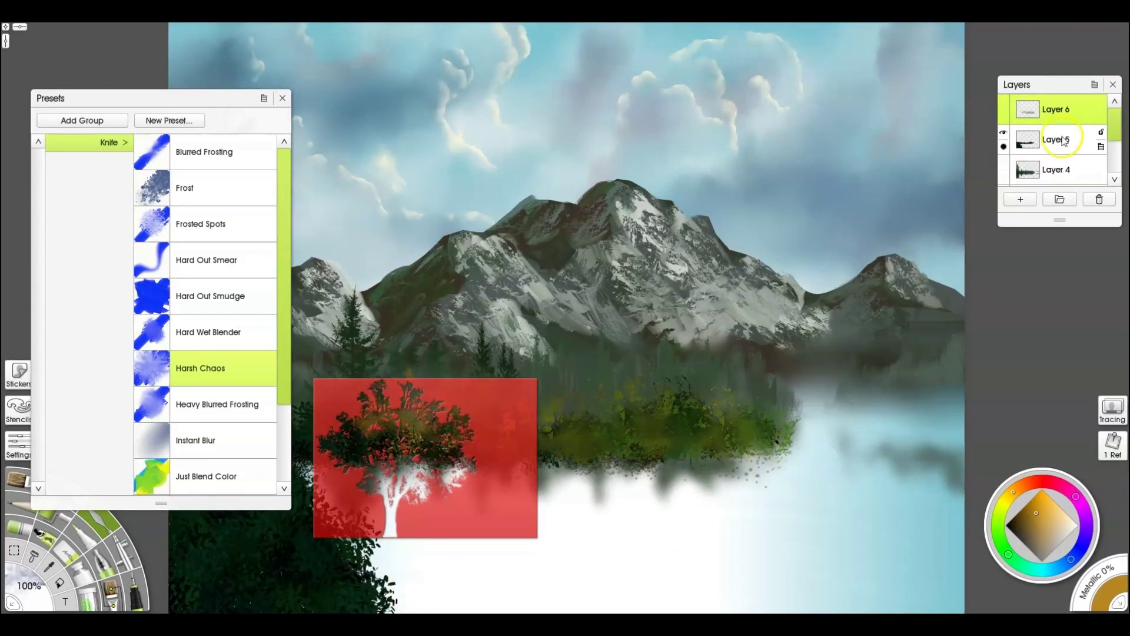
- Merge Layer 5 into Layer 4
{"action": "left_click", "coordinate": [1064, 142]}
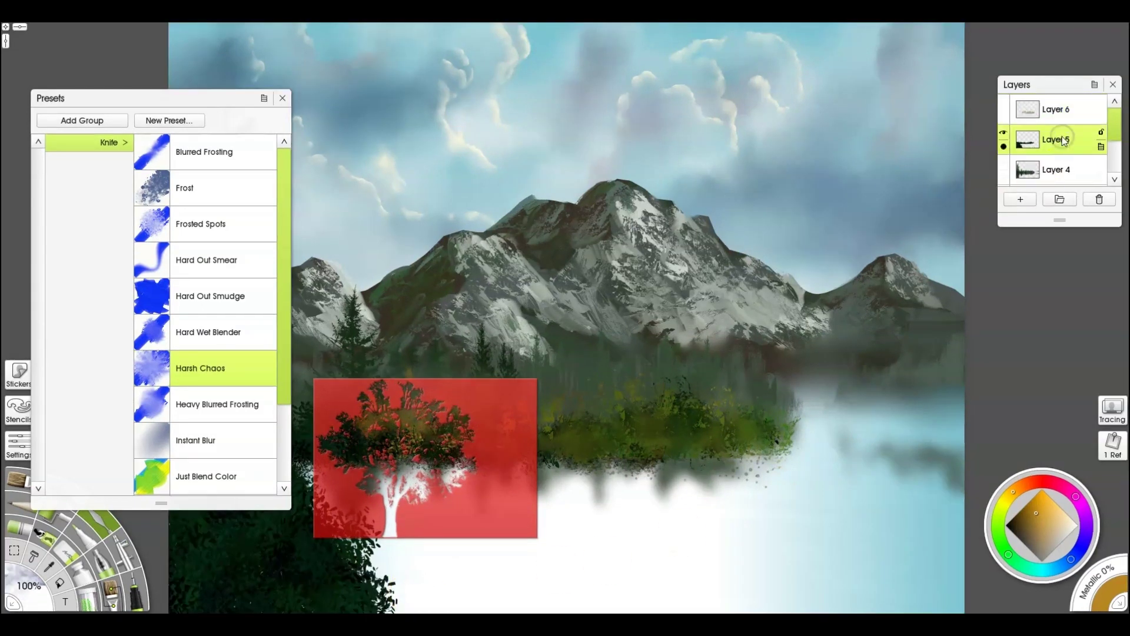
{"action": "key", "text": "ctrl+e"}
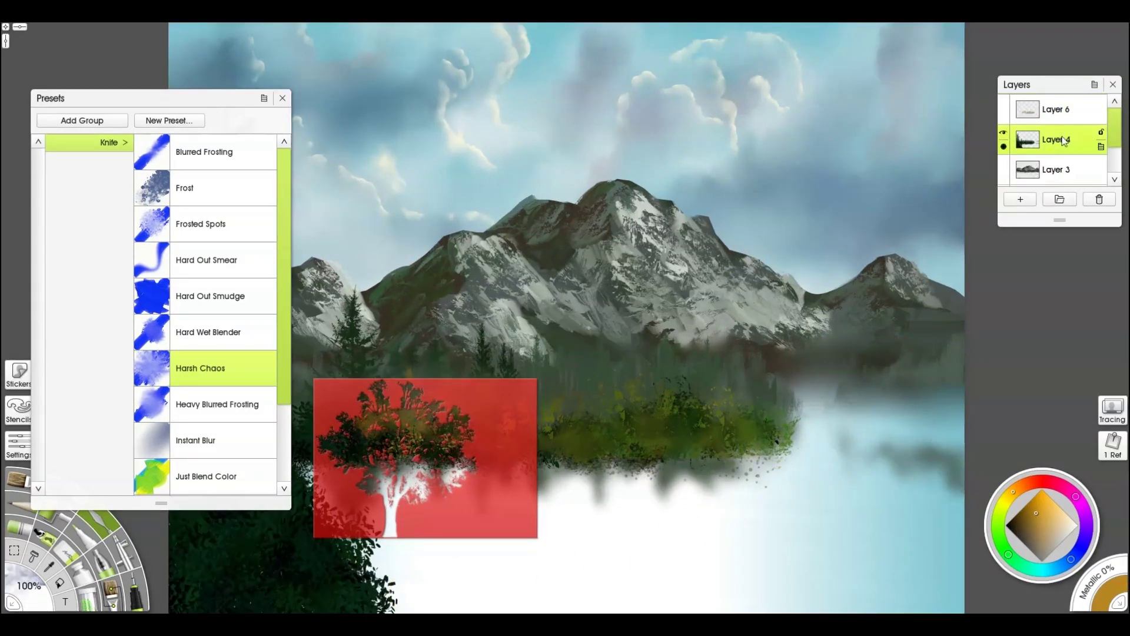
- Undo the last layer merge and remove the tree stencil from the canvas
{"action": "key", "text": "ctrl+z"}
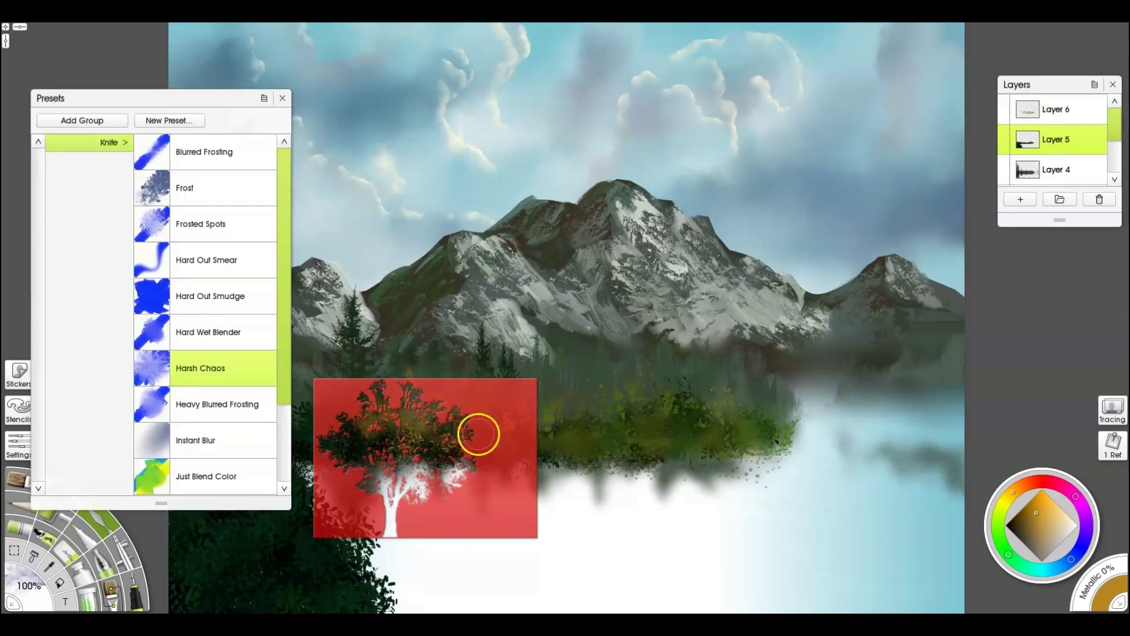
{"action": "left_click_drag", "start_coordinate": [494, 423], "coordinate": [664, 419]}
{"action": "right_click", "coordinate": [664, 419]}
{"action": "left_click", "coordinate": [715, 574]}
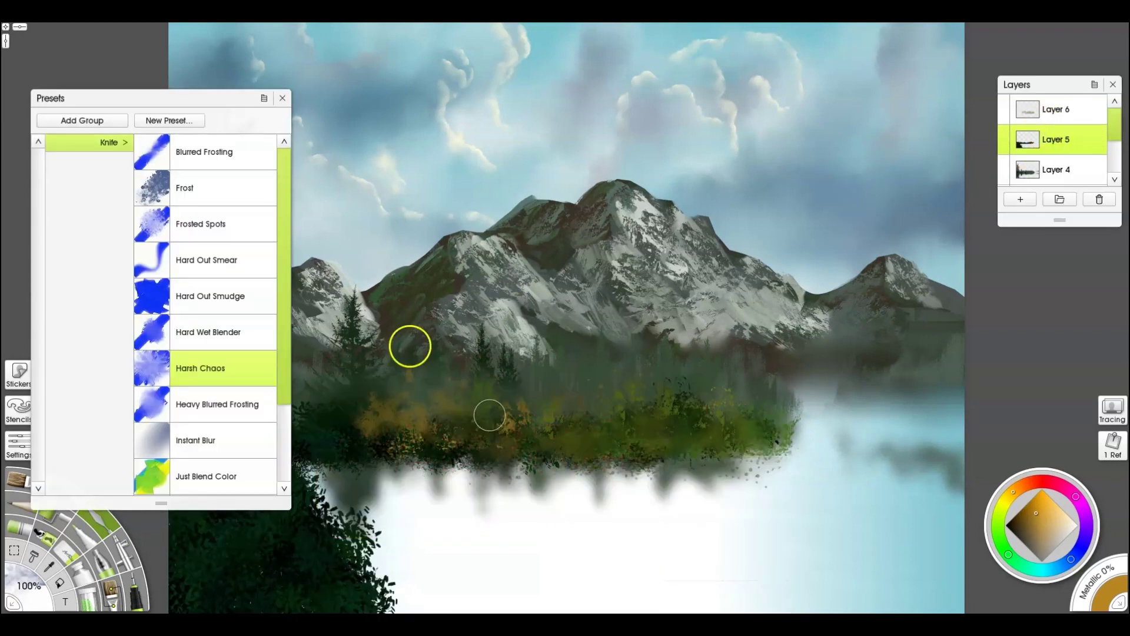
{"action": "left_click", "coordinate": [282, 98]}
- Paint a green patch and a near-black band beneath the shoreline foliage in sampled colors with the brush at 170% size
{"action": "key", "text": "b"}
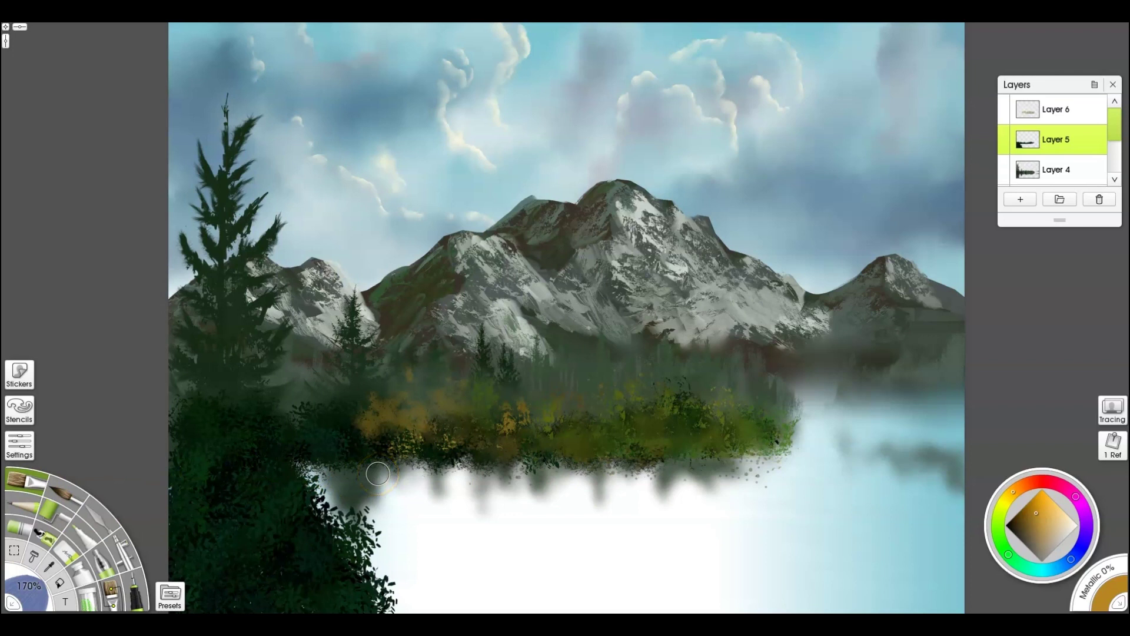
{"action": "left_click", "coordinate": [679, 465], "text": "alt"}
{"action": "left_click_drag", "start_coordinate": [675, 474], "coordinate": [682, 505]}
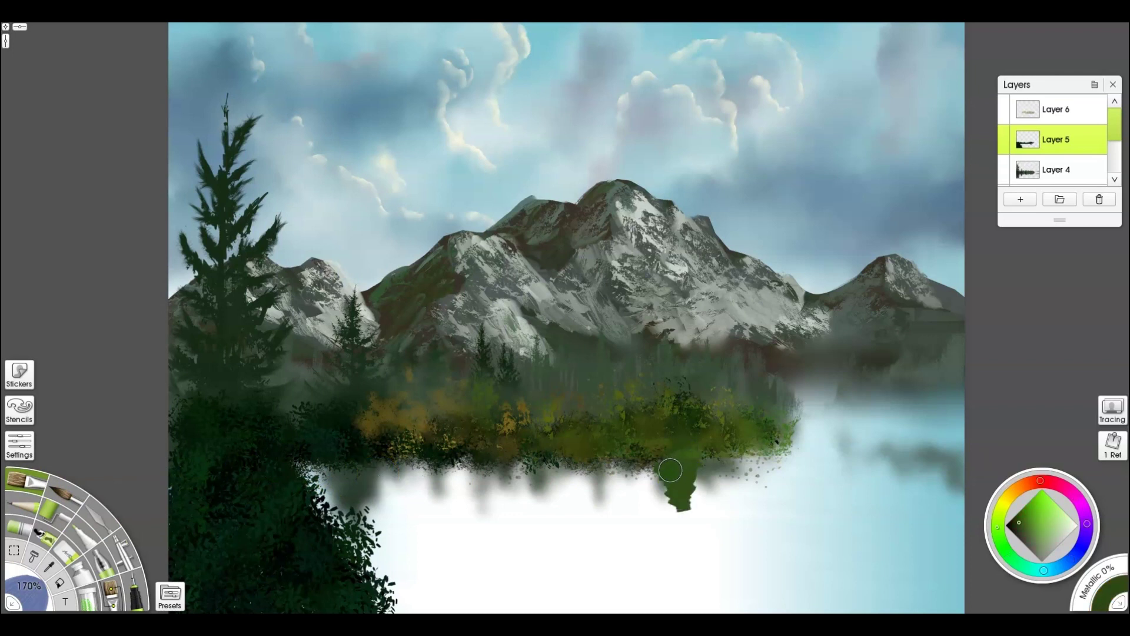
{"action": "left_click", "coordinate": [327, 542], "text": "alt"}
{"action": "mouse_move", "coordinate": [515, 468]}
{"action": "left_mouse_down"}
{"action": "mouse_move", "coordinate": [537, 458]}
{"action": "mouse_move", "coordinate": [629, 470]}
{"action": "left_mouse_up"}
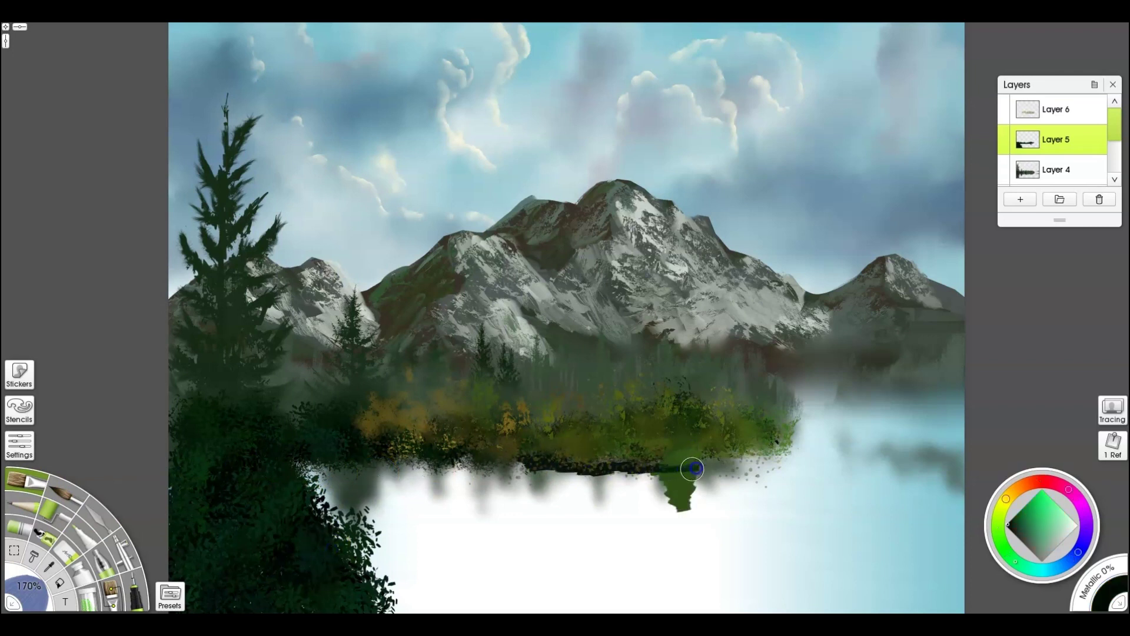
{"action": "mouse_move", "coordinate": [503, 464]}
{"action": "left_mouse_down"}
{"action": "mouse_move", "coordinate": [295, 471]}
{"action": "mouse_move", "coordinate": [406, 474]}
{"action": "mouse_move", "coordinate": [460, 460]}
{"action": "left_mouse_up"}
{"action": "key", "text": "ctrl+z"}
{"action": "left_click_drag", "start_coordinate": [363, 467], "coordinate": [664, 473]}
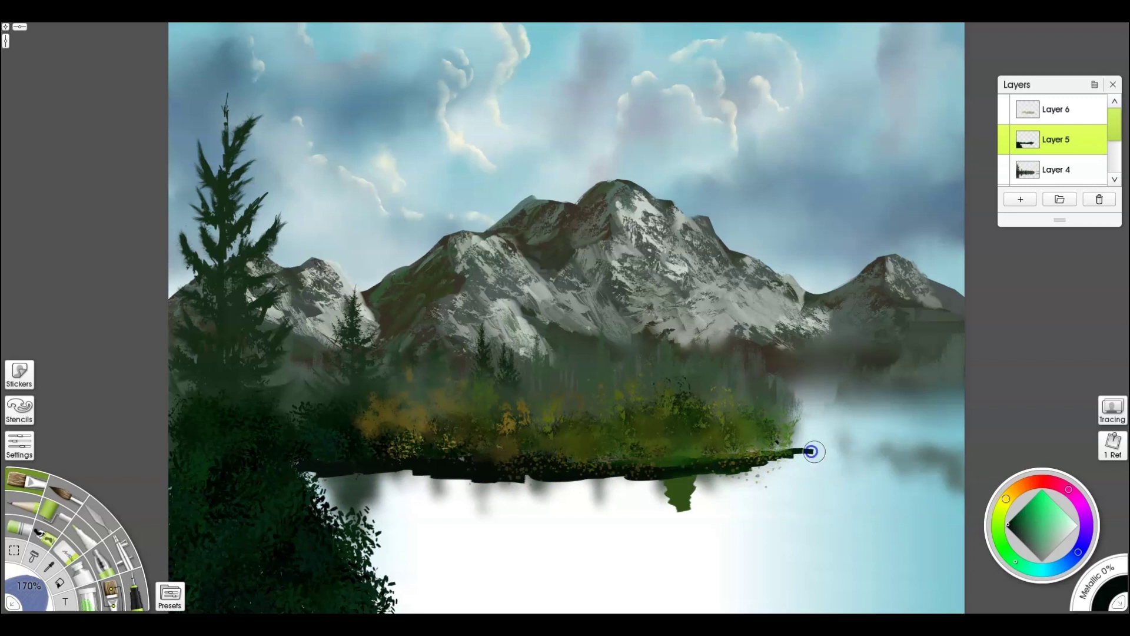
- Paint a ragged dark water edge beneath the shoreline through a flipped and resized nature stencil, and remove the stencil
{"action": "left_click", "coordinate": [672, 438], "text": "alt"}
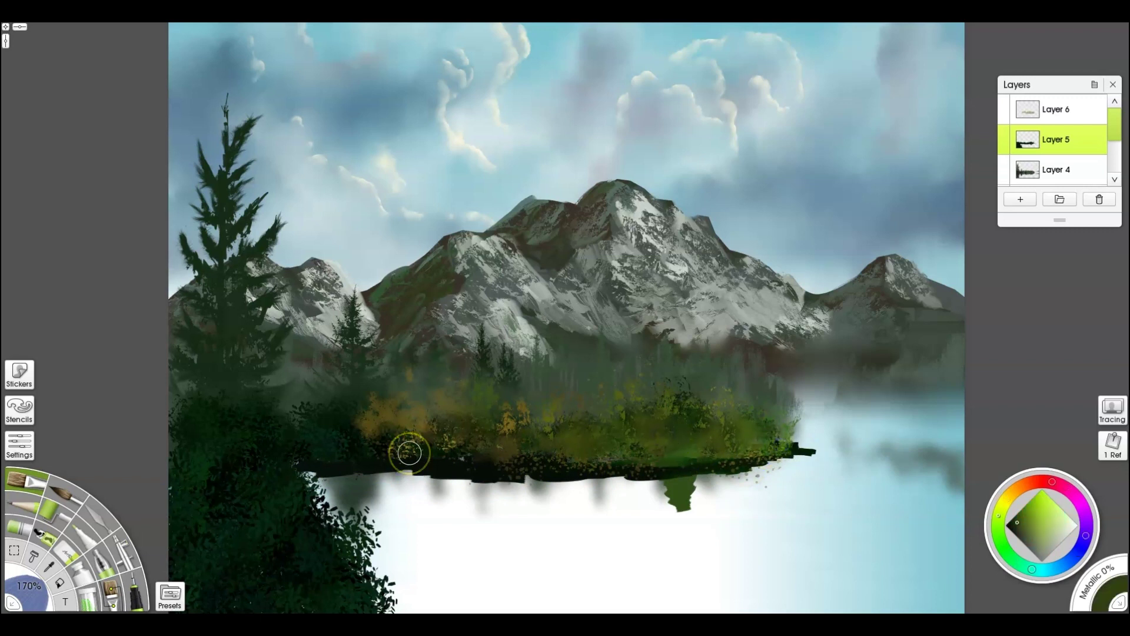
{"action": "left_click", "coordinate": [20, 412]}
{"action": "scroll", "coordinate": [144, 330], "scroll_direction": "down", "scroll_amount": 3}
{"action": "scroll", "coordinate": [213, 412], "scroll_direction": "down", "scroll_amount": 3}
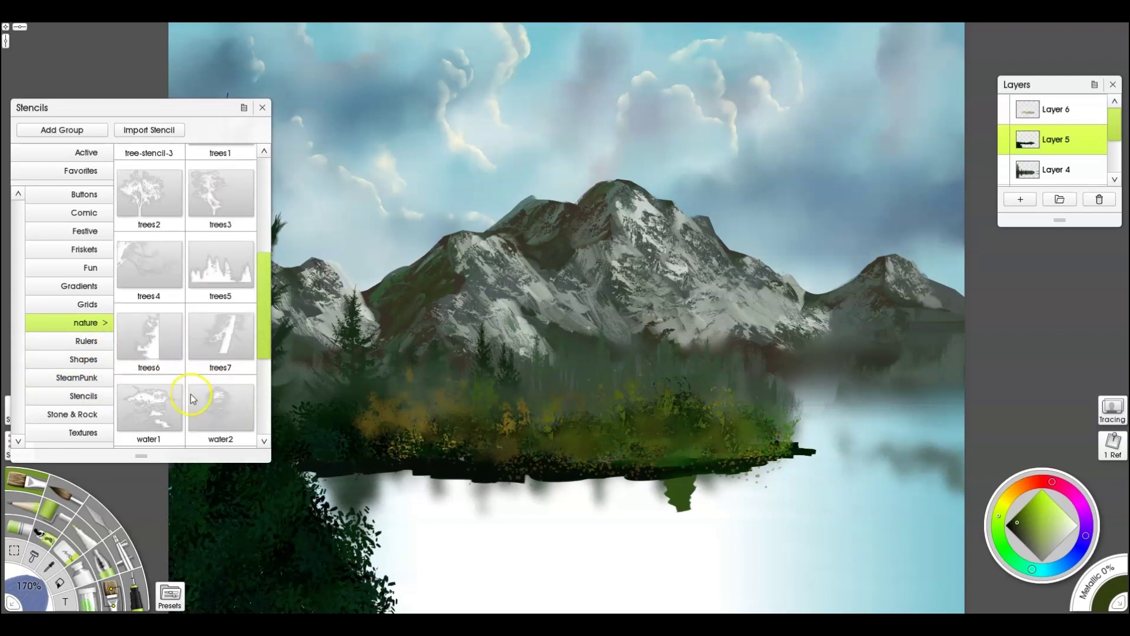
{"action": "left_click_drag", "start_coordinate": [156, 308], "coordinate": [611, 416]}
{"action": "right_click", "coordinate": [611, 416]}
{"action": "left_click", "coordinate": [667, 466]}
{"action": "mouse_move", "coordinate": [641, 525]}
{"action": "left_mouse_down"}
{"action": "mouse_move", "coordinate": [691, 524]}
{"action": "mouse_move", "coordinate": [545, 511]}
{"action": "mouse_move", "coordinate": [645, 520]}
{"action": "left_mouse_up"}
{"action": "mouse_move", "coordinate": [383, 479]}
{"action": "left_mouse_down"}
{"action": "mouse_move", "coordinate": [463, 472]}
{"action": "mouse_move", "coordinate": [481, 495]}
{"action": "mouse_move", "coordinate": [407, 511]}
{"action": "mouse_move", "coordinate": [405, 482]}
{"action": "mouse_move", "coordinate": [309, 473]}
{"action": "mouse_move", "coordinate": [333, 485]}
{"action": "mouse_move", "coordinate": [309, 485]}
{"action": "mouse_move", "coordinate": [732, 485]}
{"action": "left_mouse_up"}
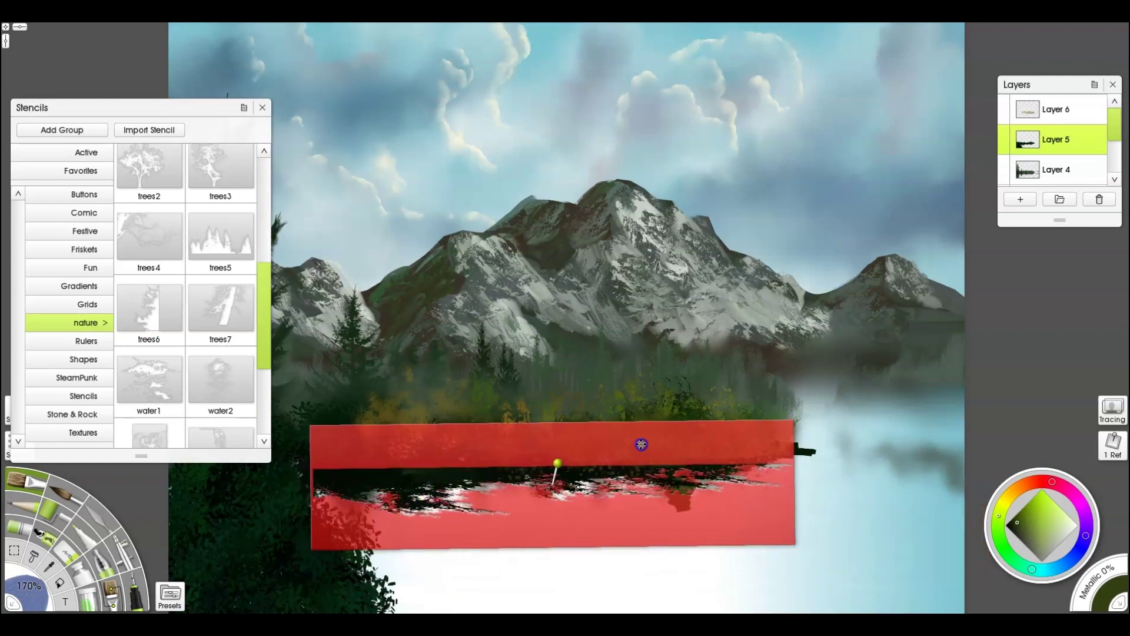
{"action": "left_click_drag", "start_coordinate": [511, 433], "coordinate": [539, 446]}
{"action": "right_click", "coordinate": [764, 527]}
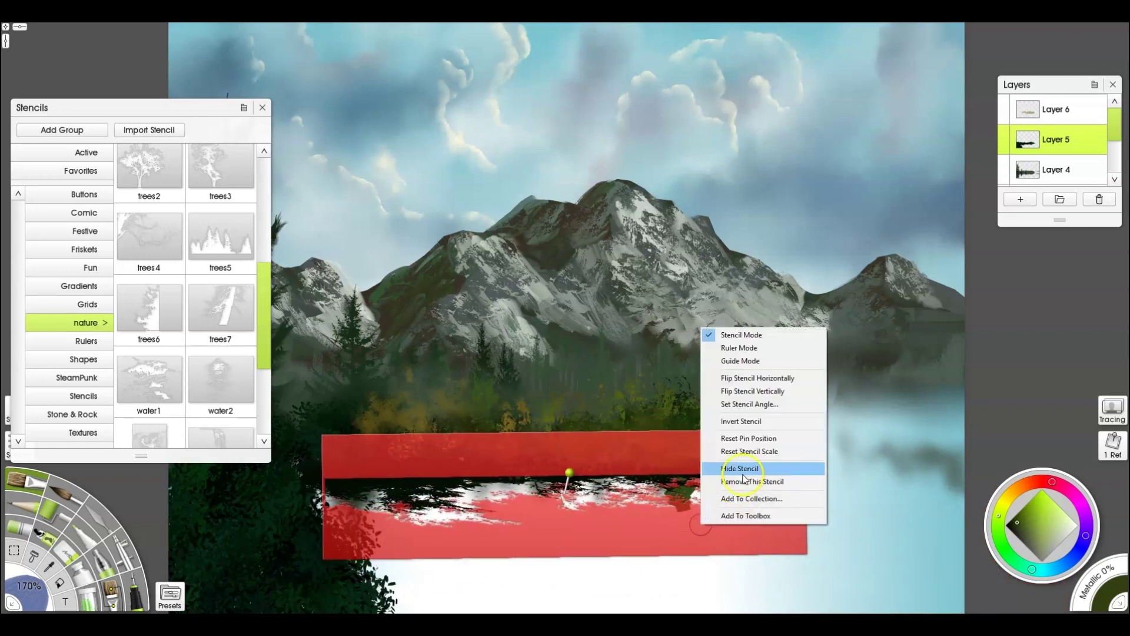
{"action": "left_click", "coordinate": [743, 476]}
- Load the trees2 stencil, flip it vertically, scale it down and place it over the far end of the shoreline's water edge
{"action": "left_click", "coordinate": [177, 191]}
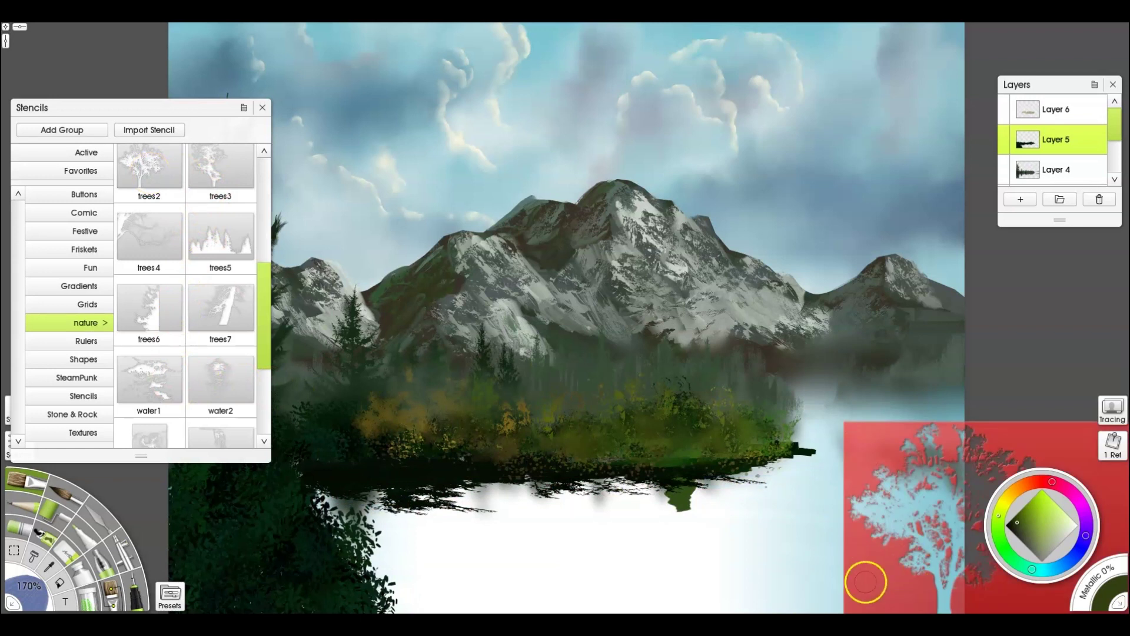
{"action": "right_click", "coordinate": [865, 581]}
{"action": "left_click", "coordinate": [885, 444]}
{"action": "left_click_drag", "start_coordinate": [883, 474], "coordinate": [623, 363]}
{"action": "left_click_drag", "start_coordinate": [827, 494], "coordinate": [785, 484]}
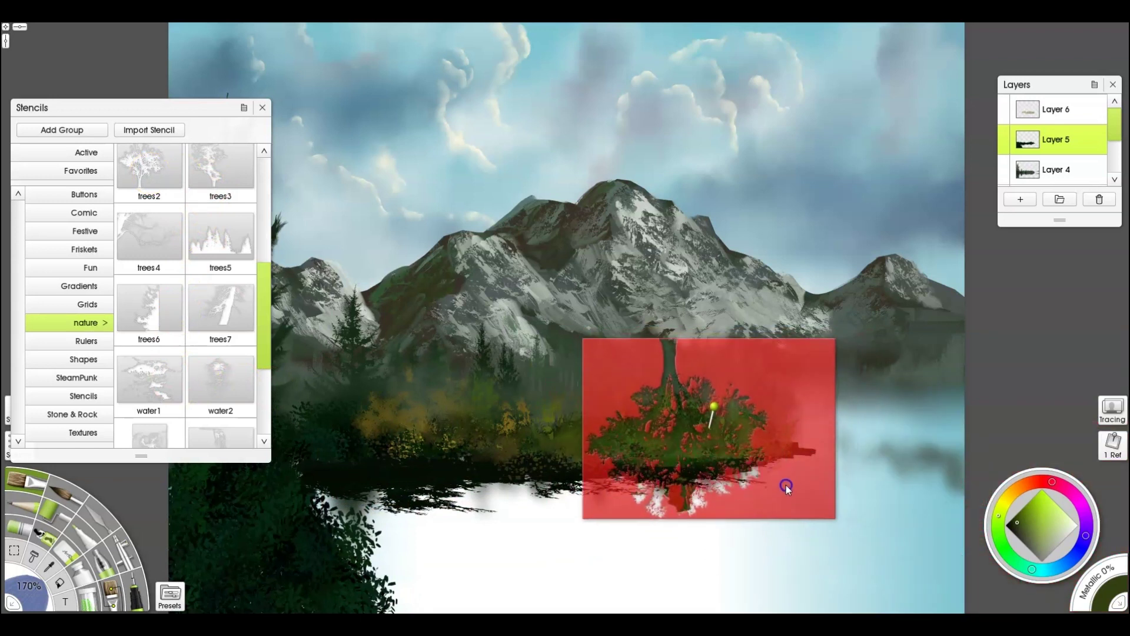
- Paint inverted foliage reflections in sampled dark colors along the waterline through the repositioned tree stencil, and remove the stencil
{"action": "mouse_move", "coordinate": [670, 470]}
{"action": "left_mouse_down"}
{"action": "mouse_move", "coordinate": [676, 494]}
{"action": "mouse_move", "coordinate": [728, 478]}
{"action": "mouse_move", "coordinate": [709, 504]}
{"action": "mouse_move", "coordinate": [673, 507]}
{"action": "left_mouse_up"}
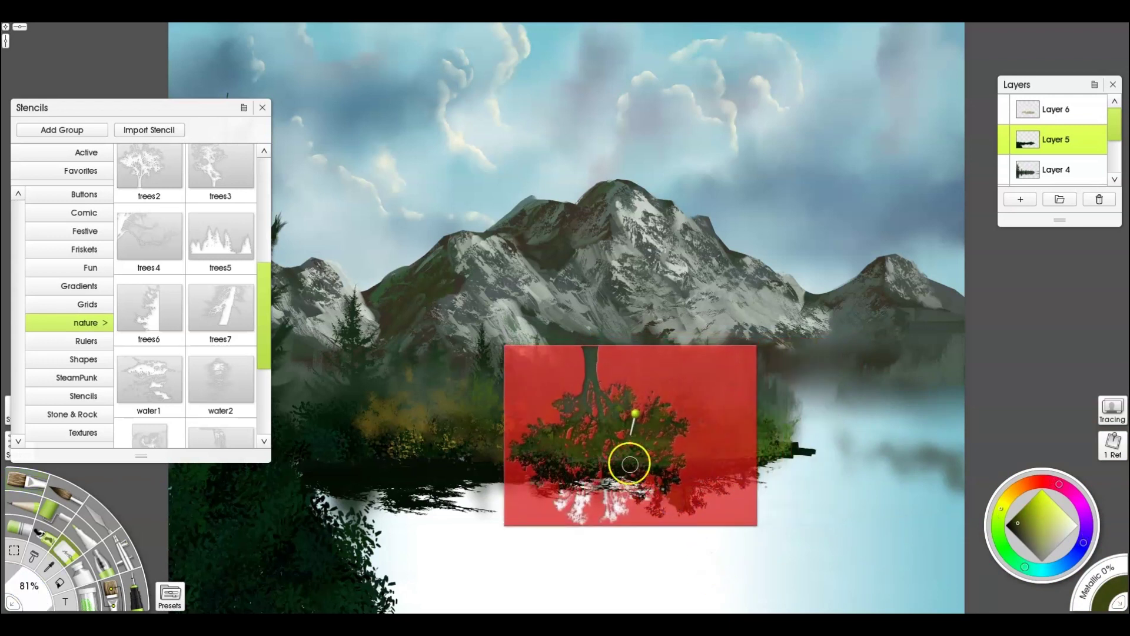
{"action": "mouse_move", "coordinate": [607, 429]}
{"action": "left_mouse_down"}
{"action": "mouse_move", "coordinate": [595, 487]}
{"action": "mouse_move", "coordinate": [612, 494]}
{"action": "mouse_move", "coordinate": [551, 508]}
{"action": "left_mouse_up"}
{"action": "left_click_drag", "start_coordinate": [632, 499], "coordinate": [612, 520]}
{"action": "mouse_move", "coordinate": [602, 491]}
{"action": "left_mouse_down"}
{"action": "mouse_move", "coordinate": [585, 487]}
{"action": "mouse_move", "coordinate": [577, 500]}
{"action": "left_mouse_up"}
{"action": "left_click_drag", "start_coordinate": [516, 519], "coordinate": [427, 513]}
{"action": "left_click", "coordinate": [509, 456], "text": "alt"}
{"action": "mouse_move", "coordinate": [482, 490]}
{"action": "left_mouse_down"}
{"action": "mouse_move", "coordinate": [549, 500]}
{"action": "mouse_move", "coordinate": [434, 497]}
{"action": "left_mouse_up"}
{"action": "mouse_move", "coordinate": [553, 520]}
{"action": "left_mouse_down"}
{"action": "mouse_move", "coordinate": [496, 502]}
{"action": "mouse_move", "coordinate": [505, 517]}
{"action": "mouse_move", "coordinate": [434, 532]}
{"action": "left_mouse_up"}
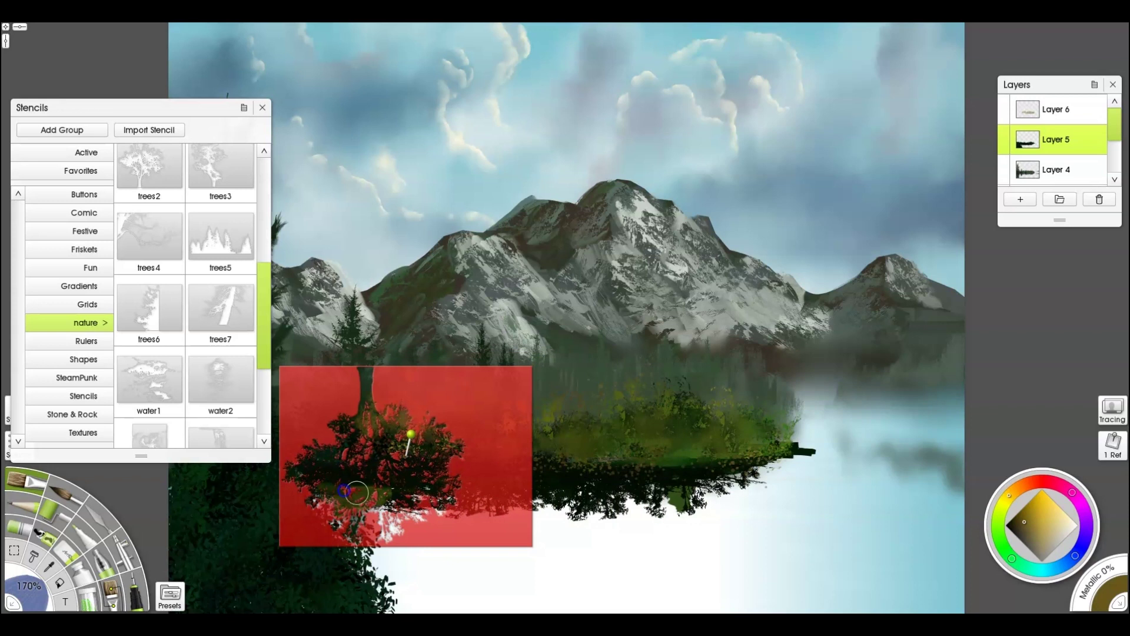
{"action": "mouse_move", "coordinate": [407, 476]}
{"action": "left_mouse_down"}
{"action": "mouse_move", "coordinate": [373, 522]}
{"action": "mouse_move", "coordinate": [353, 503]}
{"action": "mouse_move", "coordinate": [755, 415]}
{"action": "left_mouse_up"}
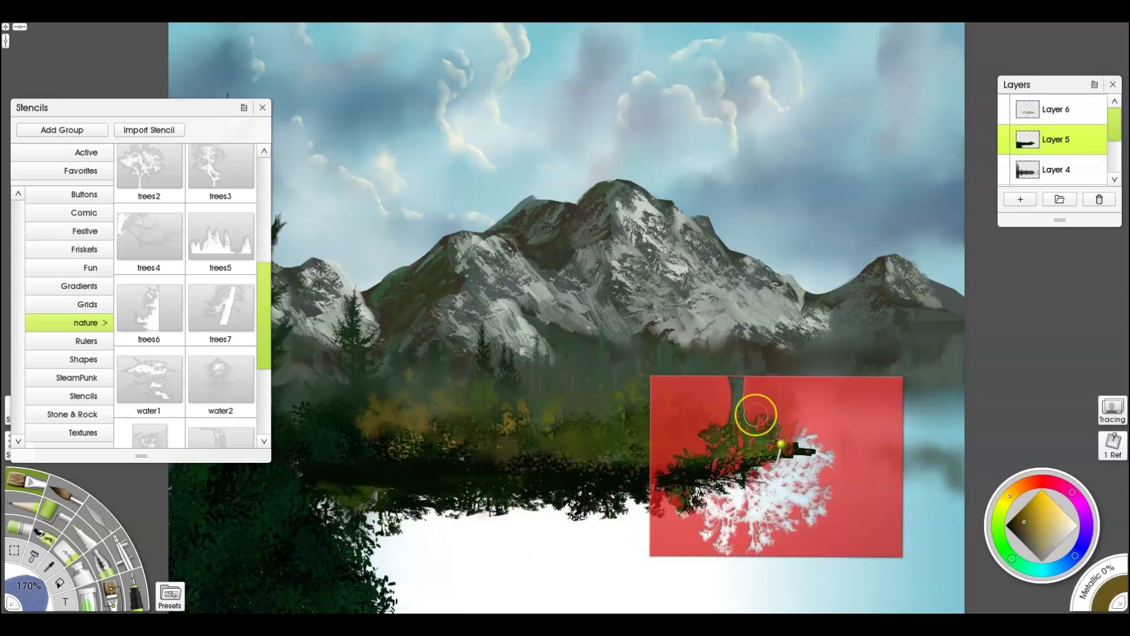
{"action": "right_click", "coordinate": [841, 407]}
{"action": "left_click", "coordinate": [912, 564]}
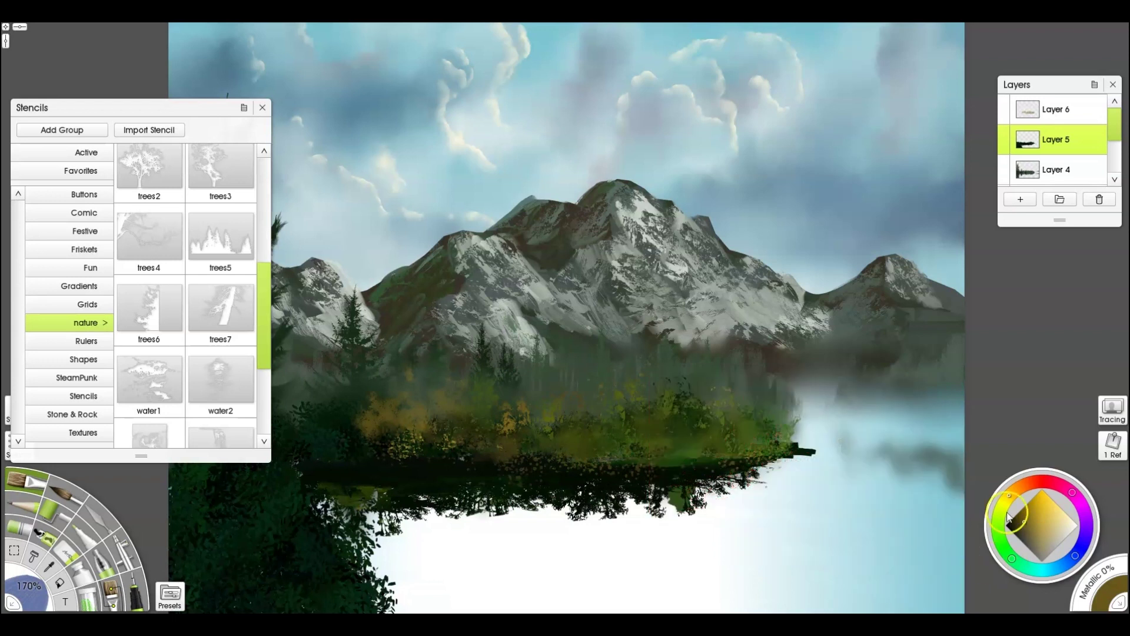
- Airbrush large soft dark reflections on Layer 2 across the lake below the bank and the open water beside it
{"action": "scroll", "coordinate": [1034, 177], "scroll_direction": "down", "scroll_amount": 2}
{"action": "left_click", "coordinate": [1049, 177]}
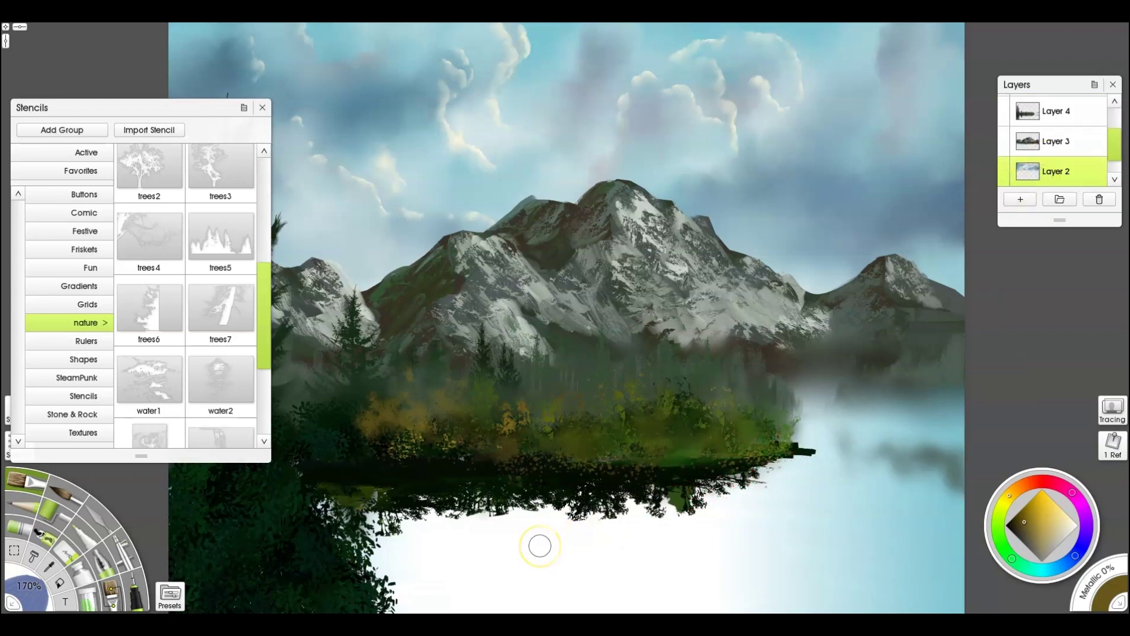
{"action": "left_click", "coordinate": [121, 546]}
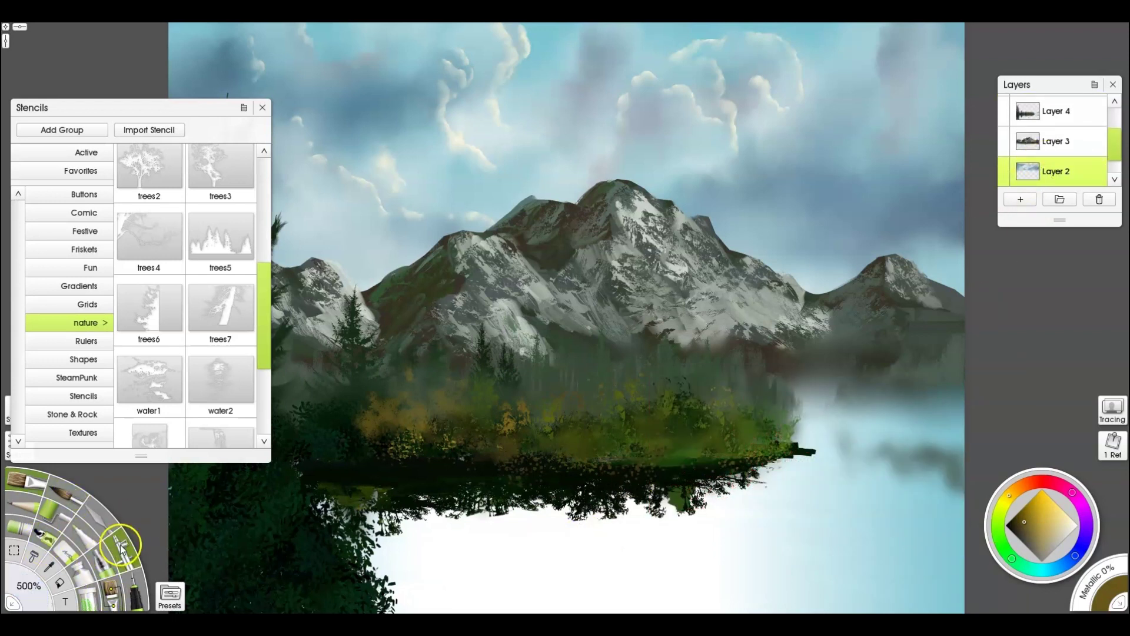
{"action": "mouse_move", "coordinate": [295, 533]}
{"action": "left_mouse_down"}
{"action": "mouse_move", "coordinate": [449, 522]}
{"action": "mouse_move", "coordinate": [507, 563]}
{"action": "mouse_move", "coordinate": [530, 606]}
{"action": "mouse_move", "coordinate": [416, 592]}
{"action": "mouse_move", "coordinate": [389, 559]}
{"action": "mouse_move", "coordinate": [378, 517]}
{"action": "mouse_move", "coordinate": [358, 577]}
{"action": "left_mouse_up"}
{"action": "left_click", "coordinate": [451, 471], "text": "alt"}
{"action": "mouse_move", "coordinate": [452, 523]}
{"action": "left_mouse_down"}
{"action": "mouse_move", "coordinate": [386, 514]}
{"action": "mouse_move", "coordinate": [665, 518]}
{"action": "left_mouse_up"}
{"action": "left_click_drag", "start_coordinate": [884, 532], "coordinate": [875, 502]}
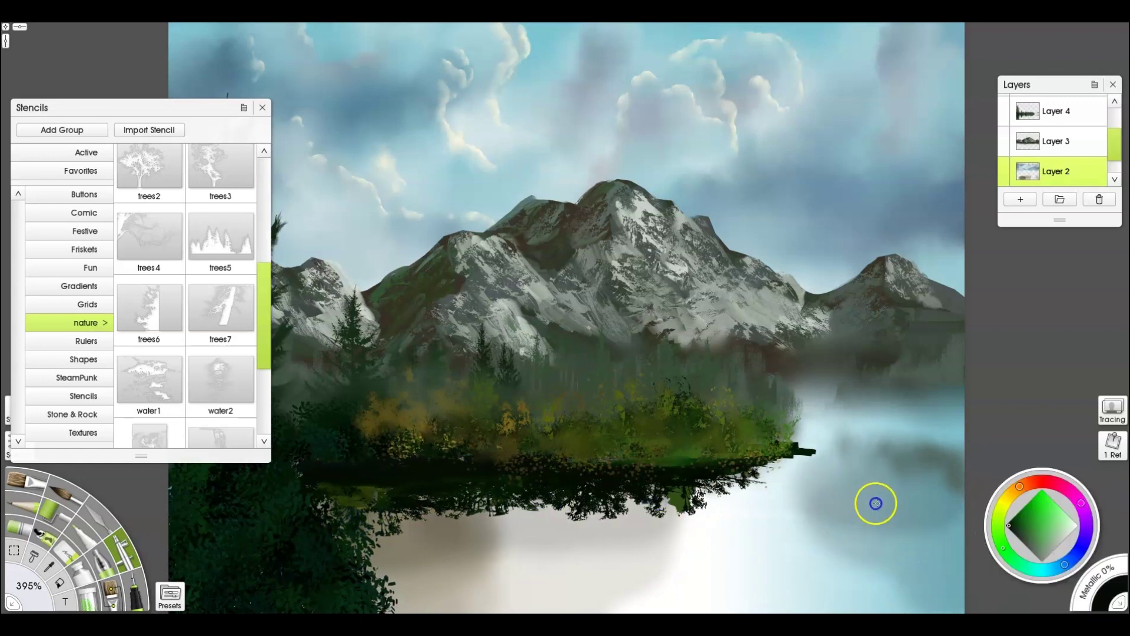
{"action": "left_click_drag", "start_coordinate": [985, 555], "coordinate": [945, 585]}
{"action": "mouse_move", "coordinate": [912, 468]}
{"action": "left_mouse_down"}
{"action": "mouse_move", "coordinate": [945, 475]}
{"action": "mouse_move", "coordinate": [925, 575]}
{"action": "mouse_move", "coordinate": [928, 513]}
{"action": "left_mouse_up"}
{"action": "mouse_move", "coordinate": [409, 557]}
{"action": "left_mouse_down"}
{"action": "mouse_move", "coordinate": [370, 525]}
{"action": "mouse_move", "coordinate": [399, 590]}
{"action": "mouse_move", "coordinate": [427, 506]}
{"action": "left_mouse_up"}
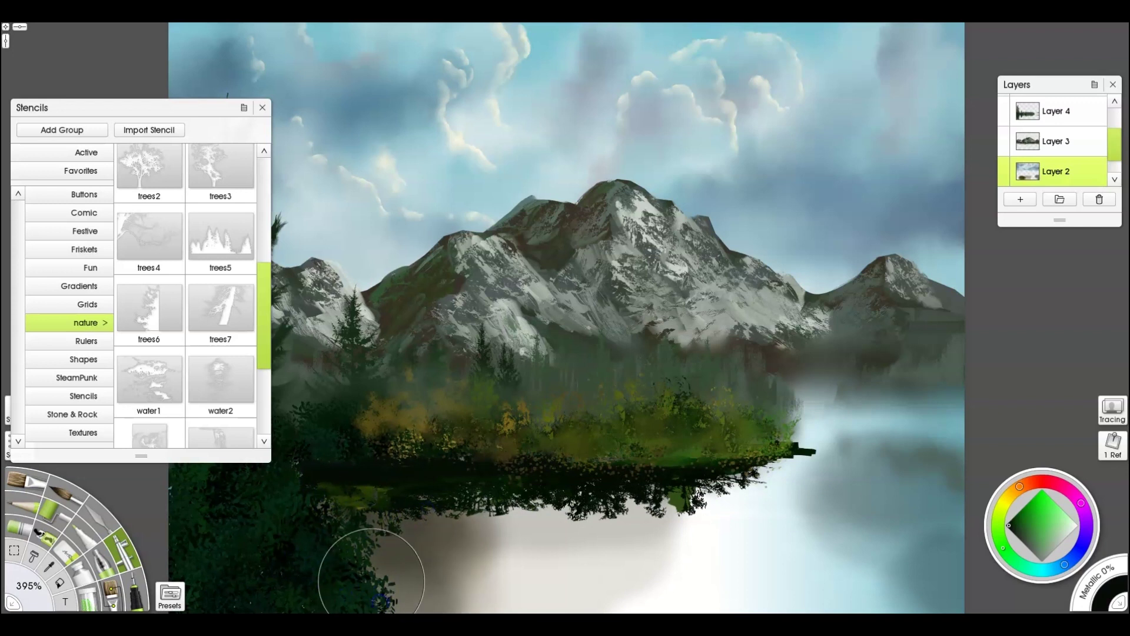
- Smear the foliage reflections along the waterline on Layer 5 with the Harsh Chaos knife at 100% size
{"action": "key", "text": "k"}
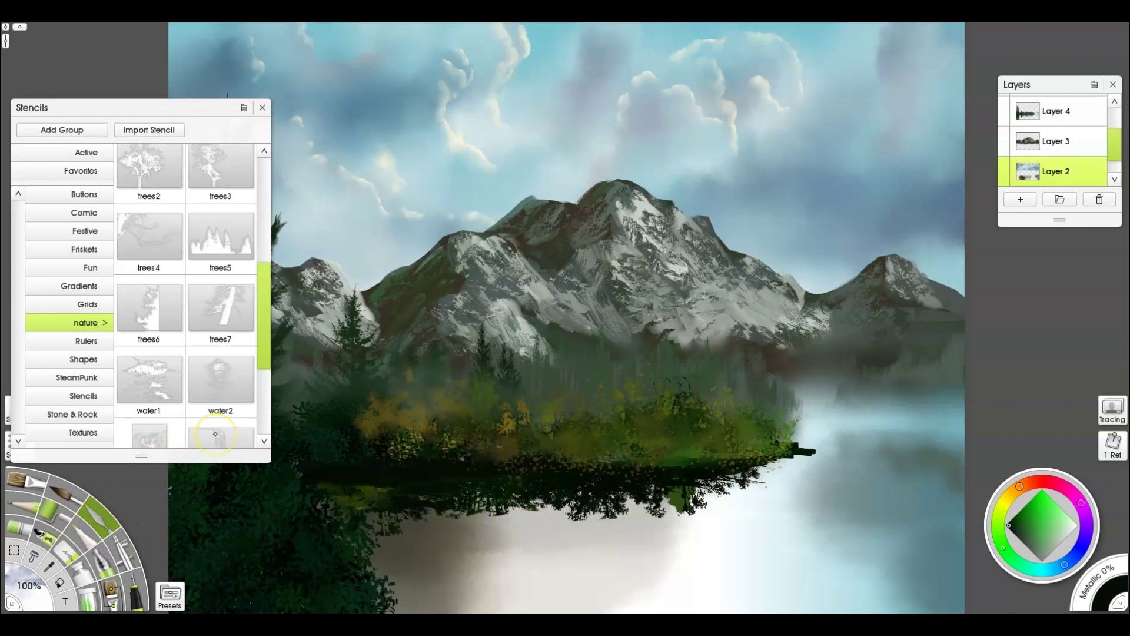
{"action": "scroll", "coordinate": [1068, 153], "scroll_direction": "up", "scroll_amount": 3}
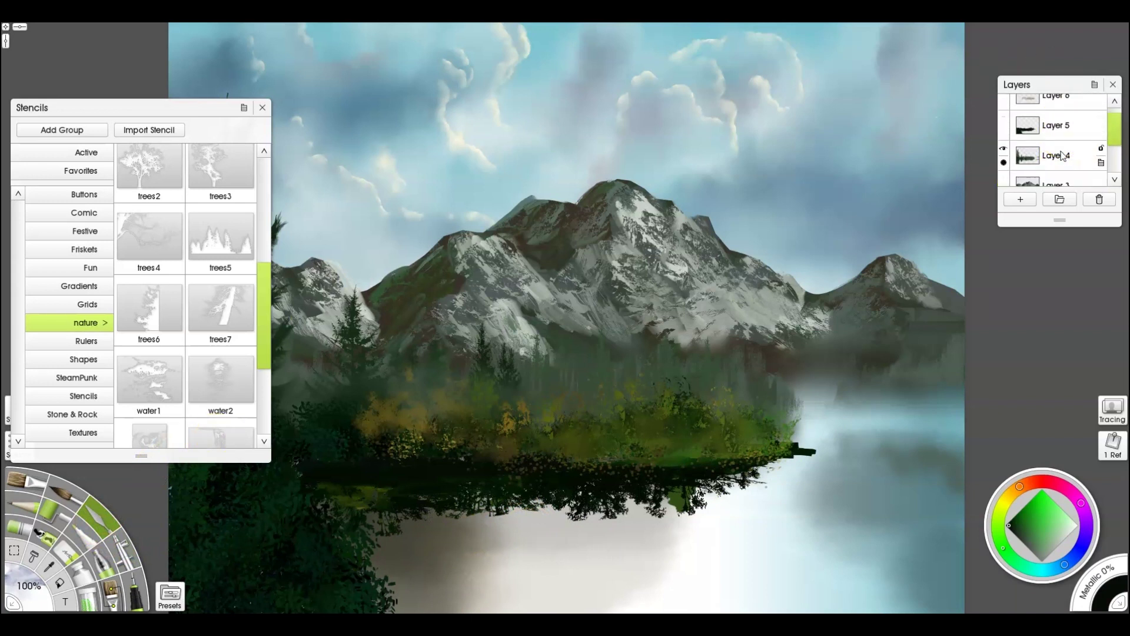
{"action": "left_click", "coordinate": [1053, 125]}
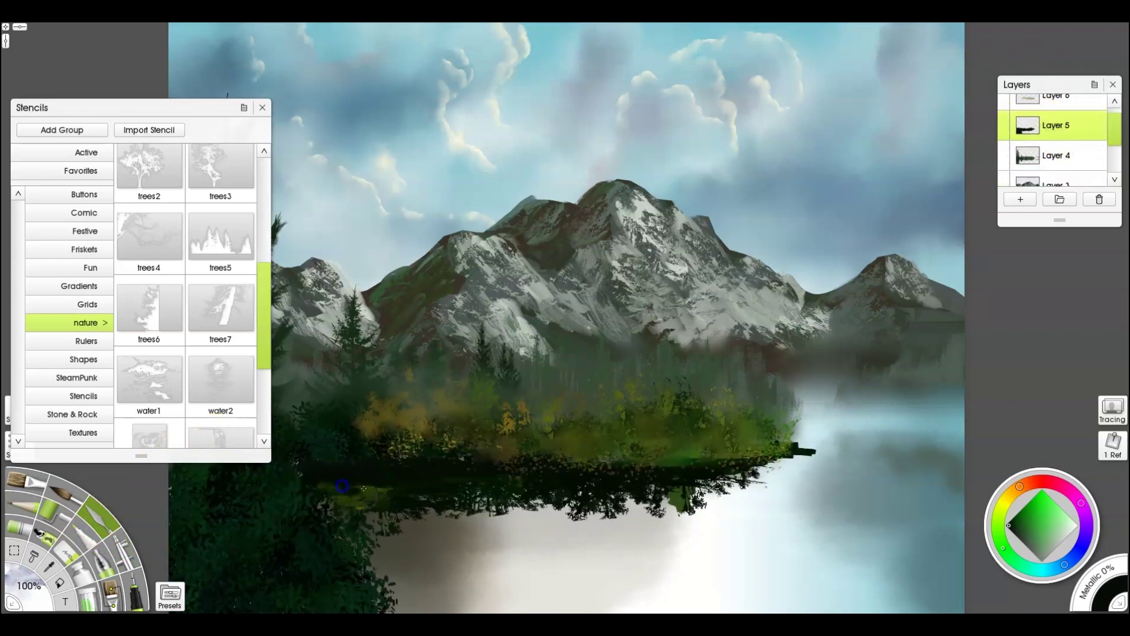
{"action": "mouse_move", "coordinate": [659, 490]}
{"action": "left_mouse_down"}
{"action": "mouse_move", "coordinate": [600, 471]}
{"action": "mouse_move", "coordinate": [408, 500]}
{"action": "mouse_move", "coordinate": [400, 520]}
{"action": "left_mouse_up"}
{"action": "mouse_move", "coordinate": [545, 508]}
{"action": "left_mouse_down"}
{"action": "mouse_move", "coordinate": [493, 506]}
{"action": "mouse_move", "coordinate": [681, 492]}
{"action": "mouse_move", "coordinate": [757, 456]}
{"action": "mouse_move", "coordinate": [807, 450]}
{"action": "left_mouse_up"}
{"action": "left_click_drag", "start_coordinate": [380, 509], "coordinate": [714, 505]}
{"action": "left_click_drag", "start_coordinate": [775, 470], "coordinate": [1013, 424]}
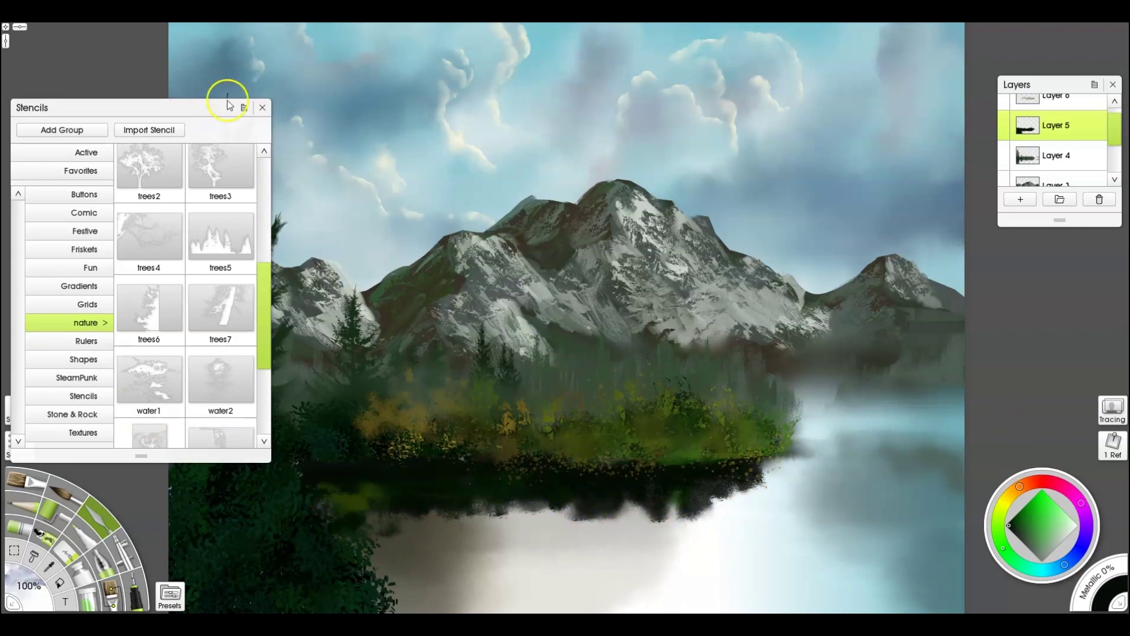
- Soften the shoreline reflections on Layer 5 with the Instant Blur knife preset at 50% size
{"action": "left_click", "coordinate": [262, 107]}
{"action": "left_click", "coordinate": [170, 594]}
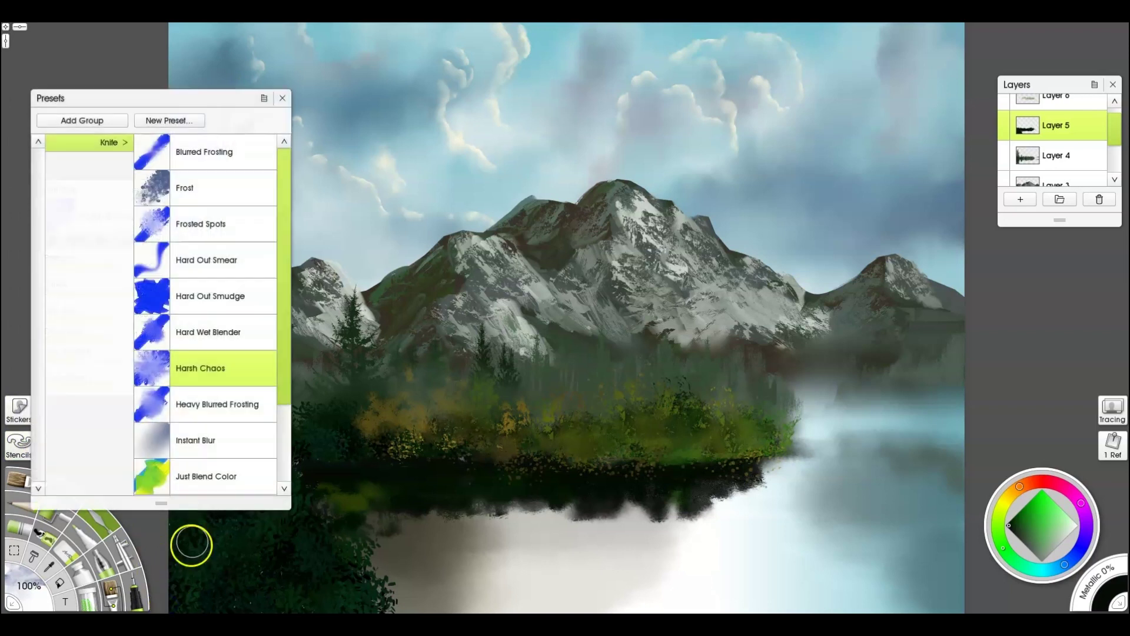
{"action": "left_click", "coordinate": [203, 439]}
{"action": "left_click", "coordinate": [283, 97]}
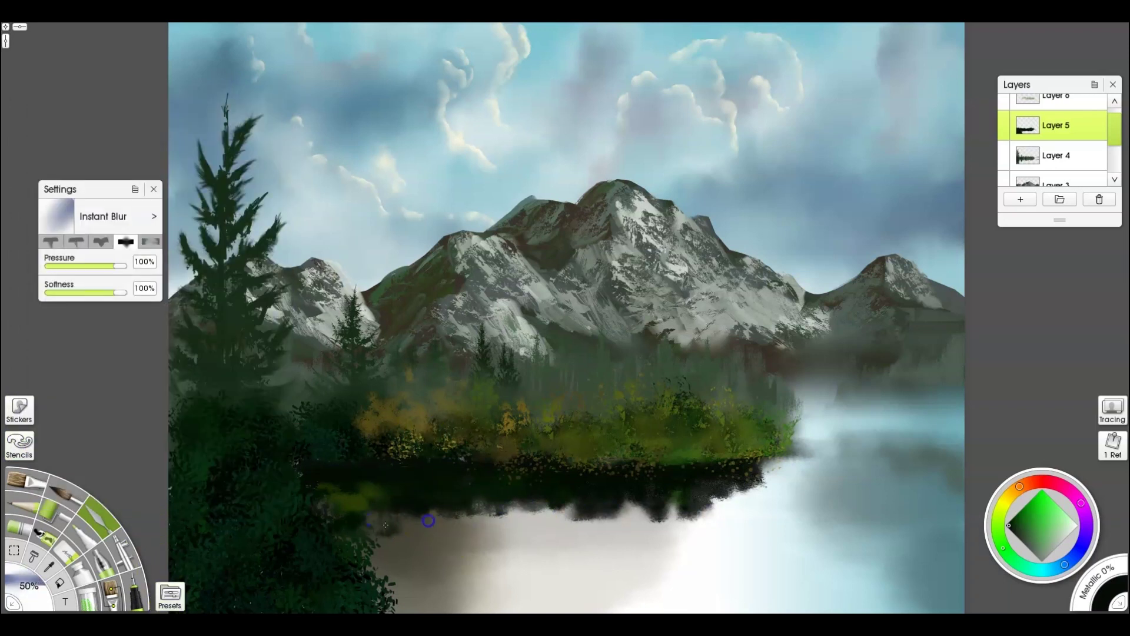
{"action": "mouse_move", "coordinate": [321, 489]}
{"action": "left_mouse_down"}
{"action": "mouse_move", "coordinate": [347, 544]}
{"action": "mouse_move", "coordinate": [419, 560]}
{"action": "mouse_move", "coordinate": [679, 503]}
{"action": "left_mouse_up"}
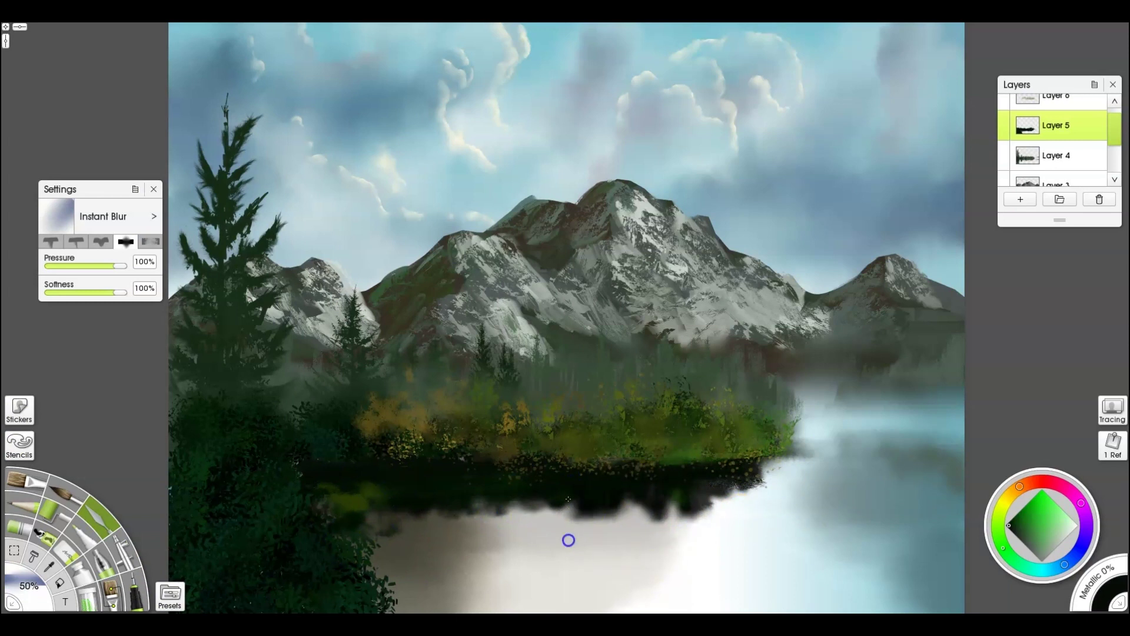
{"action": "mouse_move", "coordinate": [450, 486]}
{"action": "left_mouse_down"}
{"action": "mouse_move", "coordinate": [413, 528]}
{"action": "mouse_move", "coordinate": [394, 491]}
{"action": "mouse_move", "coordinate": [339, 524]}
{"action": "left_mouse_up"}
- Blur the airbrushed reflections in the open water on Layer 2 with Instant Blur
{"action": "scroll", "coordinate": [1053, 150], "scroll_direction": "down", "scroll_amount": 3}
{"action": "left_click", "coordinate": [1050, 144]}
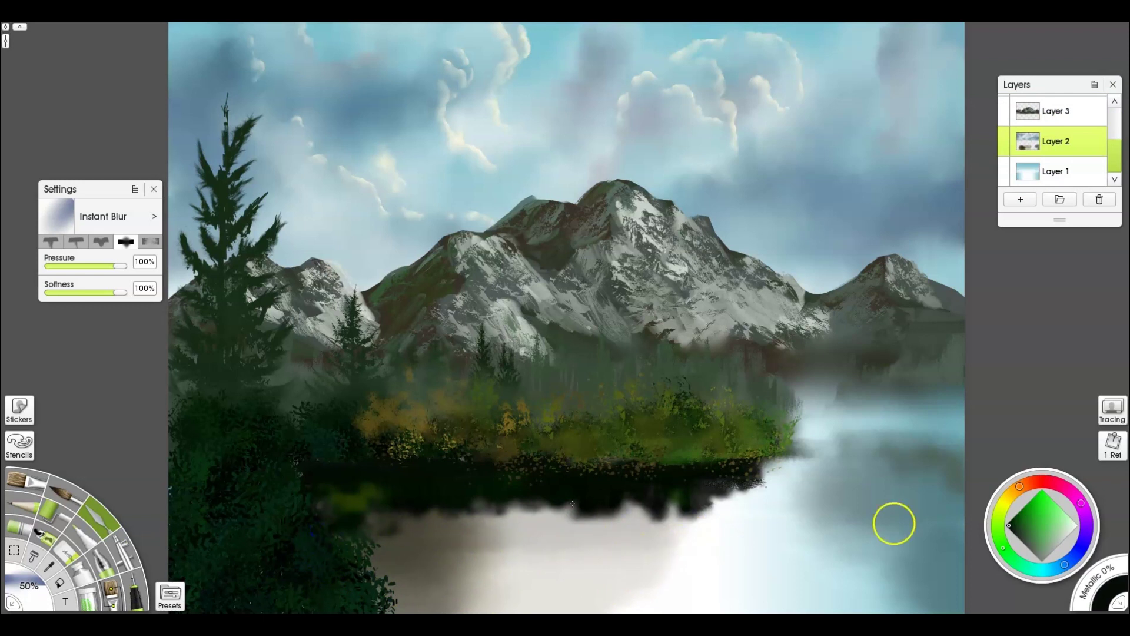
{"action": "left_click_drag", "start_coordinate": [803, 574], "coordinate": [794, 578]}
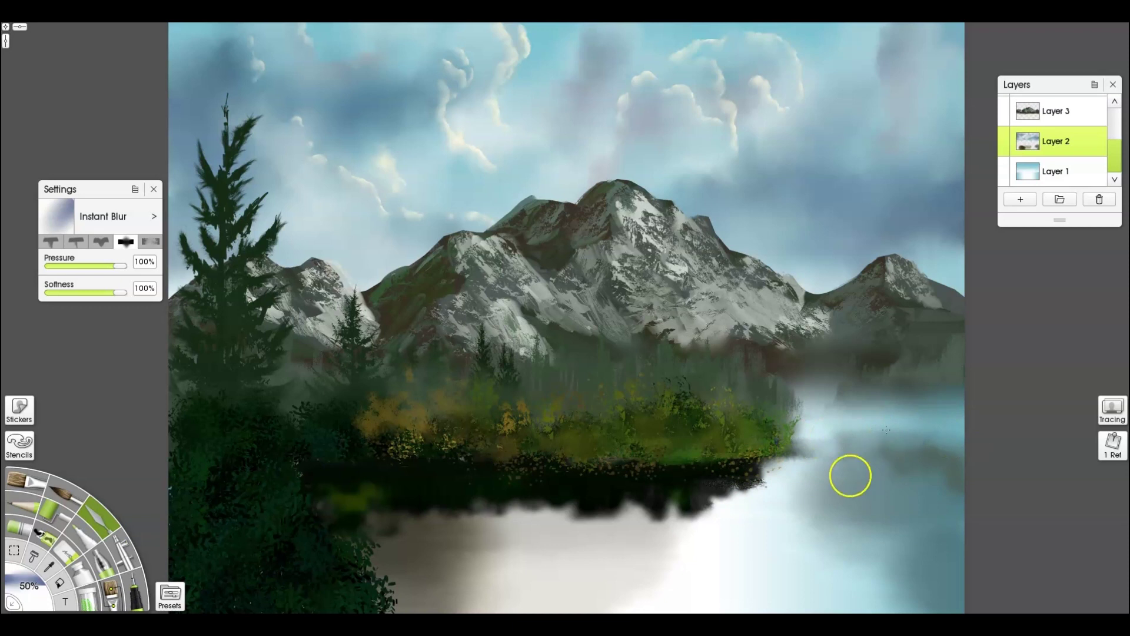
{"action": "left_click_drag", "start_coordinate": [850, 476], "coordinate": [844, 508]}
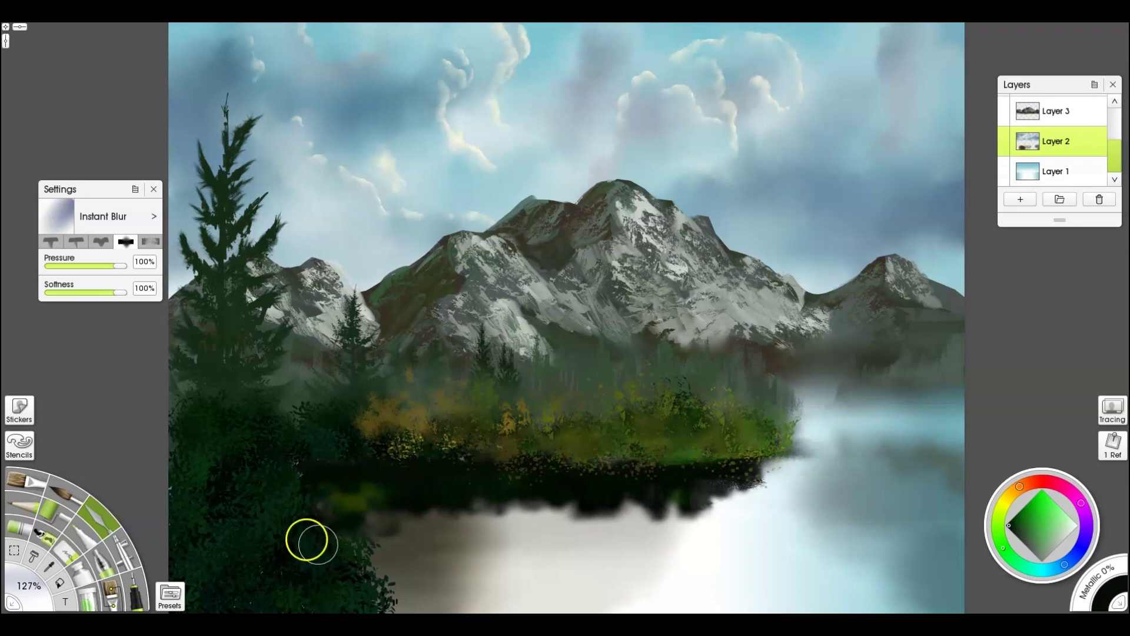
- Load the trees2 stencil for Layer 4 and place it rotated over the lower-right corner of the painting
{"action": "scroll", "coordinate": [1046, 140], "scroll_direction": "up", "scroll_amount": 1}
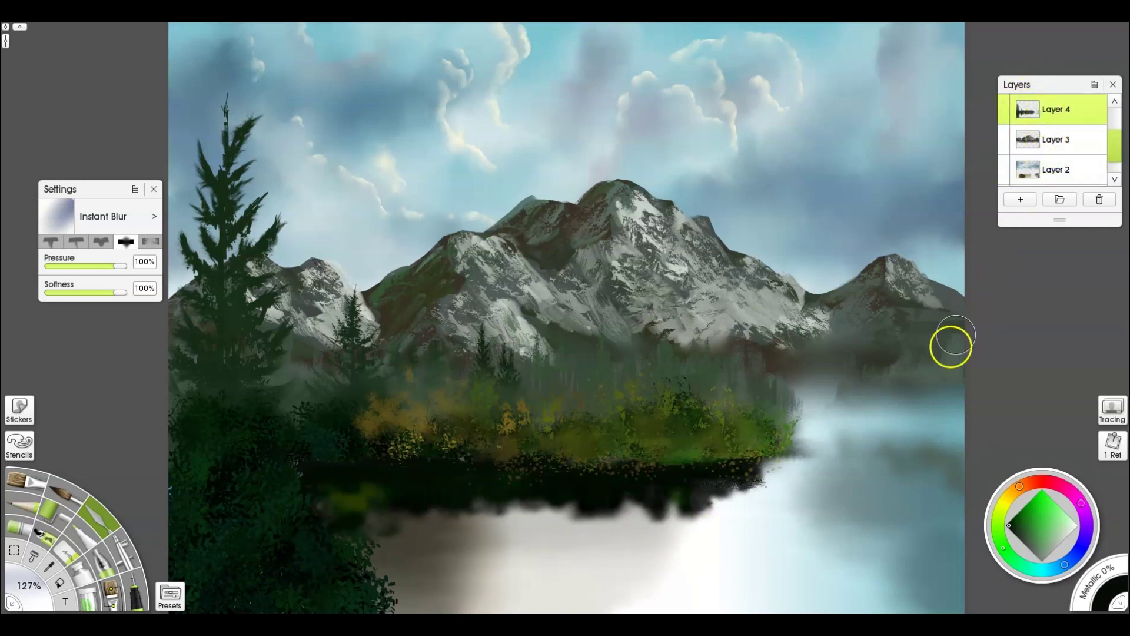
{"action": "left_click", "coordinate": [20, 446]}
{"action": "scroll", "coordinate": [158, 299], "scroll_direction": "down", "scroll_amount": 2}
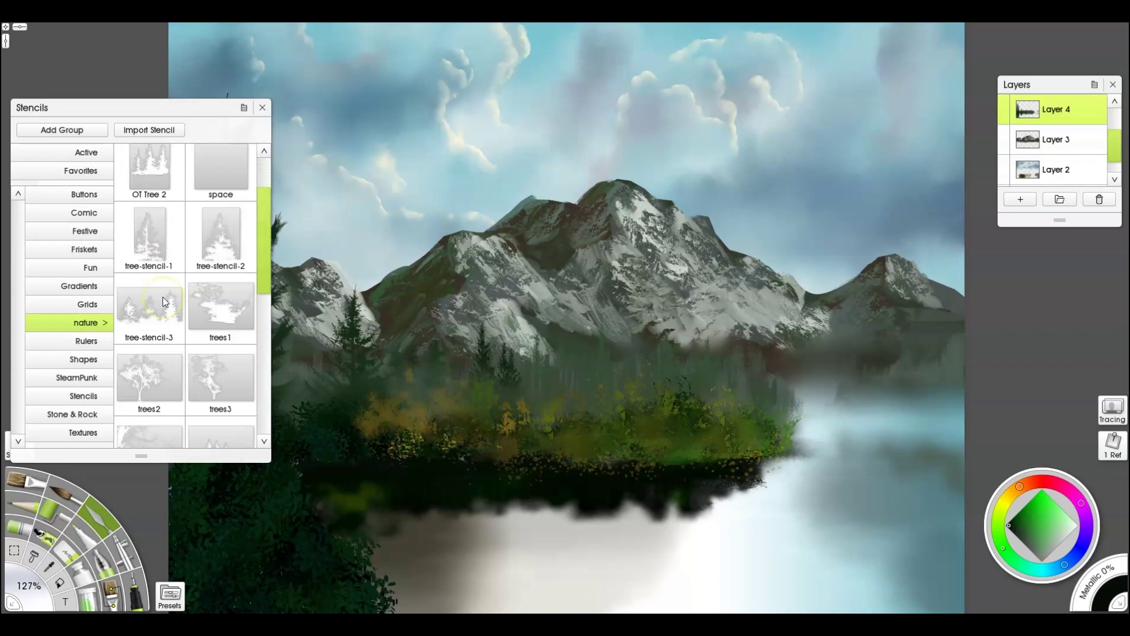
{"action": "left_click", "coordinate": [159, 344]}
{"action": "left_click_drag", "start_coordinate": [953, 595], "coordinate": [1021, 434]}
{"action": "left_click_drag", "start_coordinate": [780, 418], "coordinate": [787, 386]}
{"action": "left_click_drag", "start_coordinate": [970, 406], "coordinate": [964, 391]}
- Spray dark foreground foliage through the tree stencil in the painting's lower-right corner with the Shrub Brush sticker spray
{"action": "key", "text": "b"}
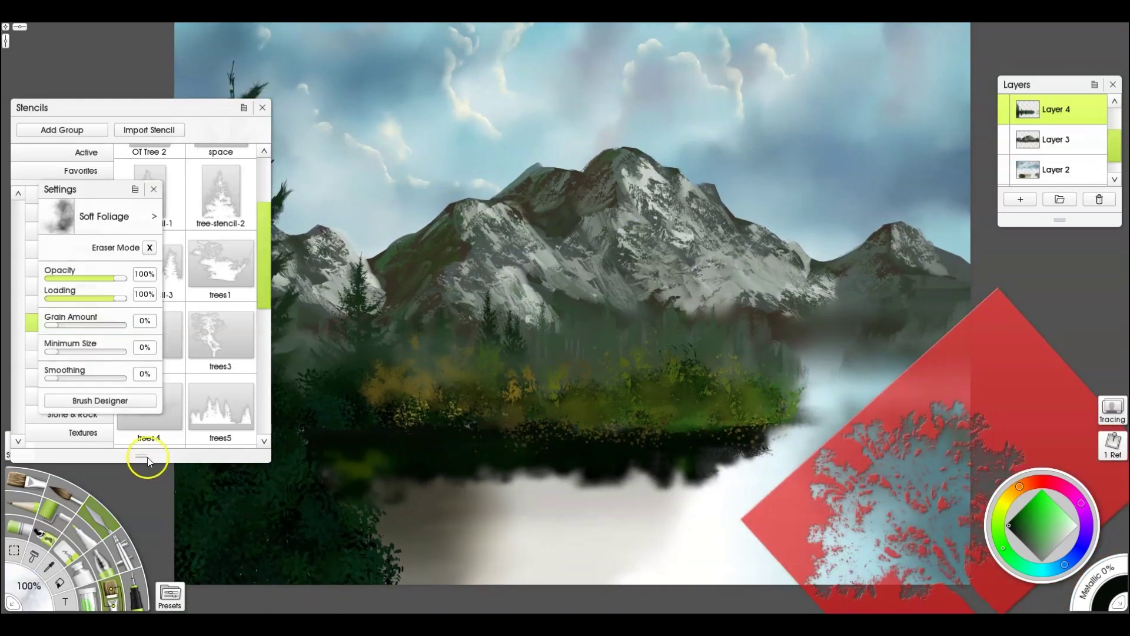
{"action": "mouse_move", "coordinate": [894, 521]}
{"action": "left_mouse_down"}
{"action": "mouse_move", "coordinate": [841, 518]}
{"action": "mouse_move", "coordinate": [825, 489]}
{"action": "mouse_move", "coordinate": [833, 469]}
{"action": "mouse_move", "coordinate": [891, 450]}
{"action": "mouse_move", "coordinate": [957, 405]}
{"action": "mouse_move", "coordinate": [915, 464]}
{"action": "mouse_move", "coordinate": [894, 467]}
{"action": "mouse_move", "coordinate": [949, 561]}
{"action": "mouse_move", "coordinate": [876, 539]}
{"action": "mouse_move", "coordinate": [828, 548]}
{"action": "mouse_move", "coordinate": [838, 587]}
{"action": "mouse_move", "coordinate": [863, 496]}
{"action": "left_mouse_up"}
{"action": "left_click", "coordinate": [47, 534]}
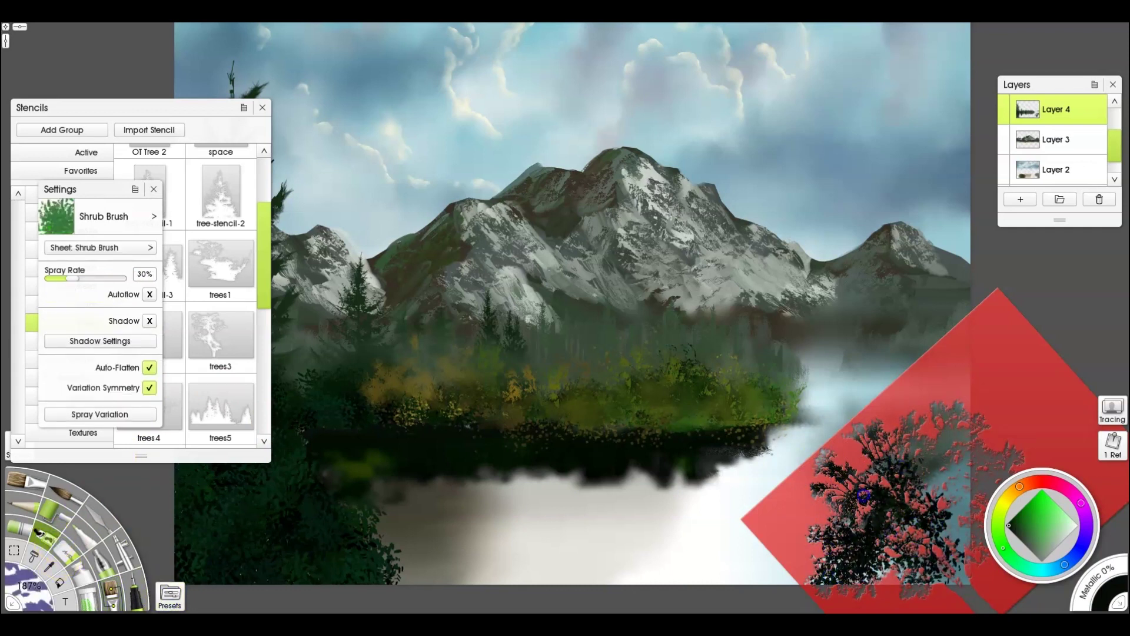
{"action": "mouse_move", "coordinate": [902, 427]}
{"action": "left_mouse_down"}
{"action": "mouse_move", "coordinate": [971, 462]}
{"action": "mouse_move", "coordinate": [947, 574]}
{"action": "mouse_move", "coordinate": [909, 572]}
{"action": "mouse_move", "coordinate": [925, 525]}
{"action": "mouse_move", "coordinate": [955, 522]}
{"action": "mouse_move", "coordinate": [845, 528]}
{"action": "left_mouse_up"}
{"action": "left_click_drag", "start_coordinate": [936, 597], "coordinate": [910, 610]}
{"action": "mouse_move", "coordinate": [910, 551]}
{"action": "left_mouse_down"}
{"action": "mouse_move", "coordinate": [948, 548]}
{"action": "mouse_move", "coordinate": [881, 507]}
{"action": "mouse_move", "coordinate": [822, 528]}
{"action": "mouse_move", "coordinate": [821, 546]}
{"action": "mouse_move", "coordinate": [937, 515]}
{"action": "left_mouse_up"}
{"action": "mouse_move", "coordinate": [900, 561]}
{"action": "left_mouse_down"}
{"action": "mouse_move", "coordinate": [853, 567]}
{"action": "mouse_move", "coordinate": [822, 550]}
{"action": "left_mouse_up"}
- Extend the dark shrubs along the painting's bottom edge by spraying through the moved and rotated tree stencil
{"action": "left_click_drag", "start_coordinate": [1011, 416], "coordinate": [1058, 388]}
{"action": "mouse_move", "coordinate": [863, 490]}
{"action": "left_mouse_down"}
{"action": "mouse_move", "coordinate": [900, 585]}
{"action": "mouse_move", "coordinate": [936, 586]}
{"action": "left_mouse_up"}
{"action": "mouse_move", "coordinate": [958, 416]}
{"action": "left_mouse_down"}
{"action": "mouse_move", "coordinate": [909, 454]}
{"action": "mouse_move", "coordinate": [884, 449]}
{"action": "mouse_move", "coordinate": [913, 517]}
{"action": "left_mouse_up"}
{"action": "mouse_move", "coordinate": [846, 521]}
{"action": "left_mouse_down"}
{"action": "mouse_move", "coordinate": [734, 575]}
{"action": "mouse_move", "coordinate": [844, 529]}
{"action": "left_mouse_up"}
{"action": "mouse_move", "coordinate": [727, 548]}
{"action": "left_mouse_down"}
{"action": "mouse_move", "coordinate": [700, 586]}
{"action": "mouse_move", "coordinate": [811, 563]}
{"action": "mouse_move", "coordinate": [781, 580]}
{"action": "mouse_move", "coordinate": [705, 576]}
{"action": "mouse_move", "coordinate": [776, 568]}
{"action": "mouse_move", "coordinate": [777, 496]}
{"action": "mouse_move", "coordinate": [736, 575]}
{"action": "mouse_move", "coordinate": [782, 573]}
{"action": "mouse_move", "coordinate": [684, 572]}
{"action": "left_mouse_up"}
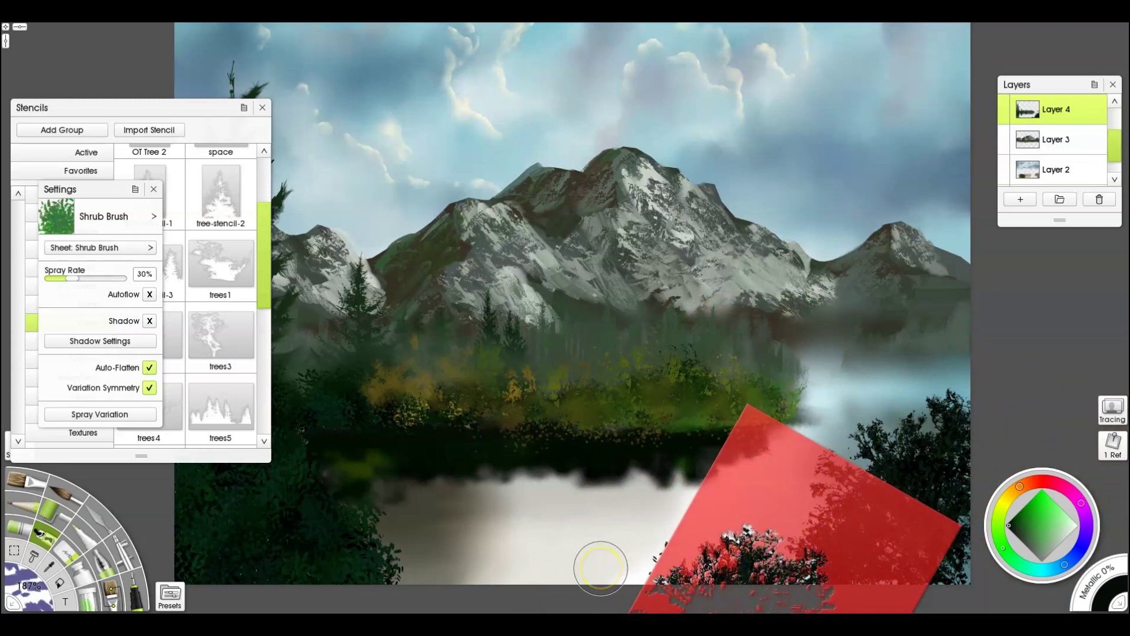
- Spray more dark foliage into the shrubs along the painting's bottom edge and lower-right corner, and remove the tree stencil
{"action": "left_click_drag", "start_coordinate": [771, 599], "coordinate": [981, 431]}
{"action": "mouse_move", "coordinate": [683, 560]}
{"action": "left_mouse_down"}
{"action": "mouse_move", "coordinate": [661, 591]}
{"action": "mouse_move", "coordinate": [794, 582]}
{"action": "mouse_move", "coordinate": [544, 591]}
{"action": "mouse_move", "coordinate": [489, 567]}
{"action": "mouse_move", "coordinate": [451, 589]}
{"action": "mouse_move", "coordinate": [413, 586]}
{"action": "mouse_move", "coordinate": [423, 575]}
{"action": "mouse_move", "coordinate": [576, 567]}
{"action": "mouse_move", "coordinate": [576, 557]}
{"action": "mouse_move", "coordinate": [568, 585]}
{"action": "mouse_move", "coordinate": [519, 557]}
{"action": "mouse_move", "coordinate": [430, 543]}
{"action": "left_mouse_up"}
{"action": "left_click_drag", "start_coordinate": [821, 507], "coordinate": [968, 522]}
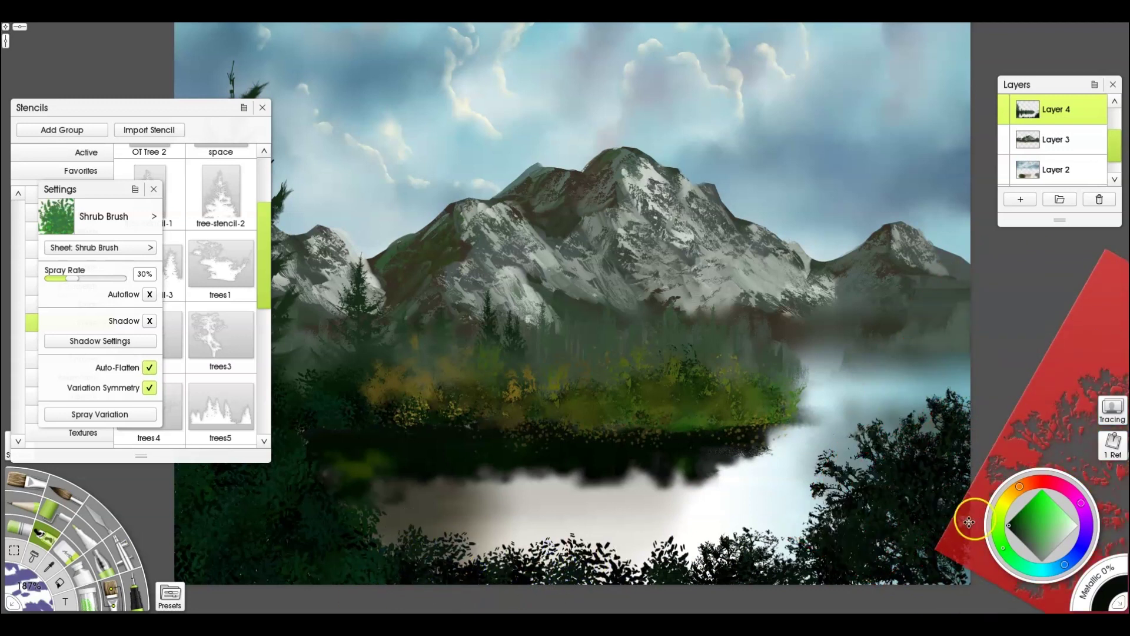
{"action": "left_click_drag", "start_coordinate": [945, 589], "coordinate": [964, 568]}
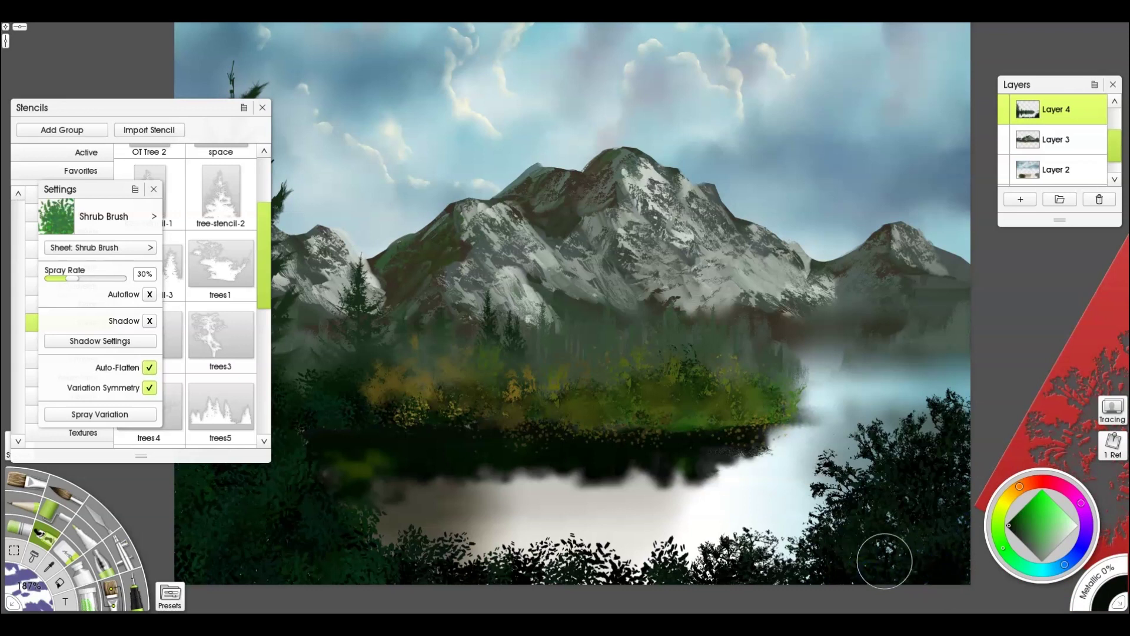
{"action": "right_click", "coordinate": [956, 355]}
{"action": "left_click", "coordinate": [994, 492]}
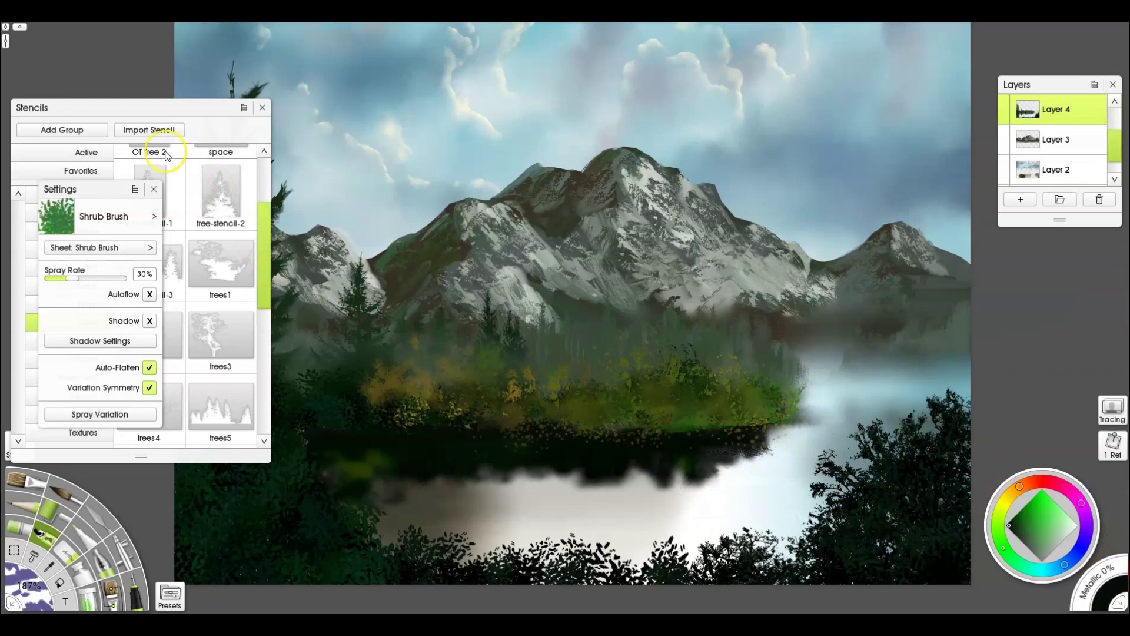
{"action": "left_click", "coordinate": [261, 107]}
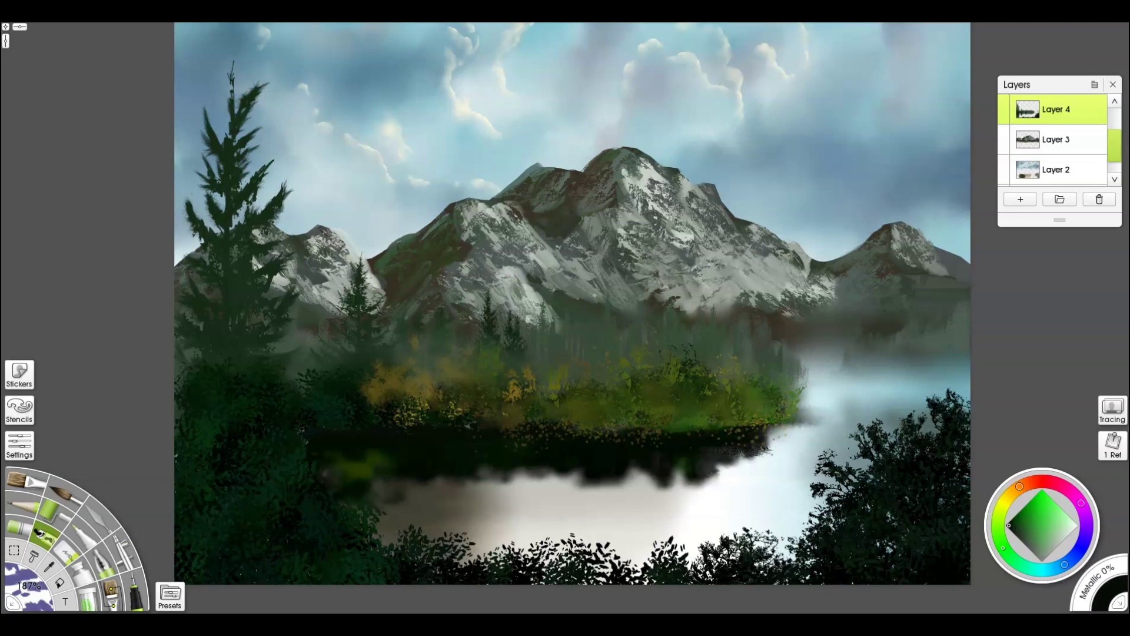
- Paint blue sampled from the upper sky over the open water below the dark shoreline on Layer 1
{"action": "scroll", "coordinate": [1114, 162], "scroll_direction": "down", "scroll_amount": 1}
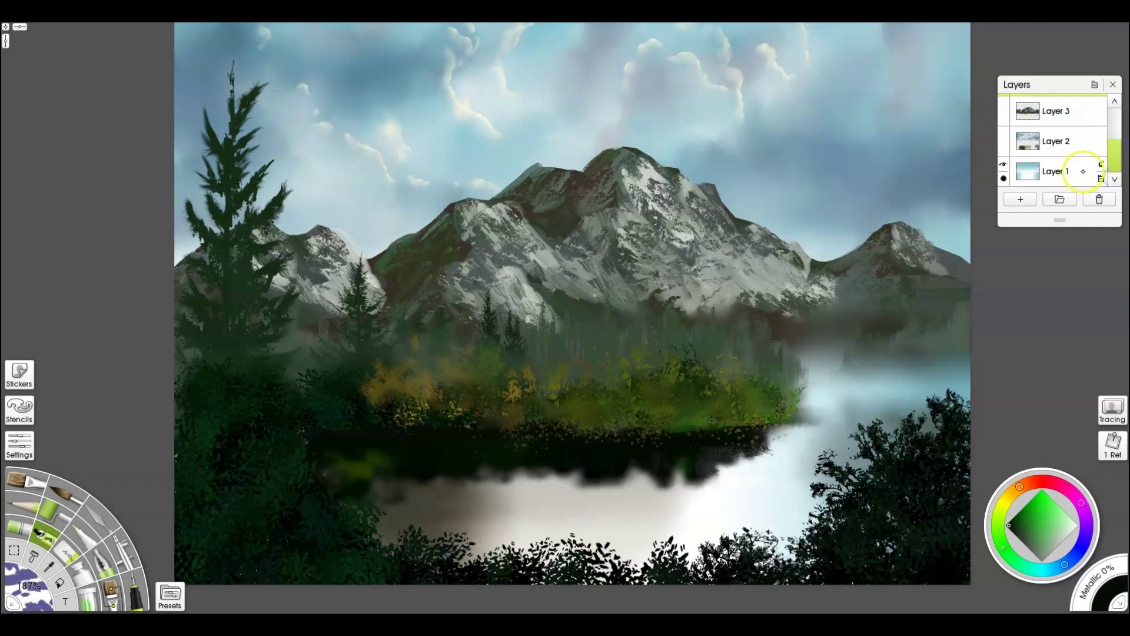
{"action": "left_click", "coordinate": [1071, 155]}
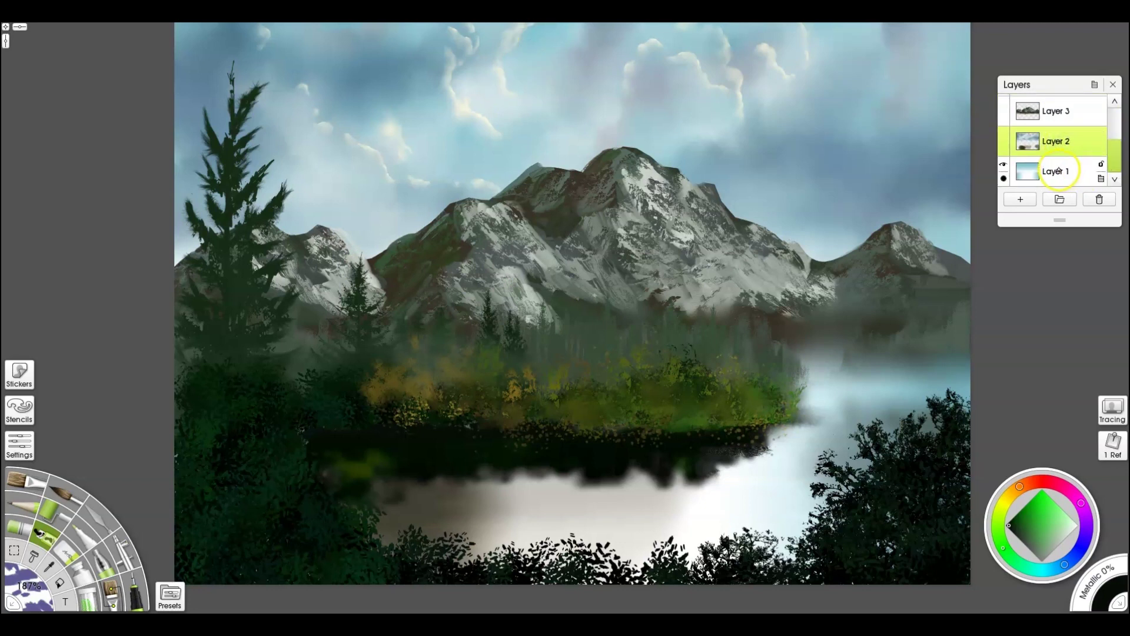
{"action": "key", "text": "a"}
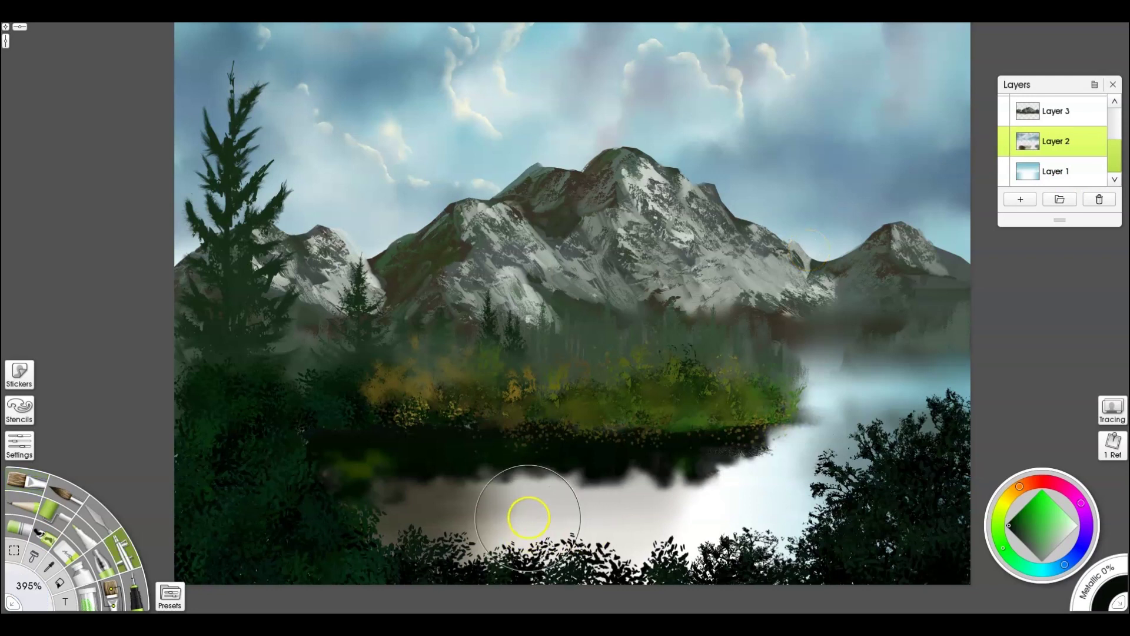
{"action": "left_click", "coordinate": [1052, 172]}
{"action": "mouse_move", "coordinate": [699, 429]}
{"action": "left_mouse_down"}
{"action": "mouse_move", "coordinate": [507, 540]}
{"action": "mouse_move", "coordinate": [462, 542]}
{"action": "mouse_move", "coordinate": [432, 515]}
{"action": "left_mouse_up"}
{"action": "left_click", "coordinate": [547, 47], "text": "alt"}
{"action": "mouse_move", "coordinate": [582, 500]}
{"action": "left_mouse_down"}
{"action": "mouse_move", "coordinate": [505, 492]}
{"action": "mouse_move", "coordinate": [380, 517]}
{"action": "left_mouse_up"}
{"action": "left_click_drag", "start_coordinate": [545, 484], "coordinate": [523, 483]}
- Brush blue strokes across the central and right-hand water on Layer 1, using a darker blue sampled from the sky on the right
{"action": "key", "text": "b"}
{"action": "mouse_move", "coordinate": [622, 470]}
{"action": "left_mouse_down"}
{"action": "mouse_move", "coordinate": [546, 524]}
{"action": "mouse_move", "coordinate": [522, 527]}
{"action": "left_mouse_up"}
{"action": "mouse_move", "coordinate": [569, 485]}
{"action": "left_mouse_down"}
{"action": "mouse_move", "coordinate": [414, 475]}
{"action": "mouse_move", "coordinate": [567, 545]}
{"action": "left_mouse_up"}
{"action": "mouse_move", "coordinate": [786, 523]}
{"action": "left_mouse_down"}
{"action": "mouse_move", "coordinate": [832, 557]}
{"action": "mouse_move", "coordinate": [946, 444]}
{"action": "mouse_move", "coordinate": [808, 425]}
{"action": "mouse_move", "coordinate": [942, 400]}
{"action": "mouse_move", "coordinate": [913, 396]}
{"action": "left_mouse_up"}
{"action": "left_click", "coordinate": [926, 155], "text": "alt"}
{"action": "mouse_move", "coordinate": [863, 439]}
{"action": "left_mouse_down"}
{"action": "mouse_move", "coordinate": [944, 398]}
{"action": "mouse_move", "coordinate": [896, 400]}
{"action": "left_mouse_up"}
{"action": "key", "text": "c"}
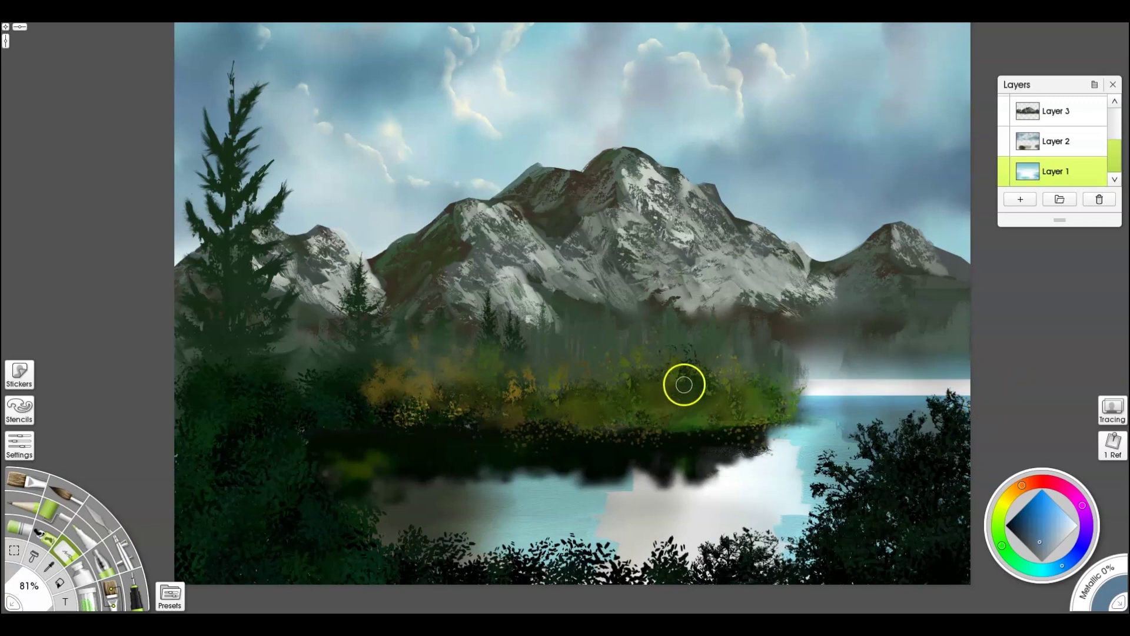
- Blur the hard-edged blue strokes across the lake on Layer 1 with the palette knife
{"action": "key", "text": "k"}
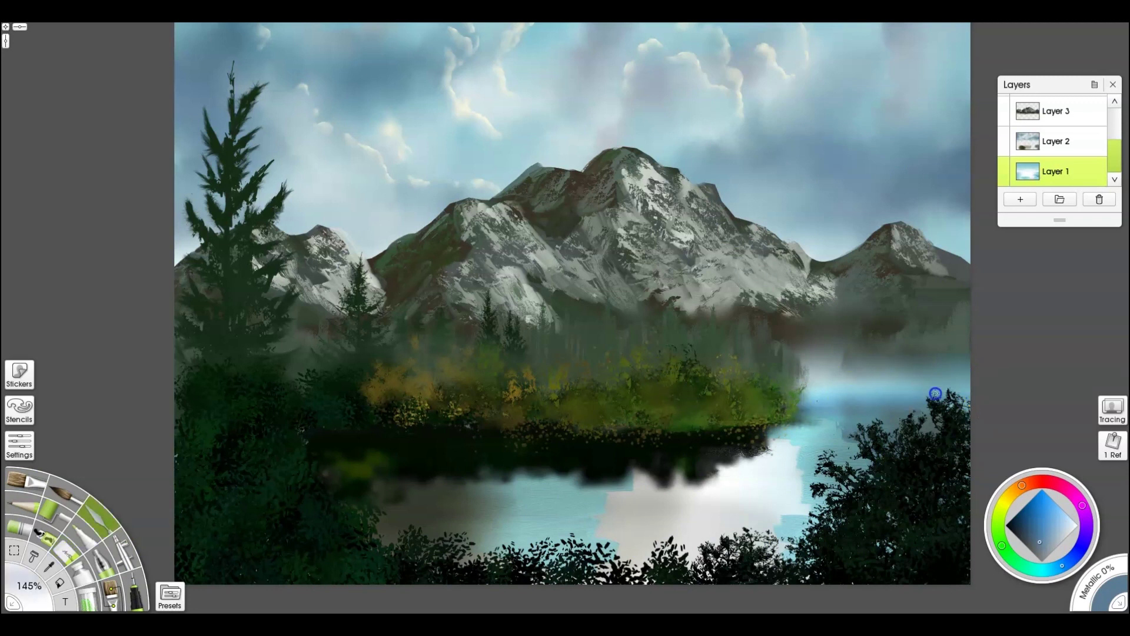
{"action": "left_click_drag", "start_coordinate": [595, 550], "coordinate": [604, 514]}
{"action": "left_click_drag", "start_coordinate": [486, 544], "coordinate": [778, 531]}
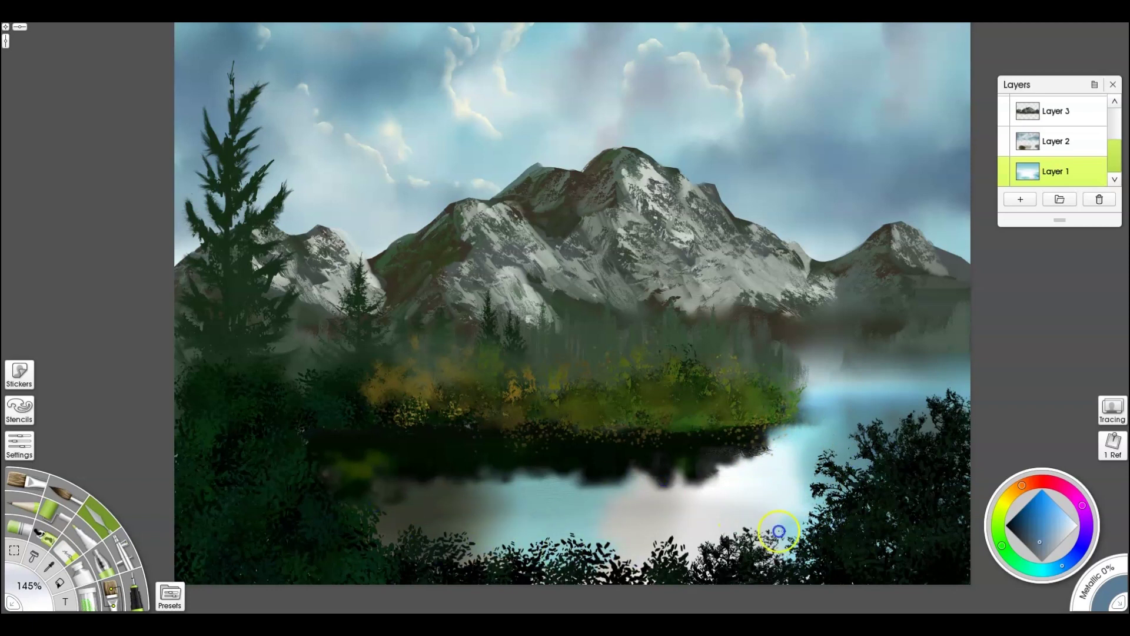
{"action": "left_click_drag", "start_coordinate": [566, 511], "coordinate": [559, 513]}
- Cover the remaining white water on Layer 1 with blue and blur it toward the left bank
{"action": "key", "text": "r"}
{"action": "mouse_move", "coordinate": [419, 542]}
{"action": "left_mouse_down"}
{"action": "mouse_move", "coordinate": [372, 543]}
{"action": "mouse_move", "coordinate": [441, 519]}
{"action": "mouse_move", "coordinate": [593, 501]}
{"action": "mouse_move", "coordinate": [352, 500]}
{"action": "mouse_move", "coordinate": [452, 547]}
{"action": "mouse_move", "coordinate": [561, 550]}
{"action": "mouse_move", "coordinate": [670, 516]}
{"action": "mouse_move", "coordinate": [579, 485]}
{"action": "mouse_move", "coordinate": [822, 494]}
{"action": "mouse_move", "coordinate": [852, 450]}
{"action": "mouse_move", "coordinate": [417, 525]}
{"action": "mouse_move", "coordinate": [394, 540]}
{"action": "mouse_move", "coordinate": [322, 523]}
{"action": "mouse_move", "coordinate": [543, 496]}
{"action": "mouse_move", "coordinate": [329, 519]}
{"action": "mouse_move", "coordinate": [479, 502]}
{"action": "mouse_move", "coordinate": [557, 507]}
{"action": "mouse_move", "coordinate": [374, 534]}
{"action": "mouse_move", "coordinate": [541, 542]}
{"action": "mouse_move", "coordinate": [665, 507]}
{"action": "mouse_move", "coordinate": [530, 483]}
{"action": "mouse_move", "coordinate": [820, 533]}
{"action": "mouse_move", "coordinate": [778, 475]}
{"action": "mouse_move", "coordinate": [926, 435]}
{"action": "left_mouse_up"}
{"action": "key", "text": "k"}
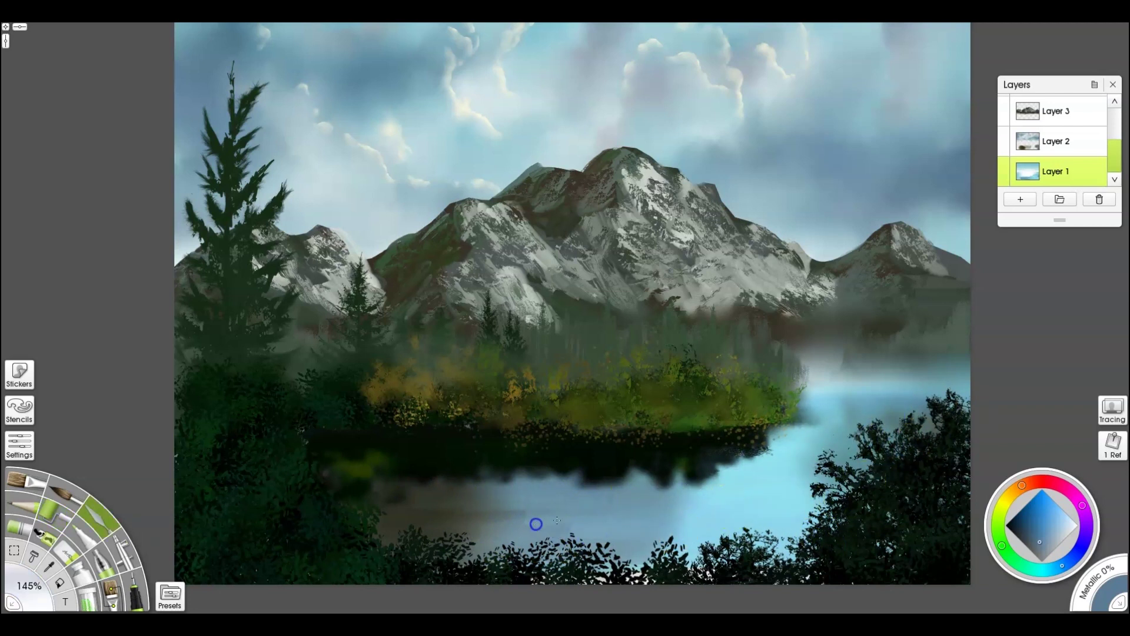
{"action": "left_click_drag", "start_coordinate": [368, 479], "coordinate": [332, 540]}
- Load the water2 stencil from the nature group, place it over the lake and choose a near-white paint color
{"action": "left_click_drag", "start_coordinate": [1115, 156], "coordinate": [1116, 145]}
{"action": "left_click", "coordinate": [20, 412]}
{"action": "scroll", "coordinate": [255, 353], "scroll_direction": "down", "scroll_amount": 5}
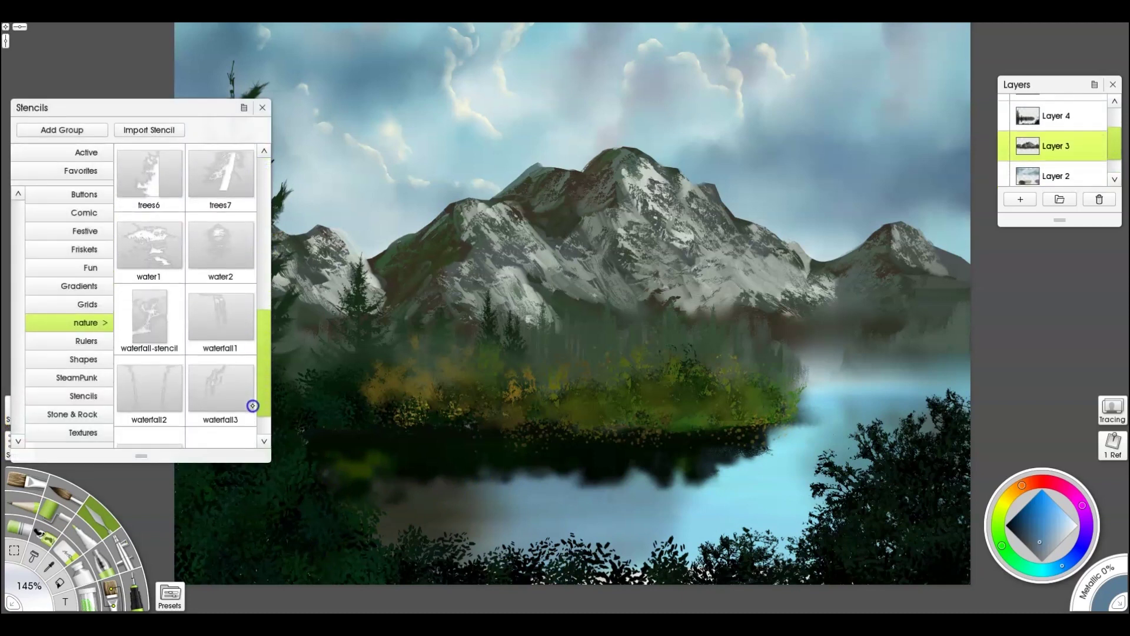
{"action": "left_click", "coordinate": [223, 252]}
{"action": "mouse_move", "coordinate": [877, 512]}
{"action": "left_mouse_down"}
{"action": "mouse_move", "coordinate": [829, 500]}
{"action": "mouse_move", "coordinate": [996, 502]}
{"action": "mouse_move", "coordinate": [928, 524]}
{"action": "left_mouse_up"}
{"action": "key", "text": "b"}
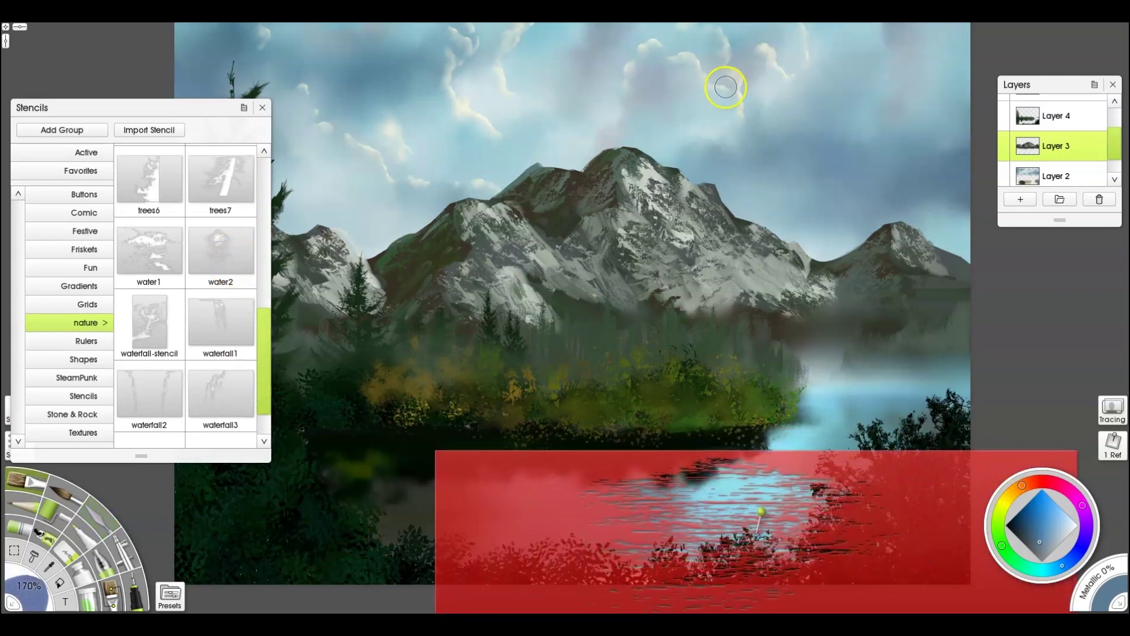
{"action": "left_click", "coordinate": [1009, 502]}
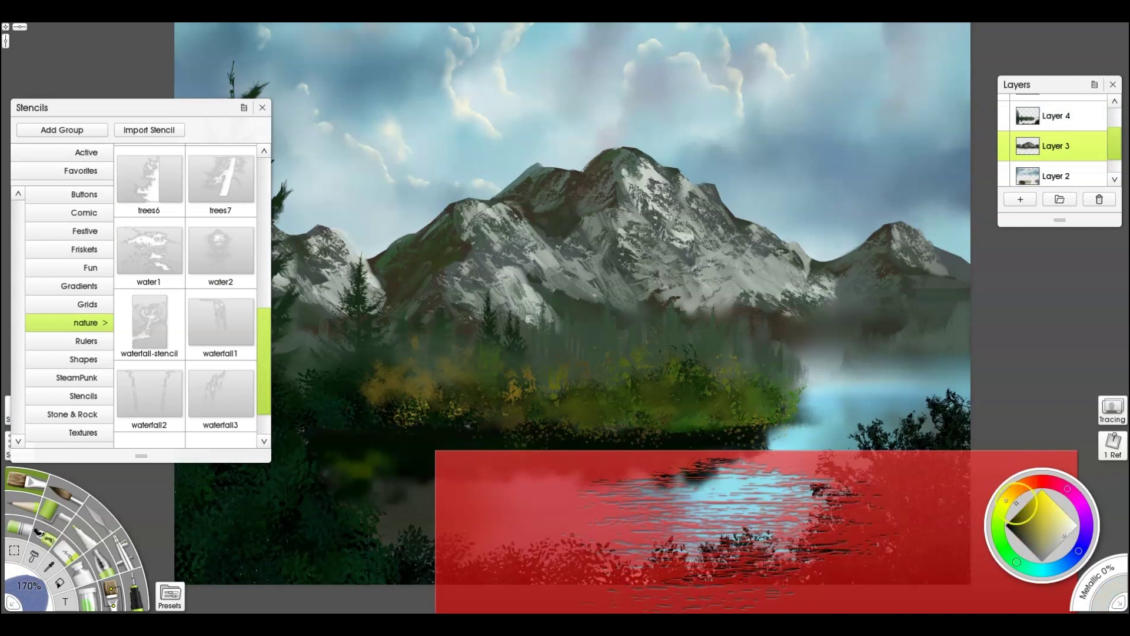
{"action": "left_click", "coordinate": [1070, 528]}
- Paint white ripples on Layer 6 through the water2 stencil, repositioning it across the middle of the lake
{"action": "mouse_move", "coordinate": [683, 498]}
{"action": "left_mouse_down"}
{"action": "mouse_move", "coordinate": [765, 491]}
{"action": "mouse_move", "coordinate": [754, 487]}
{"action": "mouse_move", "coordinate": [681, 549]}
{"action": "mouse_move", "coordinate": [791, 487]}
{"action": "left_mouse_up"}
{"action": "left_click_drag", "start_coordinate": [1115, 138], "coordinate": [1114, 119]}
{"action": "left_click", "coordinate": [1085, 116]}
{"action": "left_click_drag", "start_coordinate": [691, 469], "coordinate": [672, 483]}
{"action": "mouse_move", "coordinate": [615, 520]}
{"action": "left_mouse_down"}
{"action": "mouse_move", "coordinate": [522, 497]}
{"action": "mouse_move", "coordinate": [527, 457]}
{"action": "left_mouse_up"}
{"action": "mouse_move", "coordinate": [588, 478]}
{"action": "left_mouse_down"}
{"action": "mouse_move", "coordinate": [667, 466]}
{"action": "mouse_move", "coordinate": [622, 457]}
{"action": "mouse_move", "coordinate": [681, 455]}
{"action": "left_mouse_up"}
{"action": "left_click_drag", "start_coordinate": [499, 506], "coordinate": [674, 510]}
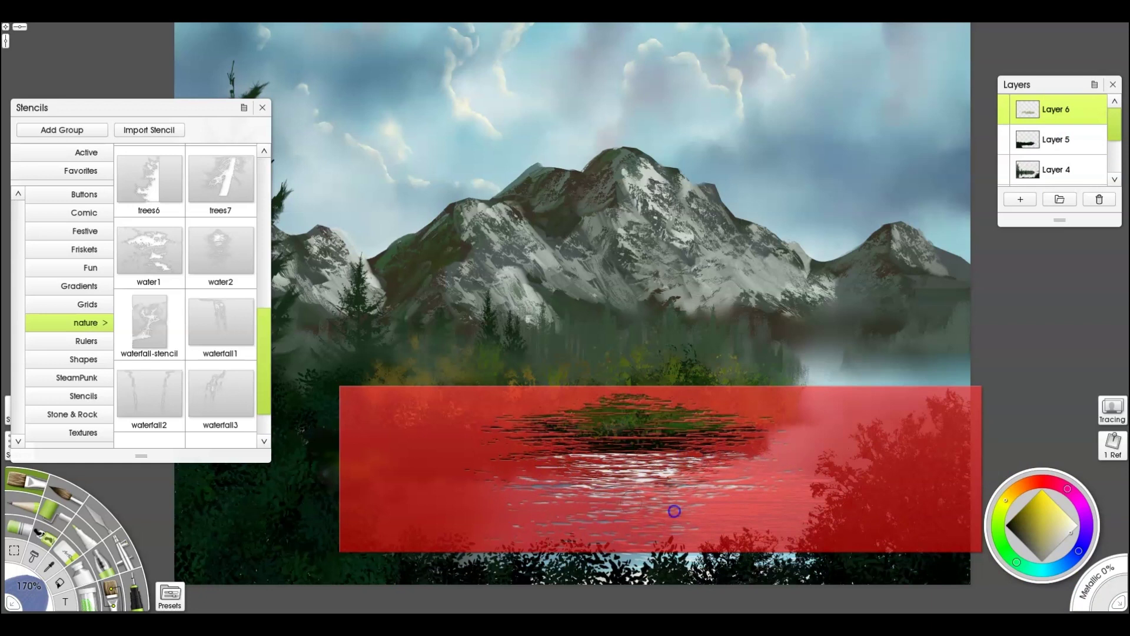
{"action": "mouse_move", "coordinate": [737, 449]}
{"action": "left_mouse_down"}
{"action": "mouse_move", "coordinate": [553, 501]}
{"action": "mouse_move", "coordinate": [486, 491]}
{"action": "mouse_move", "coordinate": [527, 489]}
{"action": "left_mouse_up"}
- Soften the white ripples with the palette knife and airbrush more highlights through the stencil, undoing the last stroke
{"action": "key", "text": "k"}
{"action": "left_click_drag", "start_coordinate": [602, 519], "coordinate": [500, 494]}
{"action": "key", "text": "a"}
{"action": "mouse_move", "coordinate": [596, 525]}
{"action": "left_mouse_down"}
{"action": "mouse_move", "coordinate": [718, 514]}
{"action": "mouse_move", "coordinate": [741, 492]}
{"action": "left_mouse_up"}
{"action": "mouse_move", "coordinate": [596, 497]}
{"action": "left_mouse_down"}
{"action": "mouse_move", "coordinate": [600, 508]}
{"action": "mouse_move", "coordinate": [521, 488]}
{"action": "left_mouse_up"}
{"action": "key", "text": "ctrl+z"}
- Airbrush ripple highlights through the moved water2 stencil on the left, right and middle of the lake, and remove the stencil
{"action": "left_click_drag", "start_coordinate": [608, 309], "coordinate": [494, 375]}
{"action": "left_click_drag", "start_coordinate": [509, 498], "coordinate": [305, 514]}
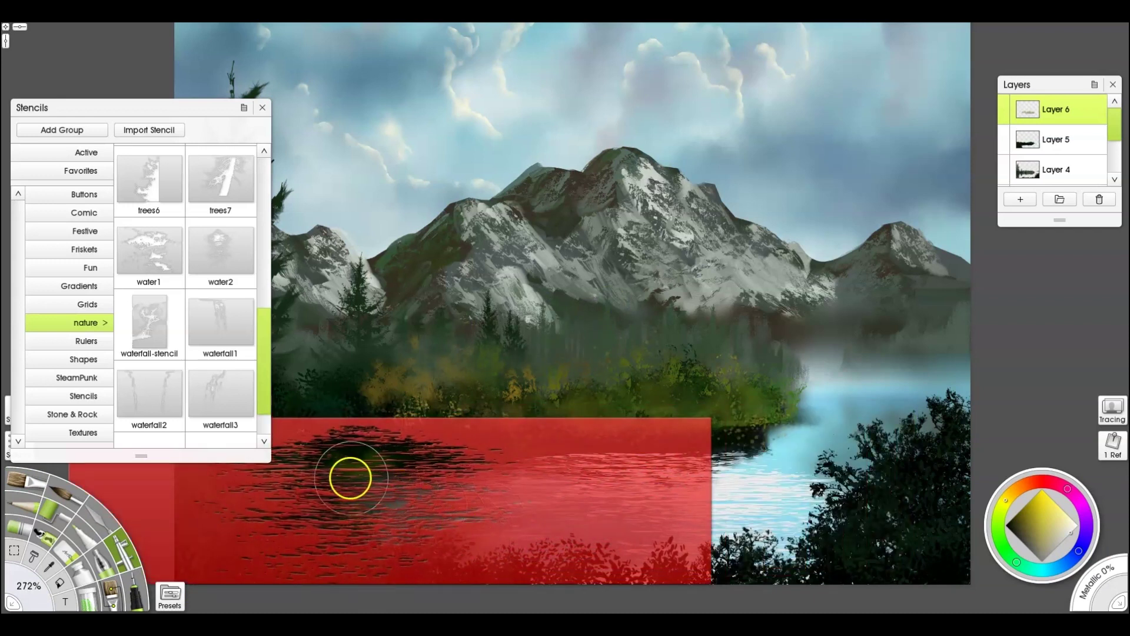
{"action": "left_click_drag", "start_coordinate": [468, 480], "coordinate": [469, 464]}
{"action": "mouse_move", "coordinate": [425, 496]}
{"action": "left_mouse_down"}
{"action": "mouse_move", "coordinate": [446, 444]}
{"action": "mouse_move", "coordinate": [358, 467]}
{"action": "mouse_move", "coordinate": [503, 444]}
{"action": "left_mouse_up"}
{"action": "left_click_drag", "start_coordinate": [979, 442], "coordinate": [936, 420]}
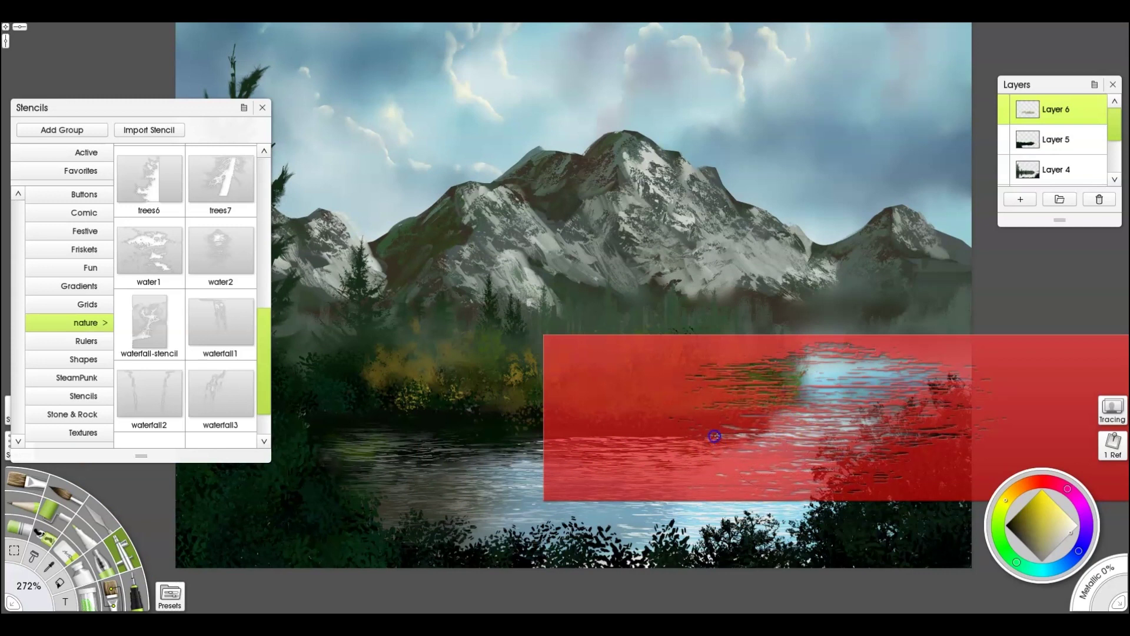
{"action": "left_click_drag", "start_coordinate": [706, 453], "coordinate": [534, 449]}
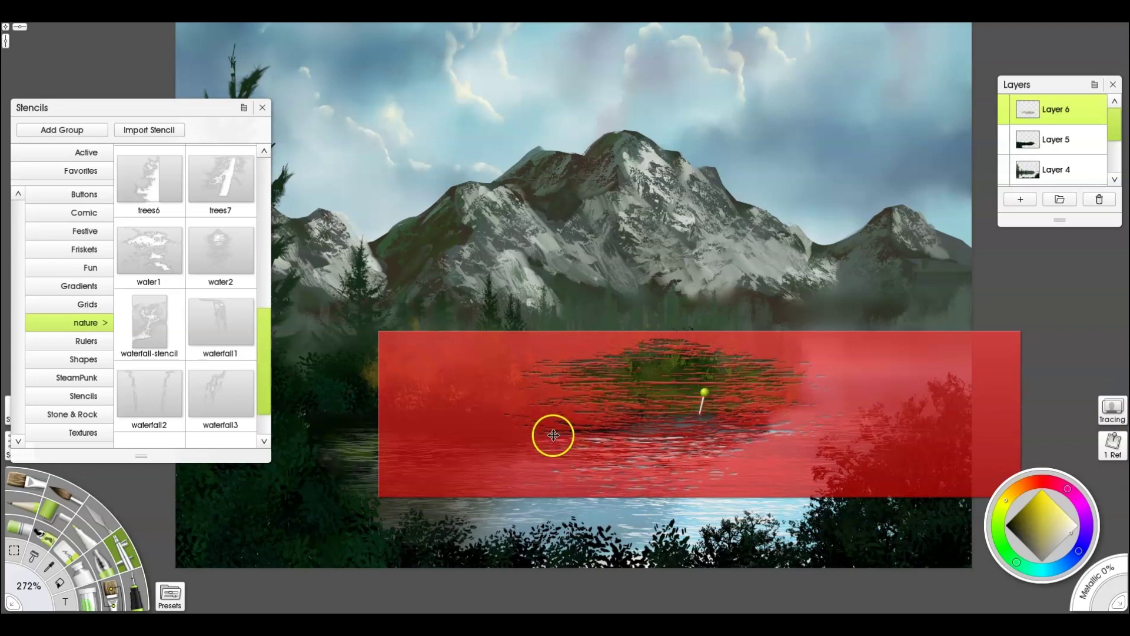
{"action": "right_click", "coordinate": [847, 380]}
{"action": "left_click", "coordinate": [877, 535]}
- Erase the Layer 6 ripples overlapping the foreground shrubs within a selection made from Layer 4, and save the painting
{"action": "left_click", "coordinate": [1035, 171]}
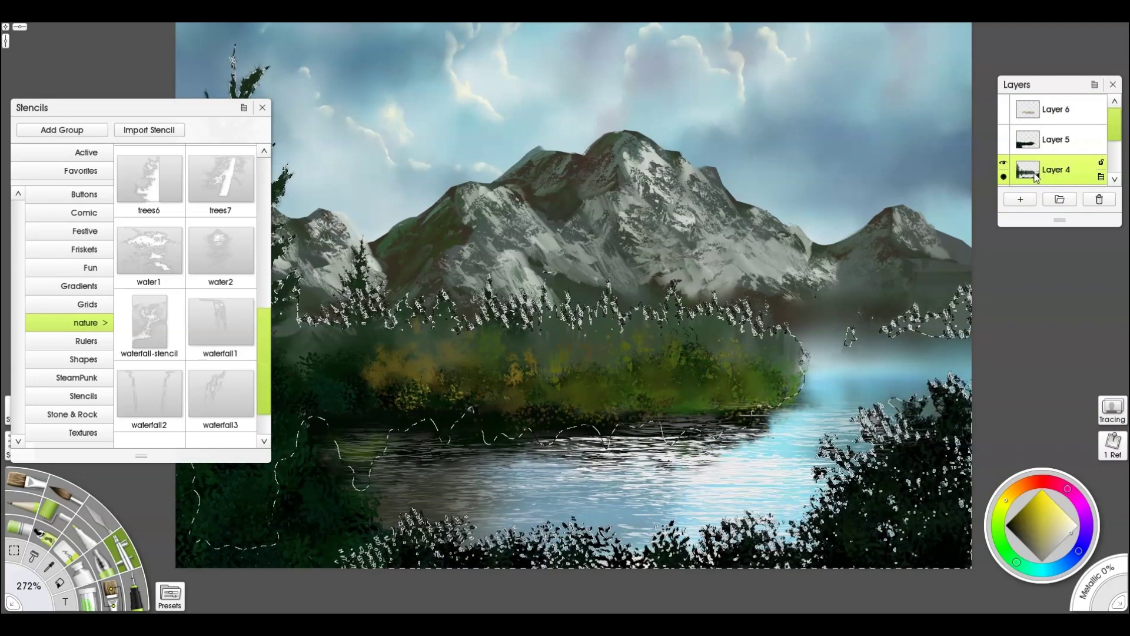
{"action": "key", "text": "c"}
{"action": "left_click", "coordinate": [1053, 110]}
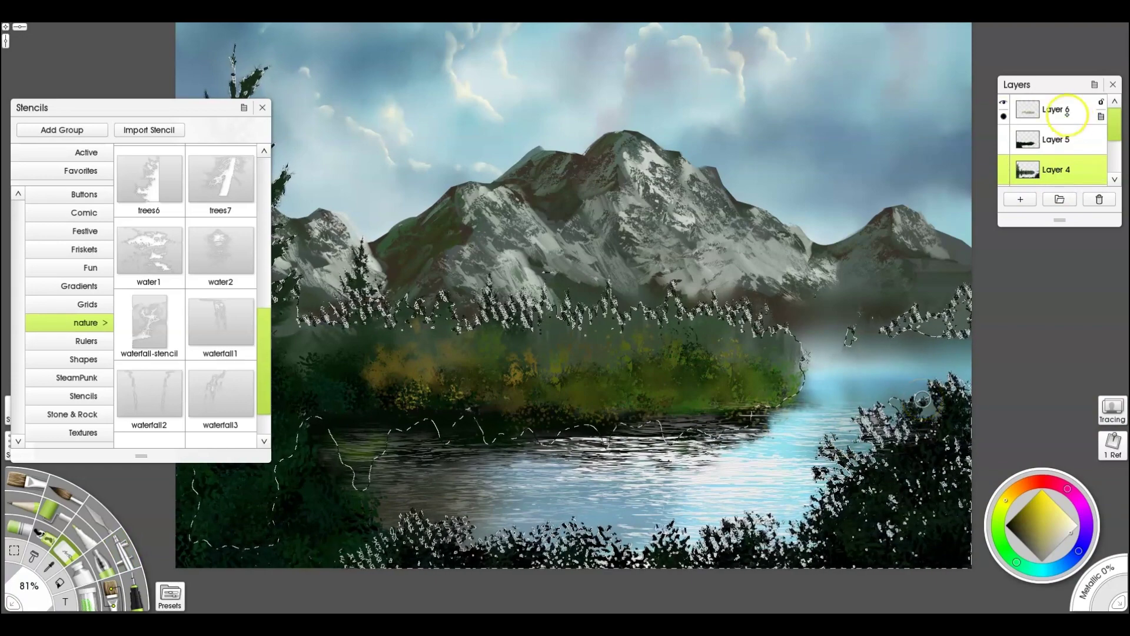
{"action": "mouse_move", "coordinate": [835, 444]}
{"action": "left_mouse_down"}
{"action": "mouse_move", "coordinate": [899, 403]}
{"action": "mouse_move", "coordinate": [873, 459]}
{"action": "mouse_move", "coordinate": [921, 407]}
{"action": "mouse_move", "coordinate": [865, 468]}
{"action": "left_mouse_up"}
{"action": "mouse_move", "coordinate": [759, 527]}
{"action": "left_mouse_down"}
{"action": "mouse_move", "coordinate": [616, 535]}
{"action": "mouse_move", "coordinate": [387, 517]}
{"action": "mouse_move", "coordinate": [779, 502]}
{"action": "mouse_move", "coordinate": [952, 467]}
{"action": "mouse_move", "coordinate": [948, 387]}
{"action": "mouse_move", "coordinate": [965, 371]}
{"action": "left_mouse_up"}
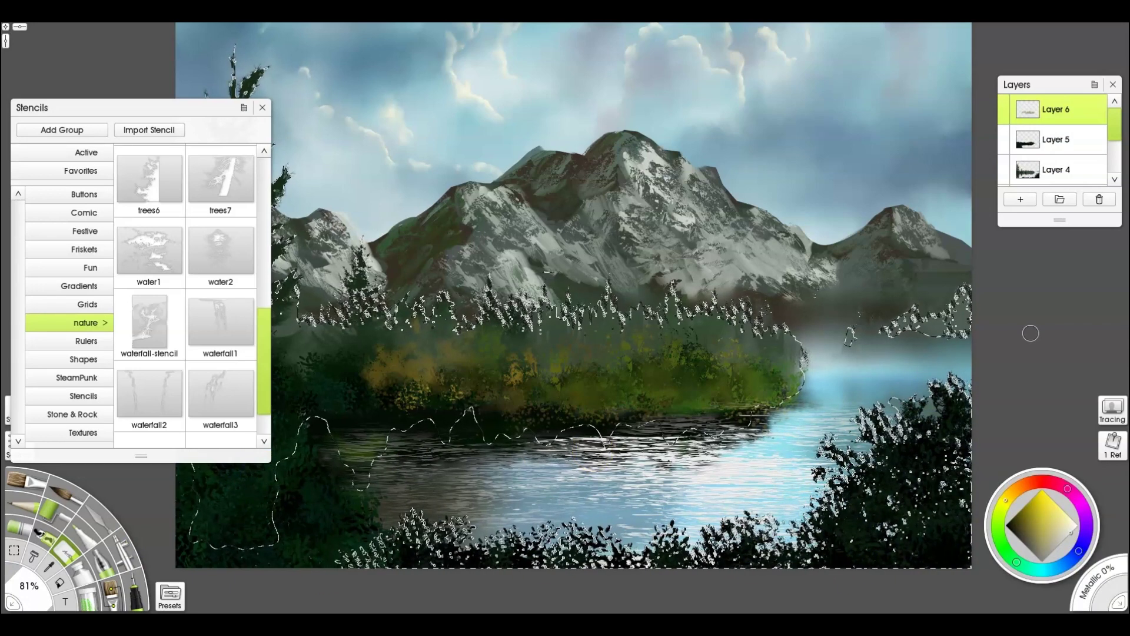
{"action": "key", "text": "ctrl+d"}
{"action": "left_click", "coordinate": [261, 107]}
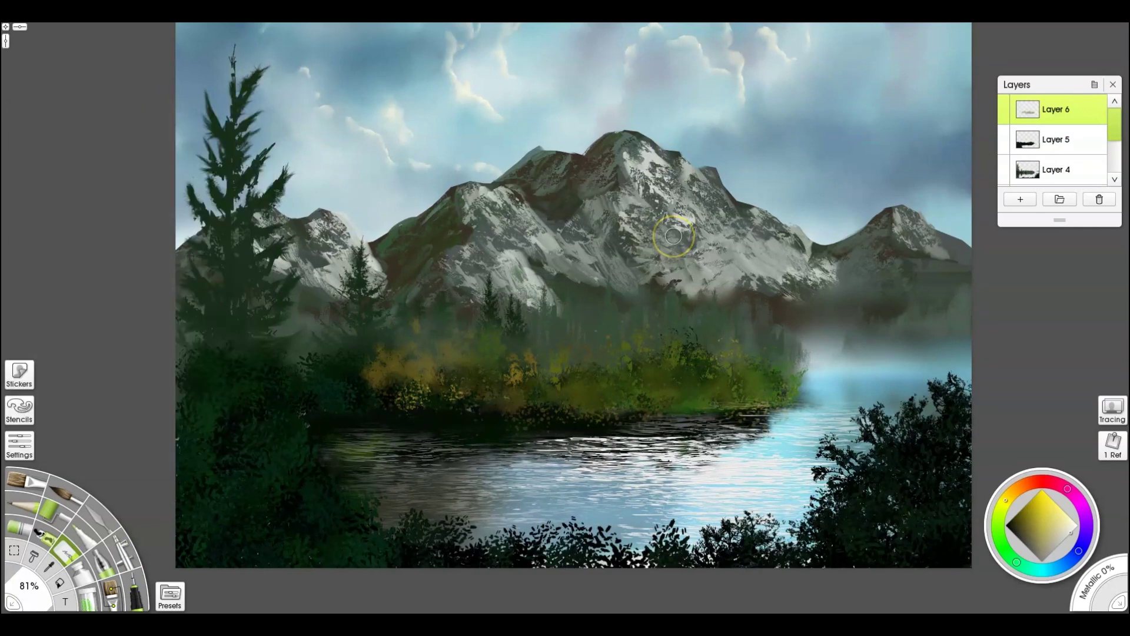
{"action": "key", "text": "ctrl+s"}
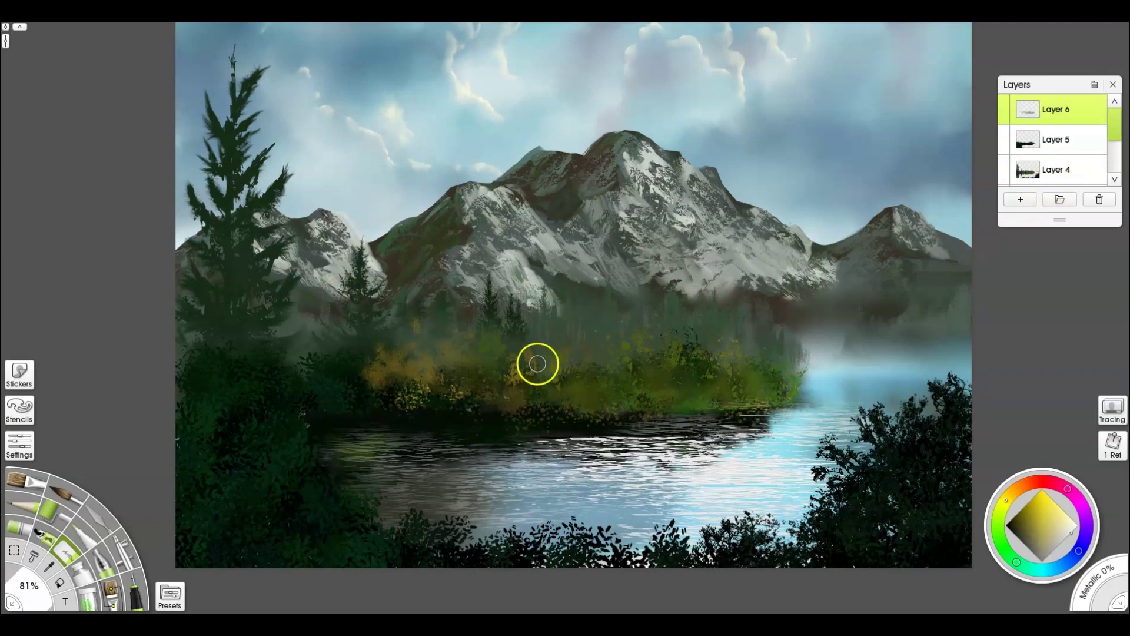
- Start painting at the far shore with the Vertical Trees custom brush preset in a gray-blue sampled from the distant right-hand hills
{"action": "left_click", "coordinate": [122, 553]}
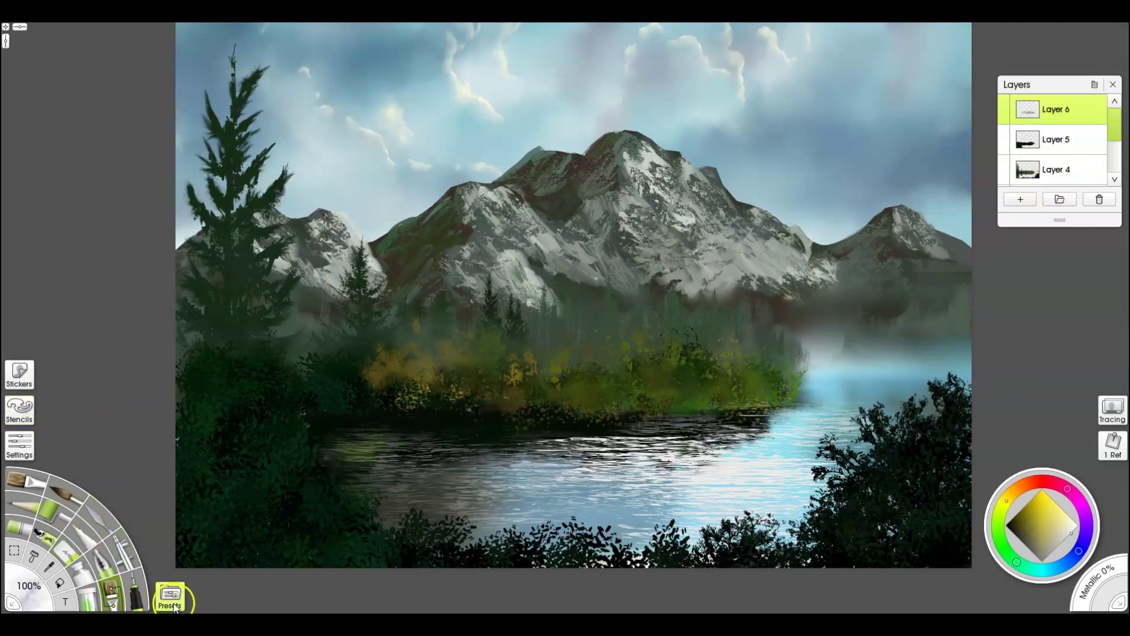
{"action": "left_click", "coordinate": [170, 597]}
{"action": "left_click", "coordinate": [95, 178]}
{"action": "left_click", "coordinate": [224, 443]}
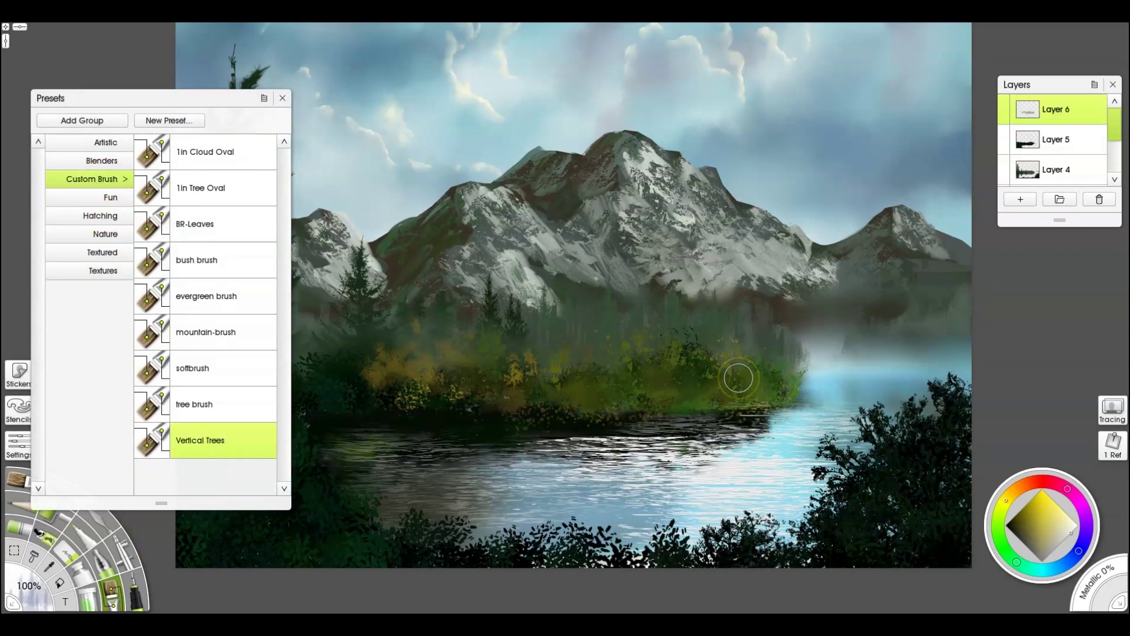
{"action": "left_click", "coordinate": [948, 261], "text": "alt"}
{"action": "left_click", "coordinate": [824, 369]}
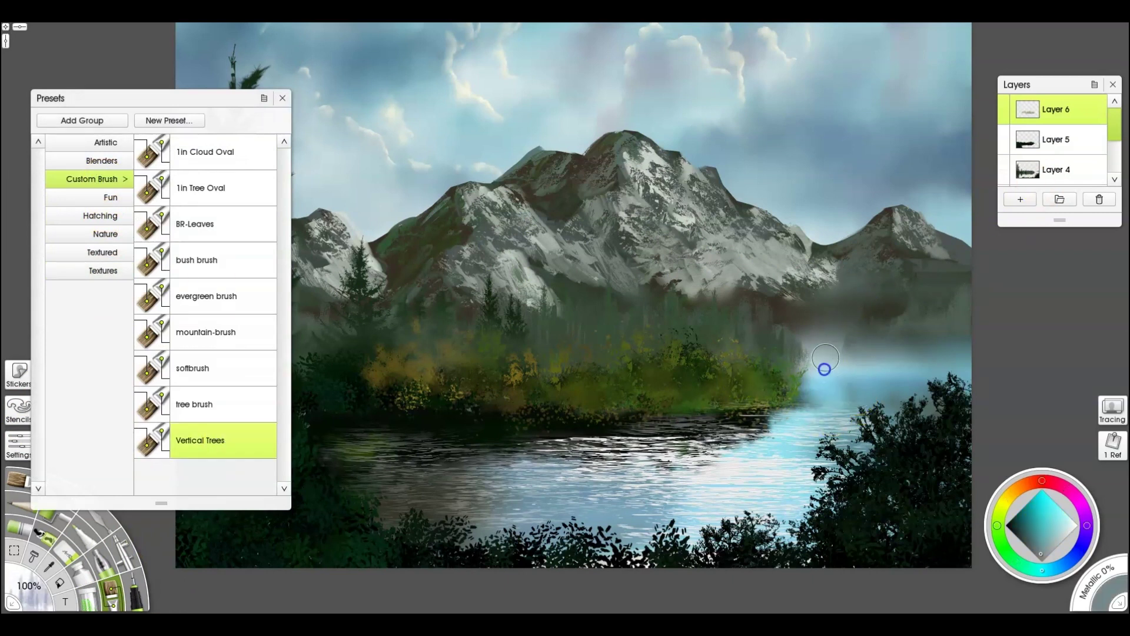
- Undo the last stroke, sample a grey-green from the scene, and paint the hazy far right shore on Layer 5 with the Vertical Trees brush
{"action": "key", "text": "ctrl+z"}
{"action": "left_click_drag", "start_coordinate": [886, 338], "coordinate": [851, 350]}
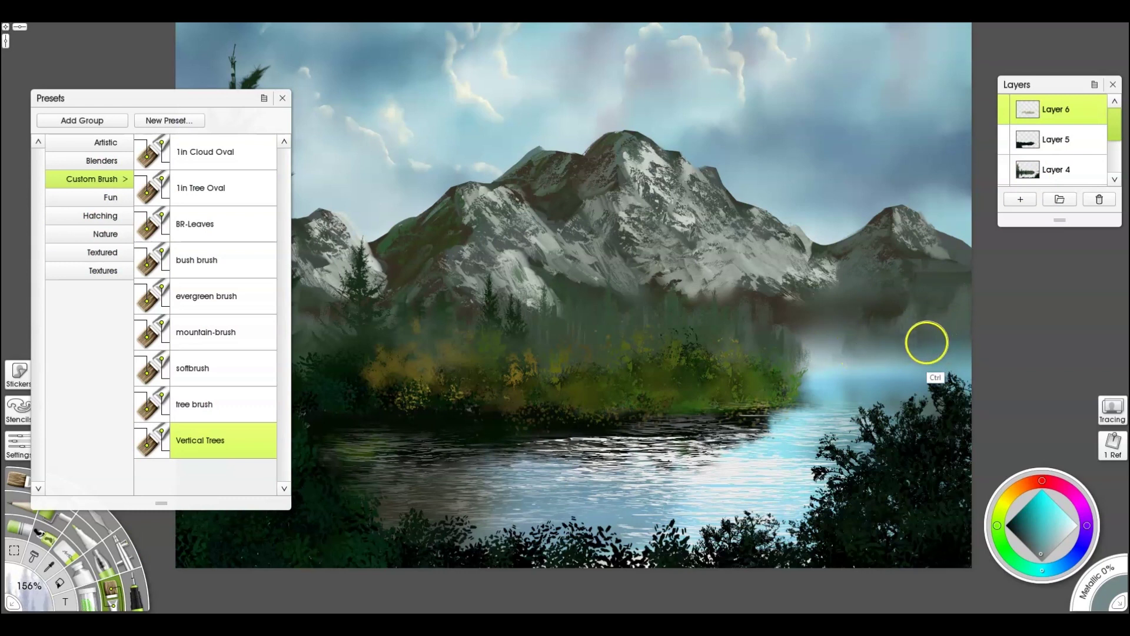
{"action": "left_click", "coordinate": [1071, 144]}
{"action": "left_click_drag", "start_coordinate": [957, 323], "coordinate": [954, 310]}
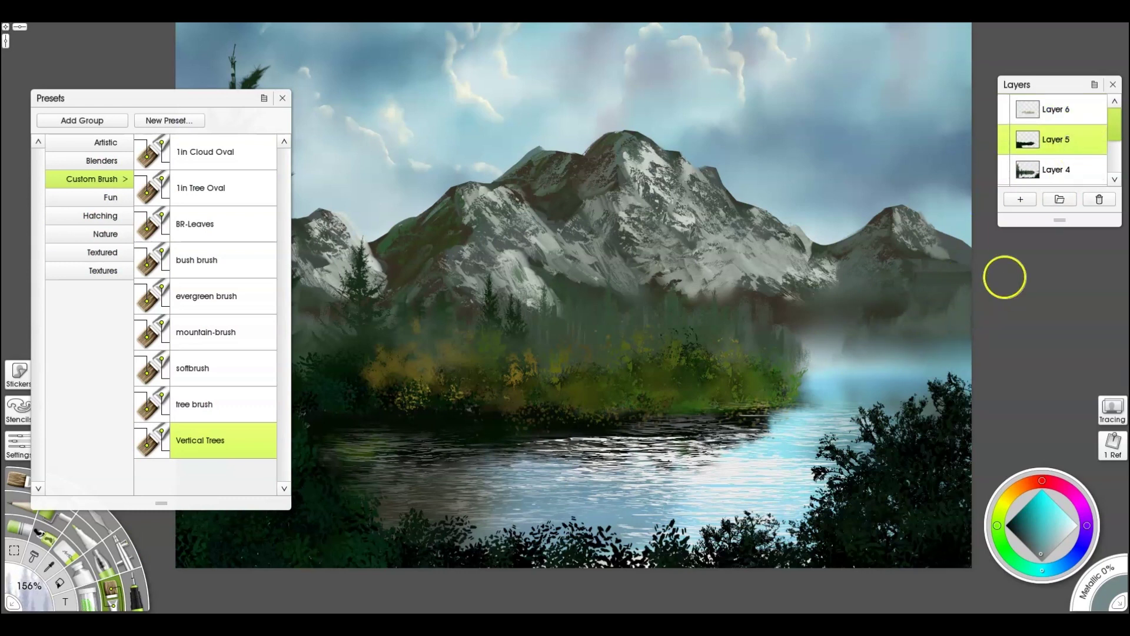
{"action": "left_click", "coordinate": [959, 307], "text": "alt"}
{"action": "mouse_move", "coordinate": [891, 354]}
{"action": "left_mouse_down"}
{"action": "mouse_move", "coordinate": [836, 347]}
{"action": "mouse_move", "coordinate": [873, 360]}
{"action": "mouse_move", "coordinate": [997, 335]}
{"action": "left_mouse_up"}
- Switch to the palette knife with the Instant Blur preset and close the presets list
{"action": "key", "text": "k"}
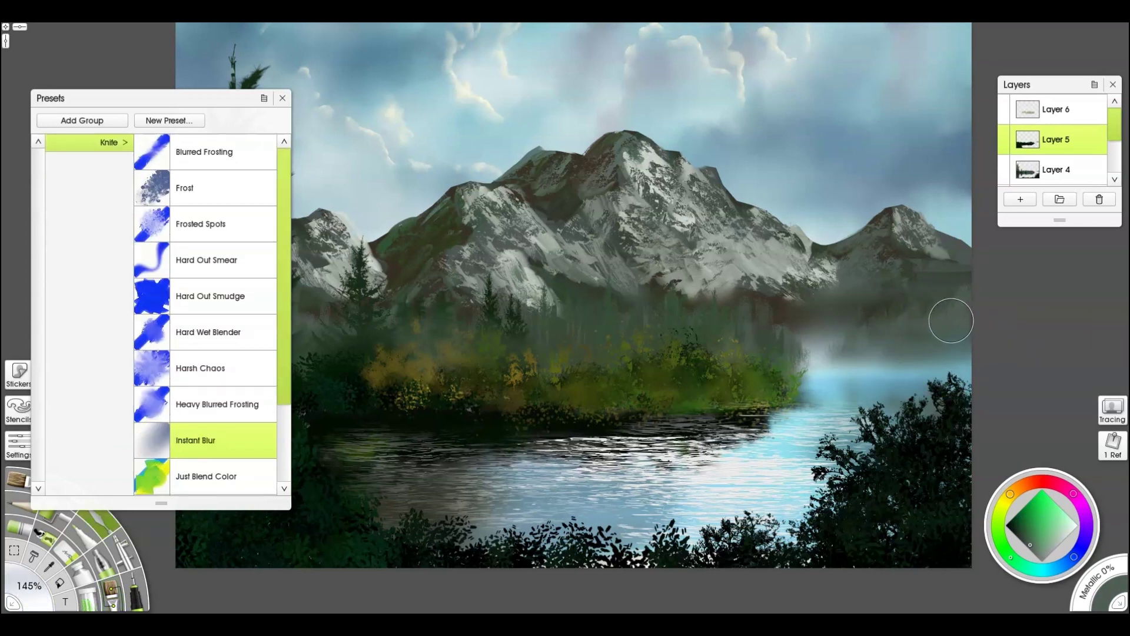
{"action": "left_click", "coordinate": [283, 98]}
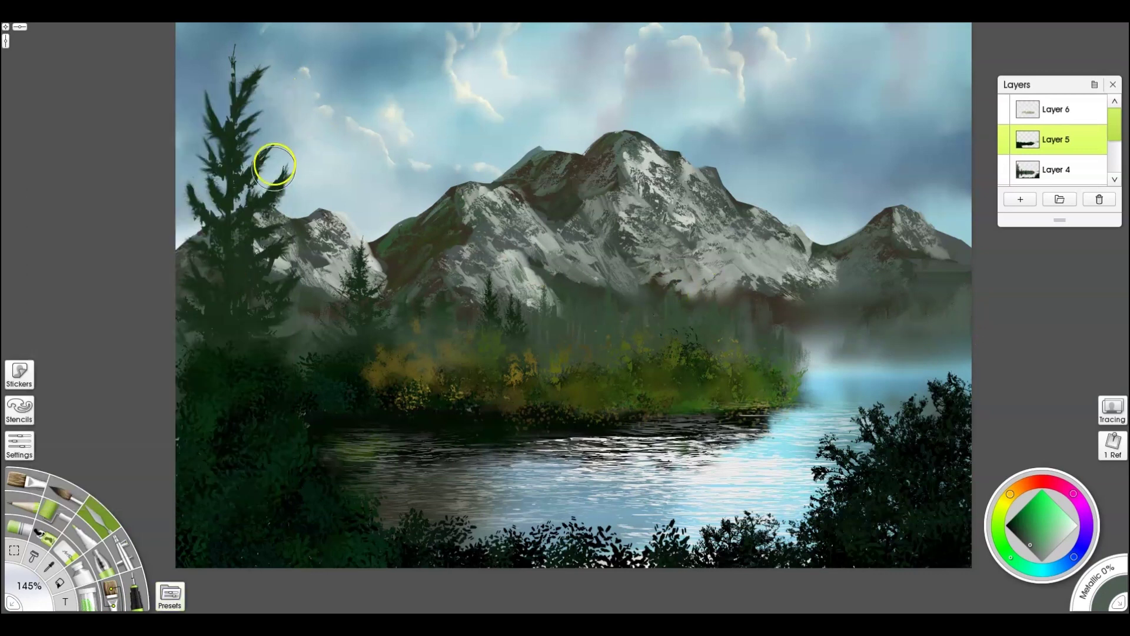
{"action": "left_click_drag", "start_coordinate": [474, 306], "coordinate": [471, 355]}
{"action": "scroll", "coordinate": [491, 361], "scroll_direction": "down", "scroll_amount": 1}
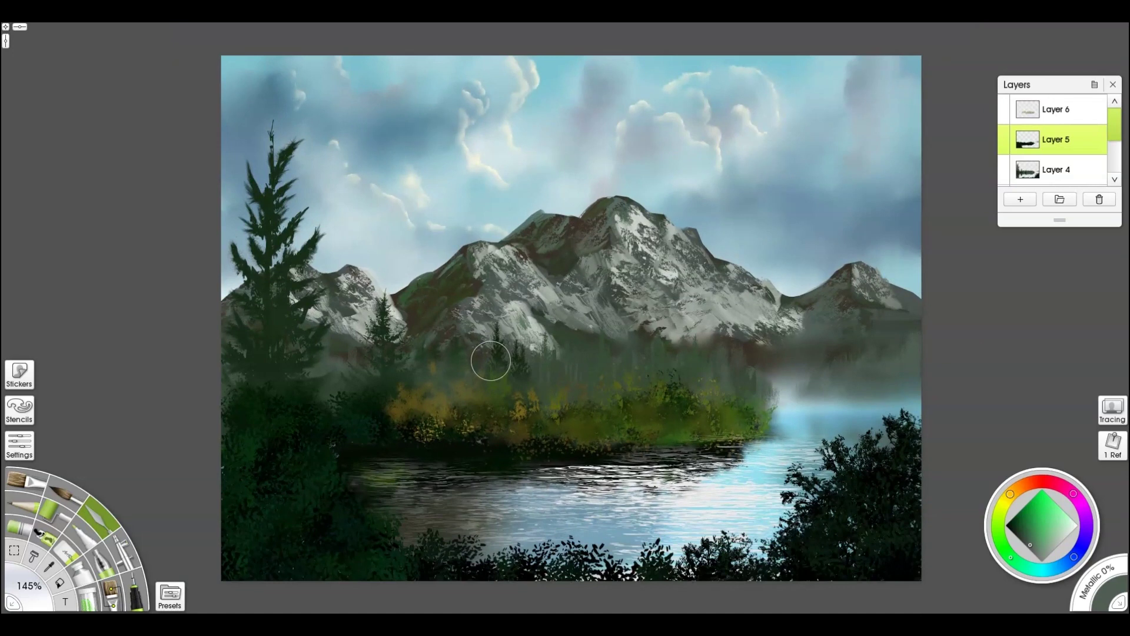
- Load the trees4 stencil from the nature group, tilt it over the right-hand bush, and paint black branches through it on Layer 5
{"action": "left_click", "coordinate": [19, 409]}
{"action": "scroll", "coordinate": [224, 353], "scroll_direction": "down", "scroll_amount": 3}
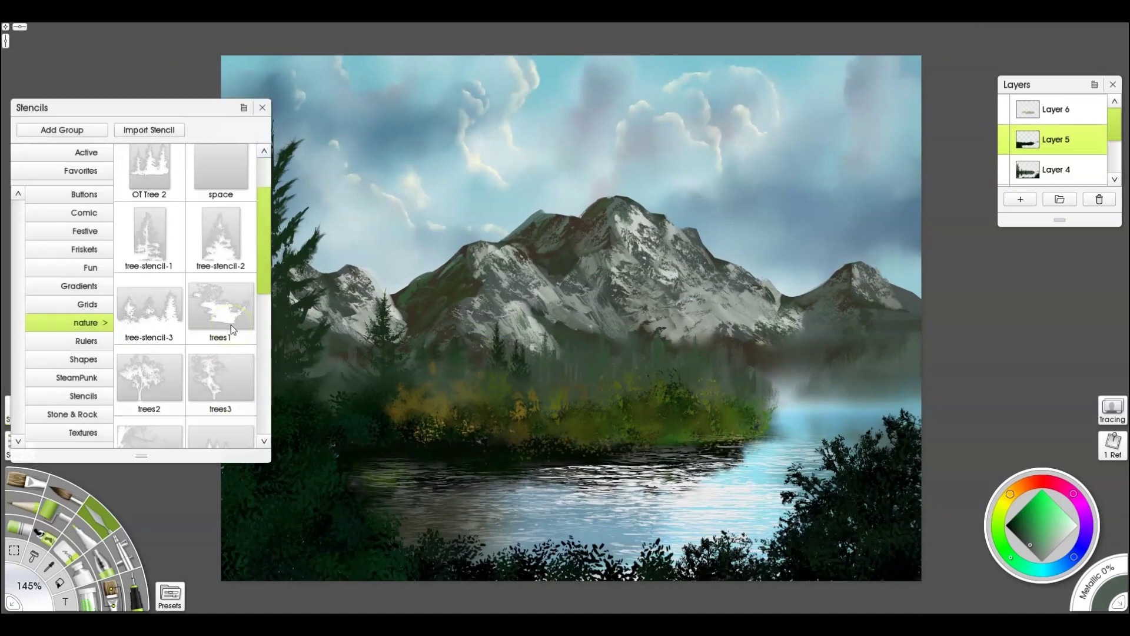
{"action": "scroll", "coordinate": [231, 330], "scroll_direction": "down", "scroll_amount": 2}
{"action": "left_click", "coordinate": [149, 334]}
{"action": "left_click_drag", "start_coordinate": [931, 529], "coordinate": [785, 473]}
{"action": "left_click", "coordinate": [1068, 145]}
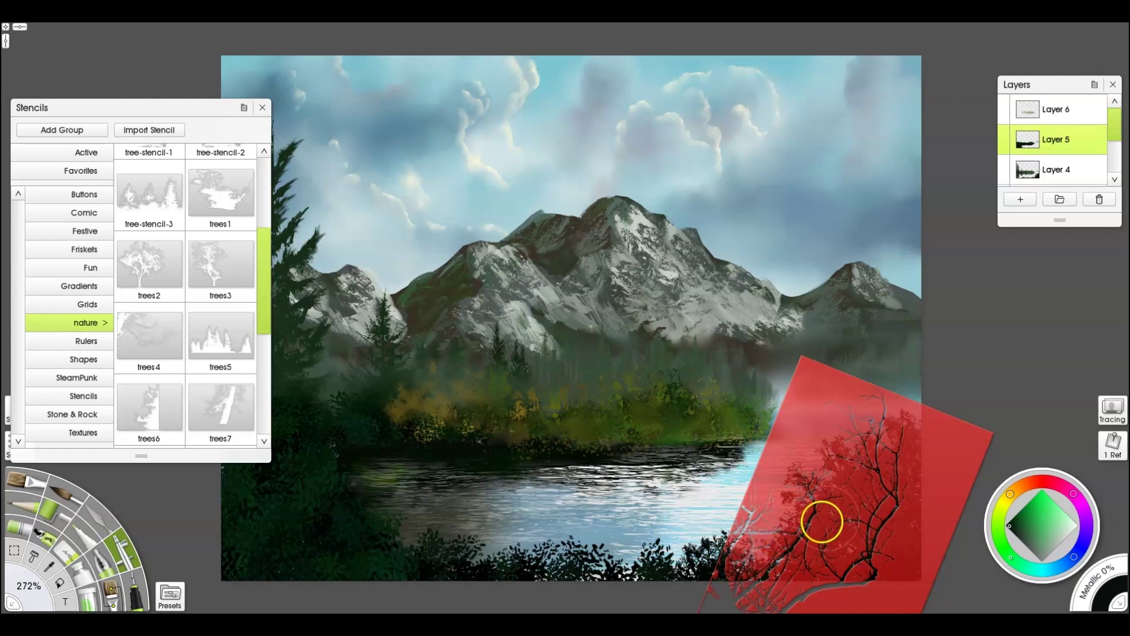
{"action": "key", "text": "b"}
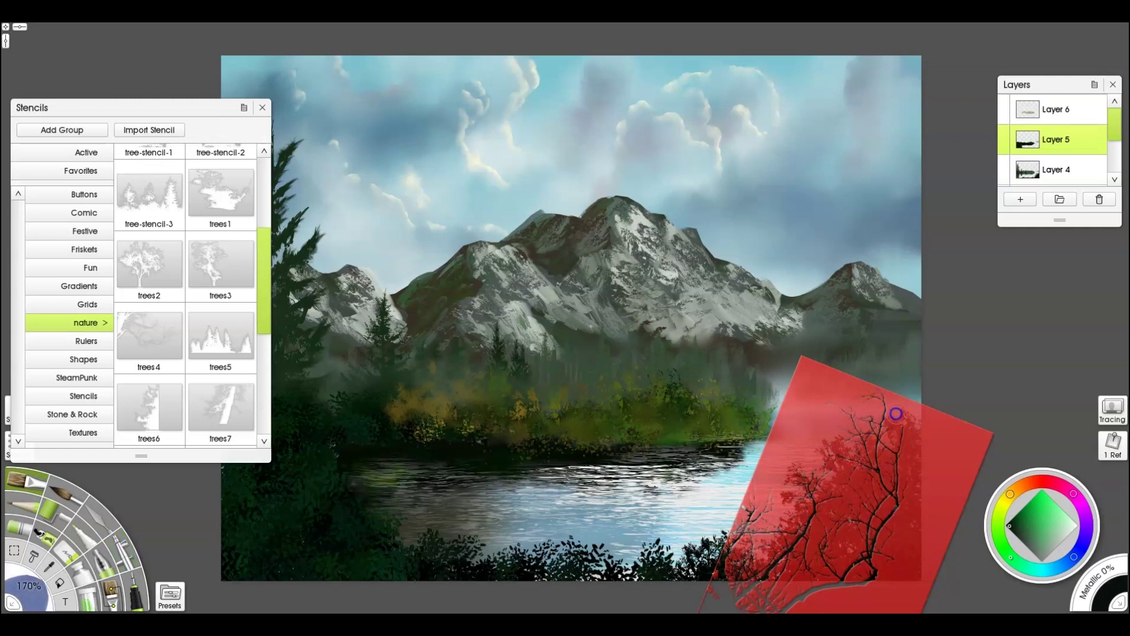
- Paint dark twigs through the stencil above the bottom-centre bushes, move it over the left bank, and close the stencil list
{"action": "left_click_drag", "start_coordinate": [845, 533], "coordinate": [651, 585]}
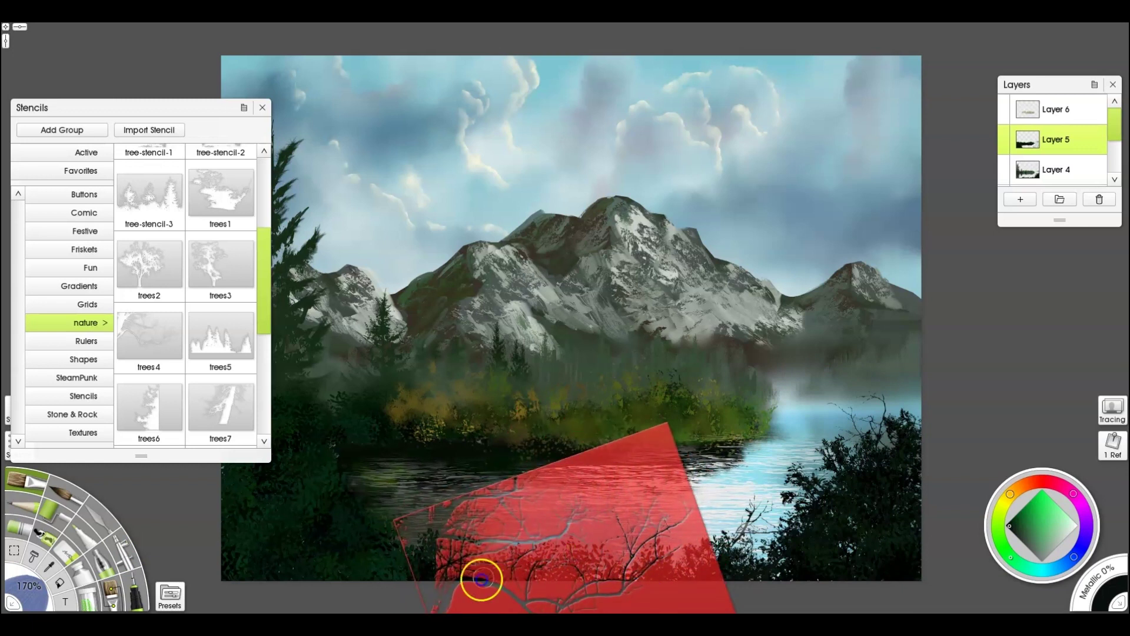
{"action": "left_click_drag", "start_coordinate": [674, 550], "coordinate": [397, 478]}
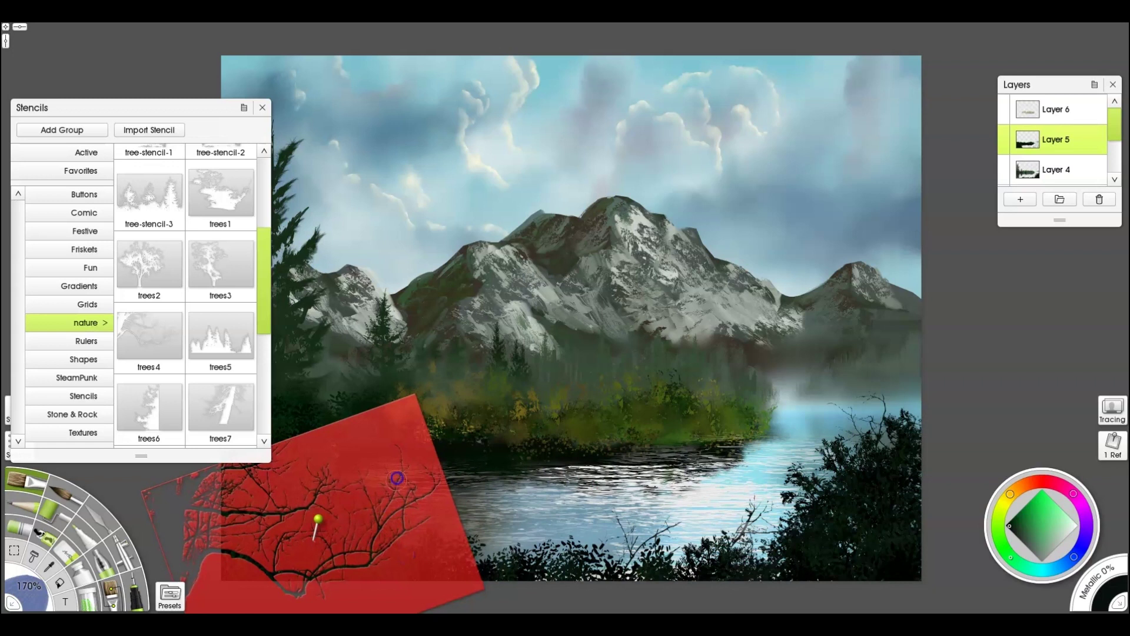
{"action": "left_click", "coordinate": [262, 108]}
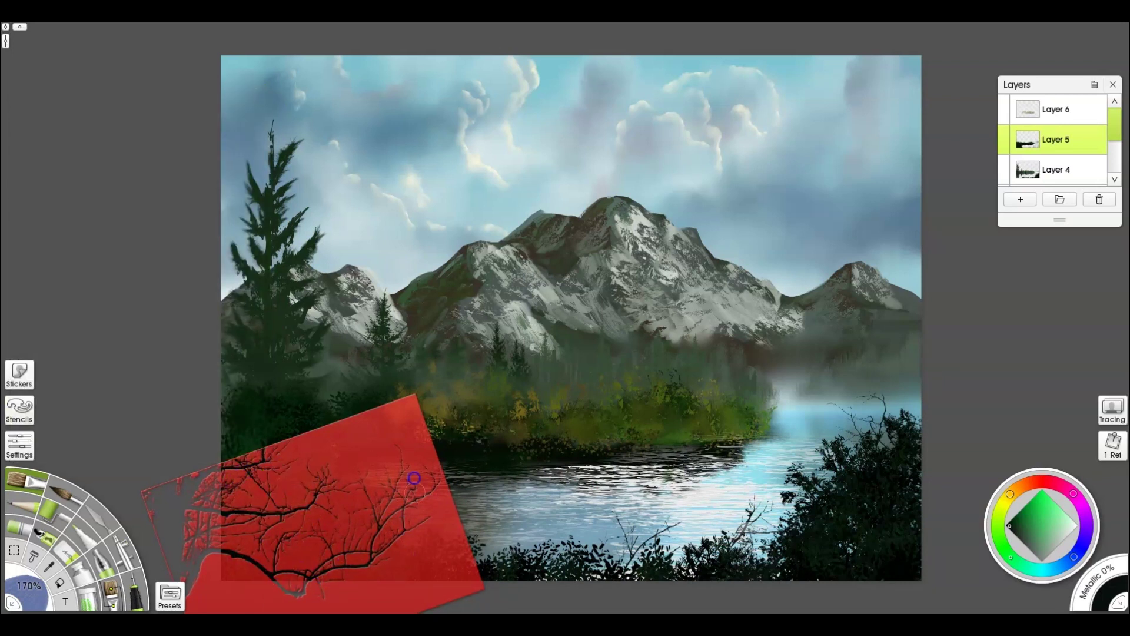
- Flip the branch stencil horizontally, then rotate, scale and fit it into the upper right corner of the sky
{"action": "left_click_drag", "start_coordinate": [426, 574], "coordinate": [907, 436]}
{"action": "left_click_drag", "start_coordinate": [691, 588], "coordinate": [796, 583]}
{"action": "left_click_drag", "start_coordinate": [853, 526], "coordinate": [917, 506]}
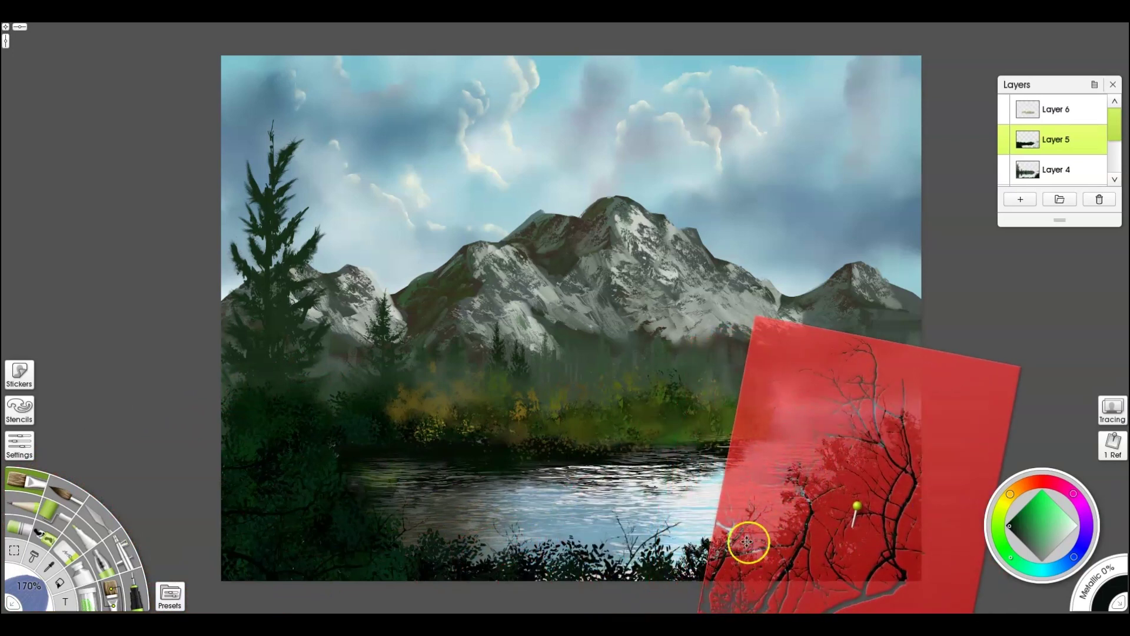
{"action": "left_click_drag", "start_coordinate": [760, 512], "coordinate": [714, 521]}
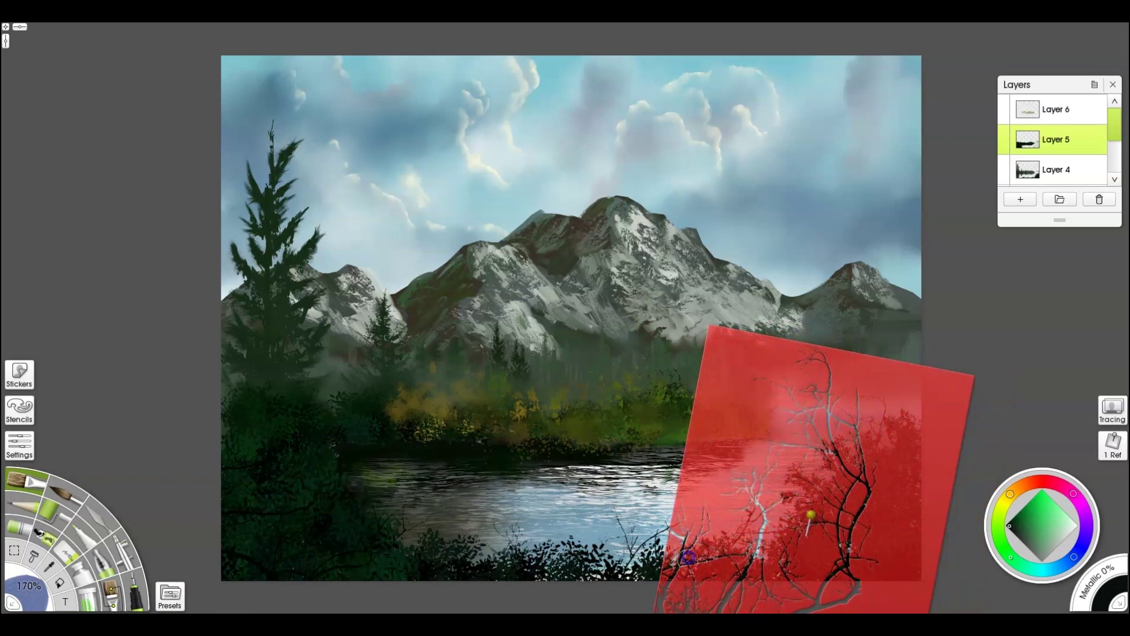
{"action": "left_click_drag", "start_coordinate": [721, 506], "coordinate": [735, 399]}
{"action": "left_click_drag", "start_coordinate": [906, 505], "coordinate": [791, 455], "text": "alt"}
{"action": "right_click", "coordinate": [701, 522]}
{"action": "left_click", "coordinate": [751, 465]}
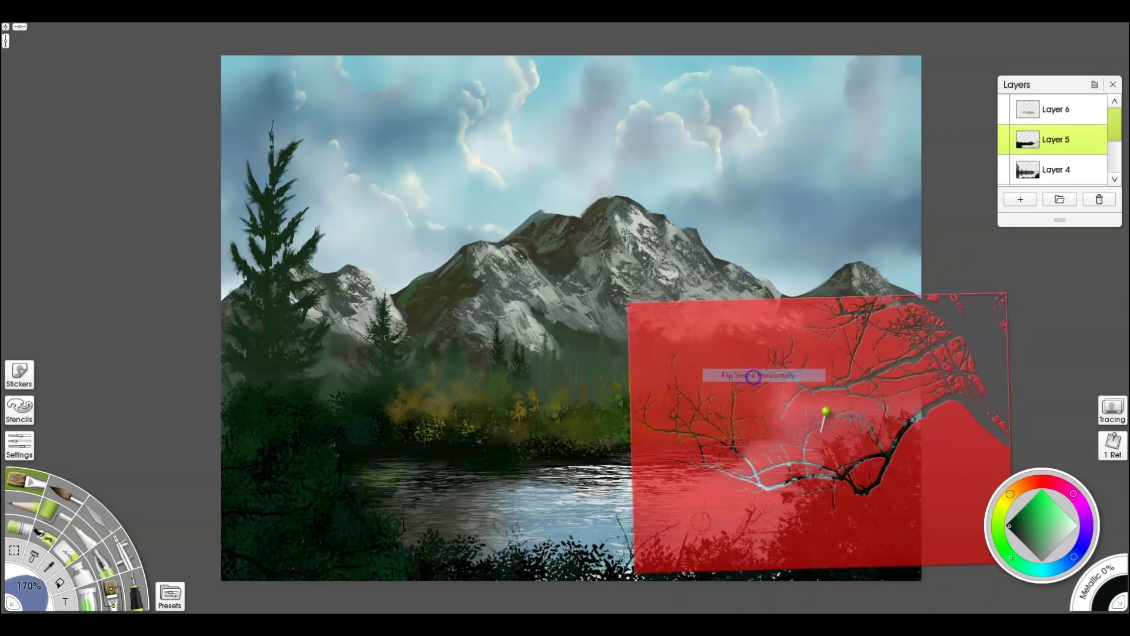
{"action": "left_click_drag", "start_coordinate": [875, 524], "coordinate": [794, 283]}
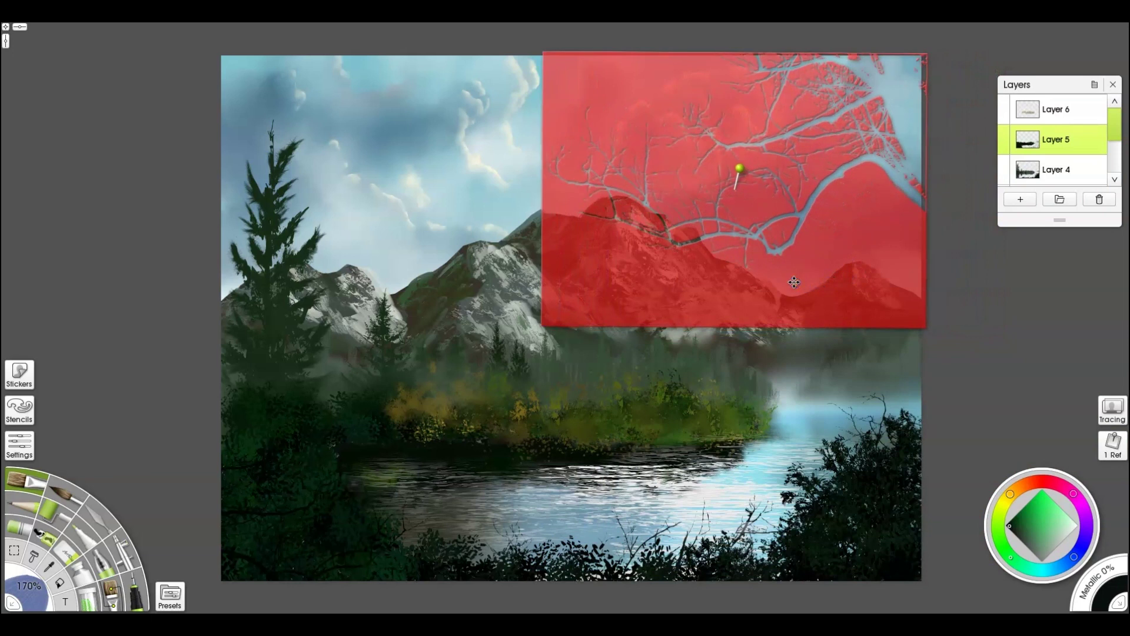
{"action": "left_click_drag", "start_coordinate": [732, 303], "coordinate": [472, 335]}
- Paint the overhanging trunk and branches black through the stencil in the upper right of the sky
{"action": "mouse_move", "coordinate": [789, 255]}
{"action": "left_mouse_down"}
{"action": "mouse_move", "coordinate": [832, 237]}
{"action": "mouse_move", "coordinate": [861, 202]}
{"action": "mouse_move", "coordinate": [898, 207]}
{"action": "mouse_move", "coordinate": [878, 209]}
{"action": "left_mouse_up"}
{"action": "mouse_move", "coordinate": [890, 89]}
{"action": "left_mouse_down"}
{"action": "mouse_move", "coordinate": [812, 65]}
{"action": "mouse_move", "coordinate": [875, 102]}
{"action": "mouse_move", "coordinate": [900, 151]}
{"action": "mouse_move", "coordinate": [835, 136]}
{"action": "left_mouse_up"}
{"action": "mouse_move", "coordinate": [771, 150]}
{"action": "left_mouse_down"}
{"action": "mouse_move", "coordinate": [715, 173]}
{"action": "mouse_move", "coordinate": [696, 147]}
{"action": "left_mouse_up"}
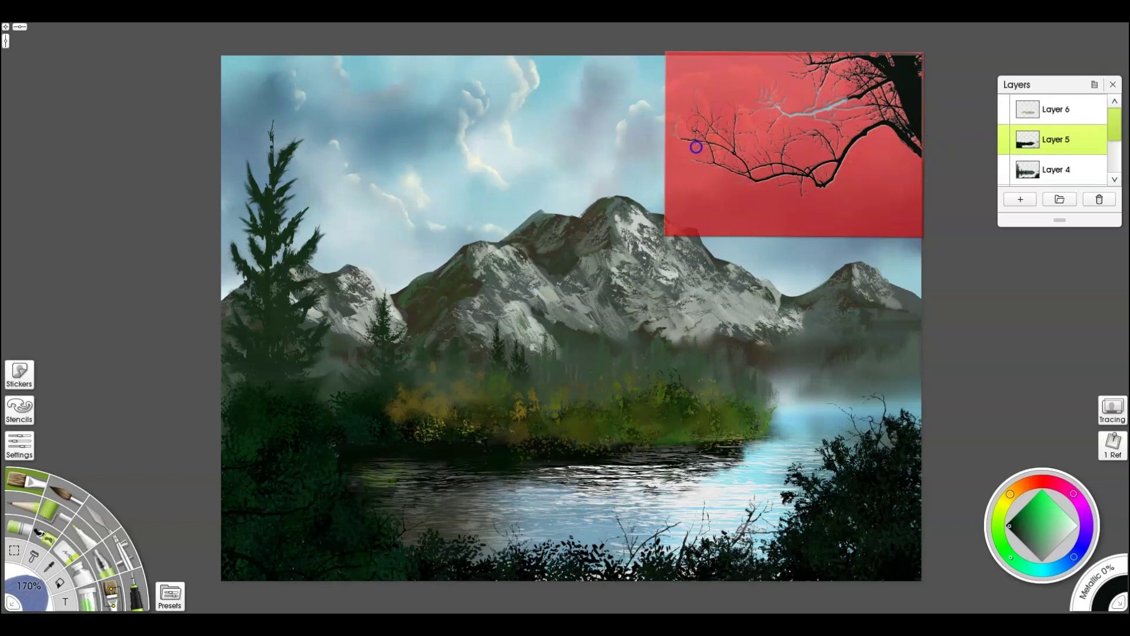
{"action": "mouse_move", "coordinate": [742, 90]}
{"action": "left_mouse_down"}
{"action": "mouse_move", "coordinate": [824, 100]}
{"action": "mouse_move", "coordinate": [853, 131]}
{"action": "mouse_move", "coordinate": [843, 69]}
{"action": "left_mouse_up"}
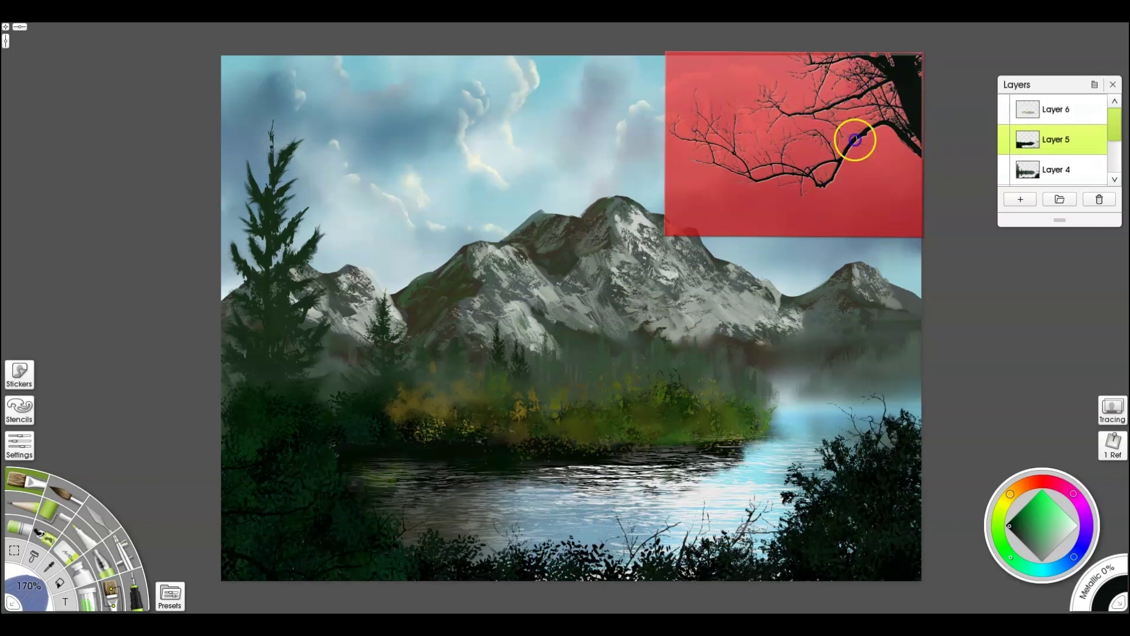
- Change the paint hue to yellow and return to the oil brush
{"action": "key", "text": "c"}
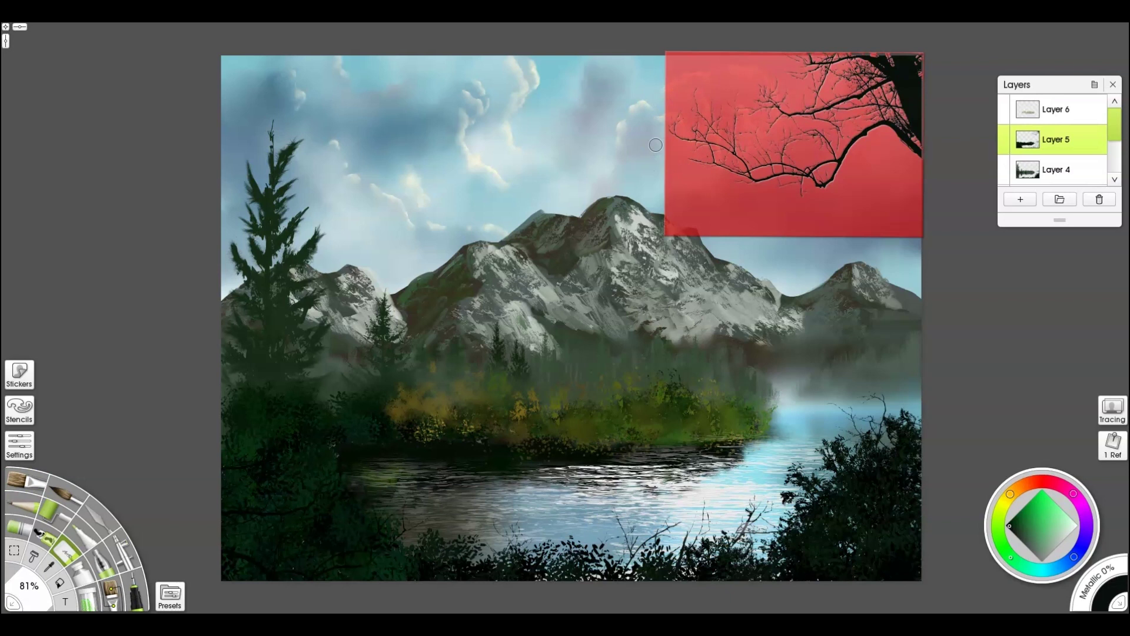
{"action": "left_click", "coordinate": [1066, 527]}
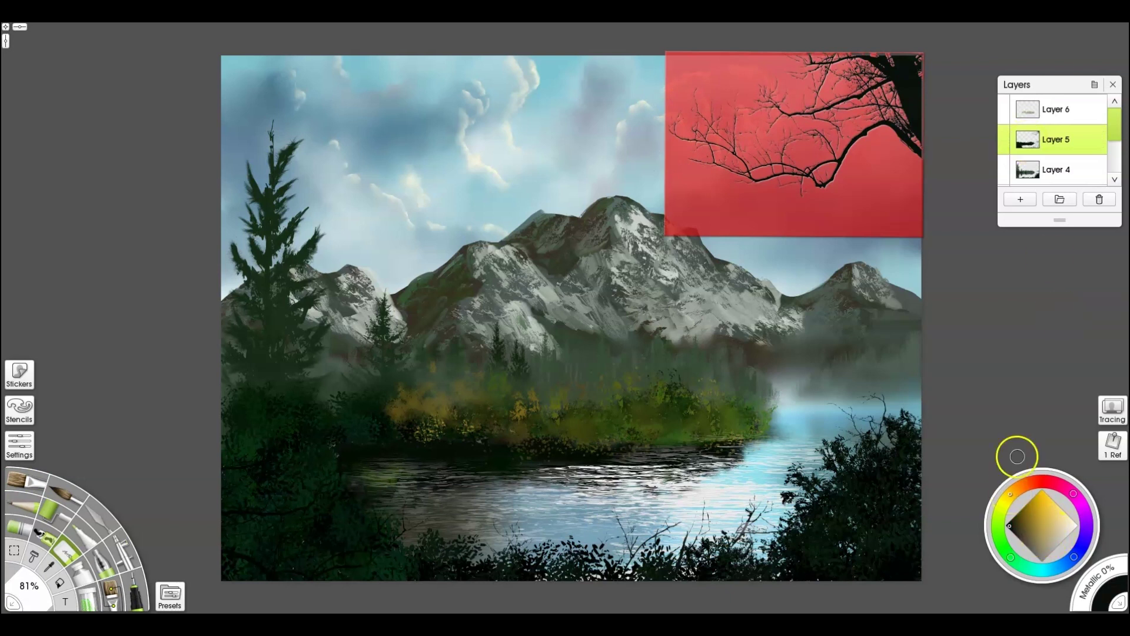
{"action": "key", "text": "b"}
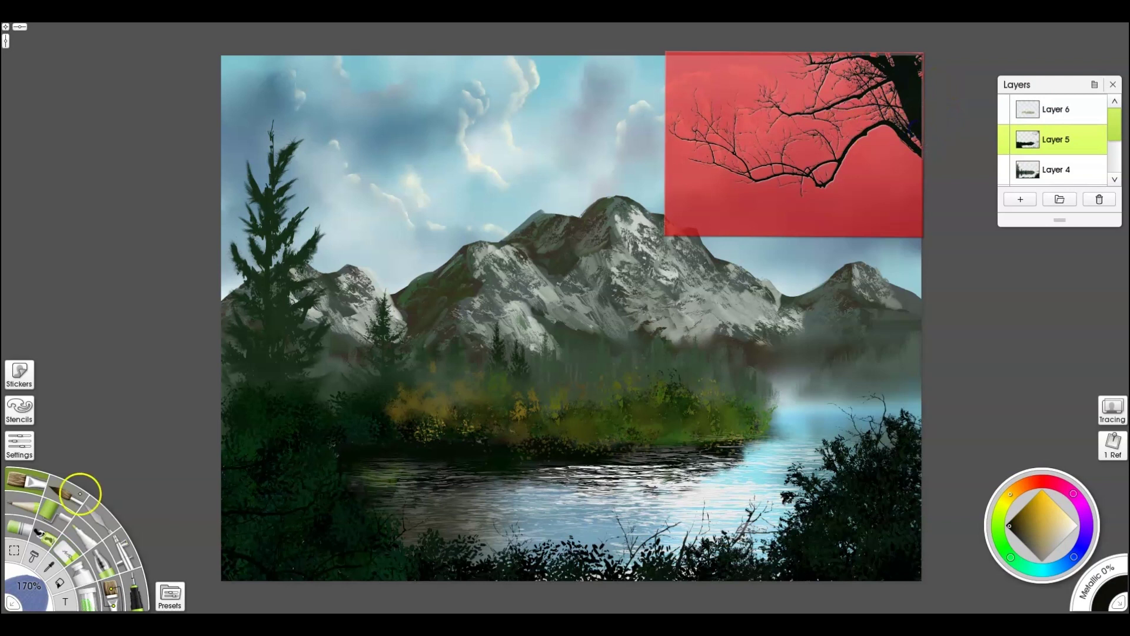
- Load a rock stencil from the Stone & Rock group, then scale and rotate it to follow the overhanging tree's trunk
{"action": "left_click", "coordinate": [169, 596]}
{"action": "left_click", "coordinate": [19, 410]}
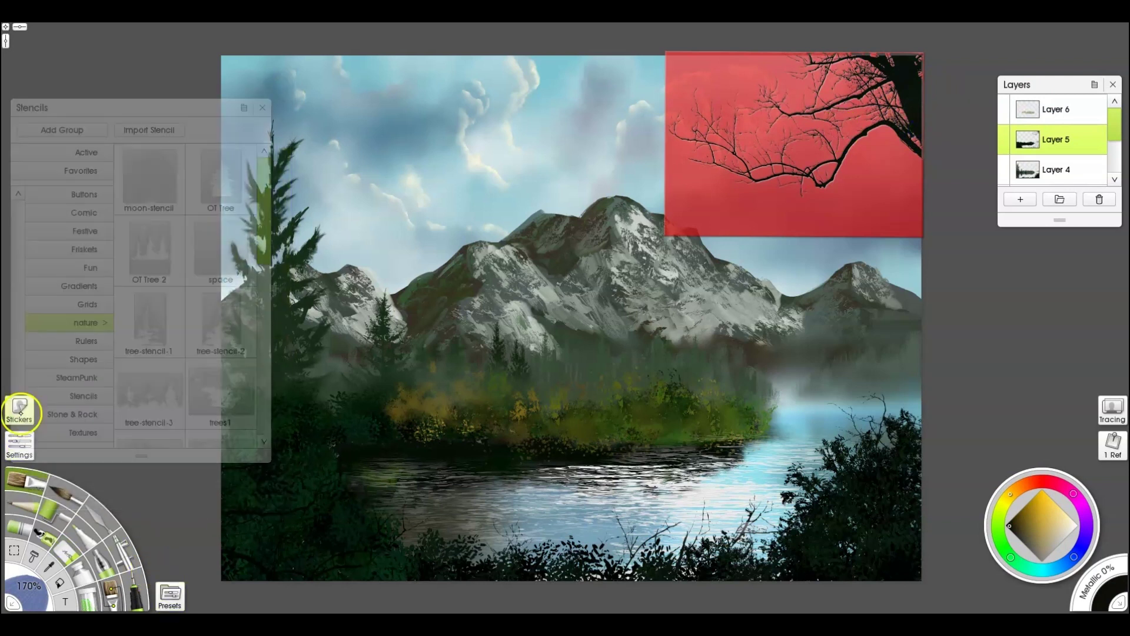
{"action": "scroll", "coordinate": [262, 331], "scroll_direction": "down", "scroll_amount": 5}
{"action": "left_click", "coordinate": [71, 414]}
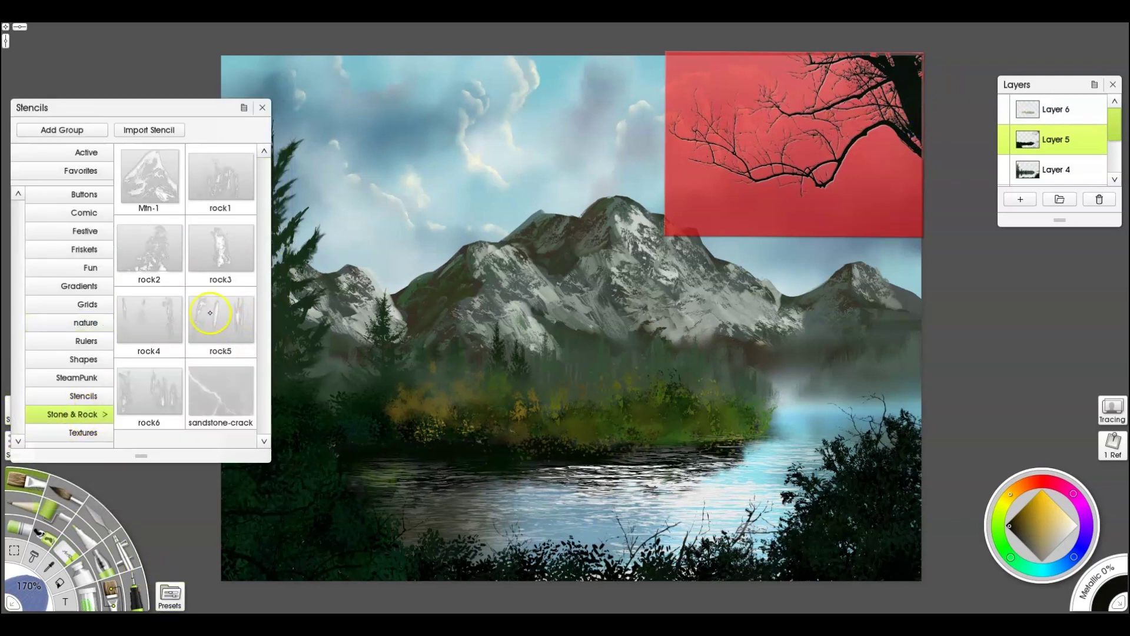
{"action": "left_click", "coordinate": [209, 312]}
{"action": "left_click_drag", "start_coordinate": [976, 434], "coordinate": [938, 93]}
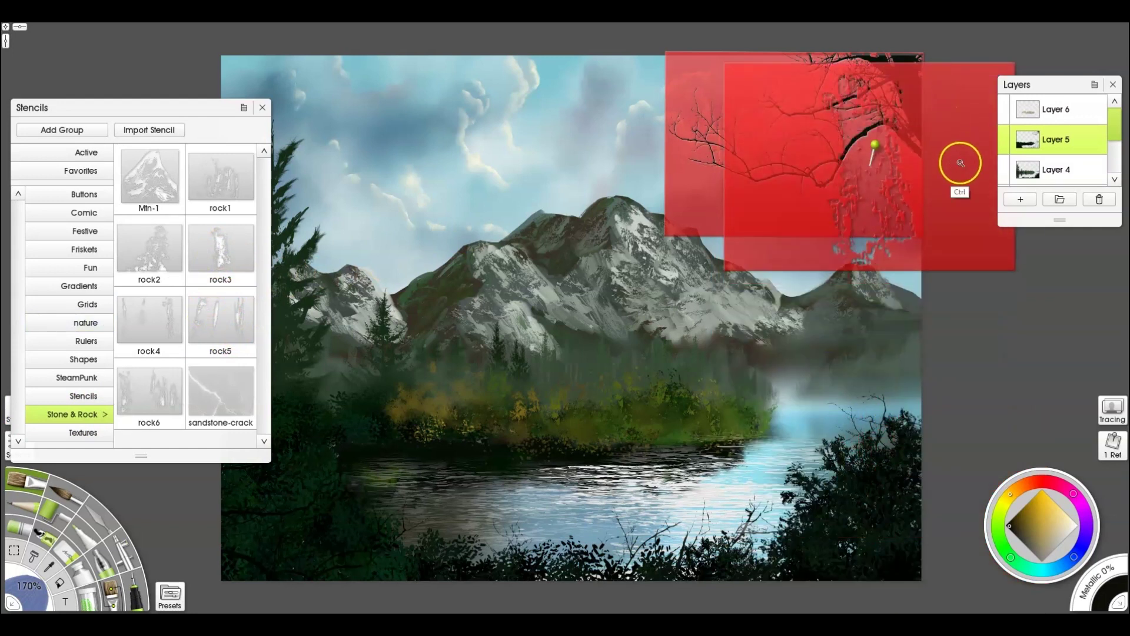
{"action": "left_click_drag", "start_coordinate": [961, 163], "coordinate": [870, 181]}
{"action": "mouse_move", "coordinate": [934, 206]}
{"action": "left_mouse_down"}
{"action": "mouse_move", "coordinate": [926, 161]}
{"action": "mouse_move", "coordinate": [981, 88]}
{"action": "mouse_move", "coordinate": [959, 99]}
{"action": "left_mouse_up"}
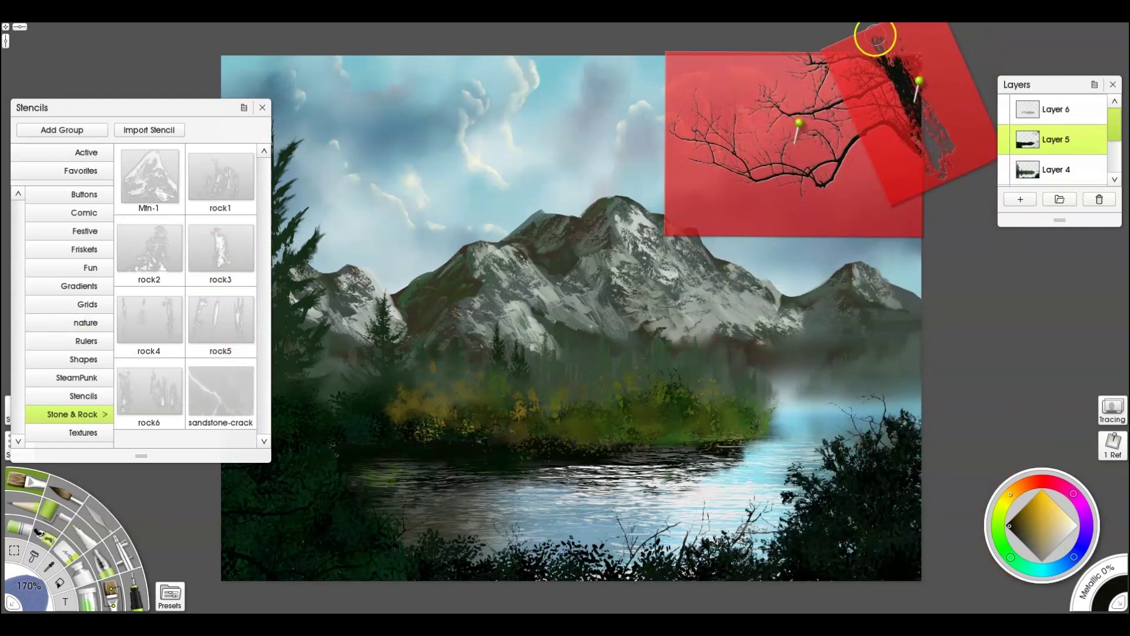
- Choose a dark yellow-brown and paint bark texture on the trunk through the rock stencil
{"action": "left_click_drag", "start_coordinate": [1046, 551], "coordinate": [1048, 541]}
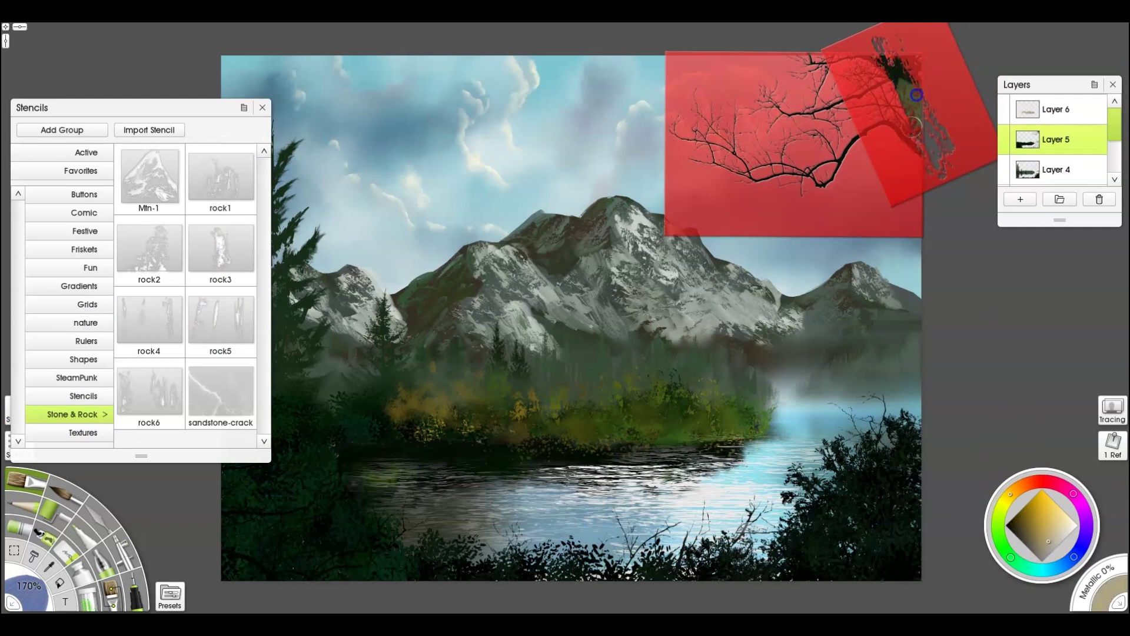
{"action": "left_click", "coordinate": [1026, 519]}
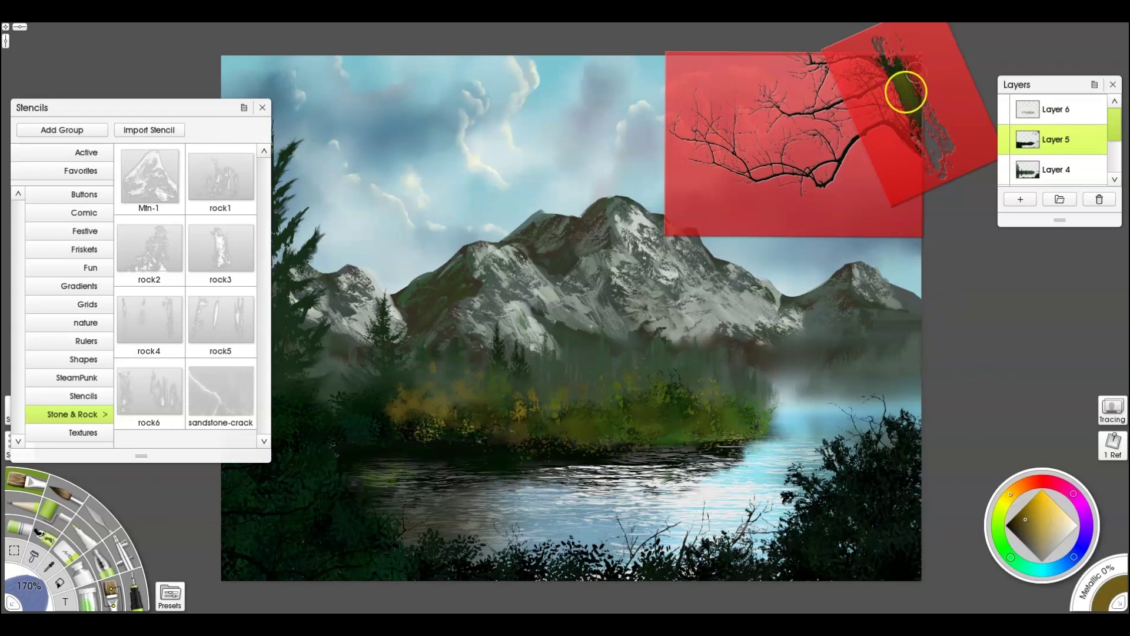
{"action": "mouse_move", "coordinate": [921, 89]}
{"action": "left_mouse_down"}
{"action": "mouse_move", "coordinate": [908, 98]}
{"action": "mouse_move", "coordinate": [925, 89]}
{"action": "left_mouse_up"}
- Flip the rock stencil horizontally and reposition it over the trunk to vary the bark texture
{"action": "right_click", "coordinate": [932, 86]}
{"action": "left_click", "coordinate": [984, 136]}
{"action": "left_click_drag", "start_coordinate": [905, 176], "coordinate": [974, 145]}
{"action": "left_click_drag", "start_coordinate": [954, 110], "coordinate": [941, 71]}
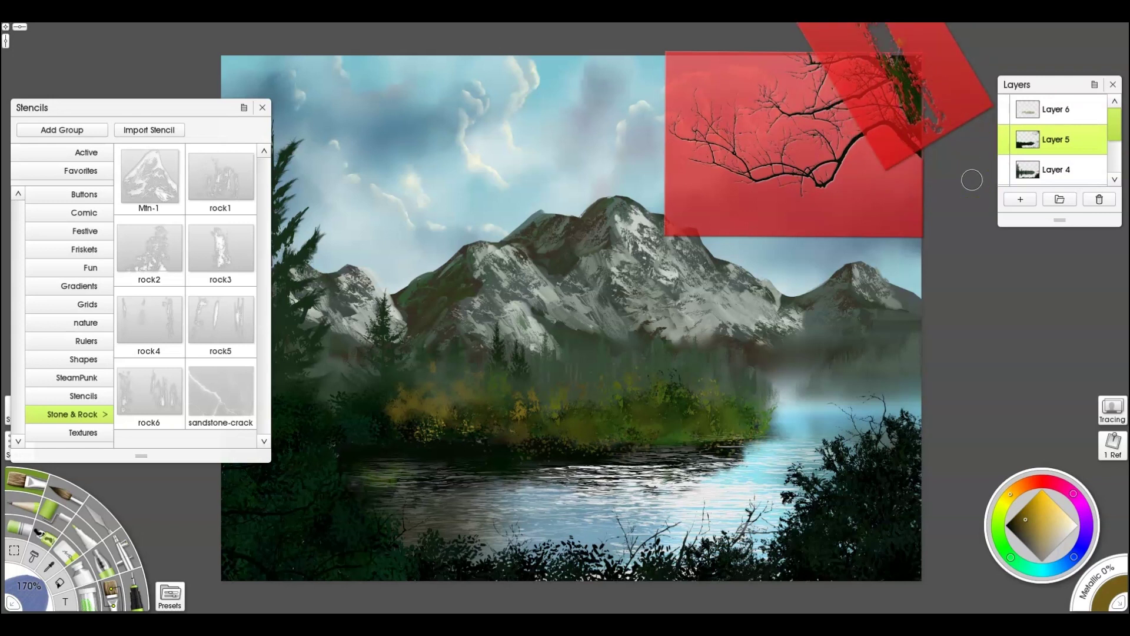
- Sample a grey-green tone and paint lighter bark texture on the trunk and branches, shifting the rock stencil out of the way
{"action": "left_click", "coordinate": [881, 98], "text": "alt"}
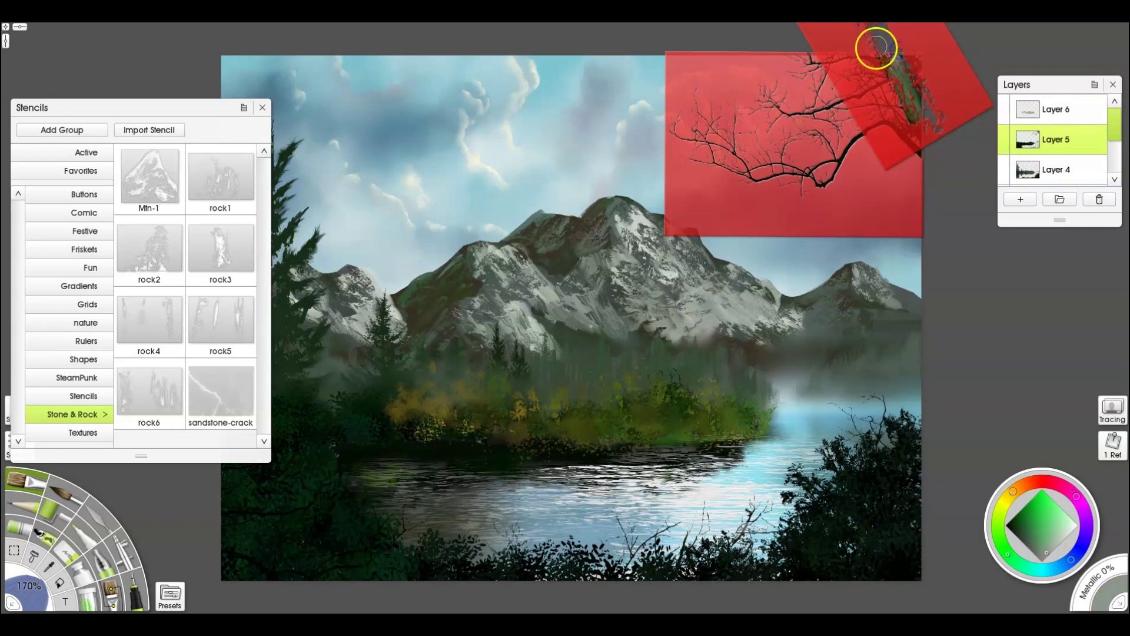
{"action": "left_click_drag", "start_coordinate": [947, 82], "coordinate": [944, 134]}
{"action": "left_click", "coordinate": [918, 147]}
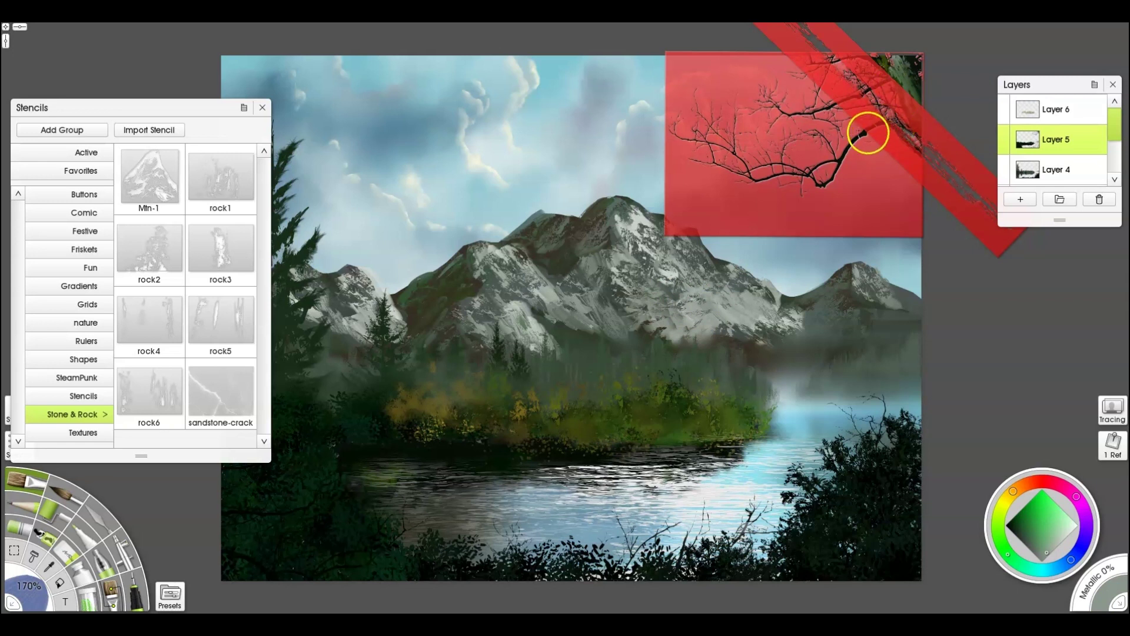
{"action": "left_click_drag", "start_coordinate": [912, 86], "coordinate": [1008, 33]}
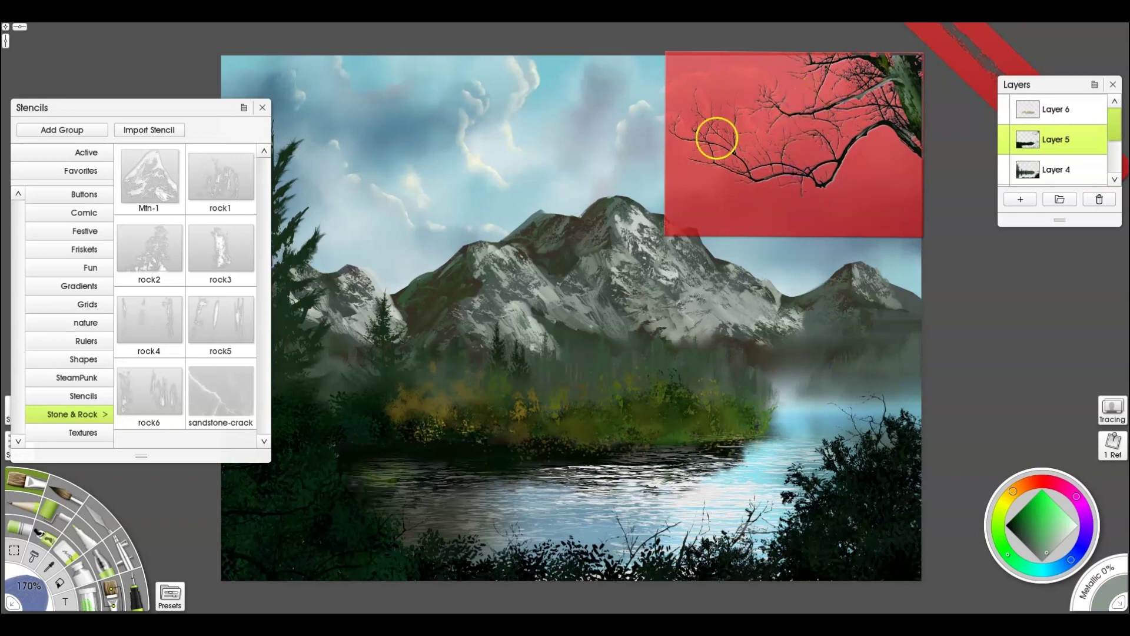
{"action": "mouse_move", "coordinate": [871, 45]}
{"action": "left_mouse_down"}
{"action": "mouse_move", "coordinate": [803, 68]}
{"action": "mouse_move", "coordinate": [879, 62]}
{"action": "left_mouse_up"}
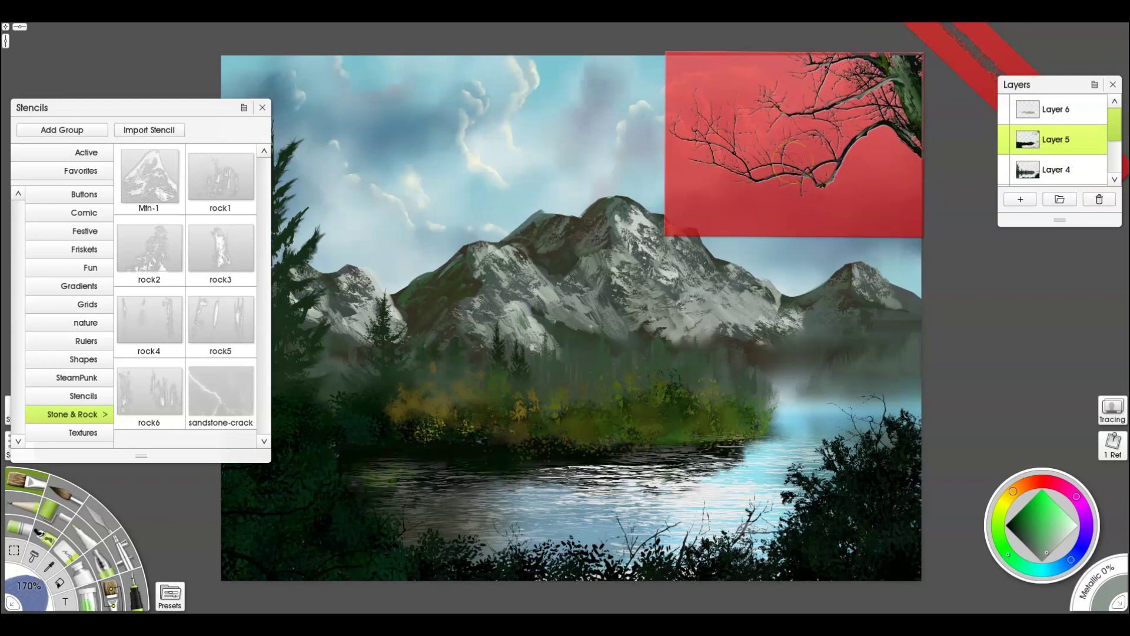
- Remove the branch stencil and the rock stencil from the canvas and close the stencil list
{"action": "right_click", "coordinate": [733, 201]}
{"action": "left_click", "coordinate": [765, 358]}
{"action": "left_click", "coordinate": [974, 62]}
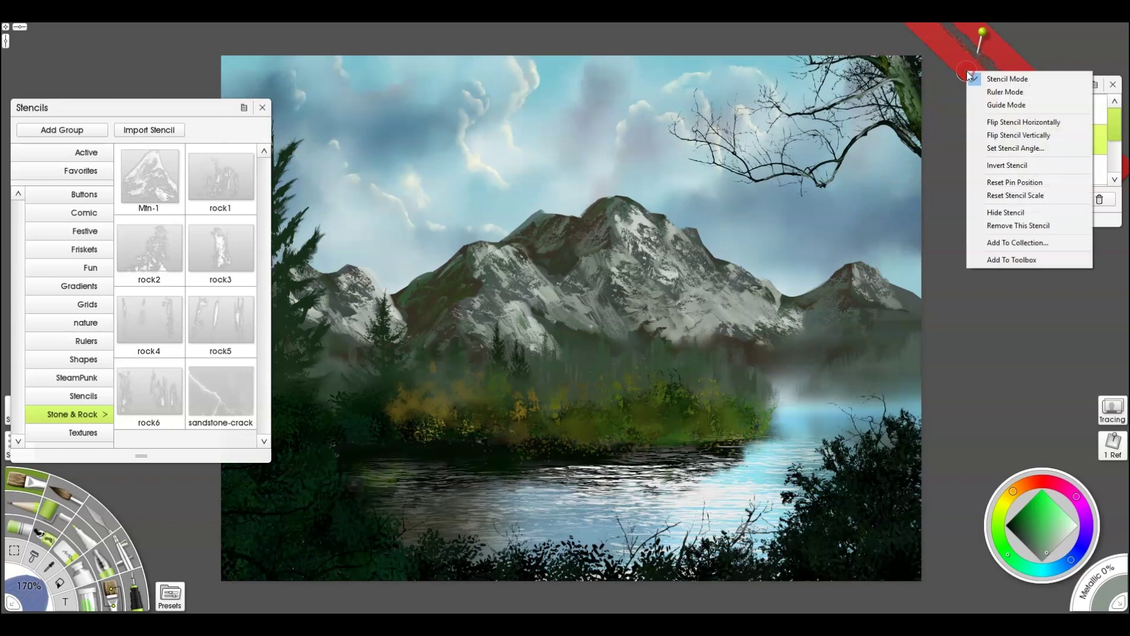
{"action": "left_click", "coordinate": [998, 226]}
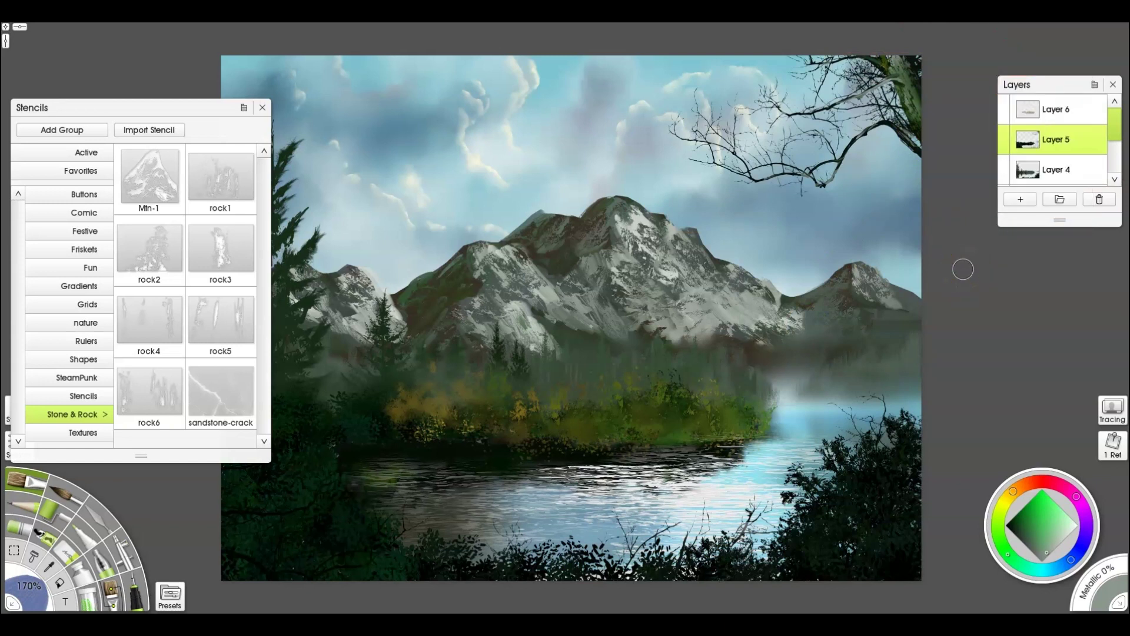
{"action": "left_click", "coordinate": [262, 108]}
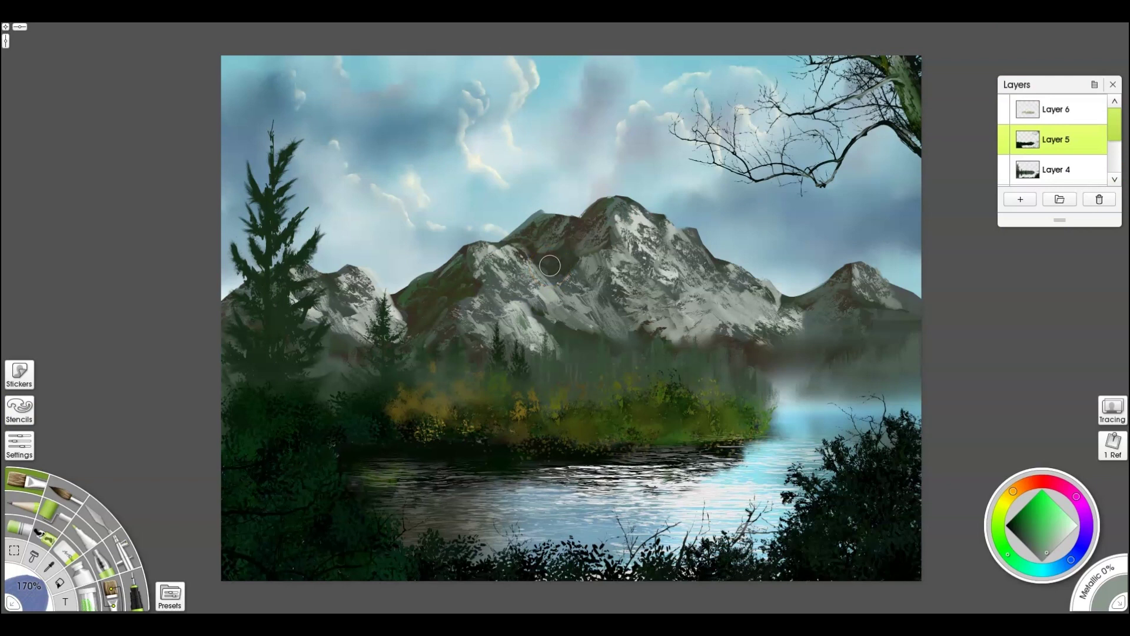
- Merge all of the painting's layers into a single layer
{"action": "left_click", "coordinate": [1094, 84]}
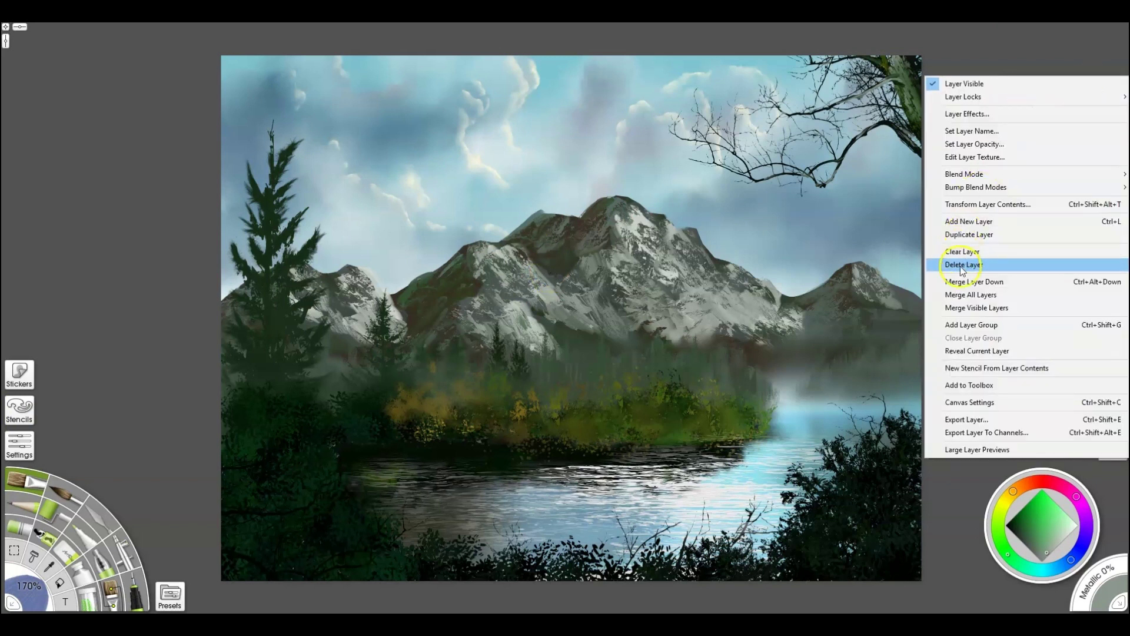
{"action": "left_click", "coordinate": [971, 296]}
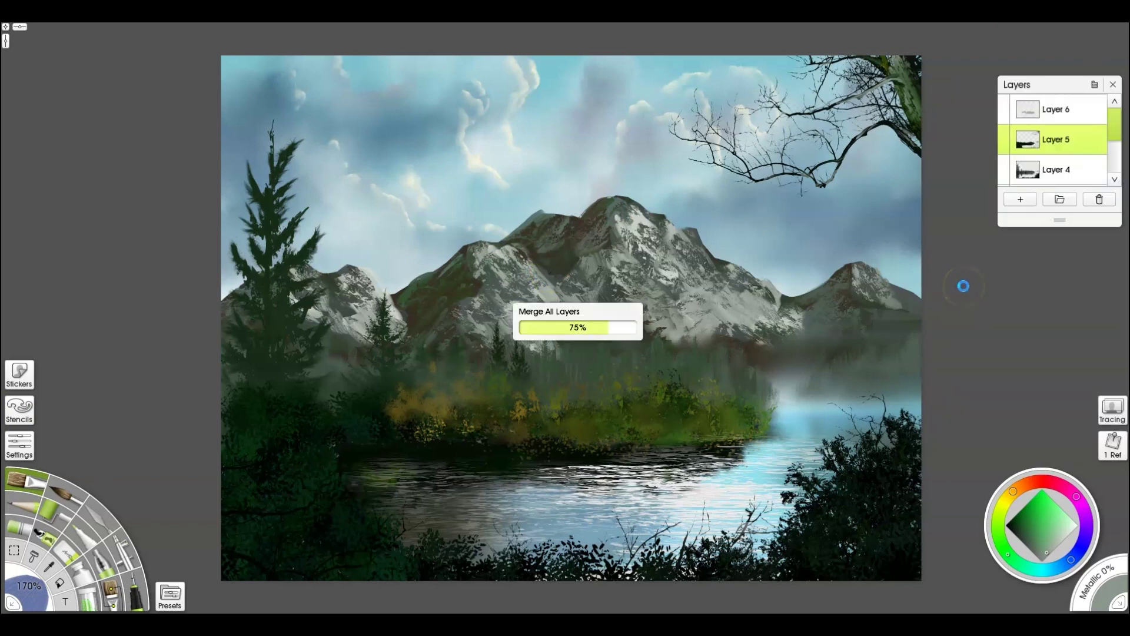
{"action": "scroll", "coordinate": [861, 110], "scroll_direction": "up", "scroll_amount": 5}
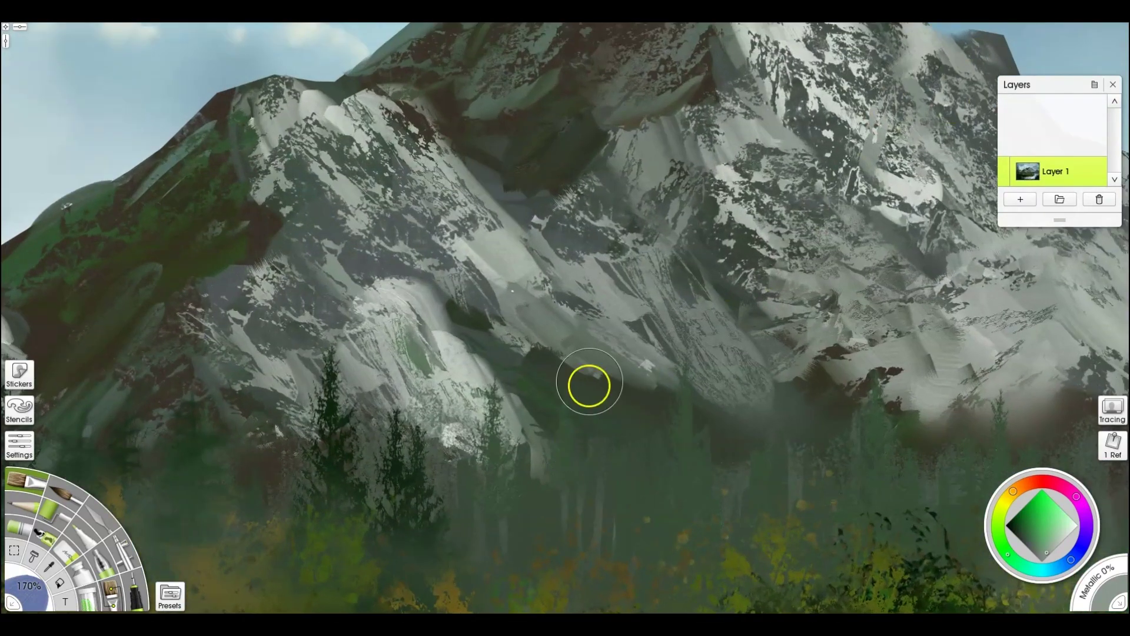
{"action": "left_click_drag", "start_coordinate": [588, 386], "coordinate": [580, 298]}
{"action": "scroll", "coordinate": [580, 298], "scroll_direction": "down", "scroll_amount": 4}
{"action": "scroll", "coordinate": [593, 239], "scroll_direction": "up", "scroll_amount": 4}
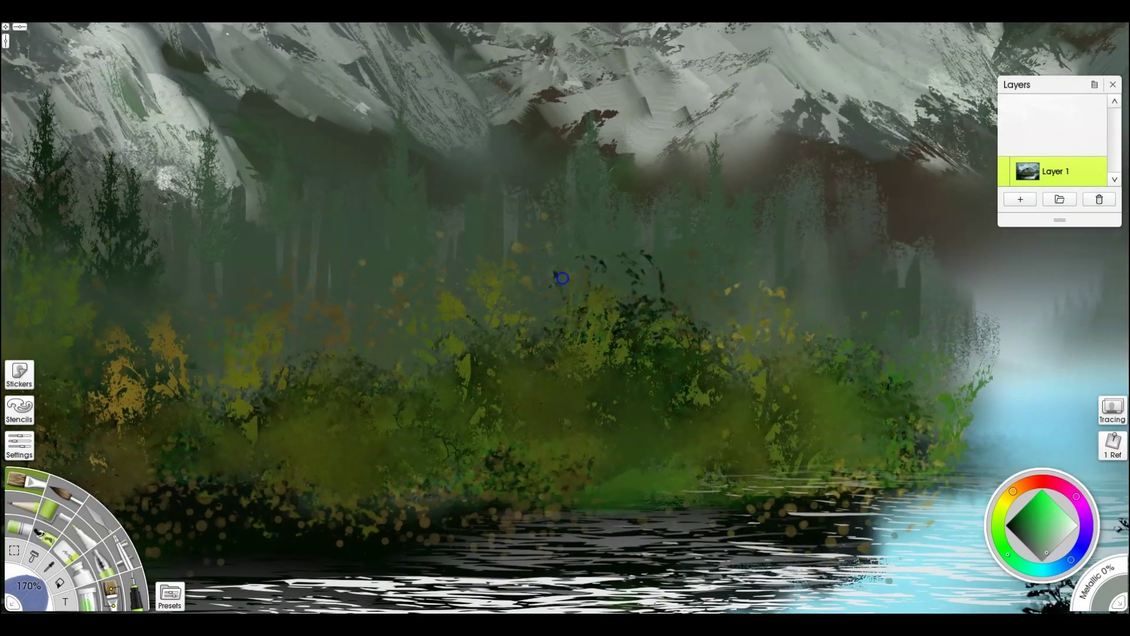
- Load the trees4 and trees5 stencils from the nature stencil group and park the pine stencil over the canvas's right edge
{"action": "left_click", "coordinate": [20, 410]}
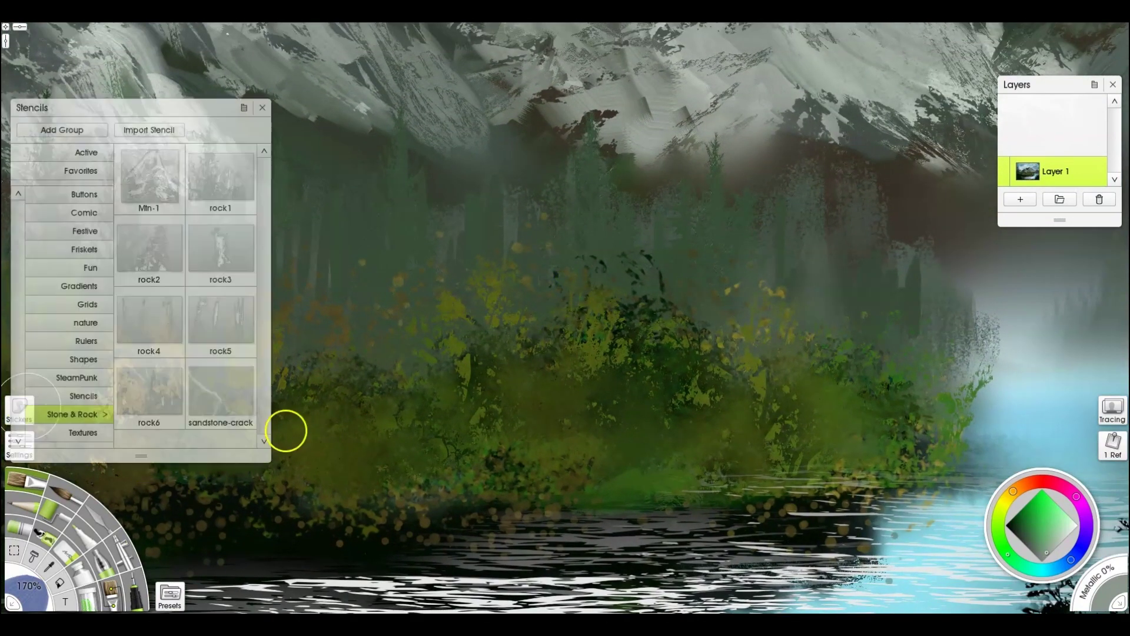
{"action": "left_click", "coordinate": [82, 323]}
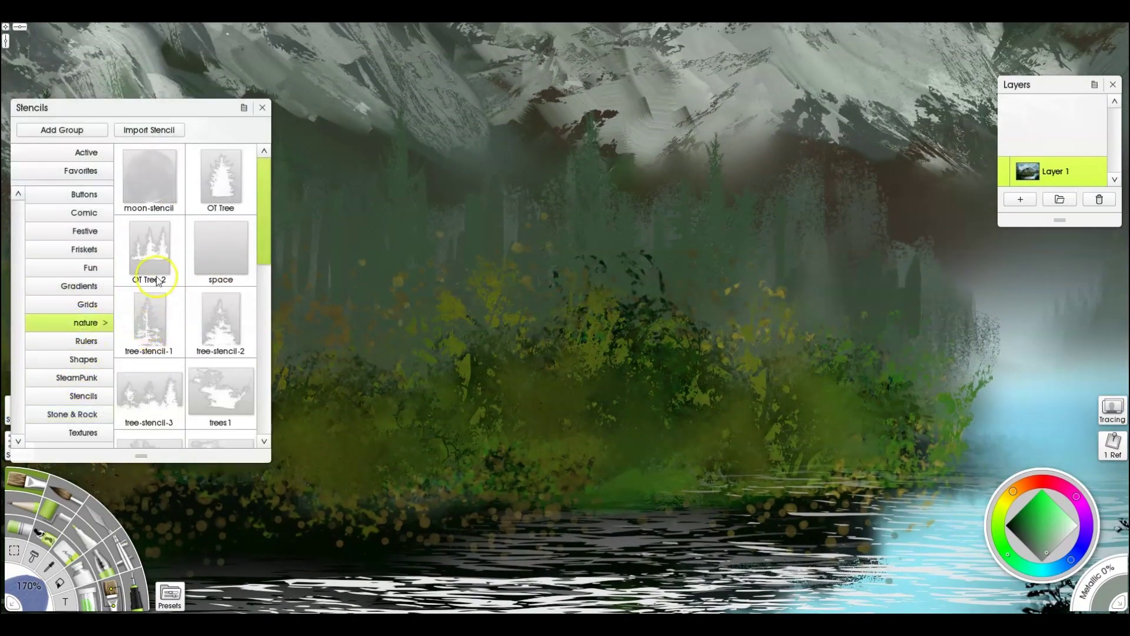
{"action": "scroll", "coordinate": [151, 354], "scroll_direction": "down", "scroll_amount": 2}
{"action": "left_click", "coordinate": [150, 374]}
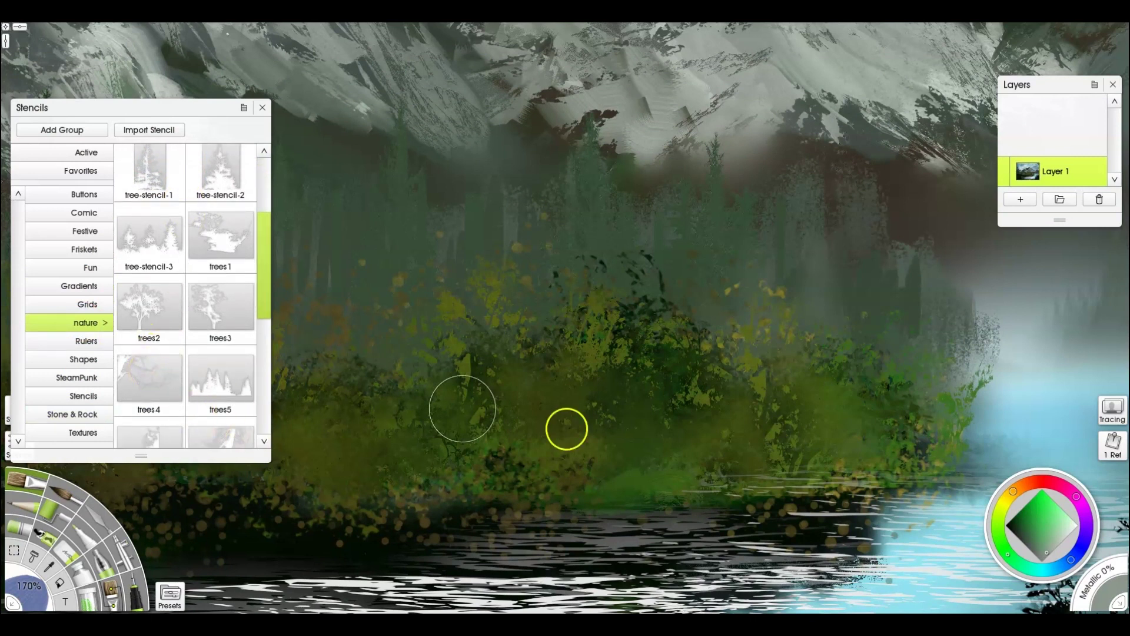
{"action": "scroll", "coordinate": [819, 408], "scroll_direction": "down", "scroll_amount": 5}
{"action": "left_click", "coordinate": [199, 400]}
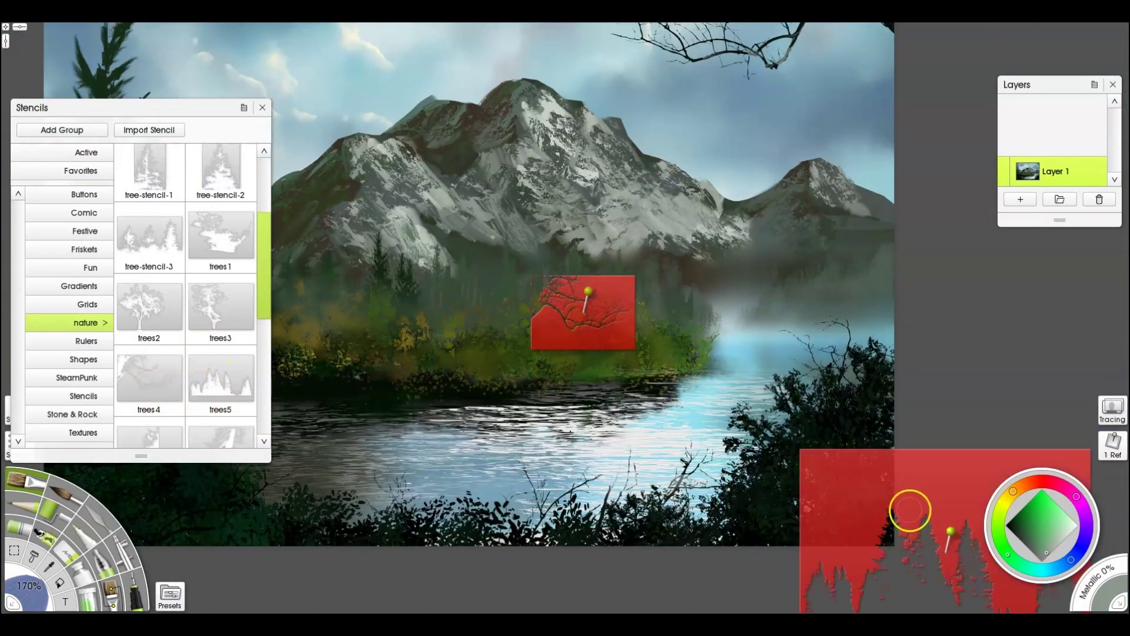
{"action": "left_click_drag", "start_coordinate": [908, 505], "coordinate": [849, 200]}
- Add the trees2, trees3 and a second trees5 stencil, placing the second pine stencil over the left shore, and close the stencil list
{"action": "left_click", "coordinate": [146, 312]}
{"action": "left_click_drag", "start_coordinate": [938, 452], "coordinate": [1016, 249]}
{"action": "left_click", "coordinate": [214, 305]}
{"action": "left_click_drag", "start_coordinate": [547, 337], "coordinate": [781, 435]}
{"action": "left_click", "coordinate": [210, 380]}
{"action": "left_click_drag", "start_coordinate": [775, 575], "coordinate": [651, 375]}
{"action": "left_click", "coordinate": [265, 109]}
{"action": "left_click_drag", "start_coordinate": [294, 238], "coordinate": [281, 243]}
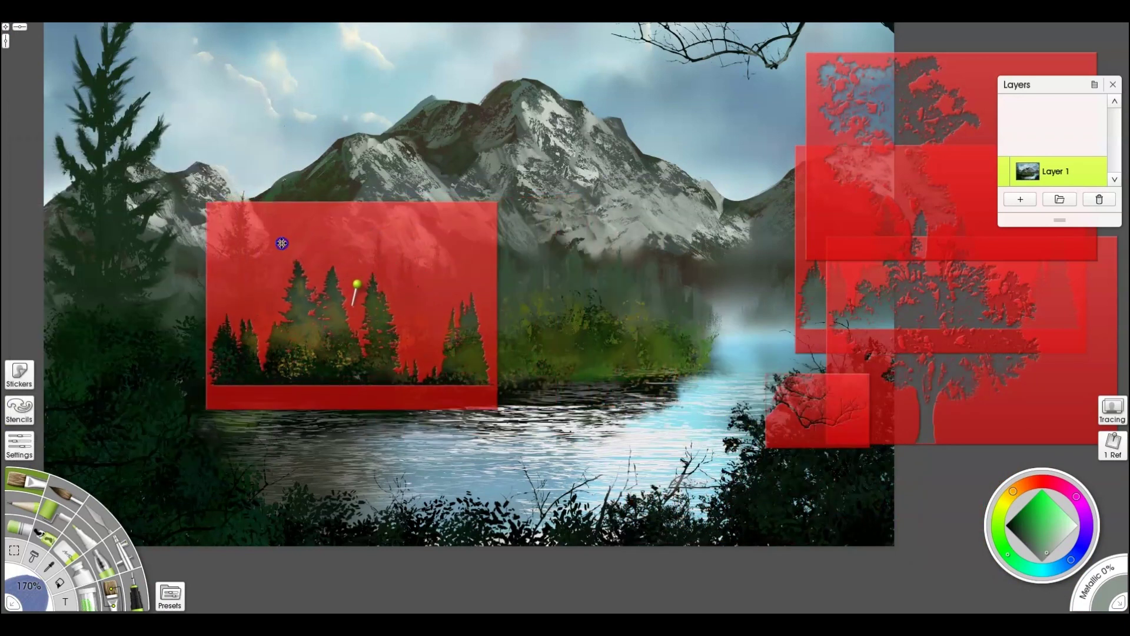
- Try the spare pine stencil flipped horizontally beside the one on the left shore, and remove the spare from the canvas
{"action": "left_click", "coordinate": [795, 251]}
{"action": "left_click_drag", "start_coordinate": [798, 258], "coordinate": [444, 310]}
{"action": "right_click", "coordinate": [470, 248]}
{"action": "left_click", "coordinate": [595, 298]}
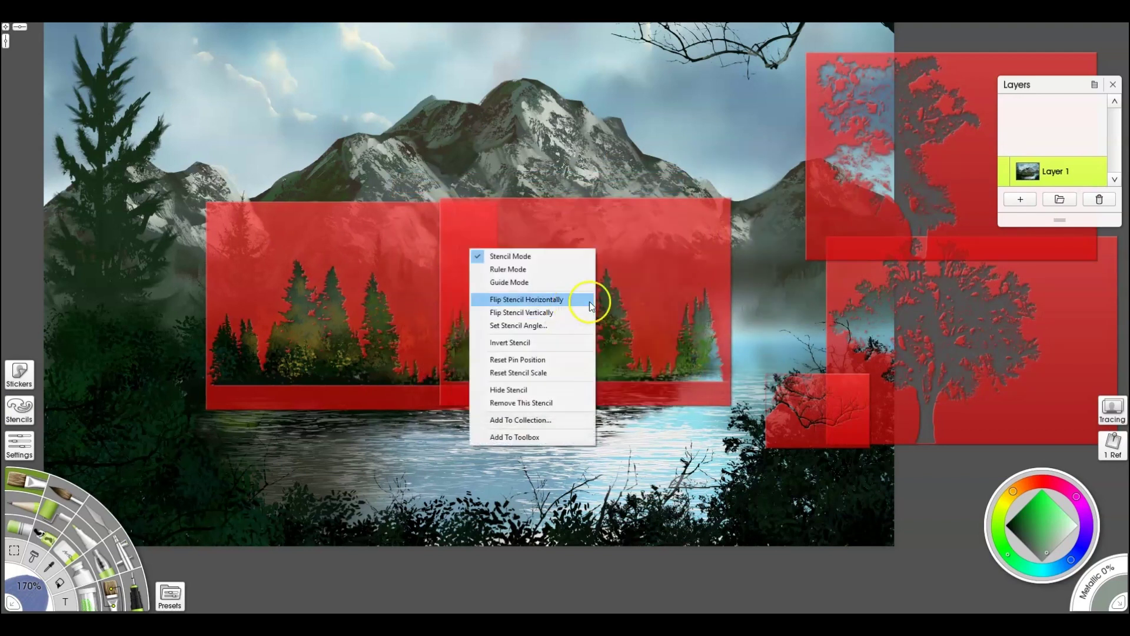
{"action": "right_click", "coordinate": [640, 259]}
{"action": "left_click", "coordinate": [682, 413]}
{"action": "left_click", "coordinate": [950, 277]}
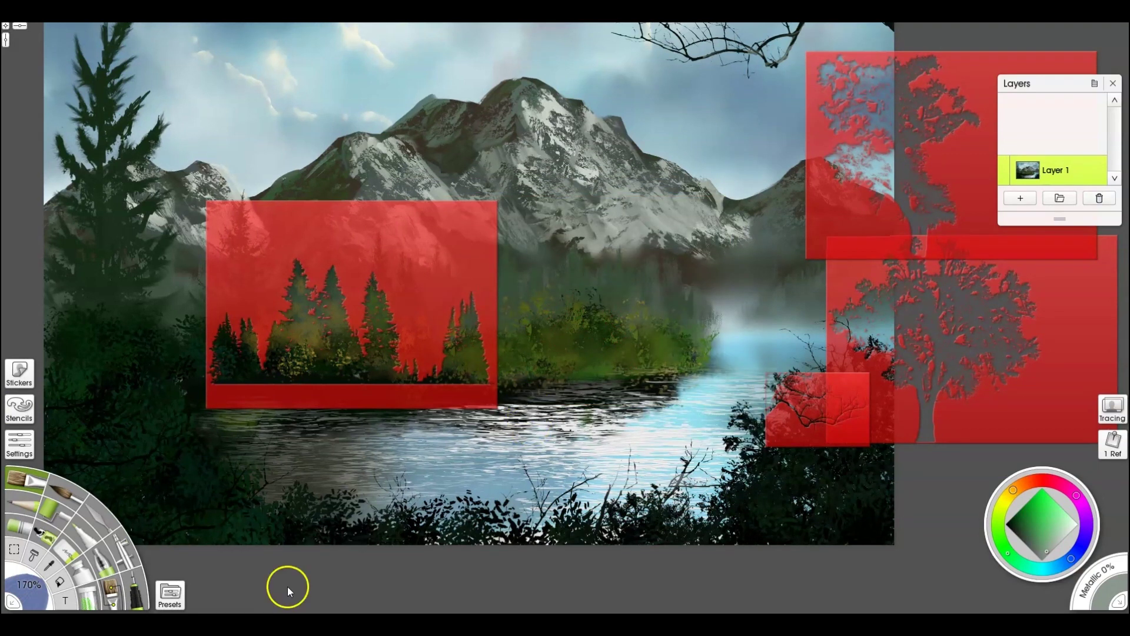
- Add a new layer and paint dark pines through the stencil on the left shore with the evergreen brush preset
{"action": "scroll", "coordinate": [425, 348], "scroll_direction": "up", "scroll_amount": 3}
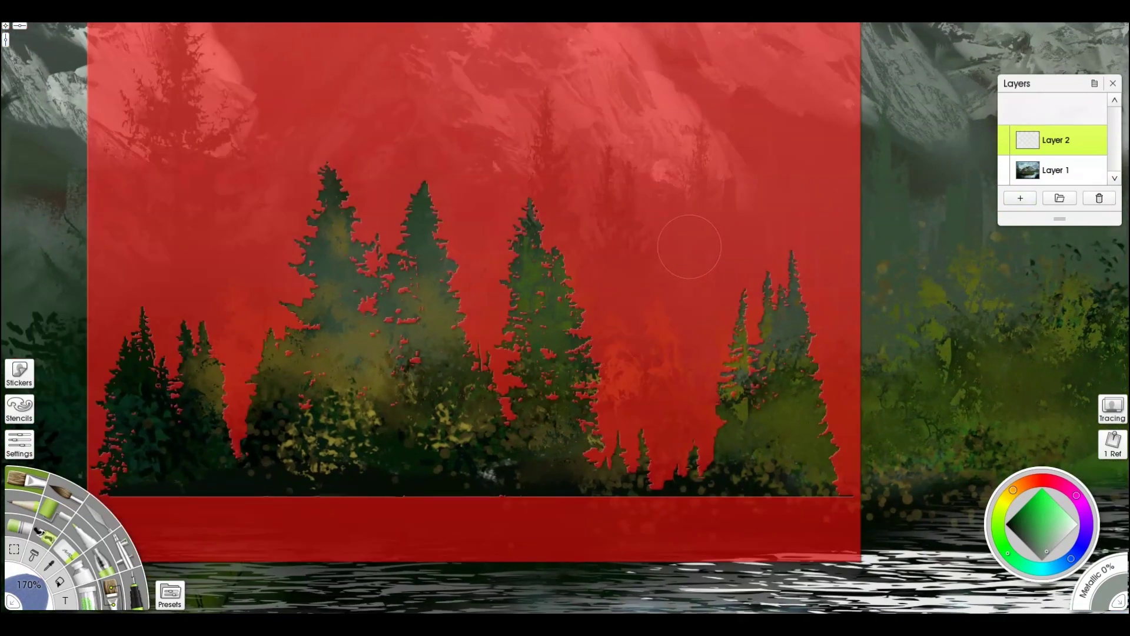
{"action": "key", "text": "u"}
{"action": "left_click", "coordinate": [170, 595]}
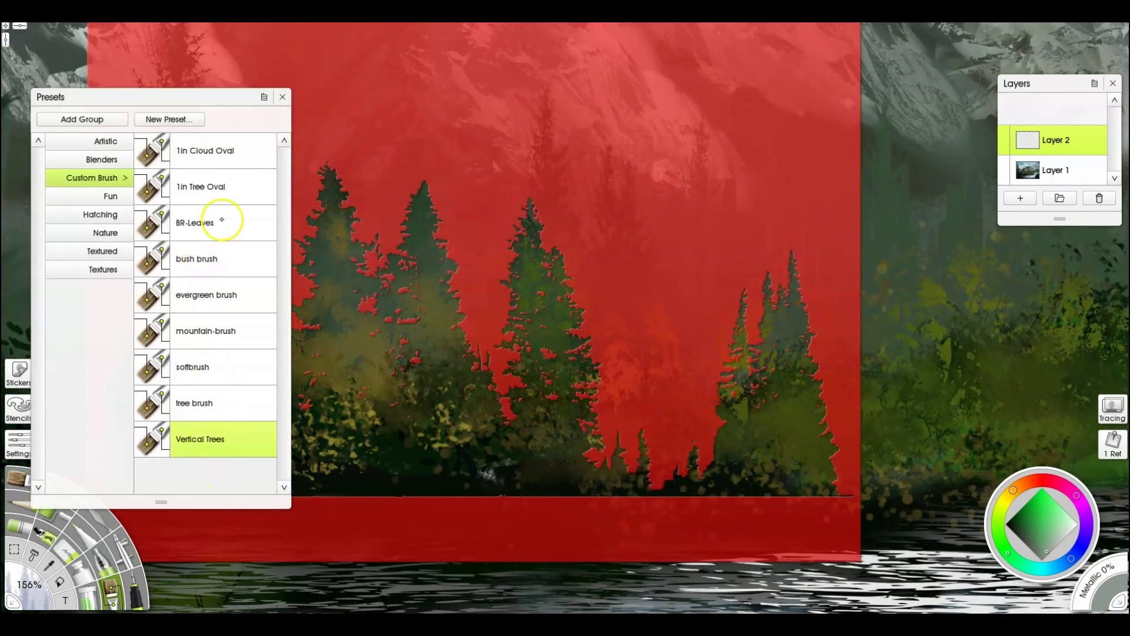
{"action": "left_click", "coordinate": [206, 294]}
{"action": "mouse_move", "coordinate": [409, 271]}
{"action": "left_mouse_down"}
{"action": "mouse_move", "coordinate": [429, 261]}
{"action": "mouse_move", "coordinate": [418, 243]}
{"action": "mouse_move", "coordinate": [430, 216]}
{"action": "mouse_move", "coordinate": [448, 290]}
{"action": "mouse_move", "coordinate": [441, 311]}
{"action": "mouse_move", "coordinate": [329, 332]}
{"action": "mouse_move", "coordinate": [359, 288]}
{"action": "mouse_move", "coordinate": [319, 254]}
{"action": "mouse_move", "coordinate": [319, 227]}
{"action": "mouse_move", "coordinate": [328, 318]}
{"action": "mouse_move", "coordinate": [304, 360]}
{"action": "mouse_move", "coordinate": [368, 363]}
{"action": "mouse_move", "coordinate": [368, 304]}
{"action": "mouse_move", "coordinate": [467, 160]}
{"action": "mouse_move", "coordinate": [570, 295]}
{"action": "mouse_move", "coordinate": [521, 359]}
{"action": "mouse_move", "coordinate": [551, 344]}
{"action": "mouse_move", "coordinate": [598, 364]}
{"action": "left_mouse_up"}
{"action": "mouse_move", "coordinate": [747, 326]}
{"action": "left_mouse_down"}
{"action": "mouse_move", "coordinate": [752, 348]}
{"action": "mouse_move", "coordinate": [783, 277]}
{"action": "mouse_move", "coordinate": [719, 323]}
{"action": "mouse_move", "coordinate": [786, 373]}
{"action": "left_mouse_up"}
{"action": "left_click", "coordinate": [580, 471], "text": "alt"}
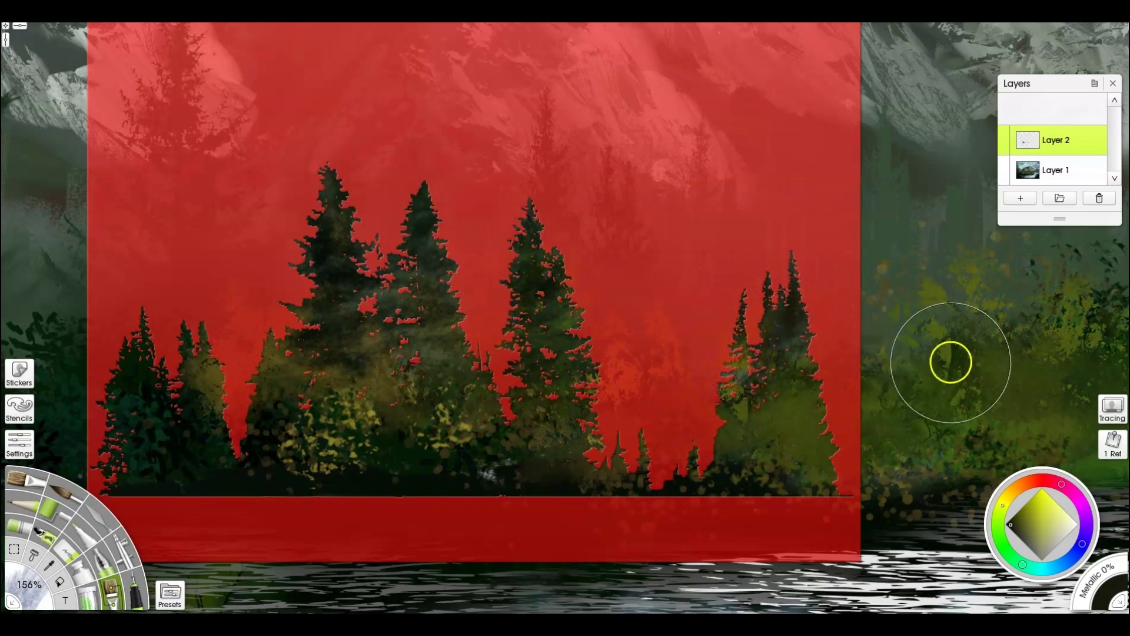
- Shift the pine stencil next to the large left tree, sample a misty grey-green and paint a faint background pine through it
{"action": "key", "text": "e"}
{"action": "left_click_drag", "start_coordinate": [621, 257], "coordinate": [1075, 343]}
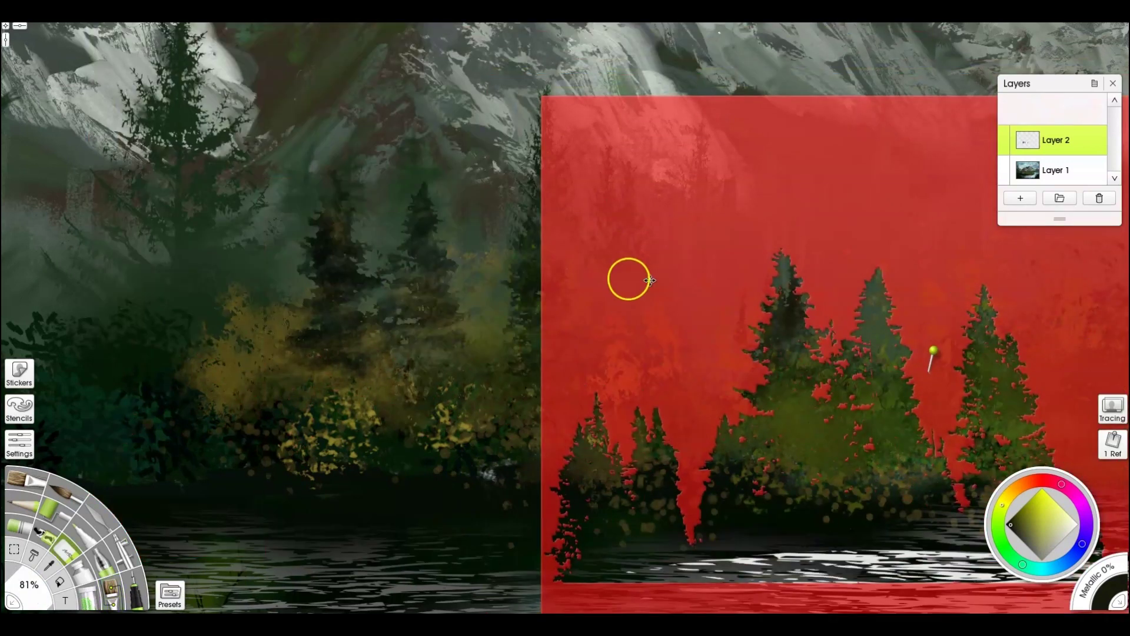
{"action": "left_click_drag", "start_coordinate": [652, 281], "coordinate": [913, 339]}
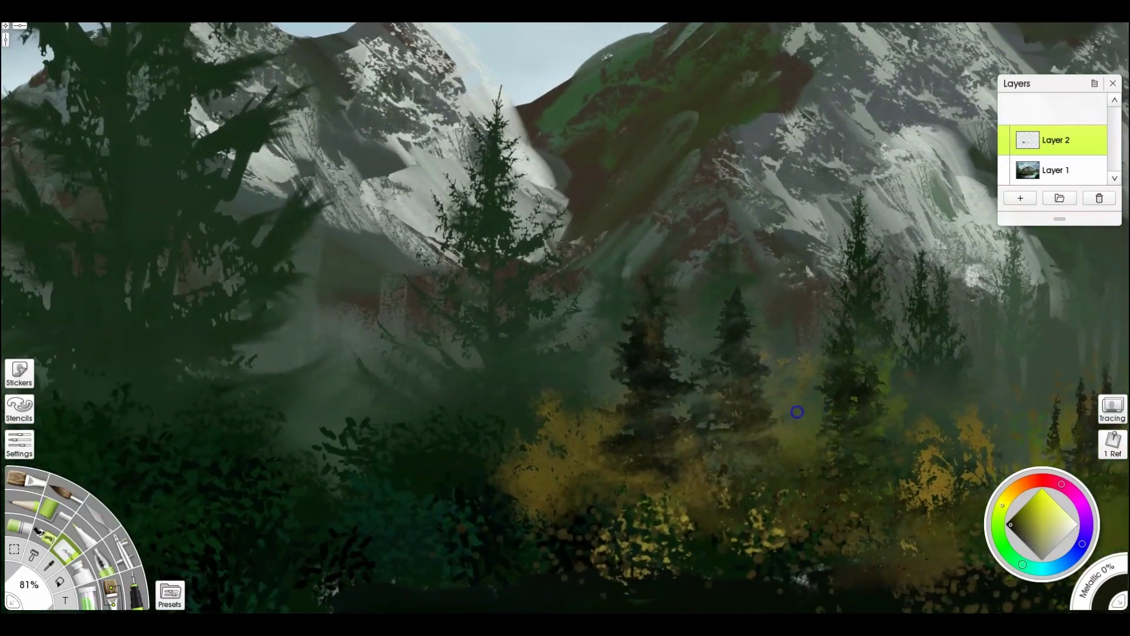
{"action": "left_click_drag", "start_coordinate": [797, 412], "coordinate": [532, 303]}
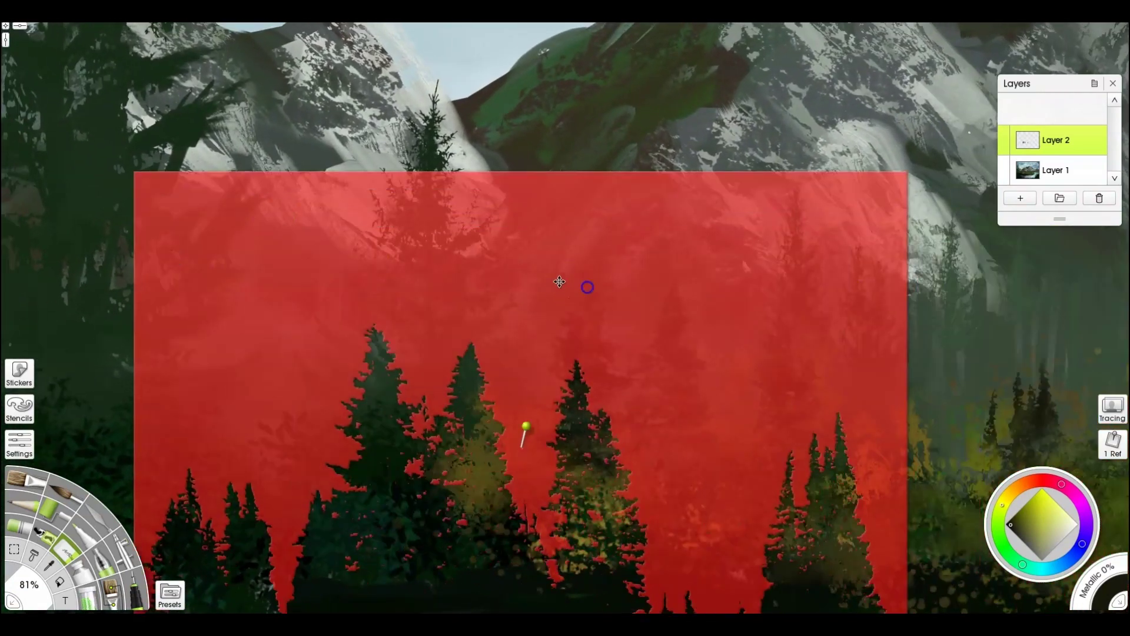
{"action": "mouse_move", "coordinate": [559, 282]}
{"action": "left_mouse_down"}
{"action": "mouse_move", "coordinate": [416, 144]}
{"action": "mouse_move", "coordinate": [366, 161]}
{"action": "mouse_move", "coordinate": [263, 164]}
{"action": "left_mouse_up"}
{"action": "left_click", "coordinate": [994, 256], "text": "alt"}
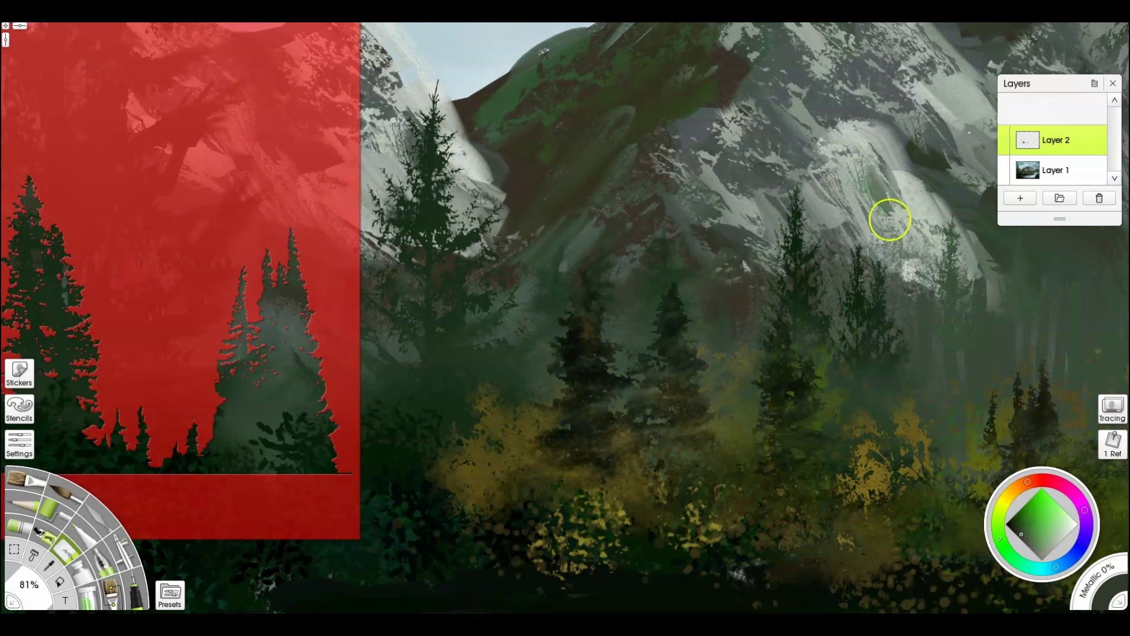
{"action": "mouse_move", "coordinate": [297, 291]}
{"action": "left_mouse_down"}
{"action": "mouse_move", "coordinate": [282, 390]}
{"action": "mouse_move", "coordinate": [275, 375]}
{"action": "mouse_move", "coordinate": [296, 337]}
{"action": "mouse_move", "coordinate": [242, 363]}
{"action": "mouse_move", "coordinate": [286, 265]}
{"action": "left_mouse_up"}
{"action": "key", "text": "e"}
{"action": "mouse_move", "coordinate": [262, 344]}
{"action": "left_mouse_down"}
{"action": "mouse_move", "coordinate": [265, 376]}
{"action": "mouse_move", "coordinate": [303, 353]}
{"action": "mouse_move", "coordinate": [277, 376]}
{"action": "left_mouse_up"}
{"action": "left_click_drag", "start_coordinate": [568, 273], "coordinate": [448, 293]}
{"action": "mouse_move", "coordinate": [259, 348]}
{"action": "left_mouse_down"}
{"action": "mouse_move", "coordinate": [530, 154]}
{"action": "mouse_move", "coordinate": [752, 249]}
{"action": "mouse_move", "coordinate": [721, 221]}
{"action": "left_mouse_up"}
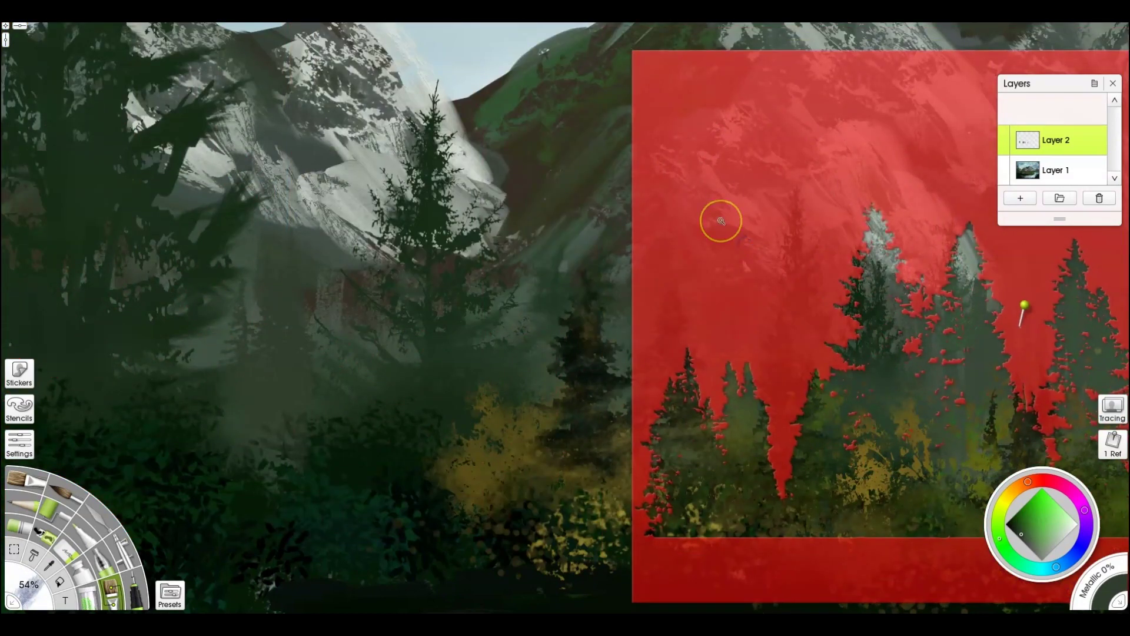
{"action": "key", "text": "ctrl+z"}
{"action": "key", "text": "ctrl+z"}
- Invert the pine stencil, spray sampled grey-green mist around the faint pines, and shift the stencil down out of the way
{"action": "right_click", "coordinate": [242, 191]}
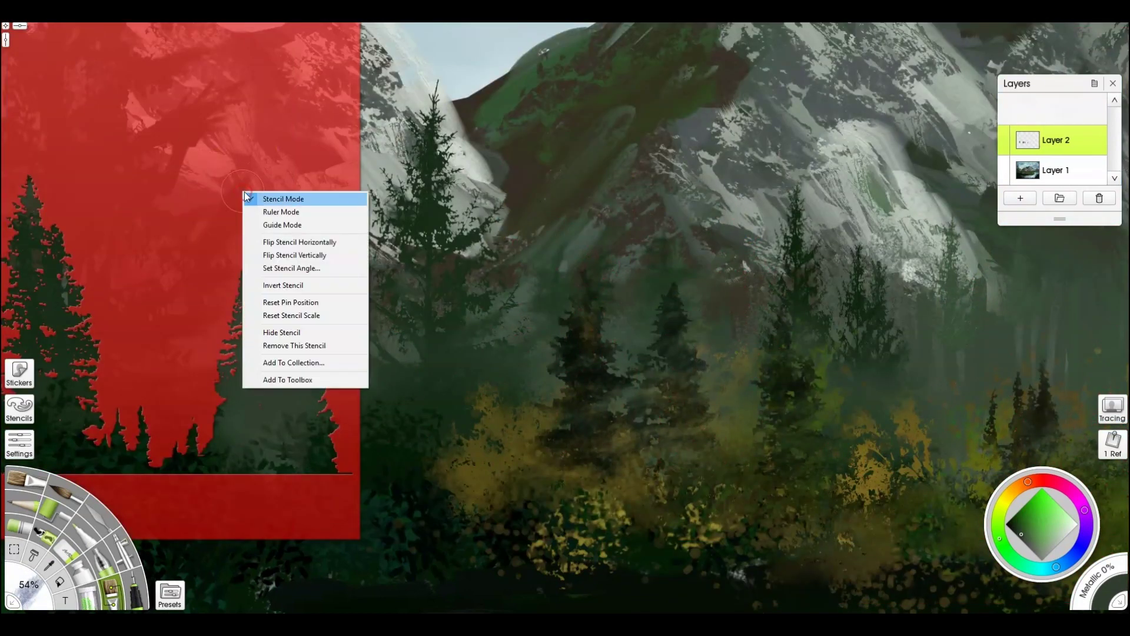
{"action": "left_click", "coordinate": [291, 285]}
{"action": "left_click", "coordinate": [312, 315], "text": "alt"}
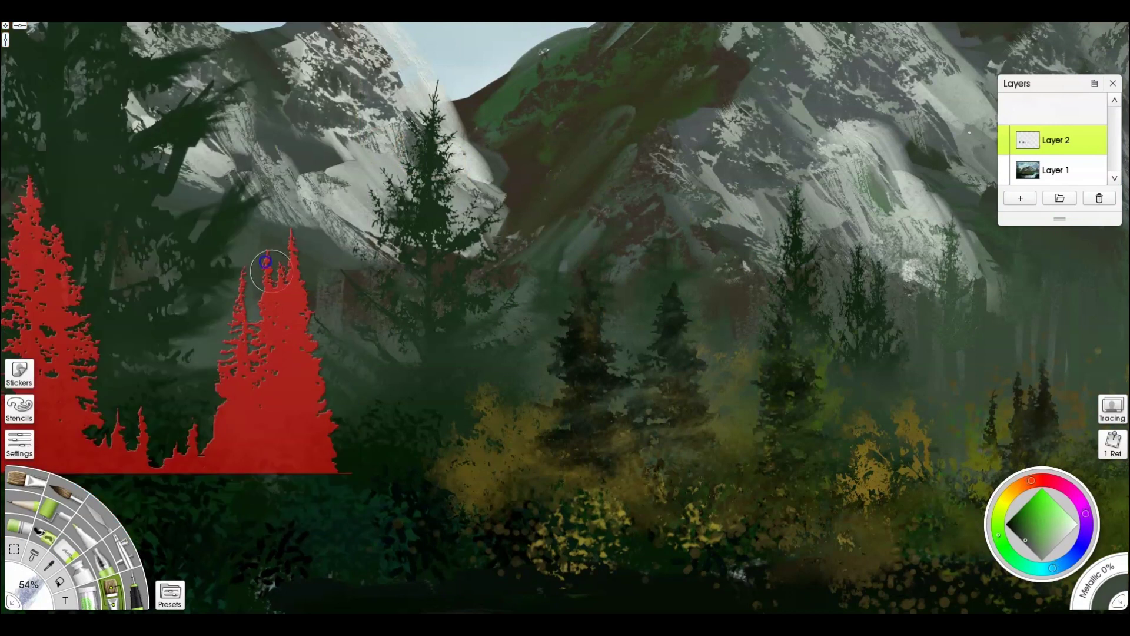
{"action": "left_click", "coordinate": [218, 349], "text": "alt"}
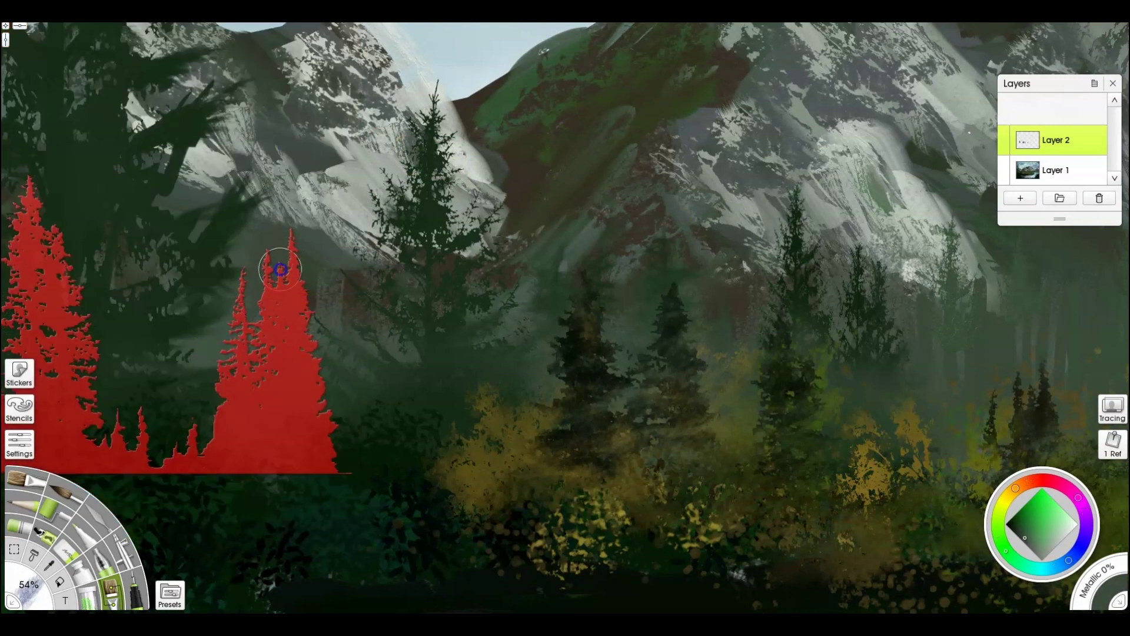
{"action": "key", "text": "a"}
{"action": "left_click_drag", "start_coordinate": [354, 237], "coordinate": [258, 255]}
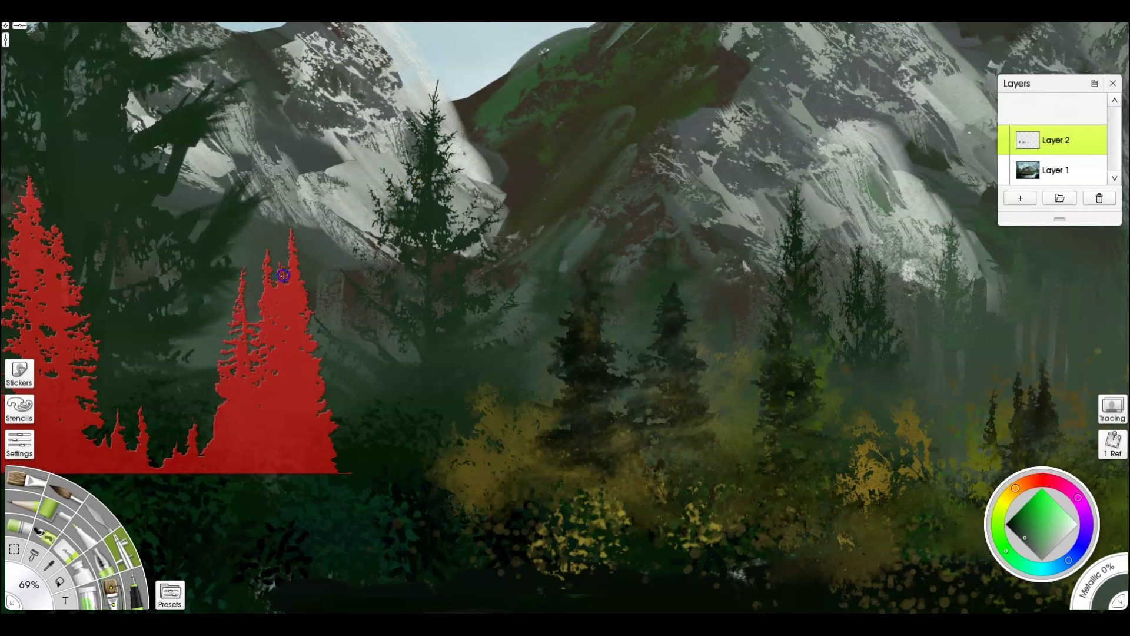
{"action": "left_click_drag", "start_coordinate": [277, 380], "coordinate": [308, 512]}
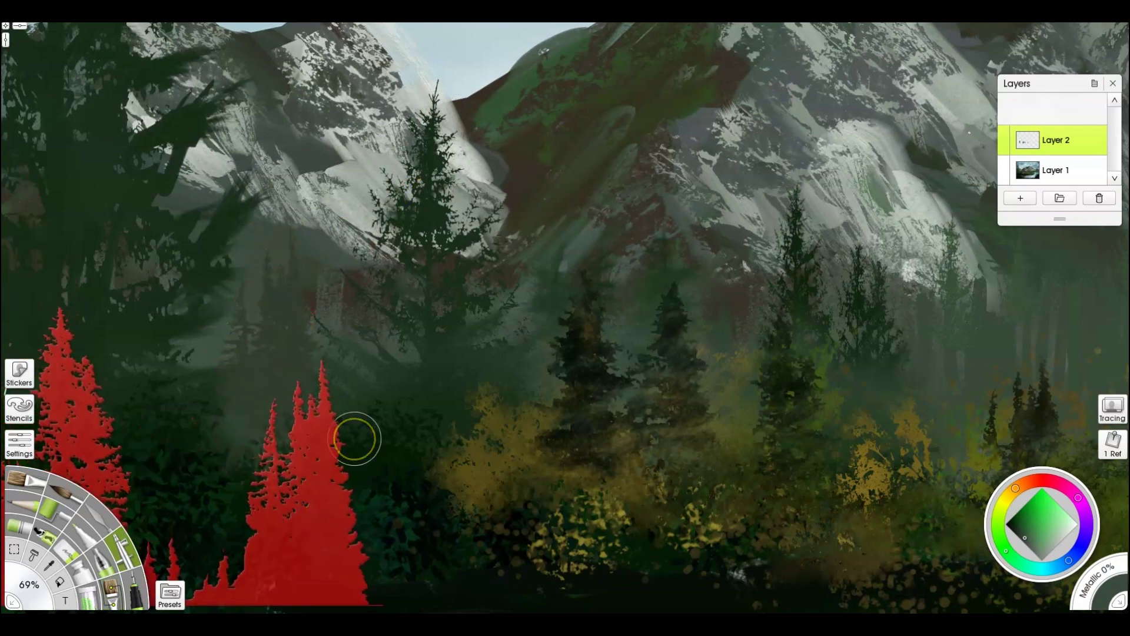
- Sample a dark green, shrink the brush to 22% and paint fuller branches on the tall pine in front of the snowy slope
{"action": "key", "text": "b"}
{"action": "left_click", "coordinate": [464, 294], "text": "alt"}
{"action": "key", "text": "bracketleft"}
{"action": "key", "text": "bracketleft"}
{"action": "key", "text": "bracketleft"}
{"action": "key", "text": "bracketleft"}
{"action": "key", "text": "bracketleft"}
{"action": "key", "text": "bracketleft"}
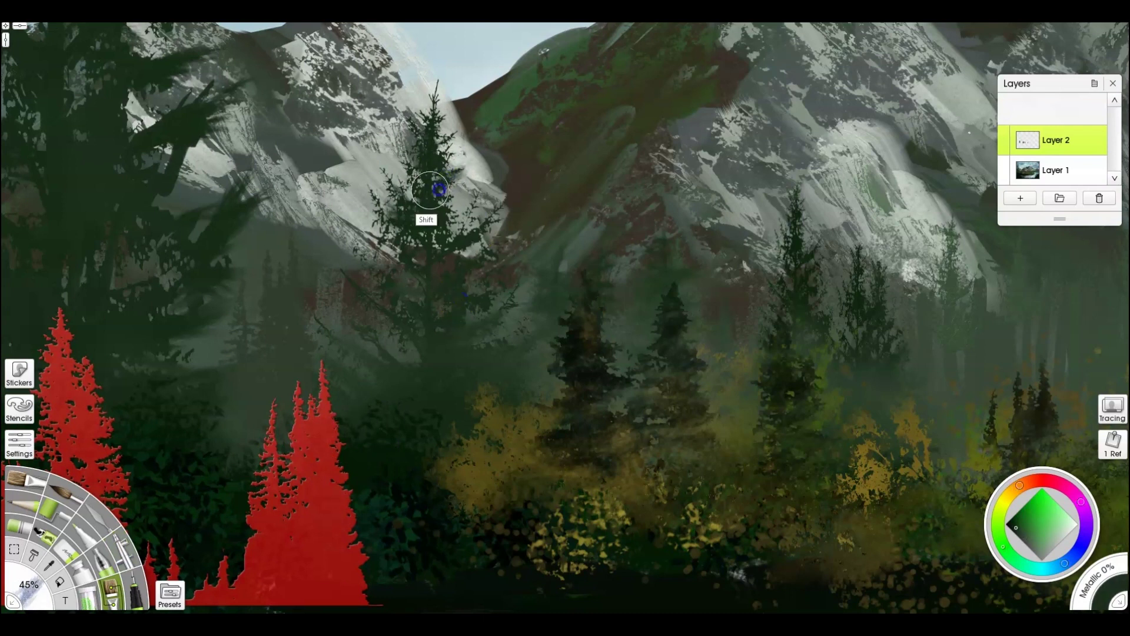
{"action": "scroll", "coordinate": [516, 137], "scroll_direction": "up", "scroll_amount": 1}
{"action": "left_click_drag", "start_coordinate": [442, 159], "coordinate": [422, 163]}
{"action": "mouse_move", "coordinate": [380, 229]}
{"action": "left_mouse_down"}
{"action": "mouse_move", "coordinate": [394, 265]}
{"action": "mouse_move", "coordinate": [355, 265]}
{"action": "left_mouse_up"}
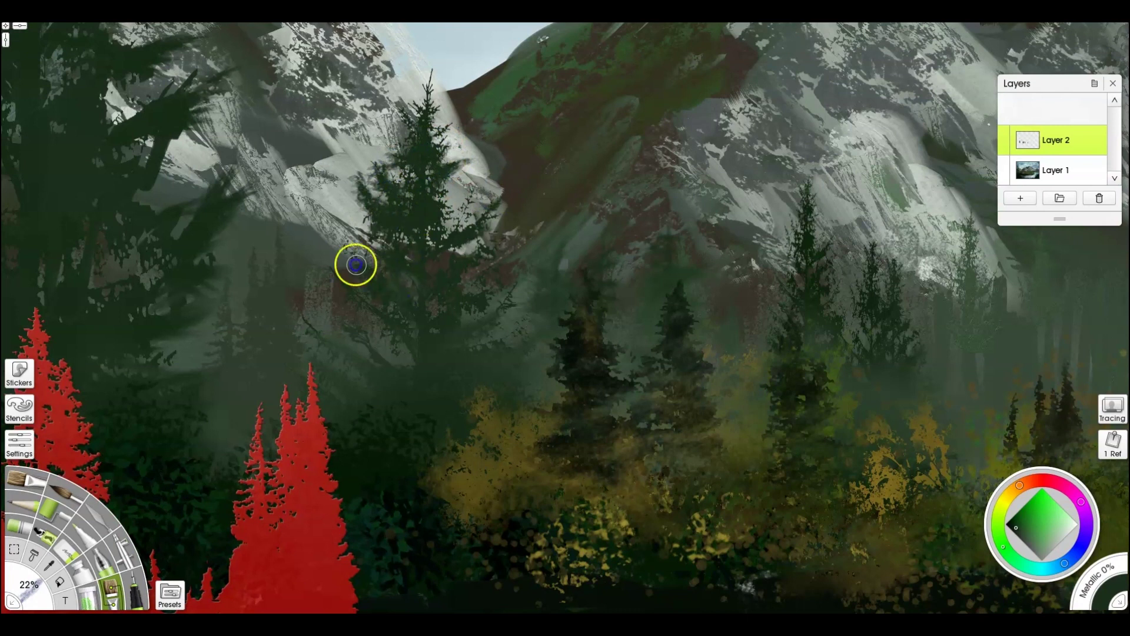
{"action": "mouse_move", "coordinate": [342, 322]}
{"action": "left_mouse_down"}
{"action": "mouse_move", "coordinate": [439, 338]}
{"action": "mouse_move", "coordinate": [461, 300]}
{"action": "left_mouse_up"}
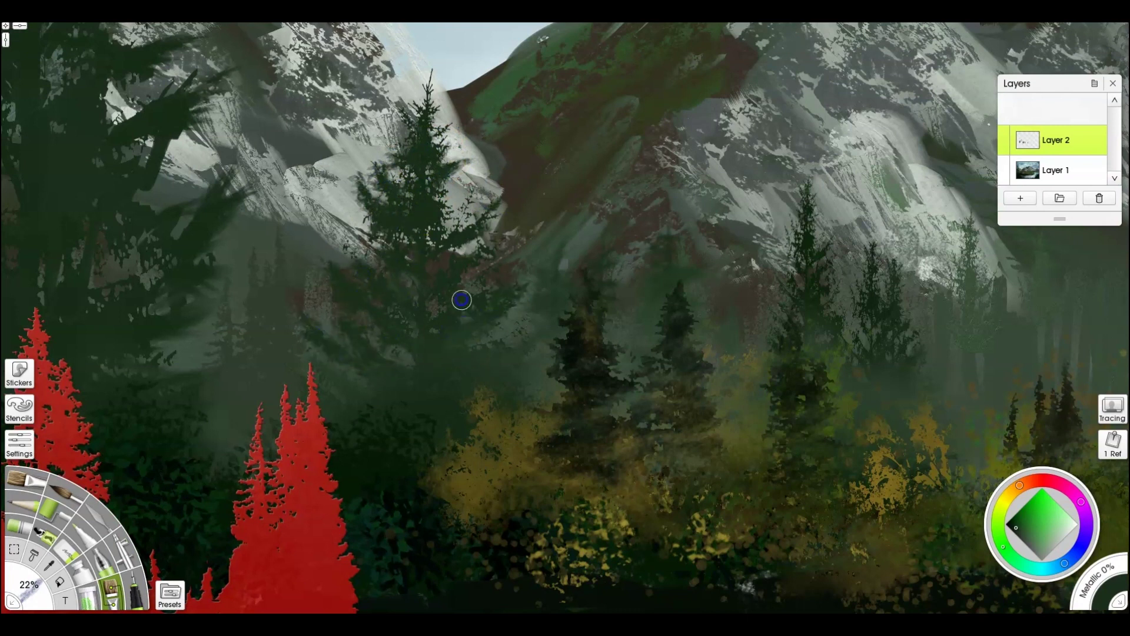
{"action": "left_click_drag", "start_coordinate": [458, 249], "coordinate": [434, 235]}
{"action": "left_click_drag", "start_coordinate": [447, 77], "coordinate": [429, 112]}
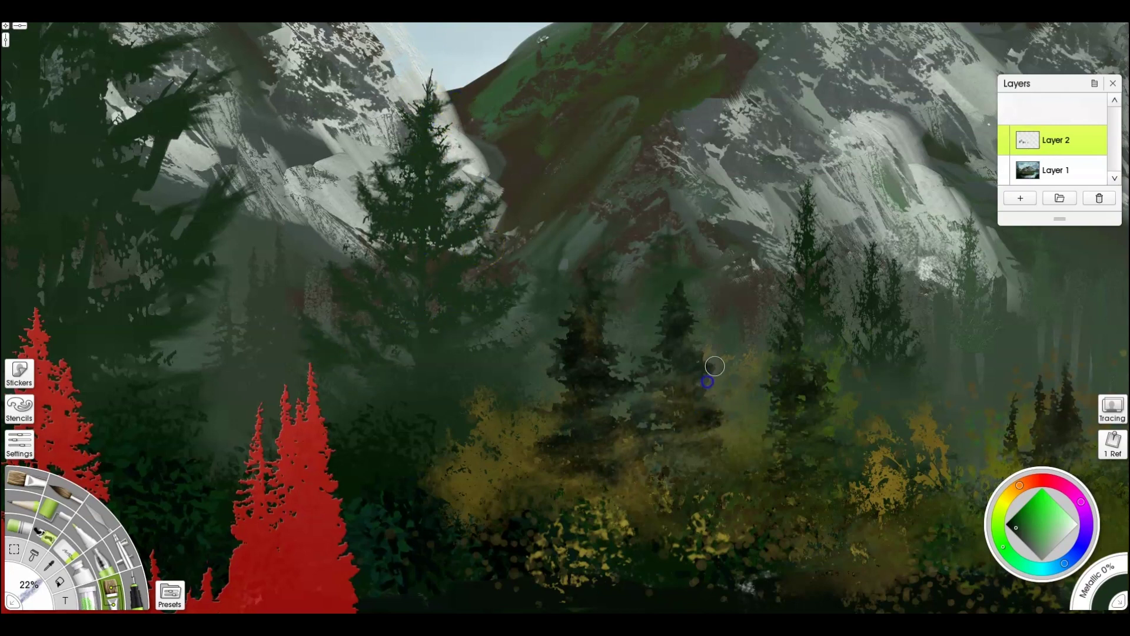
- Darken the pines behind the yellow bushes and paint small dark pines along the right part of the bushy shore
{"action": "mouse_move", "coordinate": [593, 340]}
{"action": "left_mouse_down"}
{"action": "mouse_move", "coordinate": [563, 380]}
{"action": "mouse_move", "coordinate": [560, 408]}
{"action": "left_mouse_up"}
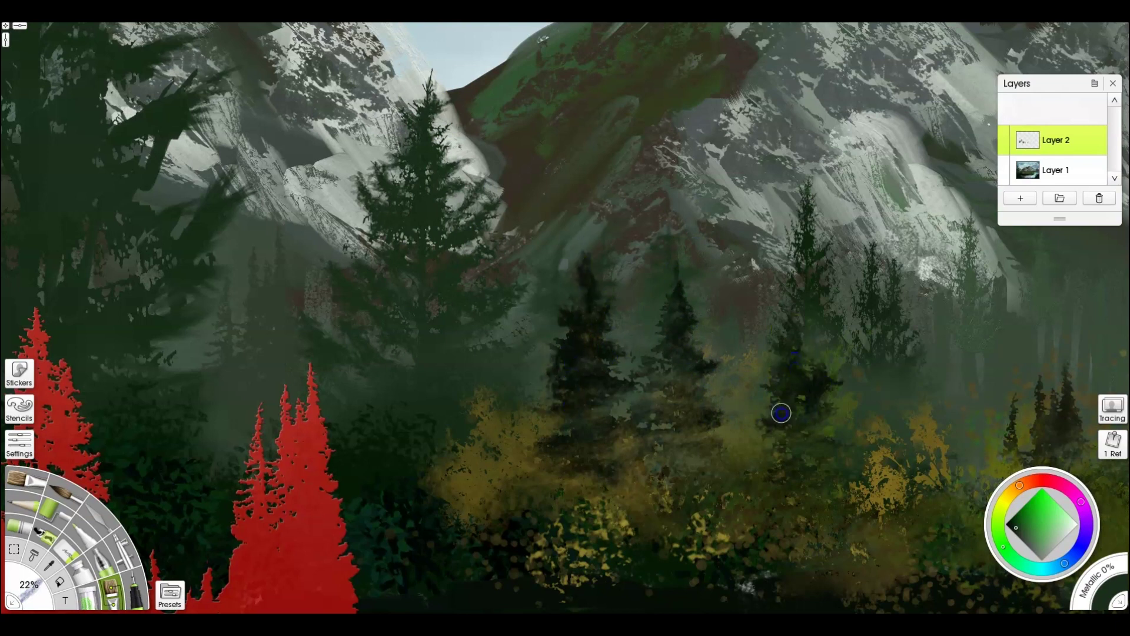
{"action": "left_click", "coordinate": [809, 243], "text": "alt"}
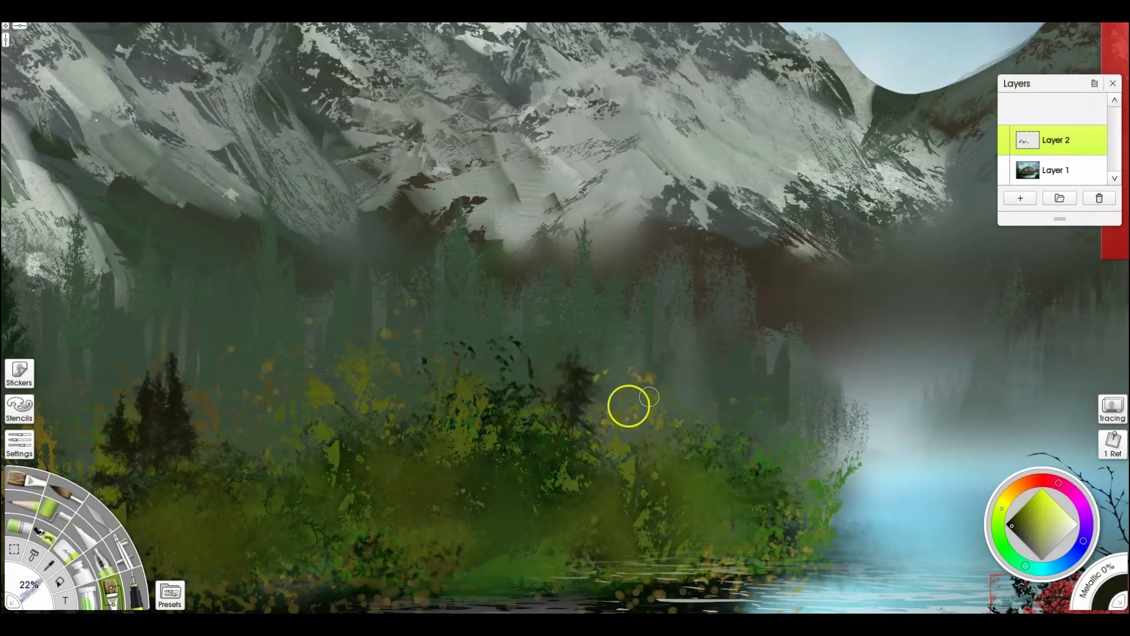
{"action": "mouse_move", "coordinate": [709, 347]}
{"action": "left_mouse_down"}
{"action": "mouse_move", "coordinate": [704, 462]}
{"action": "mouse_move", "coordinate": [726, 399]}
{"action": "mouse_move", "coordinate": [705, 396]}
{"action": "left_mouse_up"}
{"action": "left_click_drag", "start_coordinate": [695, 446], "coordinate": [695, 452]}
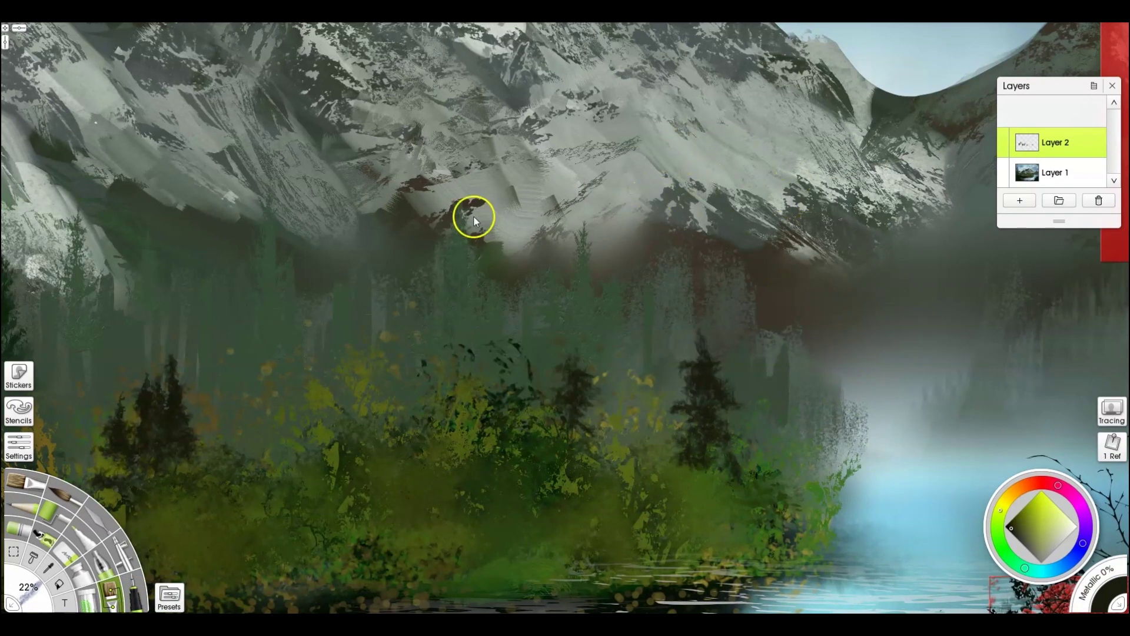
- Choose the Vertical Trees brush preset, sample the far forest's misty grey-green and paint faint distant trees below the mountain
{"action": "scroll", "coordinate": [549, 214], "scroll_direction": "up", "scroll_amount": 3}
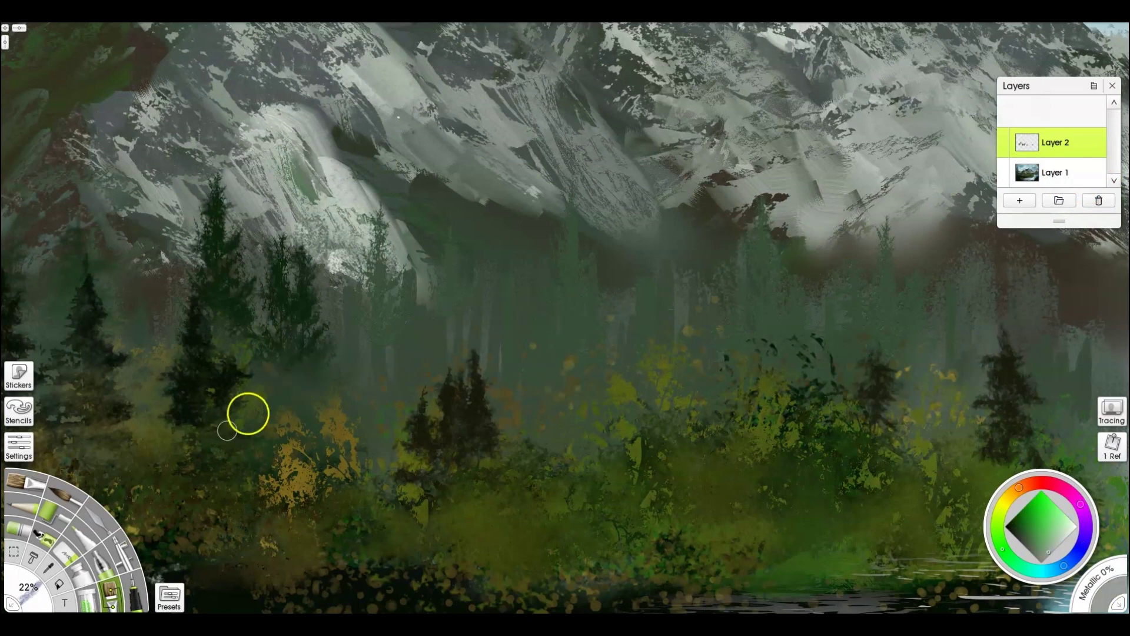
{"action": "left_click", "coordinate": [169, 596]}
{"action": "left_click", "coordinate": [228, 443]}
{"action": "left_click", "coordinate": [282, 99]}
{"action": "left_click", "coordinate": [626, 291]}
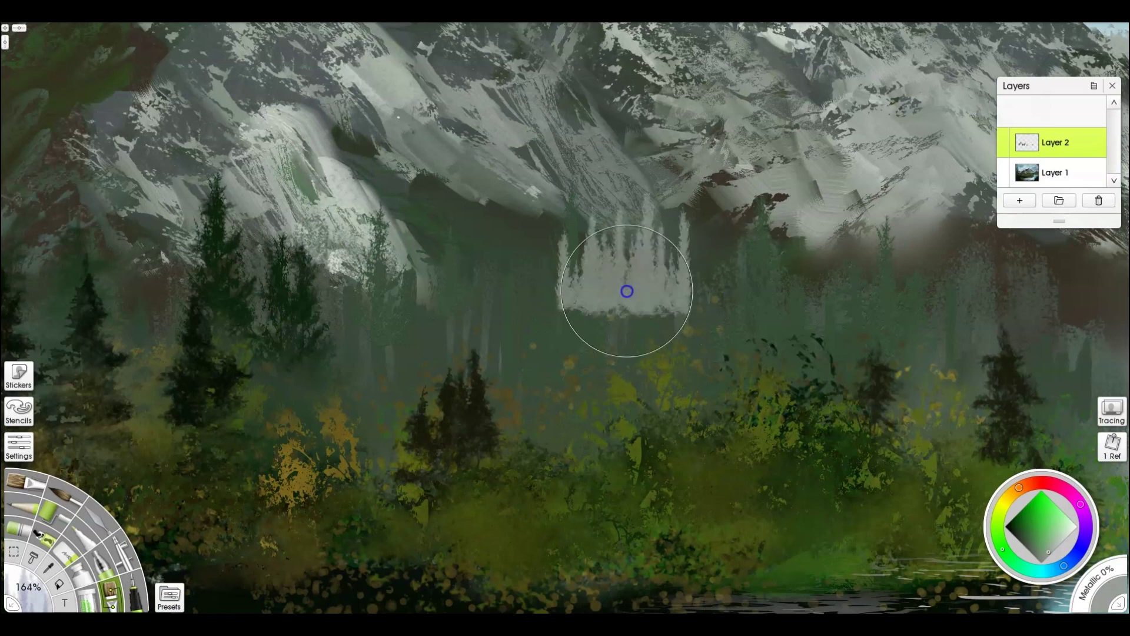
{"action": "key", "text": "ctrl+z"}
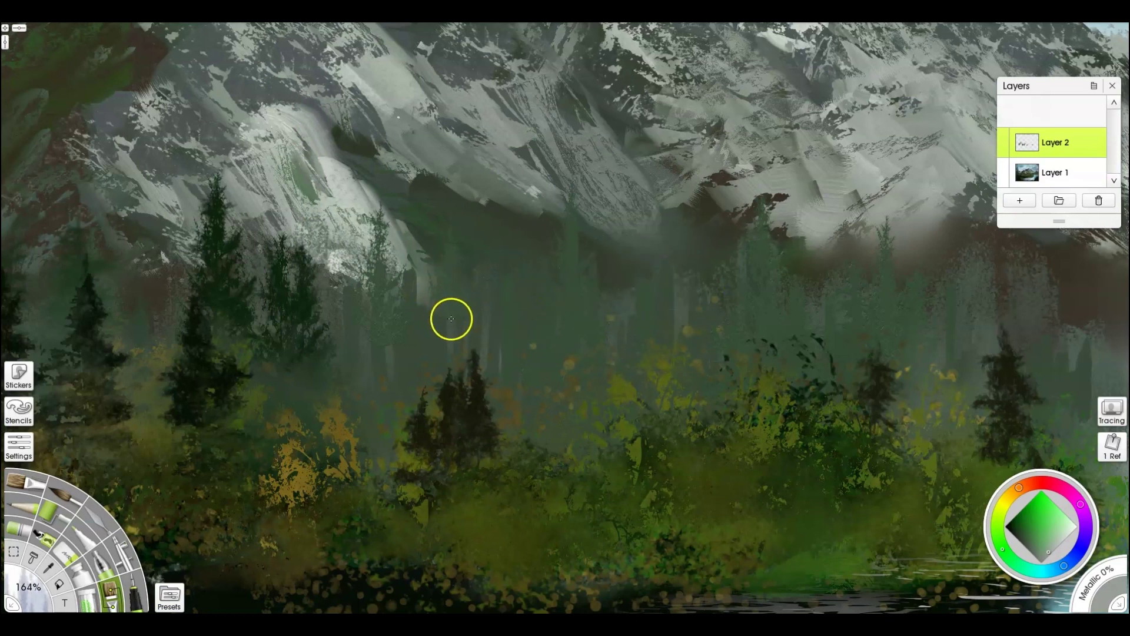
{"action": "left_click", "coordinate": [451, 318], "text": "alt"}
{"action": "left_click_drag", "start_coordinate": [594, 293], "coordinate": [690, 292]}
{"action": "left_click", "coordinate": [599, 297]}
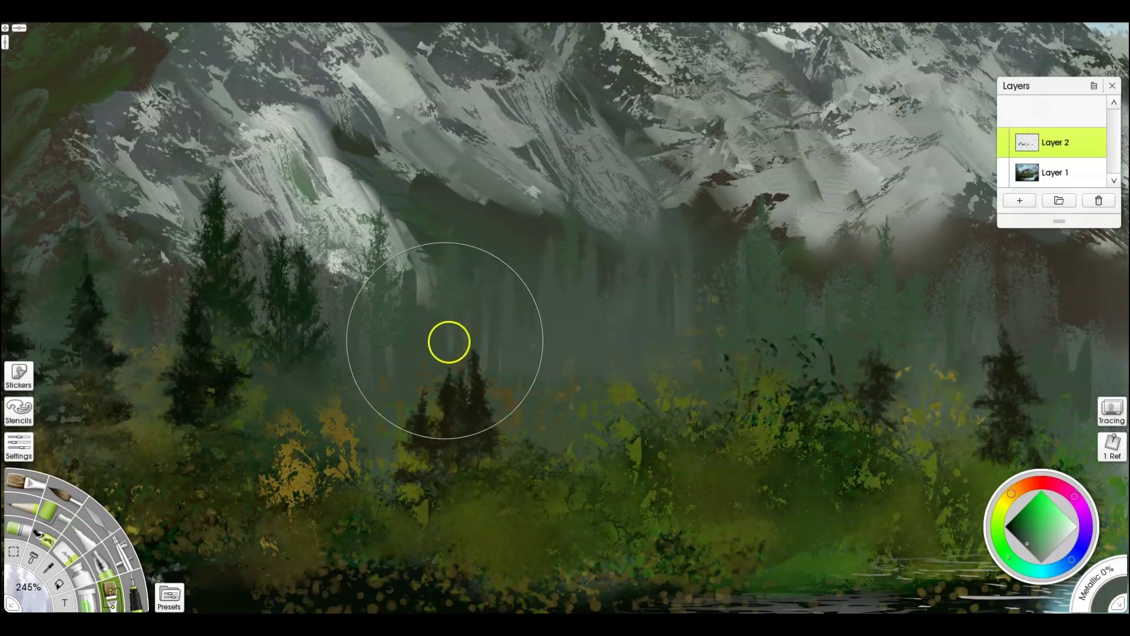
- Paint faint misty trees behind the small pines by the yellow bushes and clear the paint covering the bushes and pines
{"action": "left_click_drag", "start_coordinate": [449, 341], "coordinate": [351, 391]}
{"action": "key", "text": "bracketleft"}
{"action": "key", "text": "bracketleft"}
{"action": "key", "text": "bracketleft"}
{"action": "key", "text": "bracketleft"}
{"action": "key", "text": "bracketleft"}
{"action": "key", "text": "bracketleft"}
{"action": "key", "text": "bracketleft"}
{"action": "key", "text": "bracketleft"}
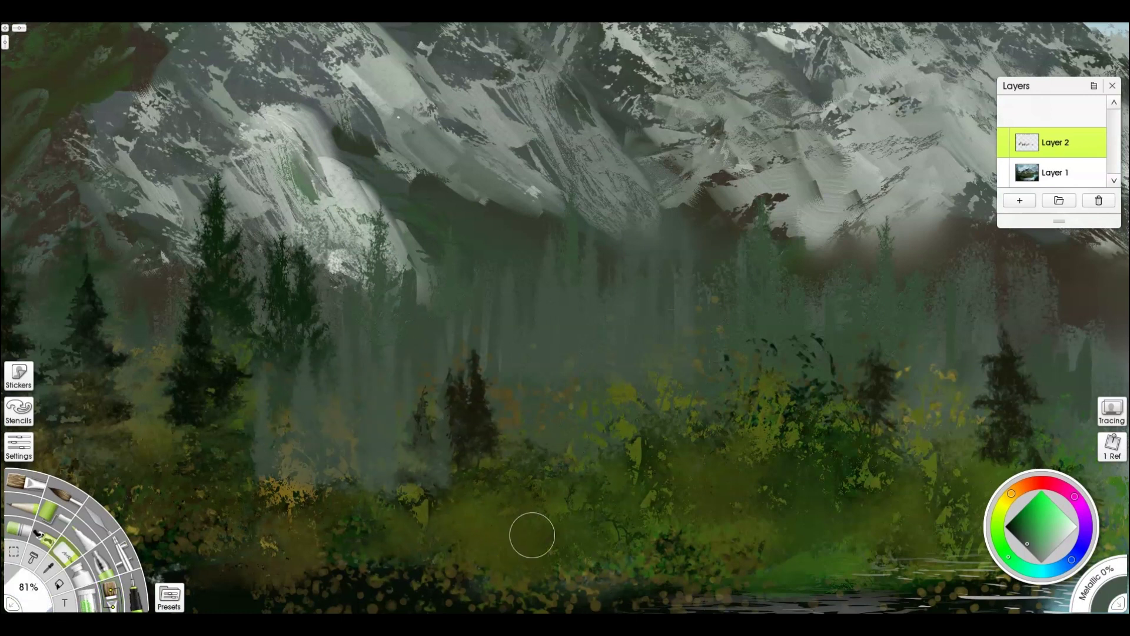
{"action": "key", "text": "ctrl+z"}
- With the tree brush at 245%, paint faint distant trees beyond the shore's end and clear the overlap from the bush tips
{"action": "key", "text": "bracketright"}
{"action": "key", "text": "bracketright"}
{"action": "key", "text": "bracketright"}
{"action": "key", "text": "bracketright"}
{"action": "key", "text": "bracketright"}
{"action": "key", "text": "bracketright"}
{"action": "key", "text": "bracketright"}
{"action": "key", "text": "bracketright"}
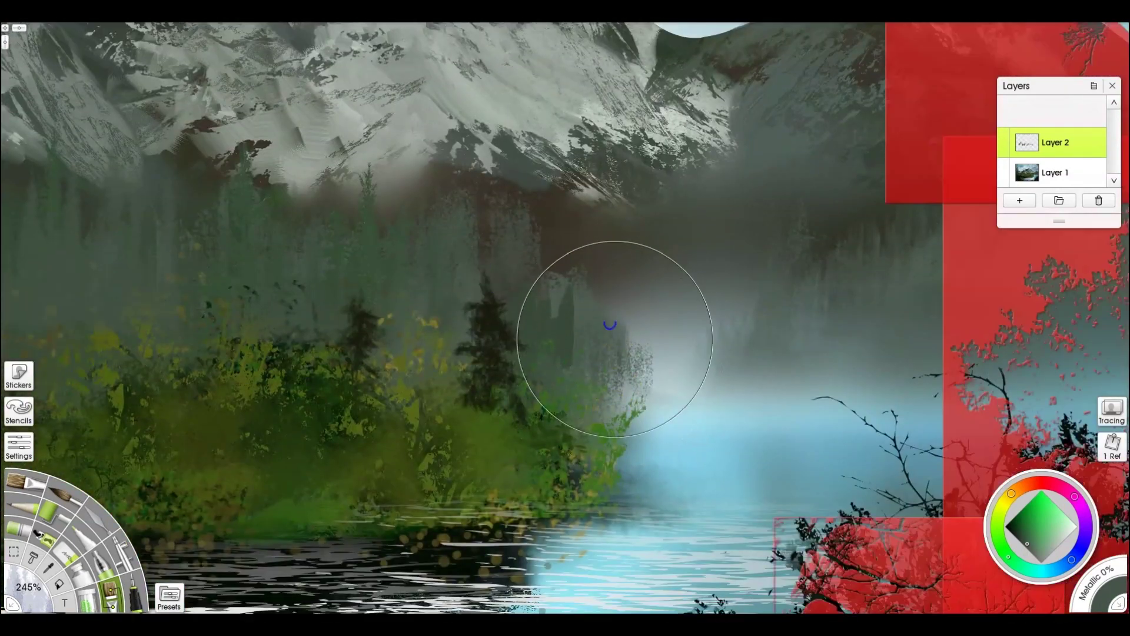
{"action": "mouse_move", "coordinate": [598, 328]}
{"action": "left_mouse_down"}
{"action": "mouse_move", "coordinate": [613, 348]}
{"action": "mouse_move", "coordinate": [561, 343]}
{"action": "mouse_move", "coordinate": [586, 402]}
{"action": "mouse_move", "coordinate": [628, 462]}
{"action": "mouse_move", "coordinate": [678, 426]}
{"action": "mouse_move", "coordinate": [661, 426]}
{"action": "left_mouse_up"}
{"action": "key", "text": "k"}
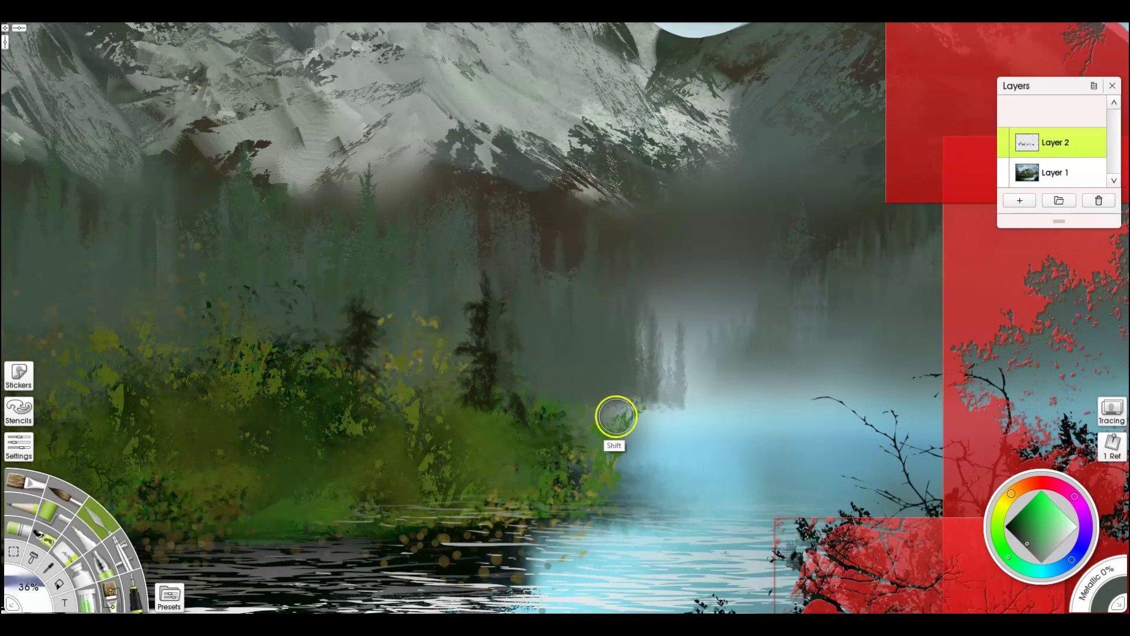
{"action": "key", "text": "b"}
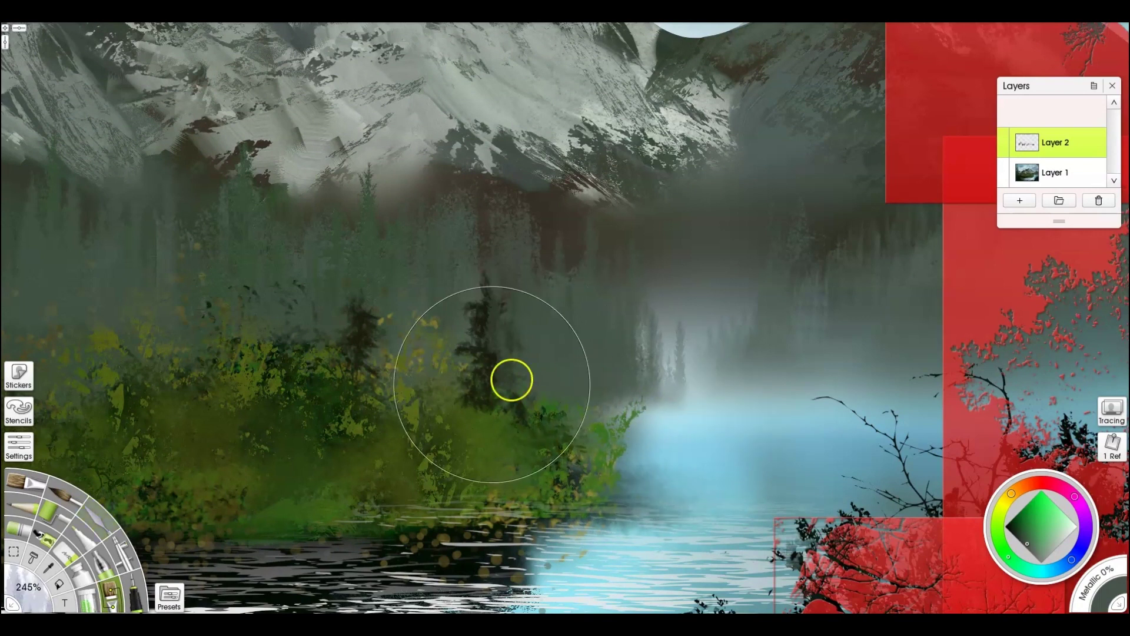
- Using the evergreen brush preset and a sampled dark tone, fill out the shore-end pine on a new layer and merge it down
{"action": "left_click", "coordinate": [169, 597]}
{"action": "left_click", "coordinate": [221, 299]}
{"action": "mouse_move", "coordinate": [664, 311]}
{"action": "left_mouse_down", "text": "shift"}
{"action": "mouse_move", "coordinate": [529, 327]}
{"action": "mouse_move", "coordinate": [499, 353]}
{"action": "left_mouse_up", "text": "shift"}
{"action": "left_click", "coordinate": [485, 360], "text": "alt"}
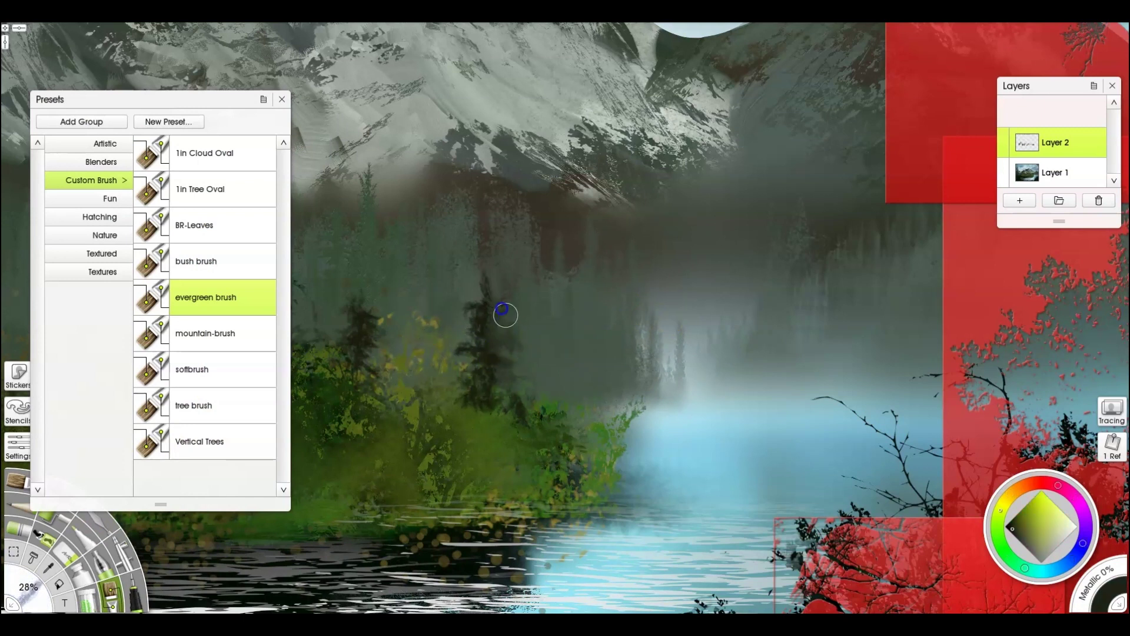
{"action": "left_click", "coordinate": [1019, 200]}
{"action": "left_click_drag", "start_coordinate": [484, 339], "coordinate": [506, 383]}
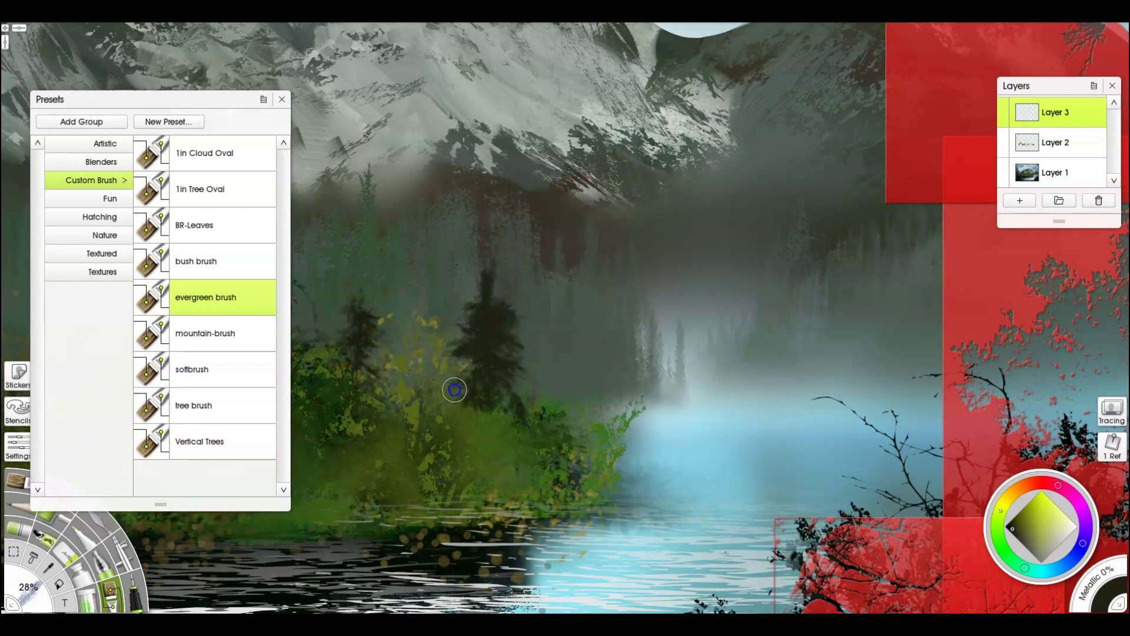
{"action": "key", "text": "ctrl+e"}
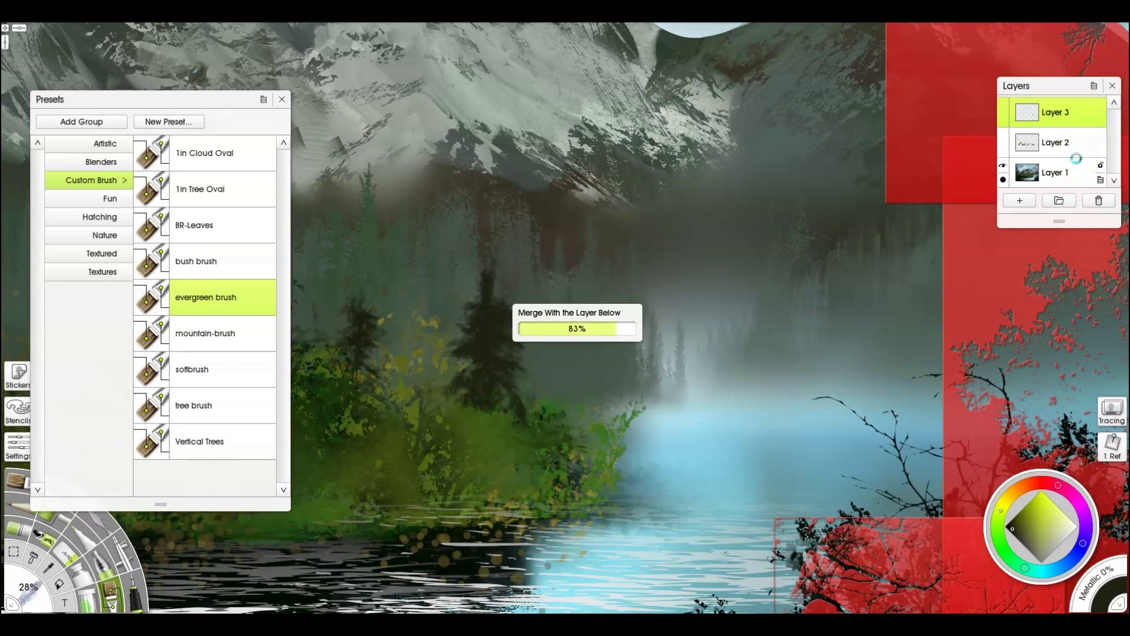
{"action": "left_click", "coordinate": [281, 100]}
- Sample misty greens from the distant forest and dab faint evergreens below the snowy mountain with the 28% brush
{"action": "scroll", "coordinate": [659, 191], "scroll_direction": "down", "scroll_amount": 3}
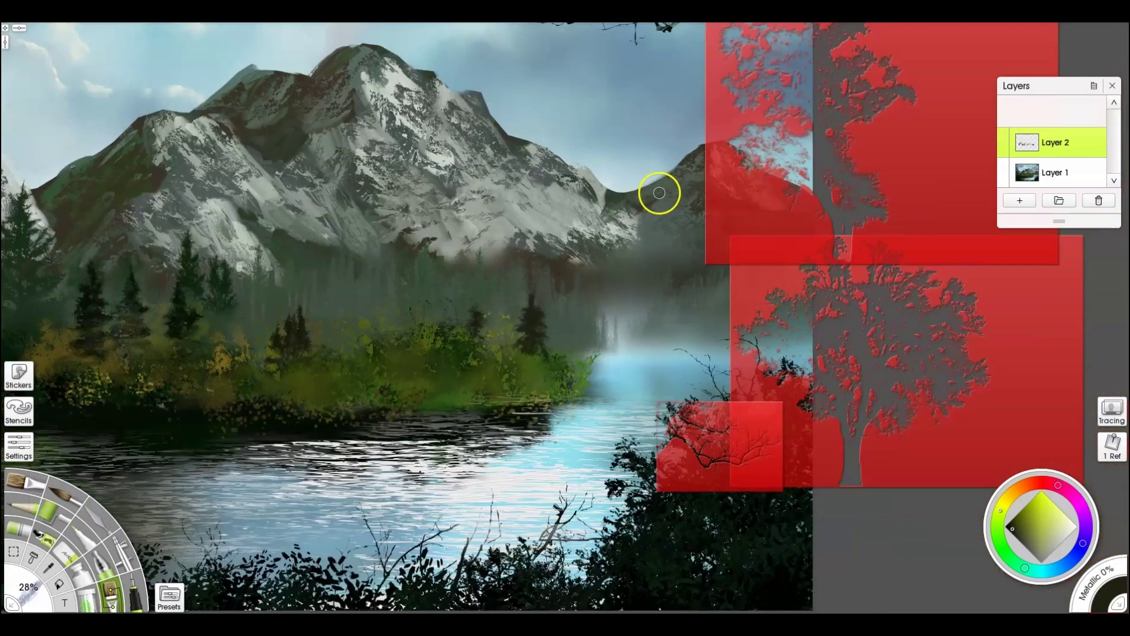
{"action": "scroll", "coordinate": [325, 326], "scroll_direction": "up", "scroll_amount": 3}
{"action": "scroll", "coordinate": [397, 336], "scroll_direction": "up", "scroll_amount": 3}
{"action": "mouse_move", "coordinate": [397, 336]}
{"action": "left_mouse_down"}
{"action": "mouse_move", "coordinate": [318, 331]}
{"action": "mouse_move", "coordinate": [569, 280]}
{"action": "left_mouse_up"}
{"action": "scroll", "coordinate": [569, 281], "scroll_direction": "down", "scroll_amount": 3}
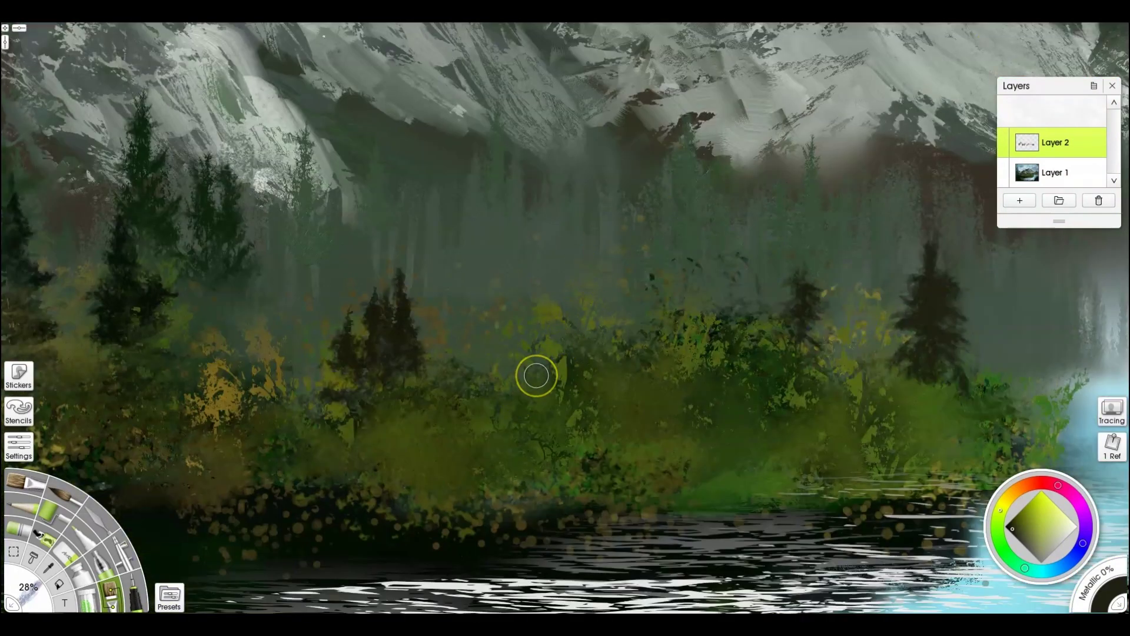
{"action": "left_click", "coordinate": [467, 296], "text": "alt"}
{"action": "left_click", "coordinate": [492, 269], "text": "alt"}
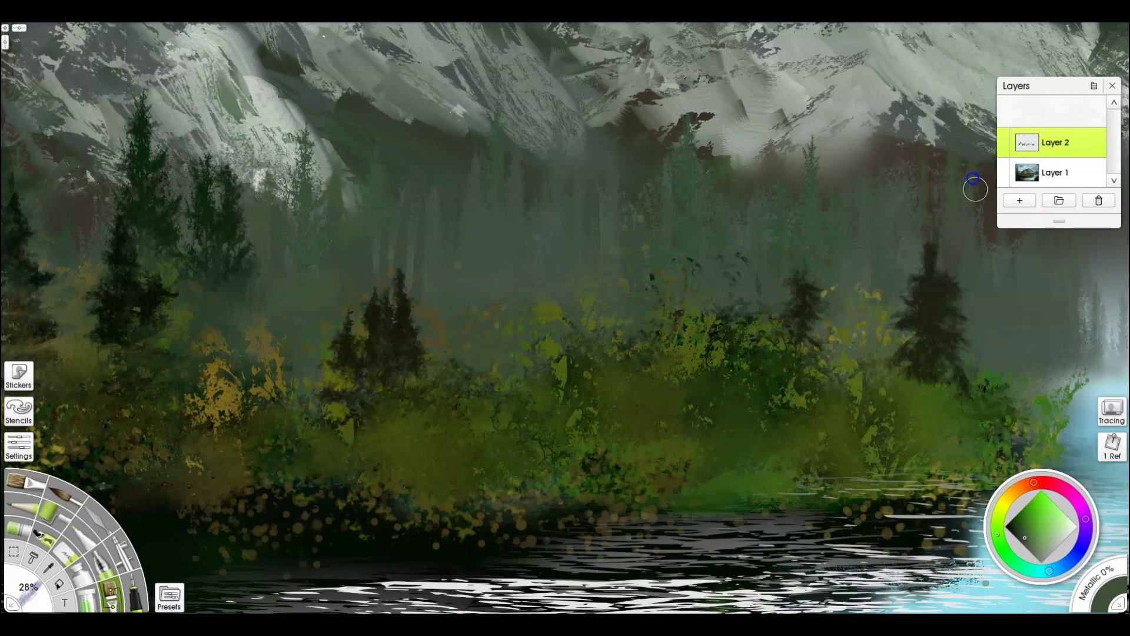
{"action": "left_click", "coordinate": [943, 172], "text": "alt"}
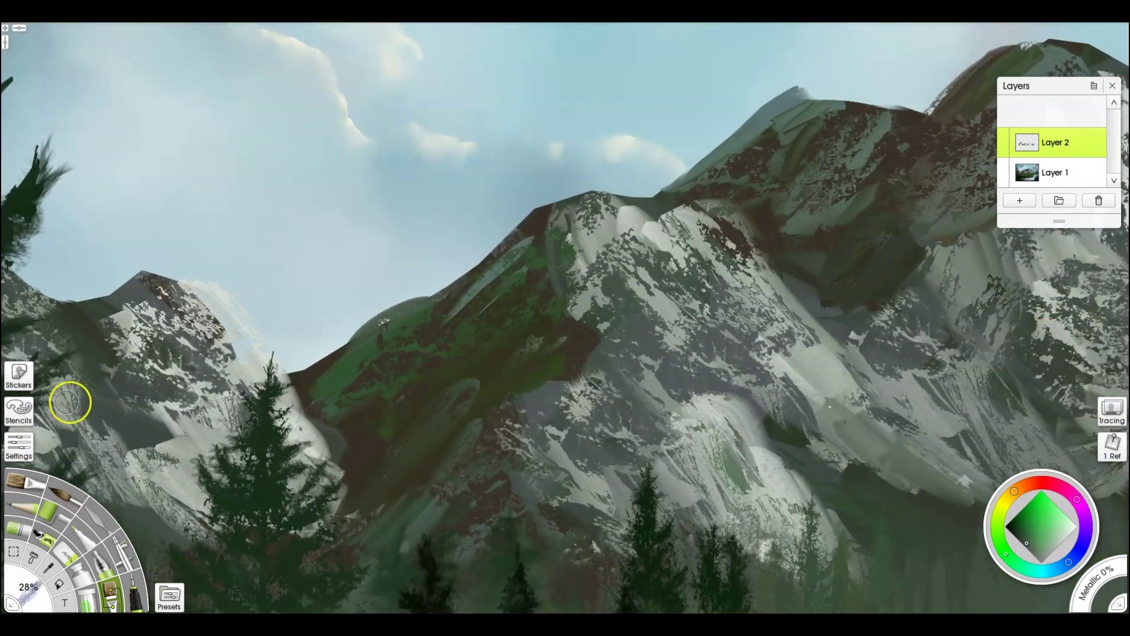
- Add the Mtn-1 stencil from the Stone & Rock group and place it, rotated, over the small far-left peak
{"action": "left_click", "coordinate": [19, 409]}
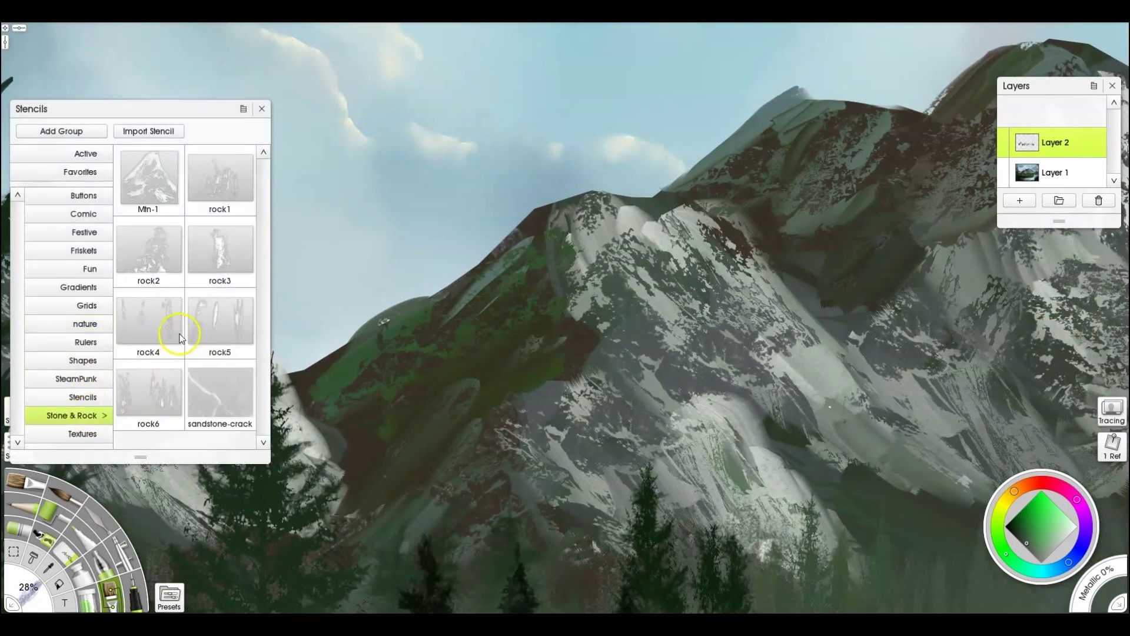
{"action": "left_click", "coordinate": [261, 108]}
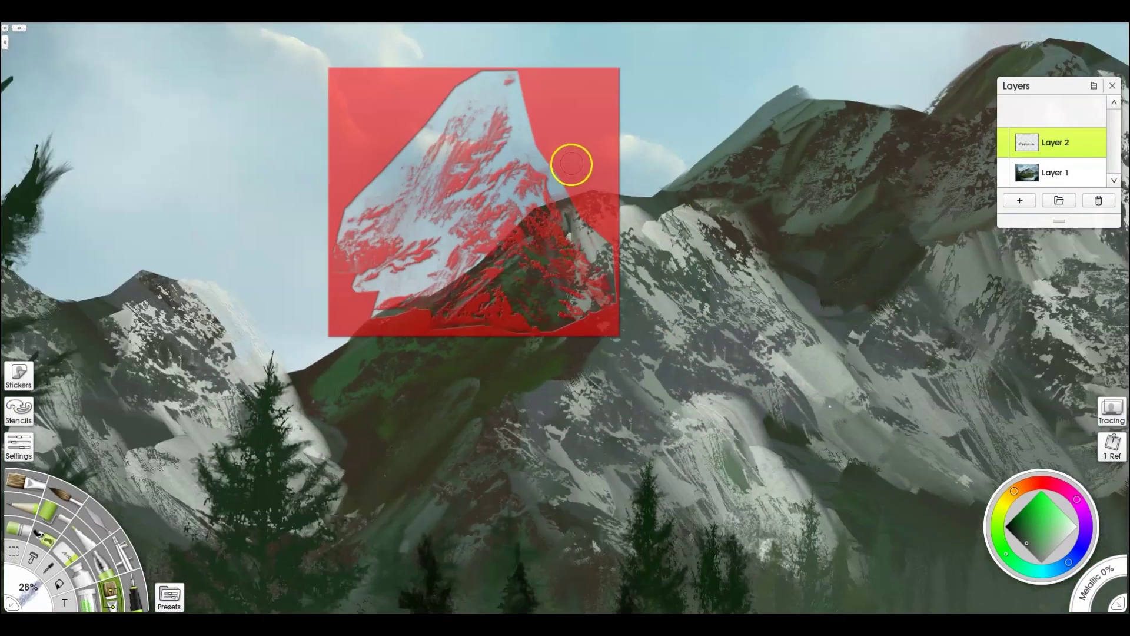
{"action": "mouse_move", "coordinate": [570, 162]}
{"action": "left_mouse_down"}
{"action": "mouse_move", "coordinate": [514, 275]}
{"action": "mouse_move", "coordinate": [517, 317]}
{"action": "mouse_move", "coordinate": [538, 337]}
{"action": "mouse_move", "coordinate": [527, 373]}
{"action": "mouse_move", "coordinate": [724, 242]}
{"action": "mouse_move", "coordinate": [671, 227]}
{"action": "mouse_move", "coordinate": [289, 219]}
{"action": "left_mouse_up"}
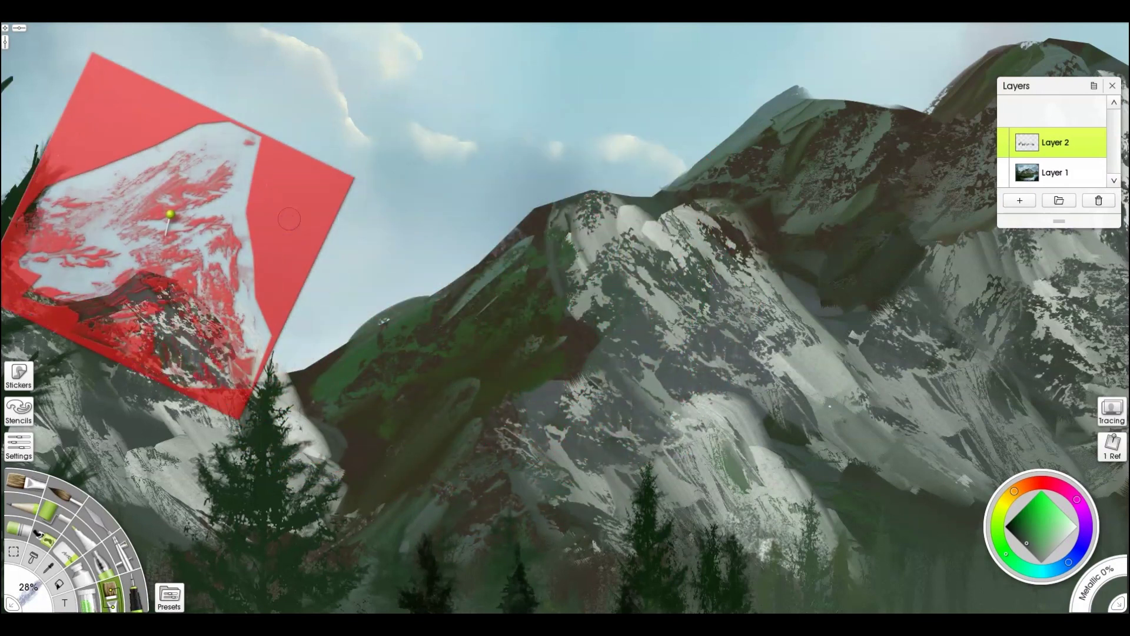
- Sample the dark ridge color, roughen the upper edge of the green left ridge and erase the overspill into the sky
{"action": "left_click", "coordinate": [541, 224], "text": "alt"}
{"action": "mouse_move", "coordinate": [500, 247]}
{"action": "left_mouse_down"}
{"action": "mouse_move", "coordinate": [466, 276]}
{"action": "mouse_move", "coordinate": [514, 236]}
{"action": "mouse_move", "coordinate": [464, 276]}
{"action": "mouse_move", "coordinate": [524, 231]}
{"action": "left_mouse_up"}
{"action": "key", "text": "e"}
{"action": "mouse_move", "coordinate": [460, 241]}
{"action": "left_mouse_down"}
{"action": "mouse_move", "coordinate": [444, 265]}
{"action": "mouse_move", "coordinate": [452, 234]}
{"action": "left_mouse_up"}
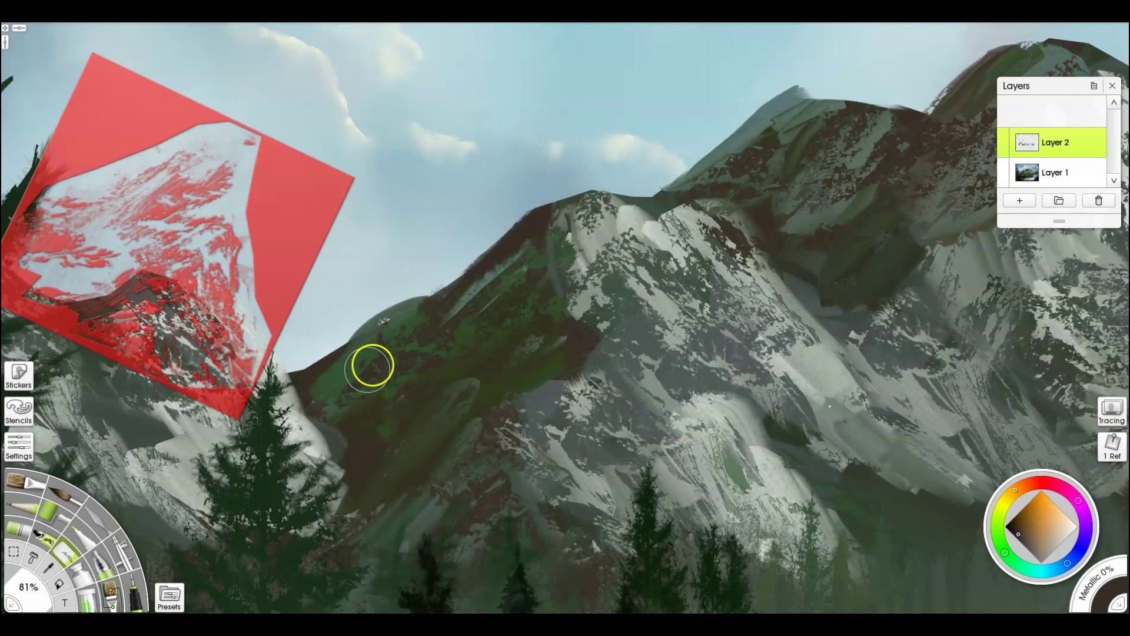
- Choose the mountain-brush preset, extend the dark ridge edge down to the tall pine and trim its outline with a 12% eraser
{"action": "left_click", "coordinate": [170, 583]}
{"action": "key", "text": "b"}
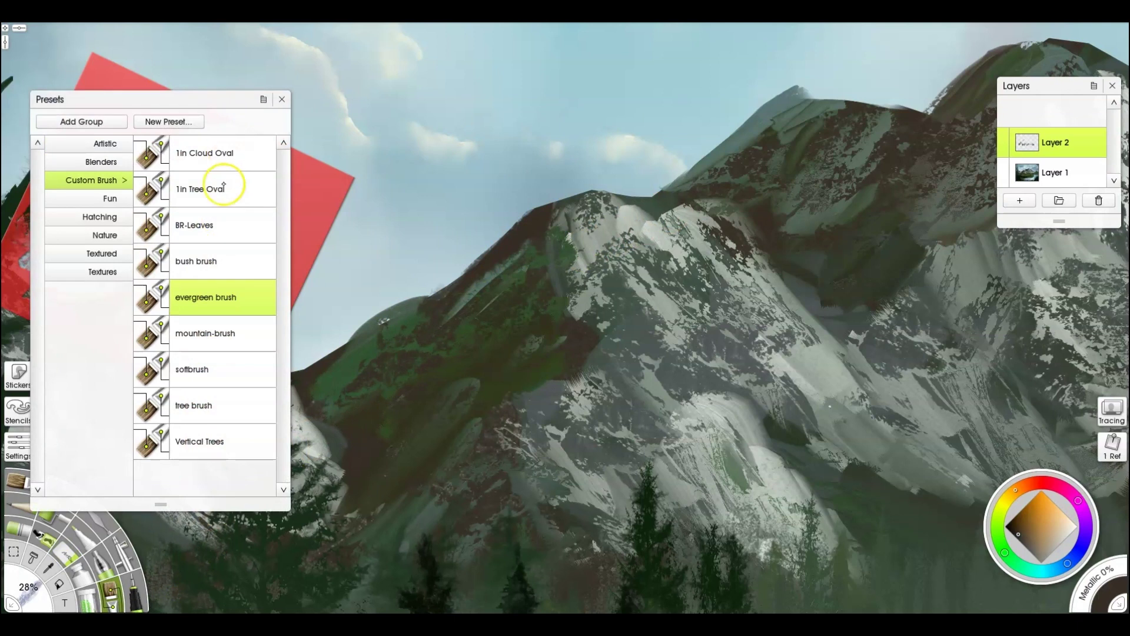
{"action": "left_click", "coordinate": [205, 334]}
{"action": "left_click", "coordinate": [282, 99]}
{"action": "mouse_move", "coordinate": [360, 333]}
{"action": "left_mouse_down"}
{"action": "mouse_move", "coordinate": [297, 373]}
{"action": "mouse_move", "coordinate": [307, 366]}
{"action": "left_mouse_up"}
{"action": "left_click", "coordinate": [365, 326], "text": "alt"}
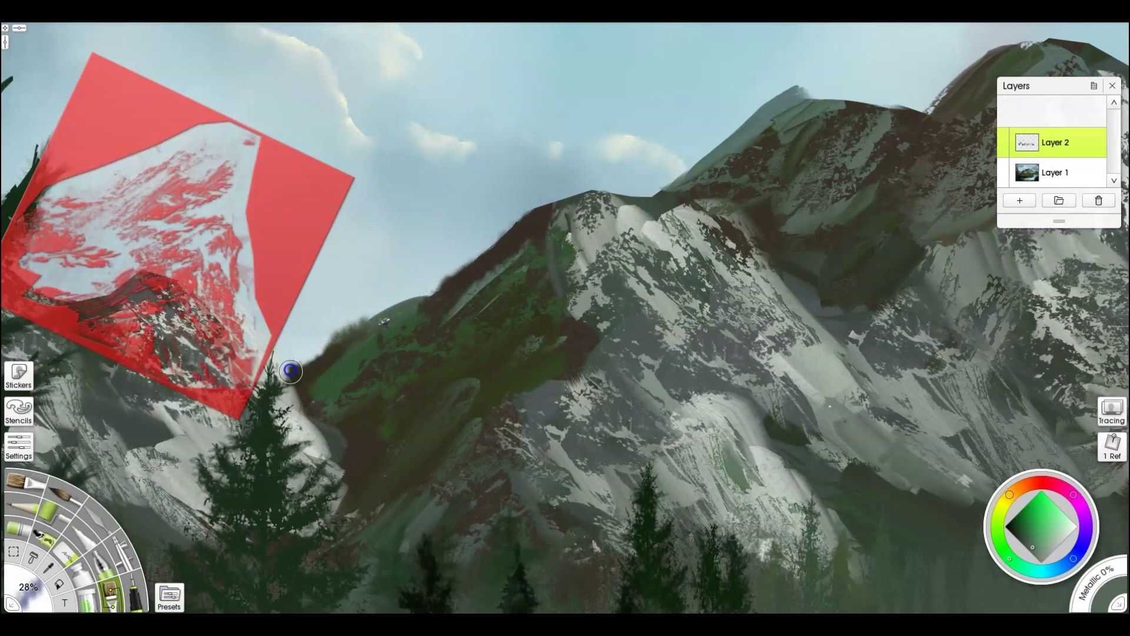
{"action": "key", "text": "e"}
{"action": "left_click_drag", "start_coordinate": [465, 214], "coordinate": [406, 259], "text": "shift"}
{"action": "left_click_drag", "start_coordinate": [381, 311], "coordinate": [338, 327]}
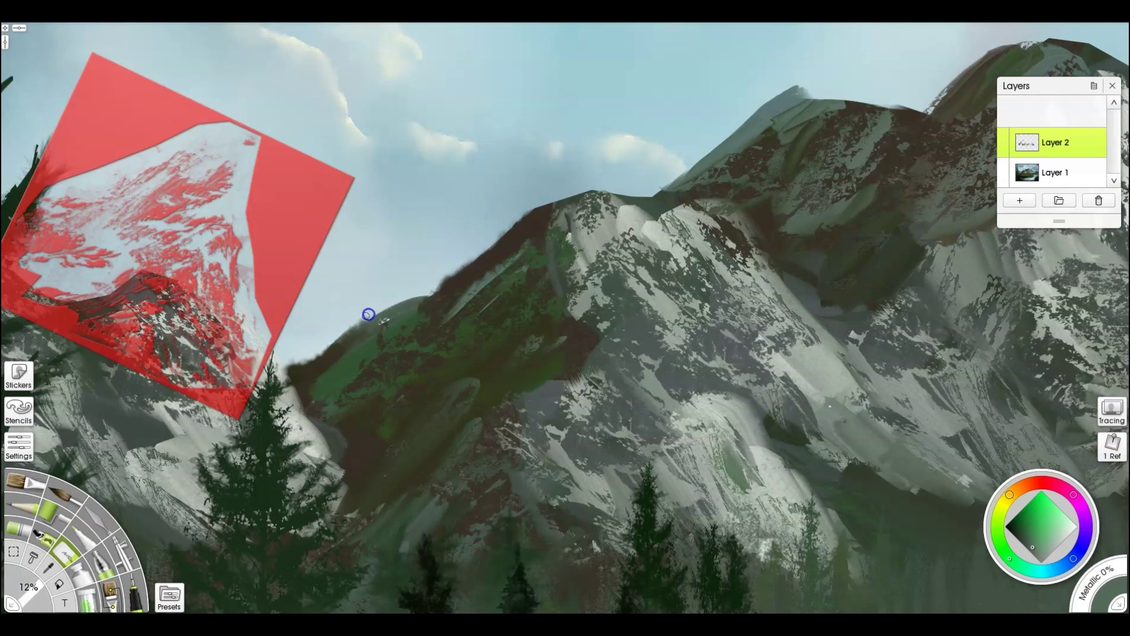
- On Layer 1, sample the sky color and clean up the sky along the left ridge with the airbrush at 8%
{"action": "left_click", "coordinate": [1055, 170]}
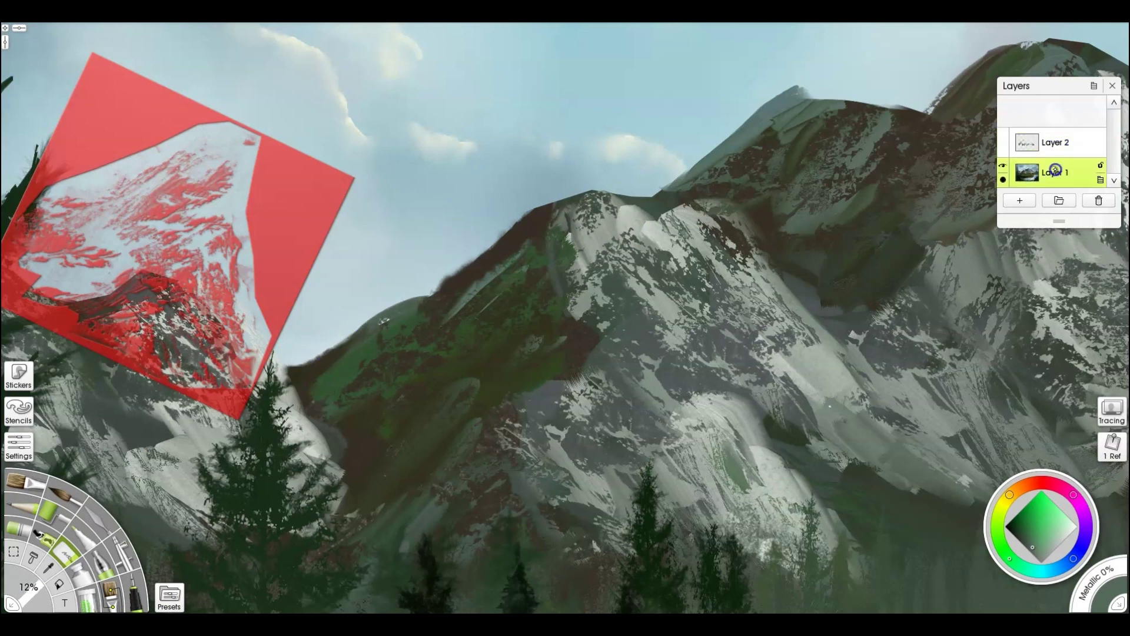
{"action": "left_click", "coordinate": [388, 283], "text": "alt"}
{"action": "key", "text": "a"}
{"action": "left_click_drag", "start_coordinate": [433, 251], "coordinate": [350, 309], "text": "shift"}
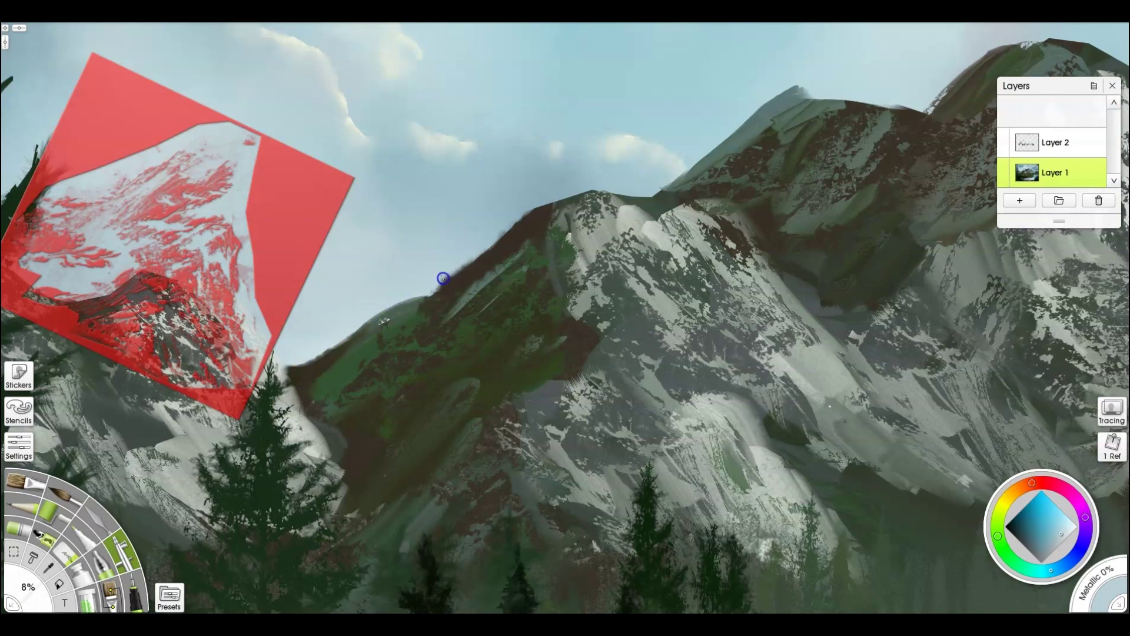
{"action": "left_click", "coordinate": [527, 182], "text": "alt"}
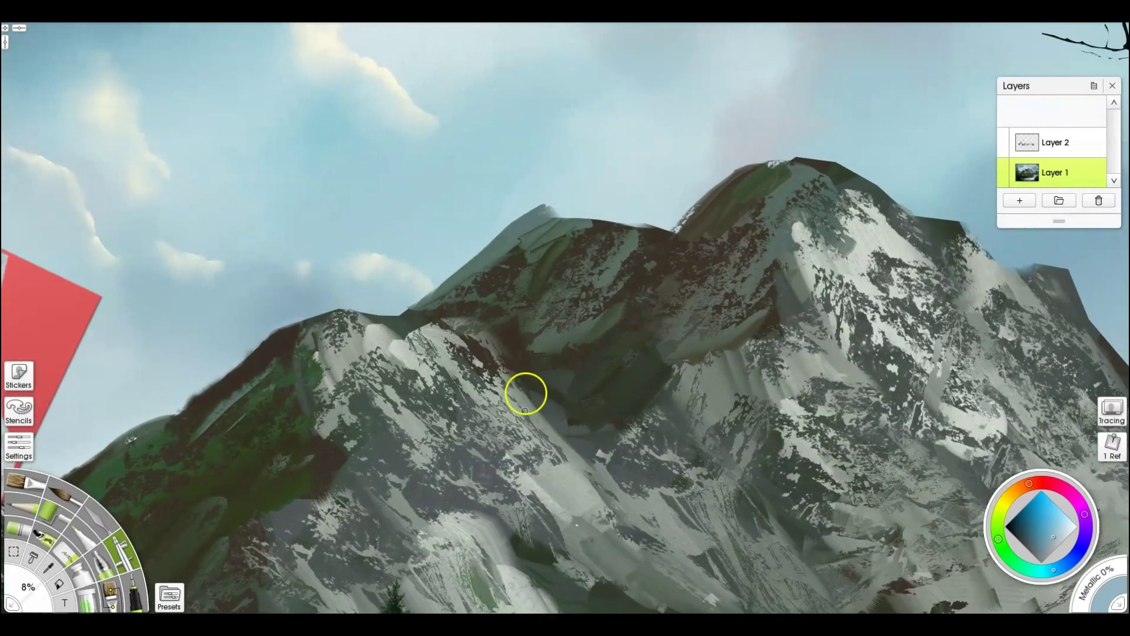
- Sample a light snow grey, highlight the tips of the two lesser peaks, and touch up the ridge with a sampled dark tone
{"action": "left_click", "coordinate": [560, 449], "text": "alt"}
{"action": "mouse_move", "coordinate": [605, 191]}
{"action": "left_mouse_down"}
{"action": "mouse_move", "coordinate": [510, 210]}
{"action": "mouse_move", "coordinate": [559, 218]}
{"action": "left_mouse_up"}
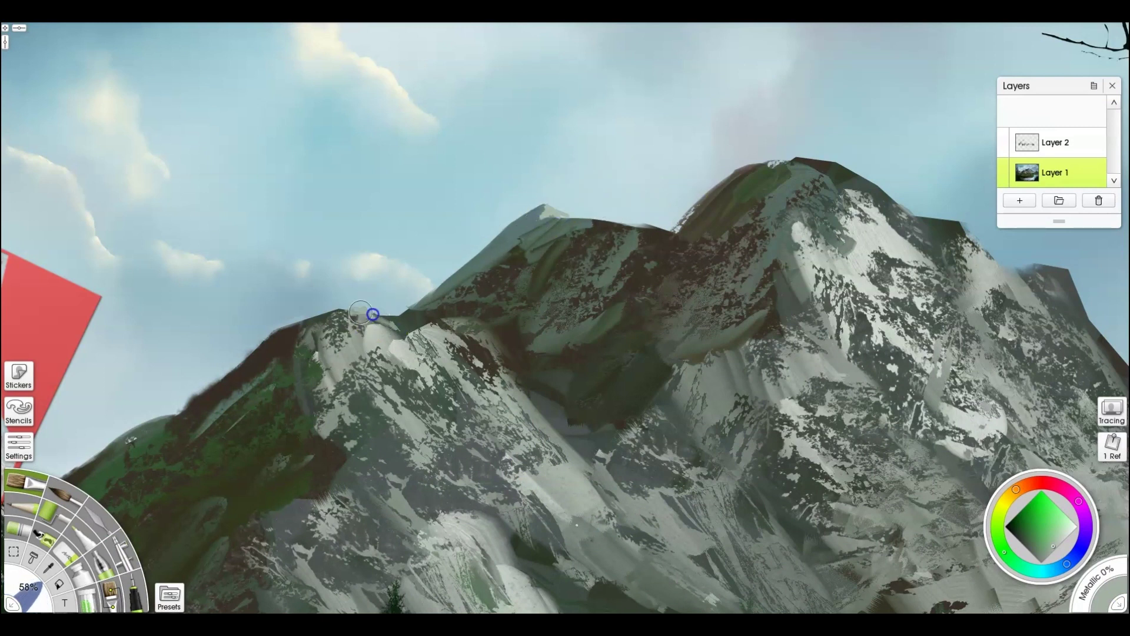
{"action": "left_click_drag", "start_coordinate": [794, 187], "coordinate": [571, 255]}
{"action": "left_click", "coordinate": [471, 300], "text": "alt"}
{"action": "left_click_drag", "start_coordinate": [459, 286], "coordinate": [437, 301]}
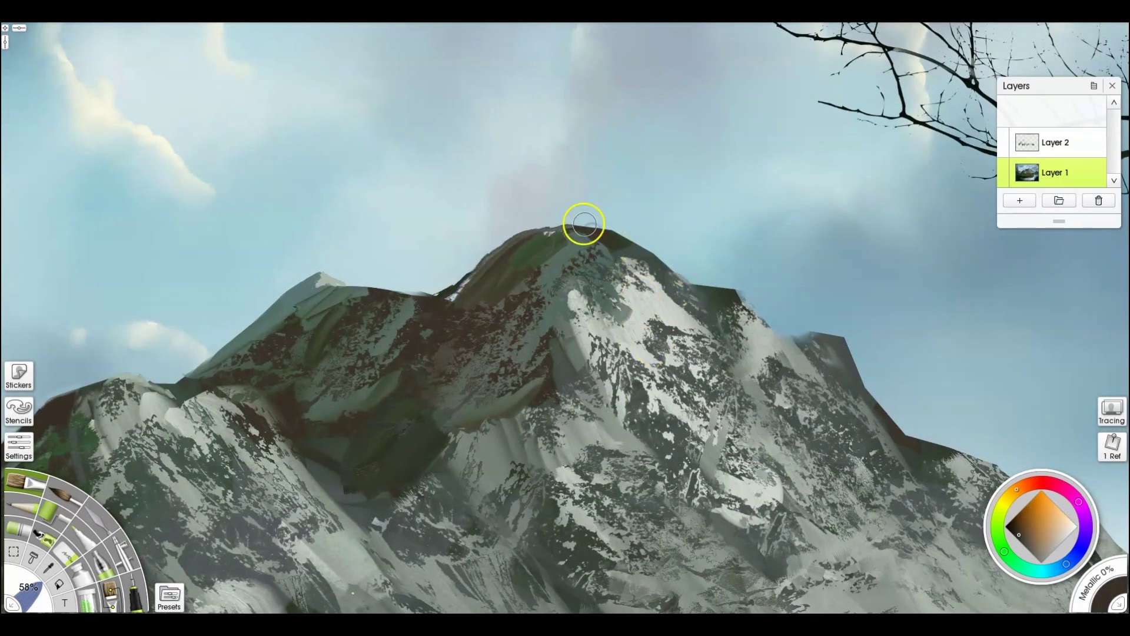
- Sample a pale snow color from the slope and paint a snowcap on the main summit
{"action": "left_click", "coordinate": [644, 303], "text": "alt"}
{"action": "mouse_move", "coordinate": [589, 229]}
{"action": "left_mouse_down"}
{"action": "mouse_move", "coordinate": [619, 249]}
{"action": "mouse_move", "coordinate": [572, 235]}
{"action": "left_mouse_up"}
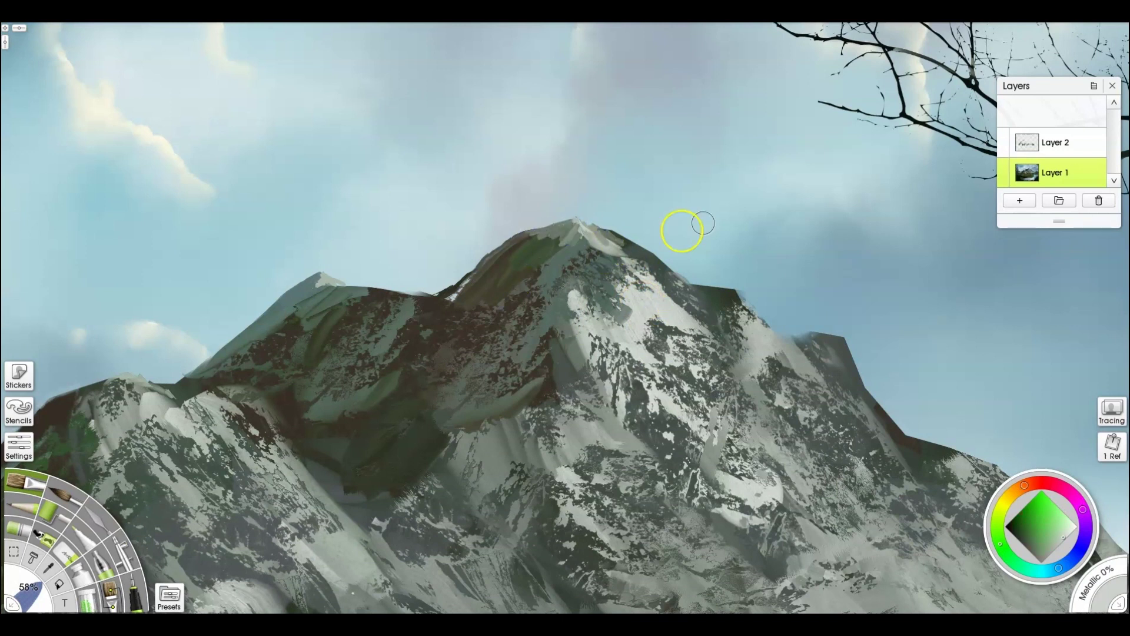
{"action": "left_click_drag", "start_coordinate": [511, 351], "coordinate": [510, 360]}
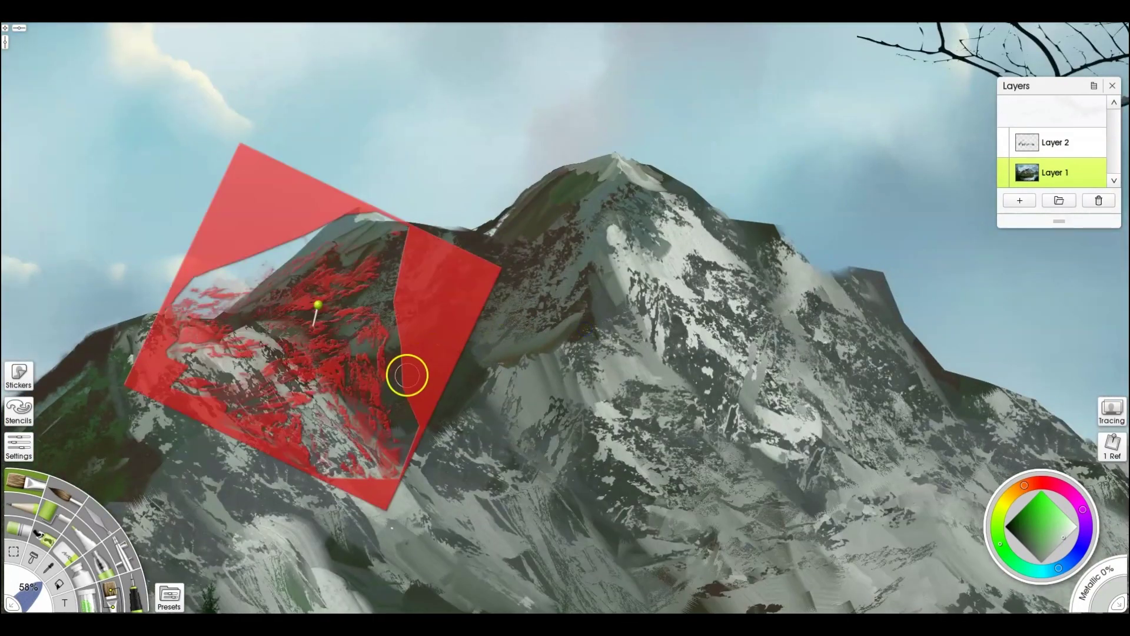
- Rotate the mountain stencil over the main summit, paint snow texture through it, and move it onto the right slope
{"action": "left_click_drag", "start_coordinate": [386, 427], "coordinate": [747, 222]}
{"action": "left_click", "coordinate": [624, 153]}
{"action": "left_click_drag", "start_coordinate": [653, 124], "coordinate": [936, 253]}
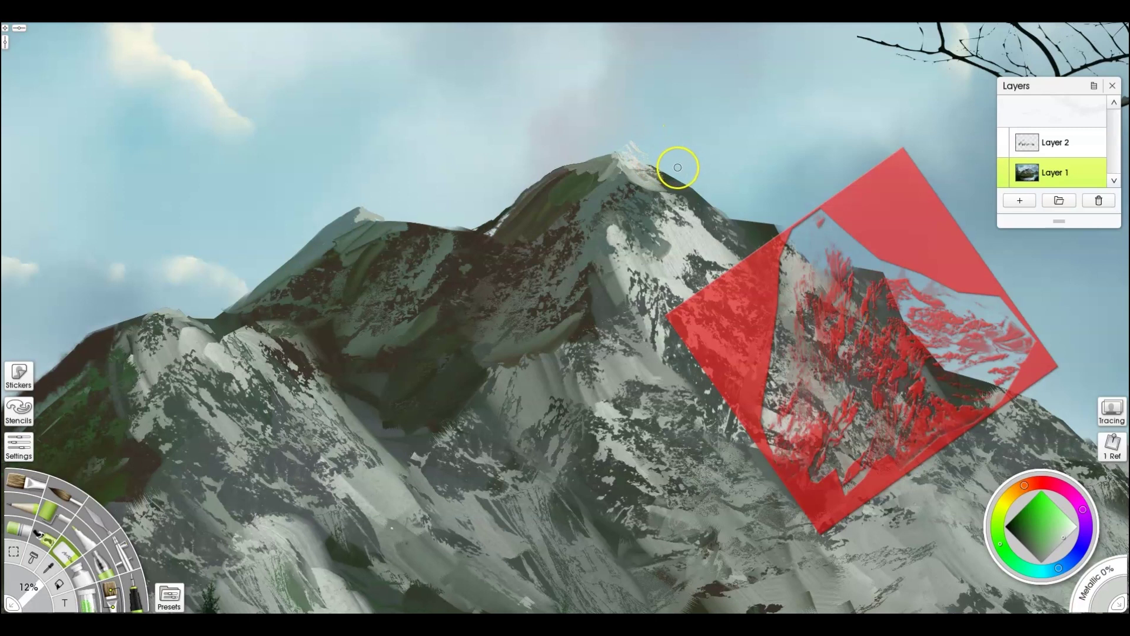
- Sample the sky blue and cover the stray snow flecks above the main summit, finishing with the airbrush at 8%
{"action": "key", "text": "b"}
{"action": "left_click", "coordinate": [647, 157], "text": "alt"}
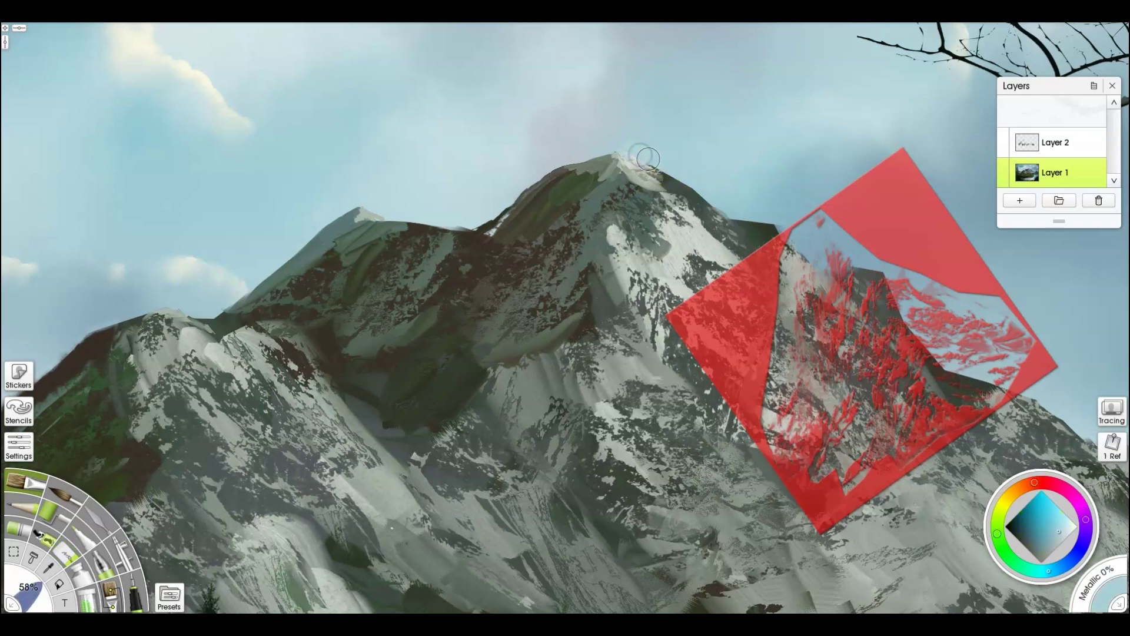
{"action": "left_click", "coordinate": [612, 128], "text": "alt"}
{"action": "key", "text": "a"}
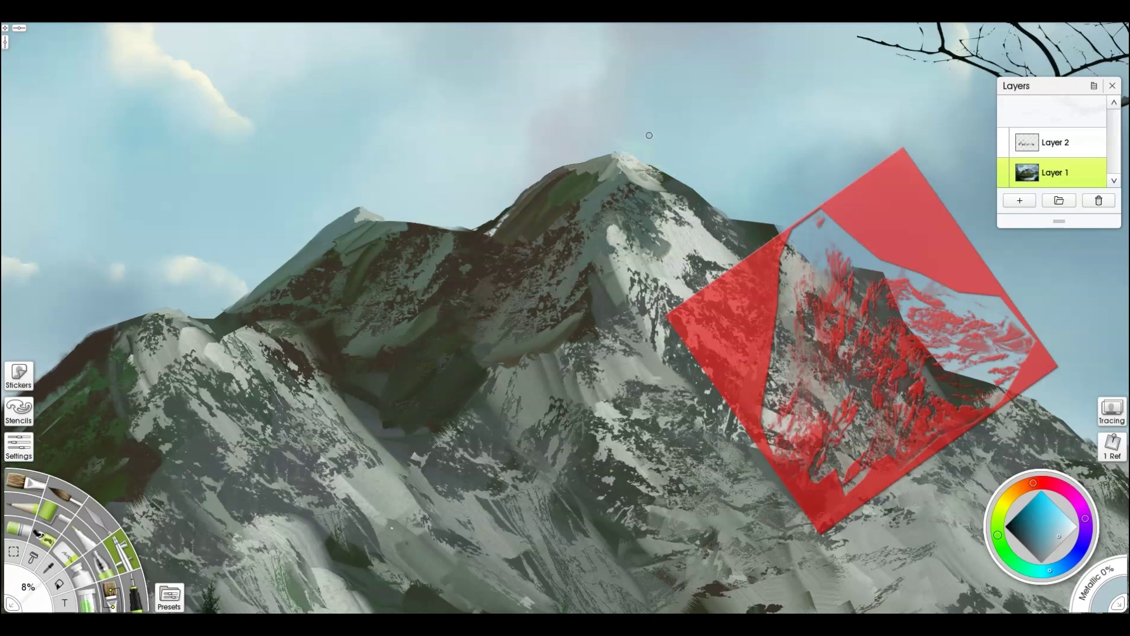
- Switch to Layer 2, place the stencil over the main peak's right shoulder and paint sampled grey-green rock texture through it
{"action": "left_click_drag", "start_coordinate": [738, 284], "coordinate": [458, 356]}
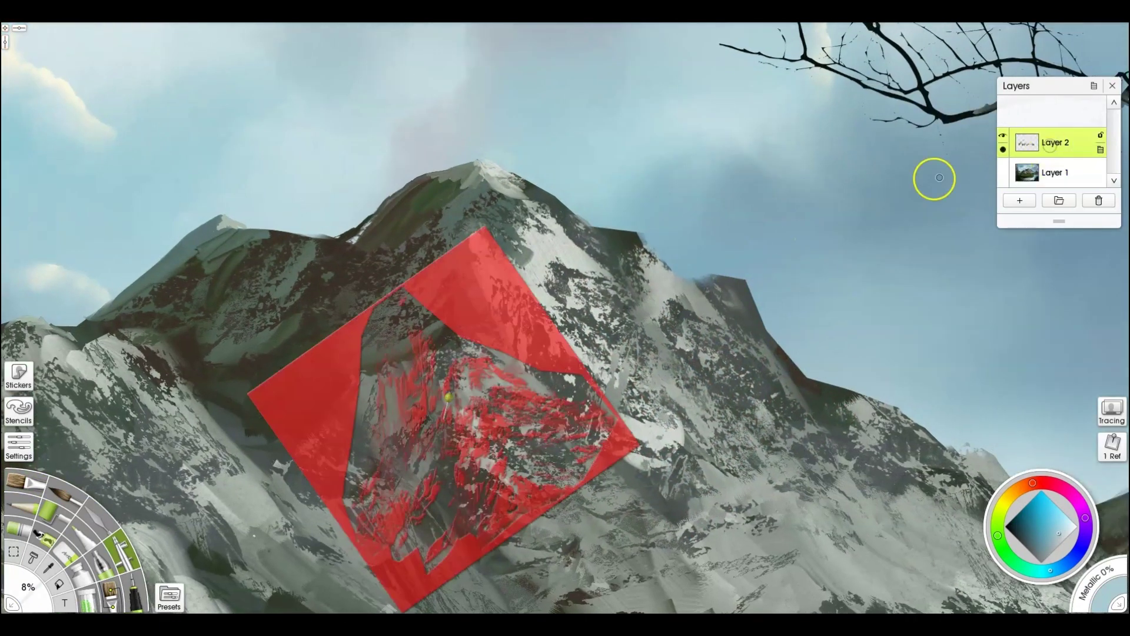
{"action": "left_click_drag", "start_coordinate": [549, 337], "coordinate": [689, 200]}
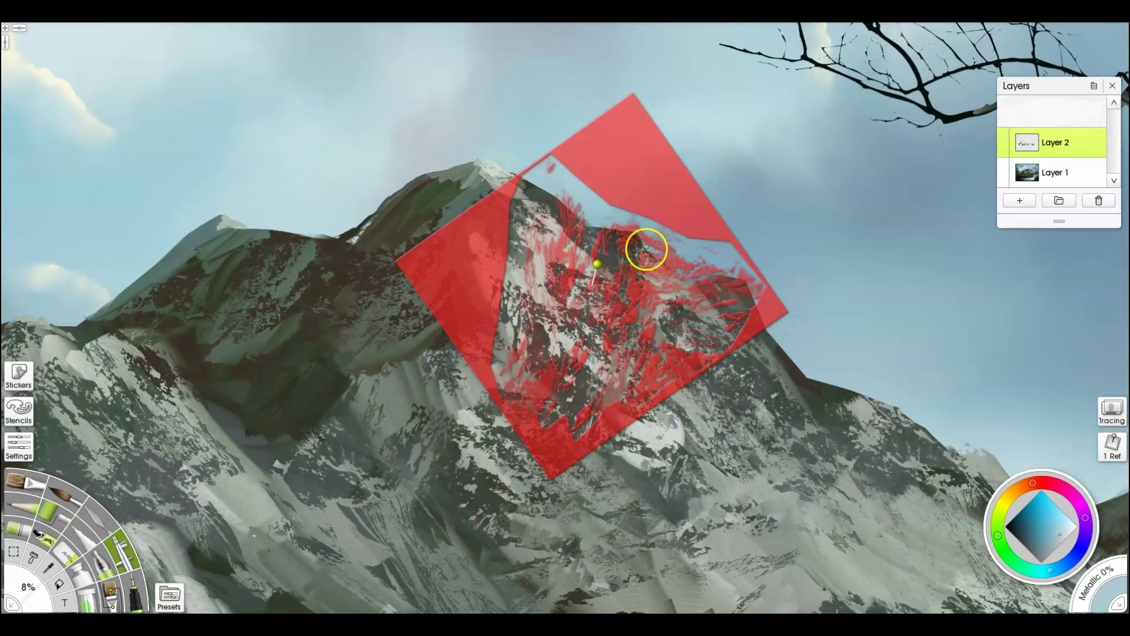
{"action": "left_click", "coordinate": [756, 490], "text": "alt"}
{"action": "key", "text": "b"}
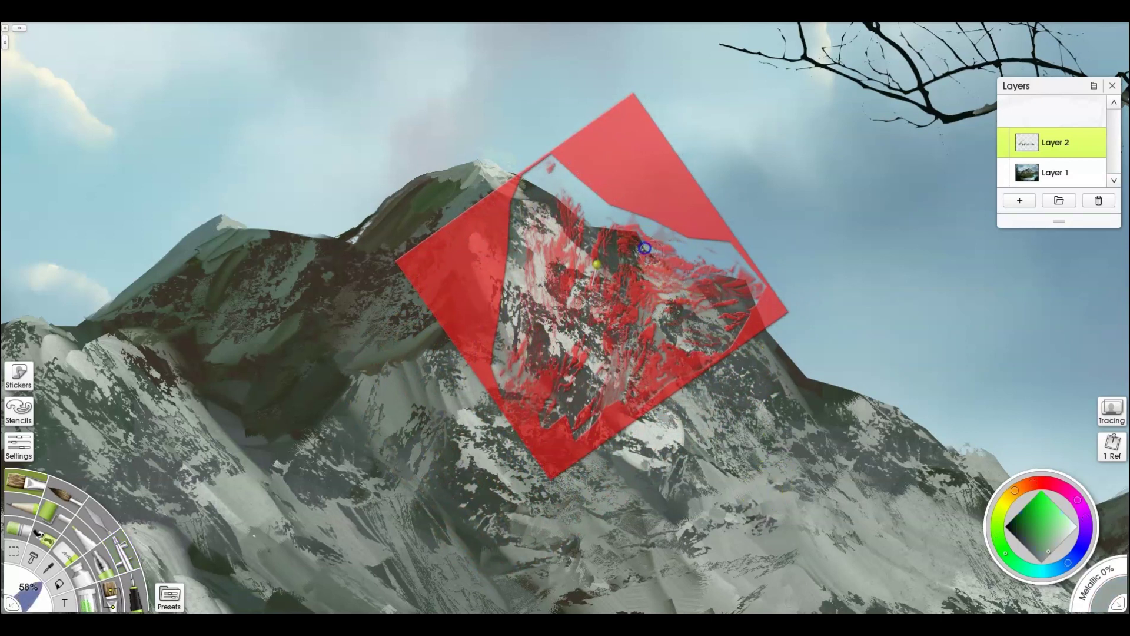
- Shift the stencil over the small right outcrop, paint it with a sampled dark grey, then slide the stencil downslope and refine the outcrop's edge
{"action": "left_click_drag", "start_coordinate": [641, 233], "coordinate": [738, 293]}
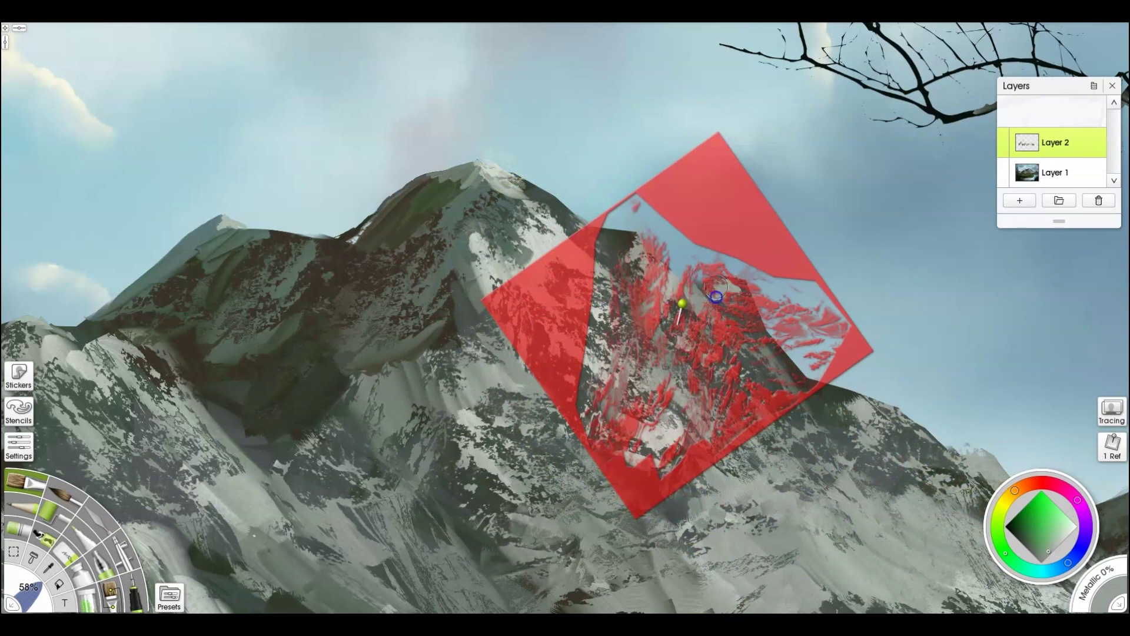
{"action": "left_click", "coordinate": [715, 287], "text": "alt"}
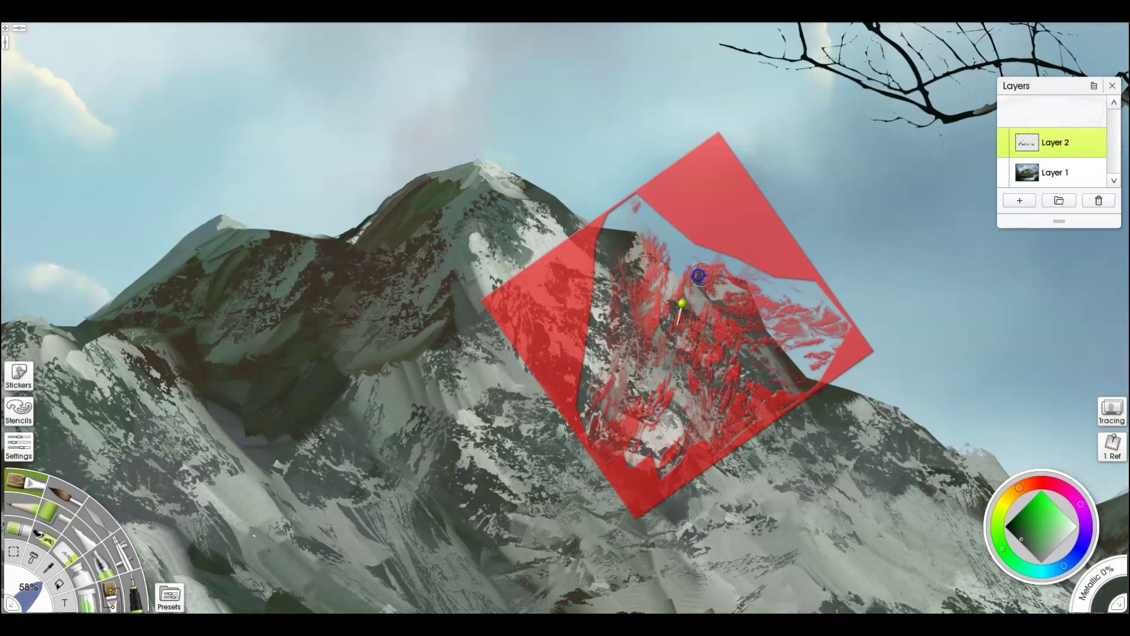
{"action": "left_click_drag", "start_coordinate": [741, 220], "coordinate": [925, 356]}
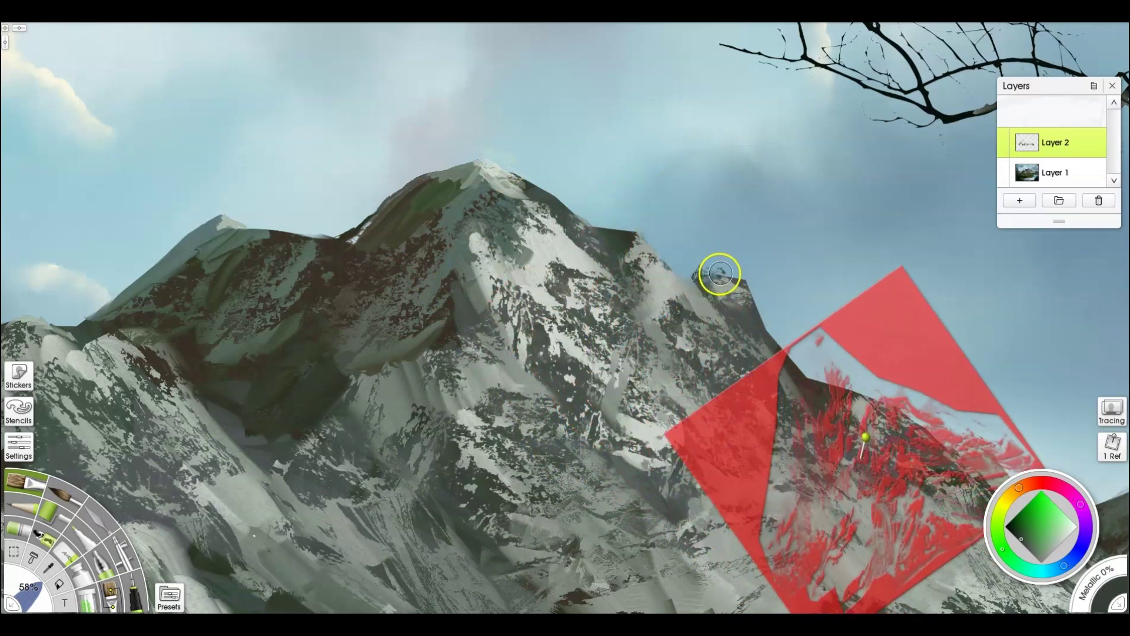
{"action": "left_click", "coordinate": [703, 271], "text": "alt"}
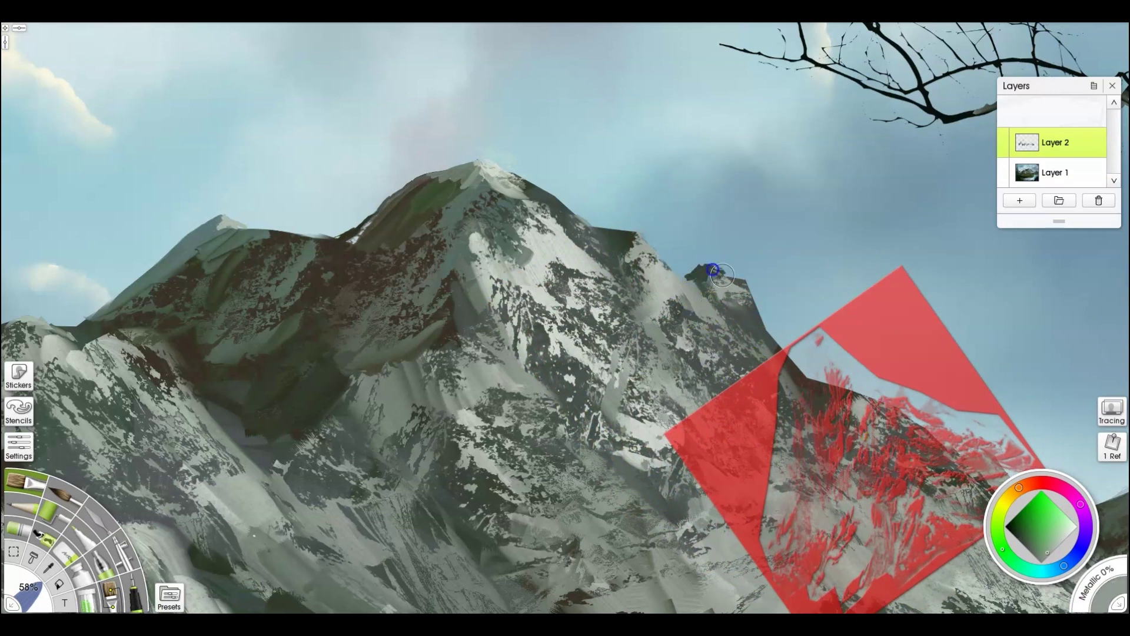
- Sample nearby rock and ridge colours and extend the low dark ridge across the saddle between the main mountain and the right peak
{"action": "left_click", "coordinate": [684, 275], "text": "alt"}
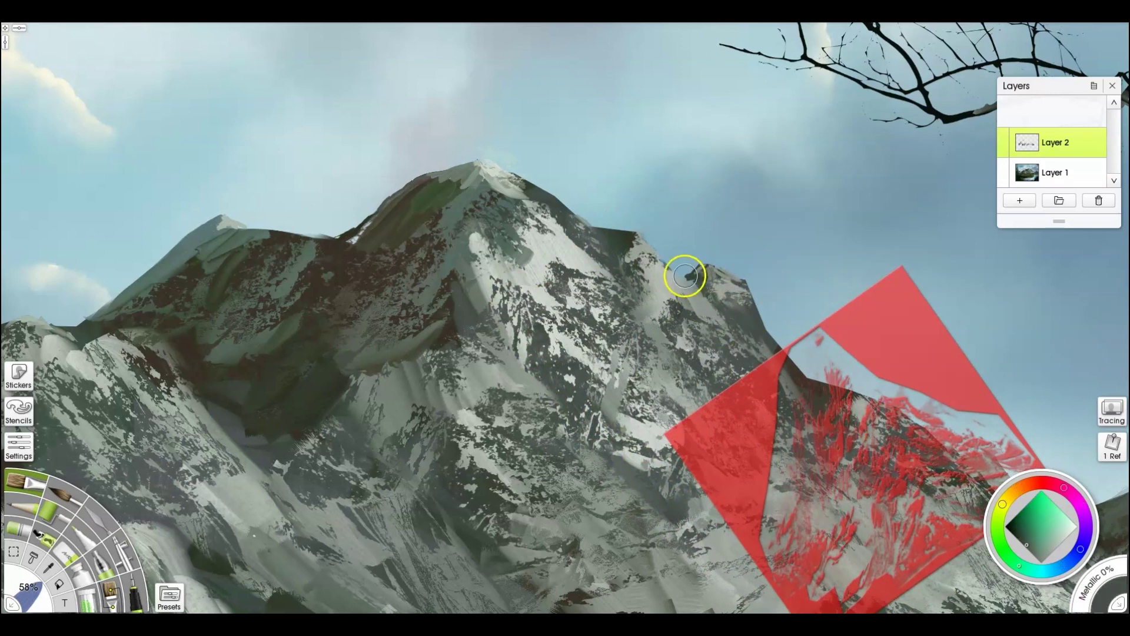
{"action": "left_click_drag", "start_coordinate": [803, 375], "coordinate": [520, 234]}
{"action": "left_click_drag", "start_coordinate": [936, 313], "coordinate": [626, 198]}
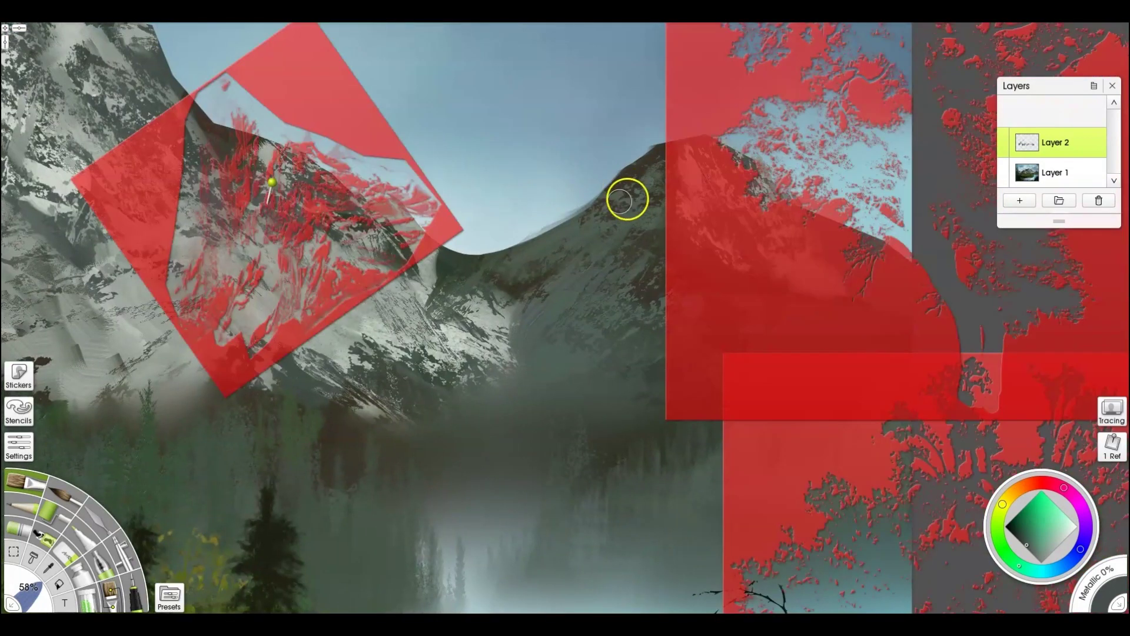
{"action": "left_click", "coordinate": [513, 237], "text": "alt"}
{"action": "left_click", "coordinate": [547, 242], "text": "alt"}
{"action": "left_click_drag", "start_coordinate": [535, 225], "coordinate": [500, 245]}
{"action": "left_click", "coordinate": [588, 237], "text": "alt"}
{"action": "mouse_move", "coordinate": [559, 222]}
{"action": "left_mouse_down"}
{"action": "mouse_move", "coordinate": [451, 259]}
{"action": "mouse_move", "coordinate": [516, 250]}
{"action": "mouse_move", "coordinate": [535, 231]}
{"action": "left_mouse_up"}
{"action": "left_click", "coordinate": [476, 259], "text": "alt"}
- Position and turn the mountain stencil over the saddle ridge and paint rock texture through it with sampled dark greys and greens
{"action": "mouse_move", "coordinate": [449, 235]}
{"action": "left_mouse_down"}
{"action": "mouse_move", "coordinate": [587, 253]}
{"action": "mouse_move", "coordinate": [686, 304]}
{"action": "left_mouse_up"}
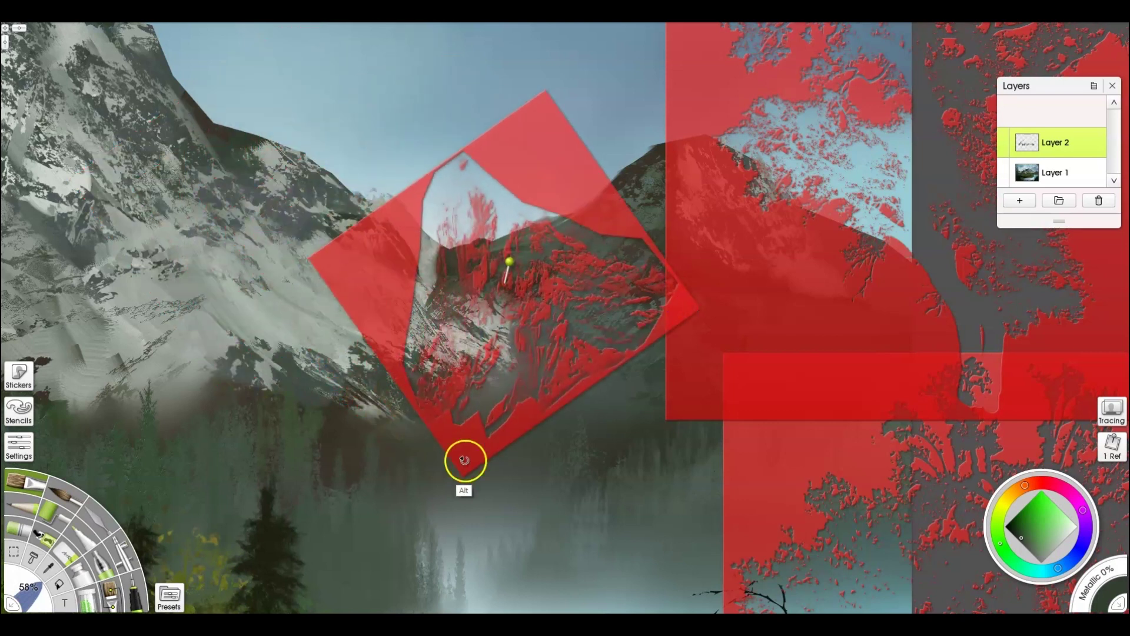
{"action": "left_click_drag", "start_coordinate": [469, 457], "coordinate": [570, 375]}
{"action": "mouse_move", "coordinate": [611, 298]}
{"action": "left_mouse_down"}
{"action": "mouse_move", "coordinate": [575, 334]}
{"action": "mouse_move", "coordinate": [321, 298]}
{"action": "left_mouse_up"}
{"action": "mouse_move", "coordinate": [441, 250]}
{"action": "left_mouse_down"}
{"action": "mouse_move", "coordinate": [528, 239]}
{"action": "mouse_move", "coordinate": [572, 218]}
{"action": "left_mouse_up"}
{"action": "left_click", "coordinate": [595, 237], "text": "alt"}
{"action": "mouse_move", "coordinate": [317, 402]}
{"action": "left_mouse_down"}
{"action": "mouse_move", "coordinate": [535, 318]}
{"action": "mouse_move", "coordinate": [586, 344]}
{"action": "left_mouse_up"}
{"action": "left_click_drag", "start_coordinate": [566, 390], "coordinate": [606, 282]}
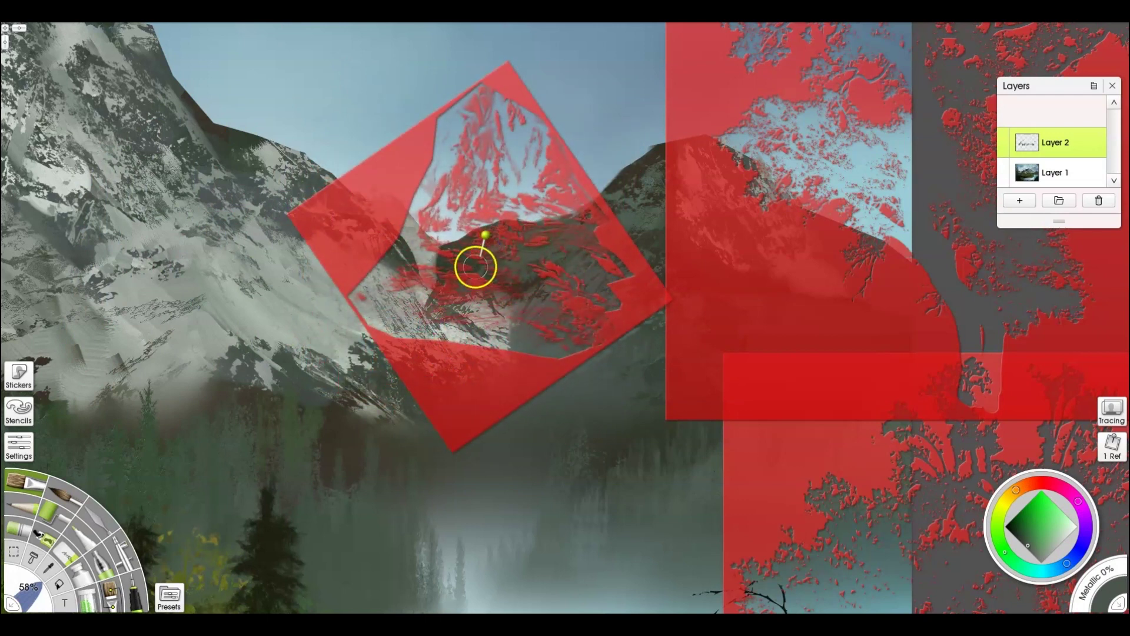
{"action": "left_click", "coordinate": [431, 263], "text": "alt"}
- Move the stencil aside and paint a small rocky outcrop low on the main mountain's right ridge with sampled dark and light greys
{"action": "left_click_drag", "start_coordinate": [593, 288], "coordinate": [334, 391]}
{"action": "left_click", "coordinate": [380, 220], "text": "alt"}
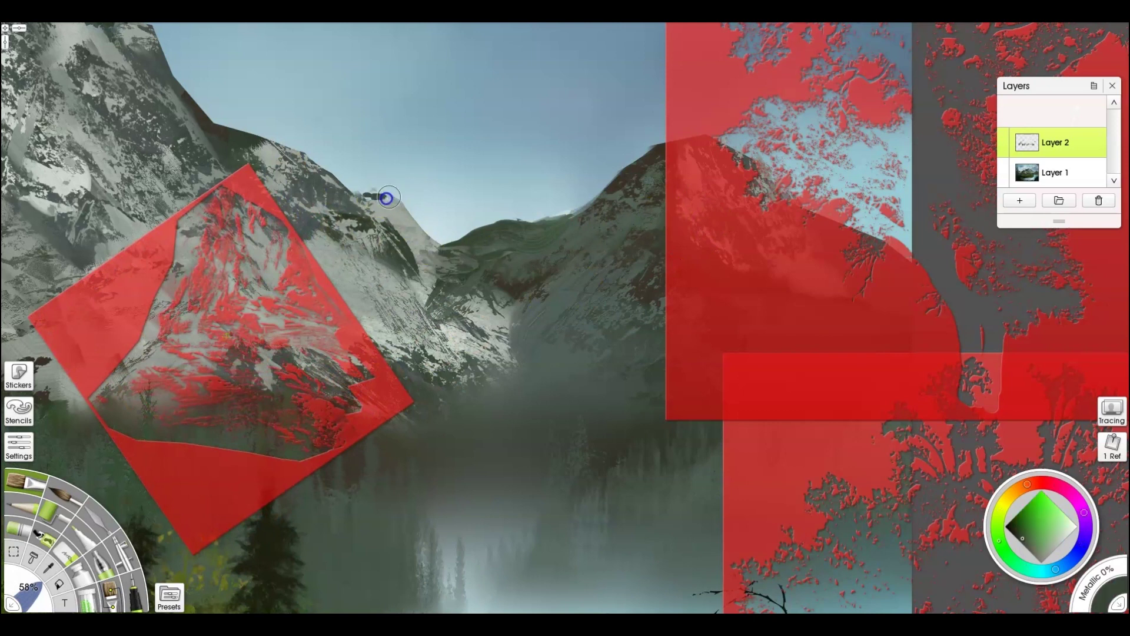
{"action": "left_click", "coordinate": [394, 202], "text": "alt"}
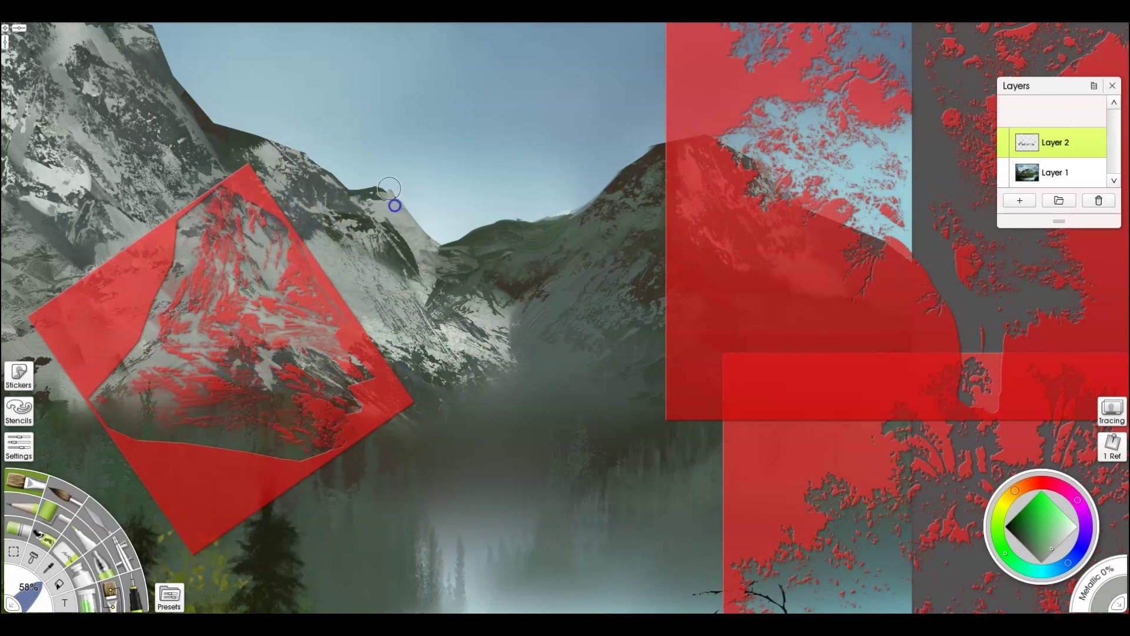
- Lay the mountain stencil over the right peak and paint snow and rock texture through it with a sampled light grey
{"action": "left_click_drag", "start_coordinate": [554, 261], "coordinate": [336, 284]}
{"action": "left_click_drag", "start_coordinate": [613, 297], "coordinate": [957, 290]}
{"action": "mouse_move", "coordinate": [166, 417]}
{"action": "left_mouse_down"}
{"action": "mouse_move", "coordinate": [716, 332]}
{"action": "mouse_move", "coordinate": [518, 387]}
{"action": "mouse_move", "coordinate": [546, 393]}
{"action": "left_mouse_up"}
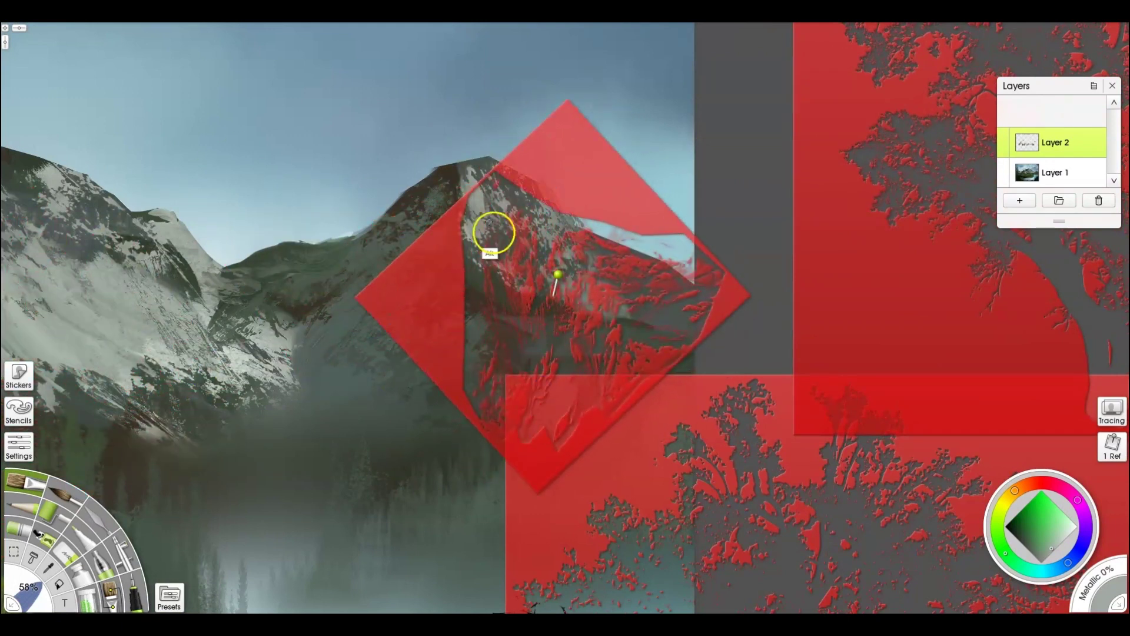
{"action": "left_click", "coordinate": [190, 266], "text": "alt"}
{"action": "mouse_move", "coordinate": [589, 262]}
{"action": "left_mouse_down"}
{"action": "mouse_move", "coordinate": [569, 238]}
{"action": "mouse_move", "coordinate": [633, 281]}
{"action": "mouse_move", "coordinate": [606, 270]}
{"action": "left_mouse_up"}
{"action": "mouse_move", "coordinate": [599, 396]}
{"action": "left_mouse_down"}
{"action": "mouse_move", "coordinate": [433, 425]}
{"action": "mouse_move", "coordinate": [496, 397]}
{"action": "left_mouse_up"}
{"action": "mouse_move", "coordinate": [516, 296]}
{"action": "left_mouse_down"}
{"action": "mouse_move", "coordinate": [502, 298]}
{"action": "mouse_move", "coordinate": [562, 301]}
{"action": "left_mouse_up"}
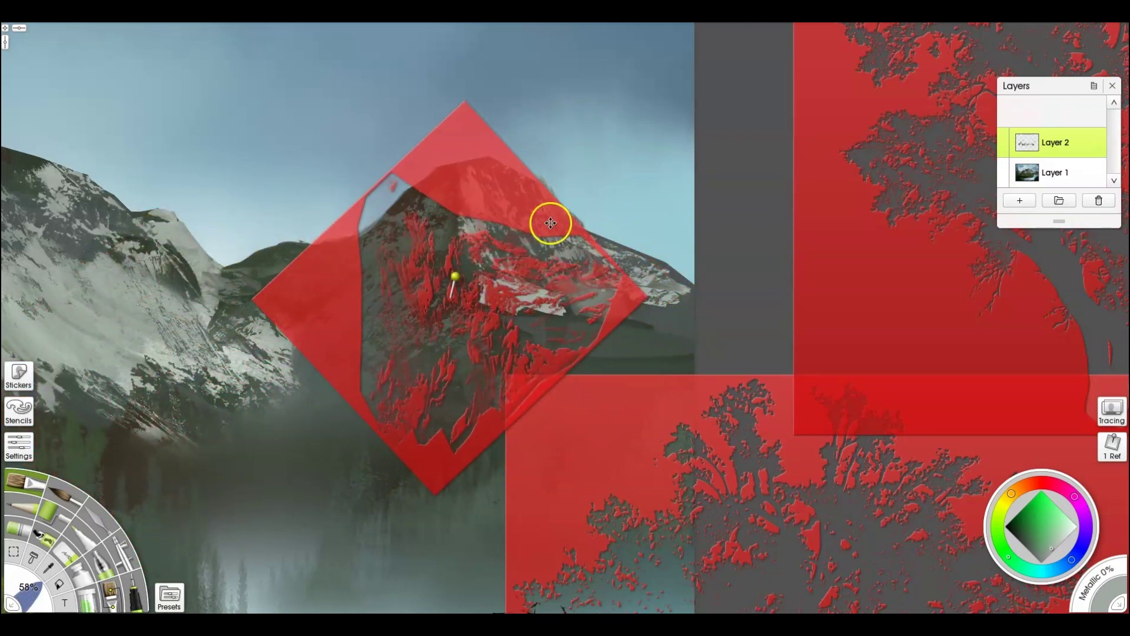
- Reposition the stencil on the right peak's lower slopes and paint muted rock texture with a sampled grey-green
{"action": "left_click_drag", "start_coordinate": [550, 223], "coordinate": [269, 334]}
{"action": "left_click_drag", "start_coordinate": [622, 433], "coordinate": [815, 519]}
{"action": "left_click_drag", "start_coordinate": [315, 415], "coordinate": [709, 341]}
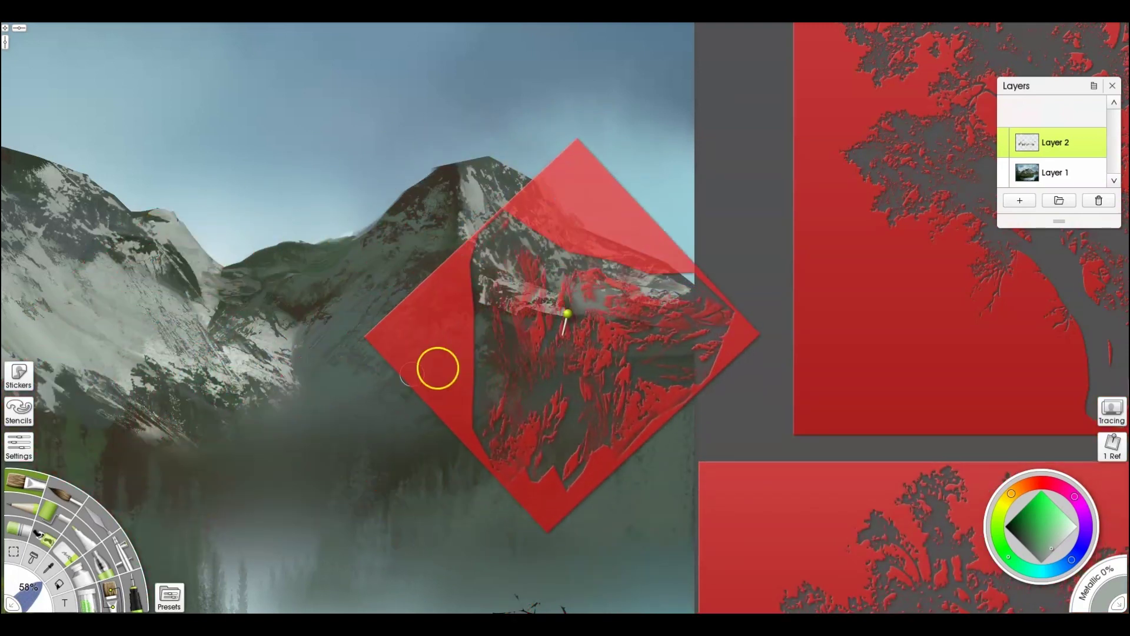
{"action": "left_click", "coordinate": [330, 334], "text": "alt"}
{"action": "mouse_move", "coordinate": [553, 347]}
{"action": "left_mouse_down"}
{"action": "mouse_move", "coordinate": [581, 361]}
{"action": "mouse_move", "coordinate": [632, 366]}
{"action": "mouse_move", "coordinate": [667, 342]}
{"action": "left_mouse_up"}
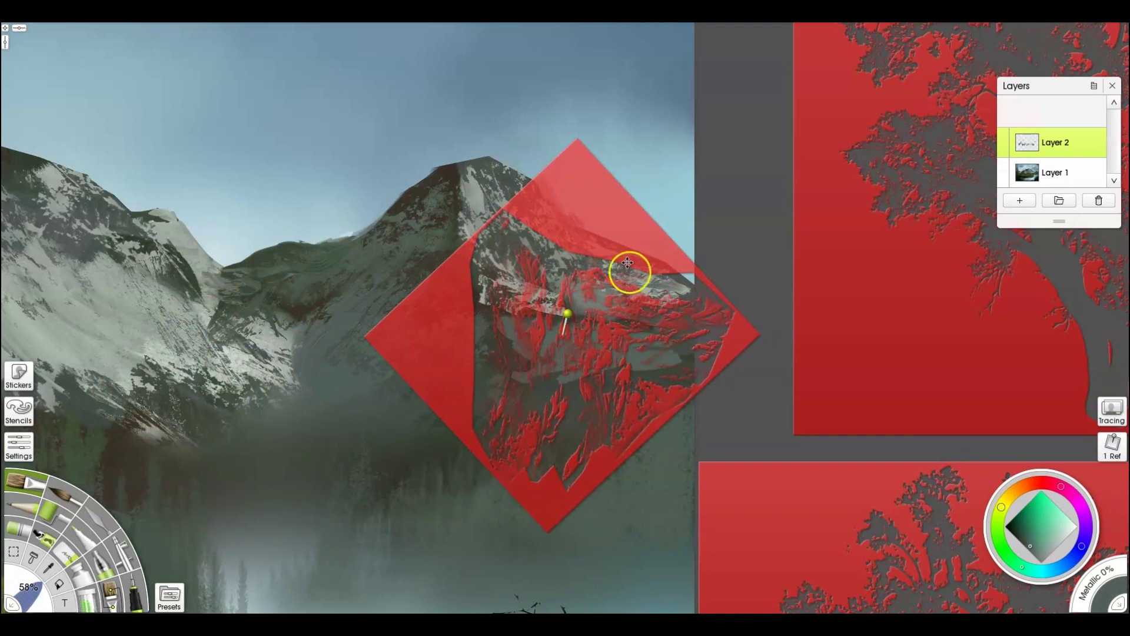
{"action": "left_click_drag", "start_coordinate": [627, 262], "coordinate": [166, 371]}
{"action": "left_click_drag", "start_coordinate": [250, 433], "coordinate": [622, 339]}
{"action": "left_click_drag", "start_coordinate": [536, 318], "coordinate": [529, 313]}
{"action": "left_click_drag", "start_coordinate": [580, 348], "coordinate": [537, 416]}
{"action": "left_click_drag", "start_coordinate": [411, 343], "coordinate": [521, 380]}
- Place the mountain stencil over the left peak, paint darker rock through it, and soften the peak's base with a 12% brush
{"action": "mouse_move", "coordinate": [521, 380]}
{"action": "left_mouse_down"}
{"action": "mouse_move", "coordinate": [606, 404]}
{"action": "mouse_move", "coordinate": [671, 384]}
{"action": "mouse_move", "coordinate": [300, 345]}
{"action": "mouse_move", "coordinate": [264, 376]}
{"action": "left_mouse_up"}
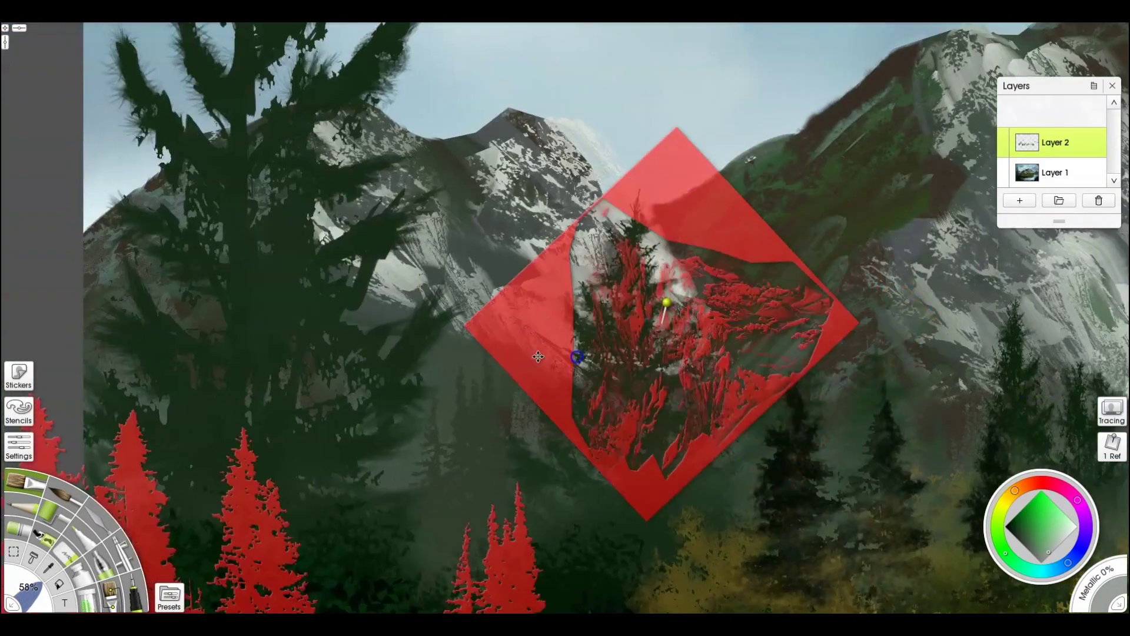
{"action": "left_click_drag", "start_coordinate": [581, 353], "coordinate": [355, 356]}
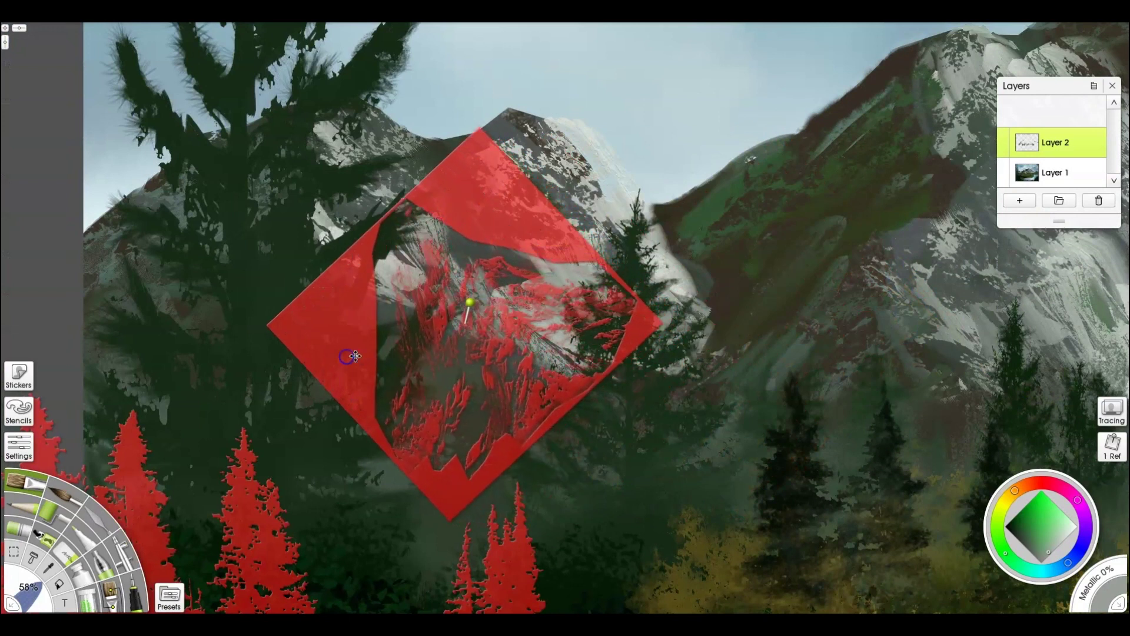
{"action": "left_click", "coordinate": [736, 303], "text": "alt"}
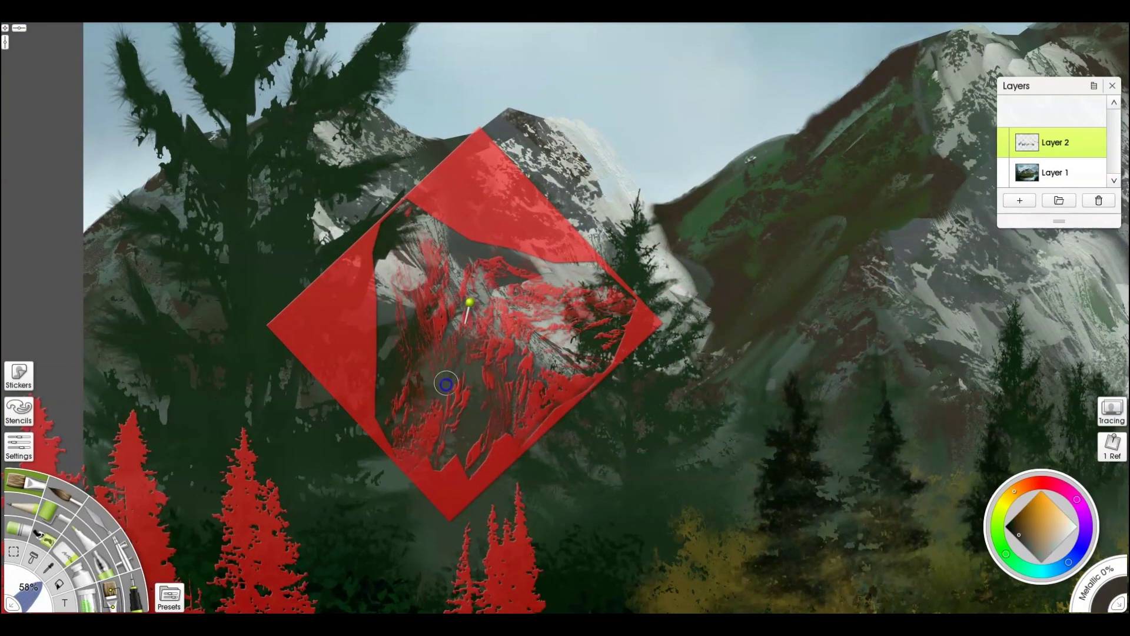
{"action": "left_click", "coordinate": [921, 312], "text": "alt"}
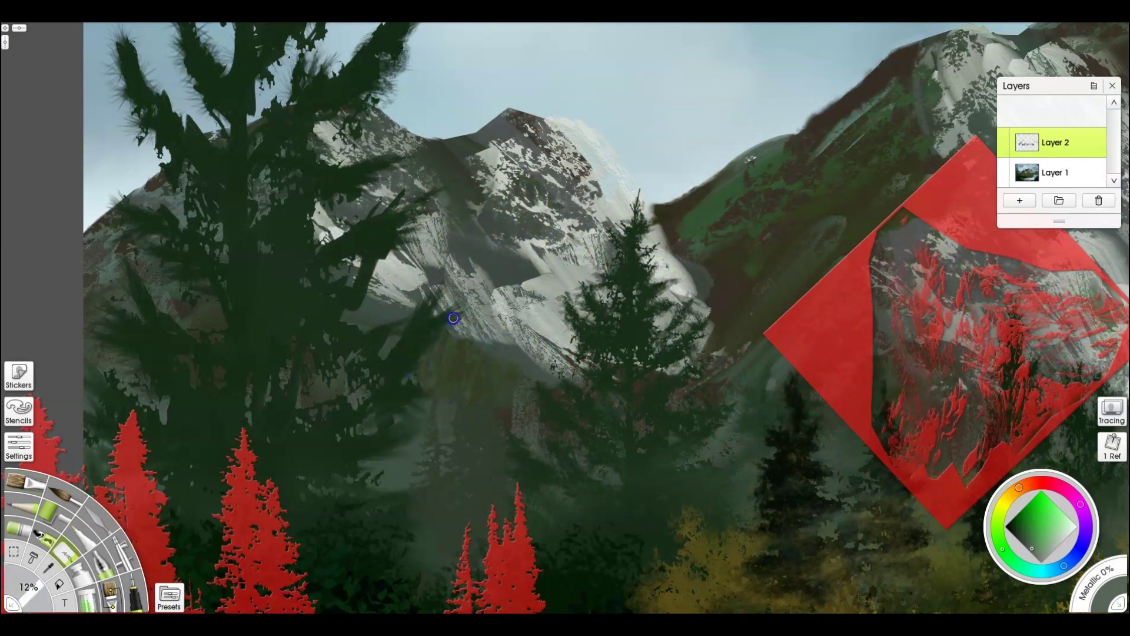
- Set the stencil over the dark green-brown slope beside the left peak and work in rock texture with a sampled dark grey
{"action": "left_click_drag", "start_coordinate": [830, 315], "coordinate": [656, 248]}
{"action": "left_click_drag", "start_coordinate": [814, 277], "coordinate": [829, 299]}
{"action": "left_click_drag", "start_coordinate": [840, 253], "coordinate": [812, 235]}
{"action": "left_click", "coordinate": [454, 172], "text": "alt"}
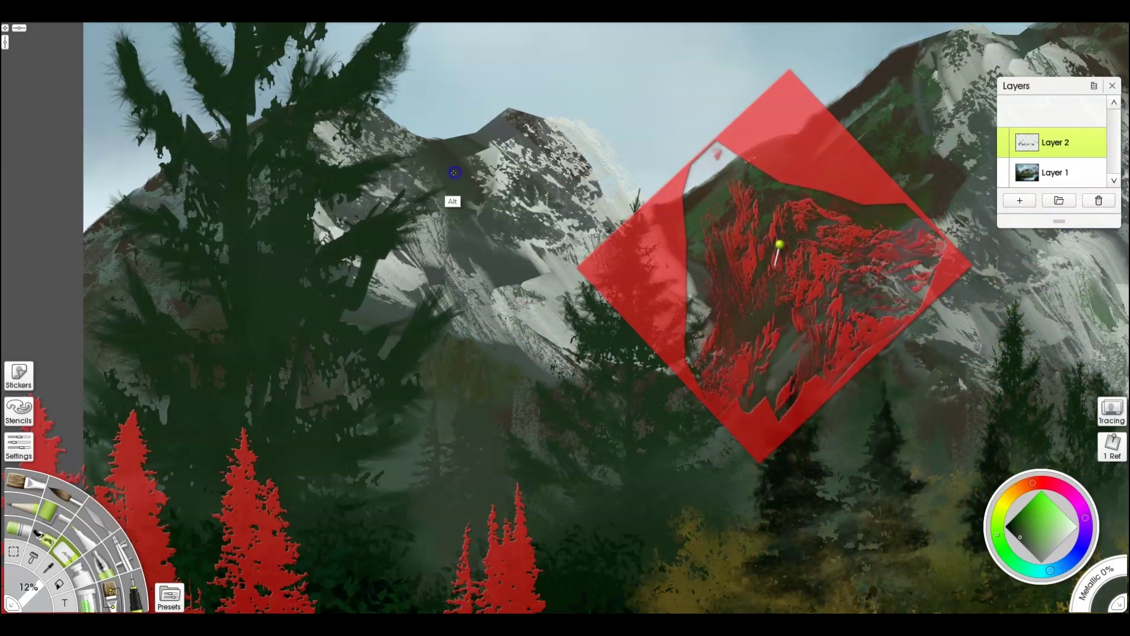
- Shift and rotate the stencil along the green-brown slope and paint rock texture up to its skyline ridge at 58%
{"action": "left_click_drag", "start_coordinate": [855, 206], "coordinate": [827, 183]}
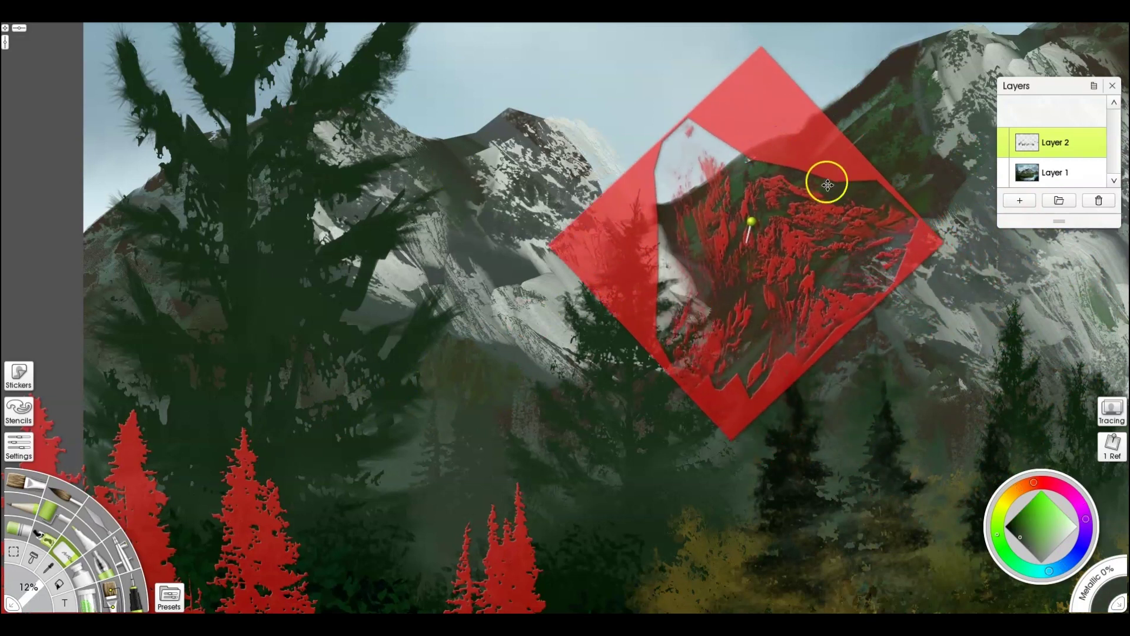
{"action": "left_click_drag", "start_coordinate": [911, 241], "coordinate": [656, 359]}
{"action": "left_click_drag", "start_coordinate": [767, 247], "coordinate": [895, 237]}
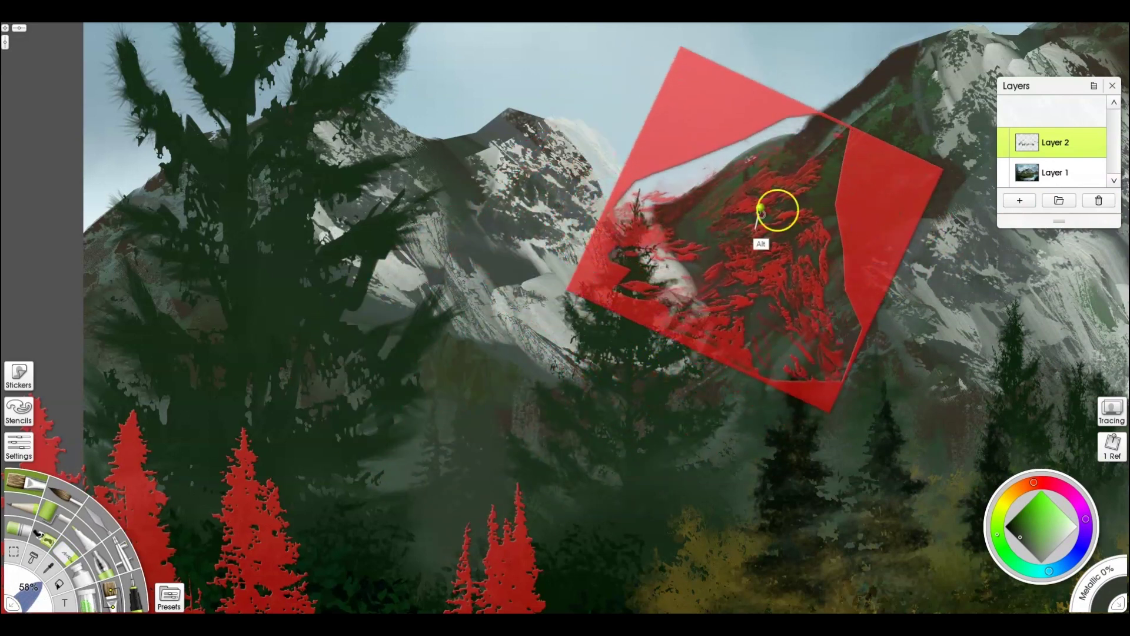
{"action": "left_click_drag", "start_coordinate": [875, 176], "coordinate": [418, 350]}
{"action": "left_click_drag", "start_coordinate": [797, 149], "coordinate": [836, 106]}
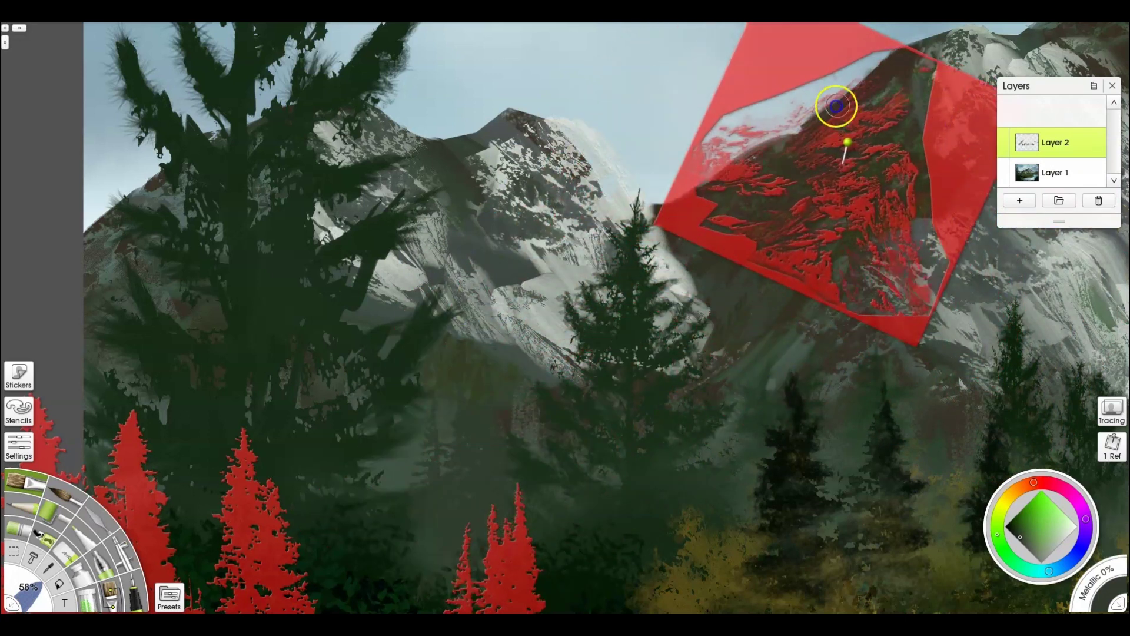
- Move the stencil onto the left peak, flip it horizontally, angle it to the ridge and paint a dark rocky right edge
{"action": "left_click_drag", "start_coordinate": [707, 183], "coordinate": [522, 69]}
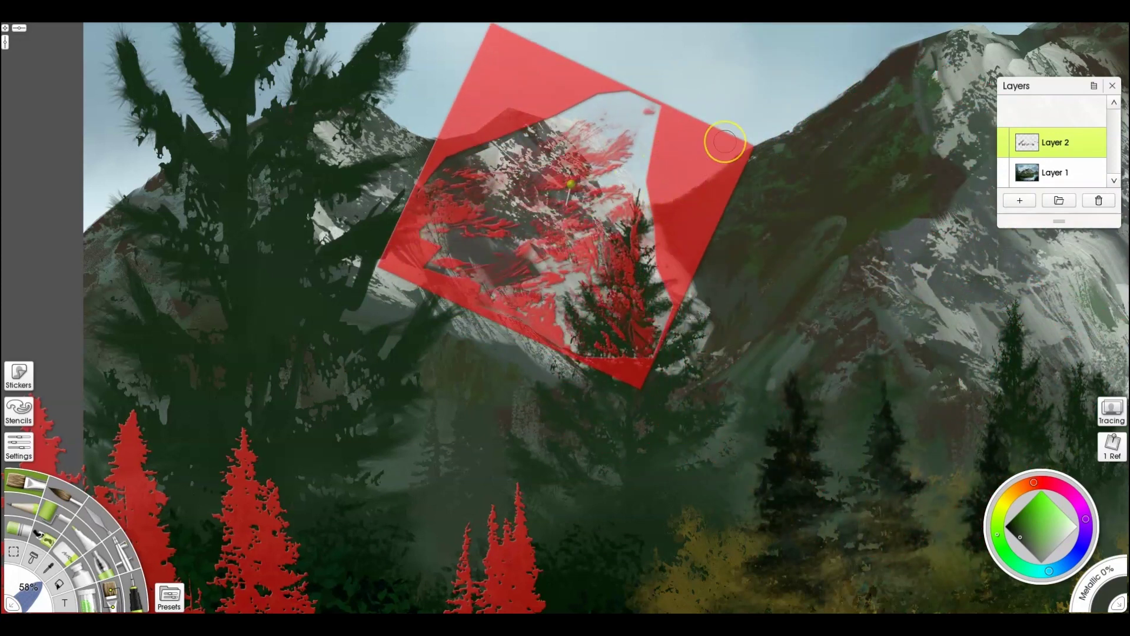
{"action": "right_click", "coordinate": [694, 165]}
{"action": "left_click", "coordinate": [727, 217]}
{"action": "left_click_drag", "start_coordinate": [638, 113], "coordinate": [662, 149]}
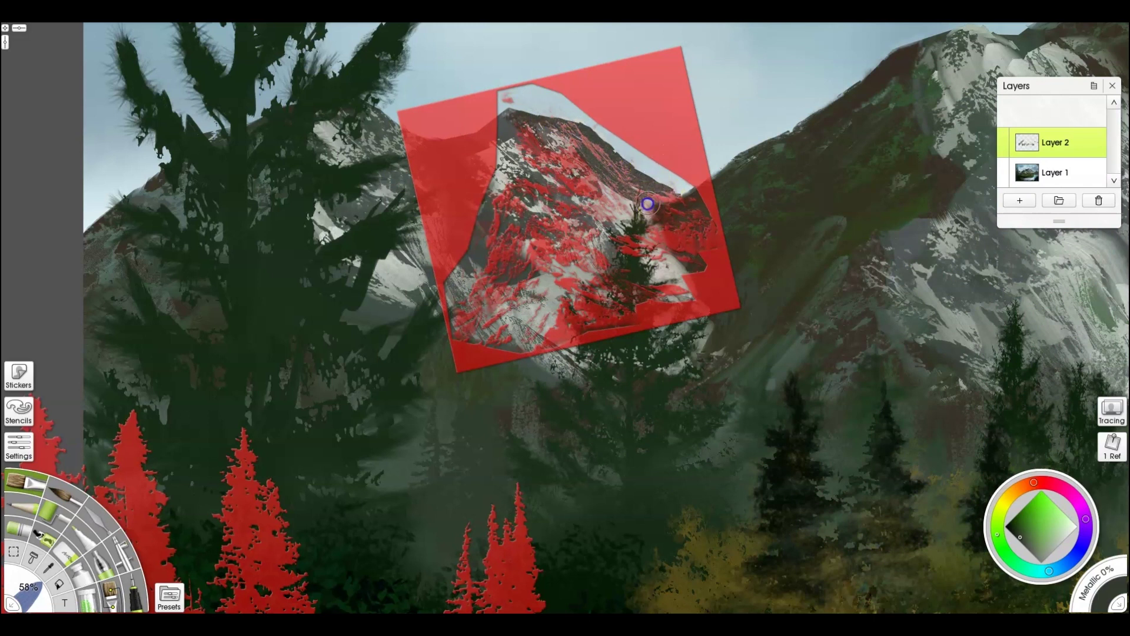
{"action": "left_click_drag", "start_coordinate": [652, 125], "coordinate": [952, 223]}
- Add more rock and snow texture to the left peak through the stencil with sampled colours, then slide the stencil off it
{"action": "left_click_drag", "start_coordinate": [747, 231], "coordinate": [936, 283]}
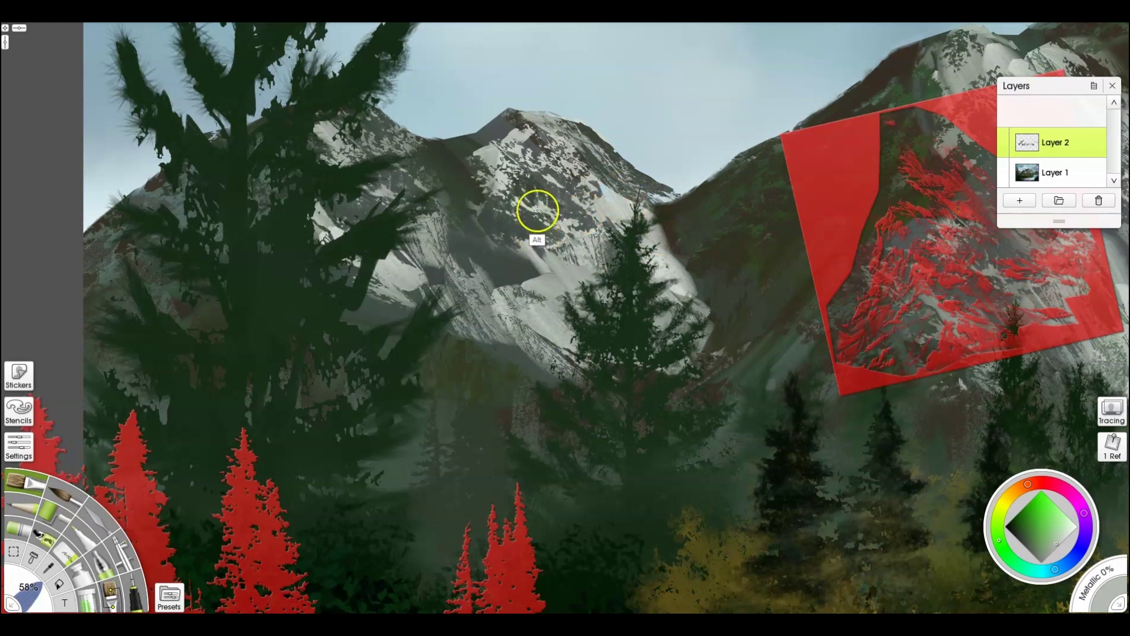
{"action": "left_click", "coordinate": [432, 172], "text": "alt"}
{"action": "key", "text": "n"}
{"action": "key", "text": "n"}
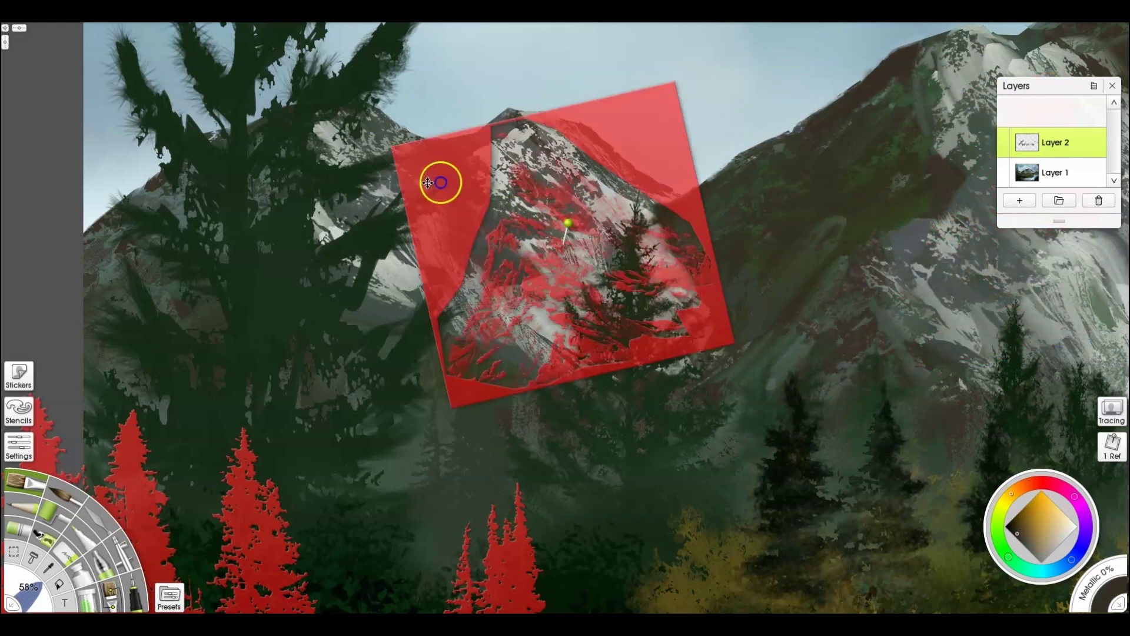
{"action": "left_click_drag", "start_coordinate": [502, 275], "coordinate": [903, 312]}
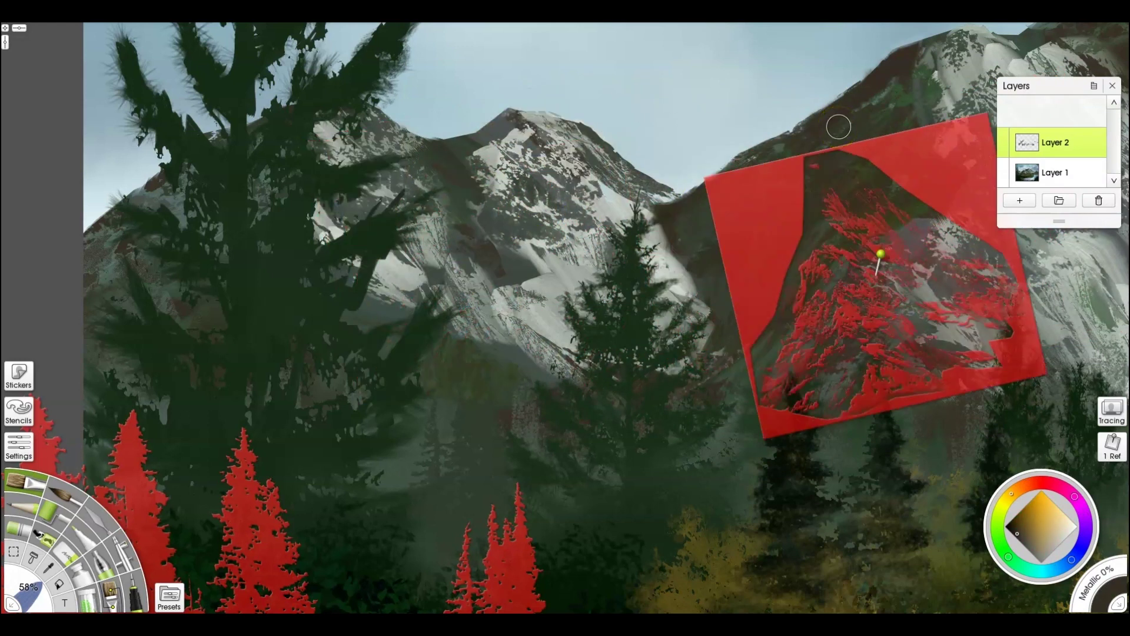
- Remove the mountain stencil and the pine tree stencil from the canvas
{"action": "right_click", "coordinate": [777, 204]}
{"action": "left_click", "coordinate": [824, 358]}
{"action": "scroll", "coordinate": [655, 234], "scroll_direction": "down", "scroll_amount": 2}
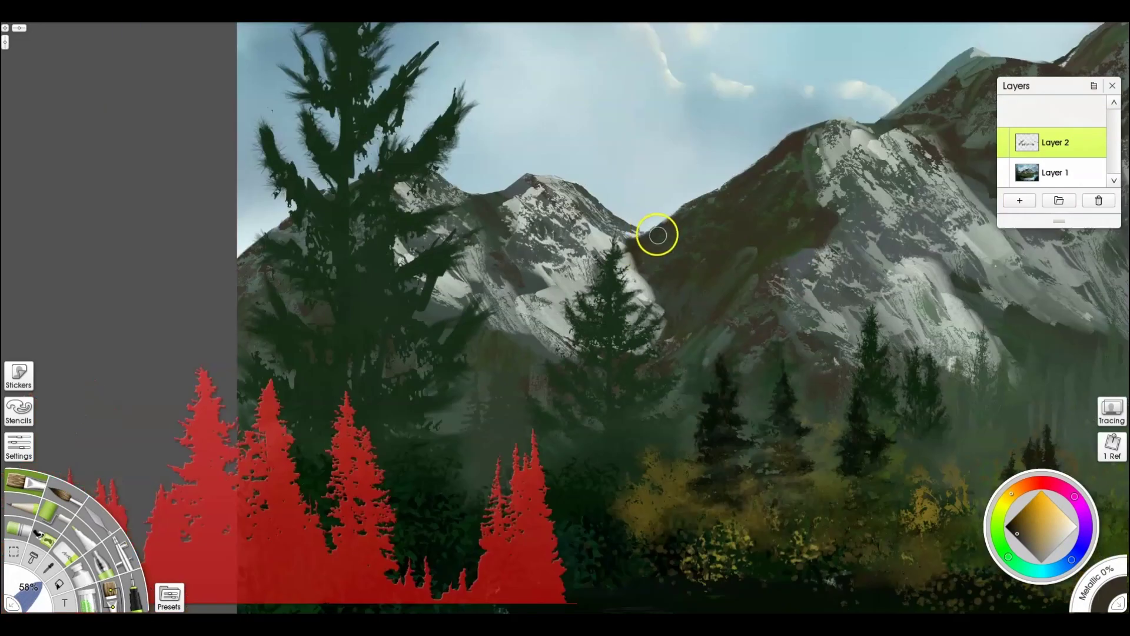
{"action": "left_click_drag", "start_coordinate": [656, 234], "coordinate": [482, 260]}
{"action": "scroll", "coordinate": [543, 267], "scroll_direction": "down", "scroll_amount": 1}
{"action": "left_click_drag", "start_coordinate": [165, 435], "coordinate": [638, 391]}
{"action": "scroll", "coordinate": [674, 289], "scroll_direction": "down", "scroll_amount": 3}
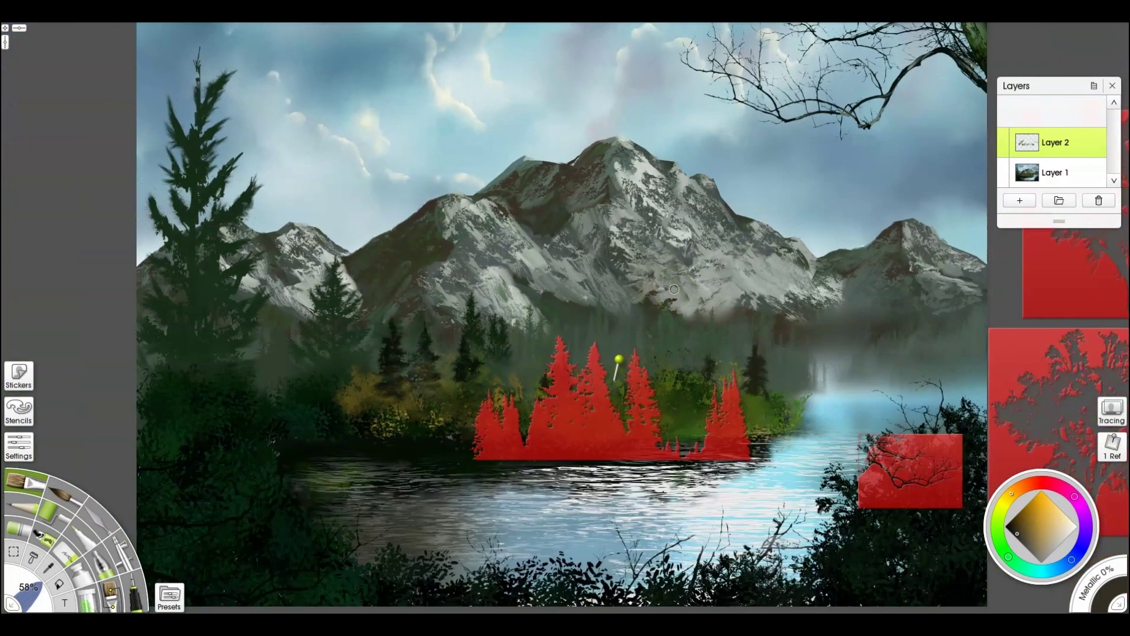
{"action": "left_click_drag", "start_coordinate": [695, 335], "coordinate": [536, 347]}
{"action": "right_click", "coordinate": [537, 346]}
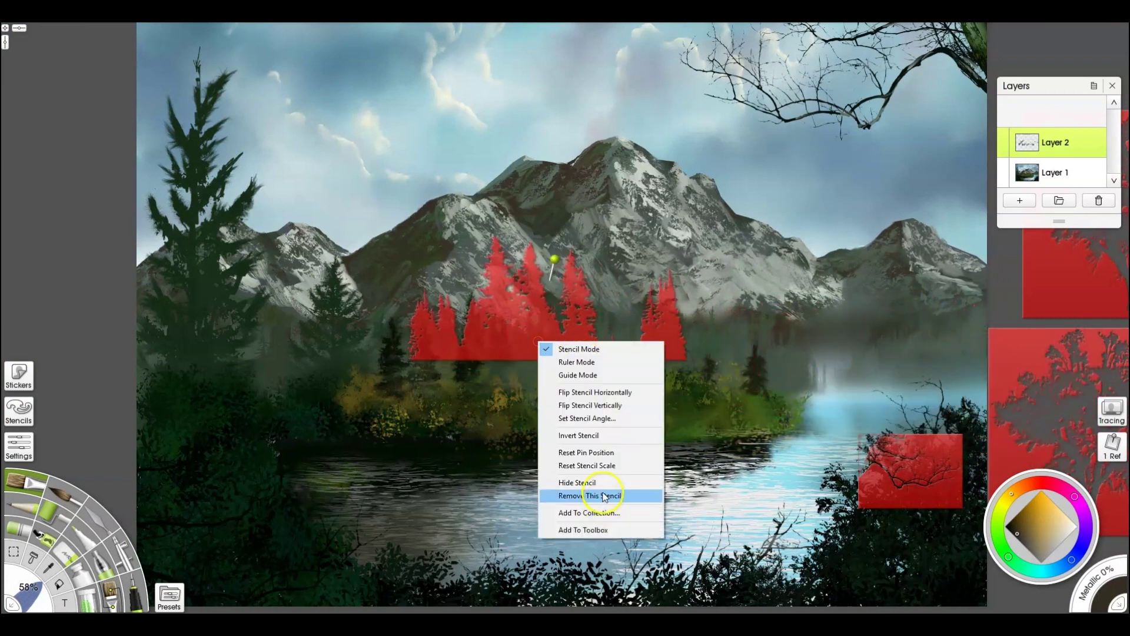
{"action": "left_click", "coordinate": [600, 494]}
- Rotate the branch stencil upright over the far shoreline bushes and paint bare branches through it with a sampled near-black green
{"action": "left_click_drag", "start_coordinate": [943, 455], "coordinate": [594, 398]}
{"action": "scroll", "coordinate": [653, 467], "scroll_direction": "up", "scroll_amount": 6}
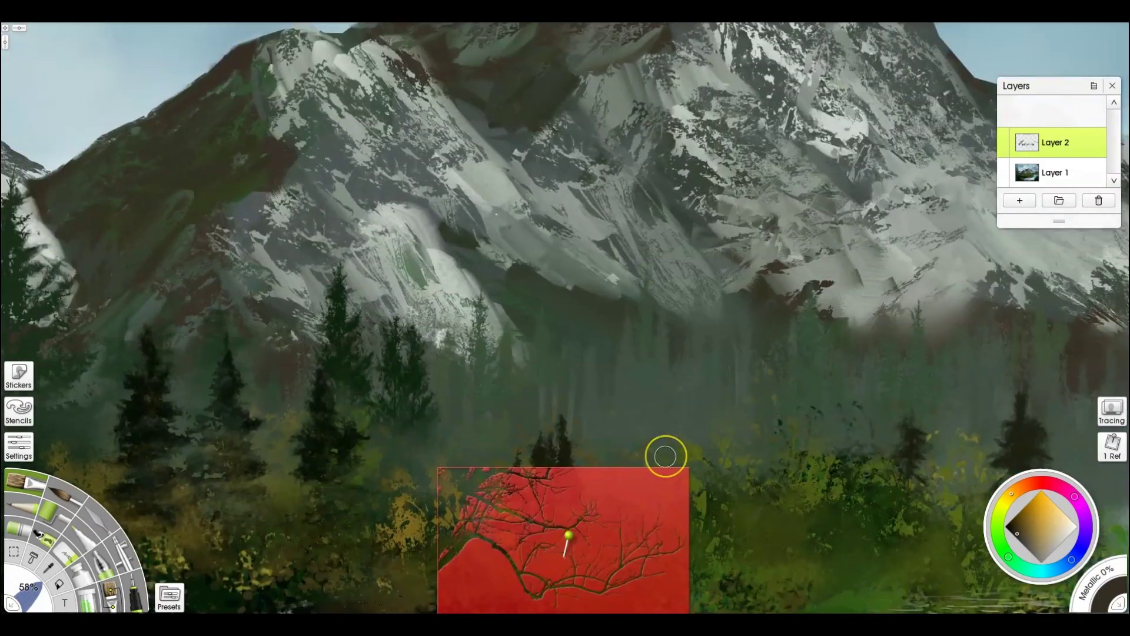
{"action": "scroll", "coordinate": [1021, 78], "scroll_direction": "down", "scroll_amount": 1}
{"action": "left_click_drag", "start_coordinate": [771, 511], "coordinate": [681, 266]}
{"action": "left_click_drag", "start_coordinate": [572, 427], "coordinate": [631, 396]}
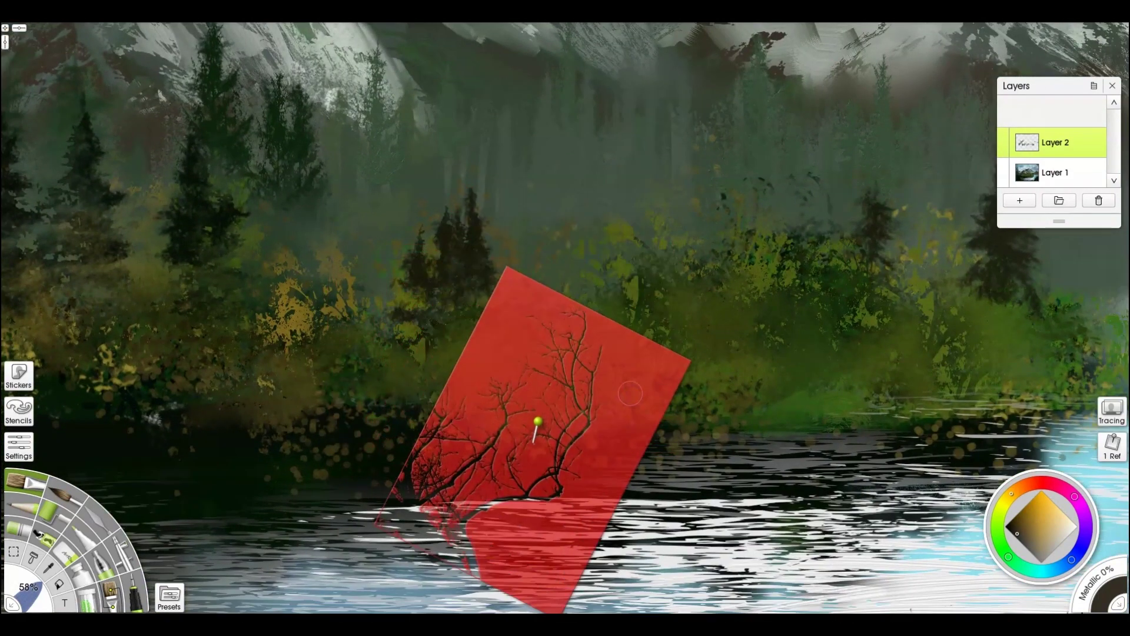
{"action": "left_click", "coordinate": [229, 437], "text": "alt"}
{"action": "mouse_move", "coordinate": [513, 385]}
{"action": "left_mouse_down"}
{"action": "mouse_move", "coordinate": [524, 416]}
{"action": "mouse_move", "coordinate": [591, 383]}
{"action": "mouse_move", "coordinate": [803, 346]}
{"action": "mouse_move", "coordinate": [852, 383]}
{"action": "mouse_move", "coordinate": [921, 391]}
{"action": "mouse_move", "coordinate": [769, 374]}
{"action": "mouse_move", "coordinate": [557, 275]}
{"action": "mouse_move", "coordinate": [479, 290]}
{"action": "mouse_move", "coordinate": [386, 262]}
{"action": "mouse_move", "coordinate": [361, 267]}
{"action": "left_mouse_up"}
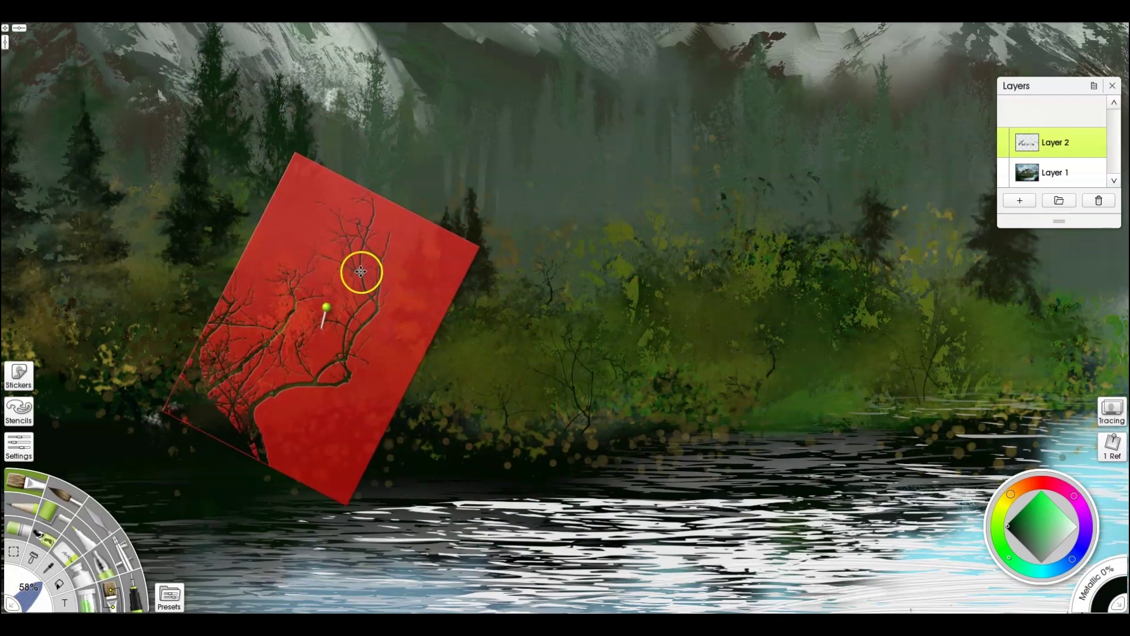
{"action": "left_click_drag", "start_coordinate": [416, 306], "coordinate": [836, 169]}
- Flip the branch stencil horizontally, stand it over the central bushes and paint dark bare branches through parts of it
{"action": "right_click", "coordinate": [843, 213]}
{"action": "left_click", "coordinate": [853, 261]}
{"action": "left_click_drag", "start_coordinate": [853, 261], "coordinate": [724, 266]}
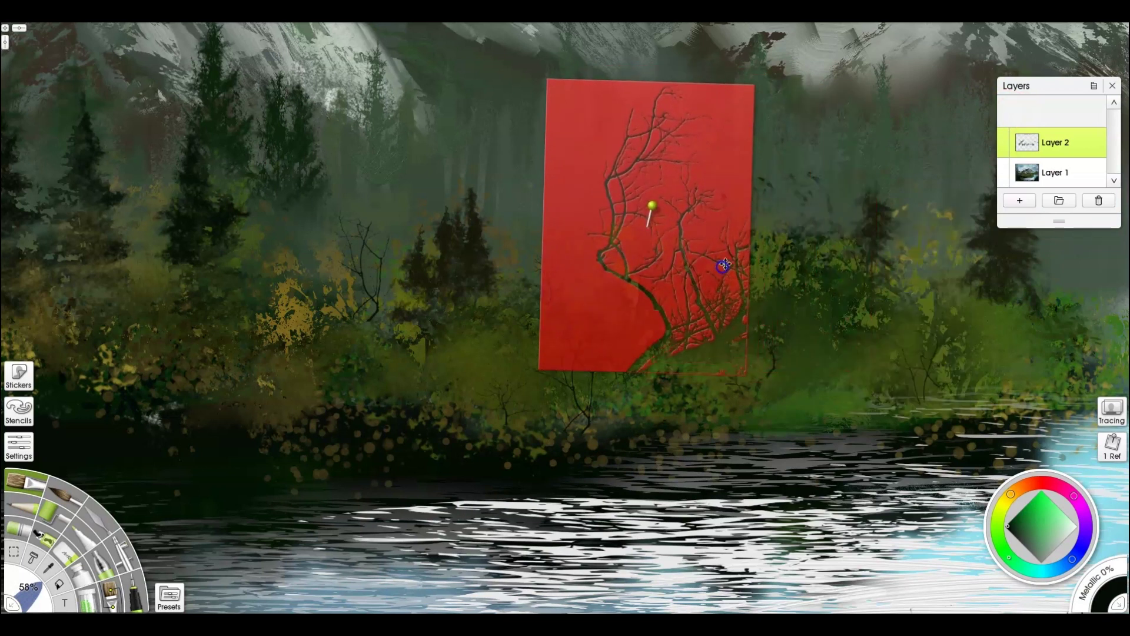
{"action": "left_click_drag", "start_coordinate": [698, 198], "coordinate": [713, 246]}
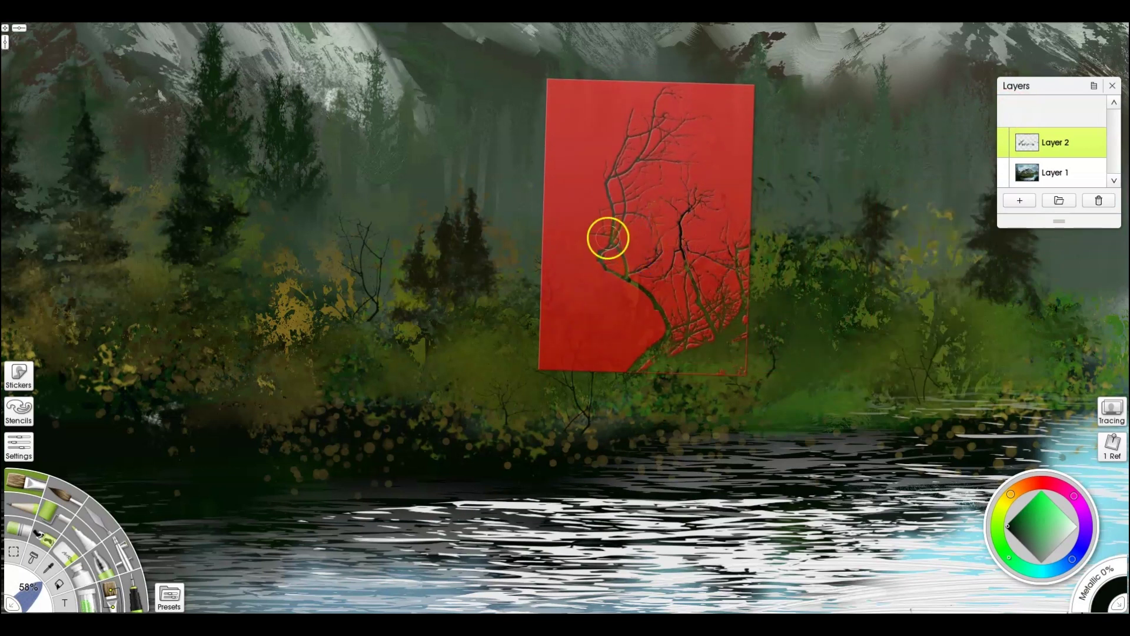
{"action": "left_click_drag", "start_coordinate": [602, 252], "coordinate": [607, 273]}
- Move the branch stencil aside and paint thin dark twigs and stems freehand above the central shoreline bushes
{"action": "mouse_move", "coordinate": [683, 213]}
{"action": "left_mouse_down"}
{"action": "mouse_move", "coordinate": [845, 207]}
{"action": "mouse_move", "coordinate": [1039, 253]}
{"action": "left_mouse_up"}
{"action": "mouse_move", "coordinate": [608, 275]}
{"action": "left_mouse_down"}
{"action": "mouse_move", "coordinate": [621, 284]}
{"action": "mouse_move", "coordinate": [595, 202]}
{"action": "left_mouse_up"}
{"action": "left_click_drag", "start_coordinate": [567, 249], "coordinate": [569, 283]}
{"action": "left_click_drag", "start_coordinate": [570, 267], "coordinate": [587, 233]}
{"action": "left_click_drag", "start_coordinate": [532, 188], "coordinate": [531, 263]}
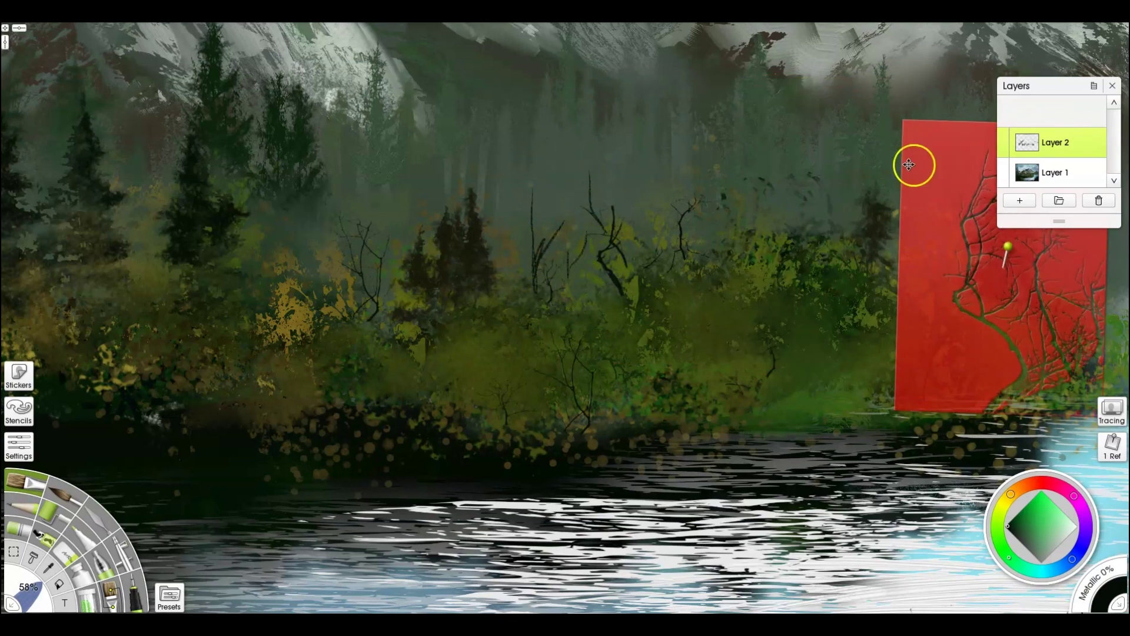
- Stand the branch stencil over the central shoreline bushes, paint dark branches through it and move the stencil out of the way
{"action": "mouse_move", "coordinate": [930, 169]}
{"action": "left_mouse_down"}
{"action": "mouse_move", "coordinate": [473, 141]}
{"action": "mouse_move", "coordinate": [496, 157]}
{"action": "left_mouse_up"}
{"action": "left_click_drag", "start_coordinate": [549, 239], "coordinate": [399, 409]}
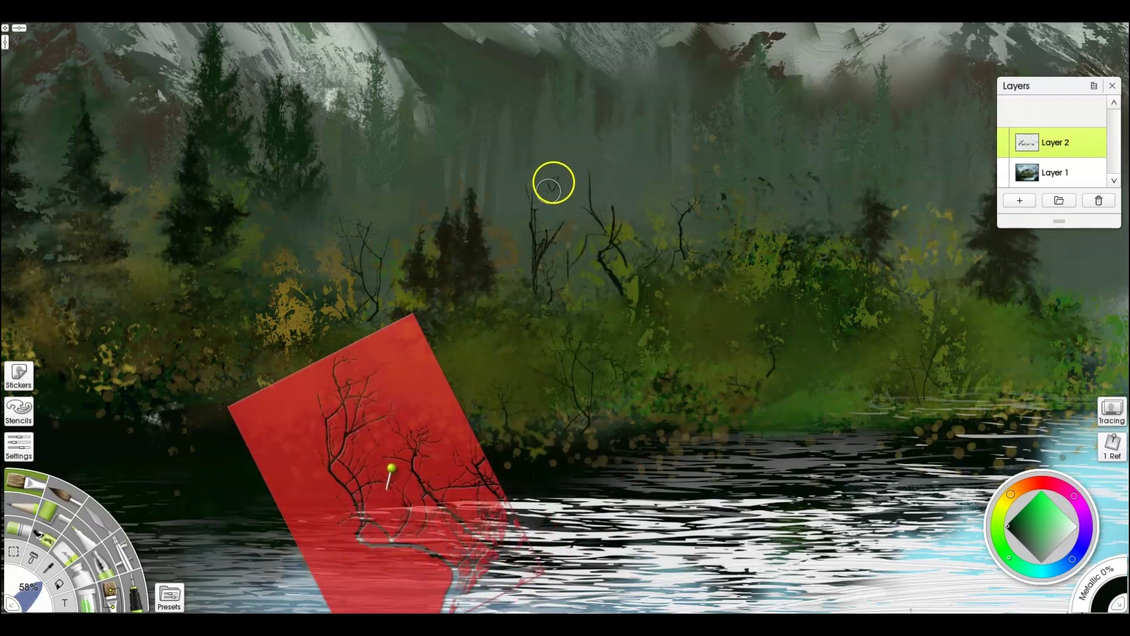
{"action": "mouse_move", "coordinate": [427, 186]}
{"action": "left_mouse_down"}
{"action": "mouse_move", "coordinate": [421, 233]}
{"action": "mouse_move", "coordinate": [450, 219]}
{"action": "left_mouse_up"}
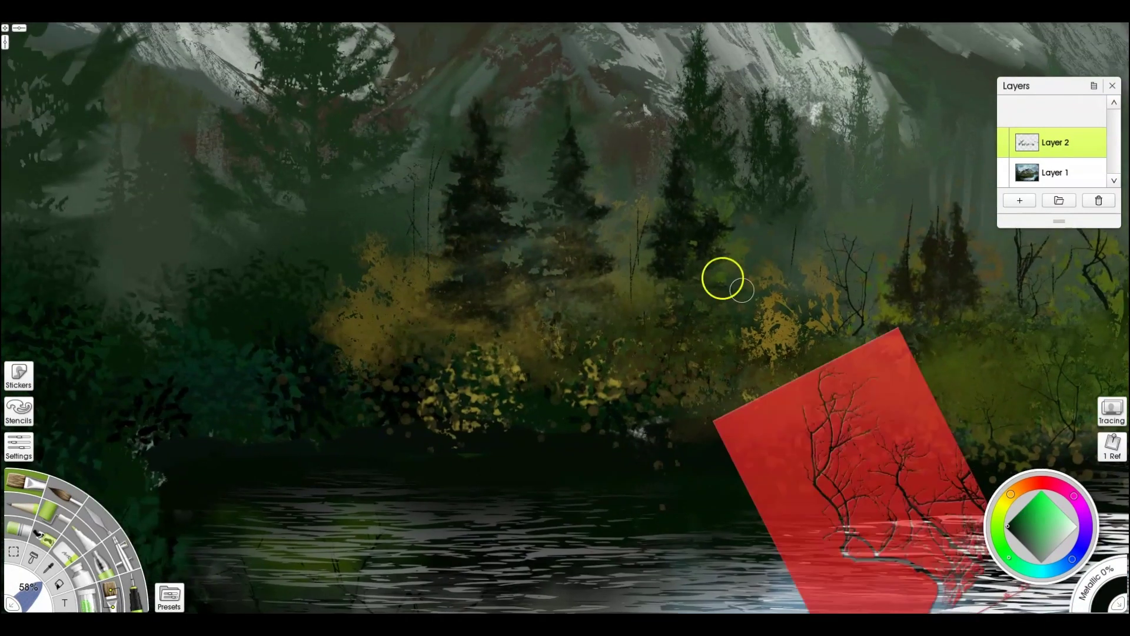
- Paint dark bare branches through the branch stencil in the misty gap above the dark teal bushes, and add thin trunks freehand
{"action": "left_click_drag", "start_coordinate": [721, 275], "coordinate": [353, 257]}
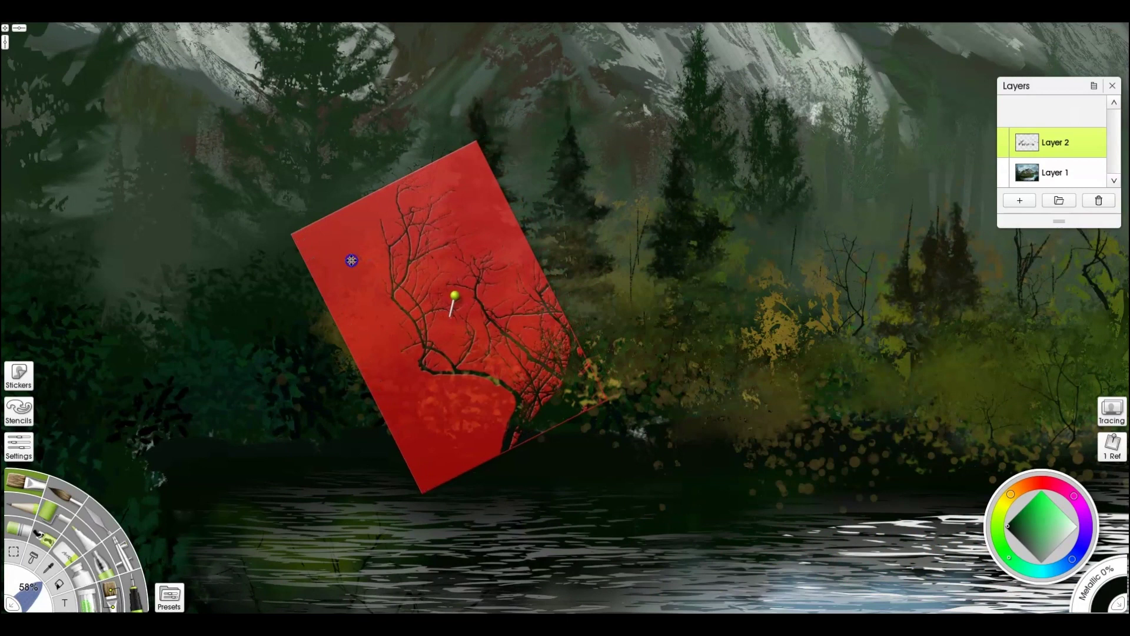
{"action": "left_click_drag", "start_coordinate": [416, 290], "coordinate": [210, 241]}
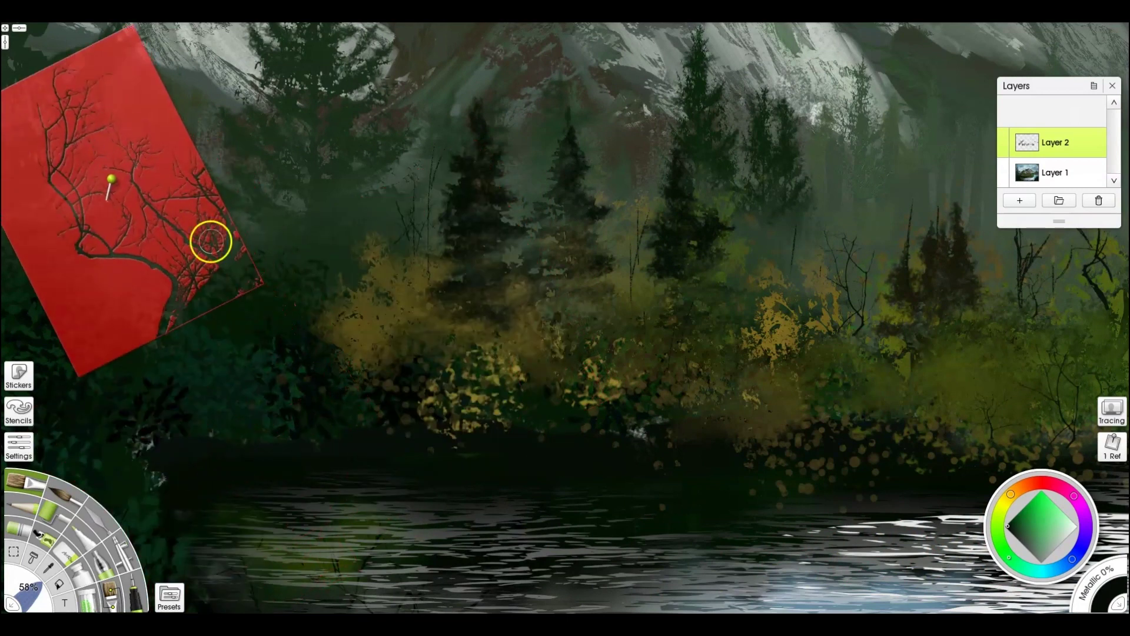
{"action": "left_click_drag", "start_coordinate": [193, 247], "coordinate": [379, 541]}
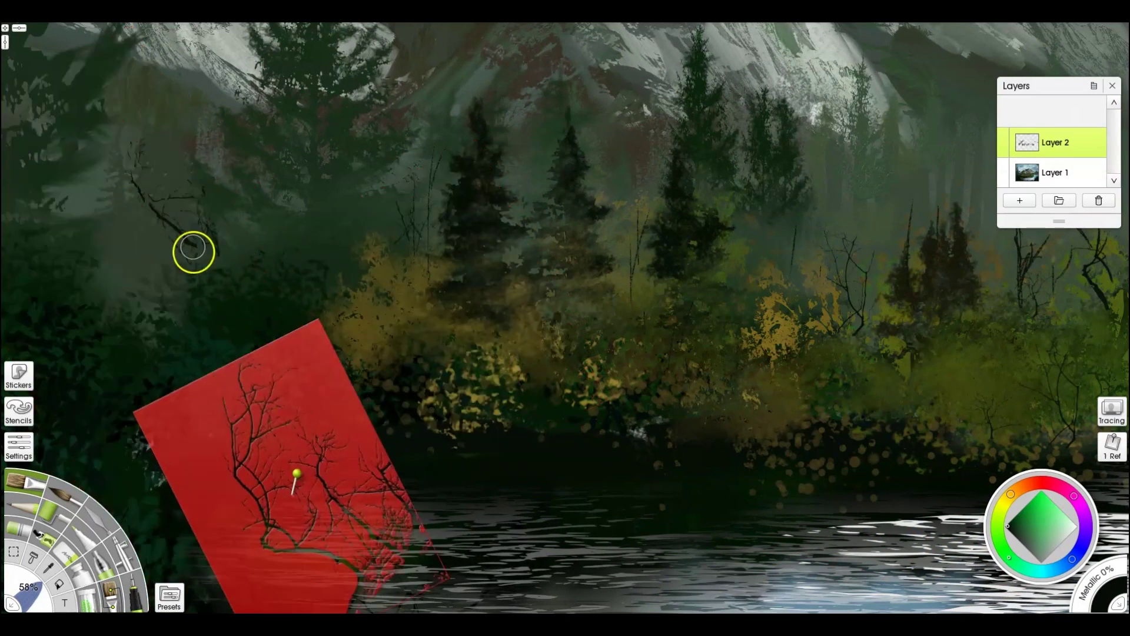
{"action": "left_click", "coordinate": [133, 119]}
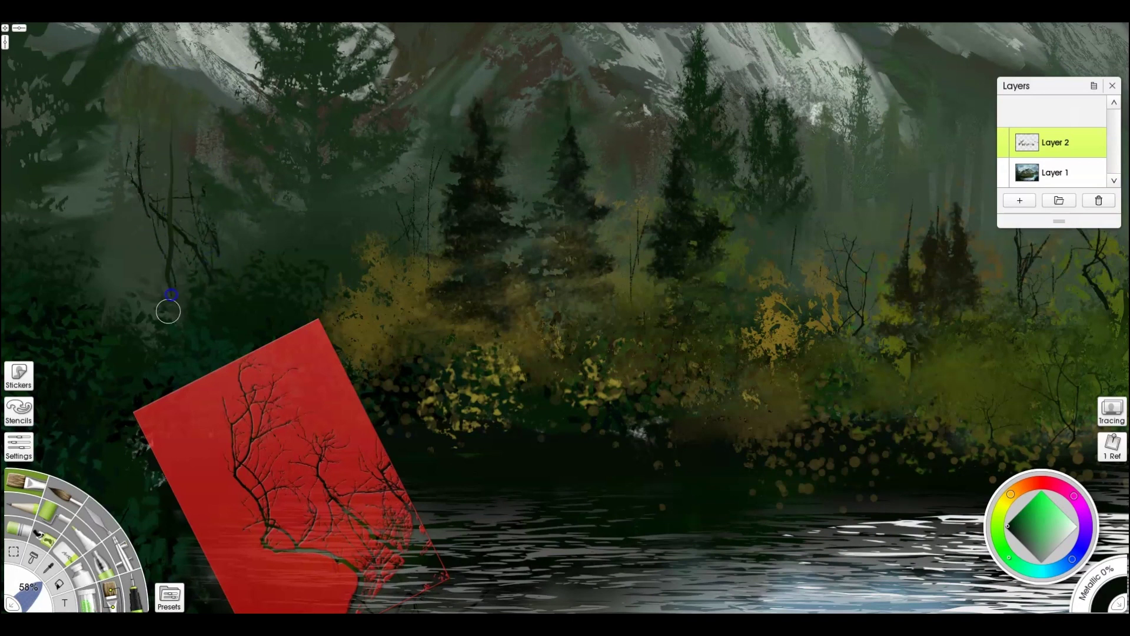
- Shrink the branch stencil, move it to the bushes at the tip of the far shoreline, flip it and rotate it
{"action": "left_click_drag", "start_coordinate": [287, 380], "coordinate": [578, 247]}
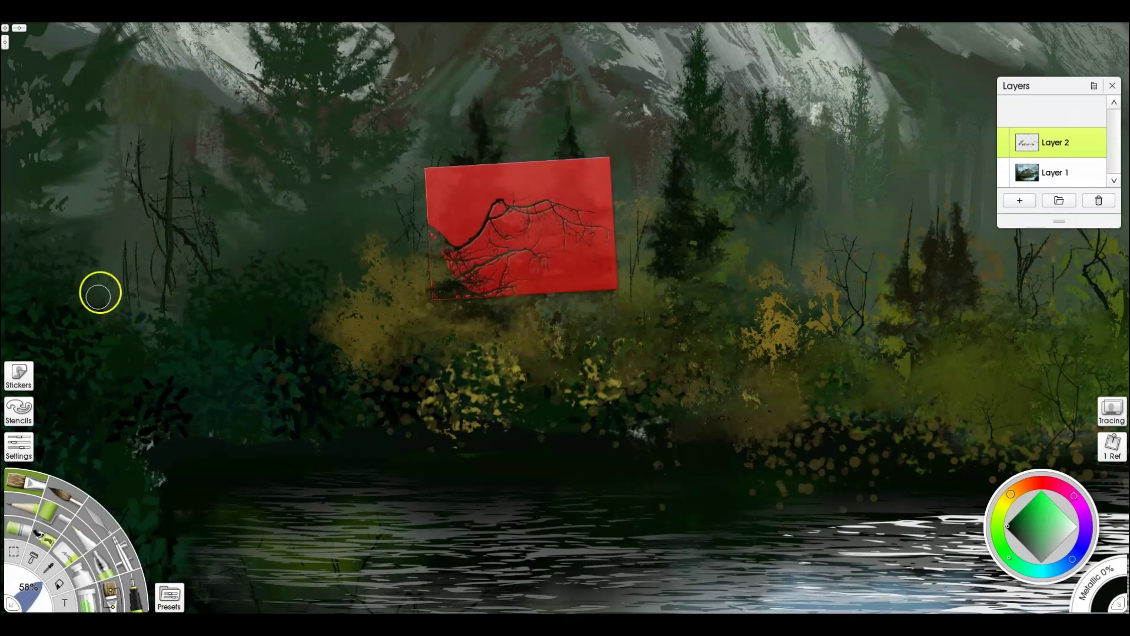
{"action": "left_click_drag", "start_coordinate": [559, 238], "coordinate": [129, 388]}
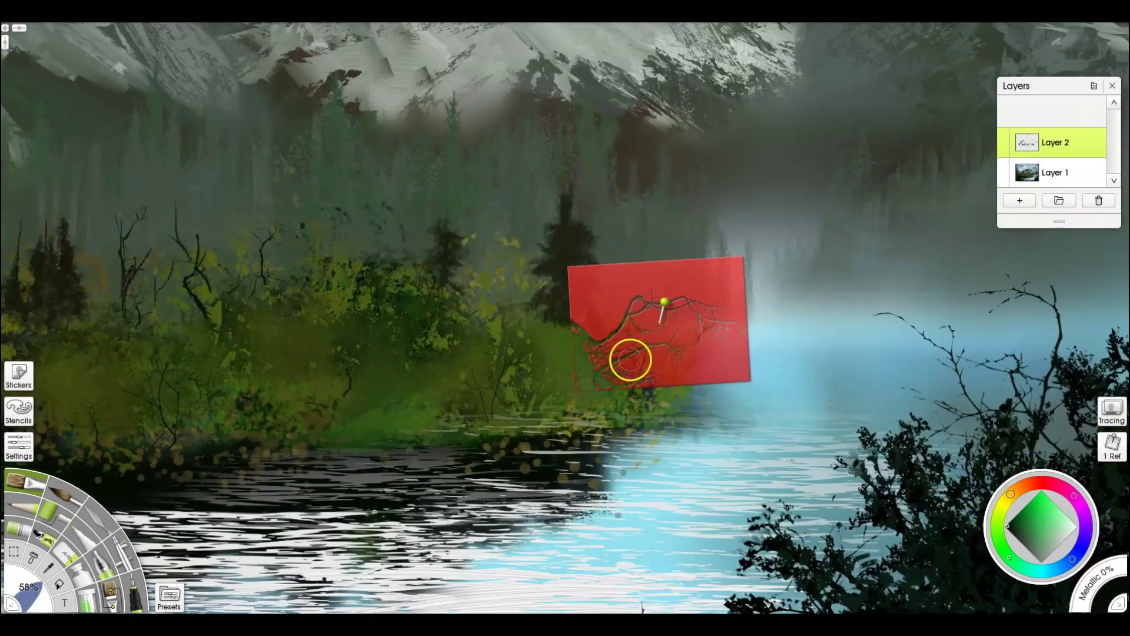
{"action": "left_click_drag", "start_coordinate": [654, 379], "coordinate": [634, 403]}
{"action": "right_click", "coordinate": [674, 389]}
{"action": "left_click", "coordinate": [717, 458]}
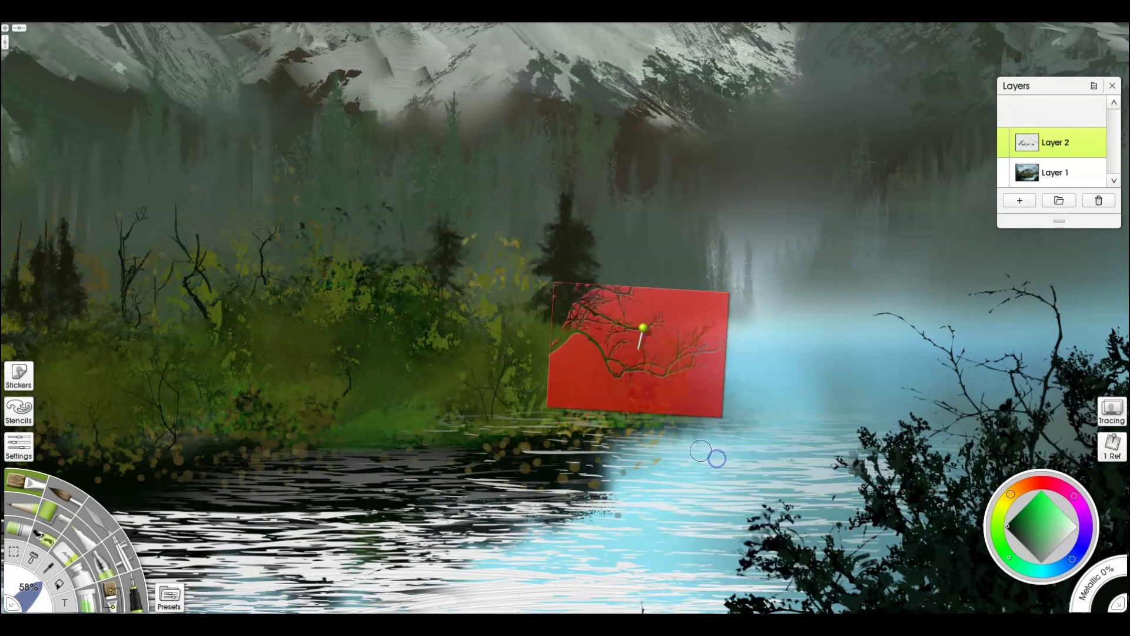
{"action": "left_click_drag", "start_coordinate": [564, 394], "coordinate": [614, 417]}
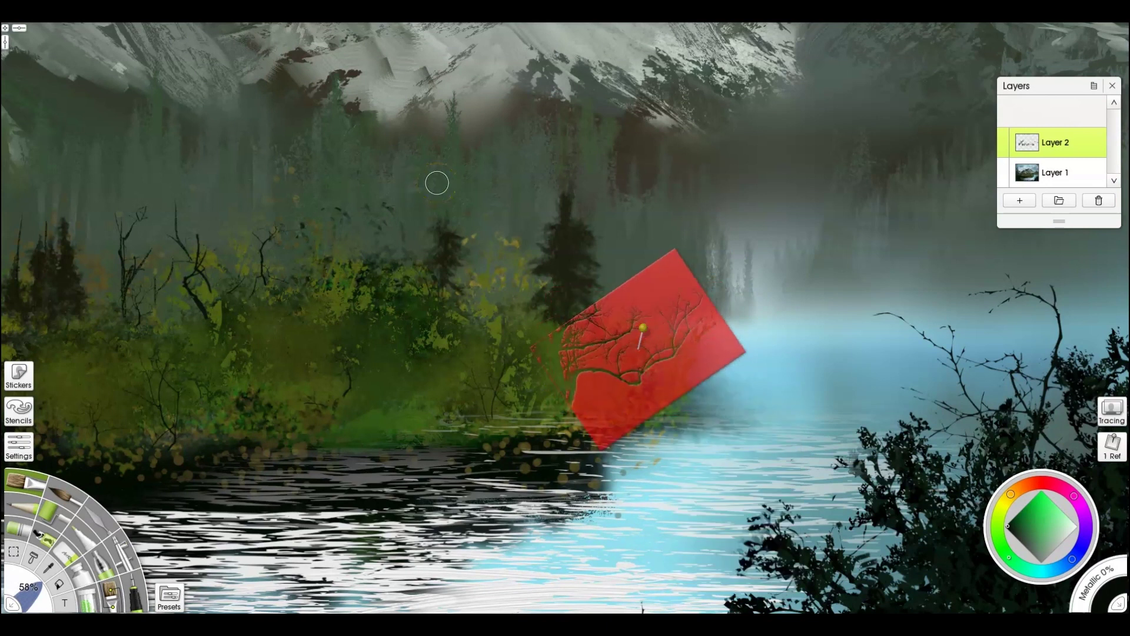
- Paint small bare branches through the upright branch stencil at the tip of the far shoreline and remove the stencil
{"action": "mouse_move", "coordinate": [649, 387]}
{"action": "left_mouse_down"}
{"action": "mouse_move", "coordinate": [684, 396]}
{"action": "mouse_move", "coordinate": [368, 445]}
{"action": "mouse_move", "coordinate": [641, 320]}
{"action": "mouse_move", "coordinate": [677, 352]}
{"action": "left_mouse_up"}
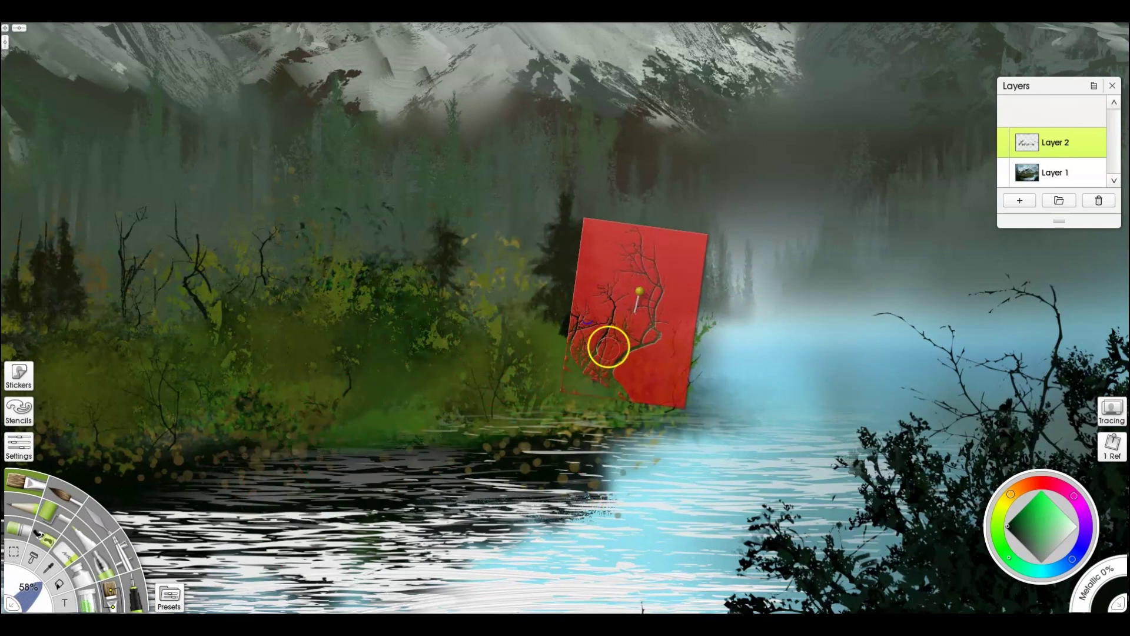
{"action": "left_click_drag", "start_coordinate": [605, 331], "coordinate": [612, 284]}
{"action": "left_click_drag", "start_coordinate": [613, 340], "coordinate": [740, 405]}
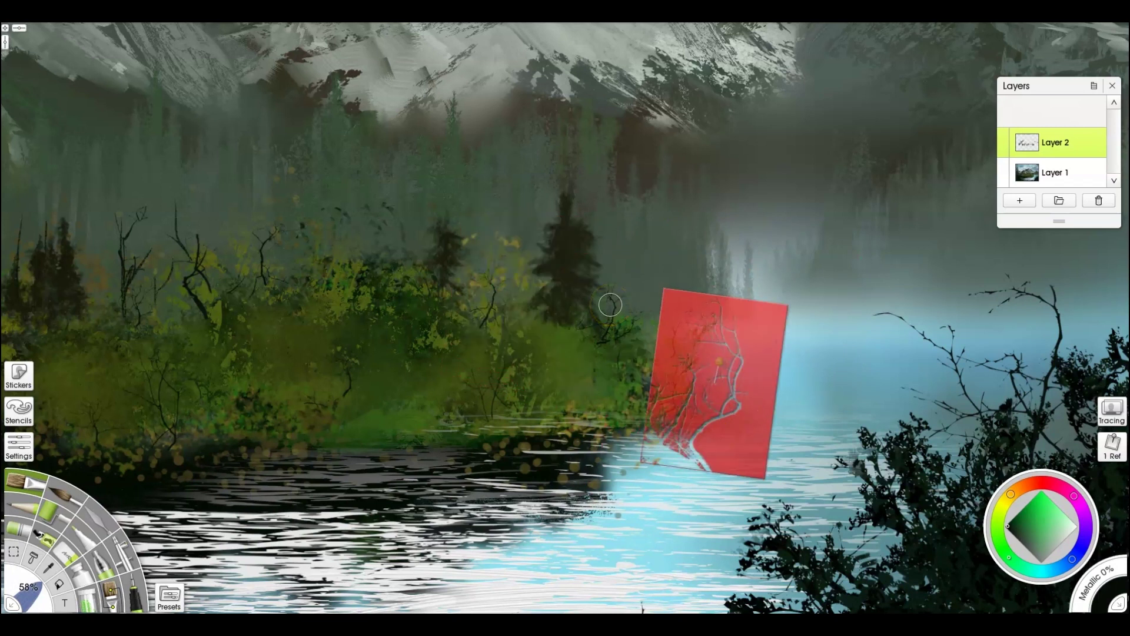
{"action": "right_click", "coordinate": [772, 328]}
{"action": "left_click", "coordinate": [818, 474]}
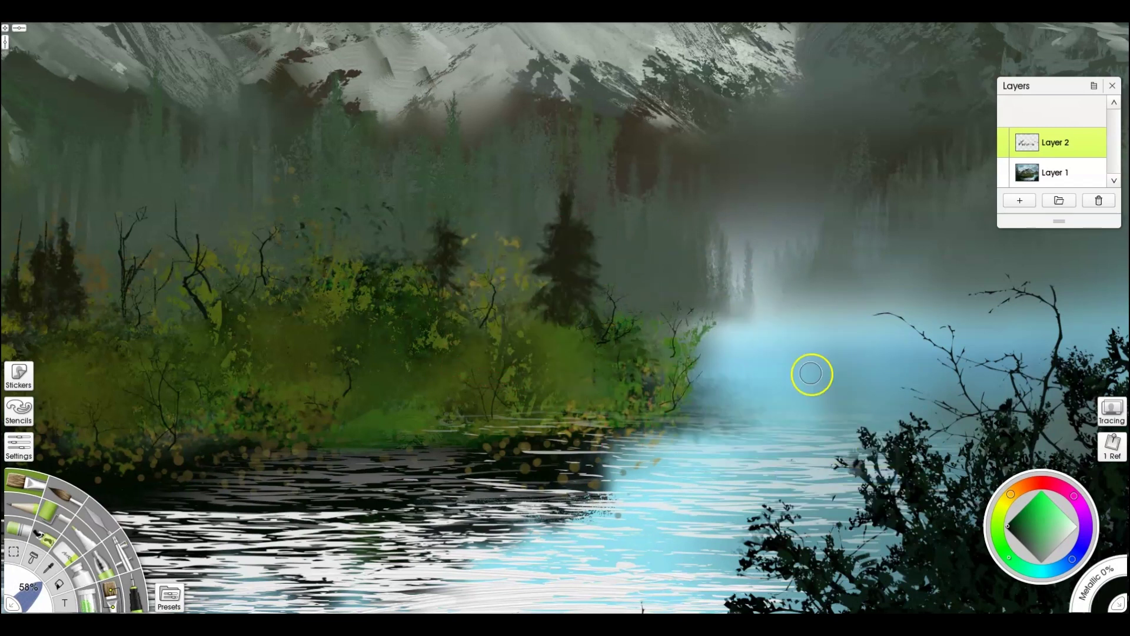
- Bring a leafy tree stencil over the far shoreline bushes and scale it down to bush size
{"action": "scroll", "coordinate": [812, 373], "scroll_direction": "down", "scroll_amount": 3}
{"action": "left_click_drag", "start_coordinate": [928, 410], "coordinate": [41, 297]}
{"action": "left_click_drag", "start_coordinate": [974, 176], "coordinate": [188, 471]}
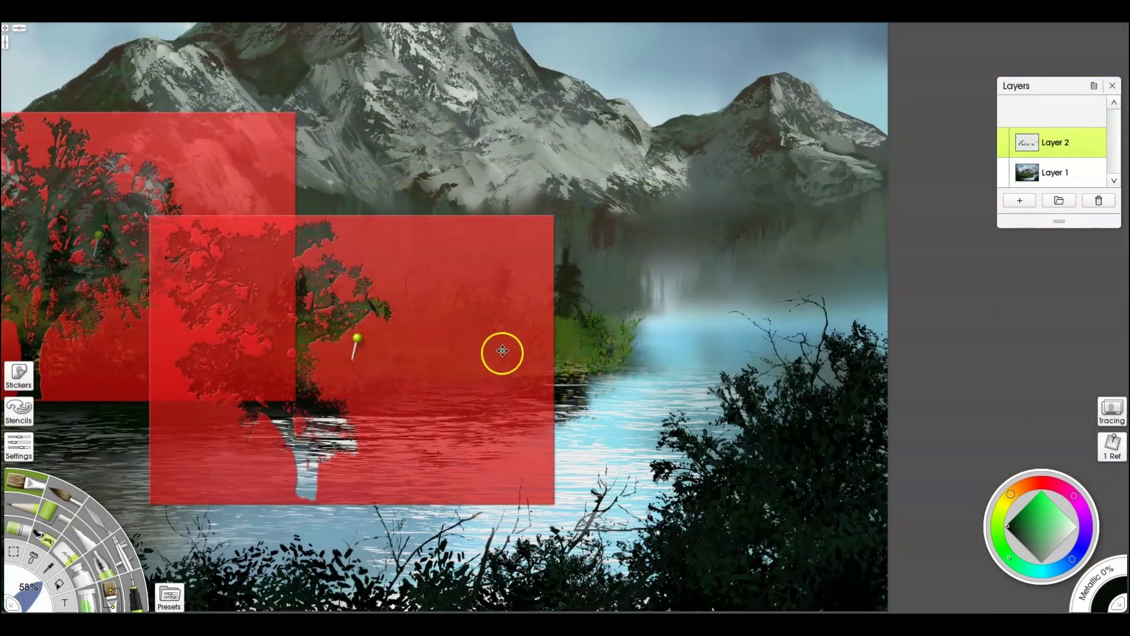
{"action": "left_click_drag", "start_coordinate": [502, 353], "coordinate": [842, 394]}
{"action": "scroll", "coordinate": [821, 279], "scroll_direction": "up", "scroll_amount": 4}
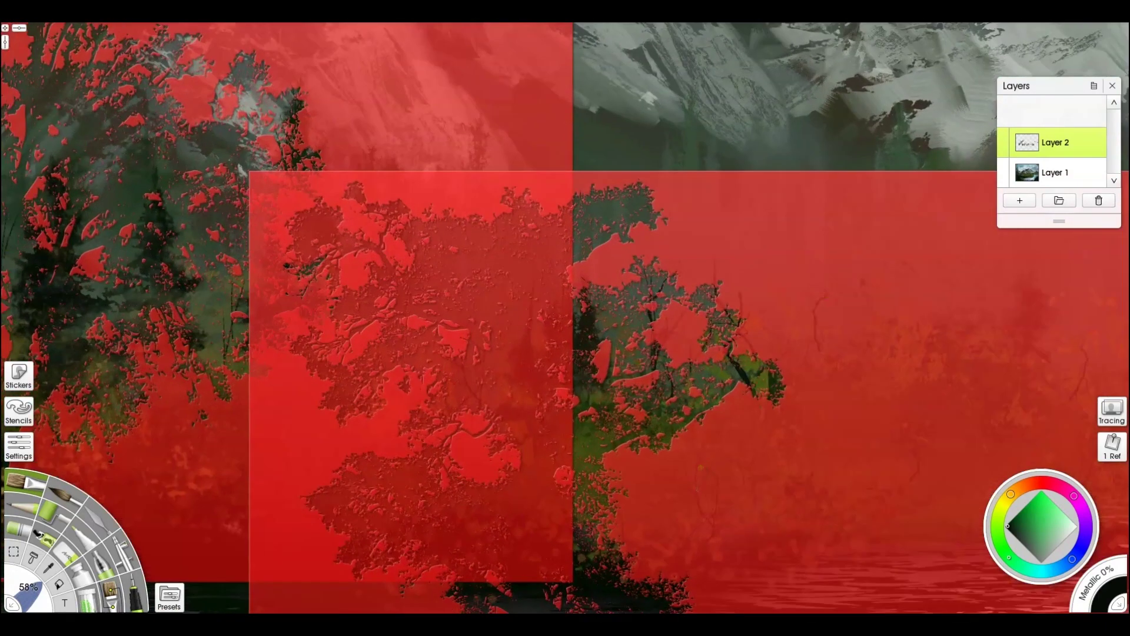
{"action": "scroll", "coordinate": [975, 112], "scroll_direction": "down", "scroll_amount": 1}
{"action": "left_click_drag", "start_coordinate": [778, 286], "coordinate": [887, 402]}
{"action": "left_click_drag", "start_coordinate": [973, 585], "coordinate": [865, 499]}
- Add a new layer and set up the custom bush brush preset with a golden-yellow hue
{"action": "left_click", "coordinate": [1019, 200]}
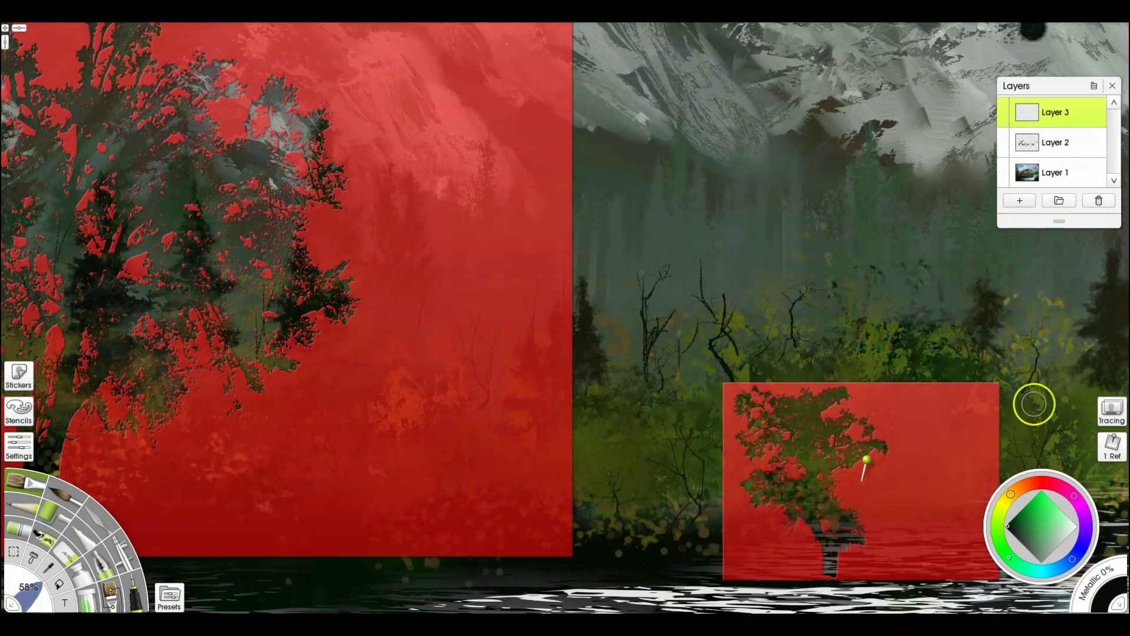
{"action": "left_click", "coordinate": [1008, 500]}
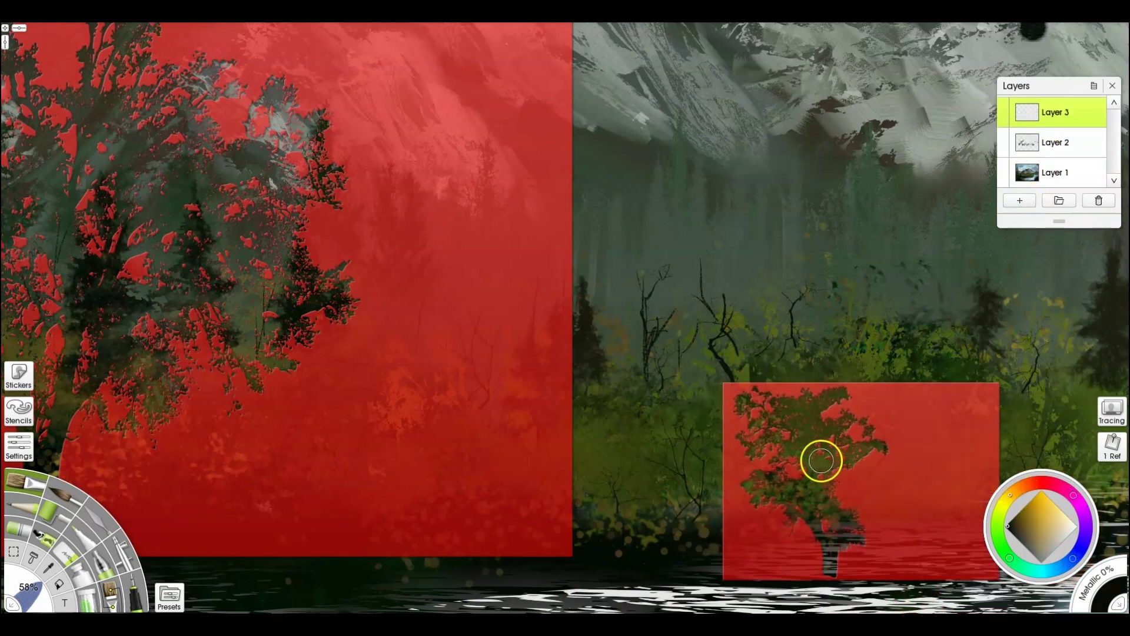
{"action": "left_click", "coordinate": [169, 596]}
{"action": "left_click", "coordinate": [228, 266]}
- Paint a golden-yellow bush on the far shoreline through the tree stencil, rotating the stencil between strokes, and move it aside
{"action": "mouse_move", "coordinate": [807, 465]}
{"action": "left_mouse_down"}
{"action": "mouse_move", "coordinate": [852, 469]}
{"action": "mouse_move", "coordinate": [827, 451]}
{"action": "mouse_move", "coordinate": [848, 453]}
{"action": "mouse_move", "coordinate": [774, 447]}
{"action": "mouse_move", "coordinate": [840, 412]}
{"action": "mouse_move", "coordinate": [835, 496]}
{"action": "left_mouse_up"}
{"action": "left_click", "coordinate": [1037, 523]}
{"action": "mouse_move", "coordinate": [912, 469]}
{"action": "left_mouse_down"}
{"action": "mouse_move", "coordinate": [1051, 422]}
{"action": "mouse_move", "coordinate": [942, 445]}
{"action": "mouse_move", "coordinate": [893, 553]}
{"action": "left_mouse_up"}
{"action": "left_click_drag", "start_coordinate": [870, 469], "coordinate": [768, 512]}
{"action": "key", "text": "ctrl+z"}
{"action": "left_click_drag", "start_coordinate": [888, 486], "coordinate": [616, 565]}
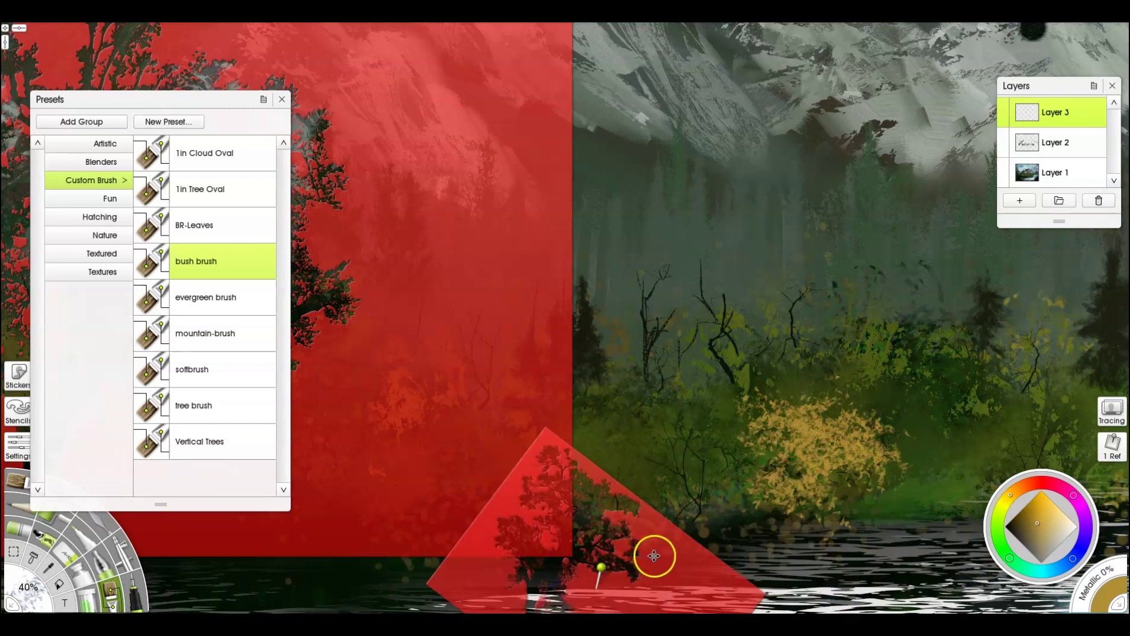
- Trim the base of the golden bush with the Instant Erase eraser
{"action": "key", "text": "e"}
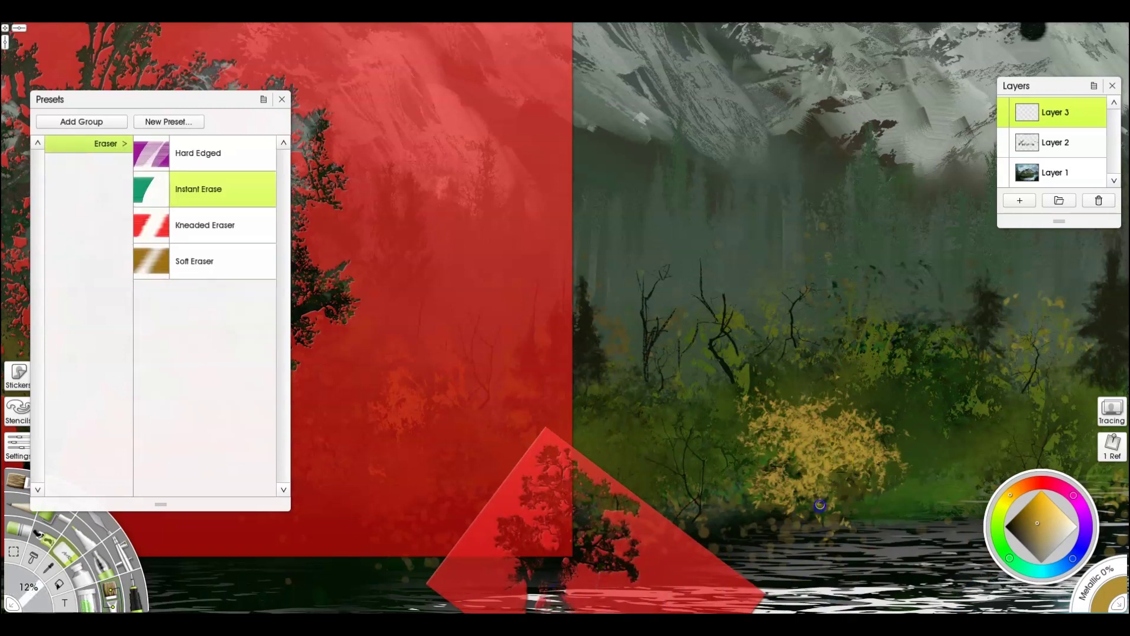
{"action": "mouse_move", "coordinate": [672, 554]}
{"action": "left_mouse_down"}
{"action": "mouse_move", "coordinate": [838, 449]}
{"action": "mouse_move", "coordinate": [874, 461]}
{"action": "left_mouse_up"}
{"action": "left_click", "coordinate": [724, 448]}
- Return to the bush brush and dab more golden foliage onto the shoreline bushes around the golden bush
{"action": "key", "text": "b"}
{"action": "mouse_move", "coordinate": [716, 439]}
{"action": "left_mouse_down"}
{"action": "mouse_move", "coordinate": [735, 453]}
{"action": "mouse_move", "coordinate": [956, 466]}
{"action": "left_mouse_up"}
{"action": "left_click", "coordinate": [757, 471]}
{"action": "left_click", "coordinate": [651, 483]}
{"action": "left_click", "coordinate": [626, 451]}
{"action": "left_click", "coordinate": [666, 419]}
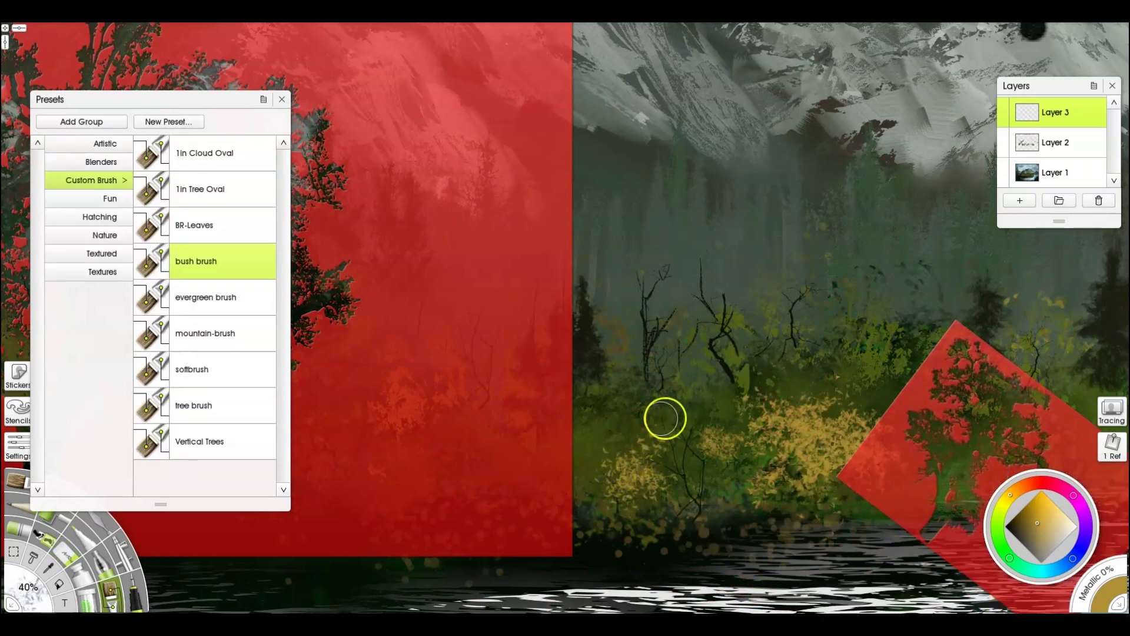
- Move the tree stencil aside and paint golden foliage over the bushes and water's edge at the tip of the far shoreline
{"action": "left_click_drag", "start_coordinate": [878, 472], "coordinate": [533, 522]}
{"action": "left_click_drag", "start_coordinate": [952, 375], "coordinate": [947, 342]}
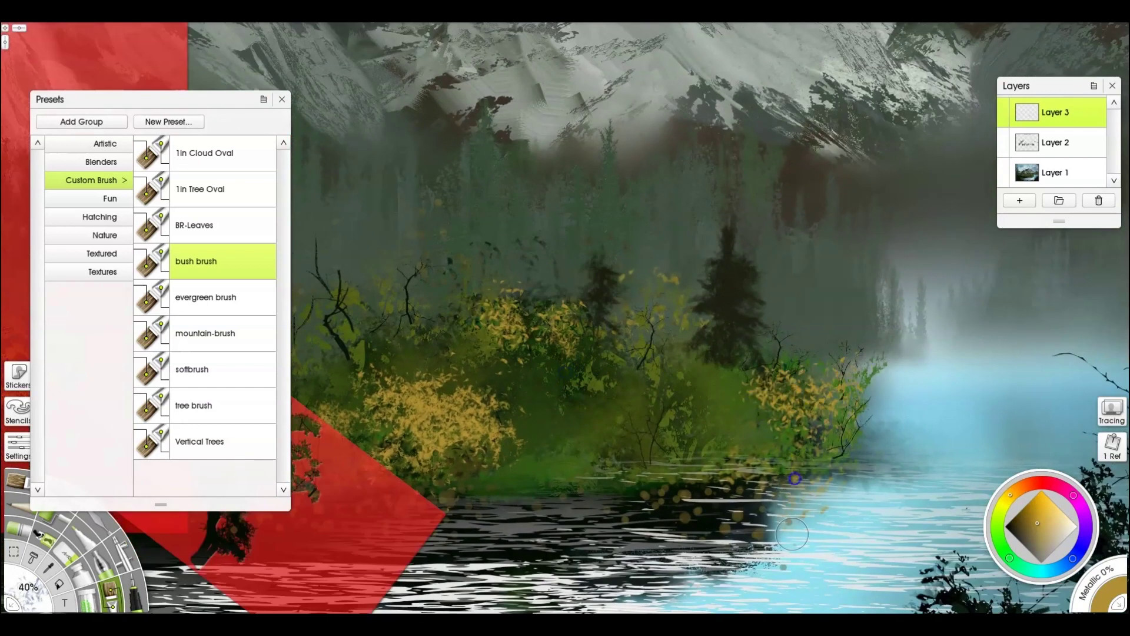
{"action": "left_click_drag", "start_coordinate": [747, 474], "coordinate": [757, 545]}
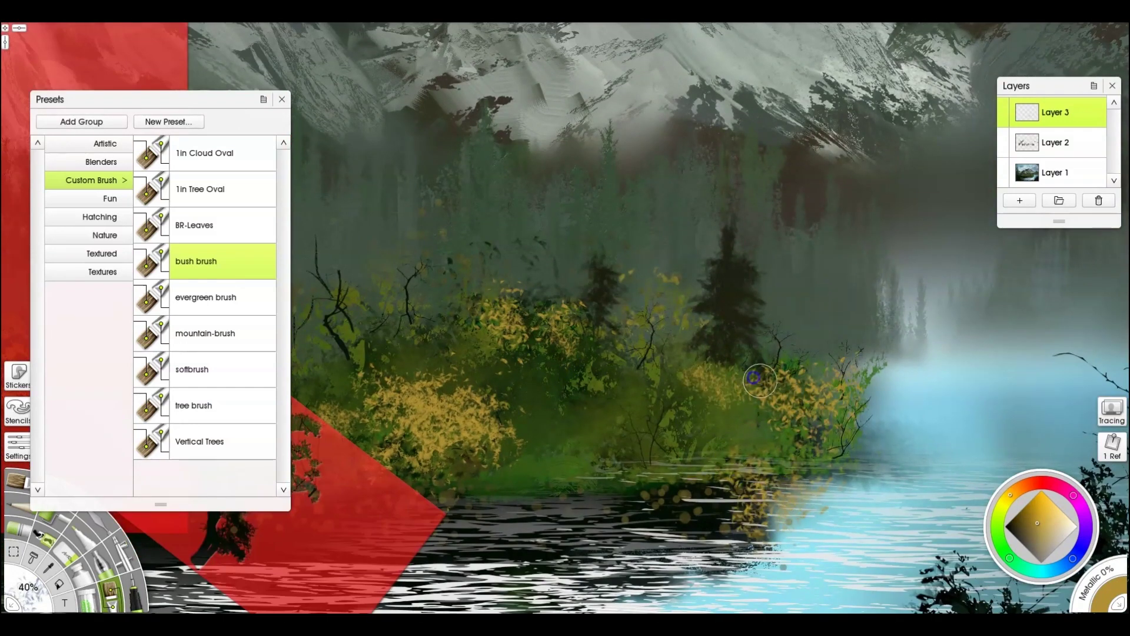
- Change the colour to burnt orange and paint orange foliage on several shoreline bushes, repositioning the tree stencils along the shore
{"action": "left_click", "coordinate": [1025, 485]}
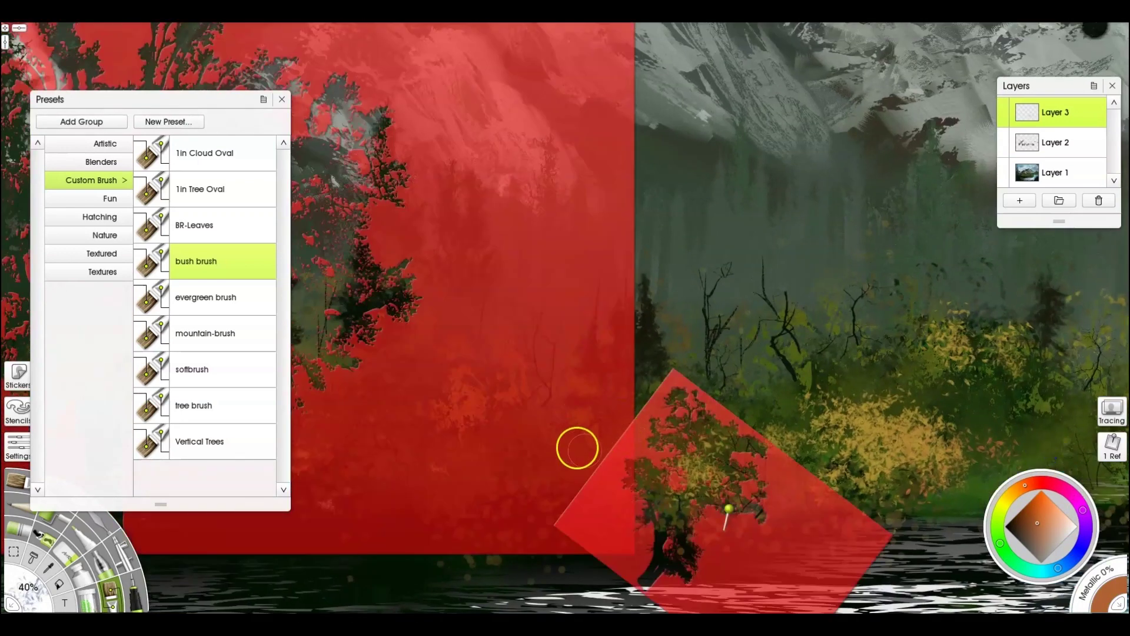
{"action": "left_click_drag", "start_coordinate": [642, 500], "coordinate": [1083, 366]}
{"action": "left_click_drag", "start_coordinate": [435, 201], "coordinate": [841, 443]}
{"action": "left_click_drag", "start_coordinate": [908, 396], "coordinate": [670, 434]}
{"action": "left_click_drag", "start_coordinate": [757, 426], "coordinate": [911, 430]}
{"action": "left_click_drag", "start_coordinate": [776, 489], "coordinate": [363, 493]}
{"action": "mouse_move", "coordinate": [477, 428]}
{"action": "left_mouse_down"}
{"action": "mouse_move", "coordinate": [431, 492]}
{"action": "mouse_move", "coordinate": [397, 464]}
{"action": "left_mouse_up"}
{"action": "left_click_drag", "start_coordinate": [484, 499], "coordinate": [829, 387]}
{"action": "left_click_drag", "start_coordinate": [590, 438], "coordinate": [983, 442]}
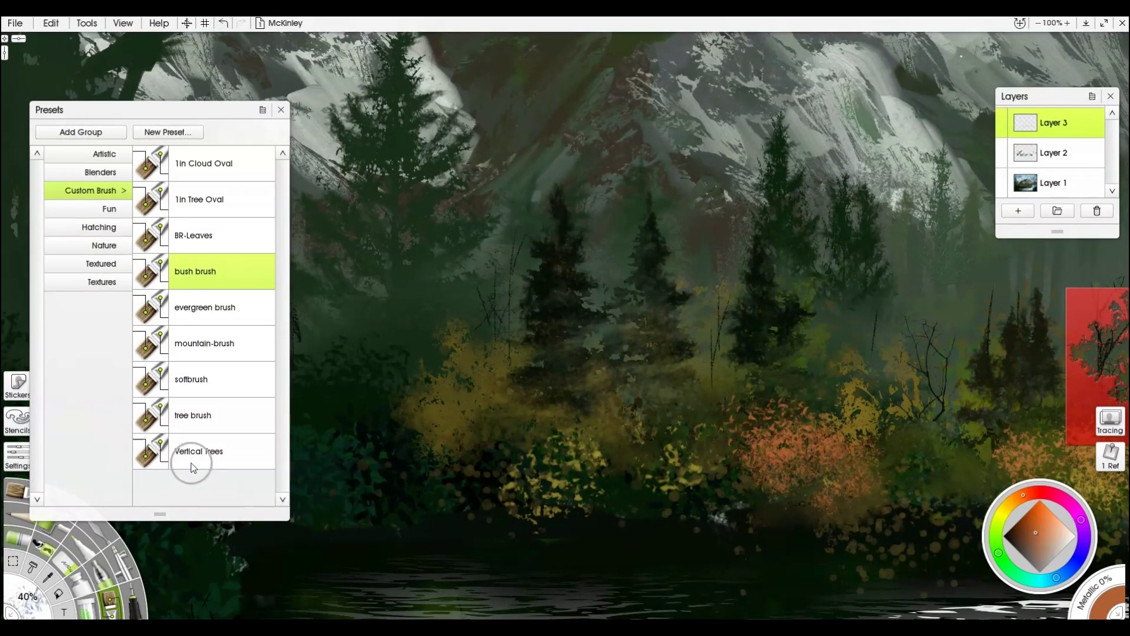
- Brighten the yellow shoreline bush with the BR-Leaves brush and a lighter yellow sampled from its leaves, undoing unwanted dabs
{"action": "left_click", "coordinate": [209, 242]}
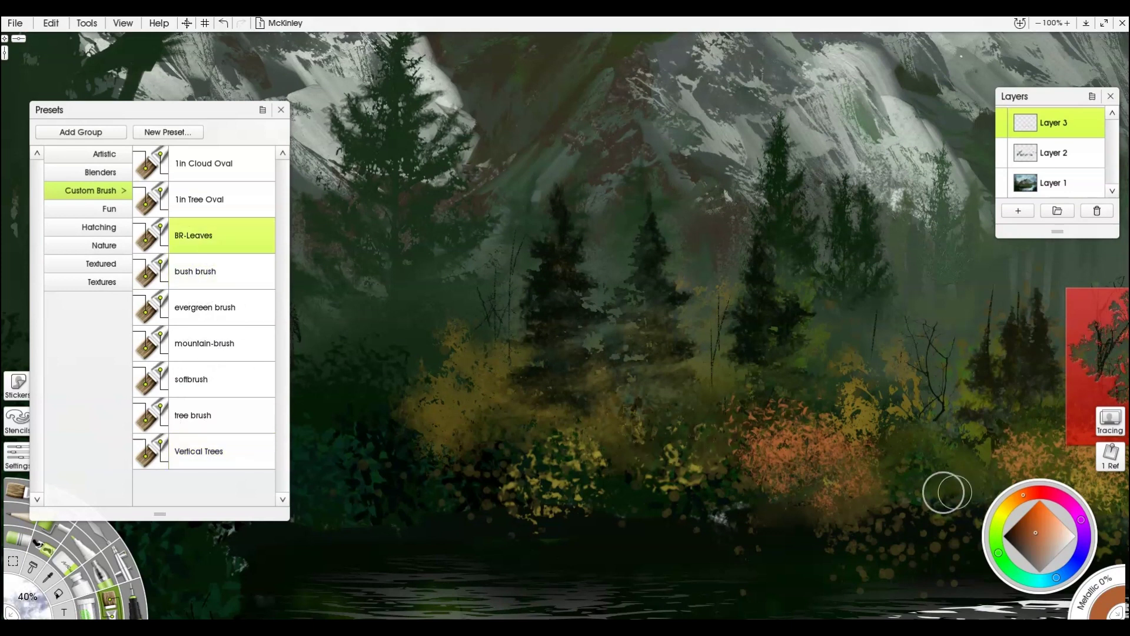
{"action": "left_click", "coordinate": [1010, 505]}
{"action": "left_click", "coordinate": [563, 487], "text": "alt"}
{"action": "left_click", "coordinate": [1040, 526]}
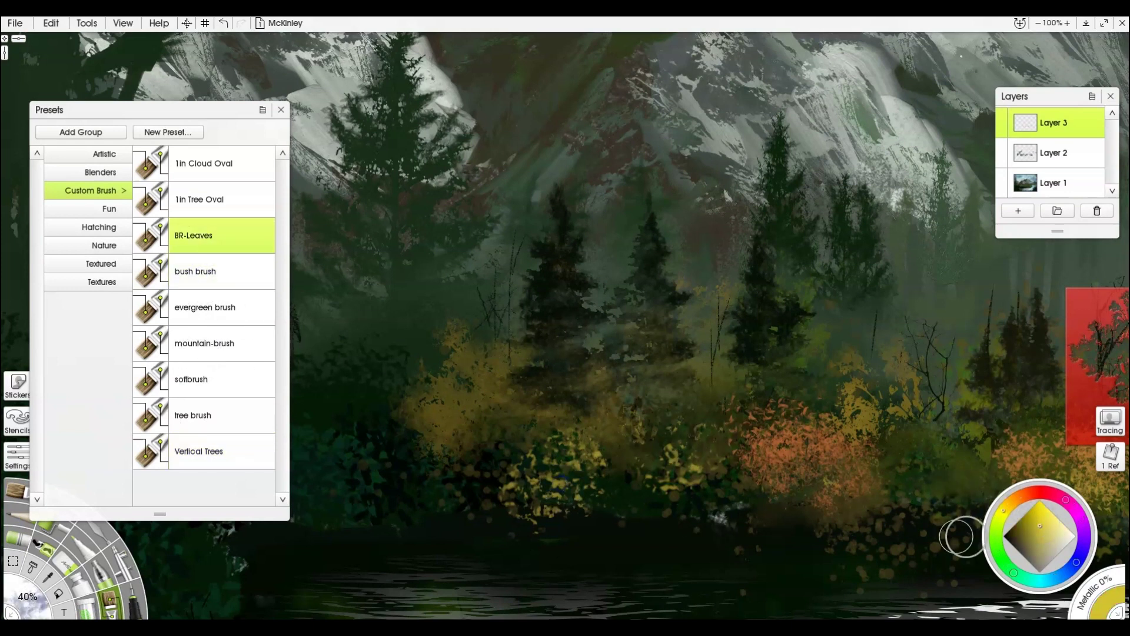
{"action": "mouse_move", "coordinate": [585, 461]}
{"action": "left_mouse_down"}
{"action": "mouse_move", "coordinate": [615, 476]}
{"action": "mouse_move", "coordinate": [610, 452]}
{"action": "mouse_move", "coordinate": [624, 473]}
{"action": "mouse_move", "coordinate": [610, 469]}
{"action": "mouse_move", "coordinate": [641, 455]}
{"action": "left_mouse_up"}
{"action": "key", "text": "ctrl+z"}
{"action": "key", "text": "ctrl+z"}
{"action": "key", "text": "ctrl+z"}
{"action": "key", "text": "ctrl+z"}
{"action": "key", "text": "ctrl+z"}
{"action": "left_click", "coordinate": [590, 464]}
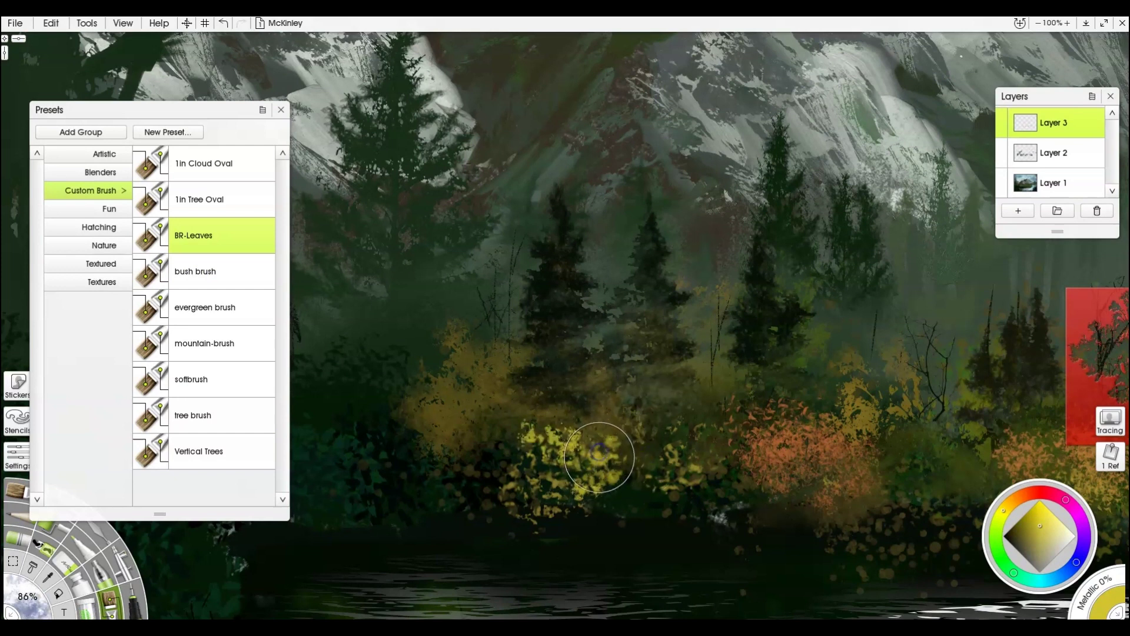
- Switch to the bush brush with a brighter orange and paint highlights on the orange shoreline bush
{"action": "left_click", "coordinate": [215, 274]}
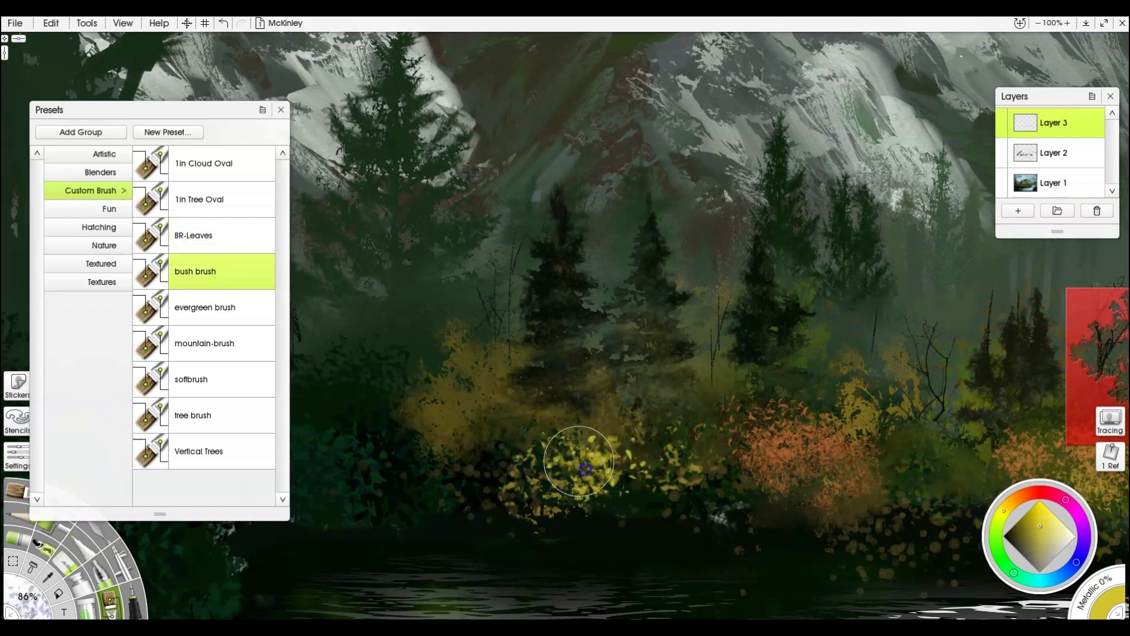
{"action": "left_click", "coordinate": [1035, 495]}
{"action": "left_click_drag", "start_coordinate": [815, 441], "coordinate": [853, 446]}
{"action": "key", "text": "ctrl+z"}
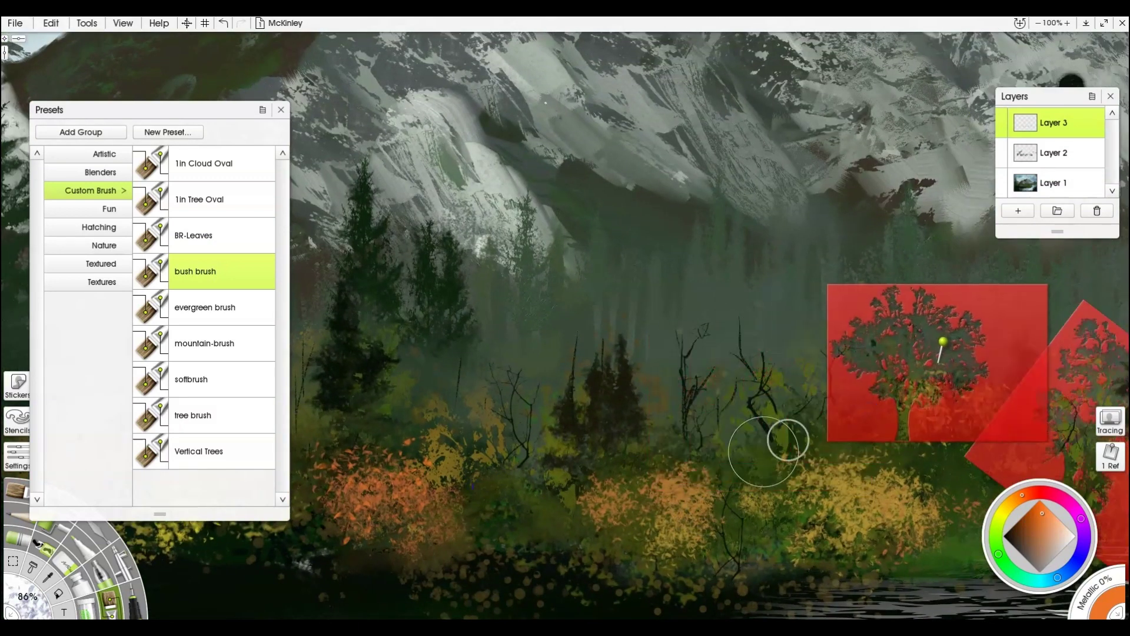
- Sample a golden brown from the central orange bush and dab foliage onto it and the neighbouring golden bush
{"action": "left_click", "coordinate": [683, 491], "text": "alt"}
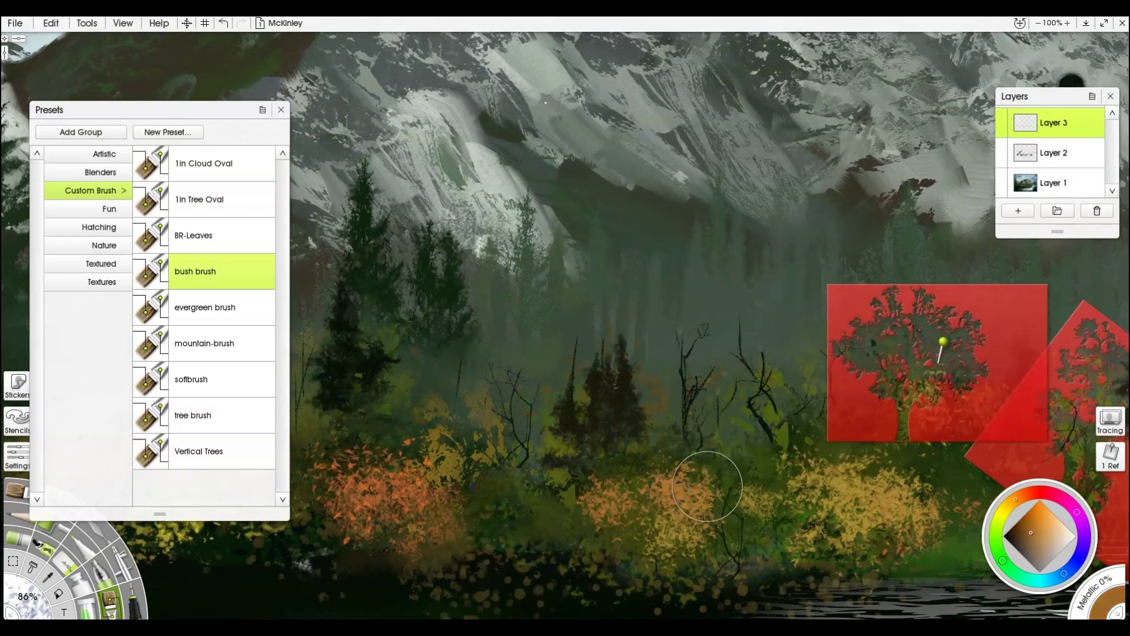
{"action": "left_click", "coordinate": [580, 533]}
{"action": "left_click", "coordinate": [567, 536]}
{"action": "left_click", "coordinate": [591, 522]}
{"action": "left_click", "coordinate": [824, 478]}
{"action": "left_click", "coordinate": [900, 506]}
{"action": "left_click", "coordinate": [874, 479]}
- Sample and lighten the golden bush's colour, then paint highlights on it and golden leaves on the bushes near the shoreline tip
{"action": "left_click", "coordinate": [872, 478], "text": "alt"}
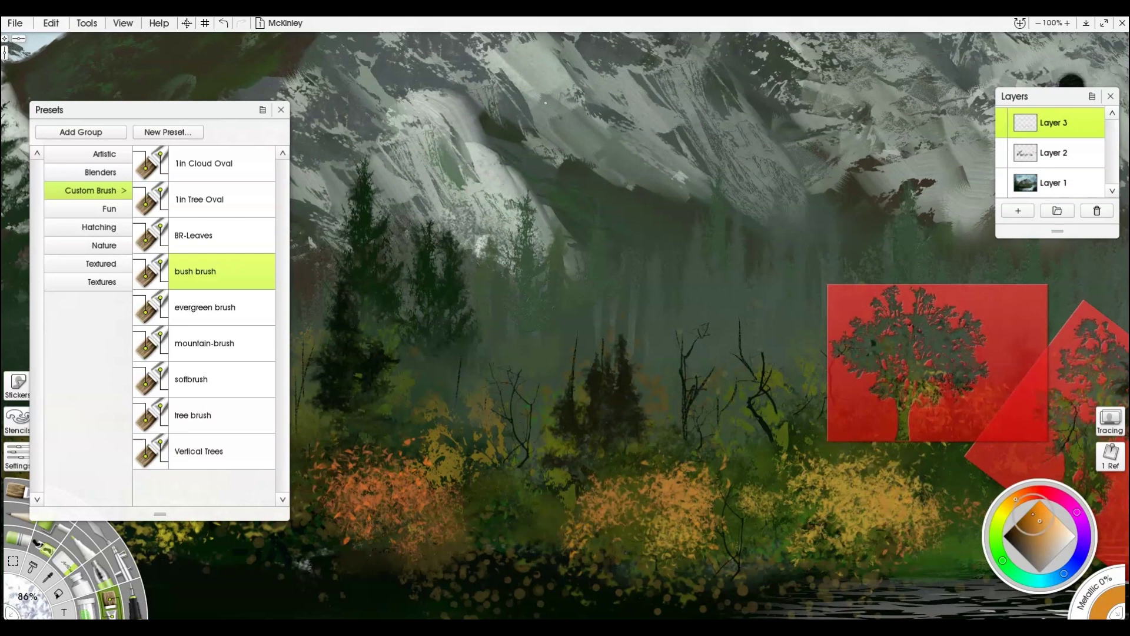
{"action": "left_click_drag", "start_coordinate": [1038, 527], "coordinate": [1042, 520]}
{"action": "mouse_move", "coordinate": [864, 497]}
{"action": "left_mouse_down"}
{"action": "mouse_move", "coordinate": [838, 524]}
{"action": "mouse_move", "coordinate": [886, 521]}
{"action": "left_mouse_up"}
{"action": "left_click_drag", "start_coordinate": [993, 388], "coordinate": [753, 323]}
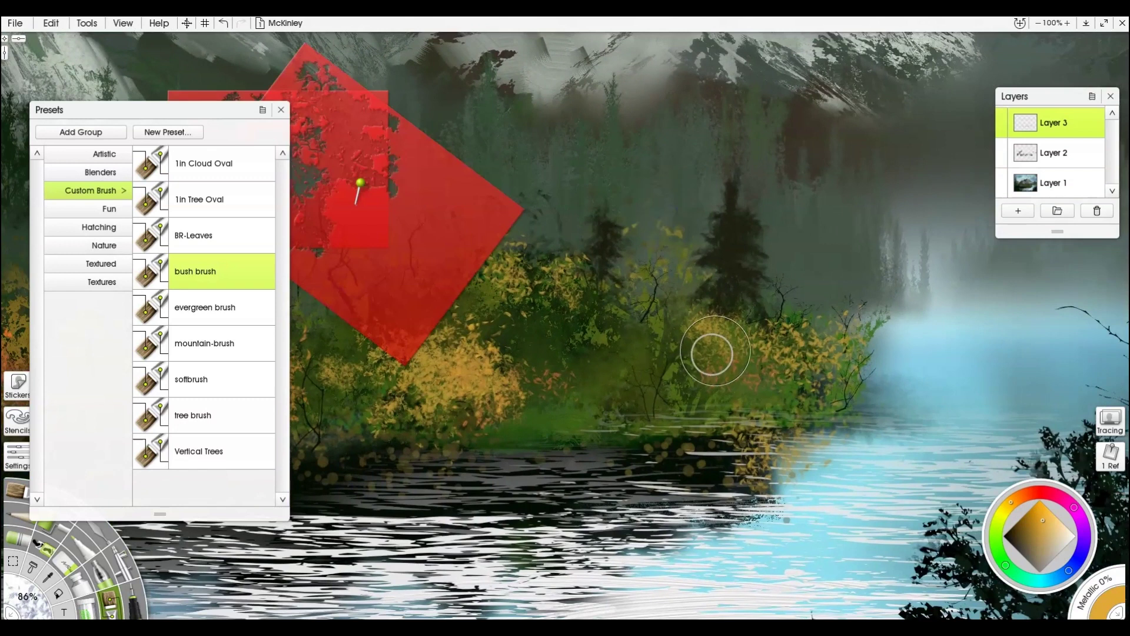
{"action": "mouse_move", "coordinate": [663, 349]}
{"action": "left_mouse_down"}
{"action": "mouse_move", "coordinate": [637, 352]}
{"action": "mouse_move", "coordinate": [657, 349]}
{"action": "mouse_move", "coordinate": [643, 357]}
{"action": "mouse_move", "coordinate": [635, 401]}
{"action": "left_mouse_up"}
- Put the bush brush in Eraser Mode and thin out the foliage on the shoreline bushes
{"action": "left_click", "coordinate": [280, 110]}
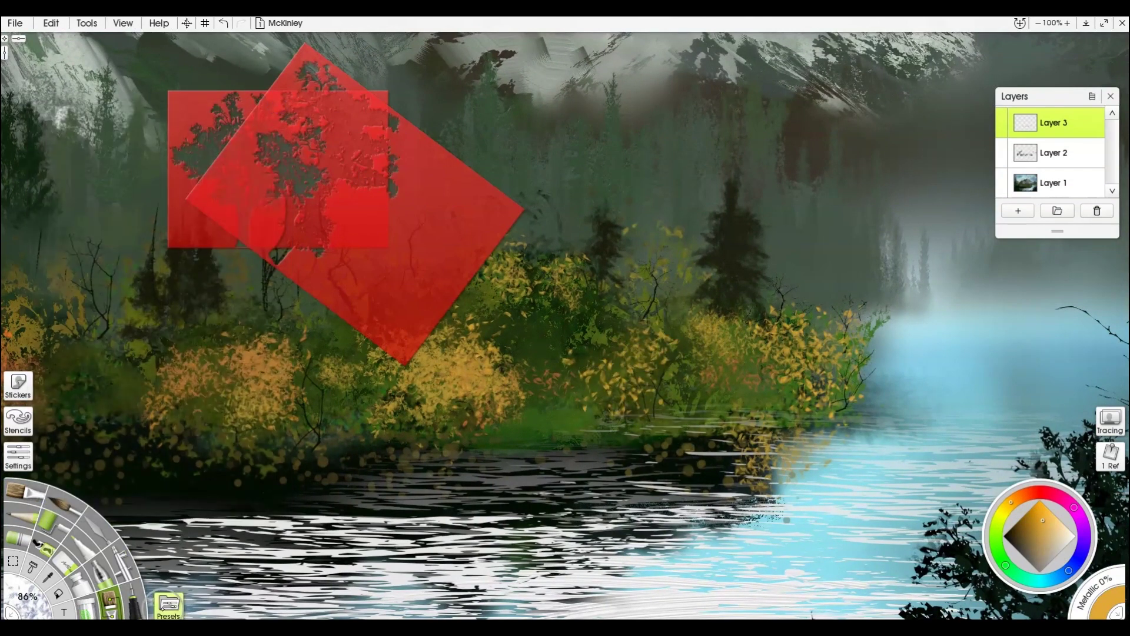
{"action": "left_click", "coordinate": [18, 455]}
{"action": "left_click", "coordinate": [148, 259]}
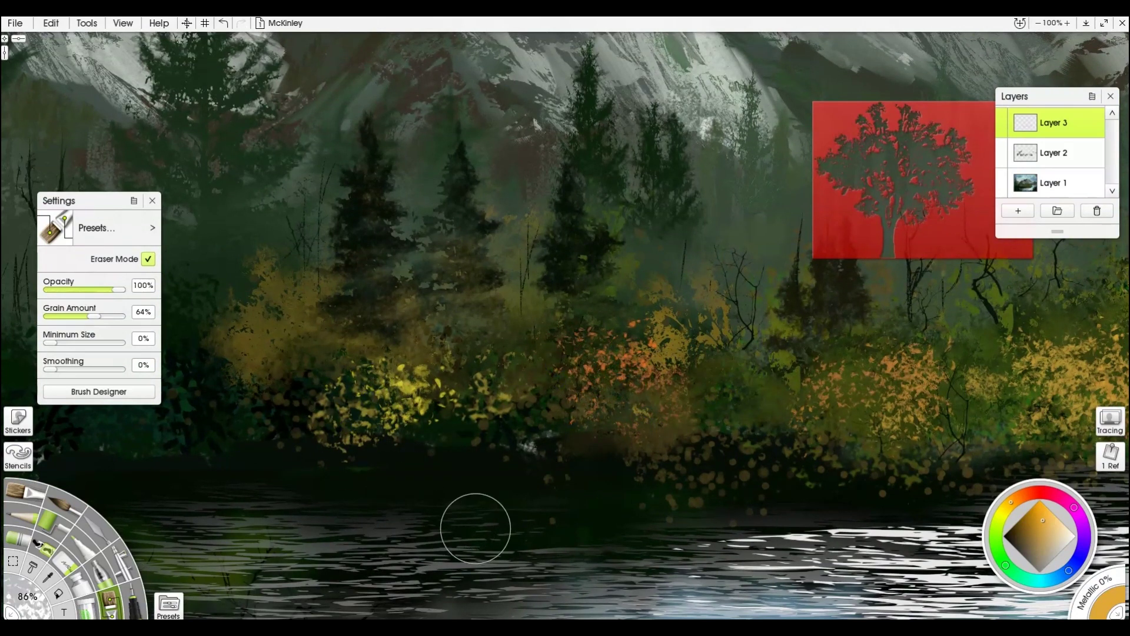
- Turn off Eraser Mode, choose light blue with the Dots texture preset, and dab blue flower specks among the shoreline bushes
{"action": "left_click", "coordinate": [1047, 574]}
{"action": "left_click", "coordinate": [147, 258]}
{"action": "left_click", "coordinate": [168, 605]}
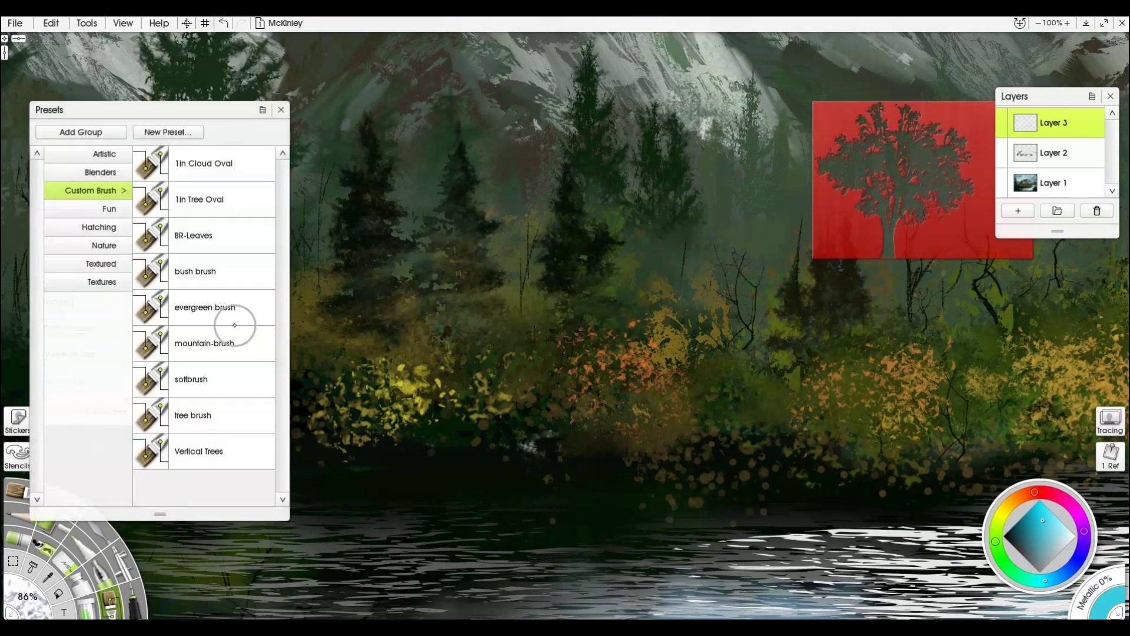
{"action": "left_click", "coordinate": [104, 281]}
{"action": "left_click", "coordinate": [247, 303]}
{"action": "mouse_move", "coordinate": [731, 410]}
{"action": "left_mouse_down"}
{"action": "mouse_move", "coordinate": [769, 411]}
{"action": "mouse_move", "coordinate": [635, 410]}
{"action": "left_mouse_up"}
{"action": "key", "text": "ctrl+z"}
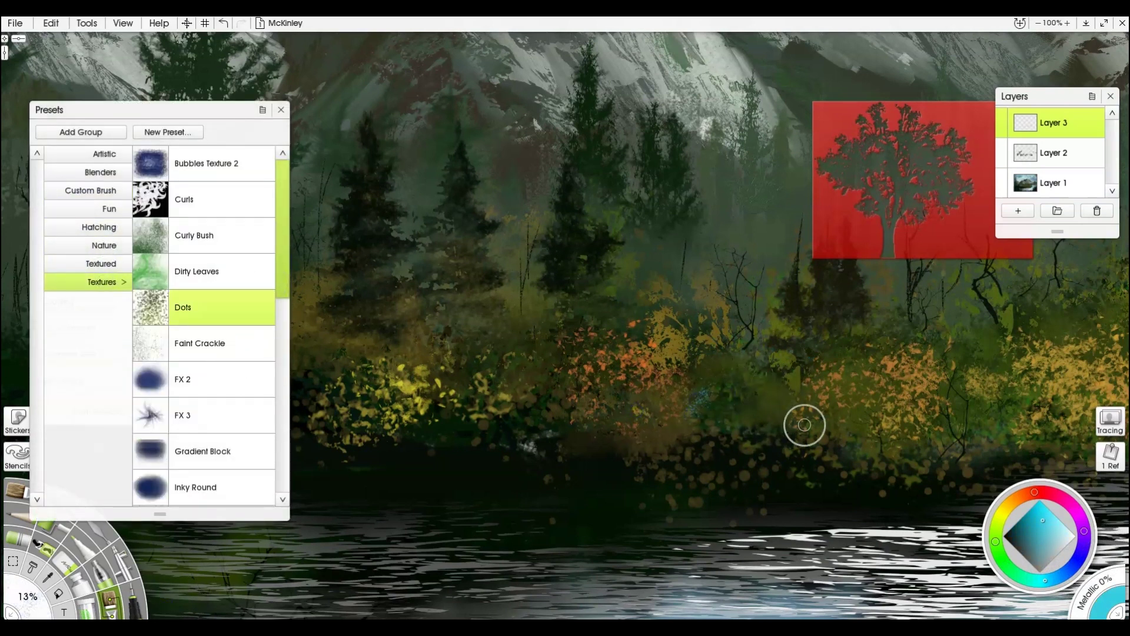
{"action": "left_click", "coordinate": [526, 418]}
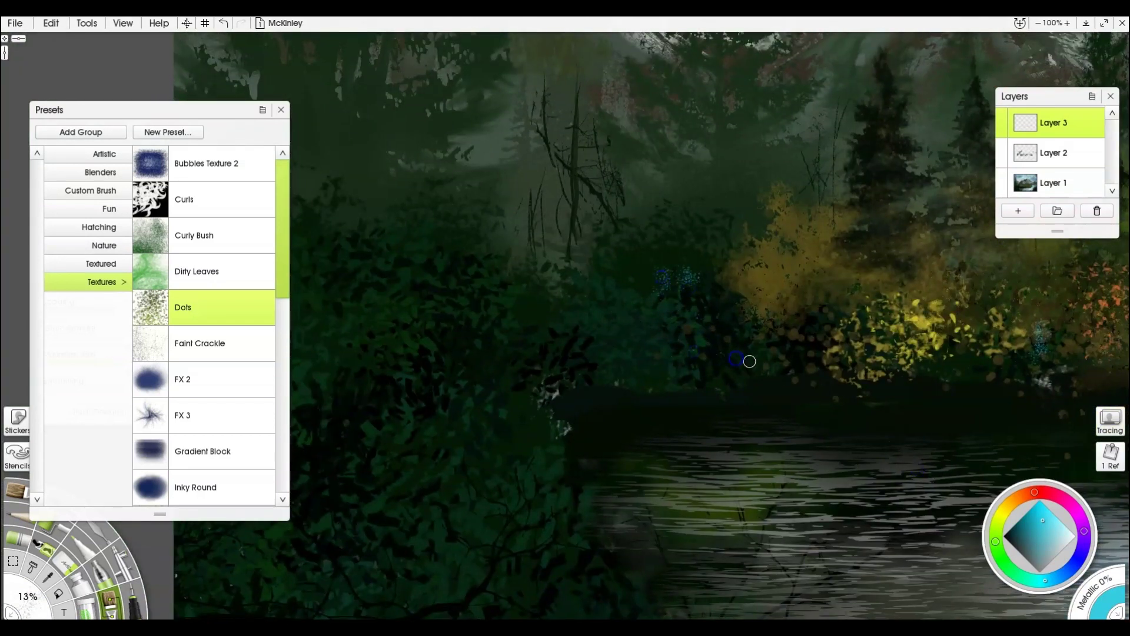
{"action": "left_click_drag", "start_coordinate": [716, 348], "coordinate": [712, 327]}
- Choose the Particles Snow 2 texture preset and paint pale grey specks just above the bushes between the yellow and orange ones
{"action": "scroll", "coordinate": [223, 457], "scroll_direction": "down", "scroll_amount": 5}
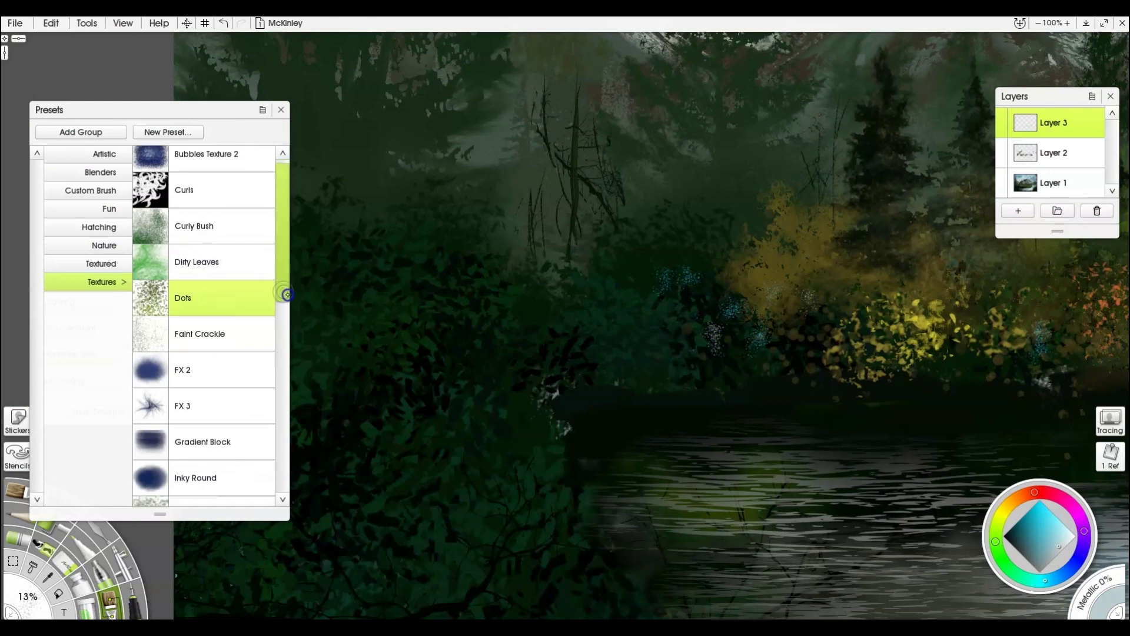
{"action": "left_click", "coordinate": [217, 415]}
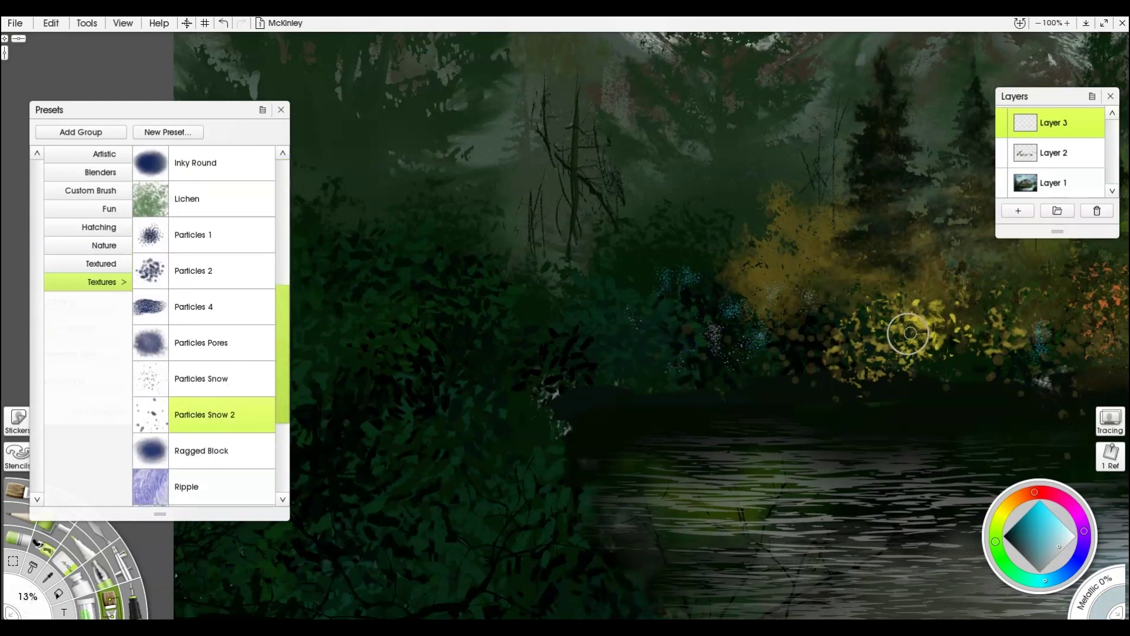
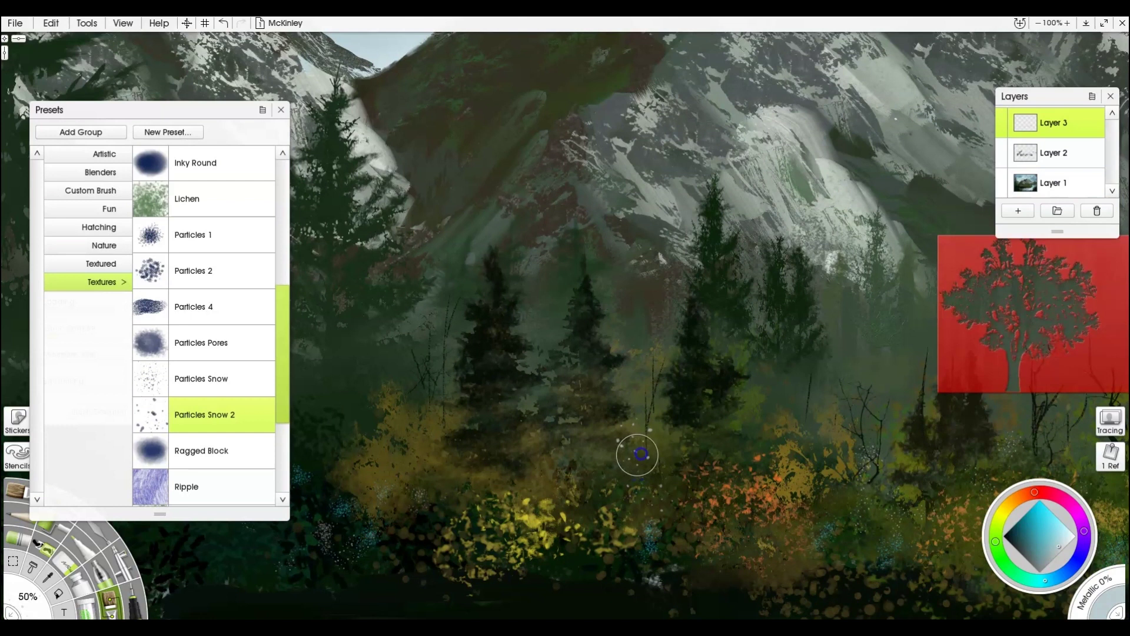
{"action": "left_click_drag", "start_coordinate": [649, 457], "coordinate": [683, 448]}
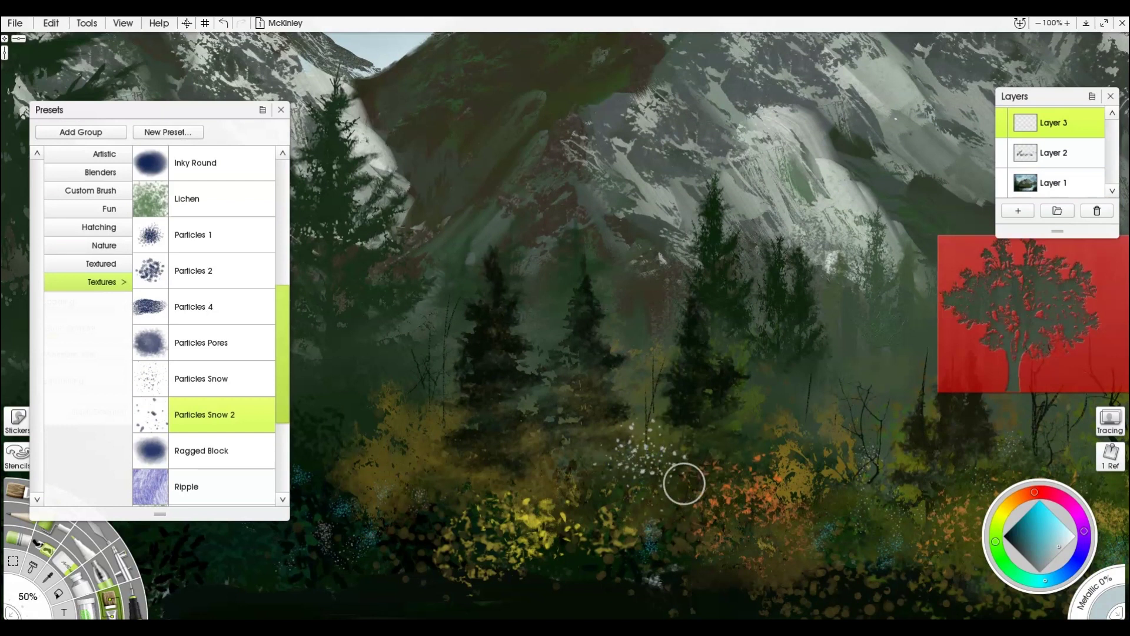
- Remove both tree stencils from the canvas
{"action": "right_click", "coordinate": [956, 358]}
{"action": "left_click", "coordinate": [1012, 500]}
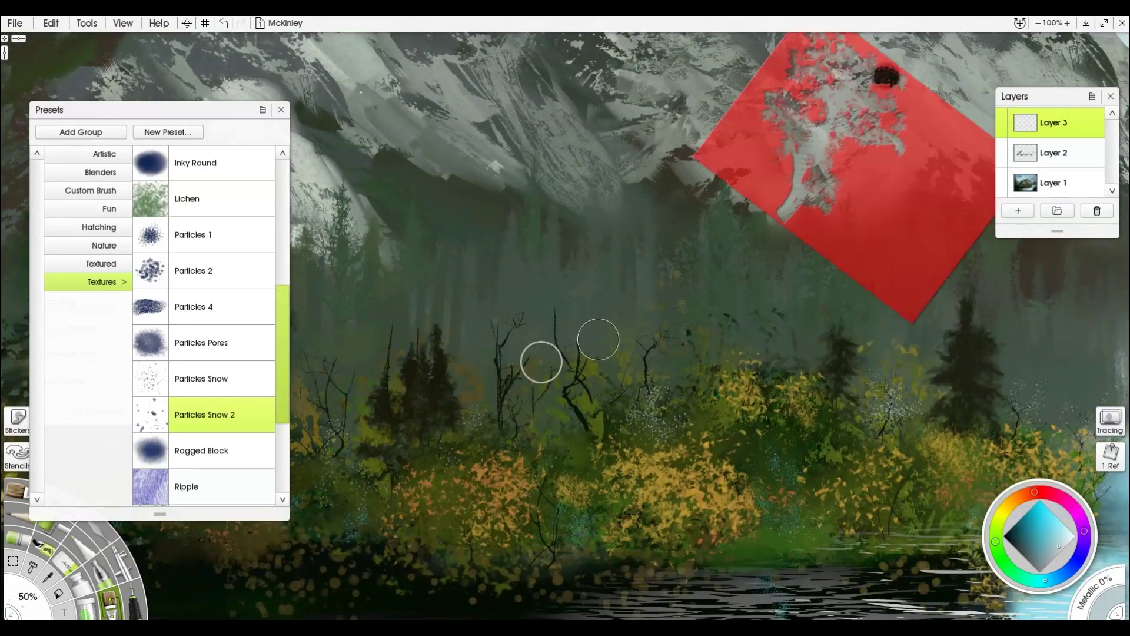
{"action": "right_click", "coordinate": [877, 214]}
{"action": "left_click", "coordinate": [930, 367]}
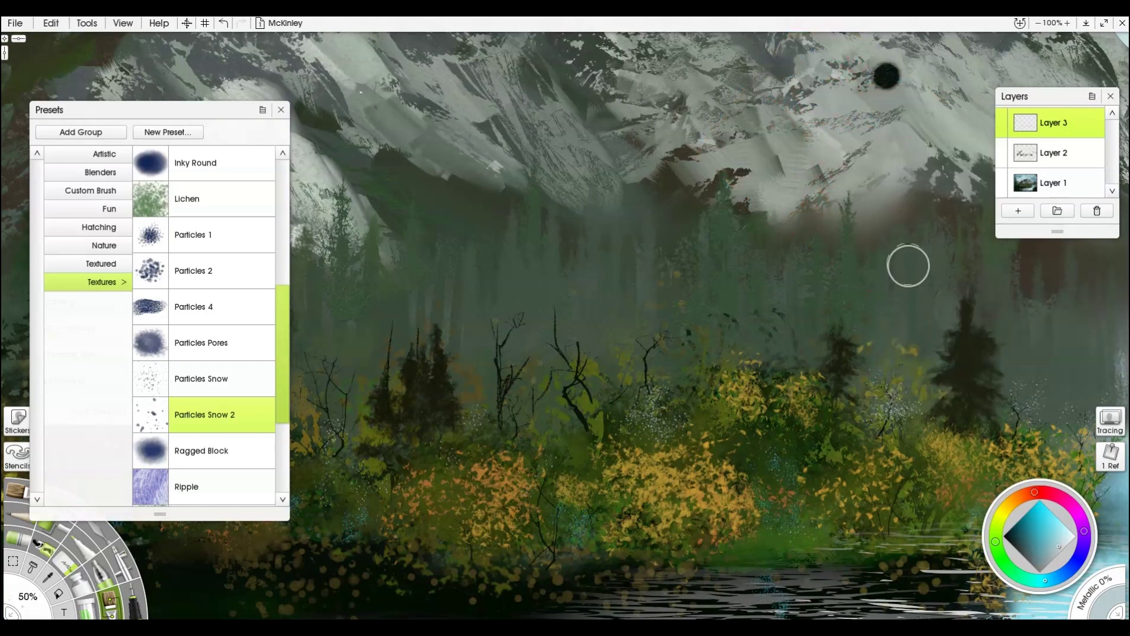
- Erase the stray black blob over the snowy mountain on Layer 2 with the Instant Erase preset
{"action": "key", "text": "e"}
{"action": "left_click", "coordinate": [999, 142]}
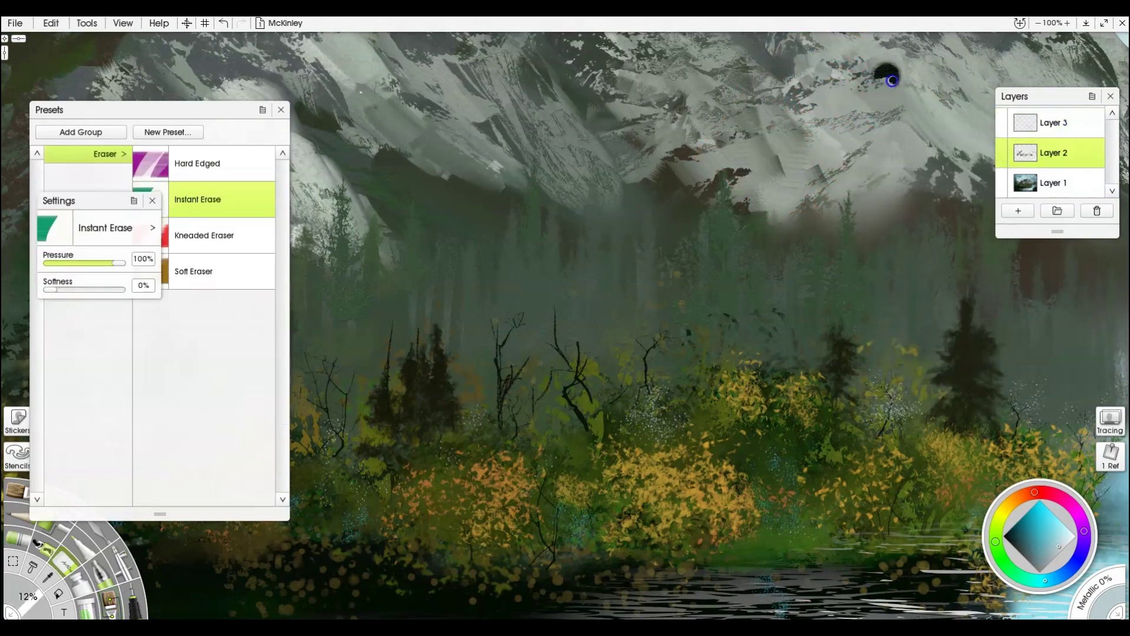
{"action": "scroll", "coordinate": [684, 206], "scroll_direction": "down", "scroll_amount": 5}
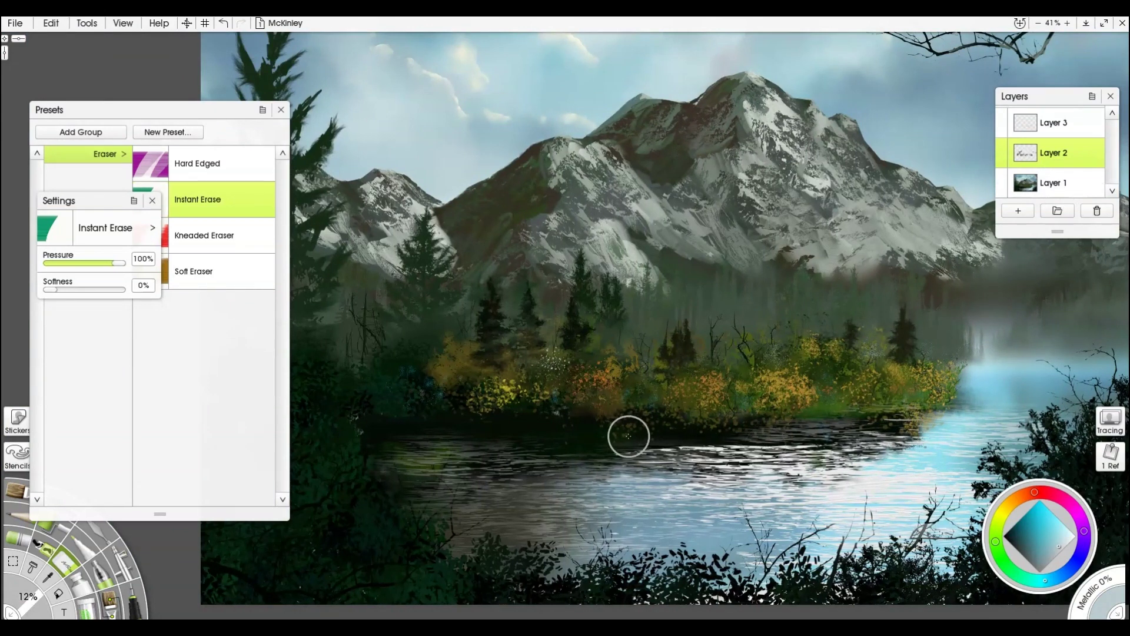
- Select Layer 1 and use the Harsh Chaos knife preset to break up the waterline beneath the shoreline bushes
{"action": "key", "text": "k"}
{"action": "left_click", "coordinate": [1063, 188]}
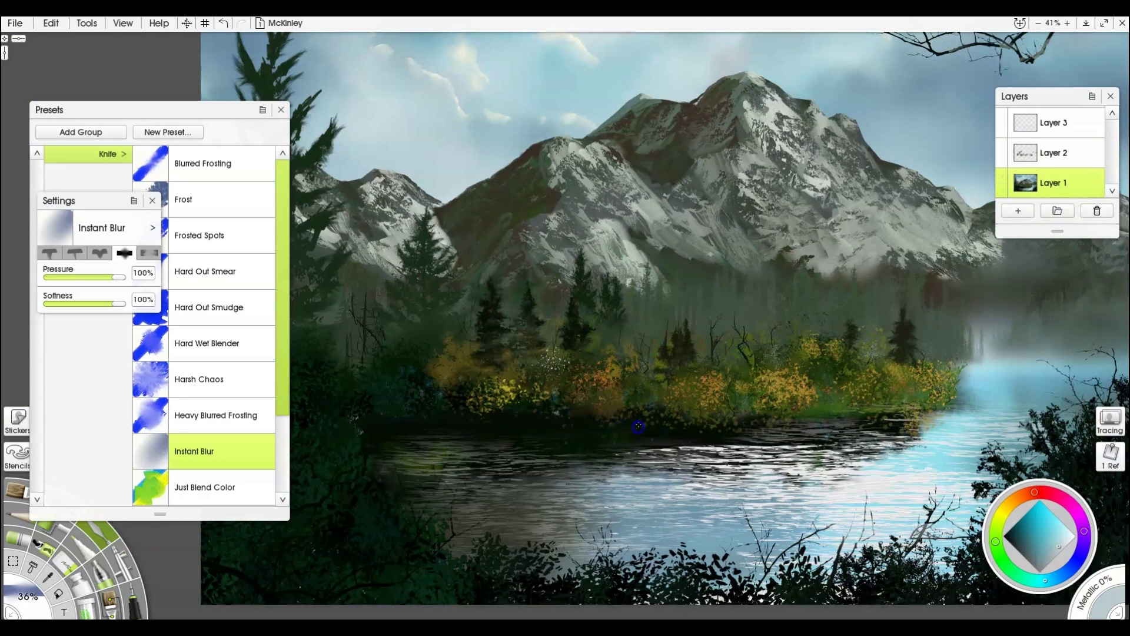
{"action": "scroll", "coordinate": [638, 425], "scroll_direction": "up", "scroll_amount": 3}
{"action": "left_click", "coordinate": [1056, 24]}
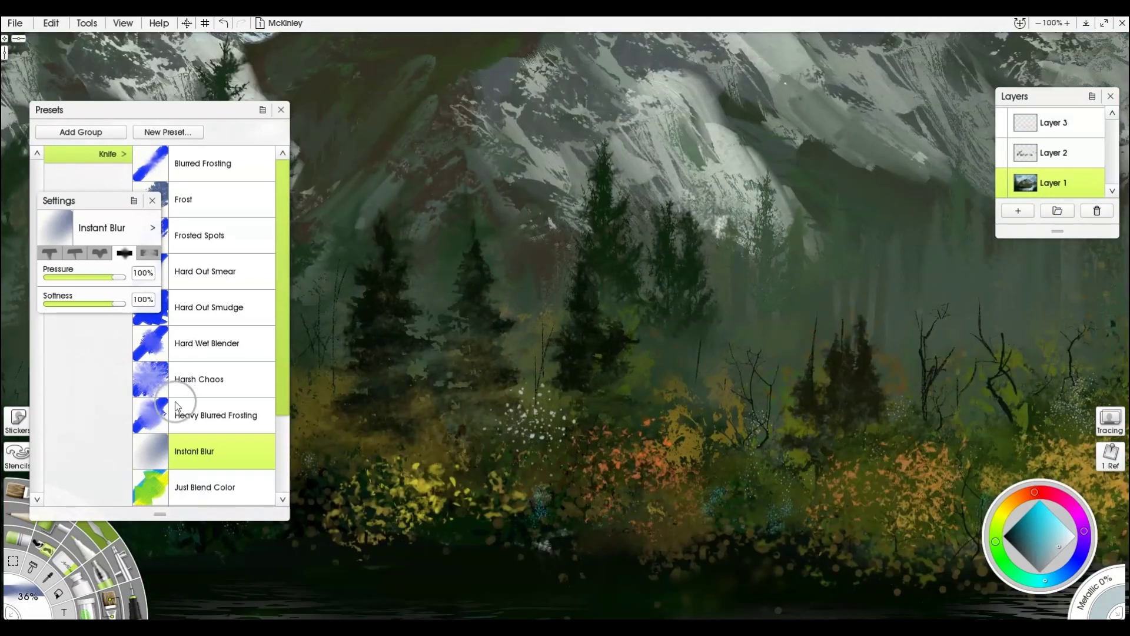
{"action": "left_click", "coordinate": [200, 373]}
{"action": "left_click_drag", "start_coordinate": [671, 443], "coordinate": [697, 304]}
{"action": "left_click_drag", "start_coordinate": [758, 438], "coordinate": [752, 458]}
{"action": "left_click_drag", "start_coordinate": [817, 442], "coordinate": [720, 445]}
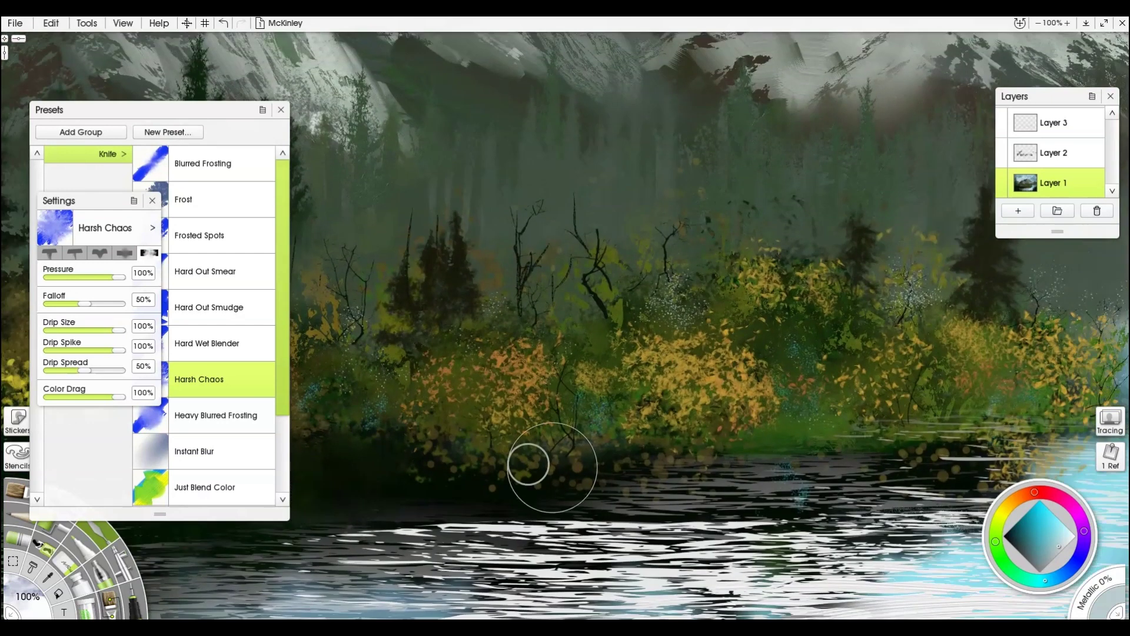
{"action": "left_click_drag", "start_coordinate": [530, 475], "coordinate": [697, 475]}
{"action": "mouse_move", "coordinate": [966, 466]}
{"action": "left_mouse_down"}
{"action": "mouse_move", "coordinate": [929, 450]}
{"action": "mouse_move", "coordinate": [975, 464]}
{"action": "mouse_move", "coordinate": [948, 450]}
{"action": "mouse_move", "coordinate": [761, 441]}
{"action": "mouse_move", "coordinate": [877, 459]}
{"action": "mouse_move", "coordinate": [788, 462]}
{"action": "mouse_move", "coordinate": [764, 445]}
{"action": "left_mouse_up"}
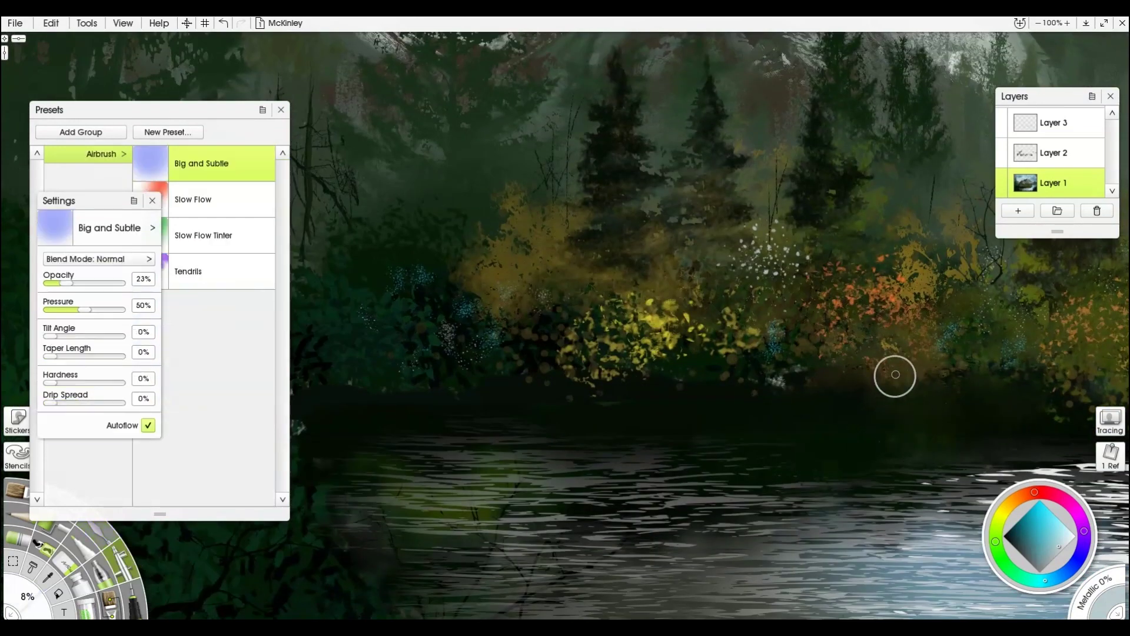
- Sample the yellow bush's colour and airbrush its reflection onto the dark water using the Big and Subtle preset
{"action": "left_click", "coordinate": [897, 375], "text": "alt"}
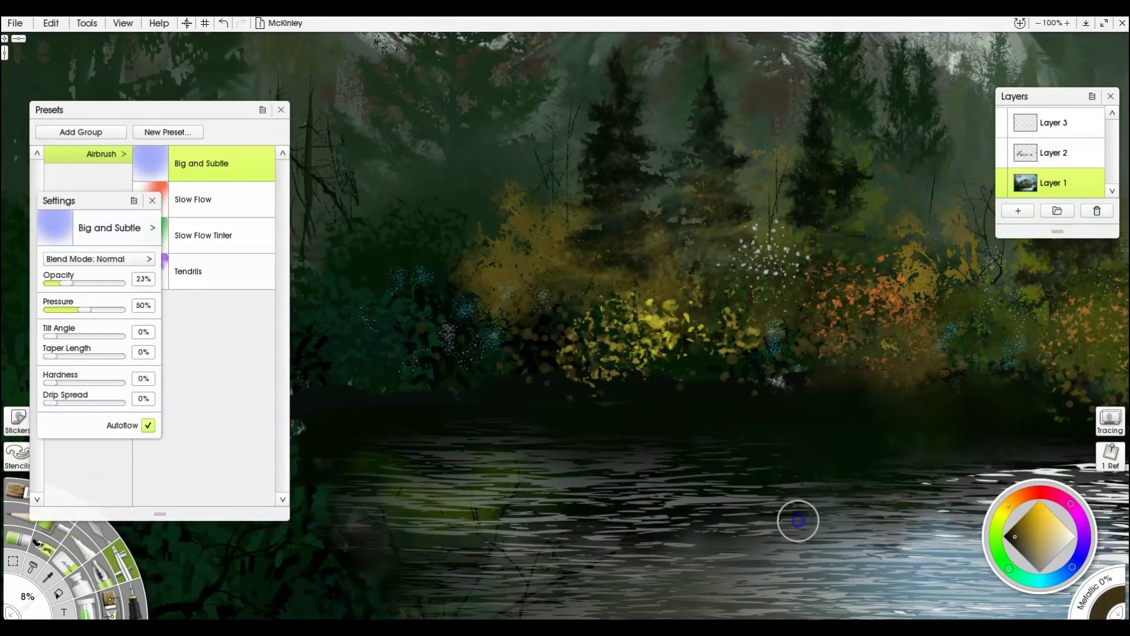
{"action": "left_click", "coordinate": [650, 355], "text": "alt"}
{"action": "left_click_drag", "start_coordinate": [608, 483], "coordinate": [646, 481]}
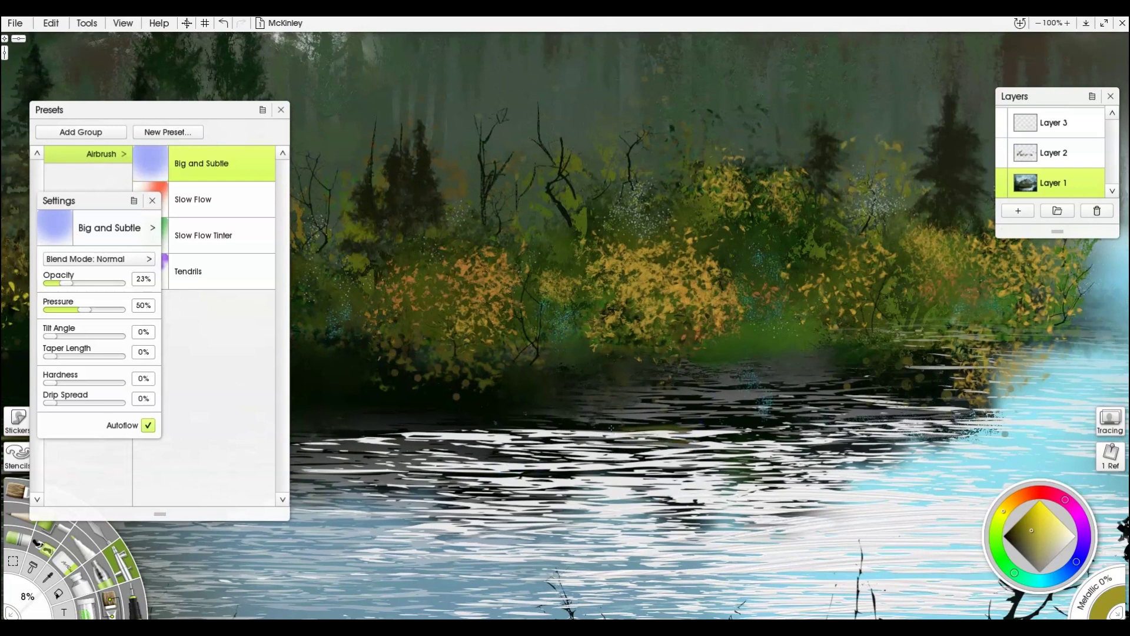
{"action": "left_click_drag", "start_coordinate": [611, 428], "coordinate": [742, 418]}
- Sample orange-brown and green tones from the bushes and airbrush their reflections onto the water toward the shoreline tip
{"action": "left_click", "coordinate": [479, 295], "text": "alt"}
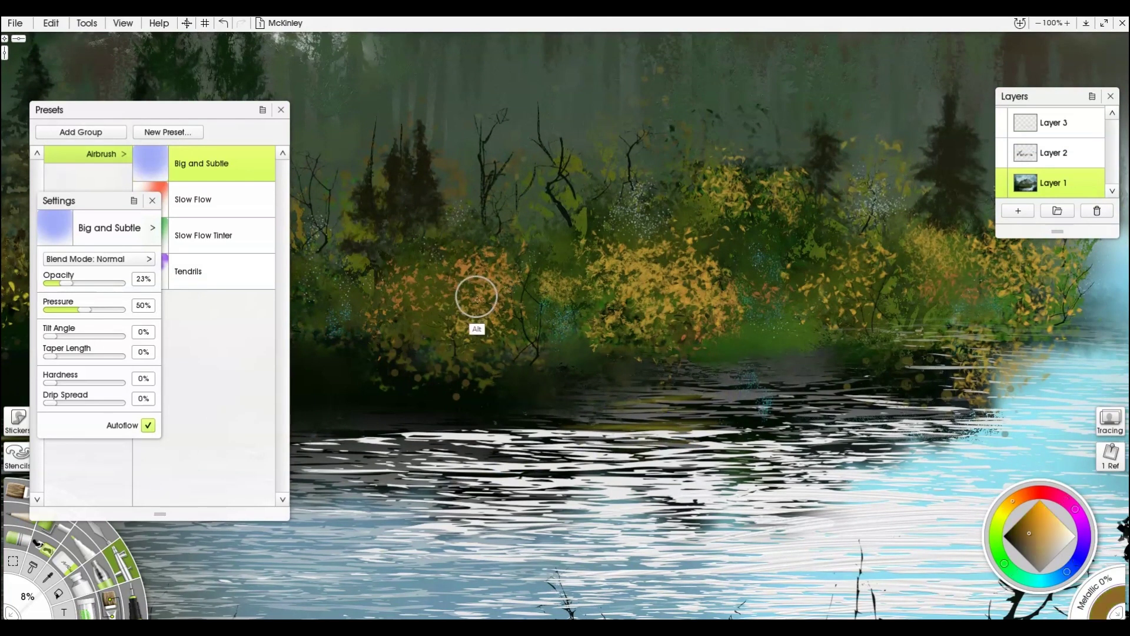
{"action": "left_click", "coordinate": [487, 300], "text": "alt"}
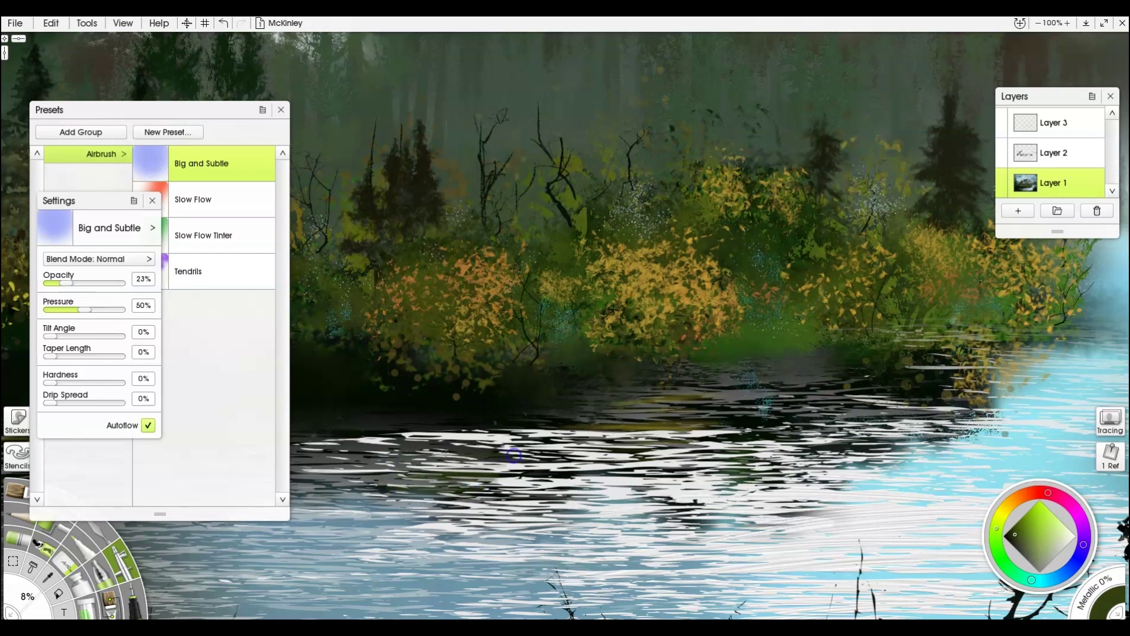
{"action": "left_click", "coordinate": [500, 300], "text": "alt"}
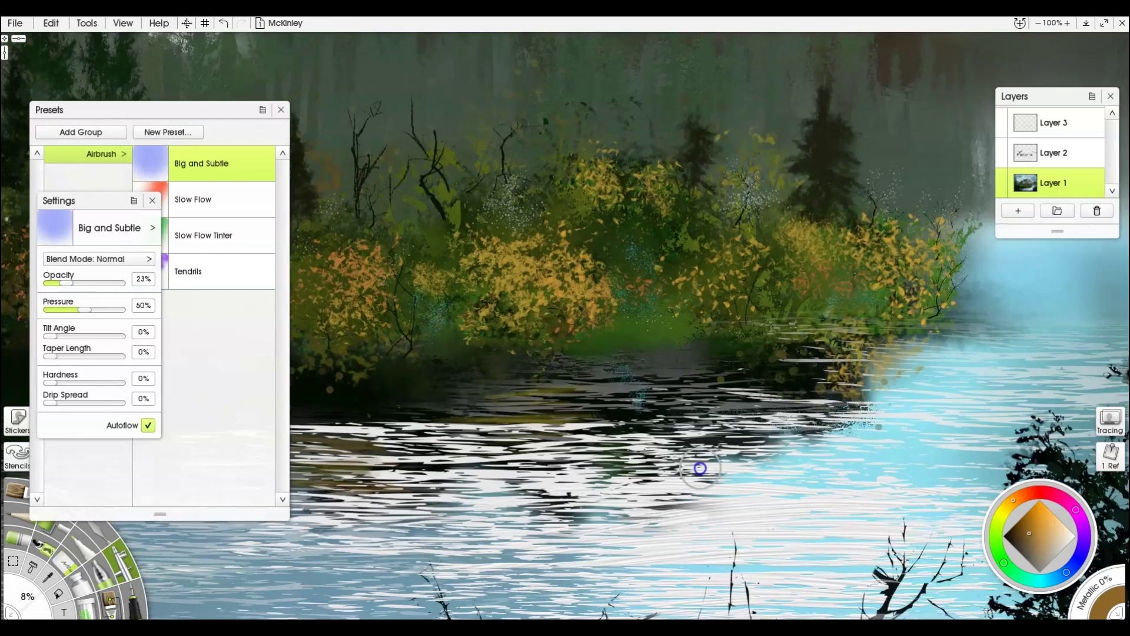
{"action": "left_click", "coordinate": [657, 413], "text": "alt"}
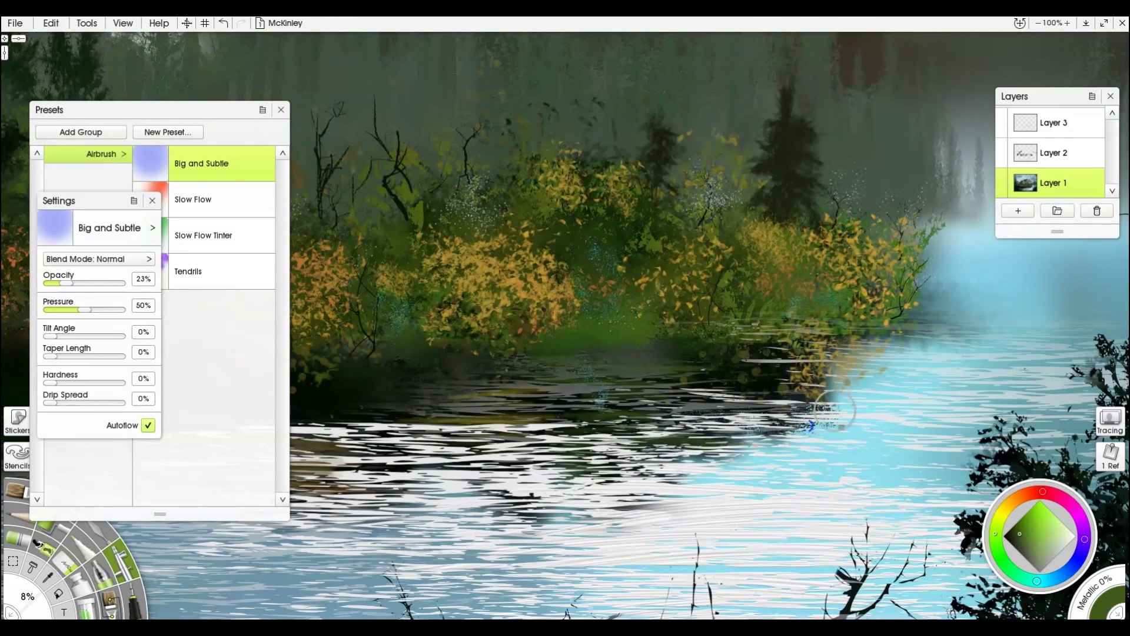
{"action": "left_click", "coordinate": [882, 321], "text": "alt"}
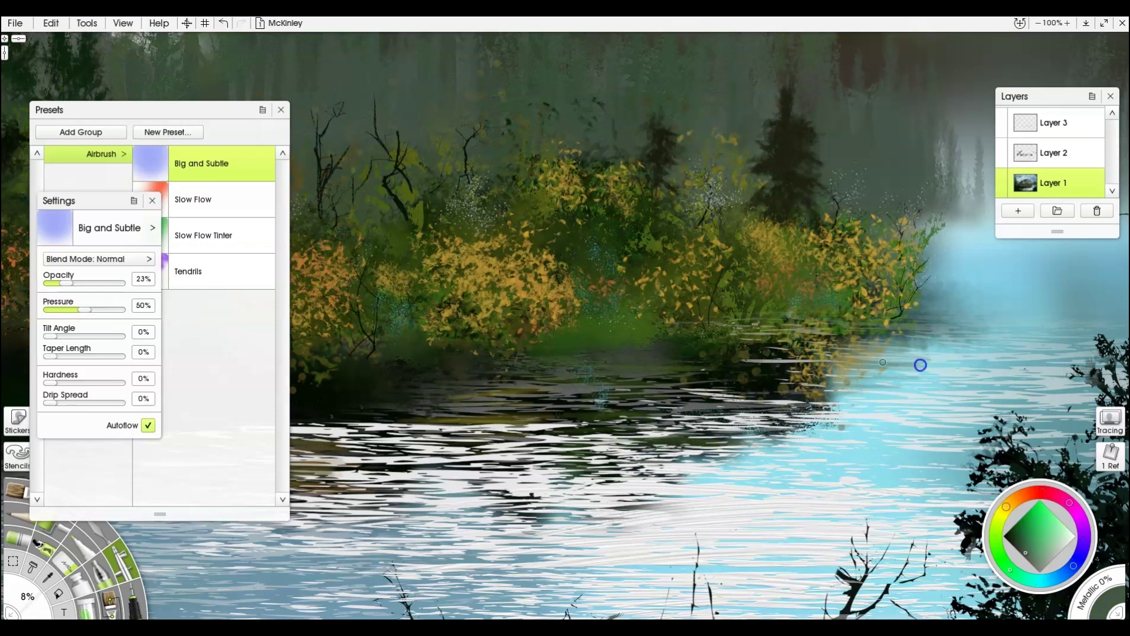
{"action": "left_click", "coordinate": [628, 330], "text": "alt"}
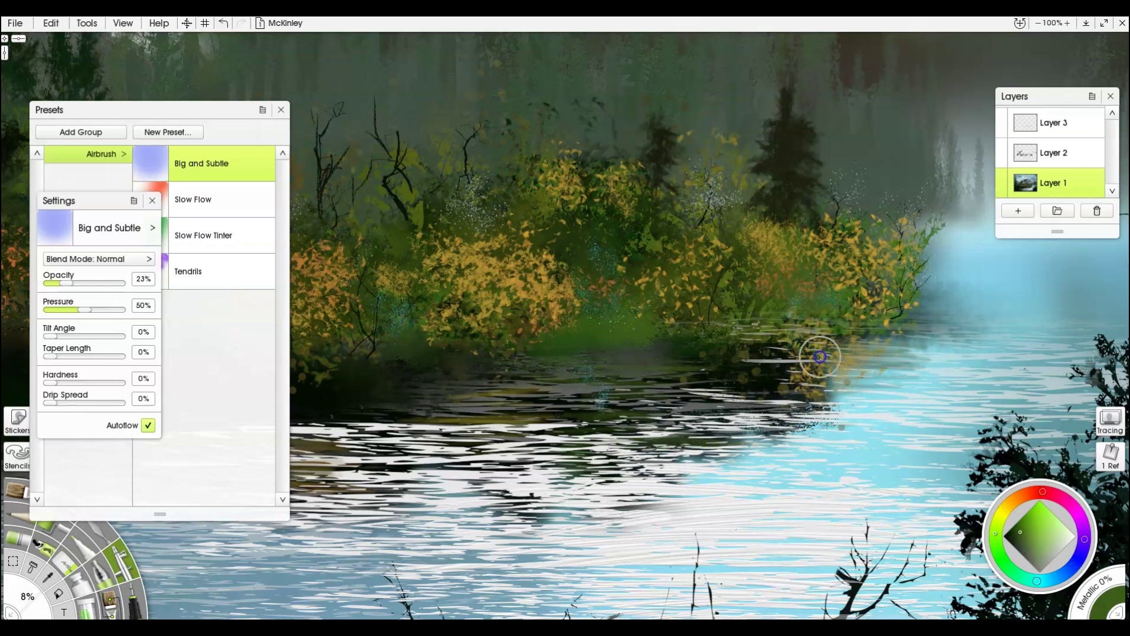
- Brighten the green and airbrush reflections near the shoreline tip, then add a sampled dark tone to the water below it
{"action": "left_click", "coordinate": [1035, 535]}
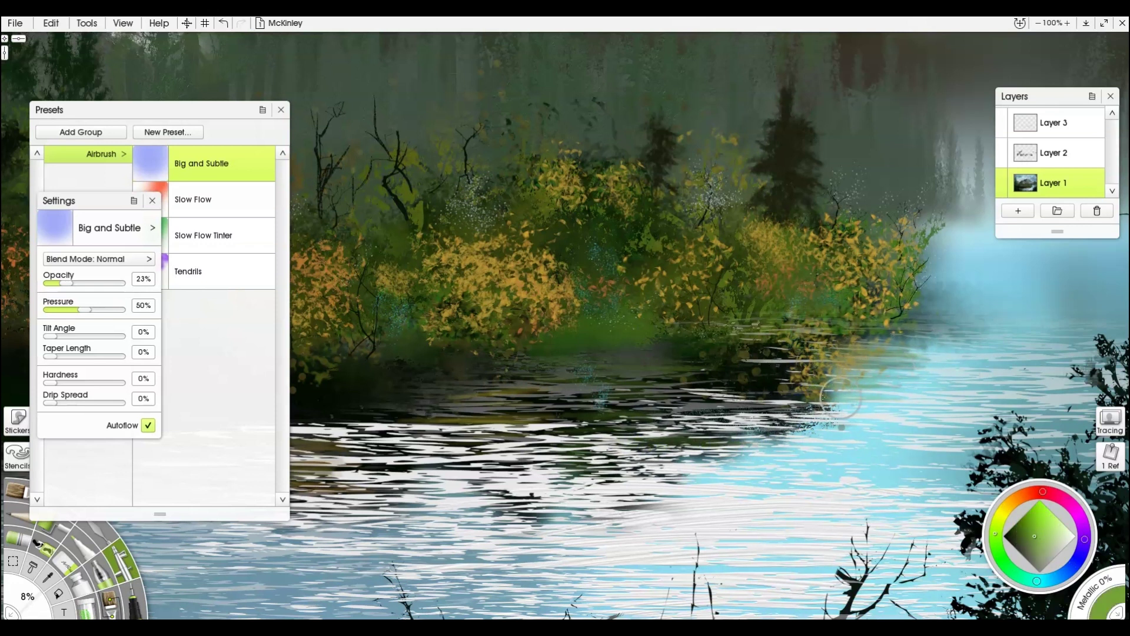
{"action": "mouse_move", "coordinate": [840, 388]}
{"action": "left_mouse_down"}
{"action": "mouse_move", "coordinate": [714, 372]}
{"action": "mouse_move", "coordinate": [823, 366]}
{"action": "mouse_move", "coordinate": [812, 345]}
{"action": "left_mouse_up"}
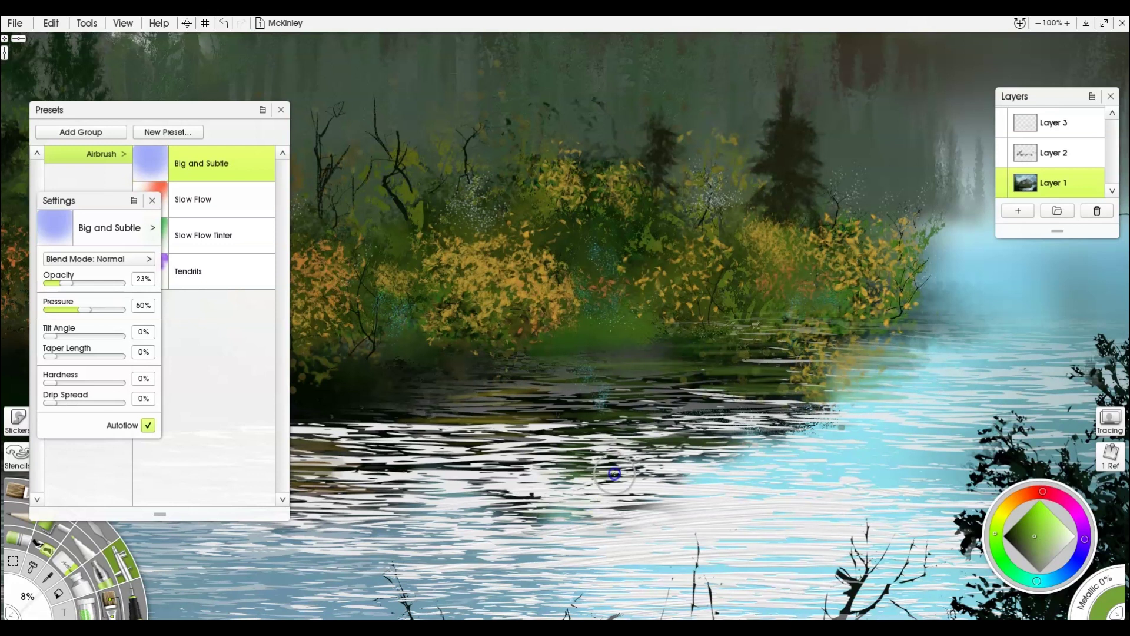
{"action": "left_click", "coordinate": [764, 432], "text": "alt"}
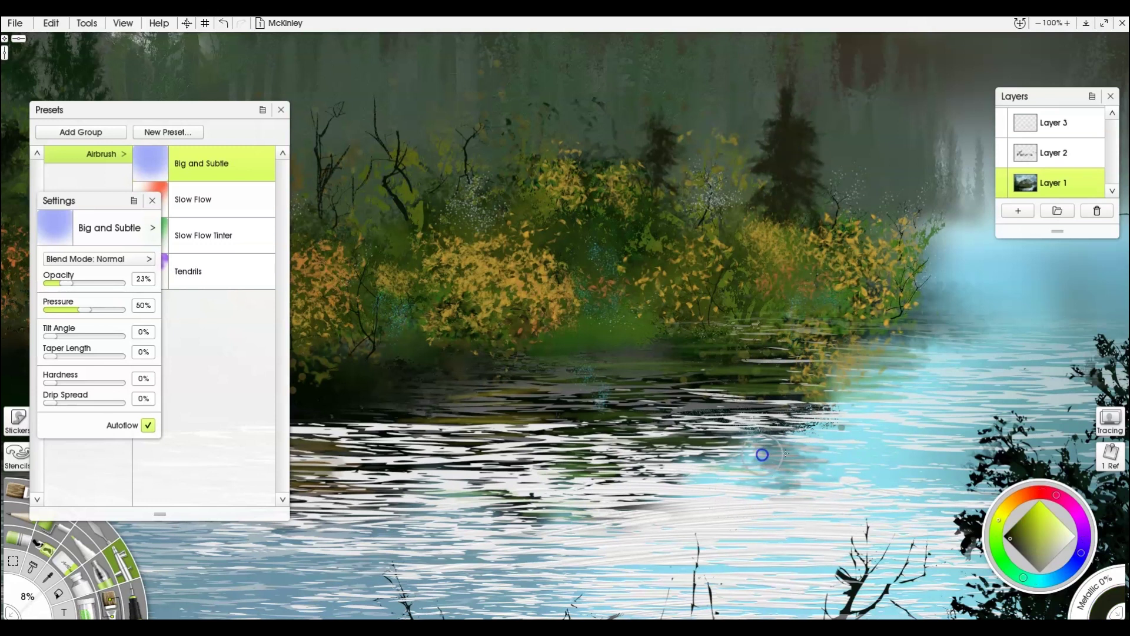
- Use the Everlasting Oil brush with a sampled dark green to paint thin bare branches in the golden bushes and at the shoreline tip
{"action": "key", "text": "o"}
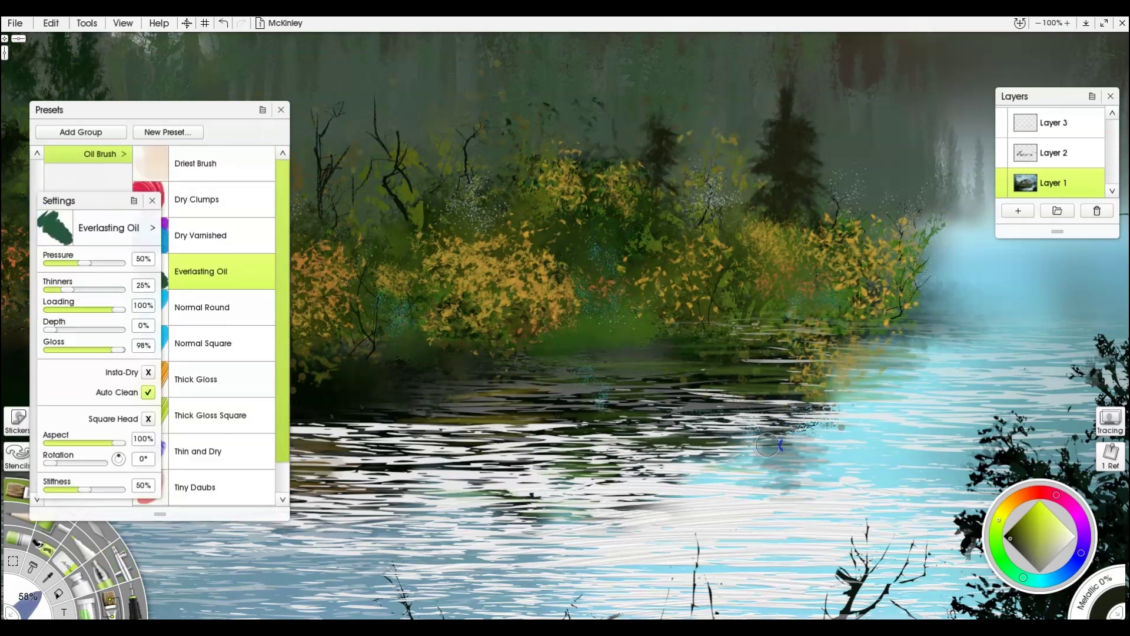
{"action": "left_click_drag", "start_coordinate": [692, 436], "coordinate": [817, 437]}
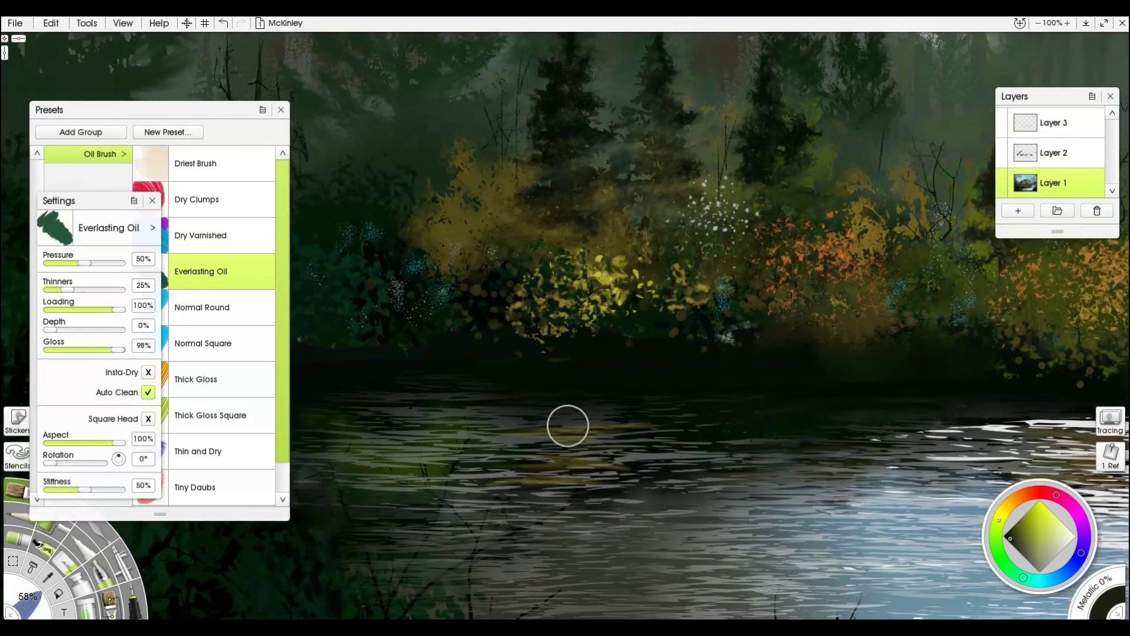
{"action": "left_click_drag", "start_coordinate": [568, 424], "coordinate": [847, 396]}
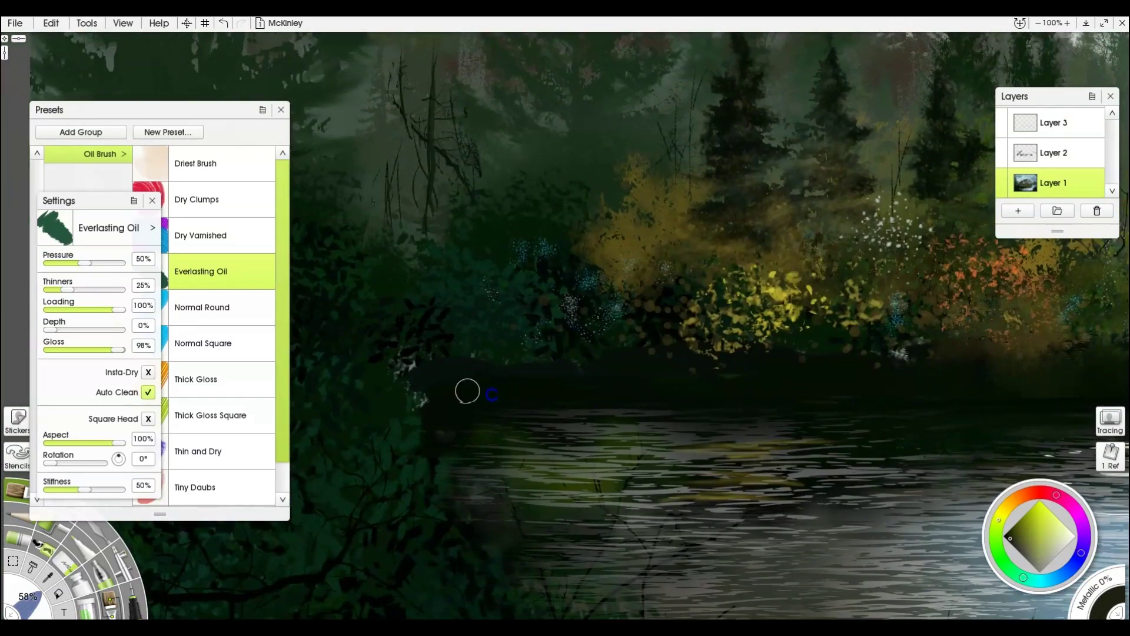
{"action": "left_click", "coordinate": [821, 342], "text": "alt"}
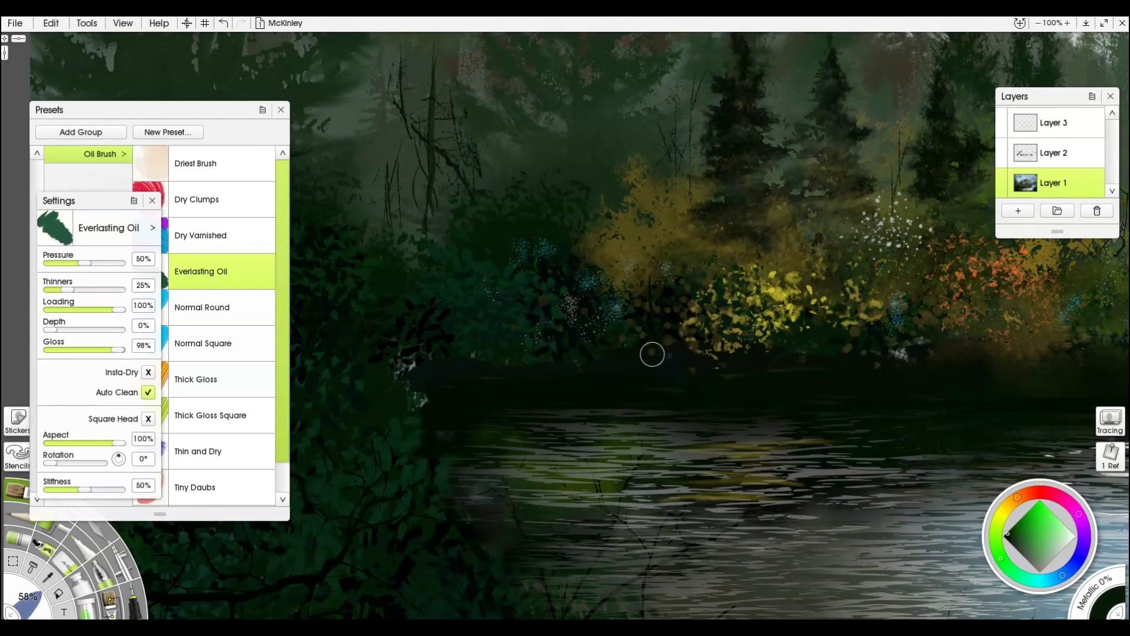
{"action": "left_click_drag", "start_coordinate": [617, 266], "coordinate": [637, 218]}
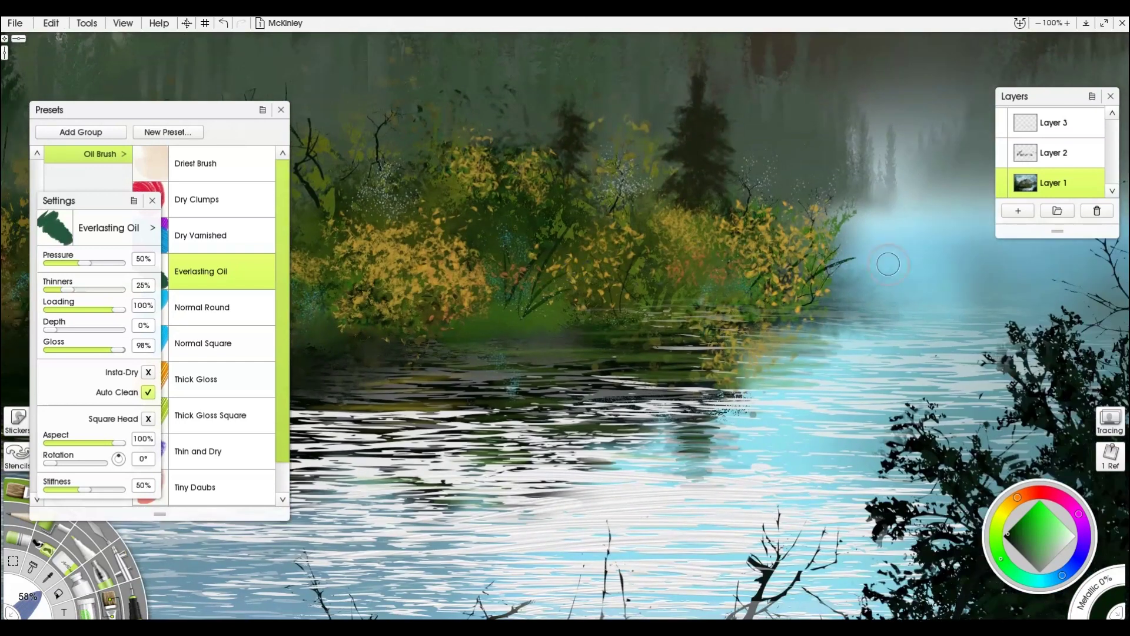
{"action": "left_click_drag", "start_coordinate": [805, 287], "coordinate": [853, 207]}
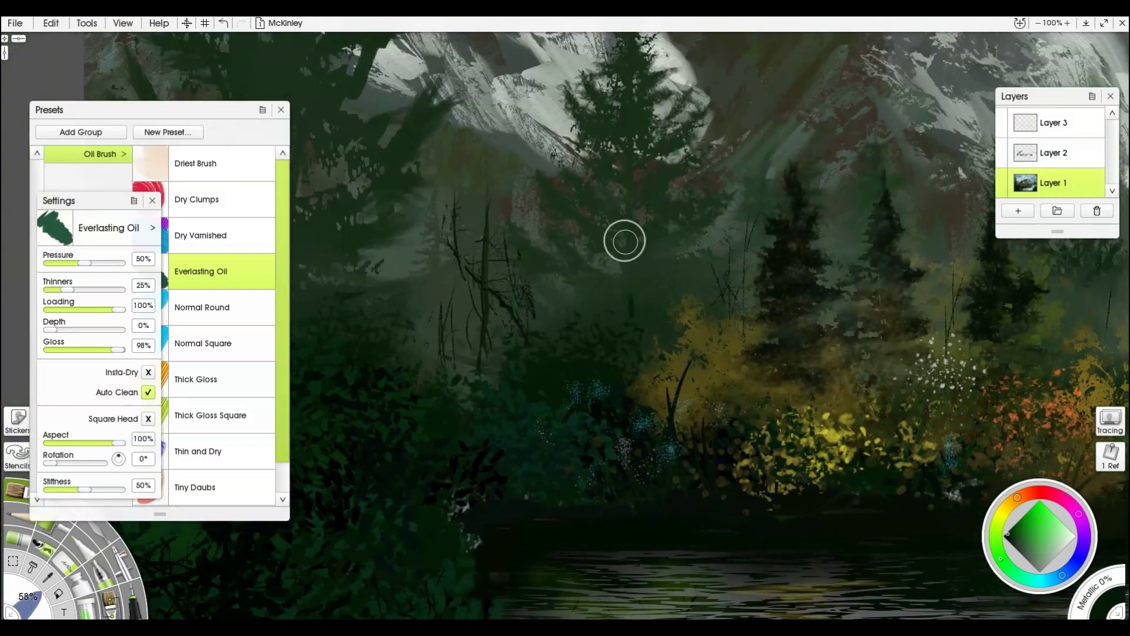
- Use the evergreen brush on Layer 2 to paint more dark green boughs up the large evergreen
{"action": "mouse_move", "coordinate": [541, 200]}
{"action": "left_mouse_down"}
{"action": "mouse_move", "coordinate": [835, 308]}
{"action": "mouse_move", "coordinate": [943, 308]}
{"action": "left_mouse_up"}
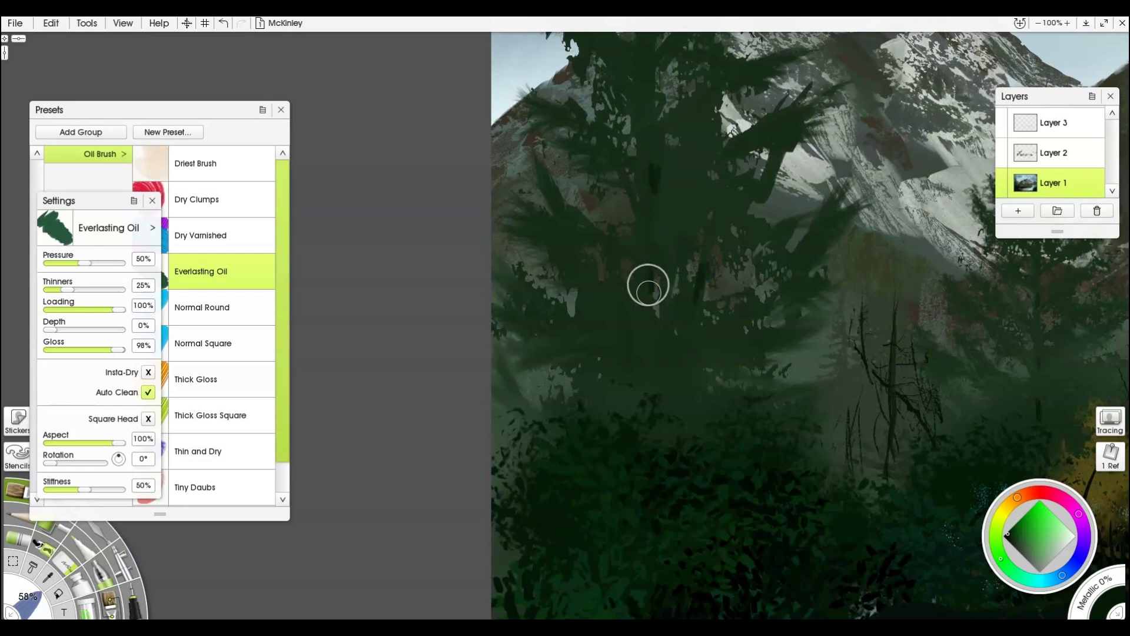
{"action": "left_click", "coordinate": [110, 602]}
{"action": "left_click", "coordinate": [124, 203]}
{"action": "left_click", "coordinate": [90, 190]}
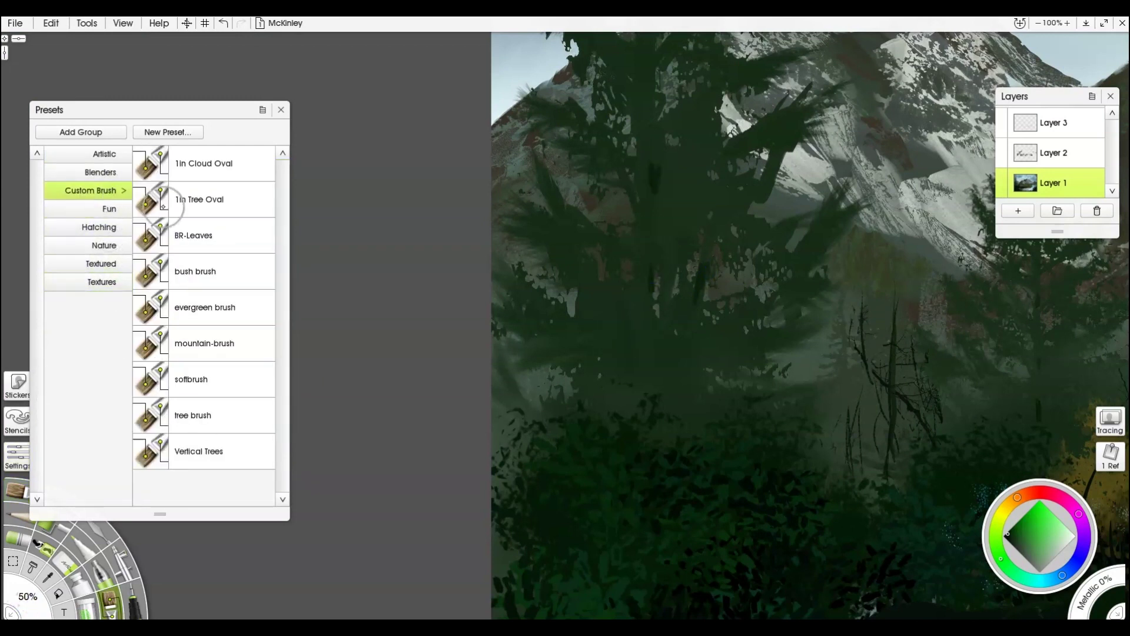
{"action": "left_click", "coordinate": [205, 306]}
{"action": "left_click", "coordinate": [1053, 153]}
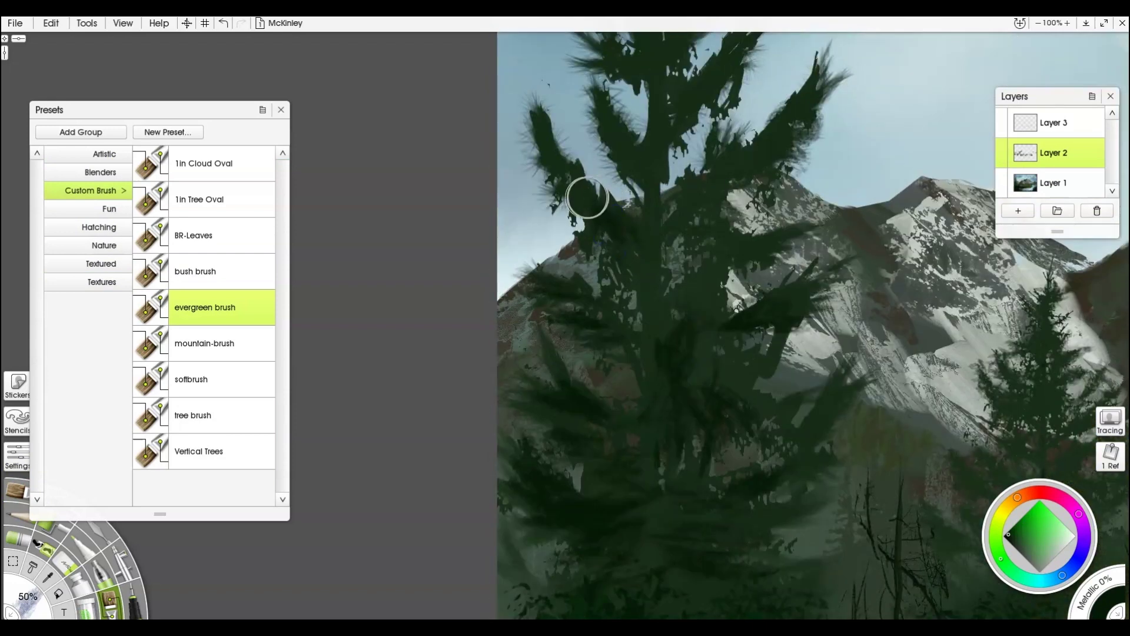
{"action": "mouse_move", "coordinate": [585, 197]}
{"action": "left_mouse_down"}
{"action": "mouse_move", "coordinate": [539, 116]}
{"action": "mouse_move", "coordinate": [612, 219]}
{"action": "left_mouse_up"}
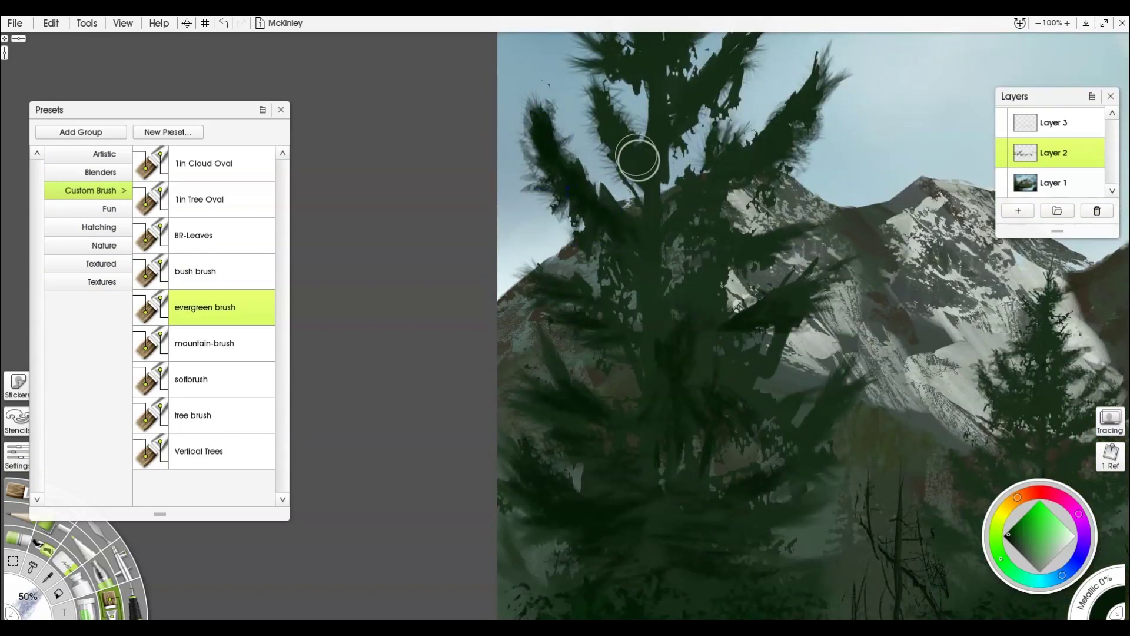
{"action": "left_click_drag", "start_coordinate": [598, 88], "coordinate": [644, 159]}
{"action": "left_click_drag", "start_coordinate": [736, 178], "coordinate": [677, 217]}
{"action": "left_click_drag", "start_coordinate": [771, 232], "coordinate": [711, 256]}
{"action": "mouse_move", "coordinate": [691, 300]}
{"action": "left_mouse_down"}
{"action": "mouse_move", "coordinate": [675, 267]}
{"action": "mouse_move", "coordinate": [645, 318]}
{"action": "left_mouse_up"}
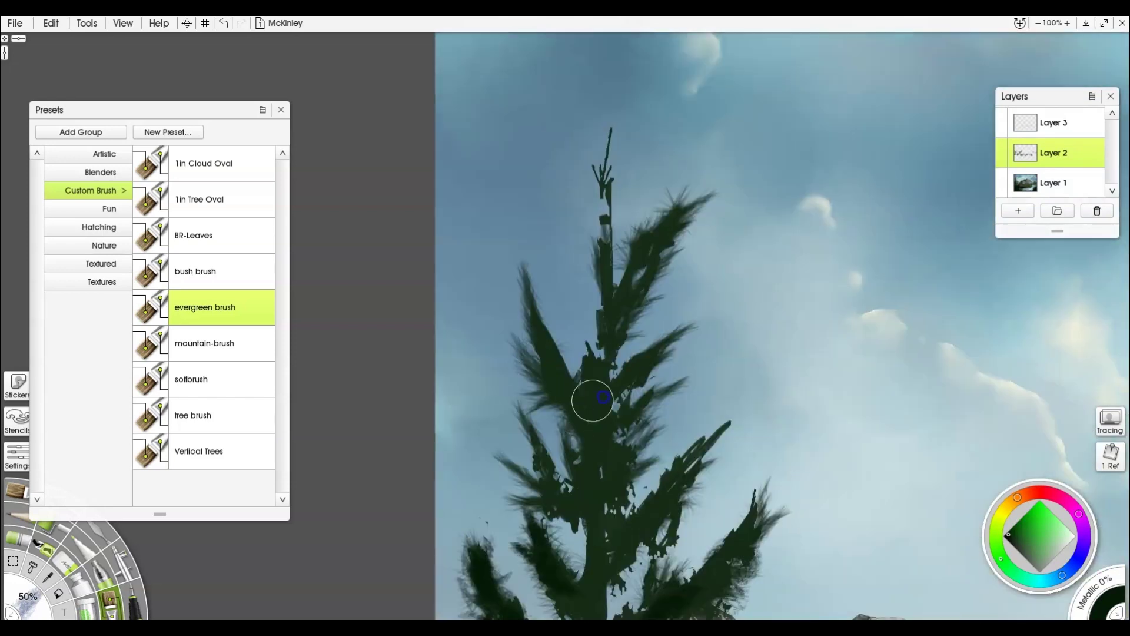
{"action": "mouse_move", "coordinate": [590, 396]}
{"action": "left_mouse_down"}
{"action": "mouse_move", "coordinate": [590, 595]}
{"action": "mouse_move", "coordinate": [651, 411]}
{"action": "mouse_move", "coordinate": [630, 271]}
{"action": "left_mouse_up"}
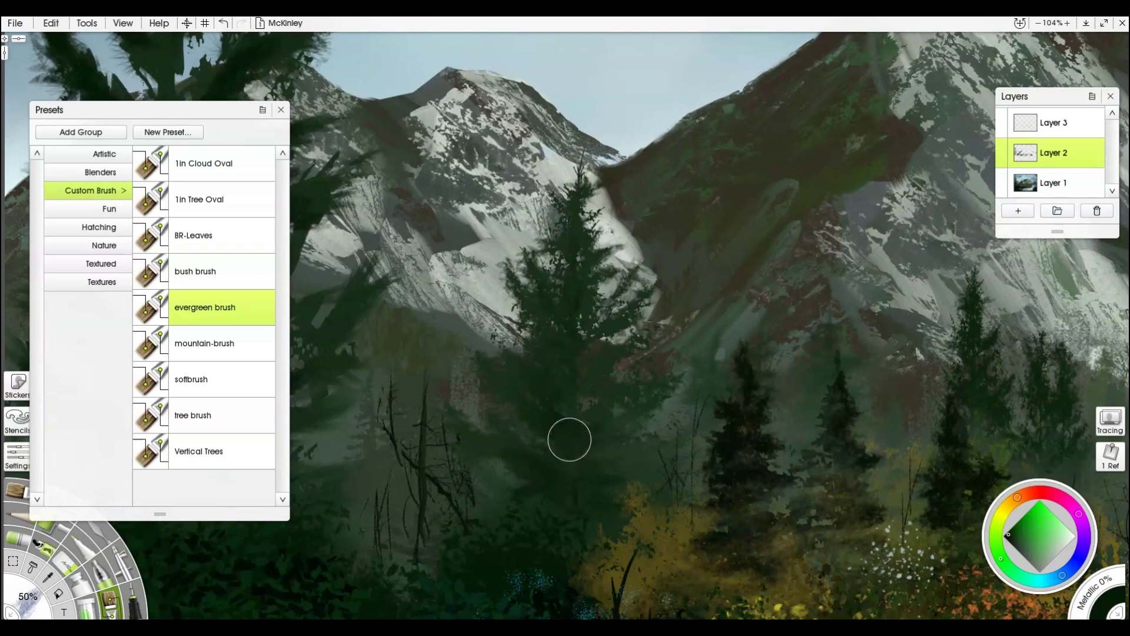
- Sample a green from the middle evergreen and paint brighter highlights on it and the smaller evergreens along the shore
{"action": "left_click", "coordinate": [1018, 532]}
{"action": "left_click", "coordinate": [1000, 516]}
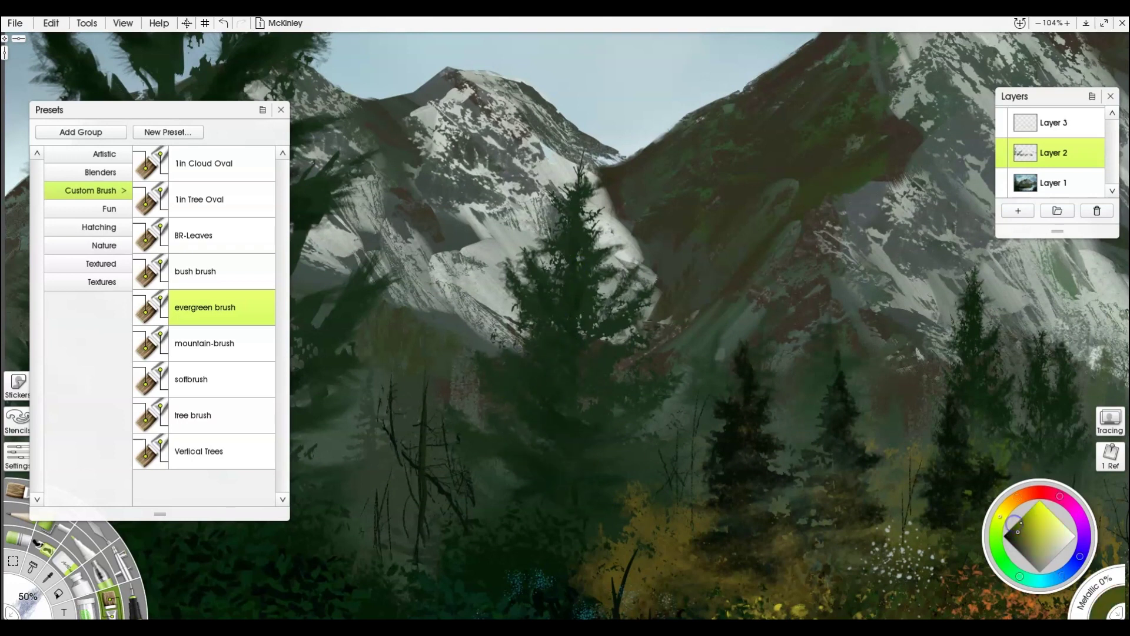
{"action": "left_click", "coordinate": [587, 425], "text": "alt"}
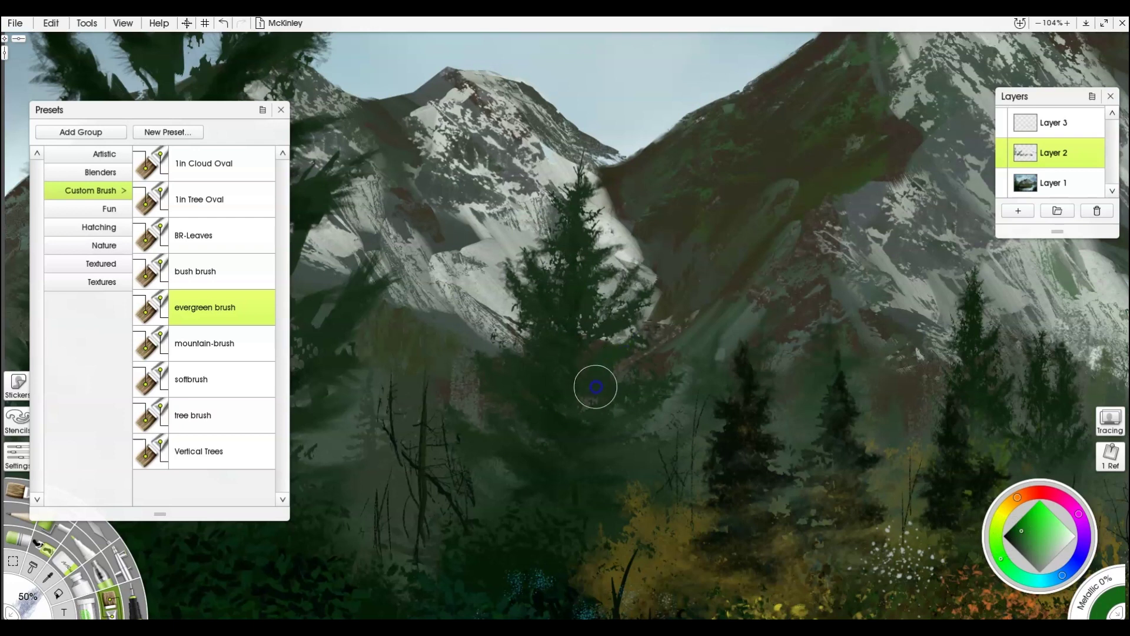
{"action": "mouse_move", "coordinate": [648, 284]}
{"action": "left_mouse_down"}
{"action": "mouse_move", "coordinate": [604, 295]}
{"action": "mouse_move", "coordinate": [582, 257]}
{"action": "left_mouse_up"}
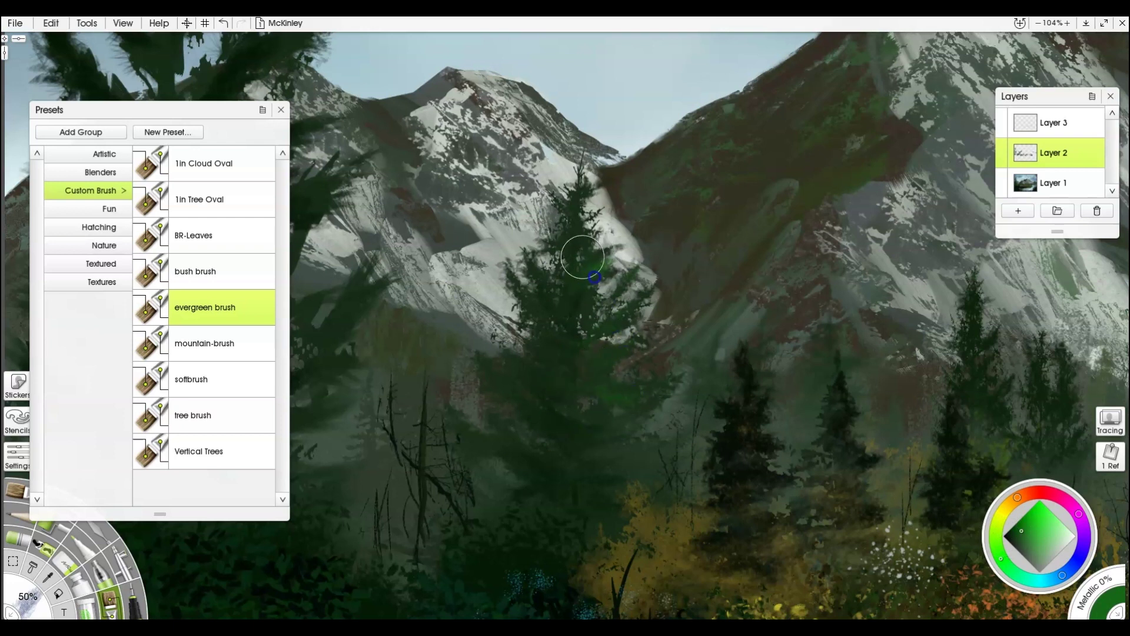
{"action": "mouse_move", "coordinate": [588, 386]}
{"action": "left_mouse_down"}
{"action": "mouse_move", "coordinate": [576, 434]}
{"action": "mouse_move", "coordinate": [647, 456]}
{"action": "left_mouse_up"}
{"action": "left_click_drag", "start_coordinate": [838, 386], "coordinate": [847, 418]}
{"action": "mouse_move", "coordinate": [971, 360]}
{"action": "left_mouse_down"}
{"action": "mouse_move", "coordinate": [691, 358]}
{"action": "mouse_move", "coordinate": [718, 463]}
{"action": "left_mouse_up"}
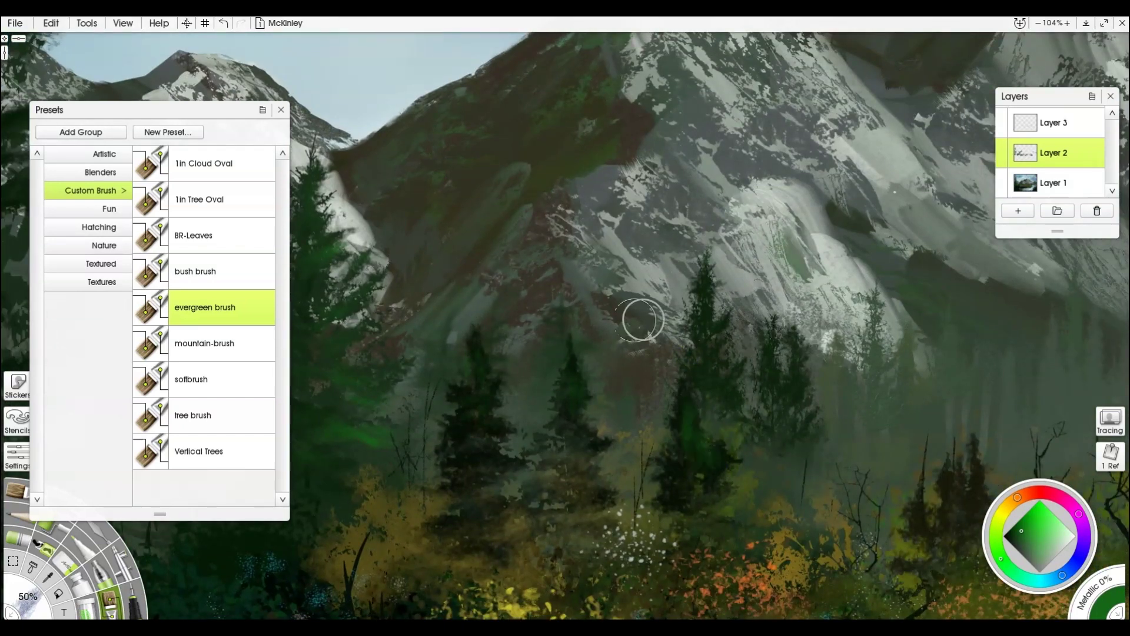
{"action": "left_click_drag", "start_coordinate": [641, 320], "coordinate": [833, 265]}
{"action": "left_click_drag", "start_coordinate": [674, 405], "coordinate": [694, 366]}
- Paint bright green highlights on the boughs throughout the large evergreen
{"action": "mouse_move", "coordinate": [788, 347]}
{"action": "left_mouse_down"}
{"action": "mouse_move", "coordinate": [883, 457]}
{"action": "mouse_move", "coordinate": [1118, 612]}
{"action": "left_mouse_up"}
{"action": "left_click_drag", "start_coordinate": [721, 227], "coordinate": [694, 275]}
{"action": "mouse_move", "coordinate": [624, 385]}
{"action": "left_mouse_down"}
{"action": "mouse_move", "coordinate": [669, 381]}
{"action": "mouse_move", "coordinate": [669, 448]}
{"action": "mouse_move", "coordinate": [613, 461]}
{"action": "mouse_move", "coordinate": [614, 501]}
{"action": "mouse_move", "coordinate": [708, 547]}
{"action": "mouse_move", "coordinate": [731, 529]}
{"action": "mouse_move", "coordinate": [767, 539]}
{"action": "mouse_move", "coordinate": [794, 518]}
{"action": "left_mouse_up"}
{"action": "mouse_move", "coordinate": [623, 206]}
{"action": "left_mouse_down"}
{"action": "mouse_move", "coordinate": [660, 151]}
{"action": "mouse_move", "coordinate": [558, 273]}
{"action": "mouse_move", "coordinate": [600, 315]}
{"action": "left_mouse_up"}
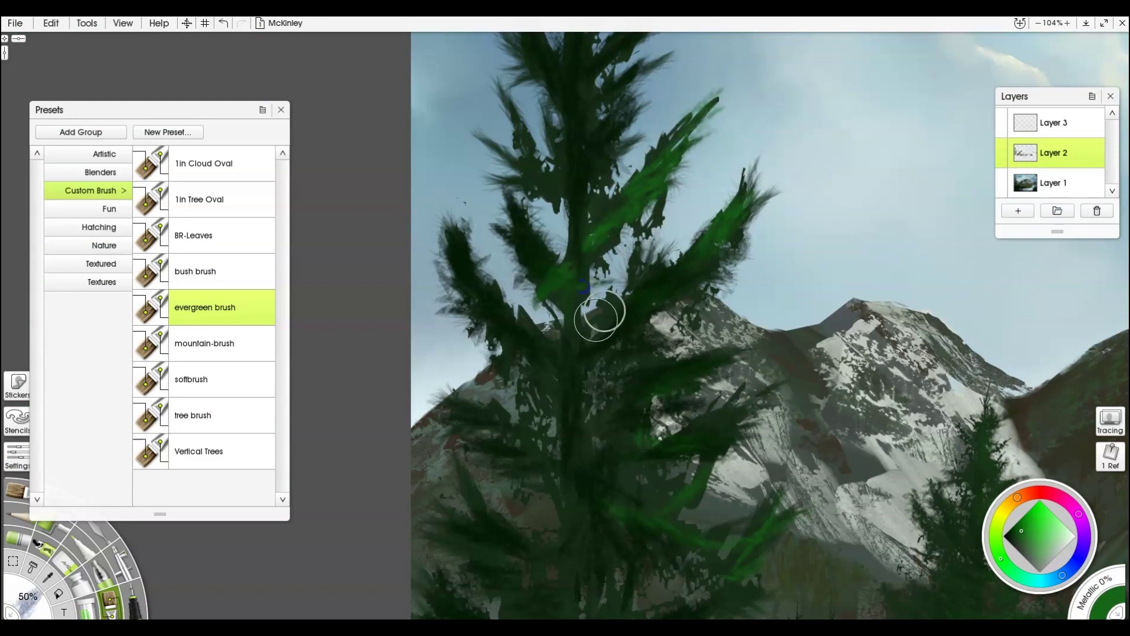
{"action": "left_click_drag", "start_coordinate": [603, 236], "coordinate": [547, 509]}
{"action": "mouse_move", "coordinate": [612, 143]}
{"action": "left_mouse_down"}
{"action": "mouse_move", "coordinate": [560, 235]}
{"action": "mouse_move", "coordinate": [568, 277]}
{"action": "mouse_move", "coordinate": [538, 114]}
{"action": "left_mouse_up"}
{"action": "left_click_drag", "start_coordinate": [518, 375], "coordinate": [455, 216]}
{"action": "left_click_drag", "start_coordinate": [530, 486], "coordinate": [465, 412]}
{"action": "left_click_drag", "start_coordinate": [647, 565], "coordinate": [565, 310]}
{"action": "left_click_drag", "start_coordinate": [609, 360], "coordinate": [547, 388]}
{"action": "left_click_drag", "start_coordinate": [623, 412], "coordinate": [558, 469]}
{"action": "mouse_move", "coordinate": [610, 585]}
{"action": "left_mouse_down"}
{"action": "mouse_move", "coordinate": [676, 320]}
{"action": "mouse_move", "coordinate": [644, 355]}
{"action": "left_mouse_up"}
{"action": "left_click_drag", "start_coordinate": [663, 388], "coordinate": [582, 437]}
{"action": "left_click_drag", "start_coordinate": [527, 396], "coordinate": [567, 405]}
{"action": "left_click_drag", "start_coordinate": [583, 353], "coordinate": [536, 360]}
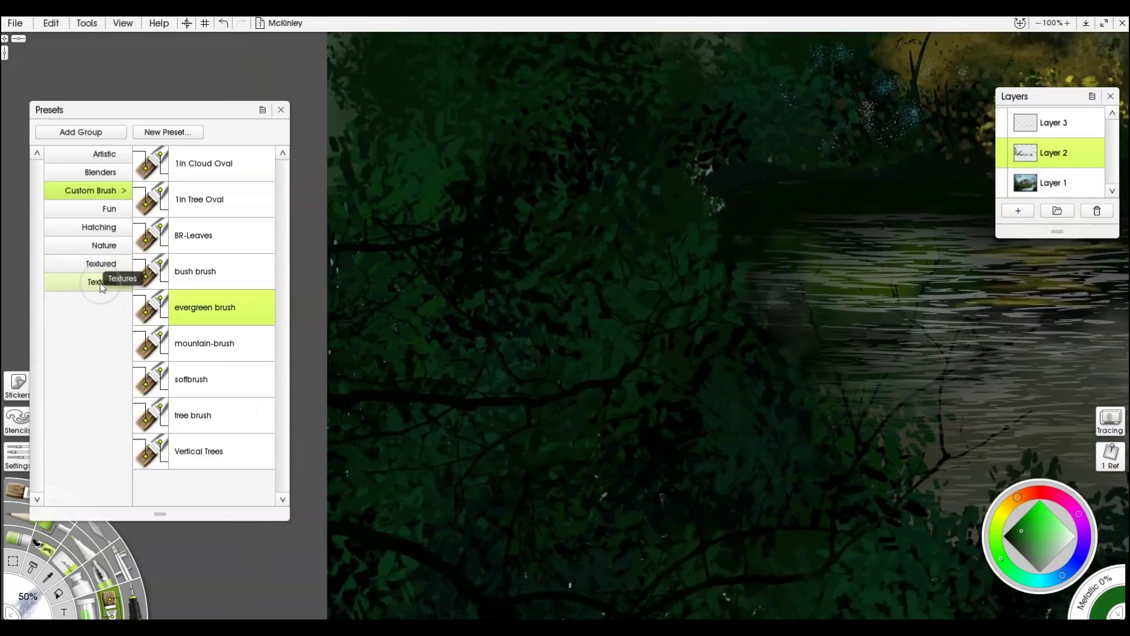
- Use the Particles Snow texture preset at 206% size to scatter blue specks over the dark foreground foliage beside the lake
{"action": "left_click", "coordinate": [101, 283]}
{"action": "scroll", "coordinate": [222, 336], "scroll_direction": "down", "scroll_amount": 6}
{"action": "left_click", "coordinate": [209, 306]}
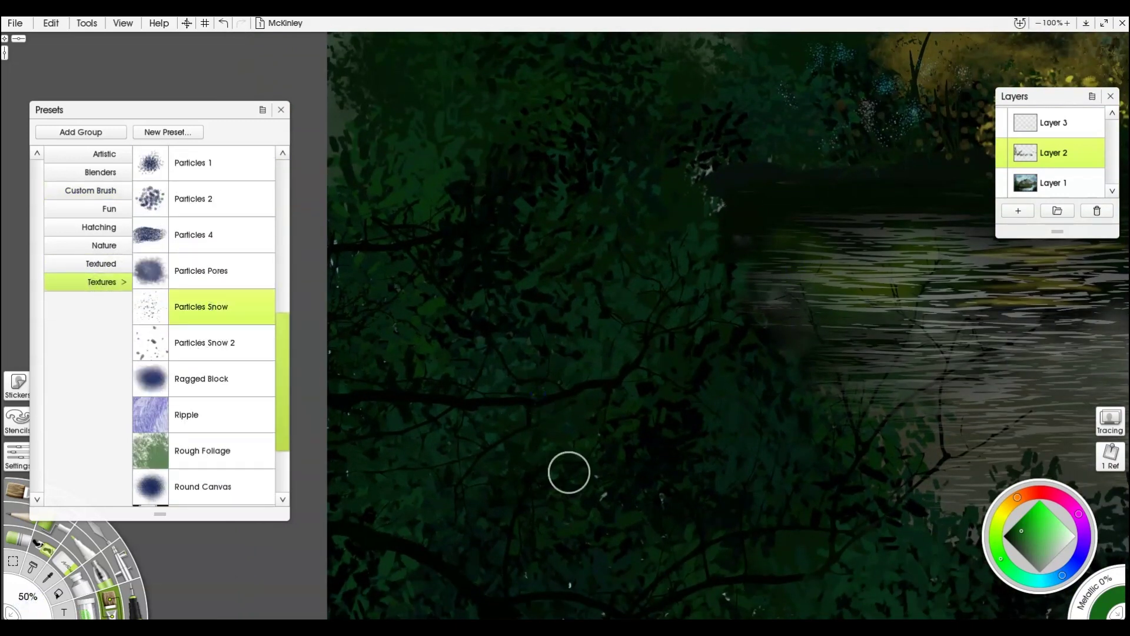
{"action": "left_click_drag", "start_coordinate": [505, 403], "coordinate": [658, 358]}
{"action": "left_click", "coordinate": [657, 291]}
{"action": "left_click", "coordinate": [657, 446]}
{"action": "left_click", "coordinate": [714, 536]}
{"action": "left_click", "coordinate": [480, 506]}
{"action": "left_click", "coordinate": [451, 185]}
{"action": "left_click_drag", "start_coordinate": [451, 185], "coordinate": [568, 206]}
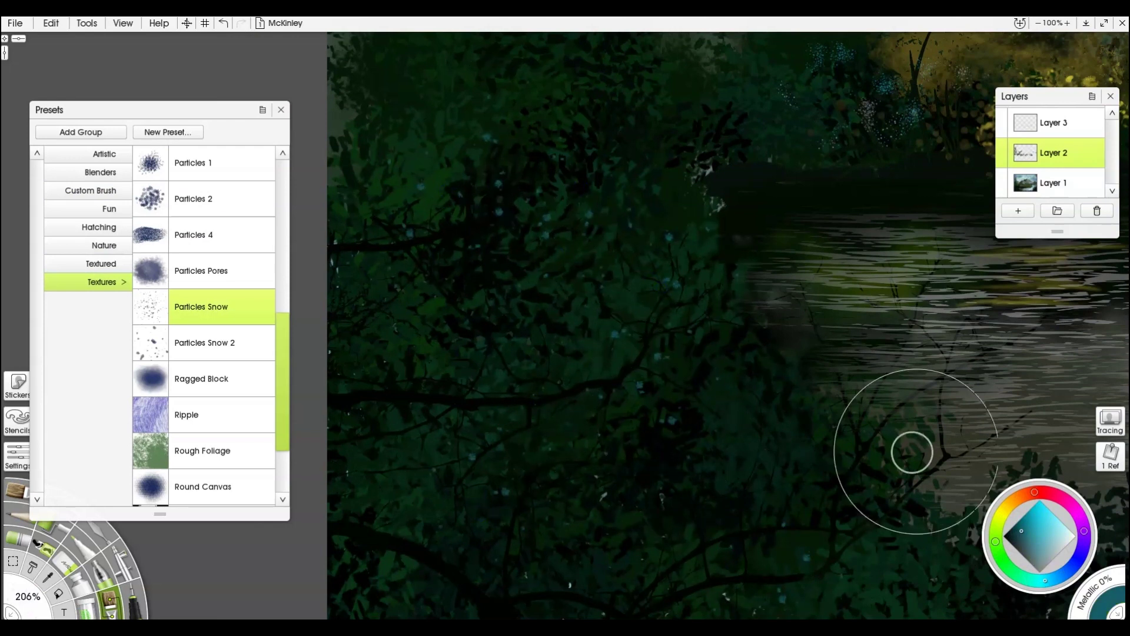
- Change the colour to red and scatter berry-like specks across the left and right foreground bushes
{"action": "left_click", "coordinate": [1046, 489]}
{"action": "mouse_move", "coordinate": [604, 495]}
{"action": "left_mouse_down"}
{"action": "mouse_move", "coordinate": [571, 498]}
{"action": "mouse_move", "coordinate": [727, 467]}
{"action": "mouse_move", "coordinate": [728, 391]}
{"action": "mouse_move", "coordinate": [899, 433]}
{"action": "mouse_move", "coordinate": [914, 416]}
{"action": "mouse_move", "coordinate": [651, 542]}
{"action": "mouse_move", "coordinate": [391, 440]}
{"action": "mouse_move", "coordinate": [626, 275]}
{"action": "left_mouse_up"}
{"action": "left_click_drag", "start_coordinate": [615, 178], "coordinate": [573, 321]}
{"action": "mouse_move", "coordinate": [572, 321]}
{"action": "left_mouse_down"}
{"action": "mouse_move", "coordinate": [426, 245]}
{"action": "mouse_move", "coordinate": [688, 420]}
{"action": "left_mouse_up"}
{"action": "left_click_drag", "start_coordinate": [692, 507], "coordinate": [692, 163]}
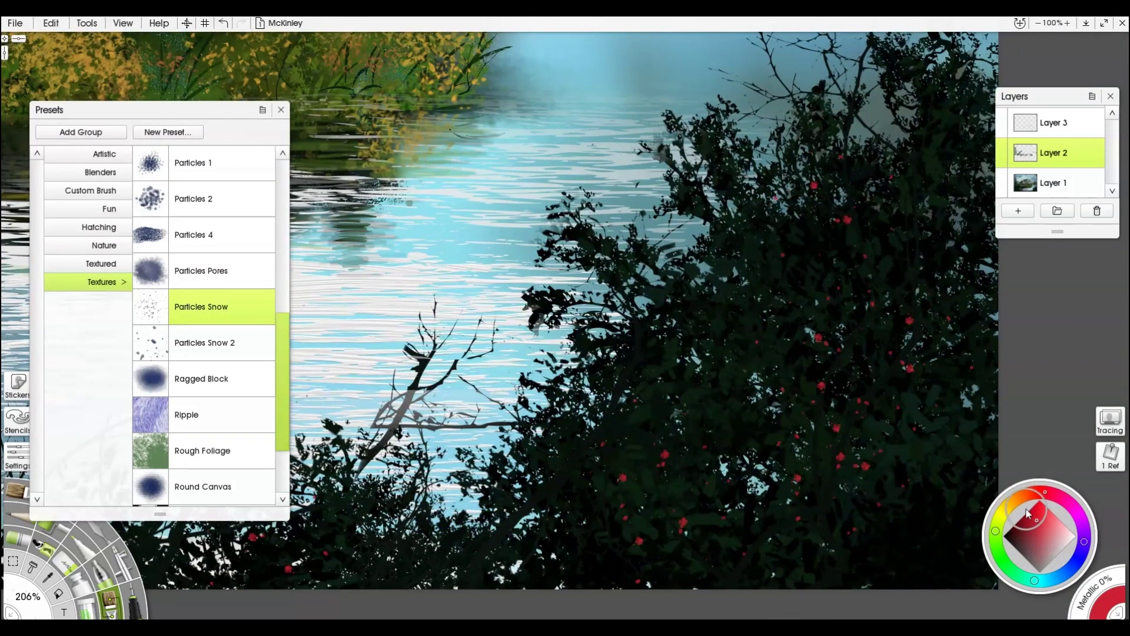
- Try speckling the right foreground bush with a sampled, lightened green using the Spotty Speckle preset at 398% size
{"action": "left_click", "coordinate": [900, 446], "text": "alt"}
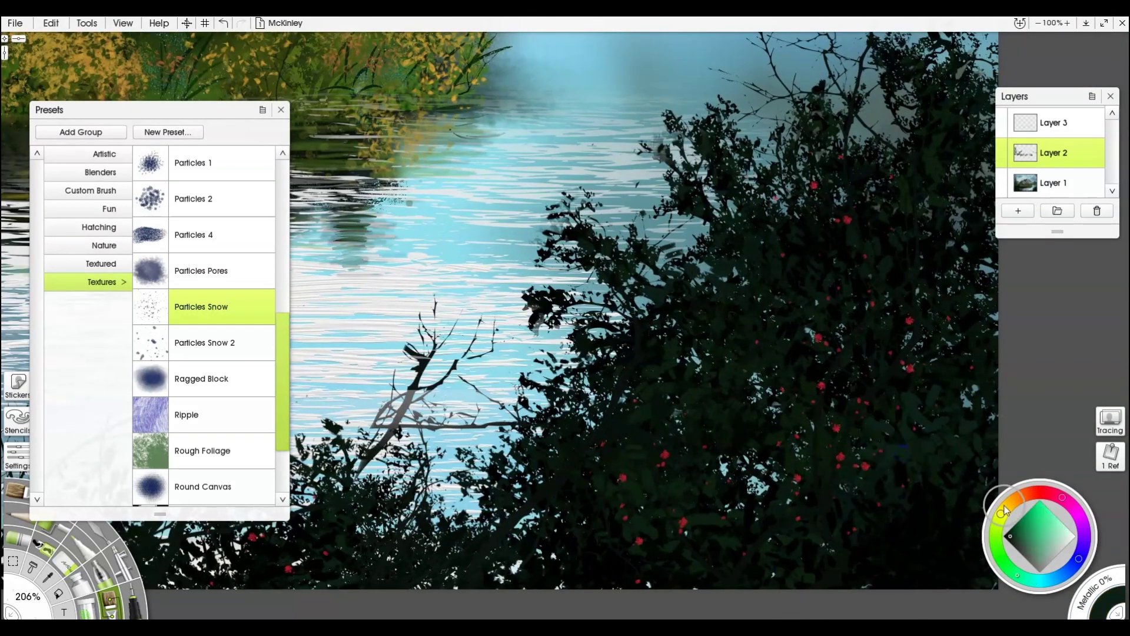
{"action": "scroll", "coordinate": [188, 422], "scroll_direction": "down", "scroll_amount": 1}
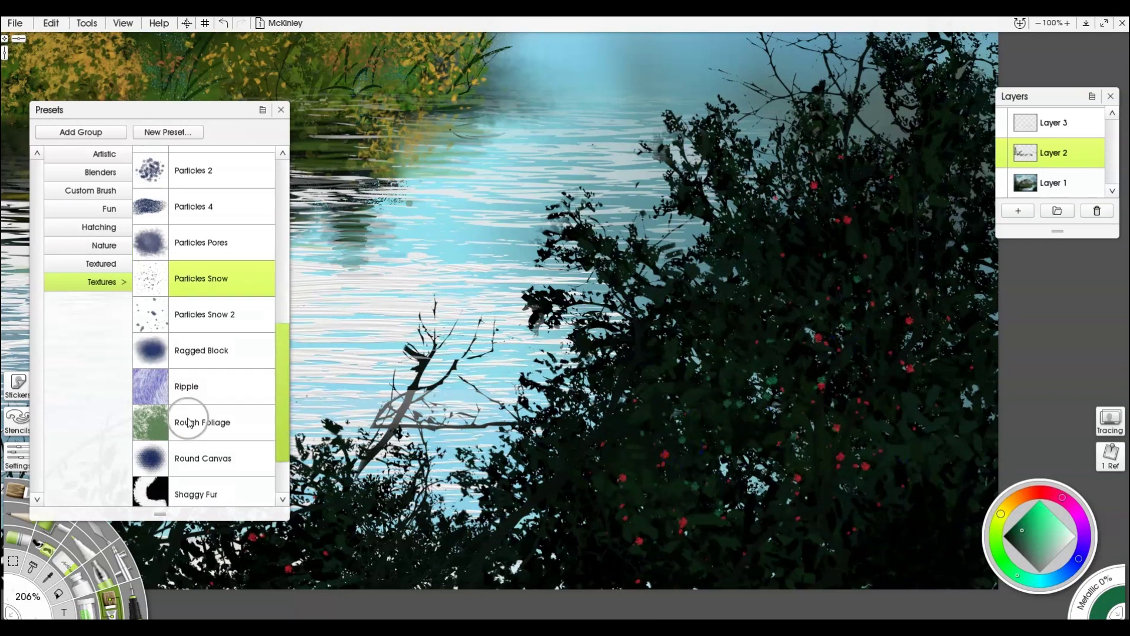
{"action": "scroll", "coordinate": [188, 422], "scroll_direction": "down", "scroll_amount": 3}
{"action": "left_click", "coordinate": [206, 487]}
{"action": "left_click_drag", "start_coordinate": [698, 468], "coordinate": [883, 310]}
{"action": "mouse_move", "coordinate": [806, 368]}
{"action": "left_mouse_down"}
{"action": "mouse_move", "coordinate": [779, 439]}
{"action": "mouse_move", "coordinate": [782, 428]}
{"action": "left_mouse_up"}
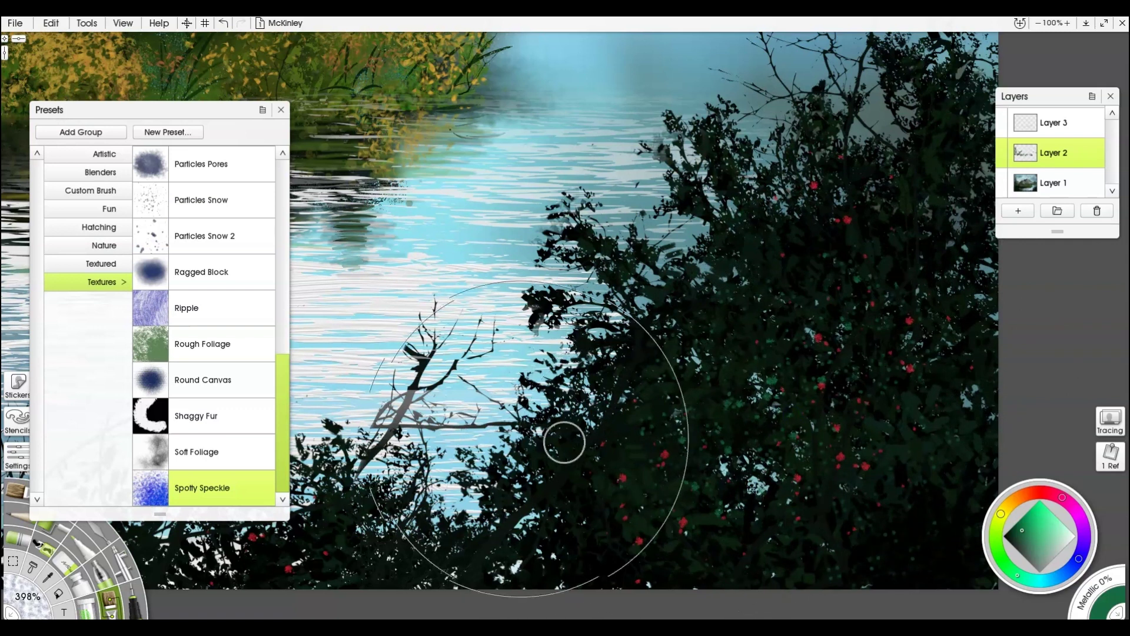
- Switch to the Particles Snow 2 preset, test it on the right foreground bush, and undo the test marks
{"action": "left_click", "coordinate": [245, 235]}
{"action": "left_click_drag", "start_coordinate": [736, 468], "coordinate": [742, 471]}
{"action": "key", "text": "ctrl+z"}
{"action": "key", "text": "ctrl+z"}
{"action": "key", "text": "ctrl+z"}
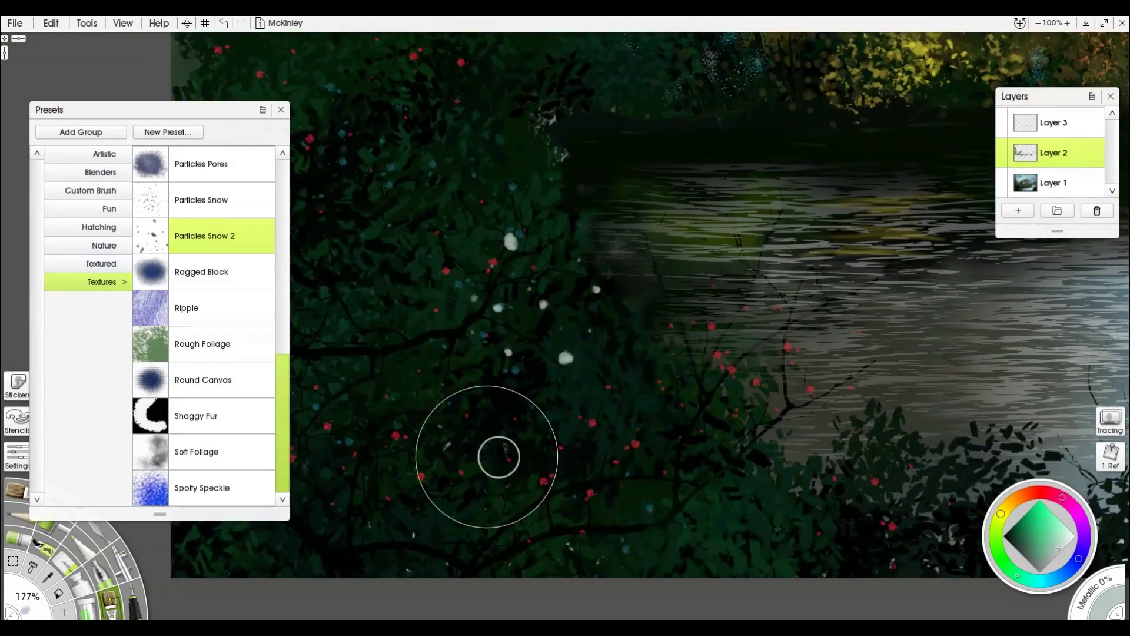
- Use the Everlasting Oil brush at 11% size with dark yellow to dab centres into the white flowers
{"action": "left_click", "coordinate": [1011, 507]}
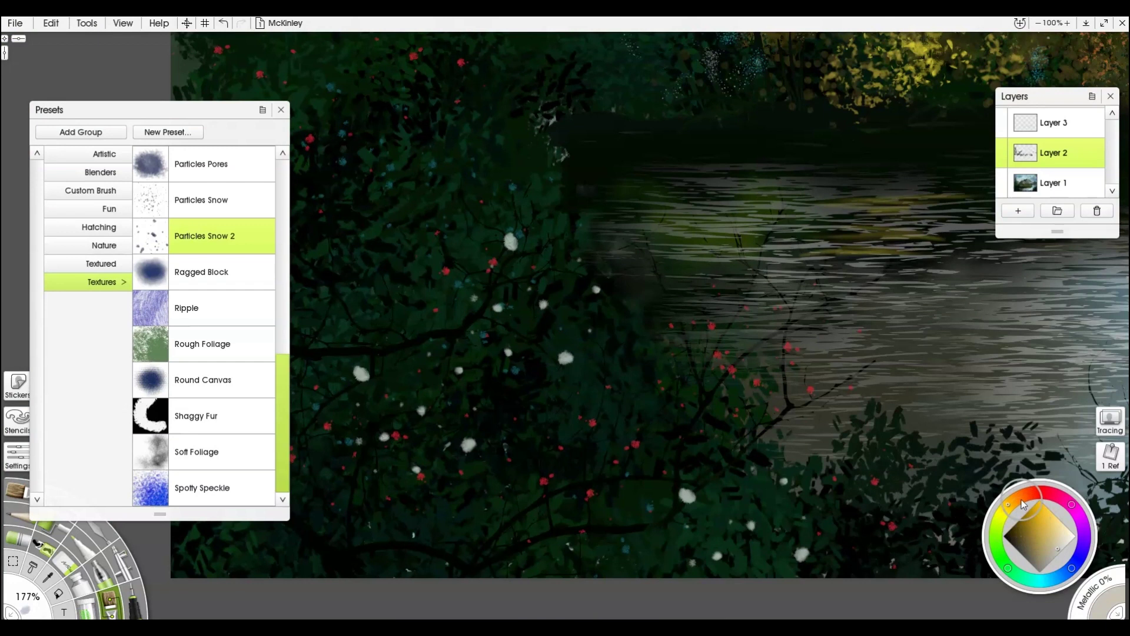
{"action": "key", "text": "b"}
{"action": "left_click", "coordinate": [565, 358]}
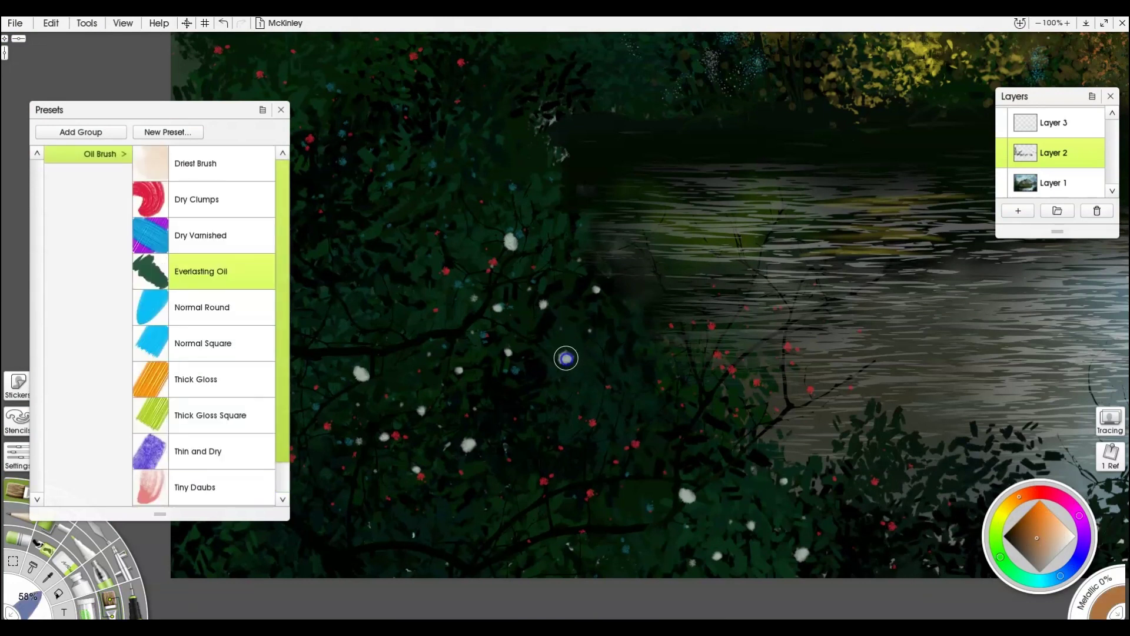
{"action": "left_click_drag", "start_coordinate": [590, 343], "coordinate": [533, 351], "text": "shift"}
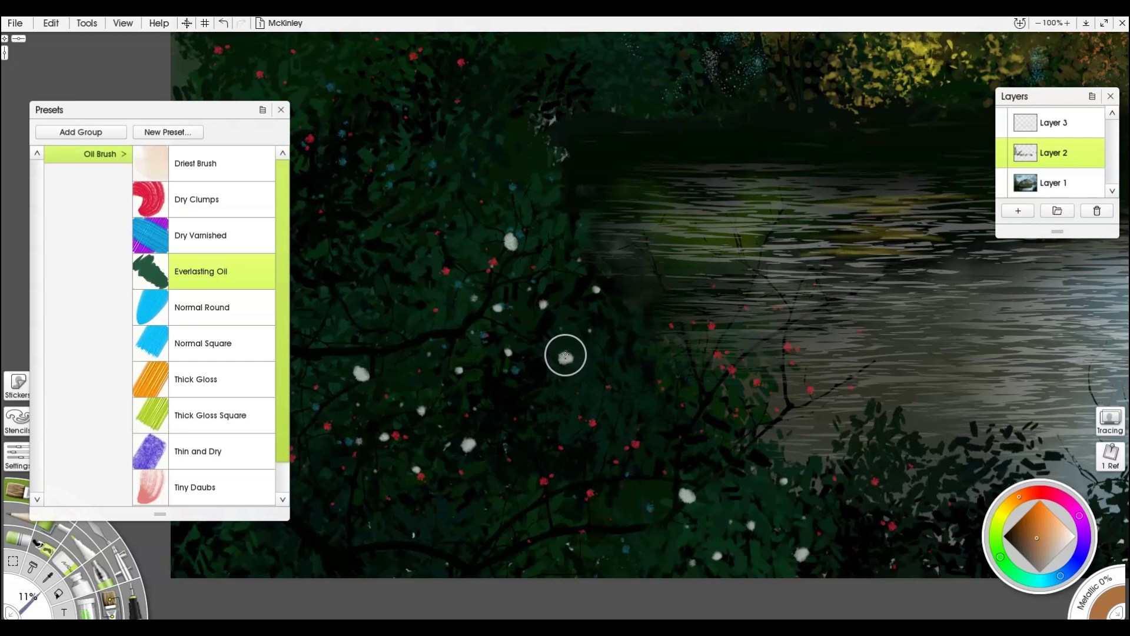
{"action": "left_click", "coordinate": [1004, 508]}
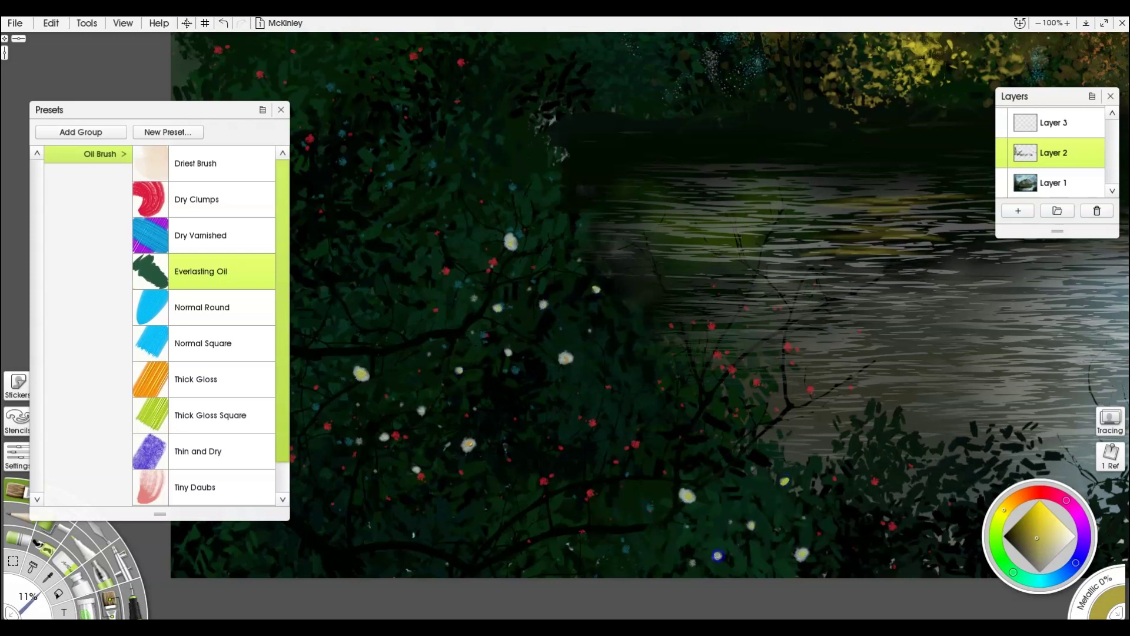
- Undo the last flower centre, reduce the Everlasting Oil brush to 9% and lower its gloss
{"action": "key", "text": "ctrl+z"}
{"action": "key", "text": "bracketleft"}
{"action": "left_click", "coordinate": [18, 453]}
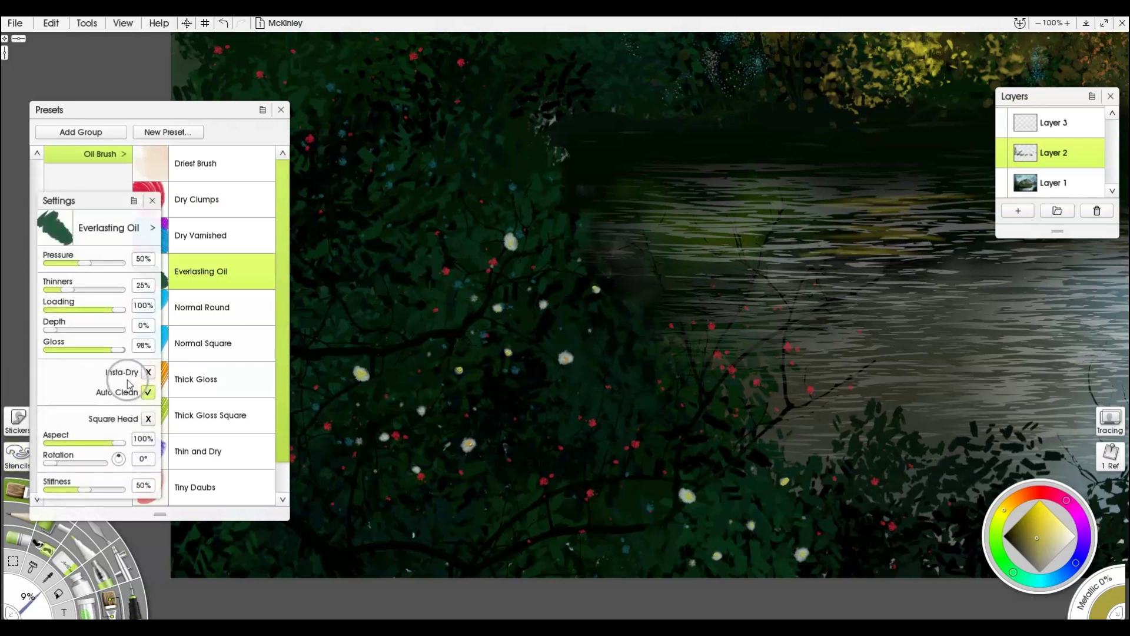
{"action": "left_click_drag", "start_coordinate": [120, 351], "coordinate": [47, 350]}
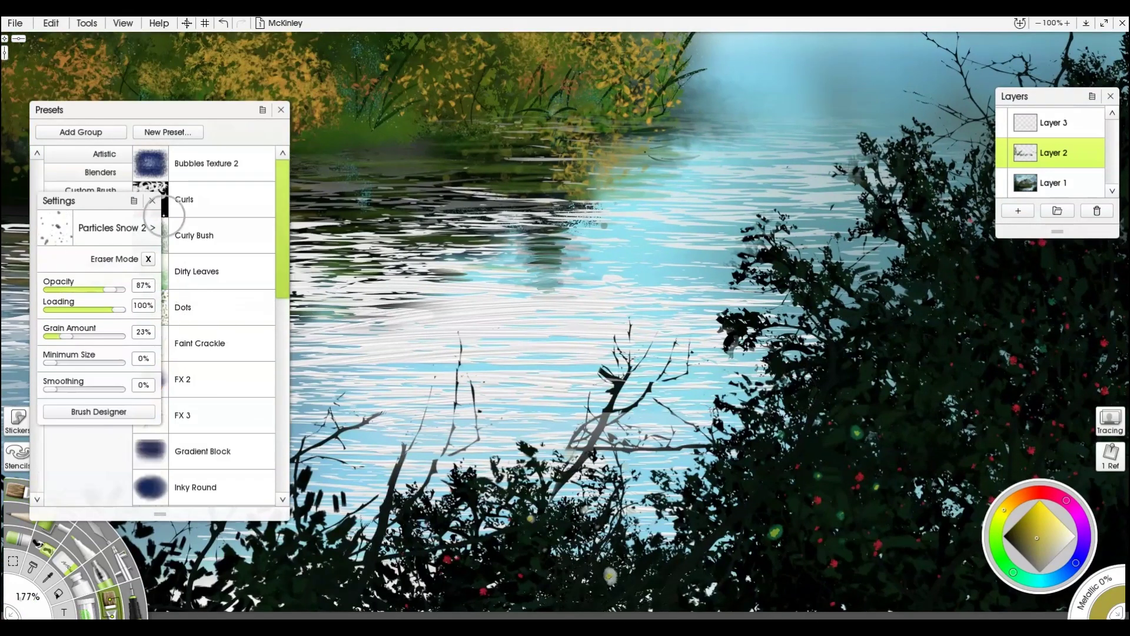
- Use the custom bush brush at 326% size to paint dark yellow leaves over the right foreground bush
{"action": "left_click", "coordinate": [90, 190]}
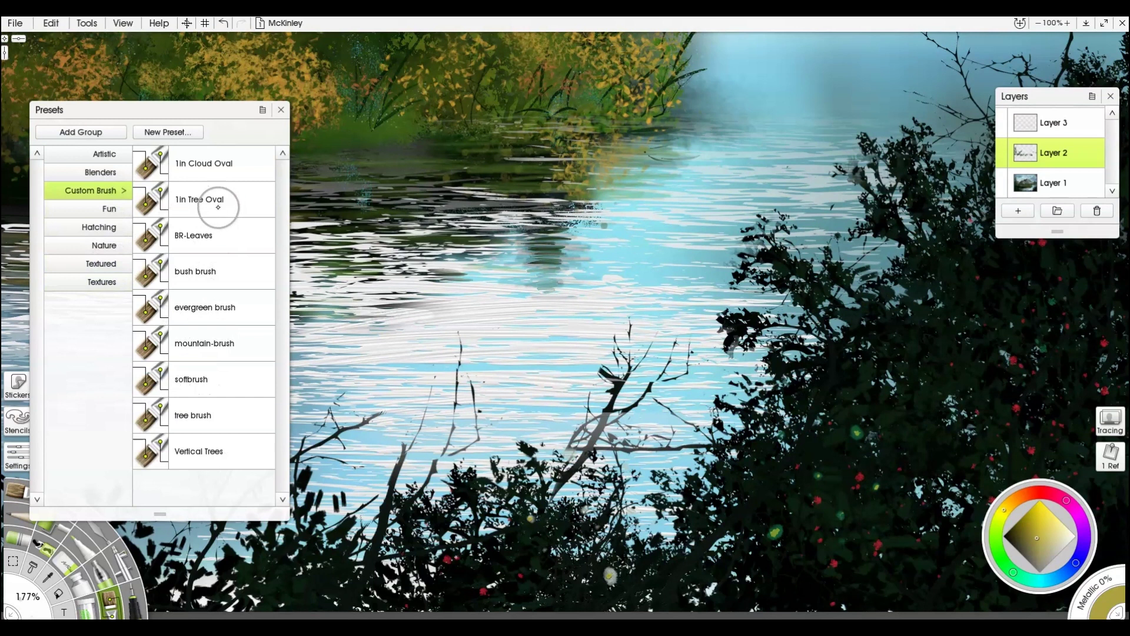
{"action": "left_click", "coordinate": [200, 271]}
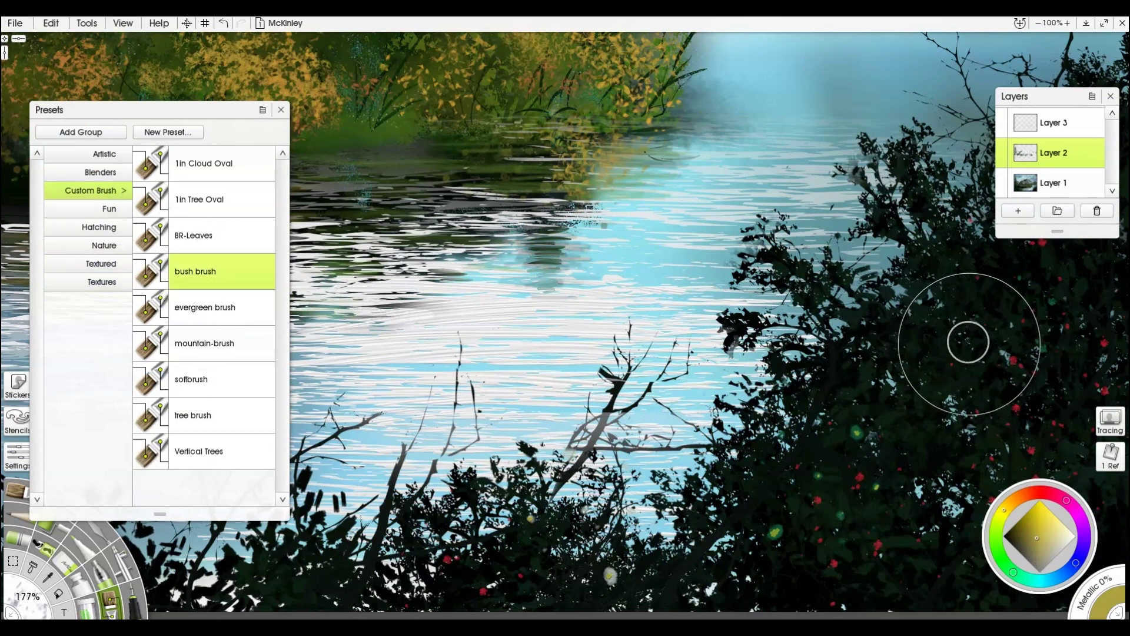
{"action": "mouse_move", "coordinate": [925, 406]}
{"action": "left_mouse_down"}
{"action": "mouse_move", "coordinate": [898, 455]}
{"action": "mouse_move", "coordinate": [771, 560]}
{"action": "mouse_move", "coordinate": [888, 550]}
{"action": "left_mouse_up"}
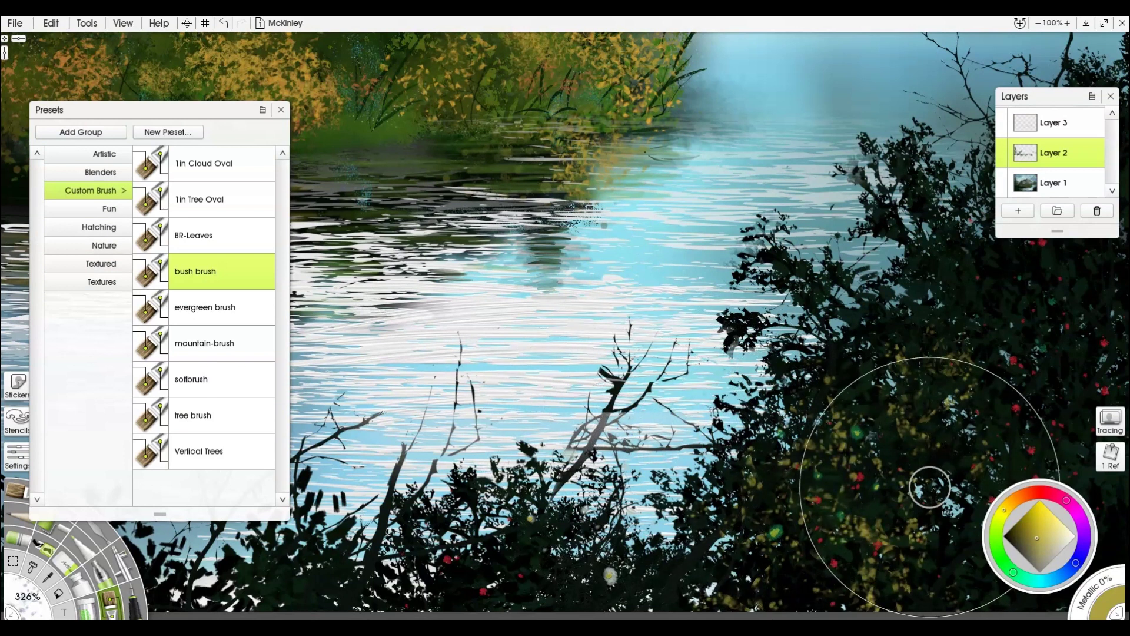
{"action": "left_click_drag", "start_coordinate": [918, 338], "coordinate": [583, 444]}
{"action": "left_click_drag", "start_coordinate": [830, 220], "coordinate": [843, 206]}
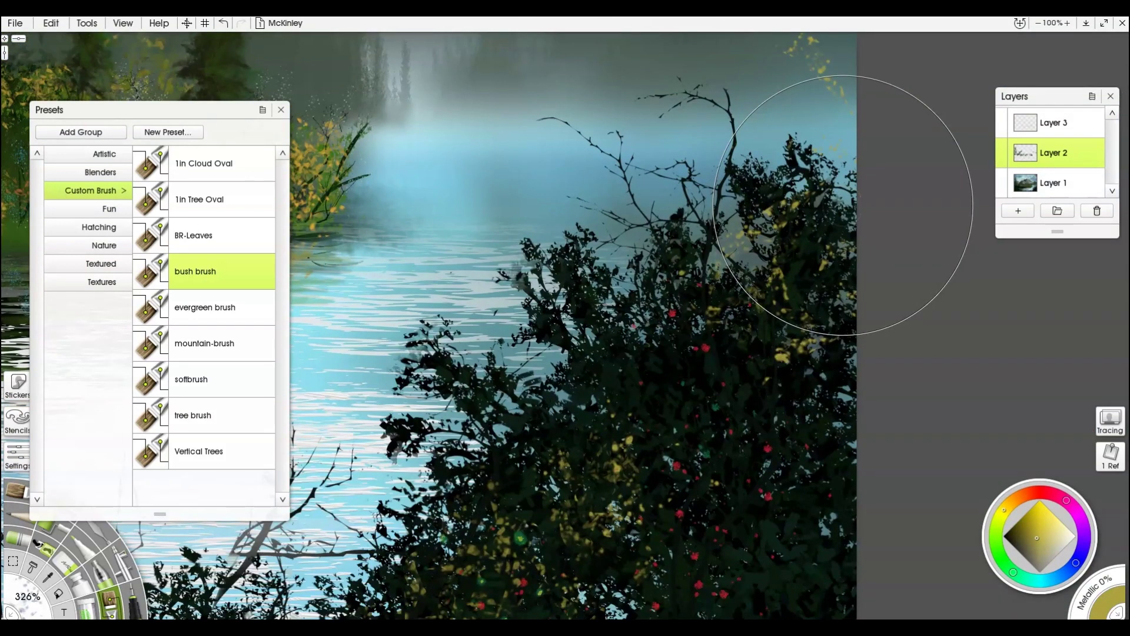
- Close the presets, switch to the airbrush and undo a dark yellow test stroke over the left foreground bush
{"action": "mouse_move", "coordinate": [929, 621]}
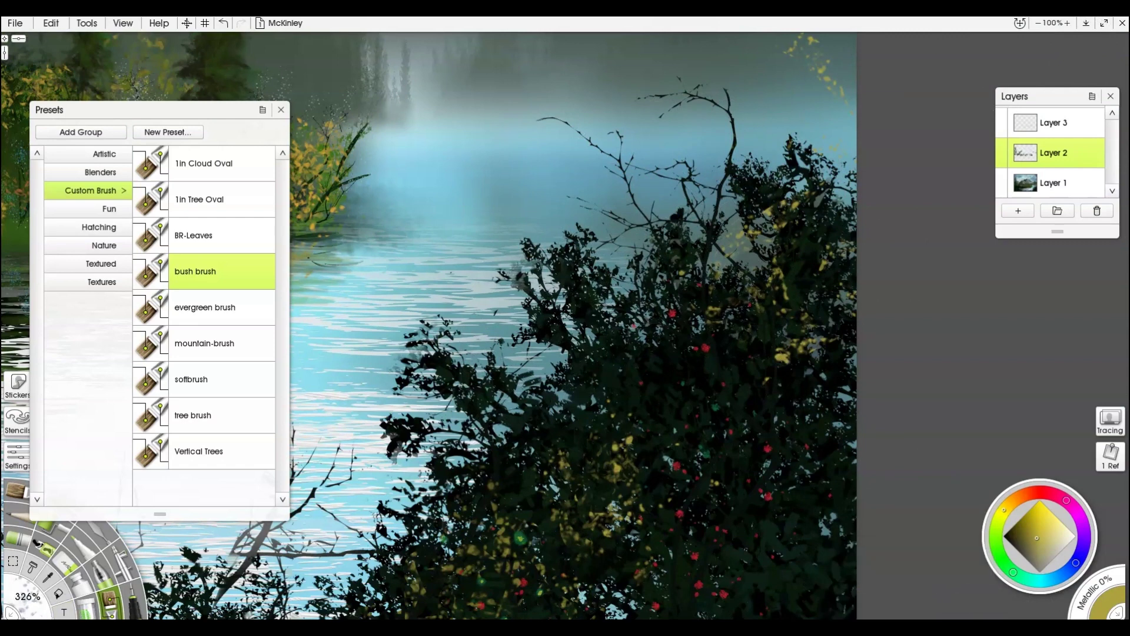
{"action": "left_click", "coordinate": [281, 109]}
{"action": "scroll", "coordinate": [539, 310], "scroll_direction": "down", "scroll_amount": 3}
{"action": "mouse_move", "coordinate": [88, 447]}
{"action": "left_mouse_down"}
{"action": "mouse_move", "coordinate": [423, 467]}
{"action": "mouse_move", "coordinate": [598, 494]}
{"action": "left_mouse_up"}
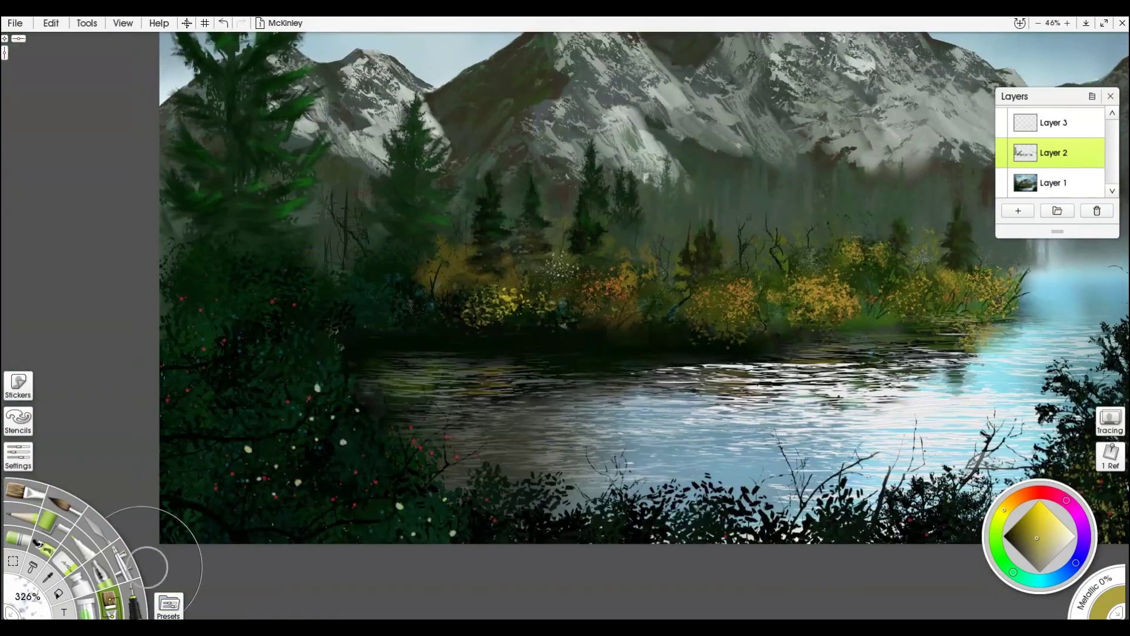
{"action": "left_click", "coordinate": [48, 547]}
{"action": "mouse_move", "coordinate": [235, 473]}
{"action": "left_mouse_down"}
{"action": "mouse_move", "coordinate": [232, 457]}
{"action": "mouse_move", "coordinate": [219, 484]}
{"action": "left_mouse_up"}
{"action": "key", "text": "ctrl+z"}
- Create a new layer above Layer 3 and change its blend mode
{"action": "left_click", "coordinate": [1042, 125]}
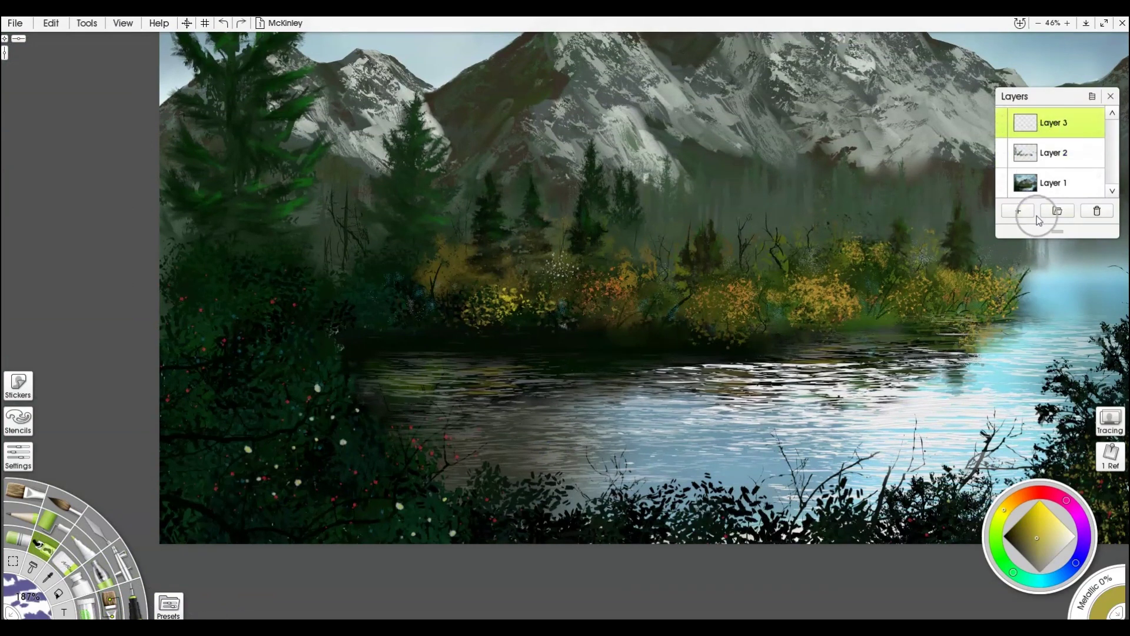
{"action": "key", "text": "ctrl+shift+n"}
{"action": "left_click", "coordinate": [1099, 131]}
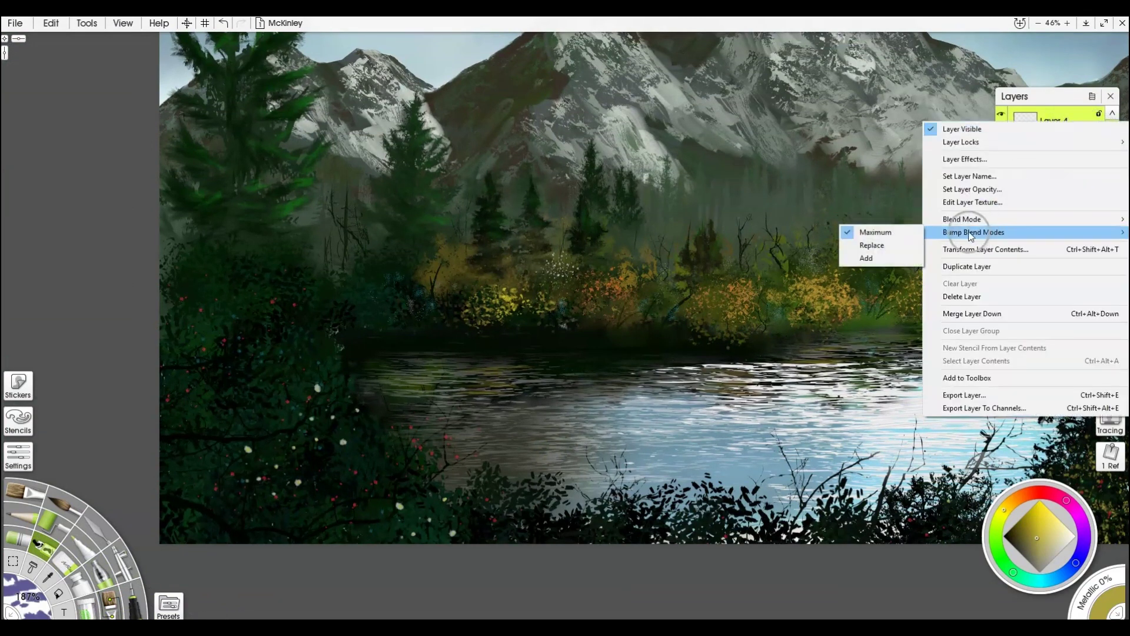
{"action": "mouse_move", "coordinate": [965, 216]}
{"action": "left_click", "coordinate": [871, 425]}
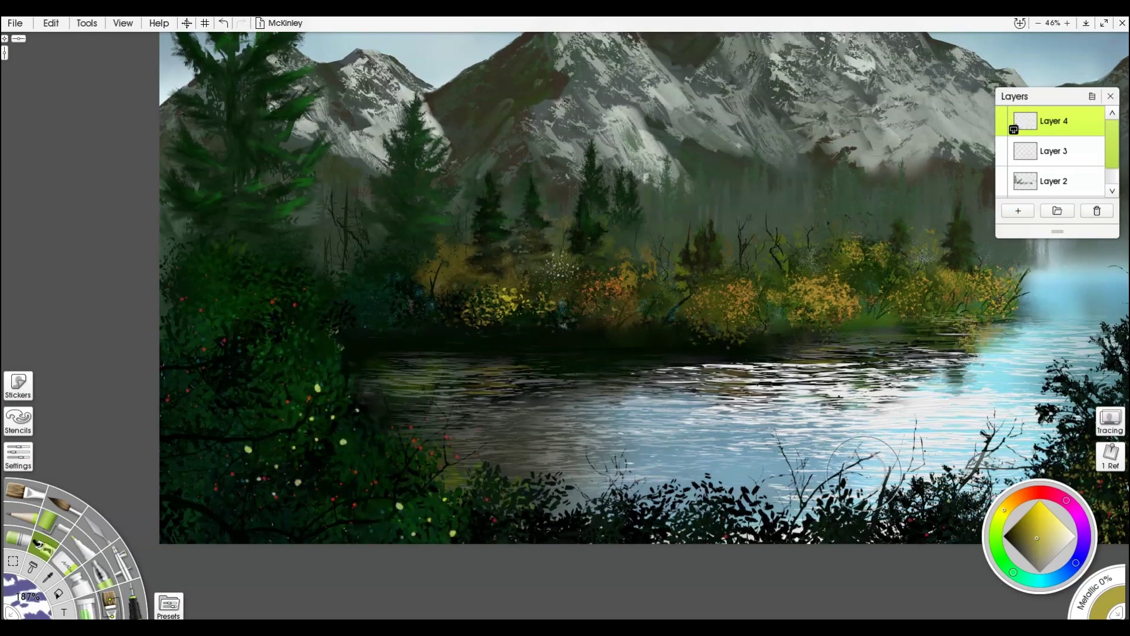
- Airbrush soft dark yellow highlights over the right foreground bush on Layer 4
{"action": "left_click_drag", "start_coordinate": [868, 436], "coordinate": [358, 481]}
{"action": "left_click", "coordinate": [662, 476]}
{"action": "left_click", "coordinate": [680, 475]}
{"action": "left_click", "coordinate": [711, 433]}
{"action": "left_click", "coordinate": [674, 451]}
{"action": "mouse_move", "coordinate": [585, 474]}
{"action": "left_mouse_down"}
{"action": "mouse_move", "coordinate": [618, 412]}
{"action": "mouse_move", "coordinate": [606, 512]}
{"action": "mouse_move", "coordinate": [621, 476]}
{"action": "left_mouse_up"}
- Turn on Eraser Mode for the 326% custom brush and erase excess glow along the right foreground bush's water-side edge
{"action": "left_click", "coordinate": [109, 604]}
{"action": "left_click", "coordinate": [165, 609]}
{"action": "left_click", "coordinate": [280, 110]}
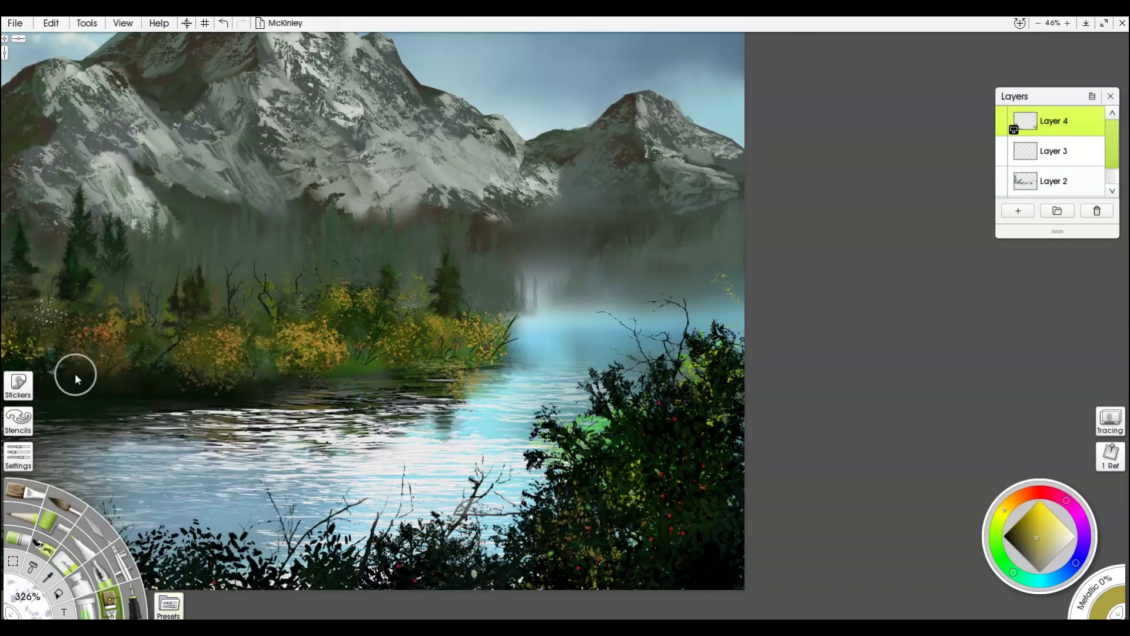
{"action": "left_click", "coordinate": [17, 456]}
{"action": "left_click", "coordinate": [148, 259]}
{"action": "left_click_drag", "start_coordinate": [580, 435], "coordinate": [583, 444]}
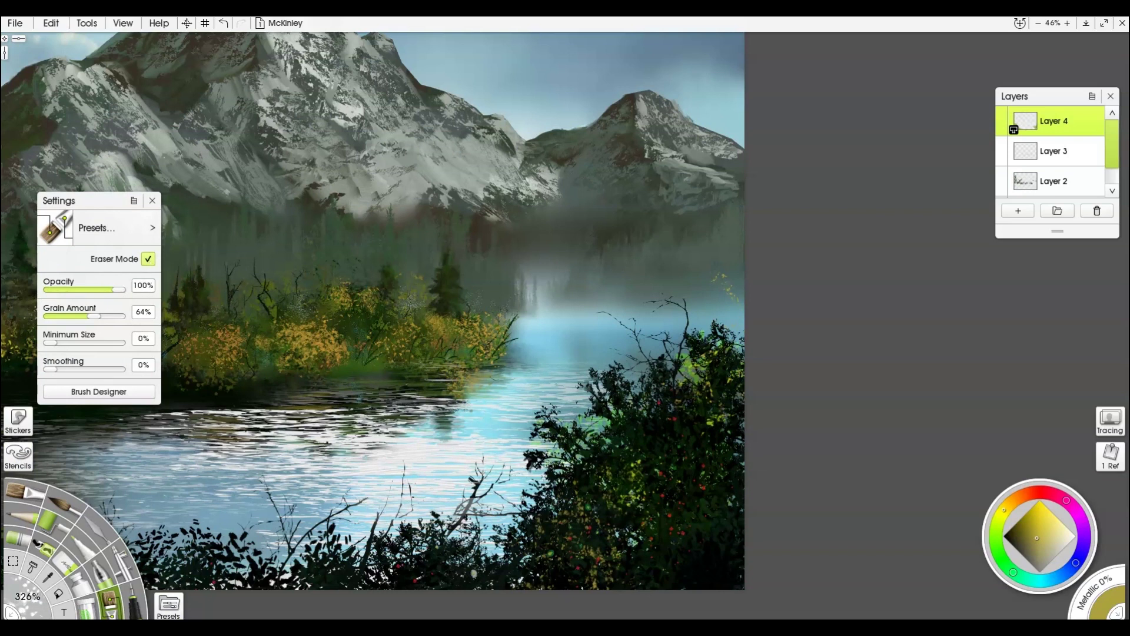
{"action": "scroll", "coordinate": [647, 436], "scroll_direction": "up", "scroll_amount": 5}
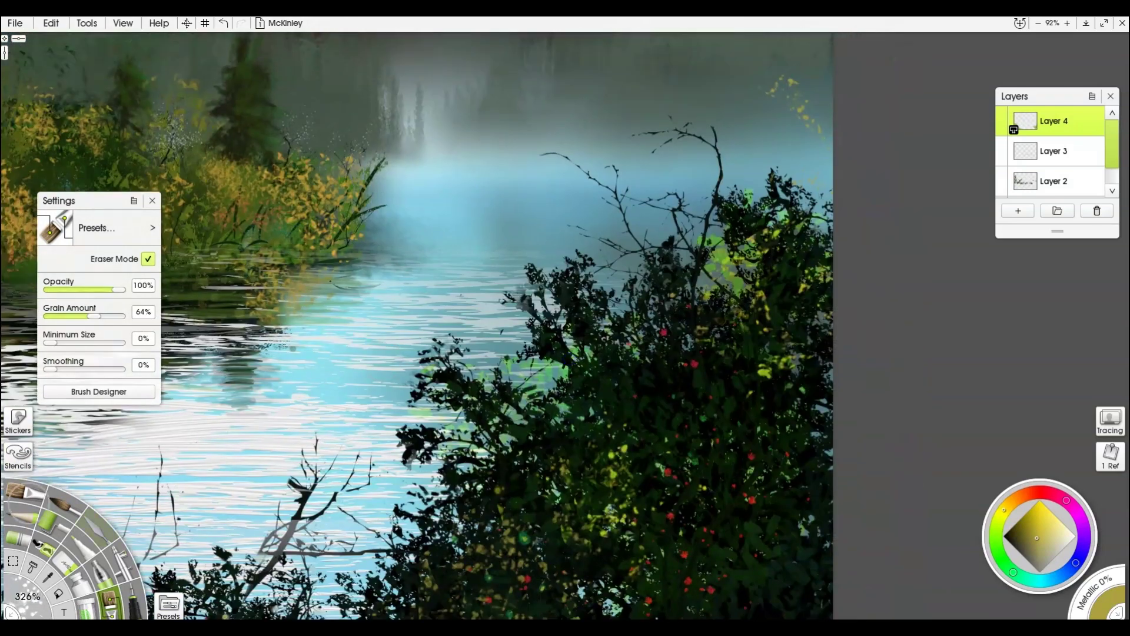
- Reload the bush brush preset, erase more of the glow around the right foreground bush and close the brush settings
{"action": "left_click", "coordinate": [169, 605]}
{"action": "left_click", "coordinate": [209, 284]}
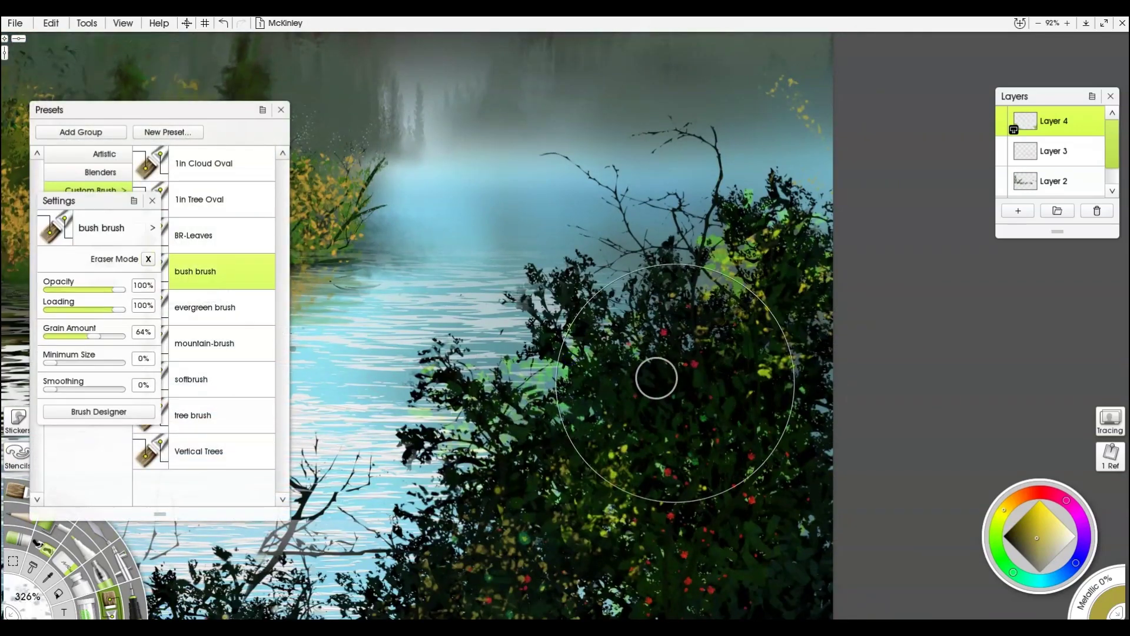
{"action": "left_click_drag", "start_coordinate": [580, 472], "coordinate": [894, 424]}
{"action": "left_click_drag", "start_coordinate": [505, 347], "coordinate": [831, 457]}
{"action": "left_click", "coordinate": [148, 257]}
{"action": "left_click", "coordinate": [153, 201]}
- Choose a brighter yellow and spray a soft glow over the left foreground bush with the 187% sticker spray brush on Layer 4
{"action": "left_click", "coordinate": [1038, 527]}
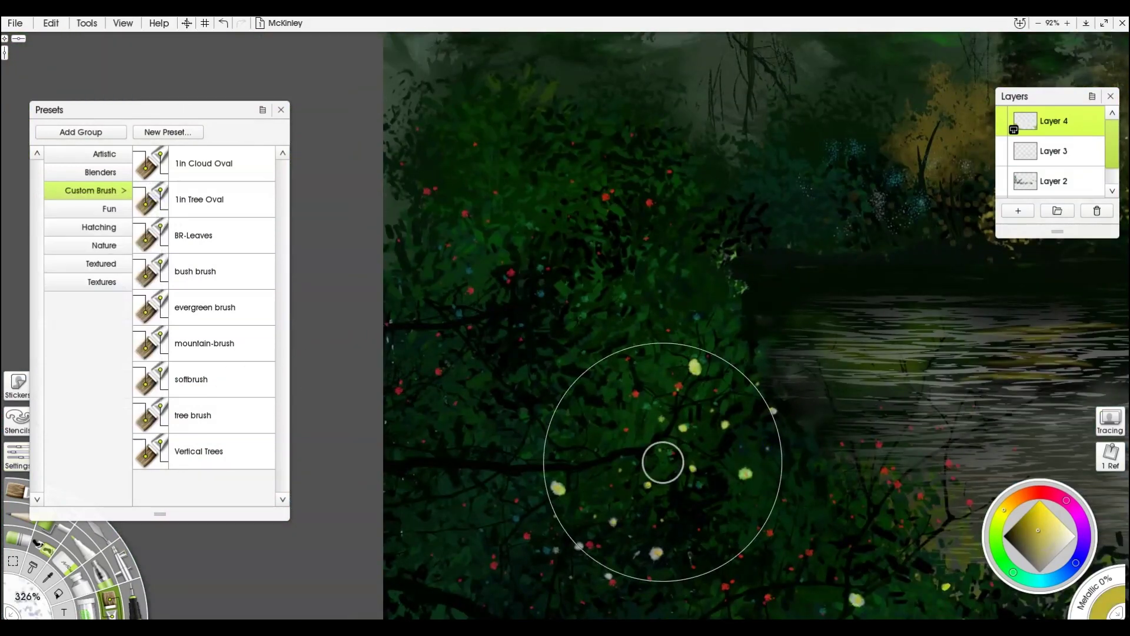
{"action": "left_click", "coordinate": [1039, 518]}
{"action": "left_click", "coordinate": [42, 545]}
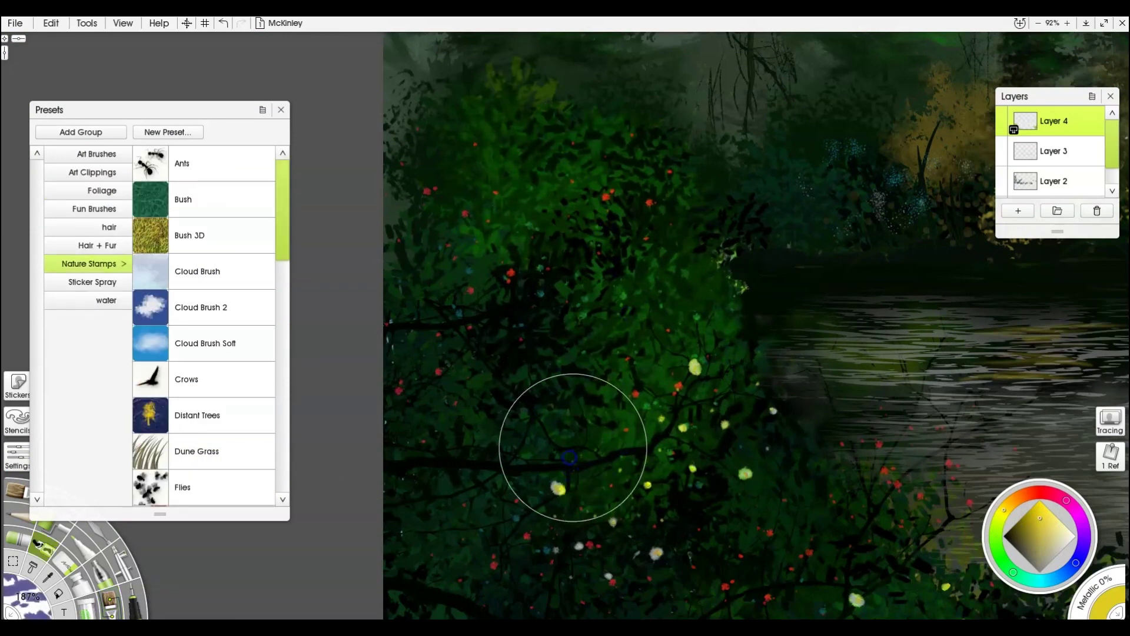
{"action": "mouse_move", "coordinate": [797, 480]}
{"action": "left_mouse_down"}
{"action": "mouse_move", "coordinate": [702, 275]}
{"action": "mouse_move", "coordinate": [776, 287]}
{"action": "mouse_move", "coordinate": [841, 394]}
{"action": "mouse_move", "coordinate": [704, 422]}
{"action": "mouse_move", "coordinate": [592, 353]}
{"action": "left_mouse_up"}
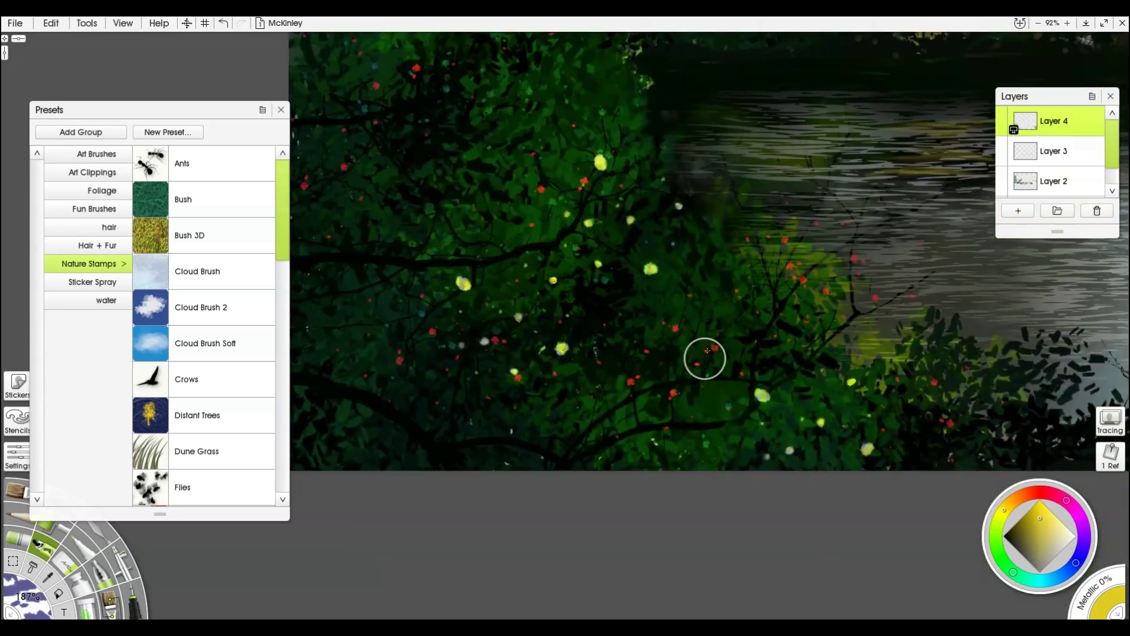
- Undo a stray glow stroke and spray yellow light over the upper part of the right foreground bush
{"action": "left_click_drag", "start_coordinate": [812, 377], "coordinate": [489, 375]}
{"action": "left_click_drag", "start_coordinate": [769, 381], "coordinate": [787, 415]}
{"action": "key", "text": "ctrl+z"}
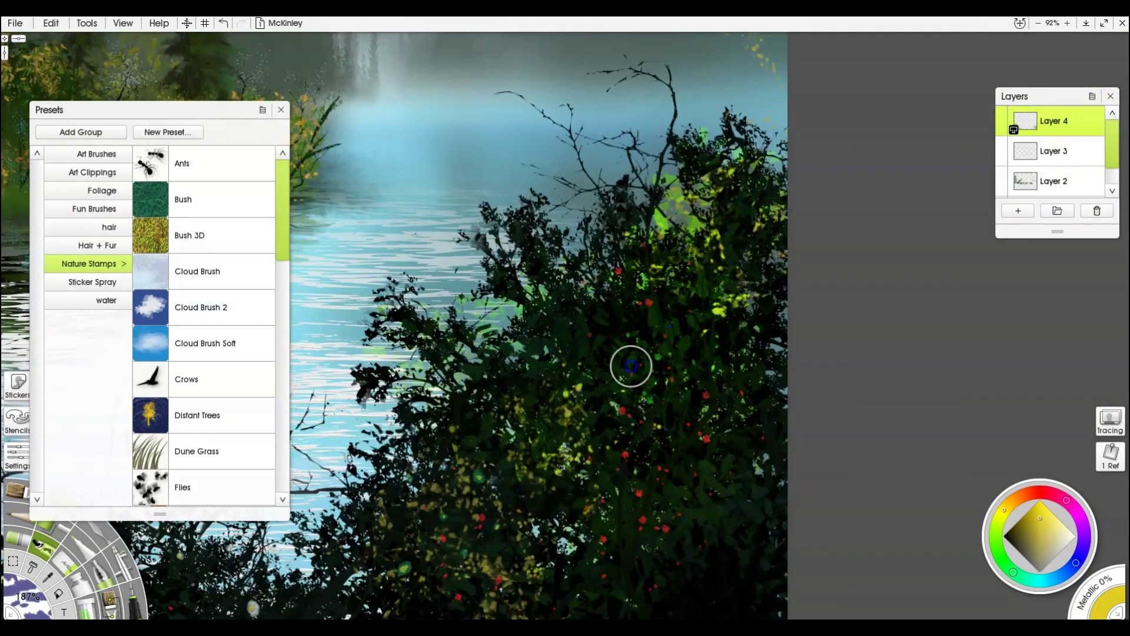
{"action": "left_click", "coordinate": [664, 229]}
- Erase the stray yellow leaf specks in the mist above the right foreground bush on the layers below Layer 4
{"action": "key", "text": "e"}
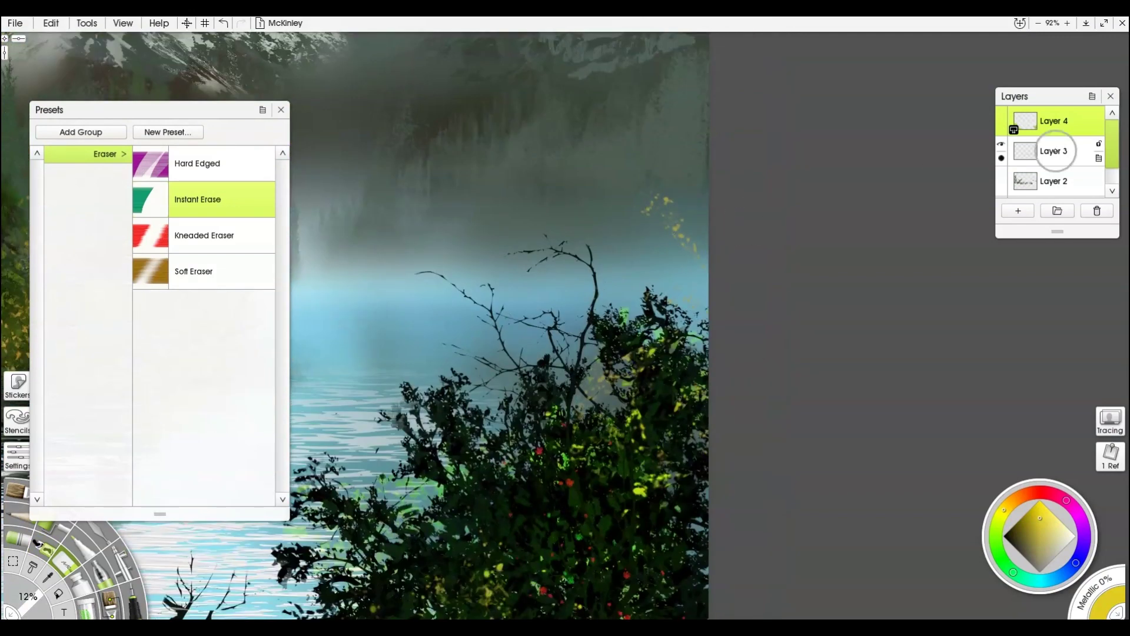
{"action": "left_click", "coordinate": [1051, 151]}
{"action": "left_click", "coordinate": [1024, 180]}
{"action": "left_click_drag", "start_coordinate": [672, 202], "coordinate": [656, 199]}
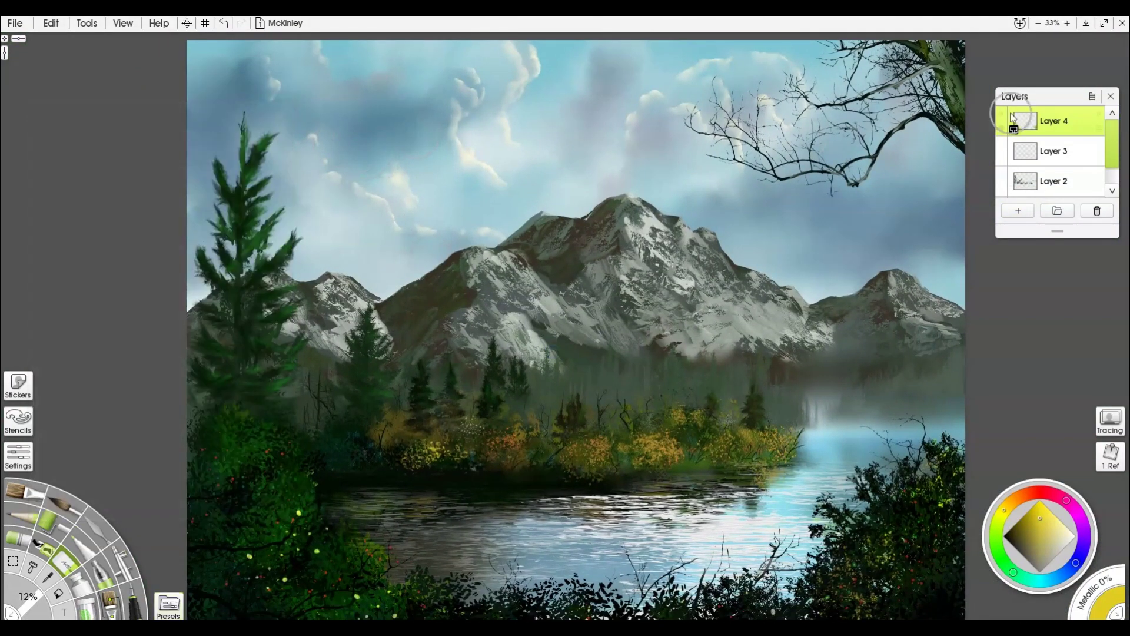
- Close the layer list, hide the interface and review the whole painting
{"action": "left_click", "coordinate": [1110, 95]}
{"action": "key", "text": "Return"}
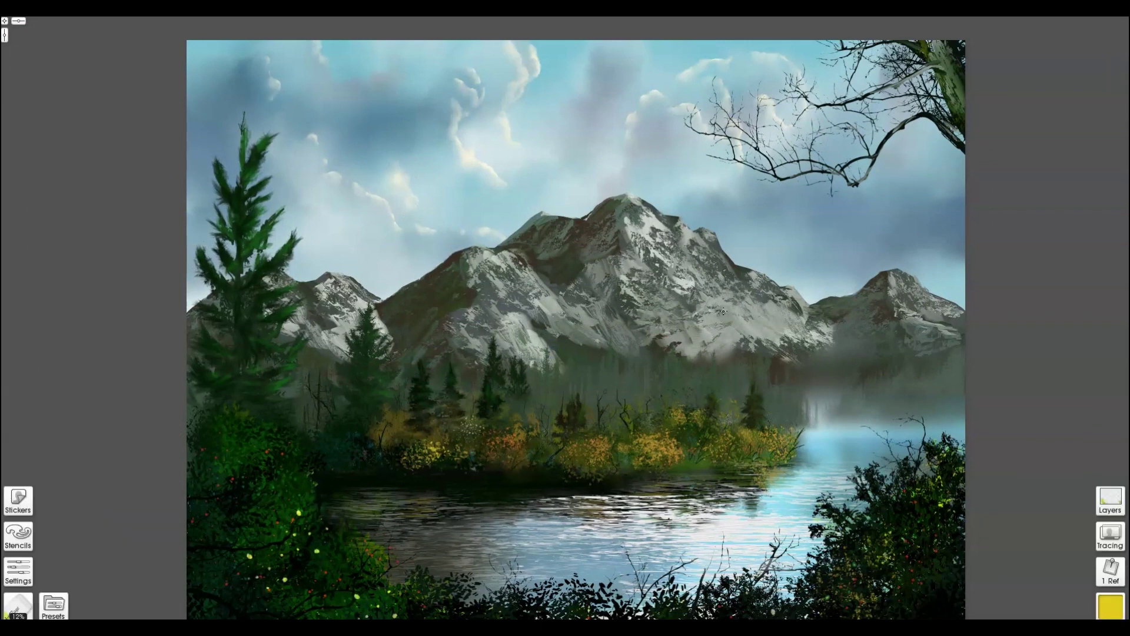
{"action": "left_click_drag", "start_coordinate": [723, 311], "coordinate": [726, 294]}
{"action": "scroll", "coordinate": [728, 296], "scroll_direction": "up", "scroll_amount": 1}
{"action": "scroll", "coordinate": [728, 297], "scroll_direction": "down", "scroll_amount": 1}
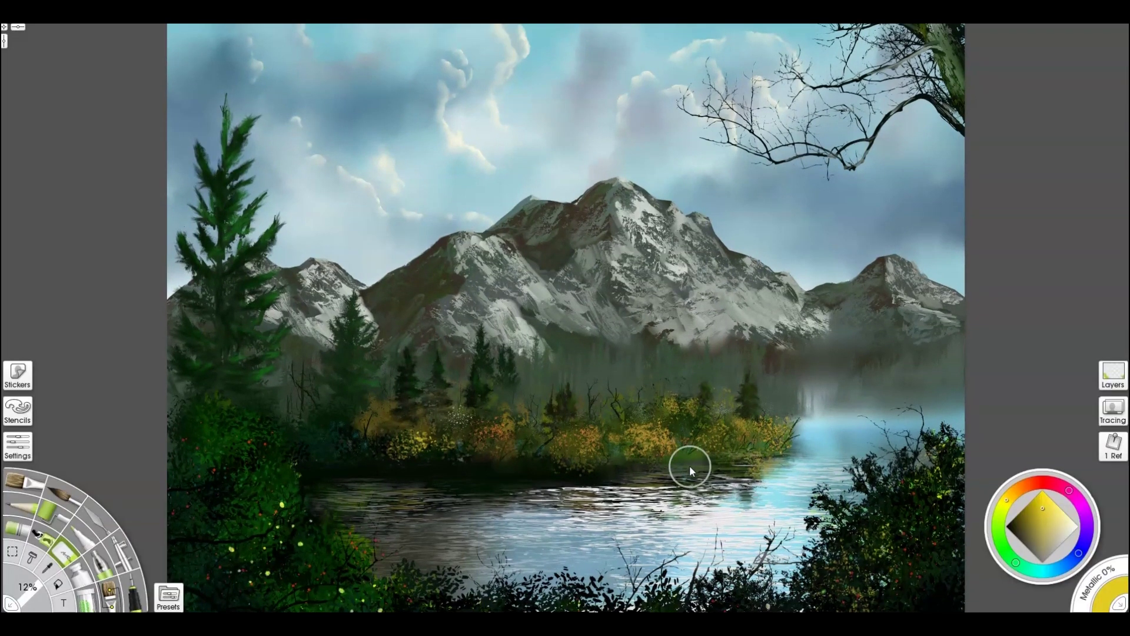
- Create a new layer and place it between Layer 4 and Layer 3
{"action": "scroll", "coordinate": [761, 301], "scroll_direction": "up", "scroll_amount": 2}
{"action": "left_click_drag", "start_coordinate": [843, 400], "coordinate": [837, 90]}
{"action": "left_click_drag", "start_coordinate": [749, 606], "coordinate": [900, 349]}
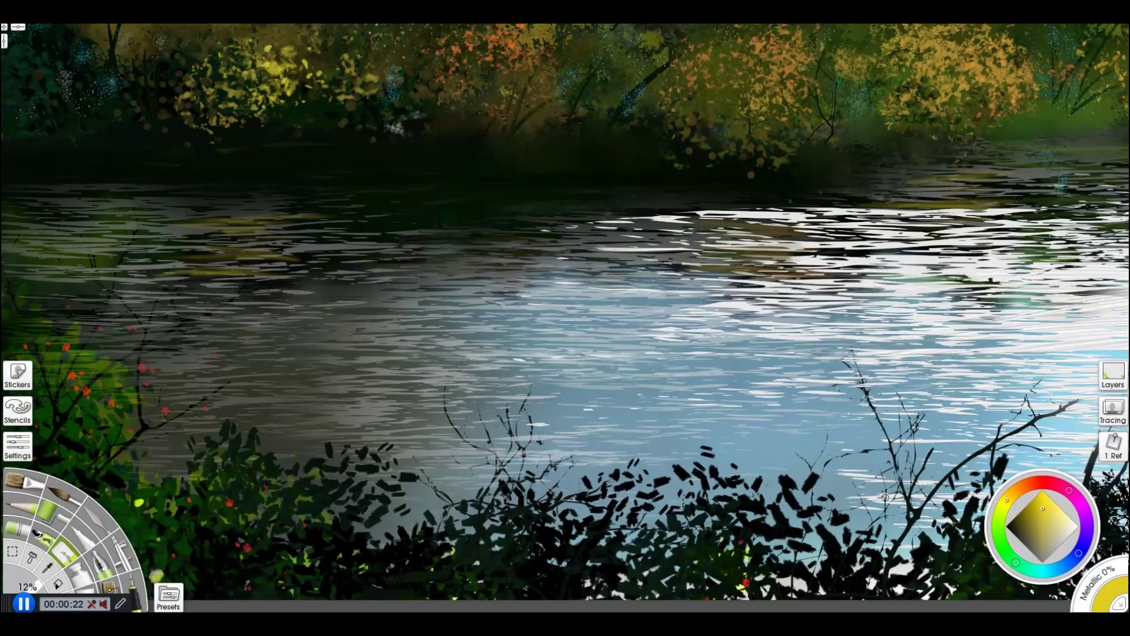
{"action": "left_click", "coordinate": [1109, 388]}
{"action": "left_click", "coordinate": [1022, 200]}
{"action": "left_click_drag", "start_coordinate": [1016, 148], "coordinate": [1017, 118]}
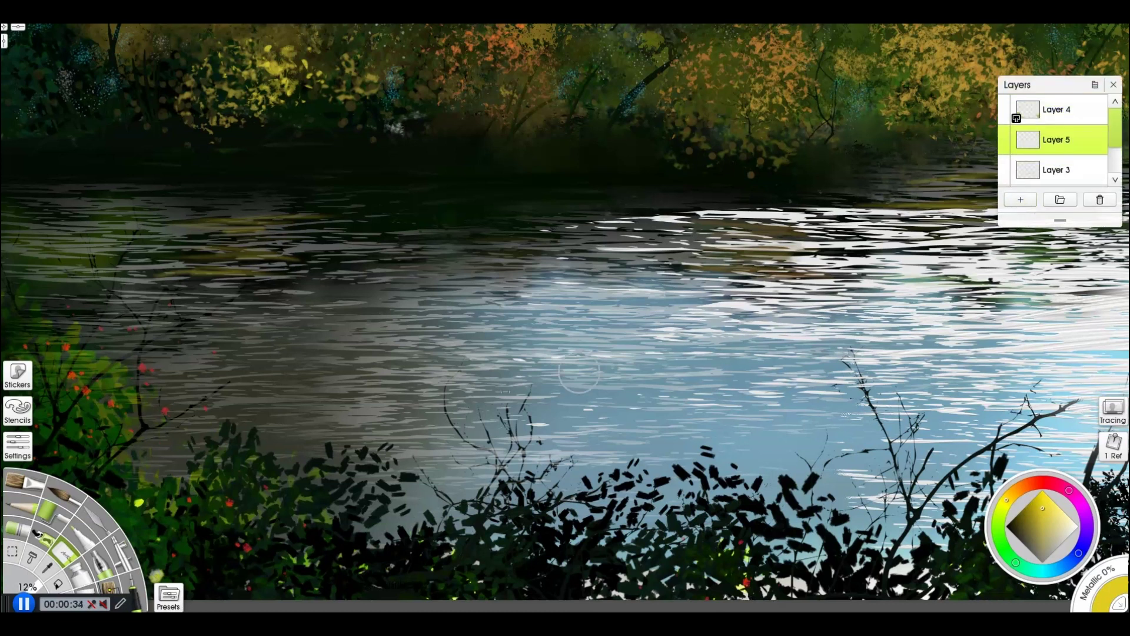
- Look through the sticker spray presets for nature stamps, art brushes and art clippings
{"action": "left_click", "coordinate": [40, 553]}
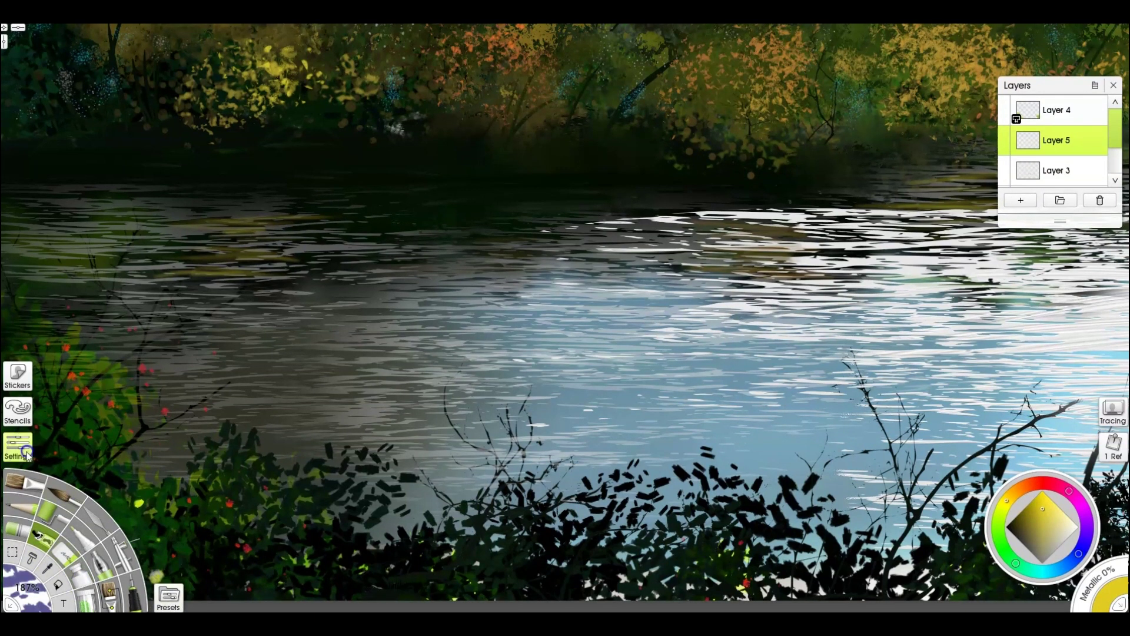
{"action": "left_click", "coordinate": [26, 453]}
{"action": "left_click", "coordinate": [26, 450]}
{"action": "left_click", "coordinate": [254, 108]}
{"action": "left_click", "coordinate": [151, 187]}
{"action": "left_click", "coordinate": [169, 597]}
{"action": "scroll", "coordinate": [209, 312], "scroll_direction": "down", "scroll_amount": 15}
{"action": "scroll", "coordinate": [210, 306], "scroll_direction": "up", "scroll_amount": 15}
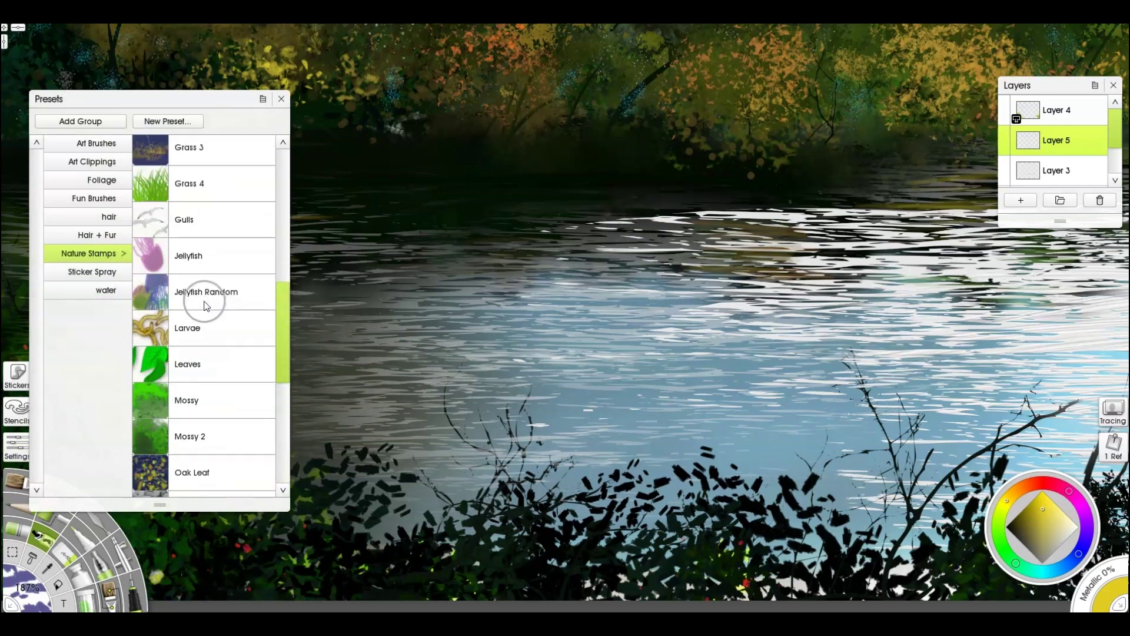
{"action": "left_click", "coordinate": [112, 145]}
{"action": "left_click", "coordinate": [106, 161]}
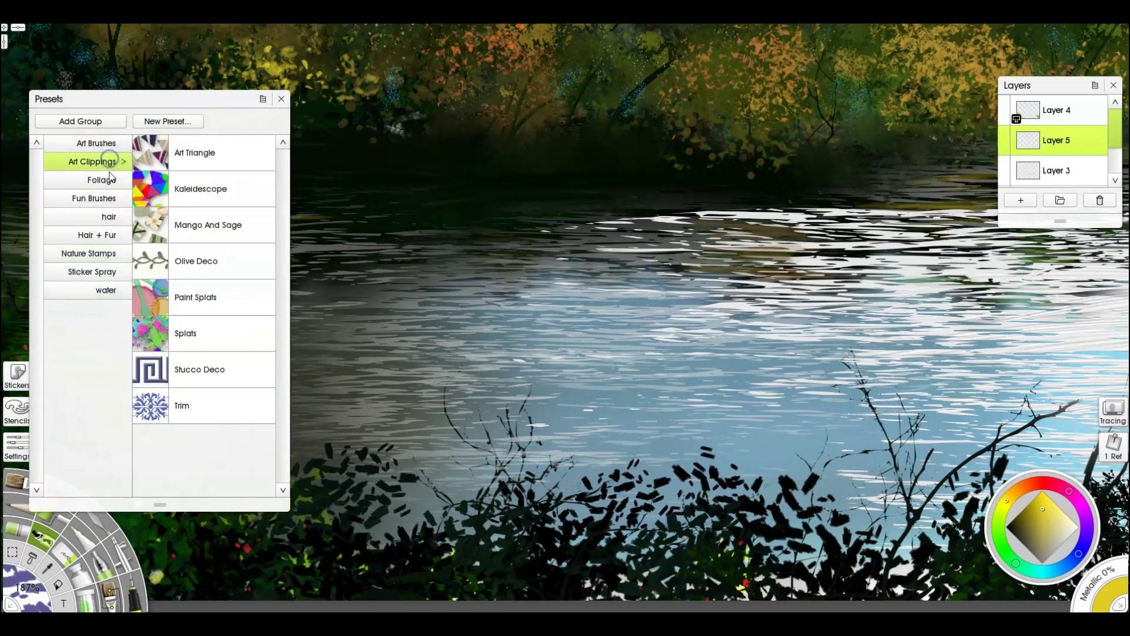
- Sample a dark bush colour and stamp fine foliage among the lower foreground bushes with the Foliage Brushes002 preset
{"action": "left_click", "coordinate": [109, 184]}
{"action": "left_click", "coordinate": [211, 188]}
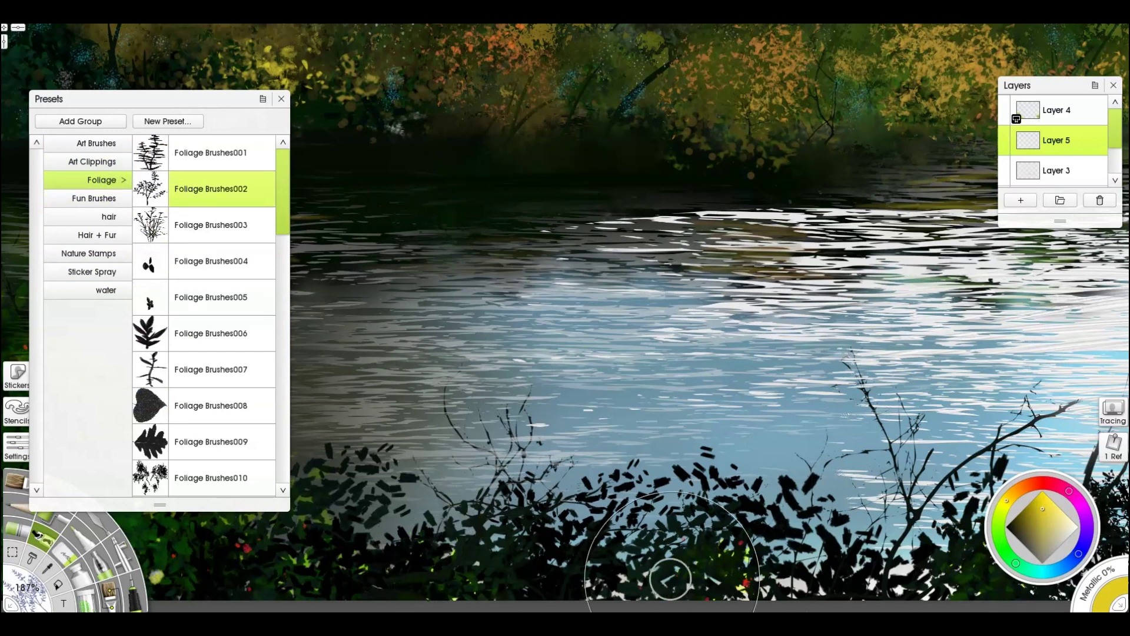
{"action": "left_click", "coordinate": [415, 576], "text": "alt"}
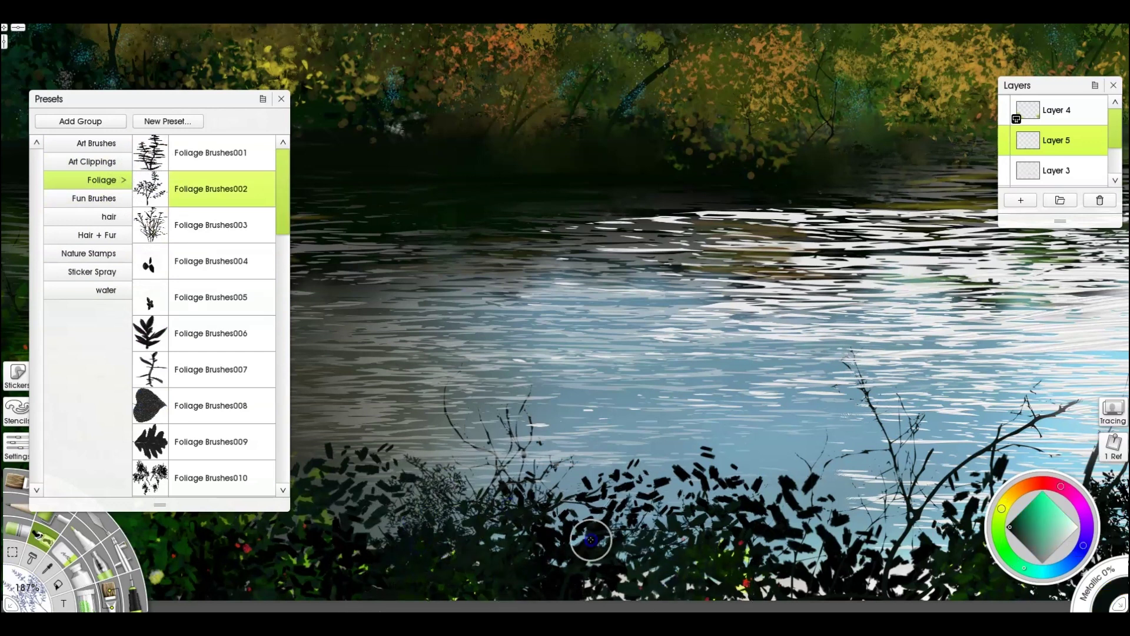
- Undo an oversized Foliage Brushes010 stamp and add dark foliage to the foreground bushes with that preset at 53% size
{"action": "left_click", "coordinate": [200, 476]}
{"action": "left_click", "coordinate": [842, 489]}
{"action": "key", "text": "ctrl+z"}
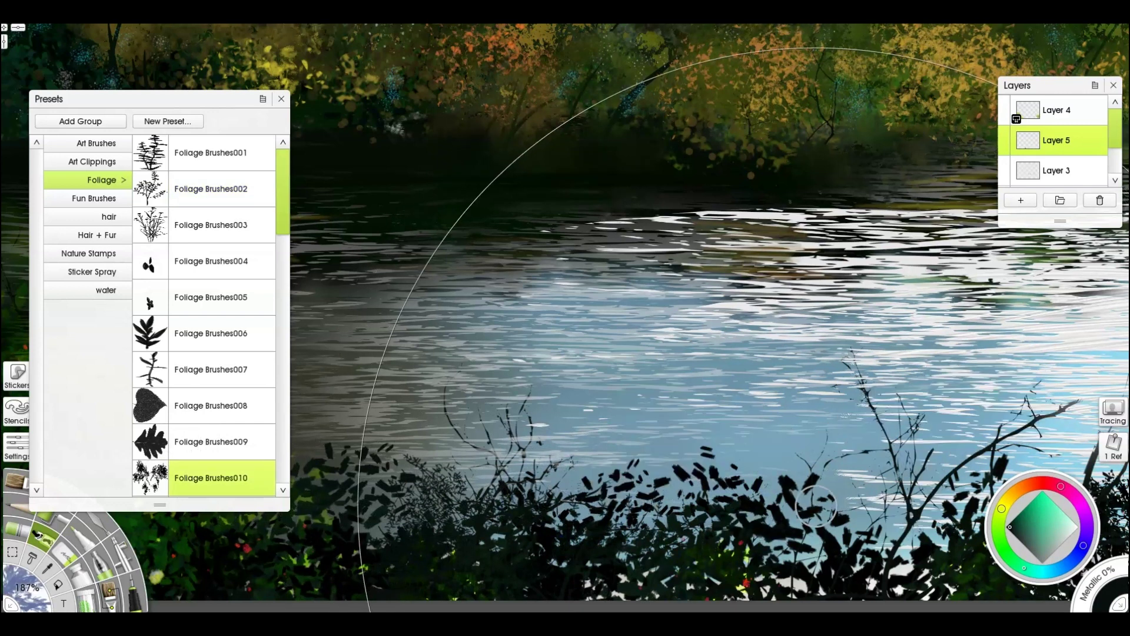
{"action": "left_click_drag", "start_coordinate": [742, 425], "coordinate": [643, 432]}
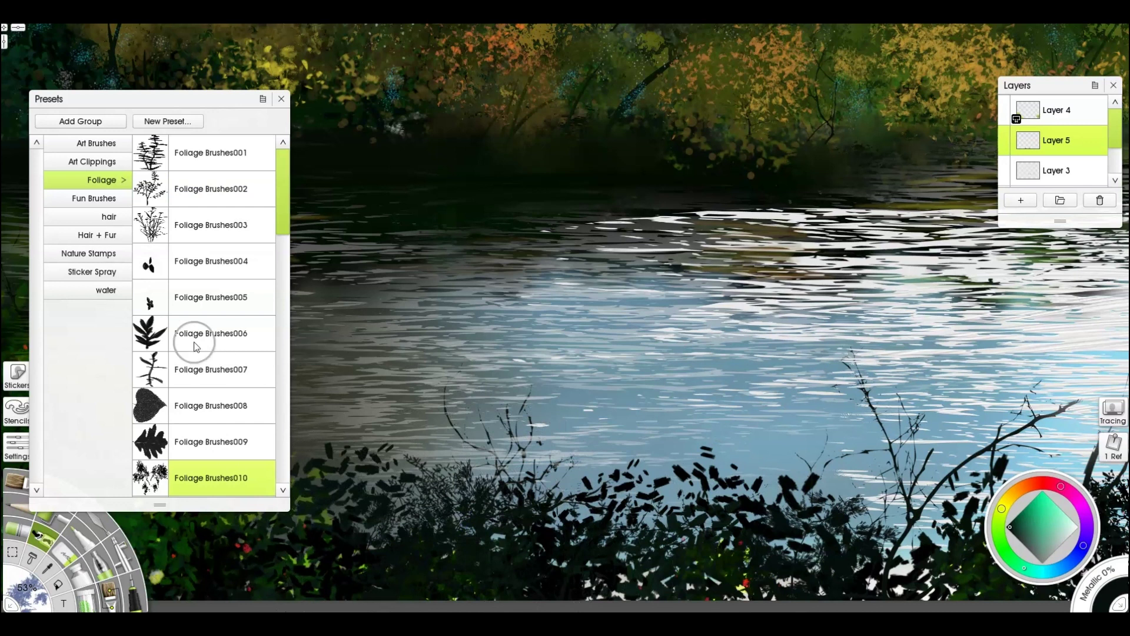
- Choose a pale mint colour, try a Flower Brush stroke over the water and undo the stroke
{"action": "left_click", "coordinate": [85, 200]}
{"action": "scroll", "coordinate": [239, 260], "scroll_direction": "down", "scroll_amount": 5}
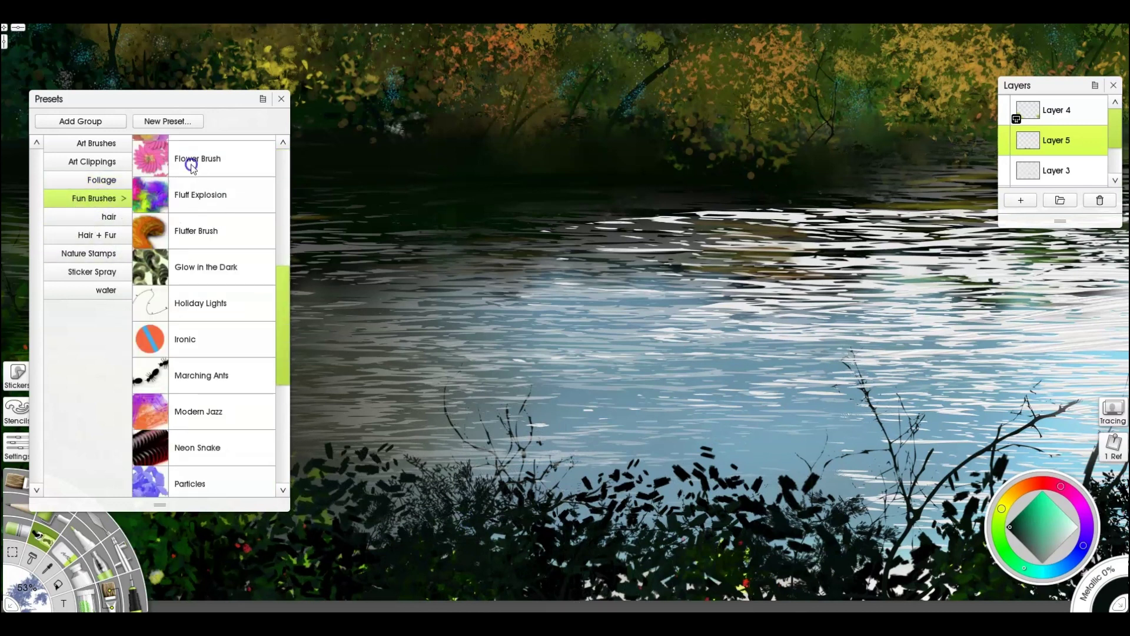
{"action": "left_click", "coordinate": [190, 163]}
{"action": "left_click", "coordinate": [1069, 525]}
{"action": "left_click_drag", "start_coordinate": [528, 314], "coordinate": [615, 312]}
{"action": "key", "text": "ctrl+z"}
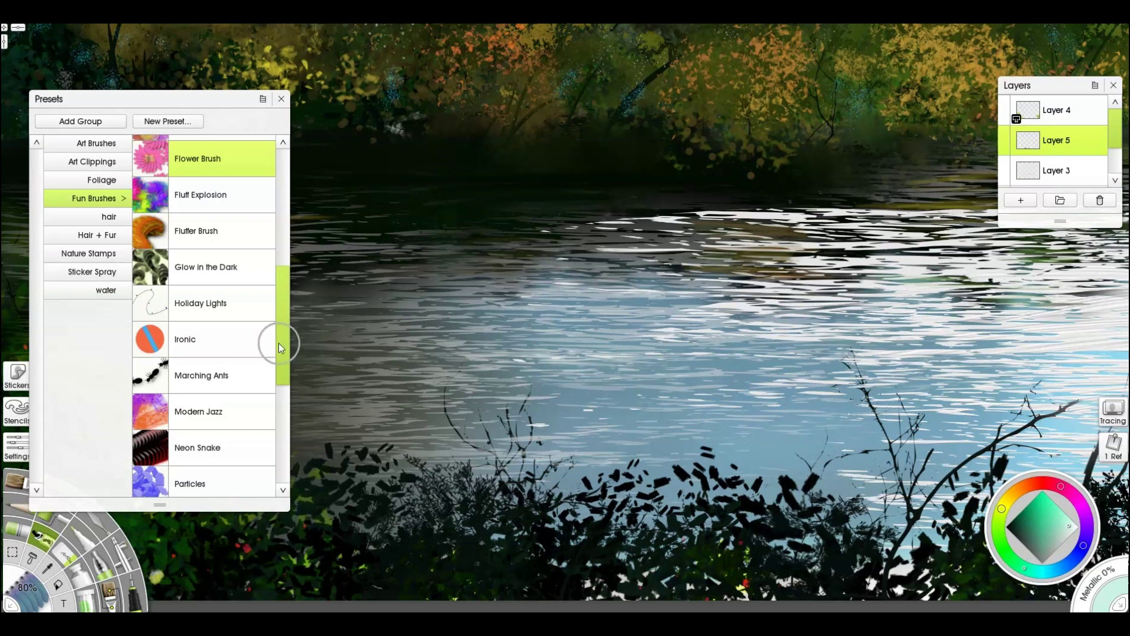
- Look through the fun, hair and fur, nature stamp and sticker spray presets for a suitable flower brush
{"action": "scroll", "coordinate": [253, 341], "scroll_direction": "down", "scroll_amount": 5}
{"action": "left_click", "coordinate": [98, 235]}
{"action": "left_click", "coordinate": [100, 254]}
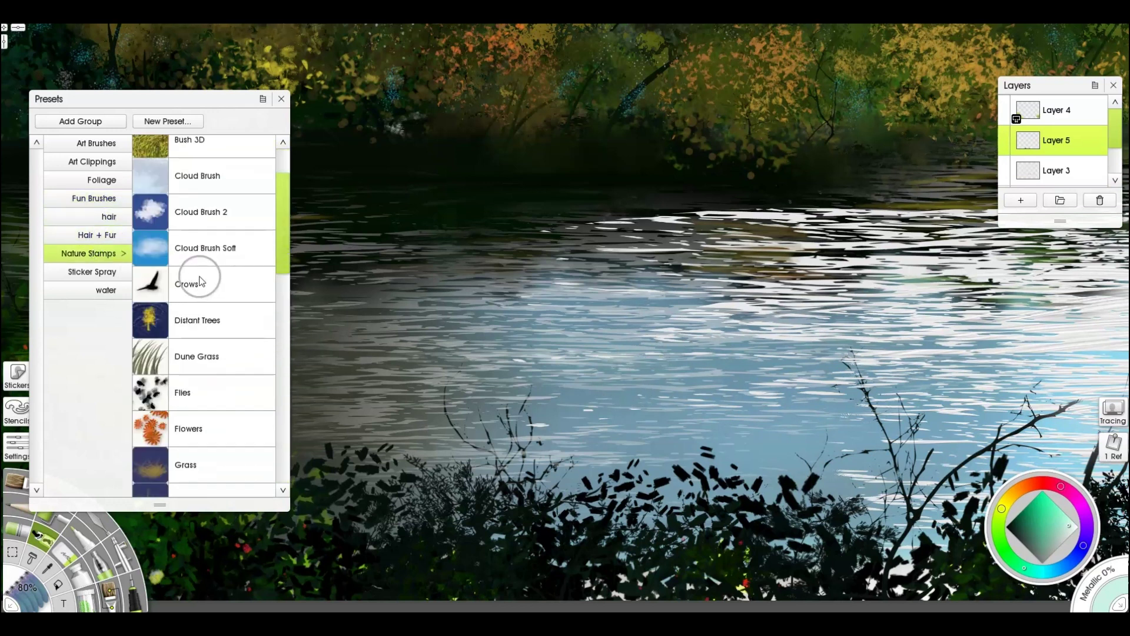
{"action": "left_click", "coordinate": [92, 271]}
{"action": "left_click", "coordinate": [197, 297]}
{"action": "scroll", "coordinate": [200, 302], "scroll_direction": "down", "scroll_amount": 5}
{"action": "scroll", "coordinate": [229, 310], "scroll_direction": "down", "scroll_amount": 2}
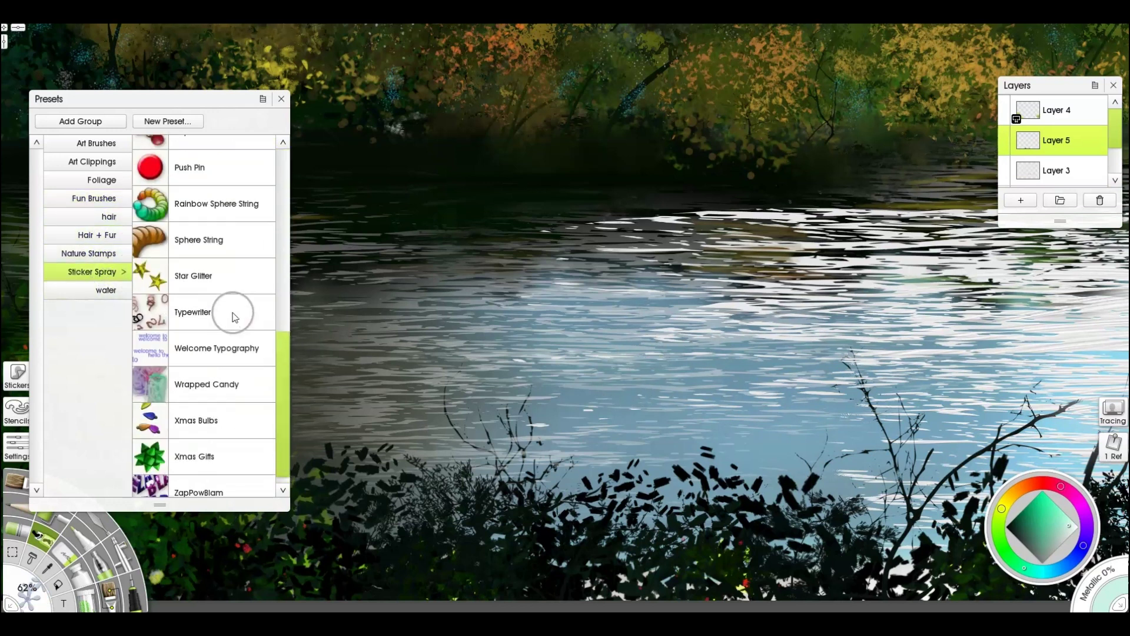
{"action": "scroll", "coordinate": [200, 306], "scroll_direction": "up", "scroll_amount": 5}
- Add faint pale mint ripples to the middle of the lake with the Water Brushes015 preset
{"action": "left_click", "coordinate": [103, 290]}
{"action": "left_click", "coordinate": [200, 335]}
{"action": "left_click", "coordinate": [200, 369]}
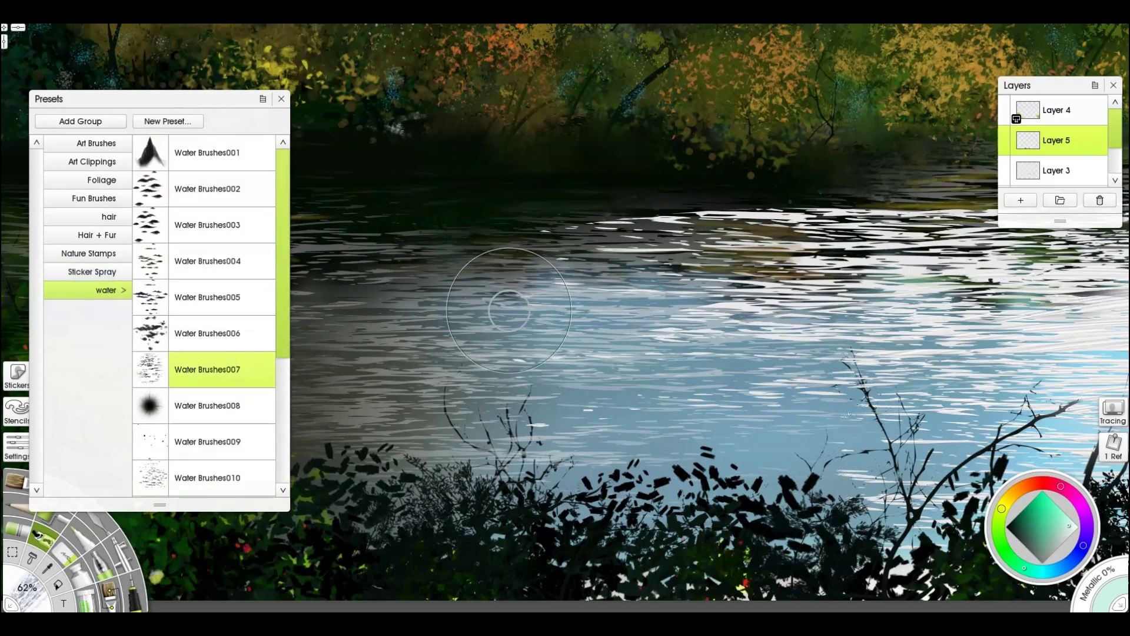
{"action": "scroll", "coordinate": [244, 365], "scroll_direction": "down", "scroll_amount": 3}
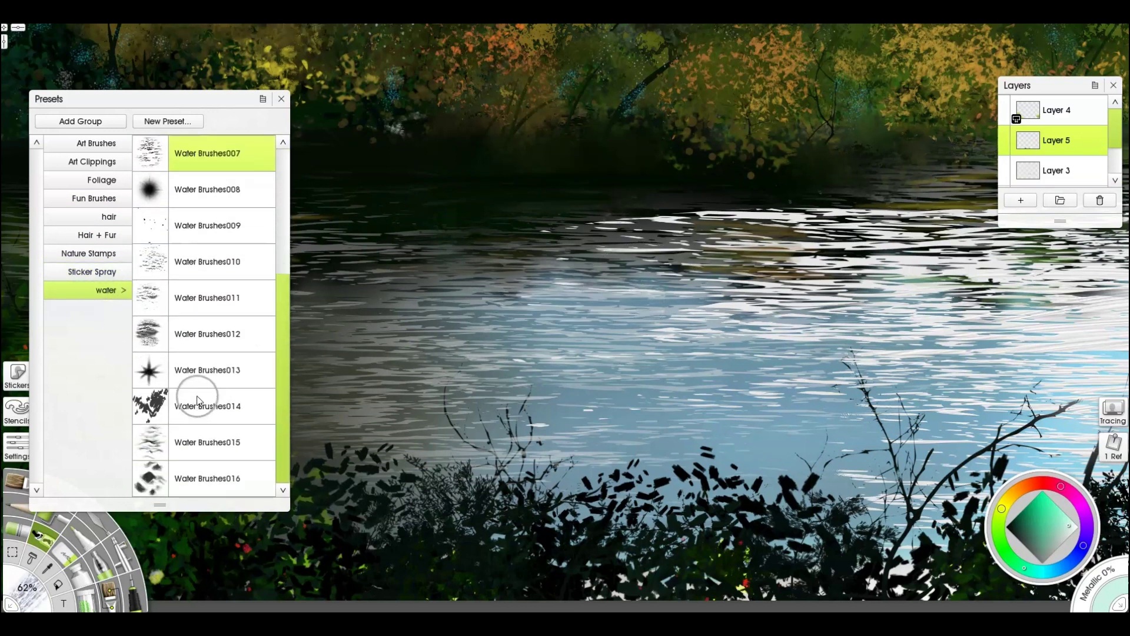
{"action": "left_click", "coordinate": [209, 451]}
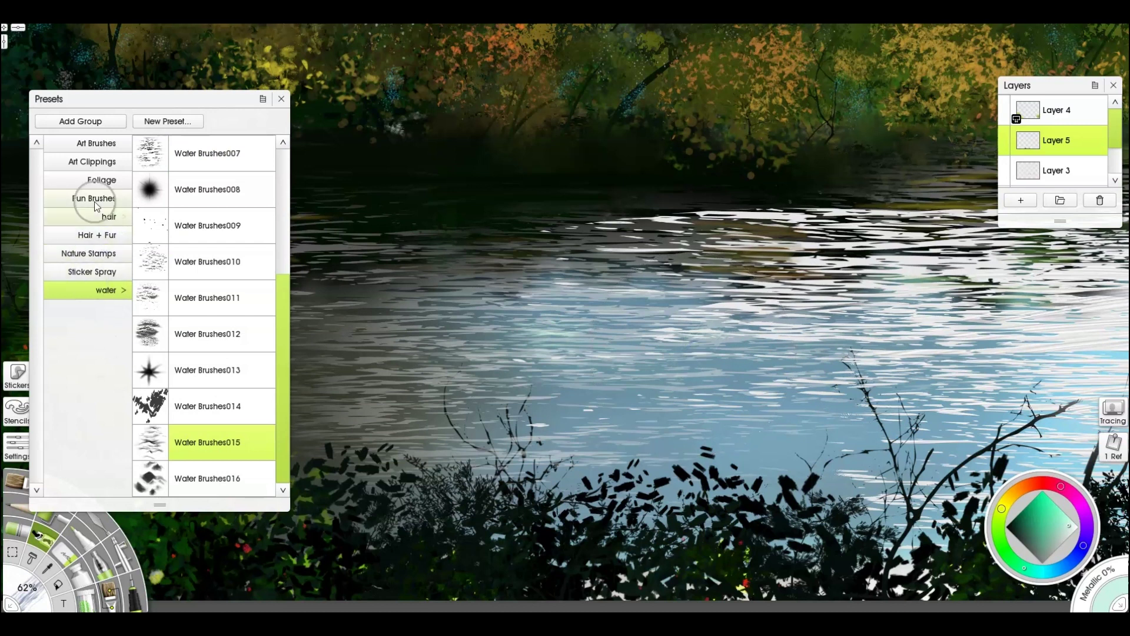
- Close the presets, merge Layers 5, 3 and 2 down into Layer 1 and add a new layer above it
{"action": "left_click", "coordinate": [282, 98]}
{"action": "key", "text": "ctrl+e"}
{"action": "key", "text": "ctrl+e"}
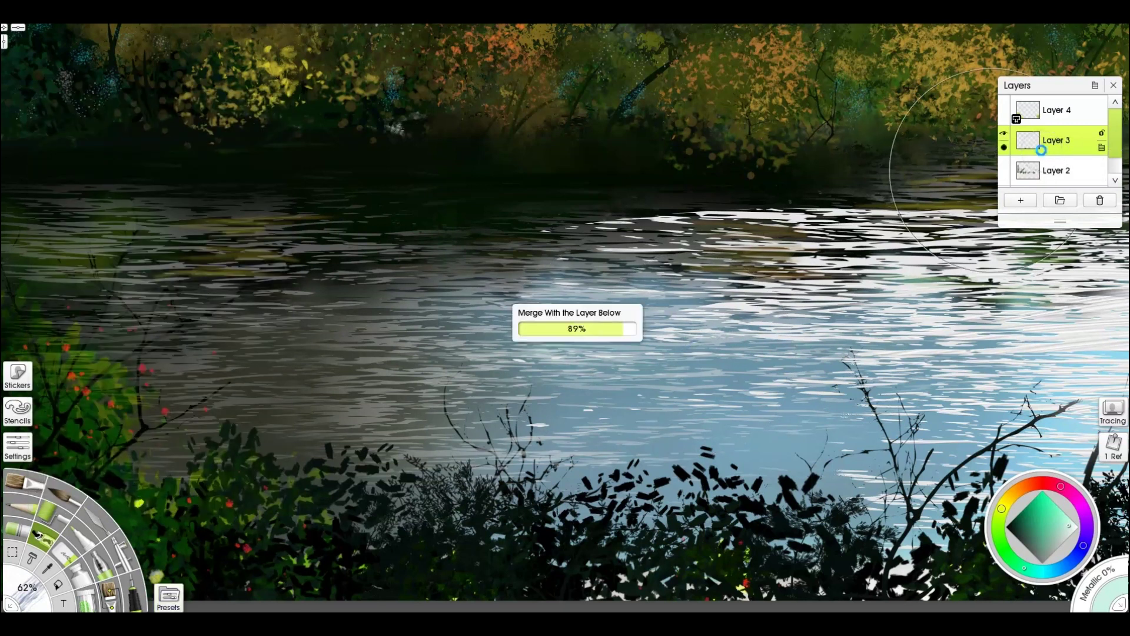
{"action": "key", "text": "ctrl+e"}
{"action": "left_click", "coordinate": [1020, 200]}
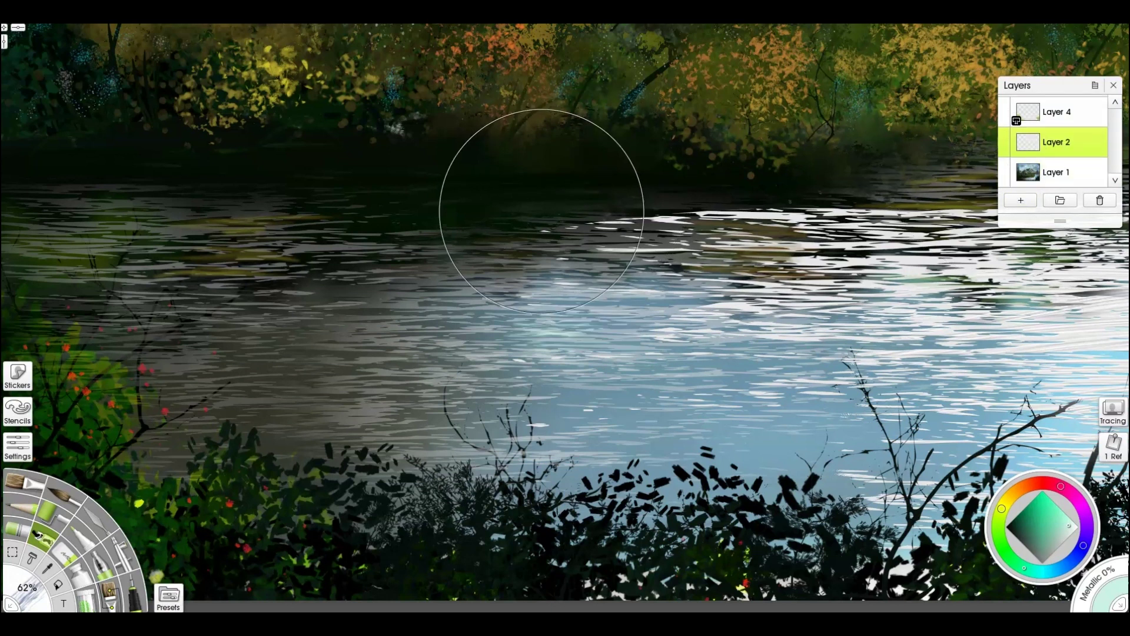
- Paint a pale mint five-petalled flower on Layer 2 over the lake, with a yellow and orange centre and pale petal highlights
{"action": "key", "text": "b"}
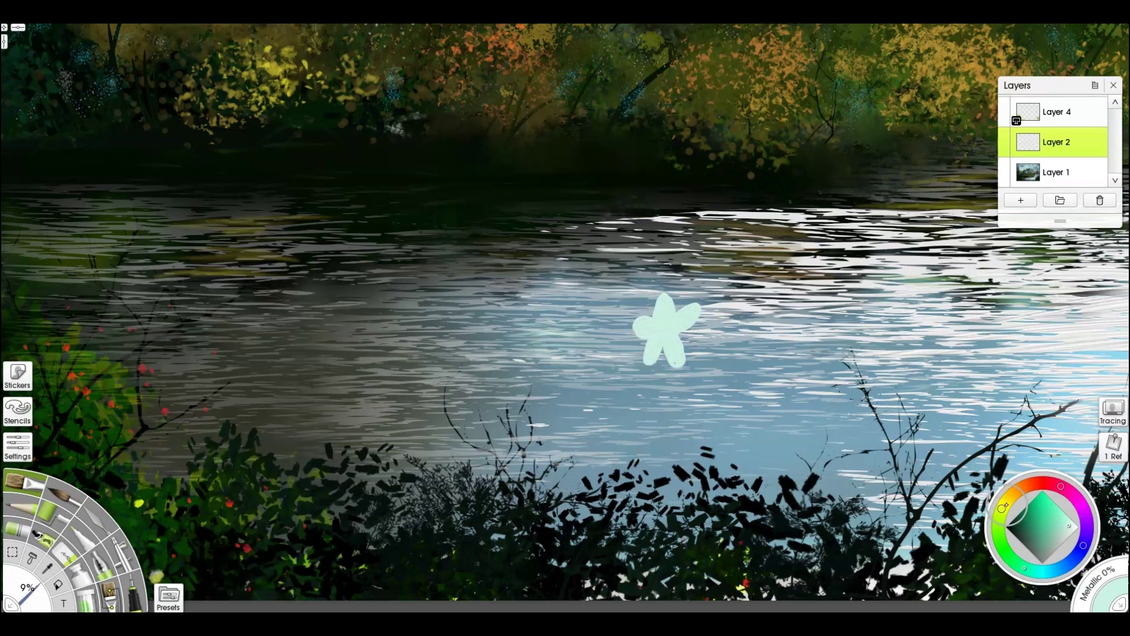
{"action": "left_click", "coordinate": [1003, 507]}
{"action": "left_click", "coordinate": [1044, 500]}
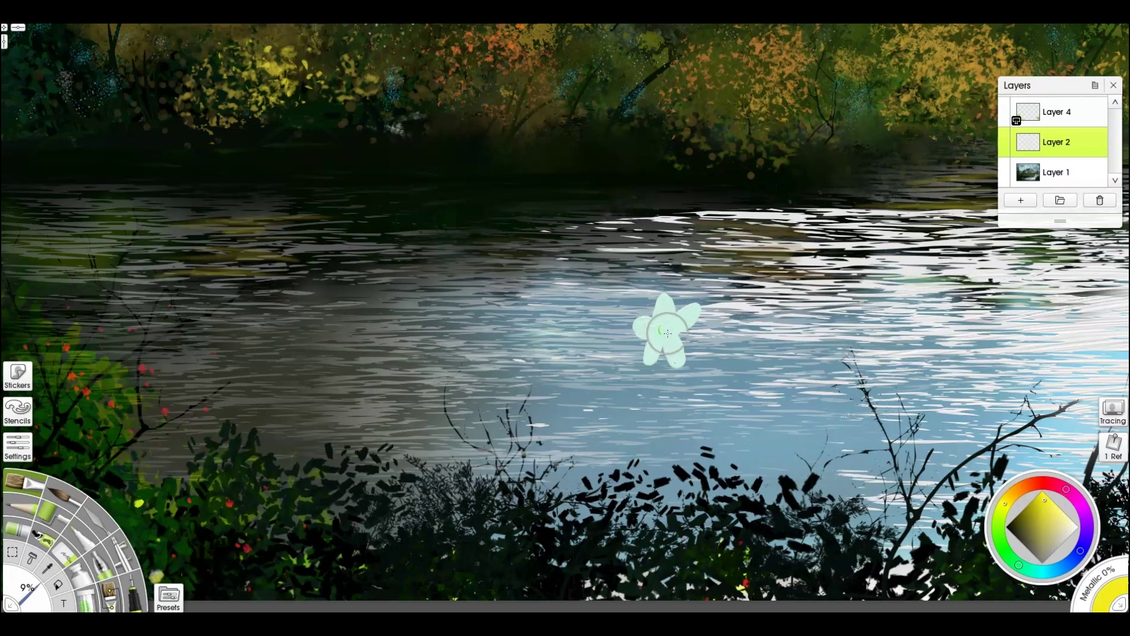
{"action": "key", "text": "bracketright"}
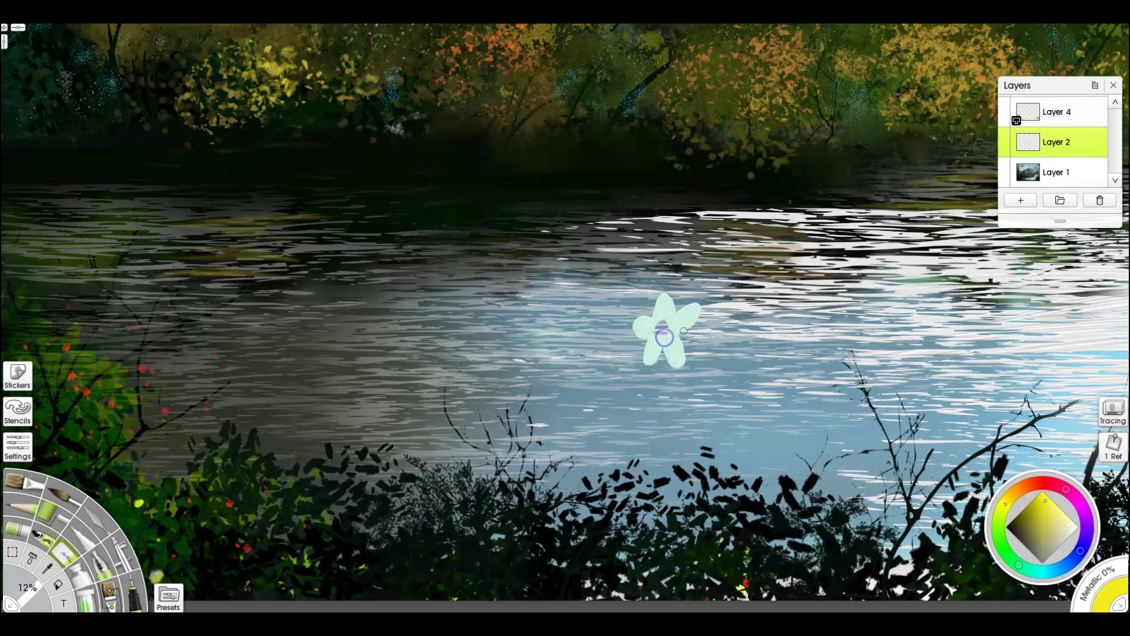
{"action": "key", "text": "e"}
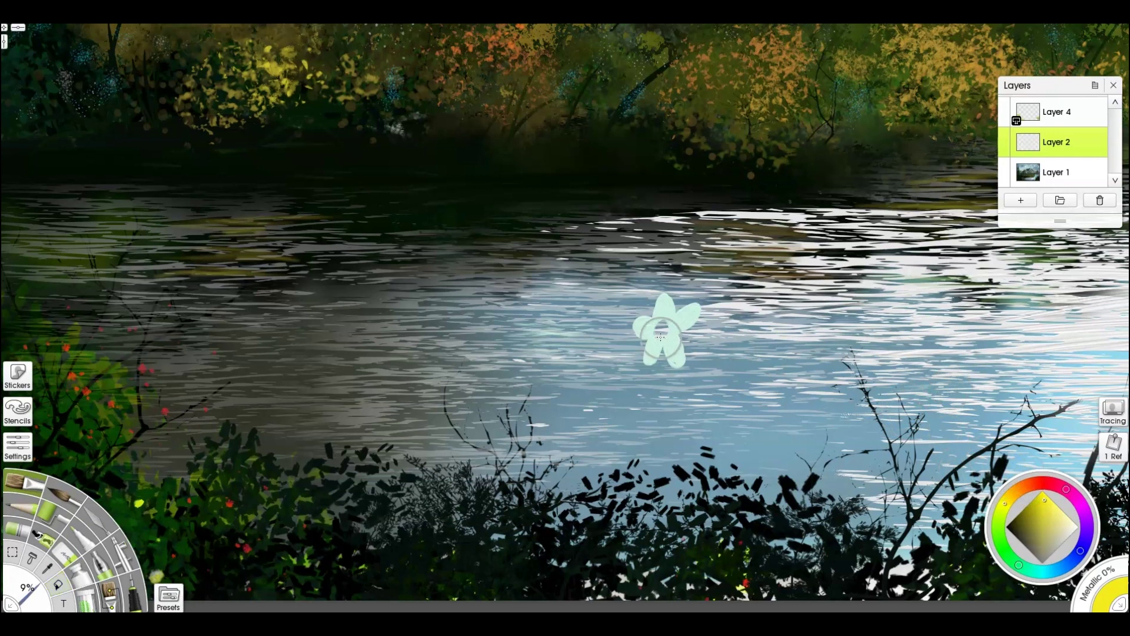
{"action": "left_click", "coordinate": [1023, 488]}
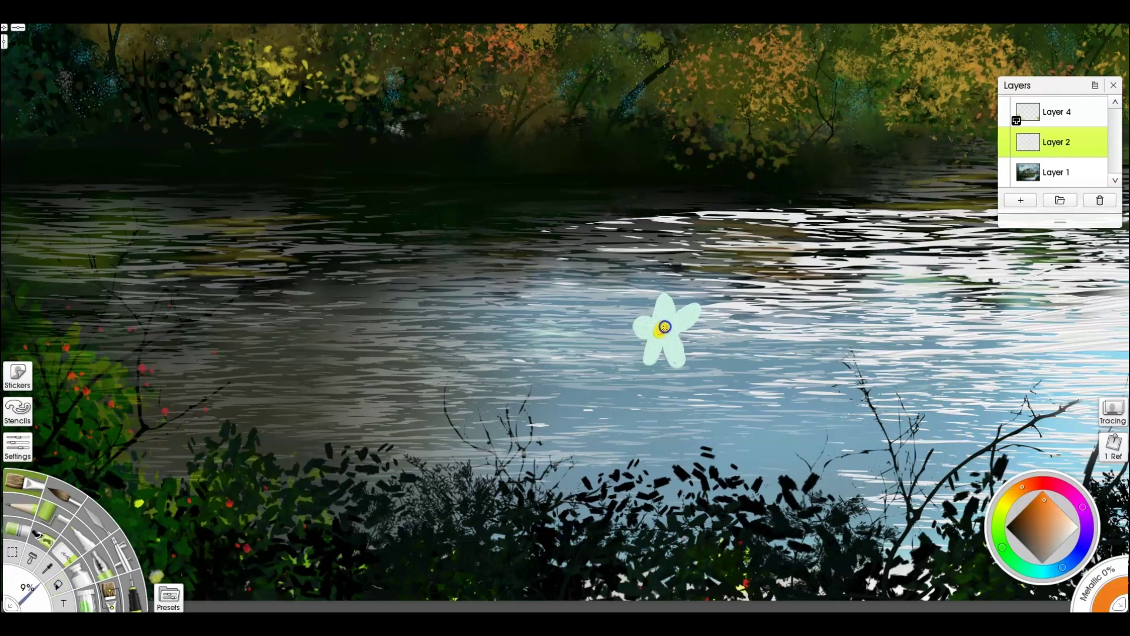
{"action": "left_click_drag", "start_coordinate": [1070, 524], "coordinate": [1074, 527]}
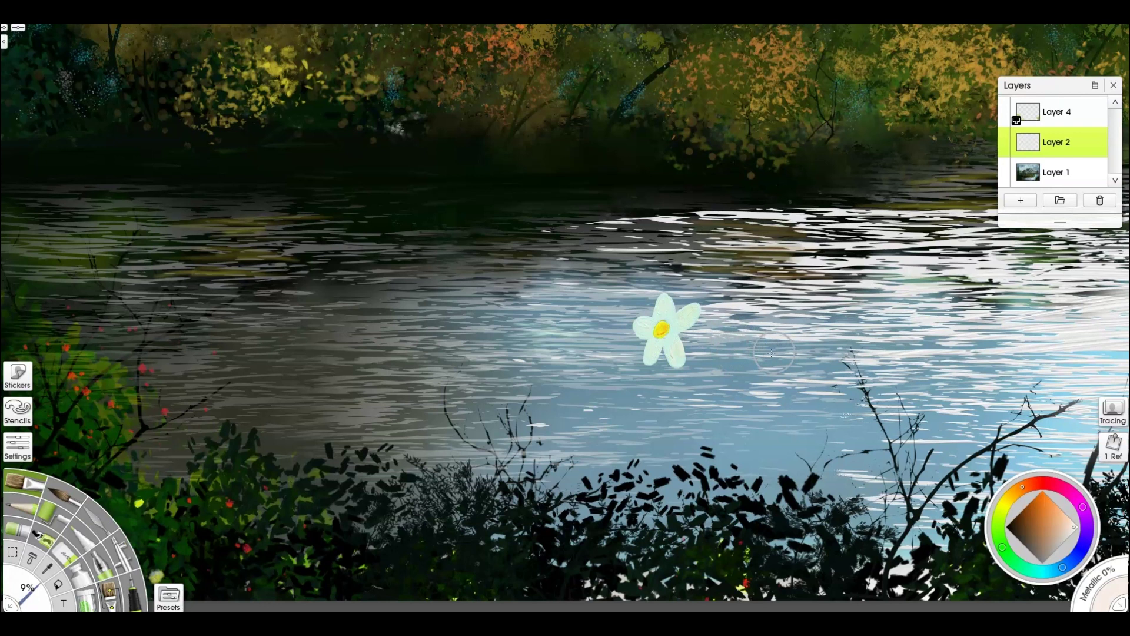
- Scale the painted flower to 25% and move it into the foreground bushes below the bare branches
{"action": "key", "text": "ctrl+t"}
{"action": "left_click_drag", "start_coordinate": [702, 295], "coordinate": [676, 323]}
{"action": "left_click_drag", "start_coordinate": [669, 331], "coordinate": [827, 549]}
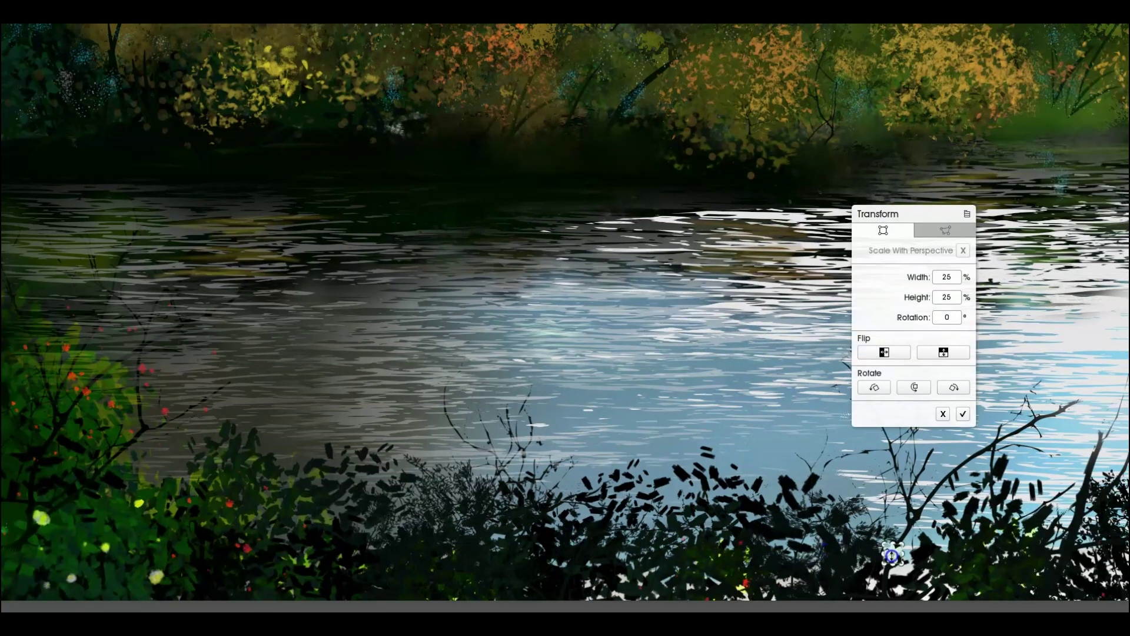
{"action": "key", "text": "Return"}
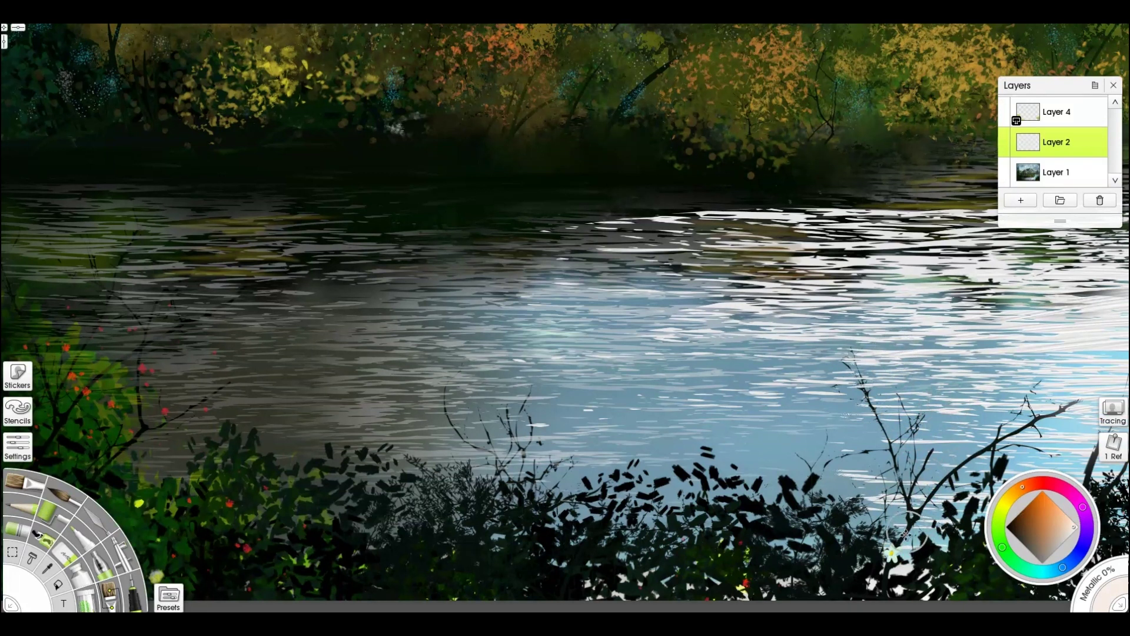
- Place a copy of the flower, scaled to 50%, in the bushes beside the first one and merge Layers 3 and 2 into Layer 1
{"action": "key", "text": "ctrl+t"}
{"action": "left_click", "coordinate": [963, 414]}
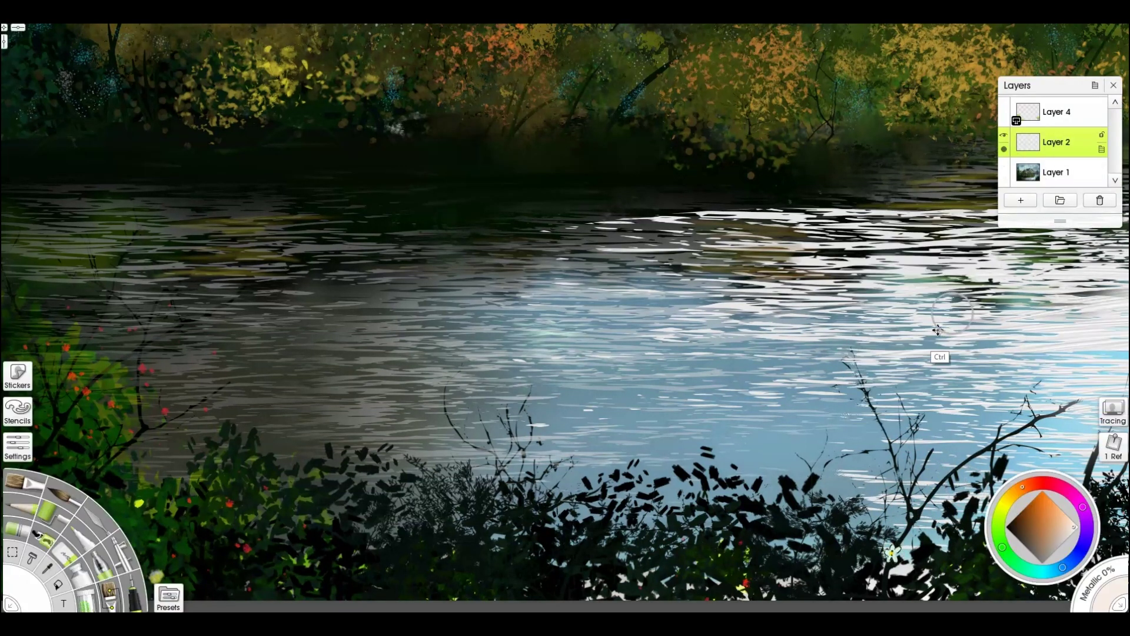
{"action": "key", "text": "ctrl+t"}
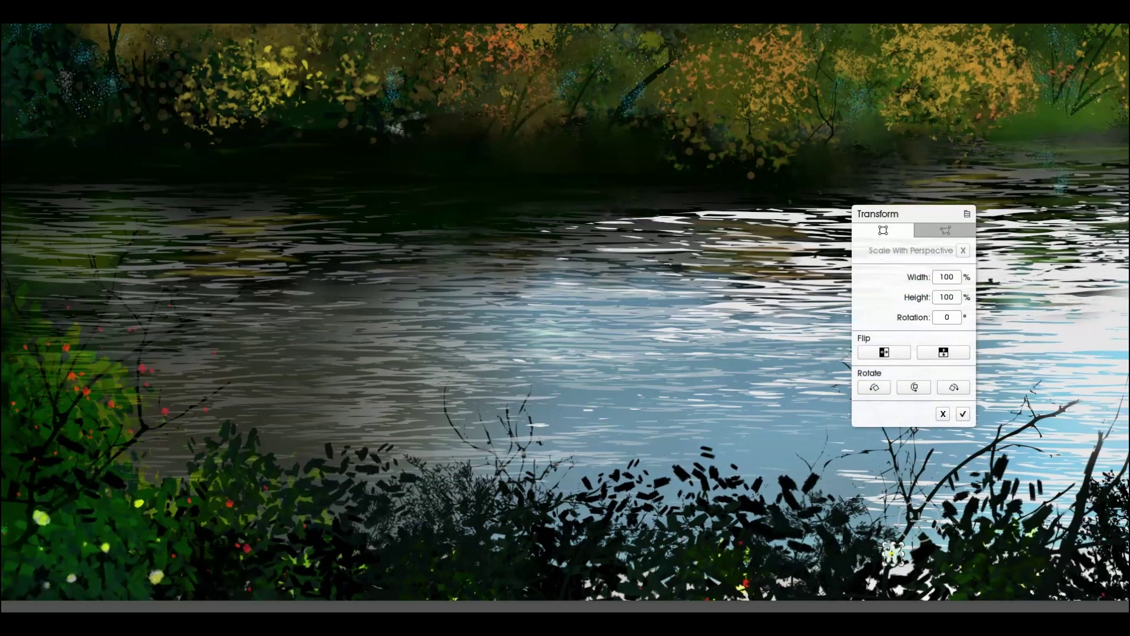
{"action": "mouse_move", "coordinate": [981, 542]}
{"action": "left_mouse_down"}
{"action": "mouse_move", "coordinate": [1018, 506]}
{"action": "mouse_move", "coordinate": [974, 549]}
{"action": "left_mouse_up"}
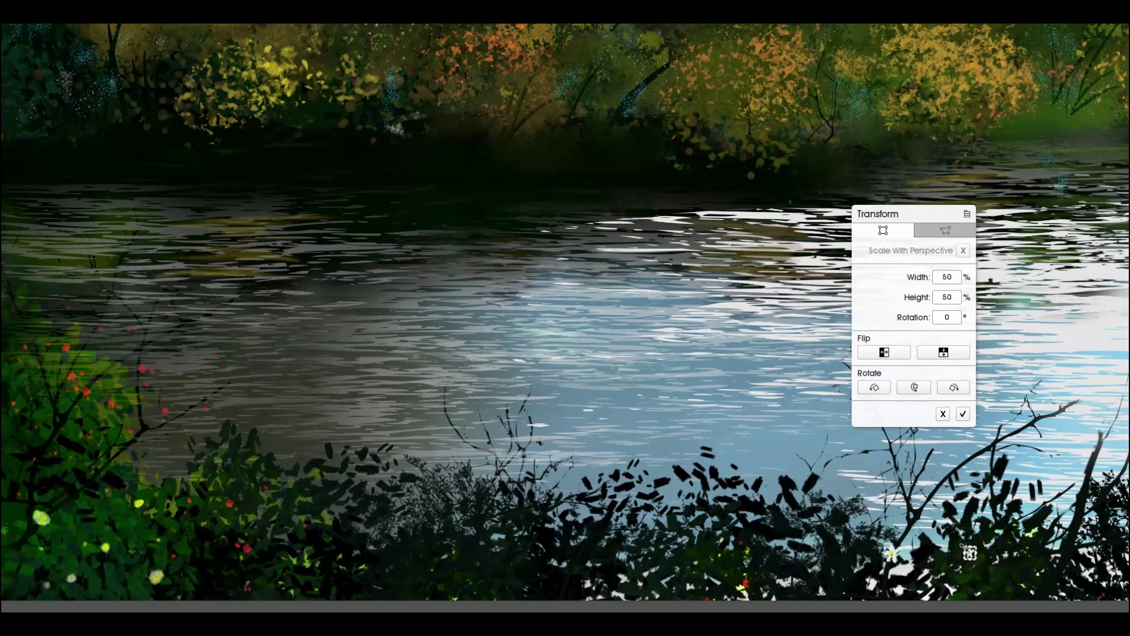
{"action": "key", "text": "Return"}
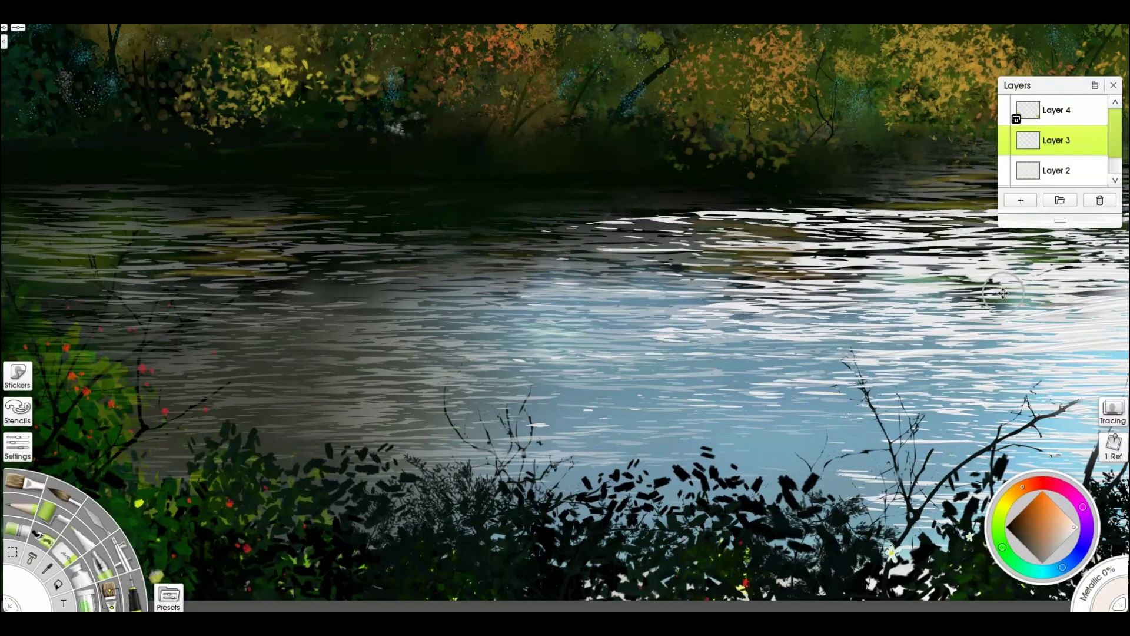
{"action": "scroll", "coordinate": [1079, 164], "scroll_direction": "down", "scroll_amount": 1}
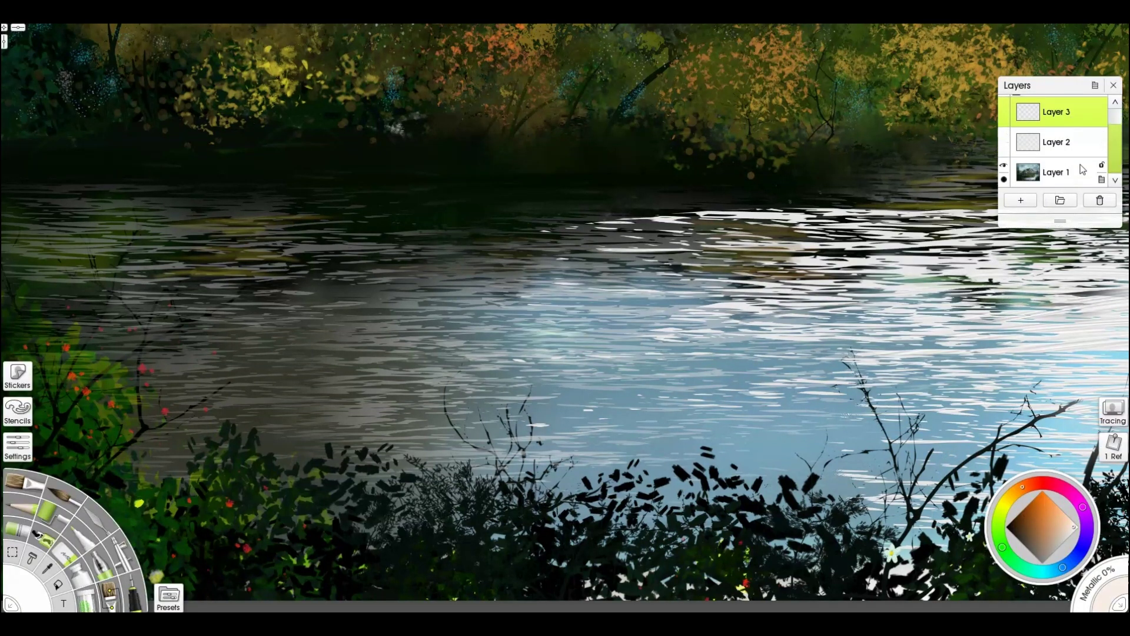
{"action": "key", "text": "ctrl+e"}
{"action": "key", "text": "ctrl+e"}
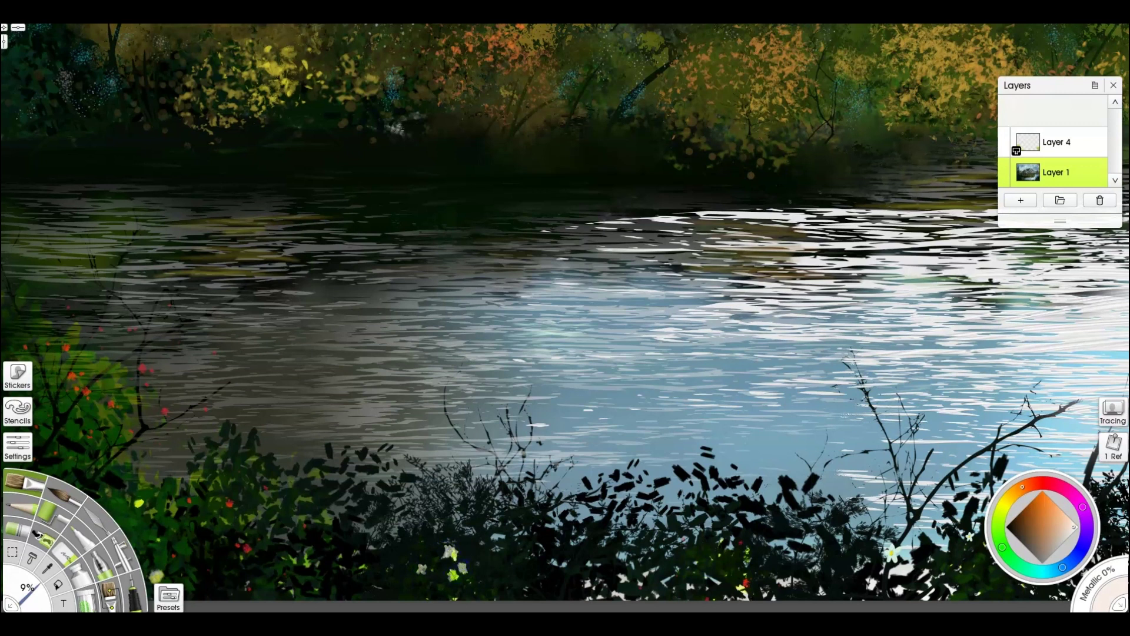
- Scatter pale flecks over the foreground bushes with the Particles Snow texture preset and add a new layer above Layer 1
{"action": "left_click", "coordinate": [123, 552]}
{"action": "left_click", "coordinate": [110, 596]}
{"action": "left_click", "coordinate": [178, 599]}
{"action": "left_click", "coordinate": [101, 271]}
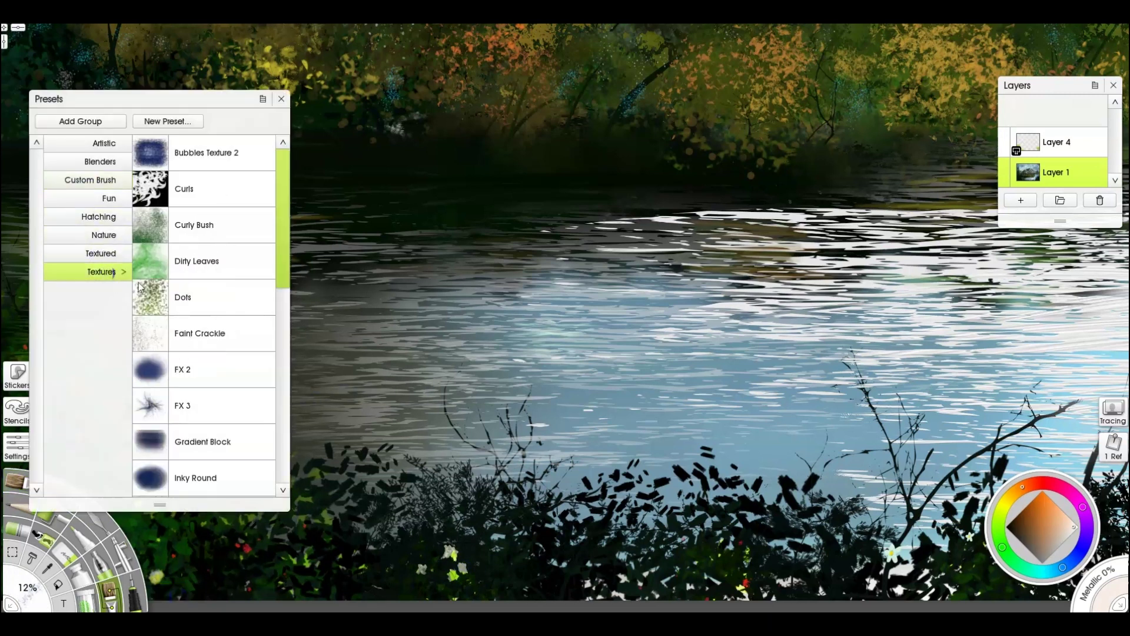
{"action": "scroll", "coordinate": [226, 314], "scroll_direction": "down", "scroll_amount": 3}
{"action": "scroll", "coordinate": [225, 314], "scroll_direction": "down", "scroll_amount": 5}
{"action": "left_click", "coordinate": [221, 395]}
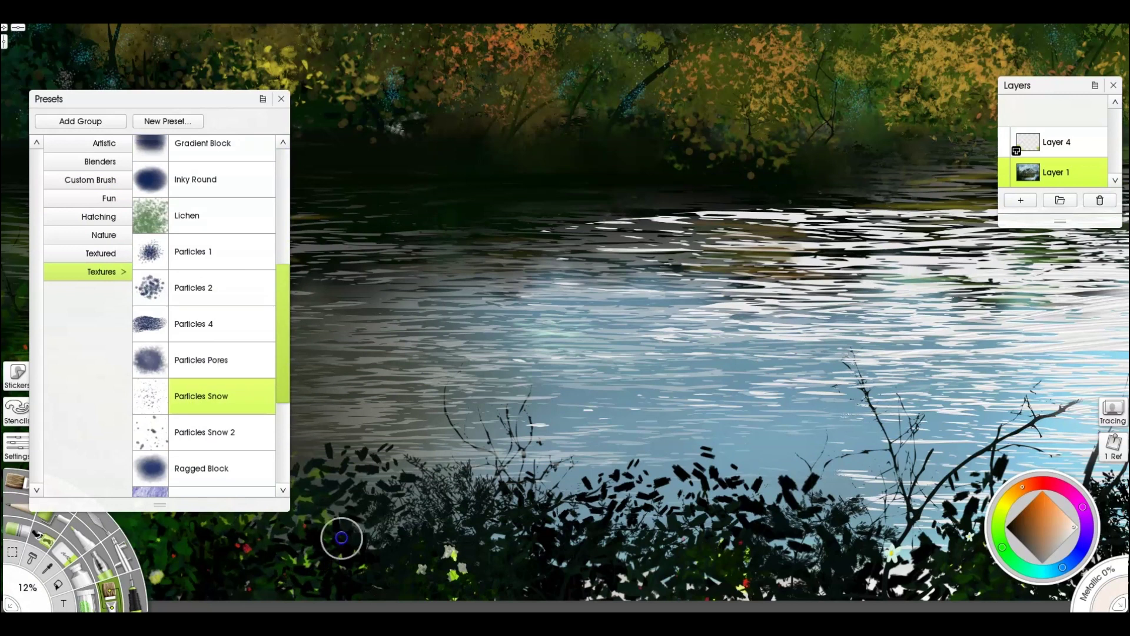
{"action": "left_click_drag", "start_coordinate": [347, 532], "coordinate": [613, 506]}
{"action": "mouse_move", "coordinate": [362, 582]}
{"action": "left_mouse_down"}
{"action": "mouse_move", "coordinate": [421, 539]}
{"action": "mouse_move", "coordinate": [555, 532]}
{"action": "left_mouse_up"}
{"action": "left_click", "coordinate": [1020, 200]}
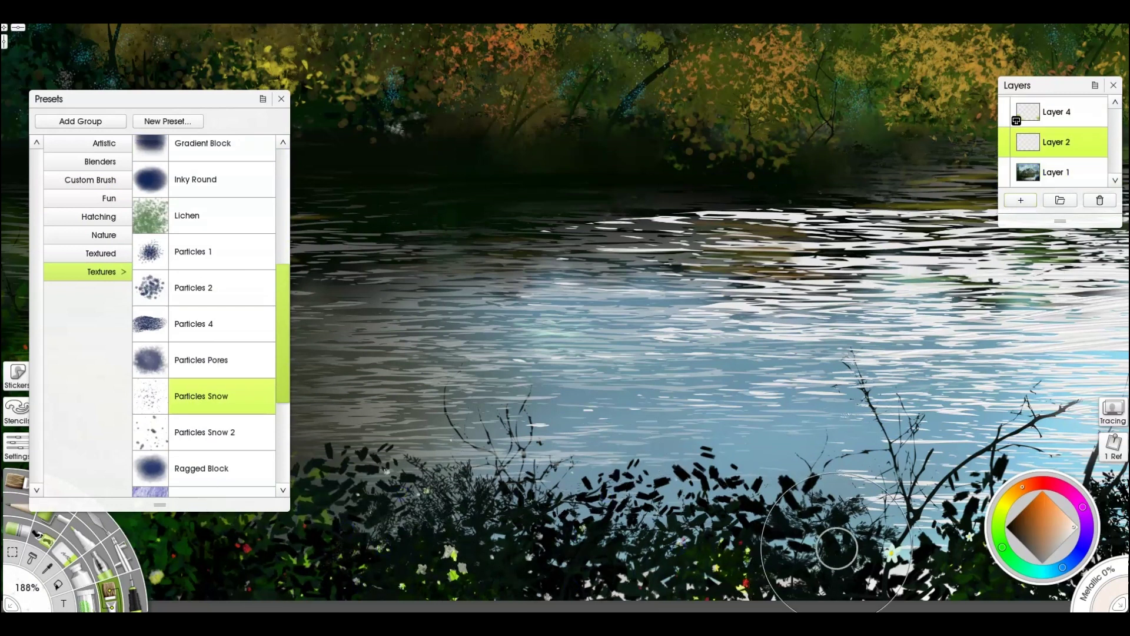
{"action": "left_click_drag", "start_coordinate": [832, 542], "coordinate": [789, 386]}
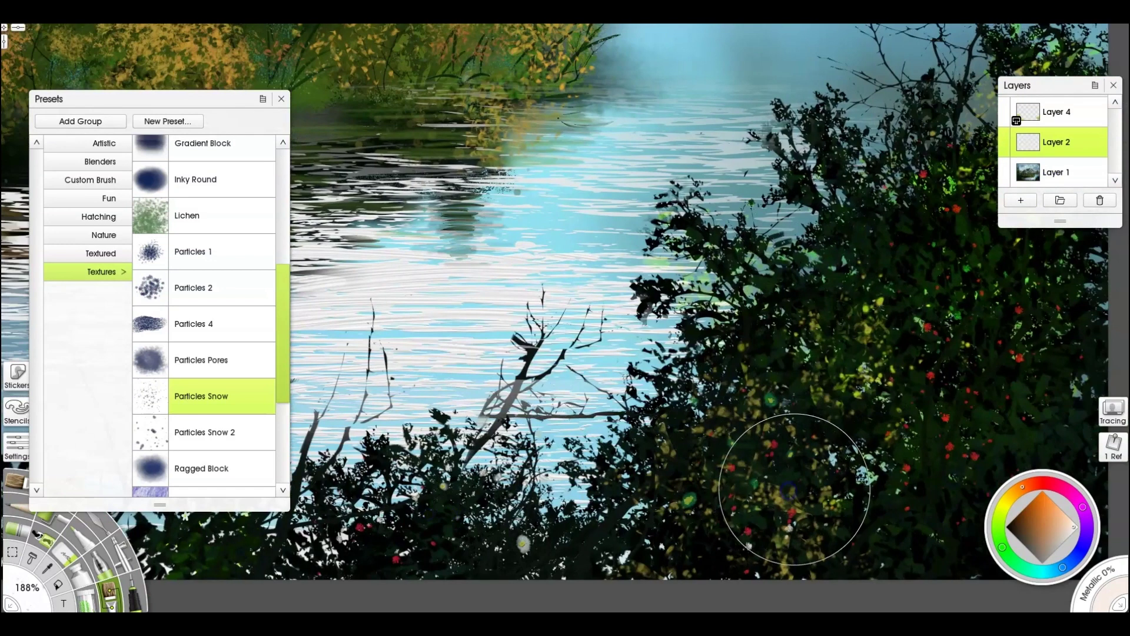
- On Layer 1, sample olive green from the right bush and draw thin grass blades with a pen along the lower foreground beside it
{"action": "left_click", "coordinate": [1056, 177]}
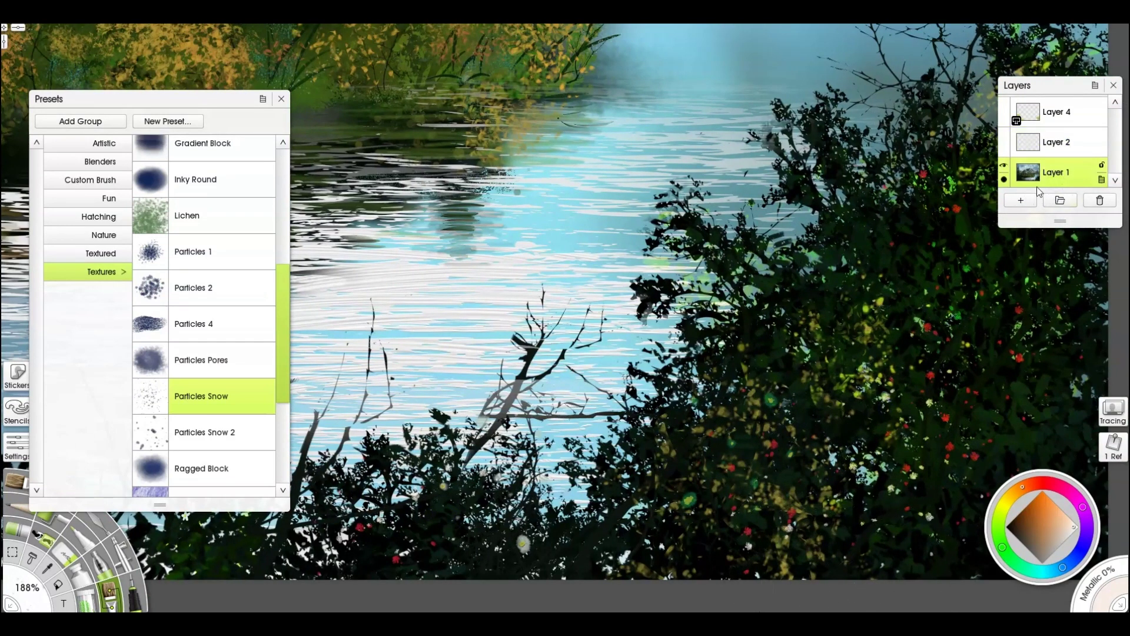
{"action": "key", "text": "p"}
{"action": "left_click", "coordinate": [282, 100]}
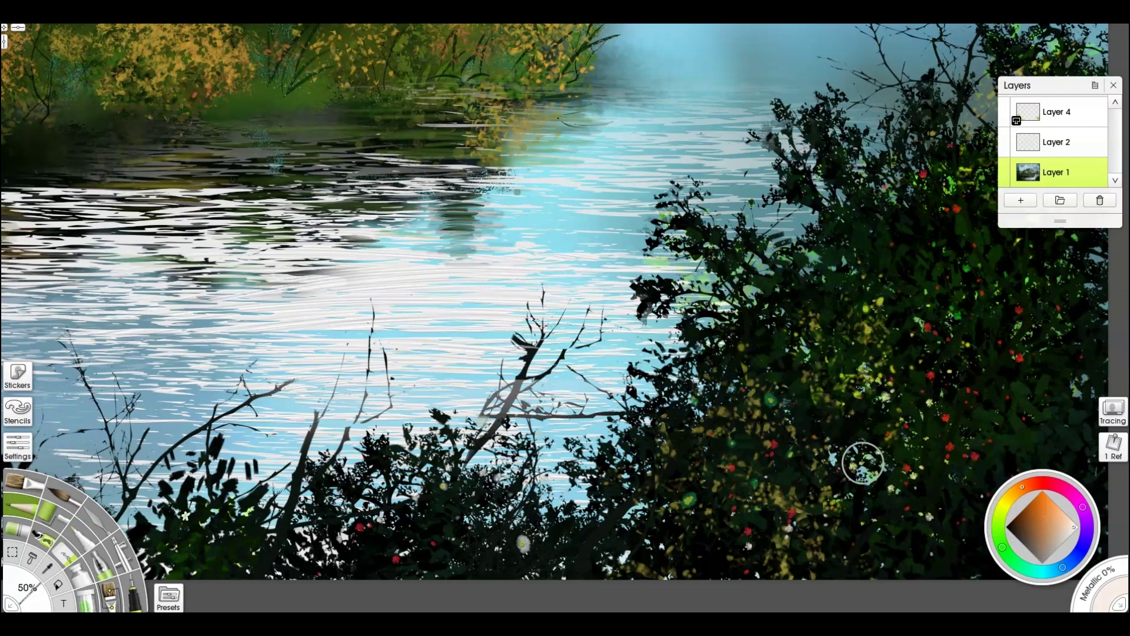
{"action": "left_click", "coordinate": [842, 417], "text": "alt"}
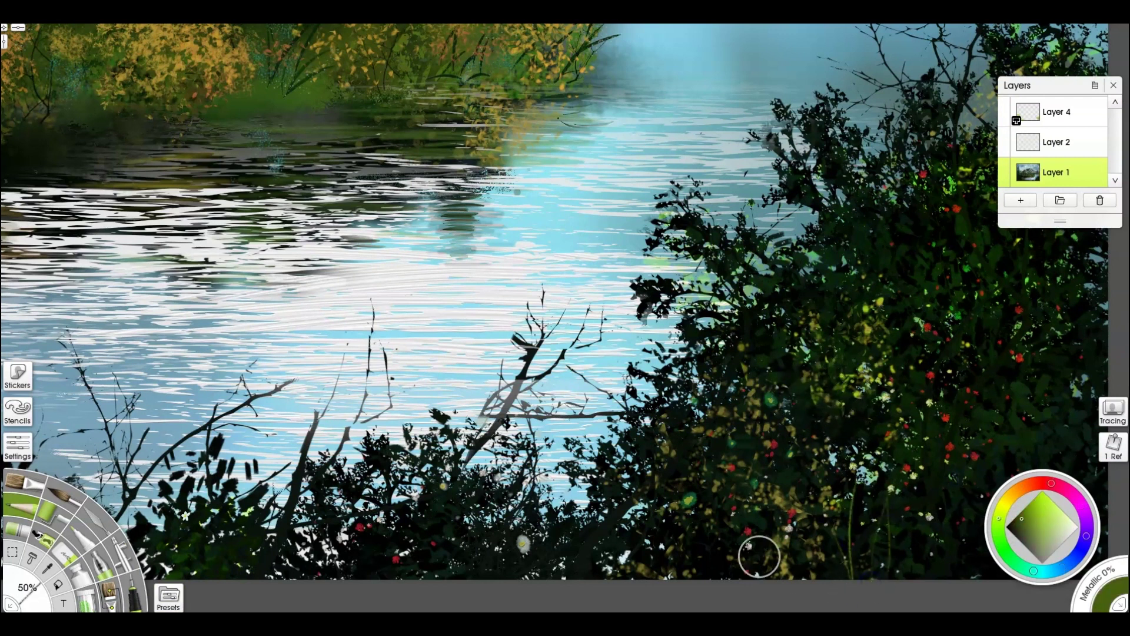
{"action": "mouse_move", "coordinate": [559, 578]}
{"action": "left_mouse_down"}
{"action": "mouse_move", "coordinate": [577, 492]}
{"action": "mouse_move", "coordinate": [533, 462]}
{"action": "left_mouse_up"}
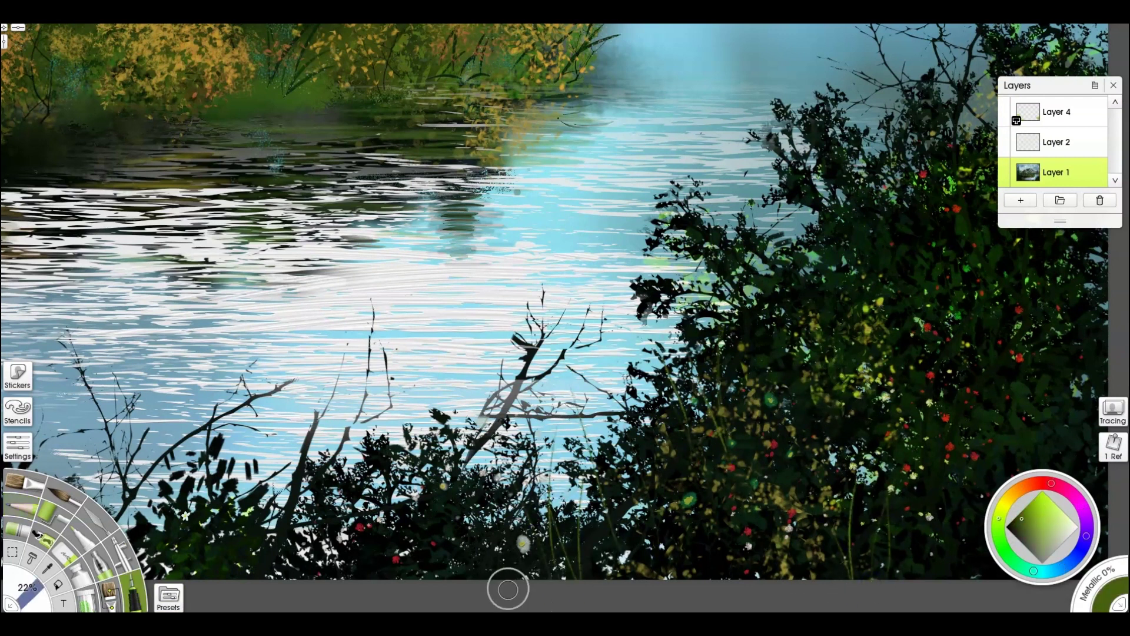
{"action": "left_click_drag", "start_coordinate": [504, 586], "coordinate": [488, 482]}
{"action": "left_click_drag", "start_coordinate": [447, 587], "coordinate": [431, 482]}
{"action": "left_click_drag", "start_coordinate": [410, 585], "coordinate": [425, 524]}
{"action": "left_click_drag", "start_coordinate": [607, 595], "coordinate": [606, 510]}
{"action": "left_click_drag", "start_coordinate": [722, 578], "coordinate": [641, 430]}
- Draw a few thin olive green blades higher up across the right-hand bush and hide the tool and colour pickers
{"action": "left_click_drag", "start_coordinate": [848, 416], "coordinate": [774, 330]}
{"action": "left_click_drag", "start_coordinate": [837, 421], "coordinate": [820, 287]}
{"action": "left_click_drag", "start_coordinate": [985, 347], "coordinate": [941, 200]}
{"action": "key", "text": "ctrl+z"}
{"action": "left_click_drag", "start_coordinate": [986, 464], "coordinate": [958, 396]}
{"action": "key", "text": "Tab"}
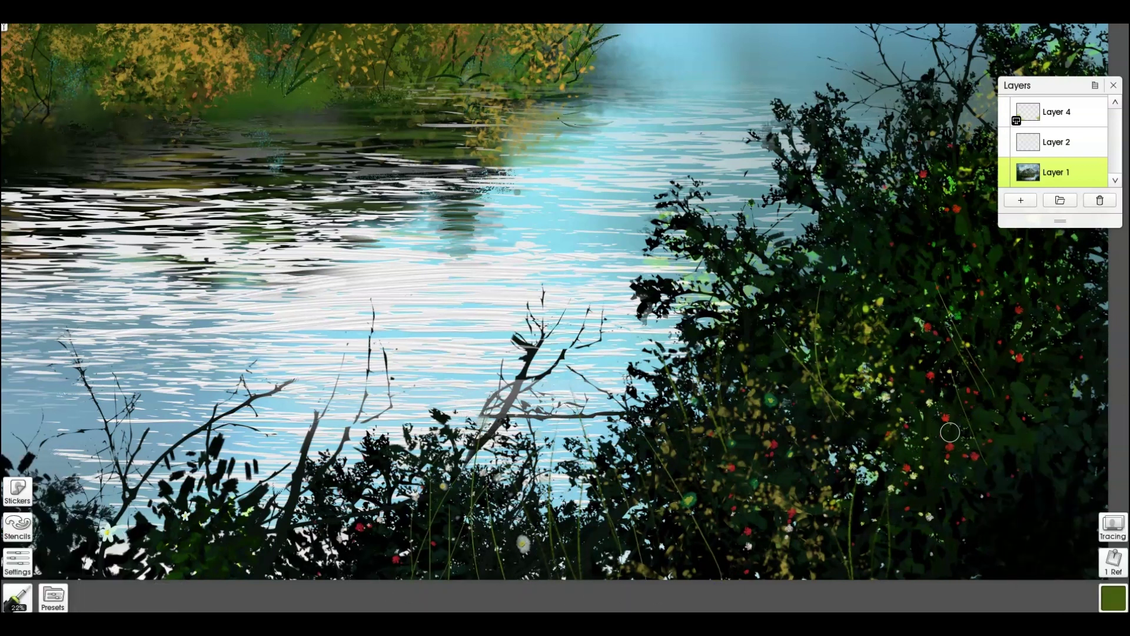
- Draw olive green grass blades rising from the canvas's lower edge in front of the right-hand bush
{"action": "left_click_drag", "start_coordinate": [973, 590], "coordinate": [972, 441]}
{"action": "key", "text": "ctrl+z"}
{"action": "left_click_drag", "start_coordinate": [1017, 582], "coordinate": [956, 444]}
{"action": "mouse_move", "coordinate": [965, 582]}
{"action": "left_mouse_down"}
{"action": "mouse_move", "coordinate": [912, 345]}
{"action": "mouse_move", "coordinate": [931, 522]}
{"action": "left_mouse_up"}
{"action": "left_click_drag", "start_coordinate": [903, 579], "coordinate": [884, 472]}
{"action": "left_click_drag", "start_coordinate": [808, 580], "coordinate": [785, 467]}
{"action": "left_click_drag", "start_coordinate": [800, 579], "coordinate": [818, 423]}
{"action": "mouse_move", "coordinate": [761, 583]}
{"action": "left_mouse_down"}
{"action": "mouse_move", "coordinate": [782, 421]}
{"action": "mouse_move", "coordinate": [704, 460]}
{"action": "left_mouse_up"}
{"action": "left_click_drag", "start_coordinate": [732, 580], "coordinate": [649, 476]}
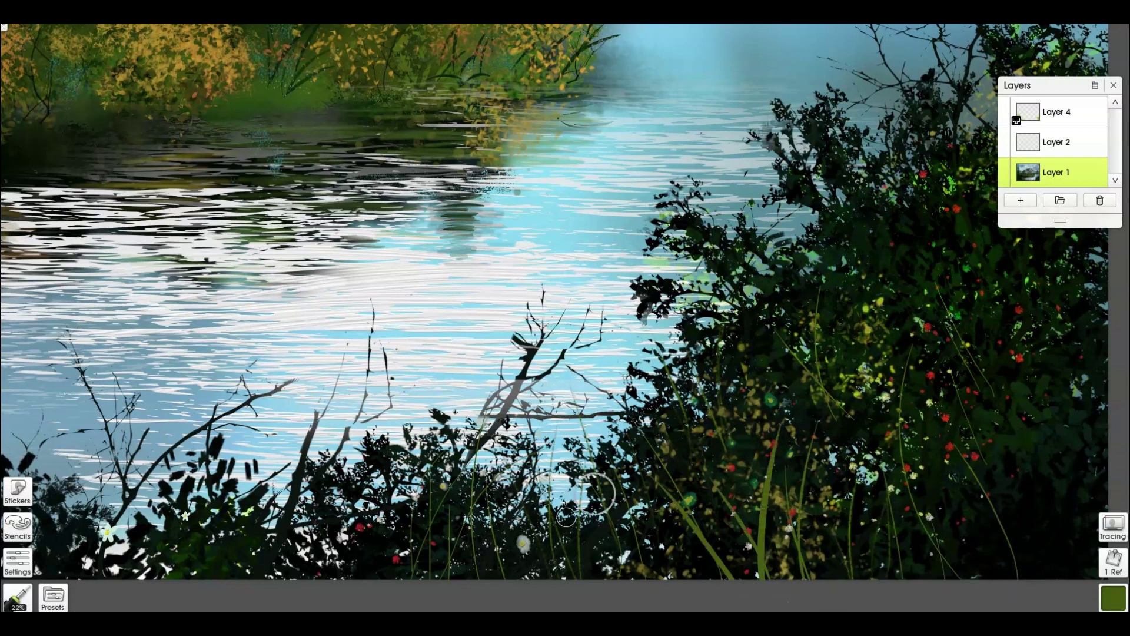
- Draw tall olive green grass blades along the middle foreground, in front of the bushes and bare branches
{"action": "left_click_drag", "start_coordinate": [600, 517], "coordinate": [917, 493]}
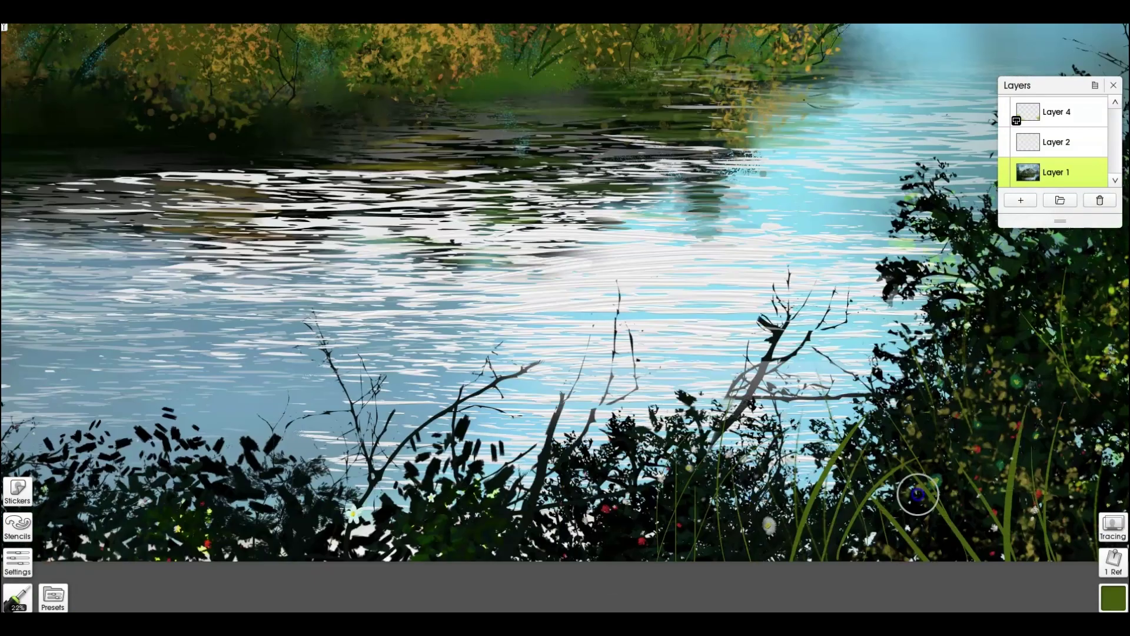
{"action": "left_click_drag", "start_coordinate": [409, 418], "coordinate": [678, 429]}
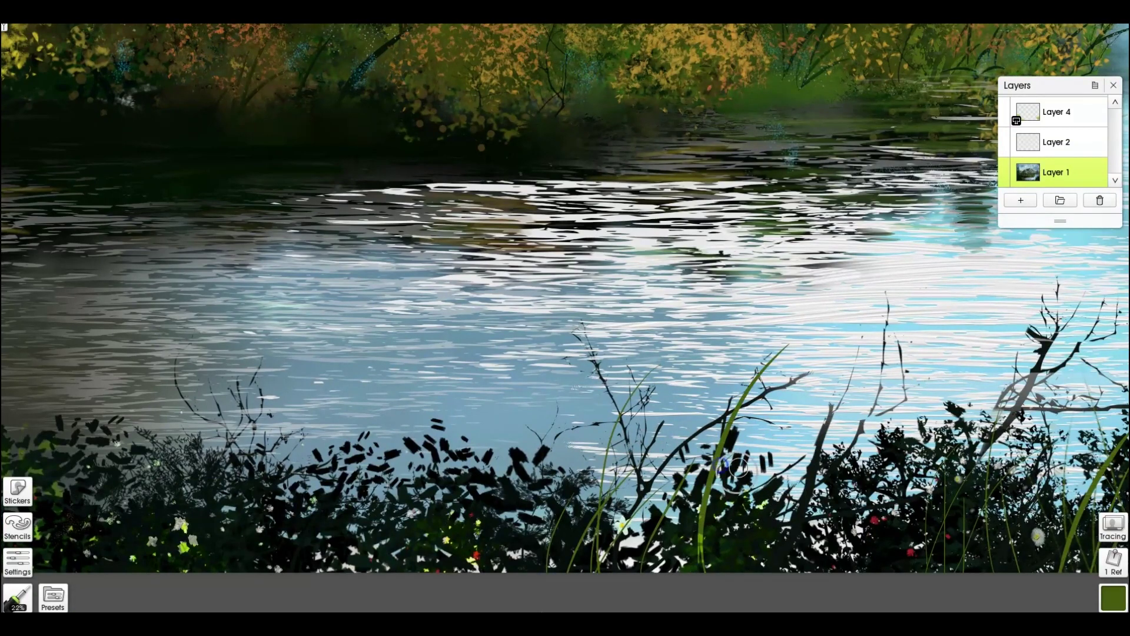
{"action": "mouse_move", "coordinate": [530, 550]}
{"action": "left_mouse_down"}
{"action": "mouse_move", "coordinate": [696, 582]}
{"action": "mouse_move", "coordinate": [705, 389]}
{"action": "left_mouse_up"}
{"action": "left_click_drag", "start_coordinate": [649, 564], "coordinate": [712, 420]}
{"action": "left_click_drag", "start_coordinate": [614, 564], "coordinate": [658, 331]}
{"action": "left_click_drag", "start_coordinate": [461, 563], "coordinate": [570, 374]}
{"action": "left_click_drag", "start_coordinate": [406, 563], "coordinate": [421, 444]}
{"action": "left_click_drag", "start_coordinate": [420, 562], "coordinate": [399, 449]}
{"action": "left_click_drag", "start_coordinate": [323, 563], "coordinate": [355, 397]}
{"action": "left_click_drag", "start_coordinate": [446, 564], "coordinate": [471, 459]}
{"action": "left_click_drag", "start_coordinate": [237, 563], "coordinate": [298, 373]}
{"action": "mouse_move", "coordinate": [167, 563]}
{"action": "left_mouse_down"}
{"action": "mouse_move", "coordinate": [220, 460]}
{"action": "mouse_move", "coordinate": [161, 472]}
{"action": "left_mouse_up"}
{"action": "left_click_drag", "start_coordinate": [130, 563], "coordinate": [186, 268]}
- Undo the misplaced blades and draw new grass blades between the middle foreground and the left-hand bush
{"action": "key", "text": "ctrl+z"}
{"action": "left_click_drag", "start_coordinate": [365, 383], "coordinate": [752, 405]}
{"action": "key", "text": "ctrl+z"}
{"action": "mouse_move", "coordinate": [382, 587]}
{"action": "left_mouse_down"}
{"action": "mouse_move", "coordinate": [526, 460]}
{"action": "mouse_move", "coordinate": [532, 425]}
{"action": "mouse_move", "coordinate": [457, 508]}
{"action": "left_mouse_up"}
{"action": "key", "text": "ctrl+z"}
{"action": "mouse_move", "coordinate": [427, 587]}
{"action": "left_mouse_down"}
{"action": "mouse_move", "coordinate": [441, 508]}
{"action": "mouse_move", "coordinate": [544, 374]}
{"action": "left_mouse_up"}
{"action": "left_click_drag", "start_coordinate": [304, 587], "coordinate": [379, 456]}
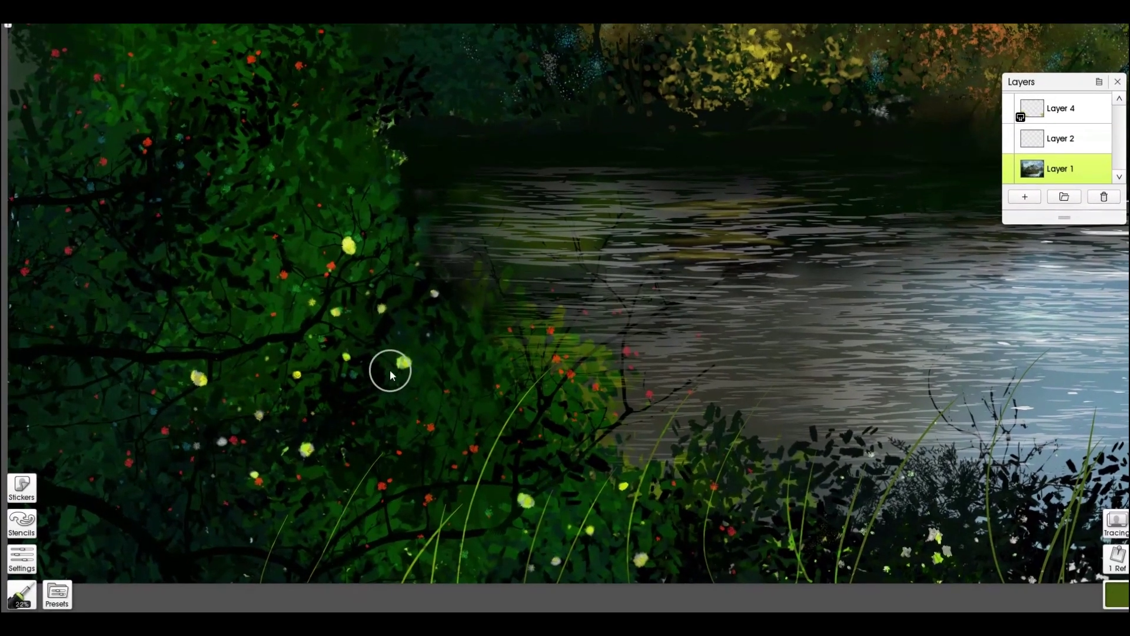
- Draw long curving olive green grass blades from the canvas's lower edge across the left-hand bush
{"action": "left_click_drag", "start_coordinate": [479, 360], "coordinate": [569, 380]}
{"action": "left_click_drag", "start_coordinate": [229, 598], "coordinate": [265, 506]}
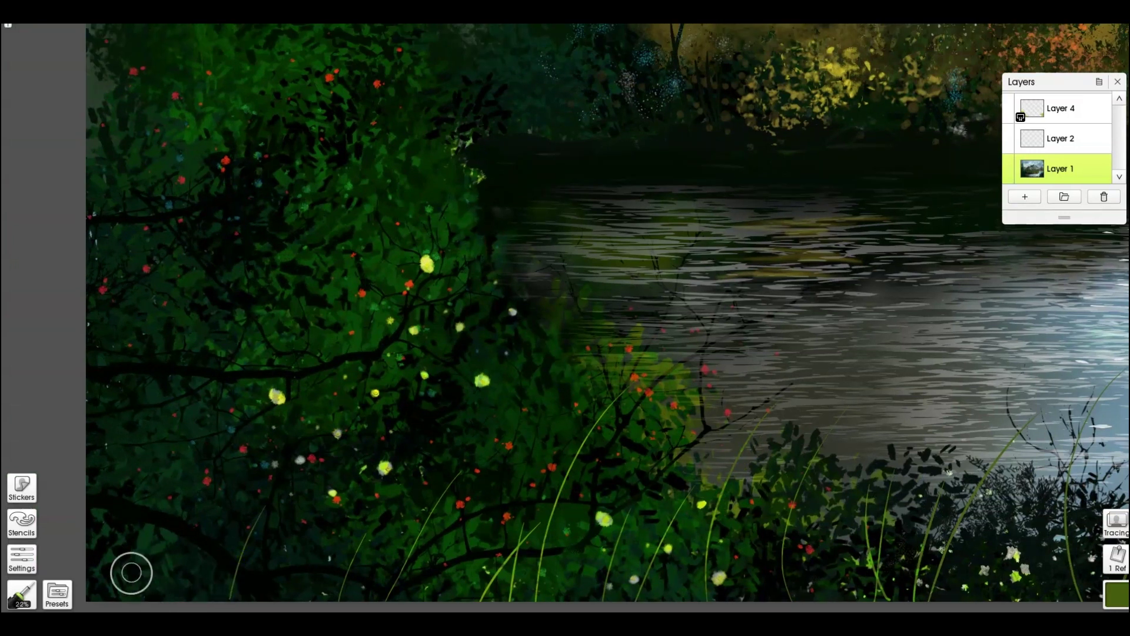
{"action": "left_click_drag", "start_coordinate": [362, 507], "coordinate": [442, 328]}
{"action": "left_click_drag", "start_coordinate": [392, 422], "coordinate": [441, 310]}
{"action": "left_click_drag", "start_coordinate": [332, 422], "coordinate": [644, 159]}
{"action": "left_click_drag", "start_coordinate": [431, 422], "coordinate": [454, 315]}
{"action": "left_click_drag", "start_coordinate": [475, 422], "coordinate": [504, 287]}
{"action": "left_click_drag", "start_coordinate": [492, 422], "coordinate": [511, 329]}
{"action": "left_click_drag", "start_coordinate": [213, 422], "coordinate": [376, 236]}
{"action": "left_click_drag", "start_coordinate": [269, 422], "coordinate": [316, 293]}
{"action": "left_click_drag", "start_coordinate": [344, 422], "coordinate": [364, 330]}
{"action": "left_click_drag", "start_coordinate": [623, 422], "coordinate": [545, 232]}
{"action": "left_click_drag", "start_coordinate": [555, 422], "coordinate": [567, 264]}
{"action": "left_click_drag", "start_coordinate": [771, 422], "coordinate": [738, 315]}
{"action": "left_click_drag", "start_coordinate": [740, 422], "coordinate": [768, 306]}
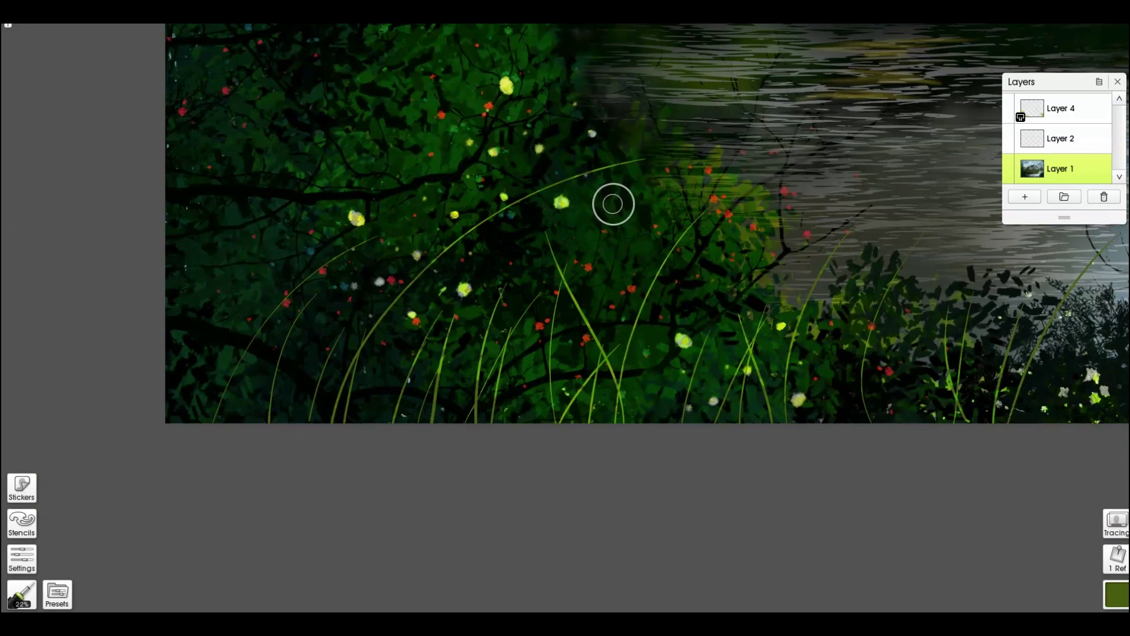
- Add a few short olive green blades to the upper part of the left-hand bush
{"action": "left_click_drag", "start_coordinate": [613, 201], "coordinate": [568, 500]}
{"action": "left_click_drag", "start_coordinate": [399, 329], "coordinate": [477, 229]}
{"action": "left_click_drag", "start_coordinate": [455, 306], "coordinate": [473, 289]}
{"action": "left_click_drag", "start_coordinate": [263, 294], "coordinate": [281, 251]}
{"action": "left_click_drag", "start_coordinate": [279, 327], "coordinate": [357, 196]}
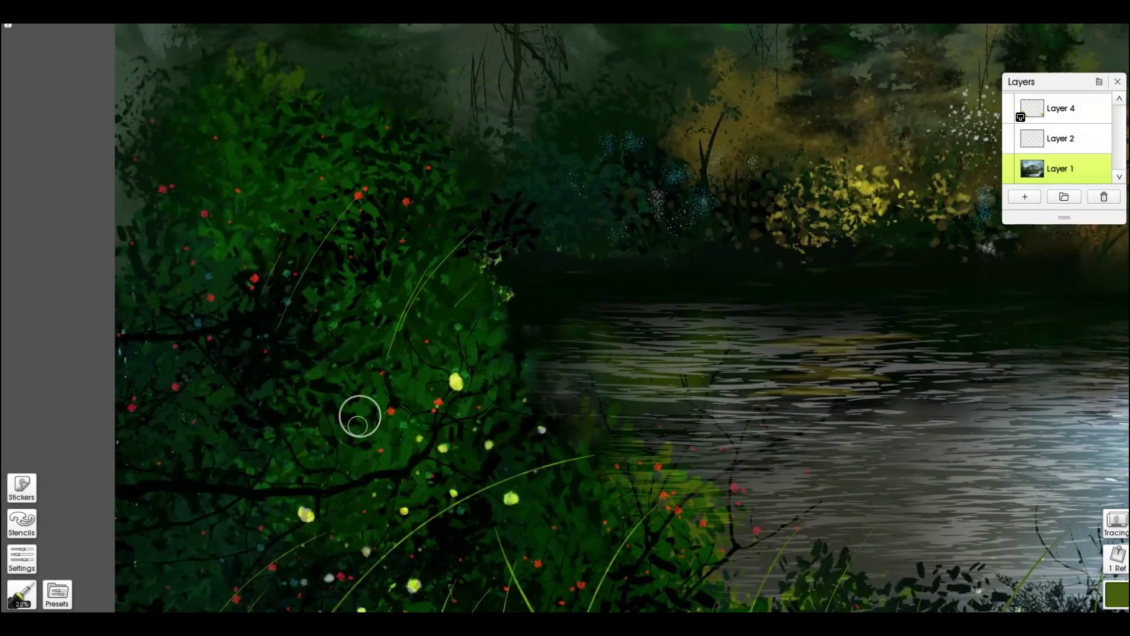
- Sample a near-black tone from the left-hand bush and draw thin dark blades through its foliage
{"action": "left_click", "coordinate": [376, 470], "text": "alt"}
{"action": "left_click_drag", "start_coordinate": [465, 603], "coordinate": [523, 360]}
{"action": "left_click_drag", "start_coordinate": [590, 479], "coordinate": [734, 381]}
{"action": "left_click_drag", "start_coordinate": [505, 475], "coordinate": [520, 345]}
{"action": "left_click_drag", "start_coordinate": [441, 475], "coordinate": [471, 355]}
{"action": "left_click_drag", "start_coordinate": [220, 544], "coordinate": [401, 252]}
{"action": "left_click_drag", "start_coordinate": [277, 514], "coordinate": [329, 250]}
{"action": "left_click_drag", "start_coordinate": [190, 452], "coordinate": [338, 127]}
{"action": "left_click_drag", "start_coordinate": [252, 312], "coordinate": [382, 116]}
- Sample a dark tone from the large pine by the far shore and add thin dark trunk and tip lines to the distant pines
{"action": "left_click_drag", "start_coordinate": [444, 64], "coordinate": [154, 257]}
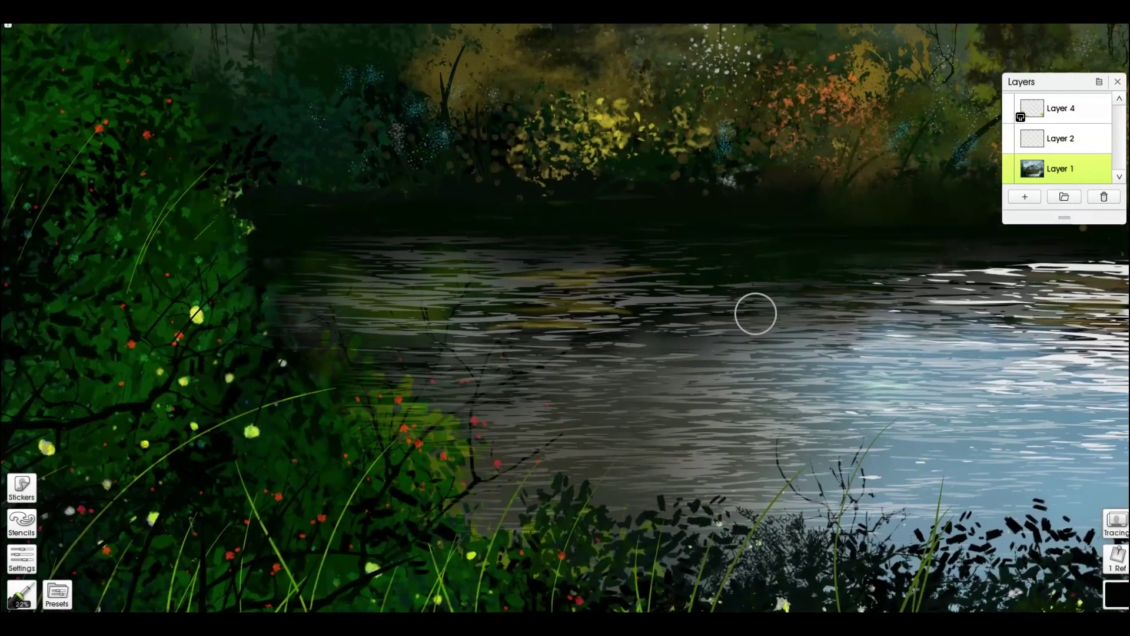
{"action": "left_click_drag", "start_coordinate": [753, 312], "coordinate": [677, 376]}
{"action": "scroll", "coordinate": [677, 373], "scroll_direction": "down", "scroll_amount": 3}
{"action": "scroll", "coordinate": [384, 285], "scroll_direction": "up", "scroll_amount": 5}
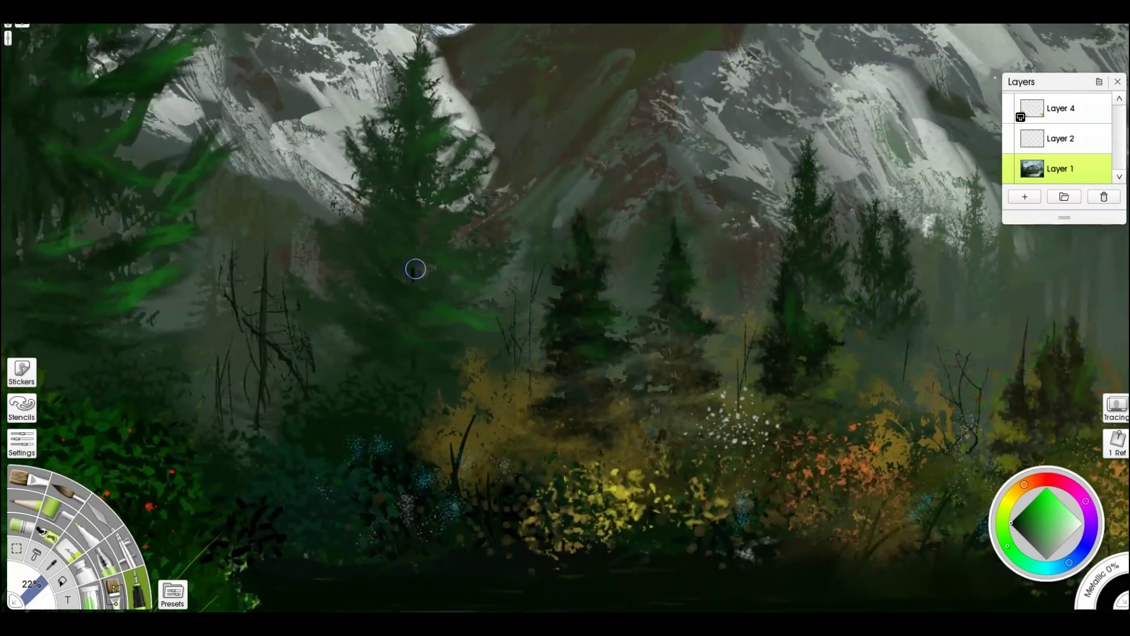
{"action": "left_click", "coordinate": [414, 269], "text": "alt"}
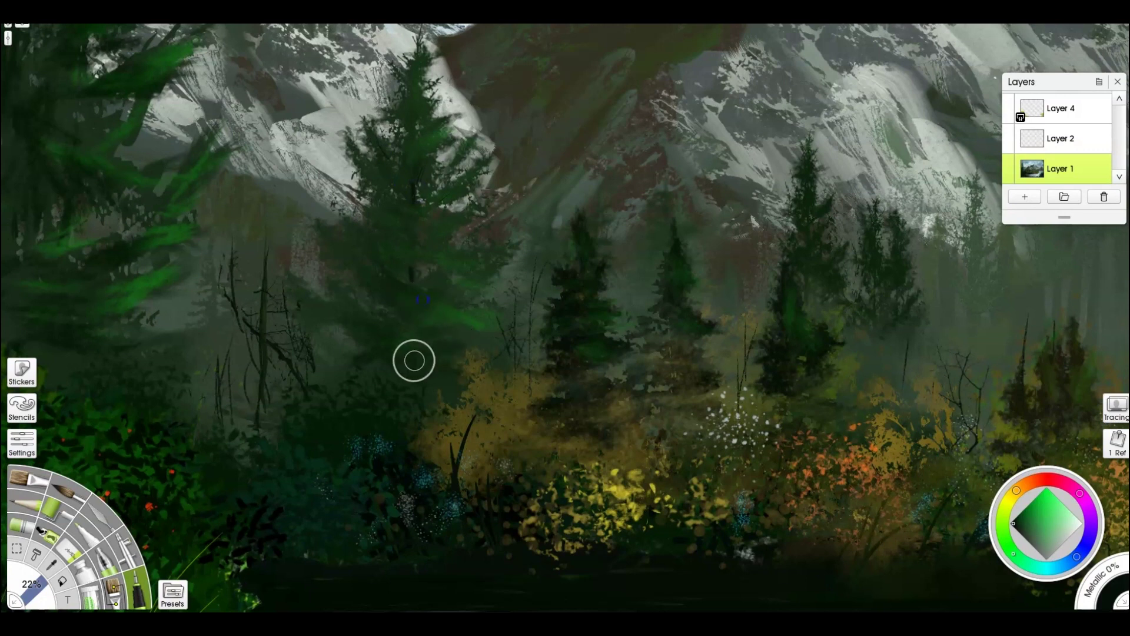
{"action": "left_click_drag", "start_coordinate": [810, 125], "coordinate": [810, 147]}
{"action": "left_click_drag", "start_coordinate": [876, 186], "coordinate": [877, 212]}
{"action": "left_click_drag", "start_coordinate": [897, 198], "coordinate": [898, 215]}
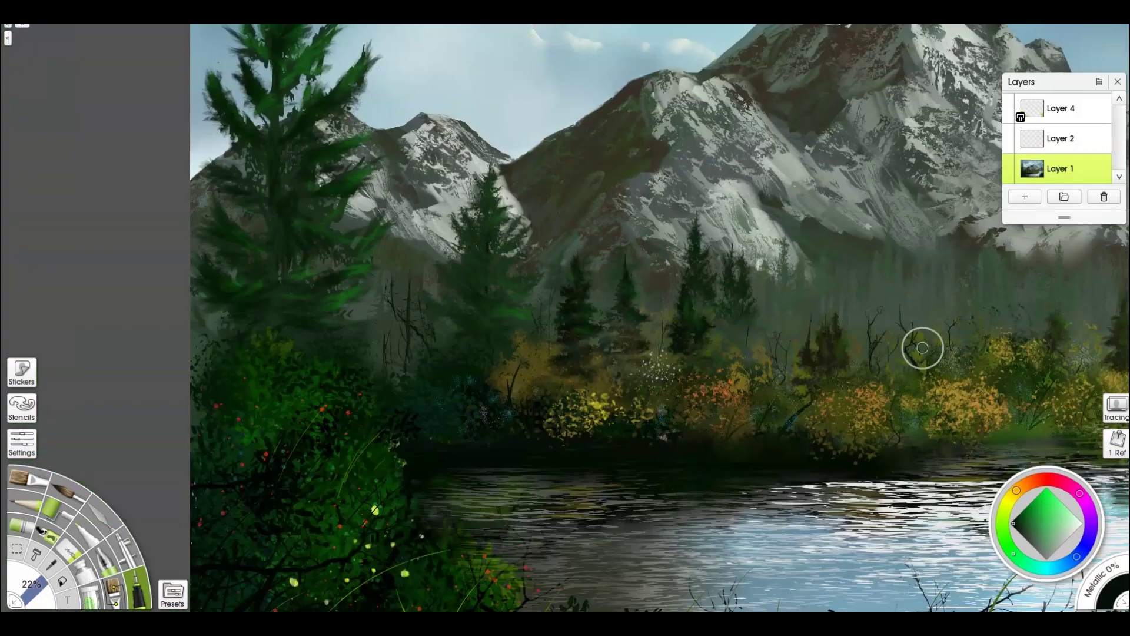
{"action": "scroll", "coordinate": [924, 346], "scroll_direction": "down", "scroll_amount": 4}
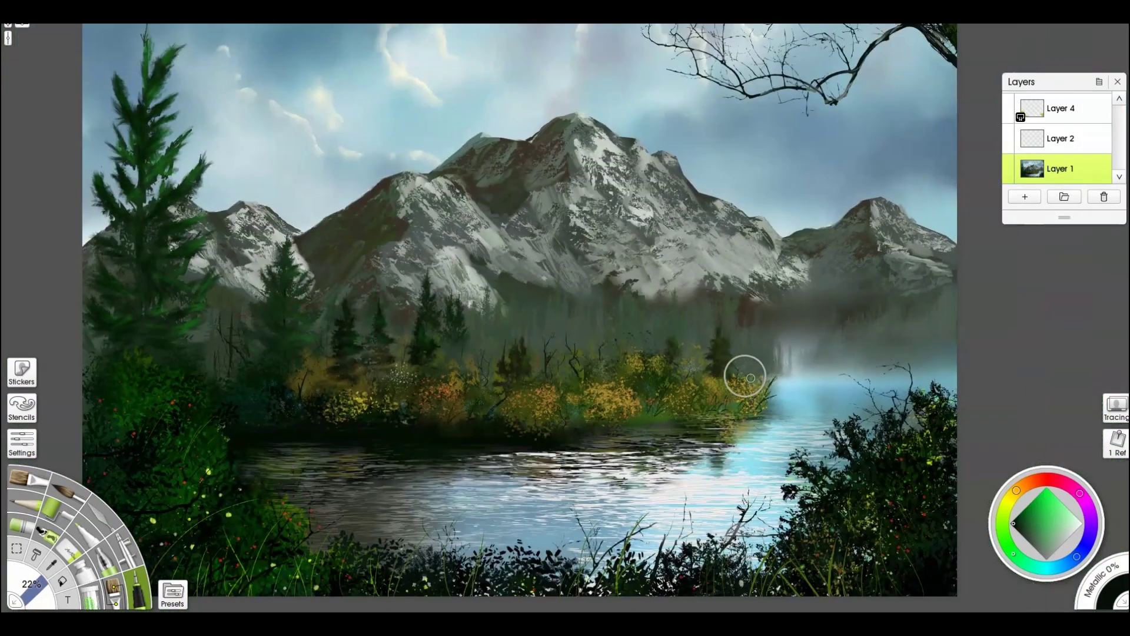
- Merge all layers into one and add a new empty layer above it
{"action": "right_click", "coordinate": [1077, 125]}
{"action": "left_click", "coordinate": [971, 297]}
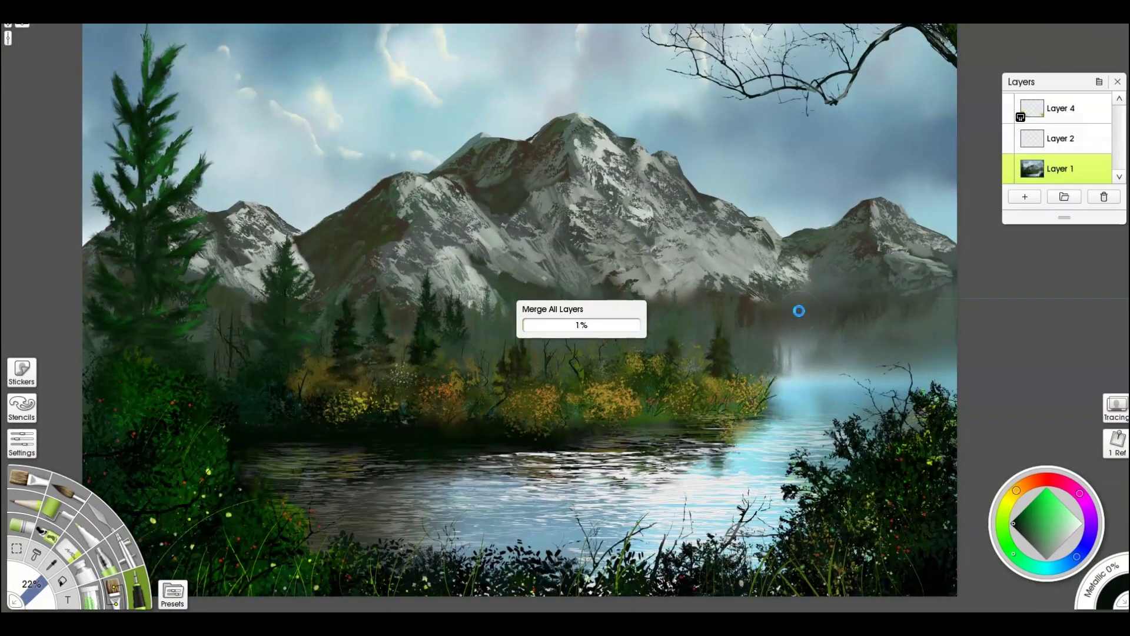
{"action": "left_click", "coordinate": [1025, 196]}
- Spray a dark strip of distant bank across the misty water beside the right-hand bush
{"action": "scroll", "coordinate": [1030, 359], "scroll_direction": "up", "scroll_amount": 5}
{"action": "left_click", "coordinate": [47, 533]}
{"action": "left_click_drag", "start_coordinate": [609, 430], "coordinate": [661, 437]}
{"action": "key", "text": "ctrl+z"}
{"action": "left_click_drag", "start_coordinate": [545, 433], "coordinate": [754, 435]}
{"action": "key", "text": "ctrl+z"}
{"action": "mouse_move", "coordinate": [618, 437]}
{"action": "left_mouse_down"}
{"action": "mouse_move", "coordinate": [694, 436]}
{"action": "mouse_move", "coordinate": [729, 406]}
{"action": "mouse_move", "coordinate": [756, 455]}
{"action": "mouse_move", "coordinate": [565, 404]}
{"action": "mouse_move", "coordinate": [635, 397]}
{"action": "left_mouse_up"}
- Blend the dark distant bank into the mist with the palette knife and erase horizontal ripples into its water edge
{"action": "key", "text": "k"}
{"action": "mouse_move", "coordinate": [892, 372]}
{"action": "left_mouse_down"}
{"action": "mouse_move", "coordinate": [835, 400]}
{"action": "mouse_move", "coordinate": [555, 396]}
{"action": "mouse_move", "coordinate": [662, 447]}
{"action": "mouse_move", "coordinate": [522, 454]}
{"action": "left_mouse_up"}
{"action": "key", "text": "e"}
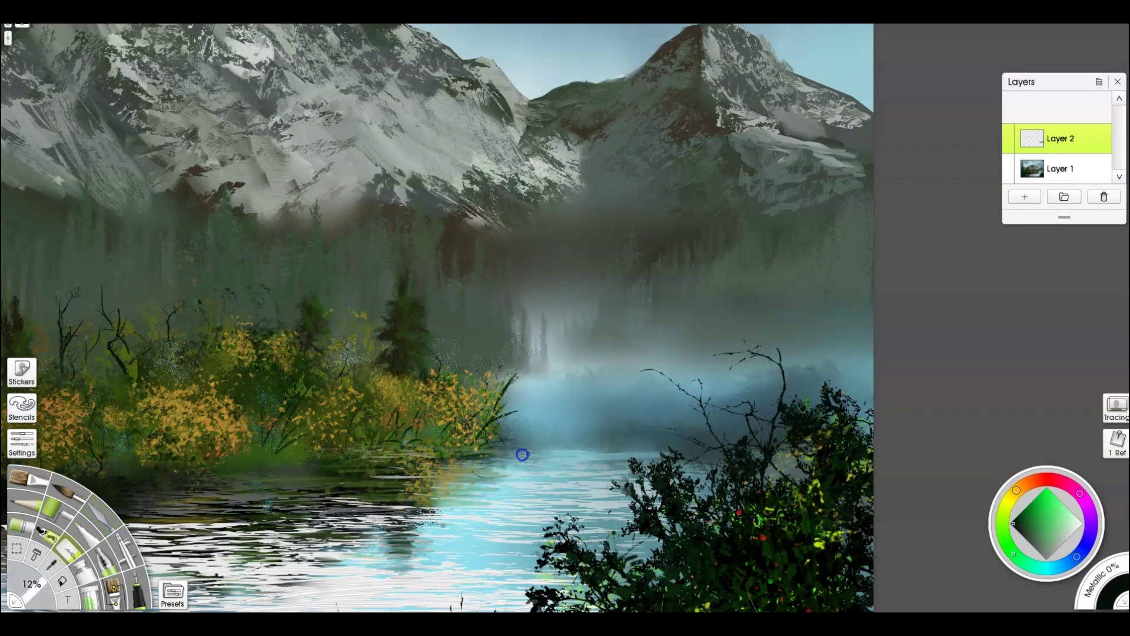
{"action": "left_click_drag", "start_coordinate": [660, 442], "coordinate": [577, 431]}
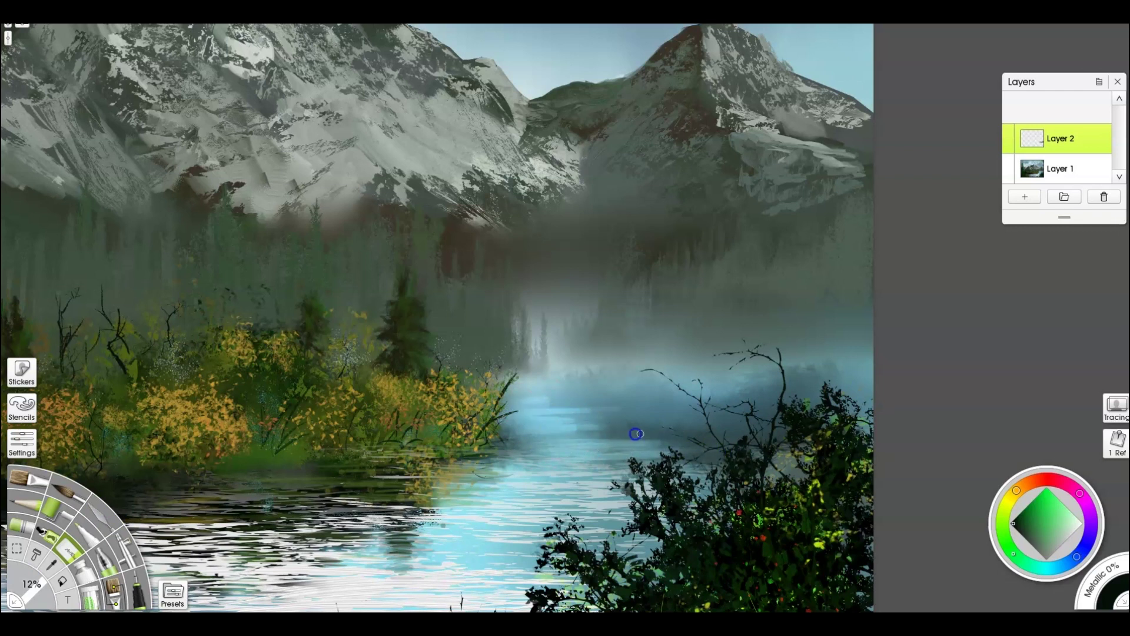
- Dab faint foliage along the misty distant bank using the custom "bush brush" preset
{"action": "left_click", "coordinate": [172, 595]}
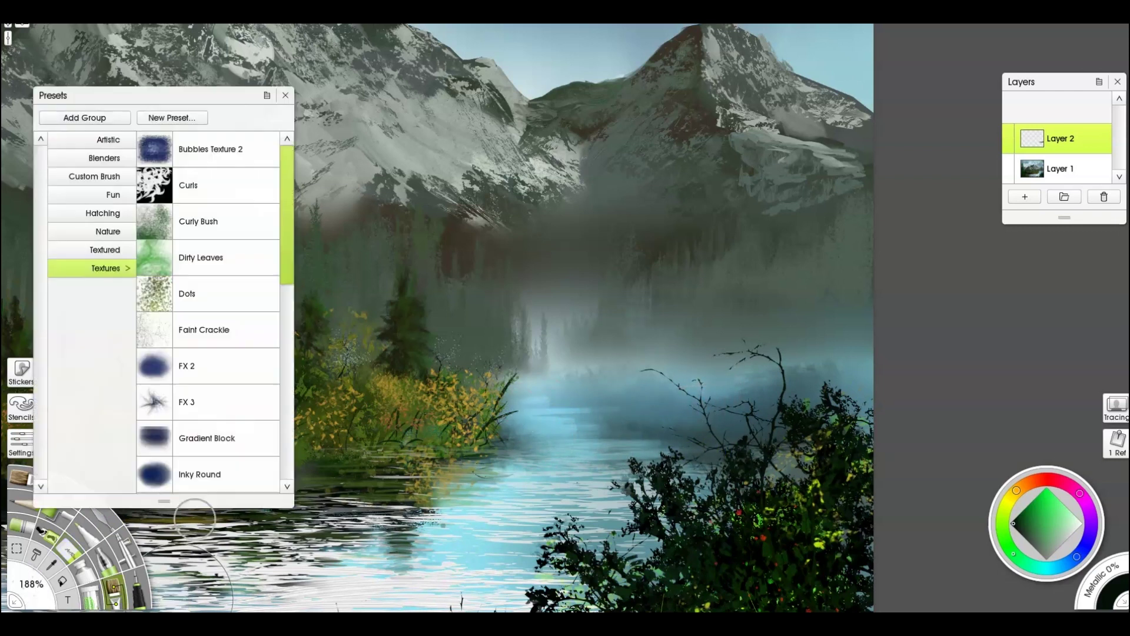
{"action": "left_click", "coordinate": [108, 177]}
{"action": "left_click", "coordinate": [213, 258]}
{"action": "mouse_move", "coordinate": [648, 408]}
{"action": "left_mouse_down"}
{"action": "mouse_move", "coordinate": [770, 404]}
{"action": "mouse_move", "coordinate": [867, 356]}
{"action": "left_mouse_up"}
{"action": "key", "text": "ctrl+z"}
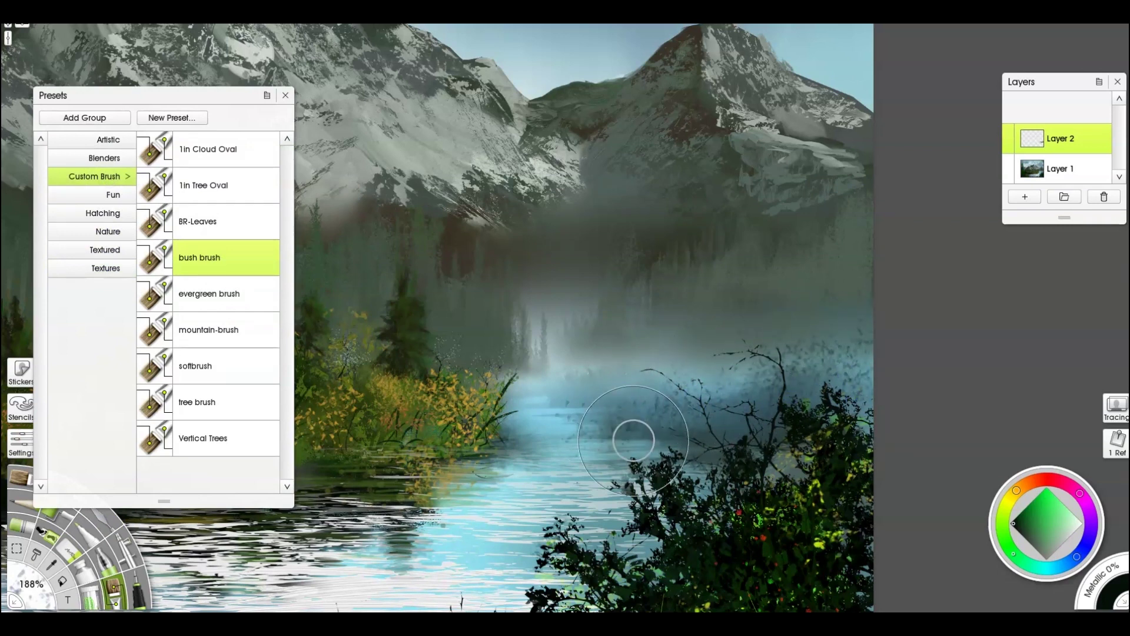
- Erase and smooth the water edge below the misty distant bank with the eraser and palette knife
{"action": "key", "text": "e"}
{"action": "key", "text": "k"}
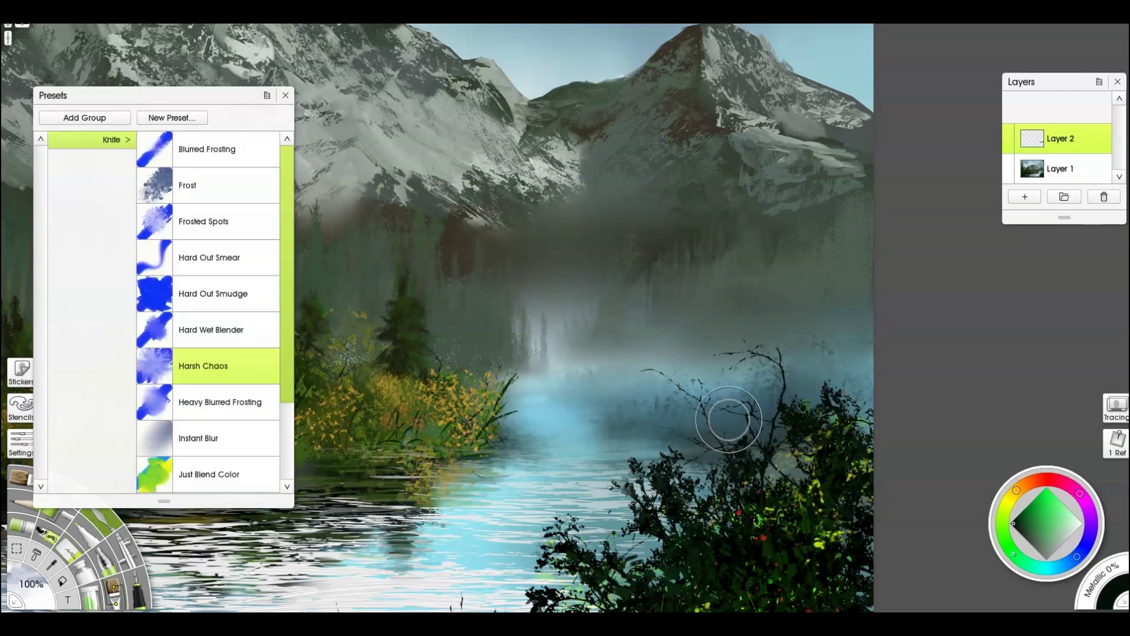
{"action": "key", "text": "s"}
{"action": "left_click", "coordinate": [285, 96]}
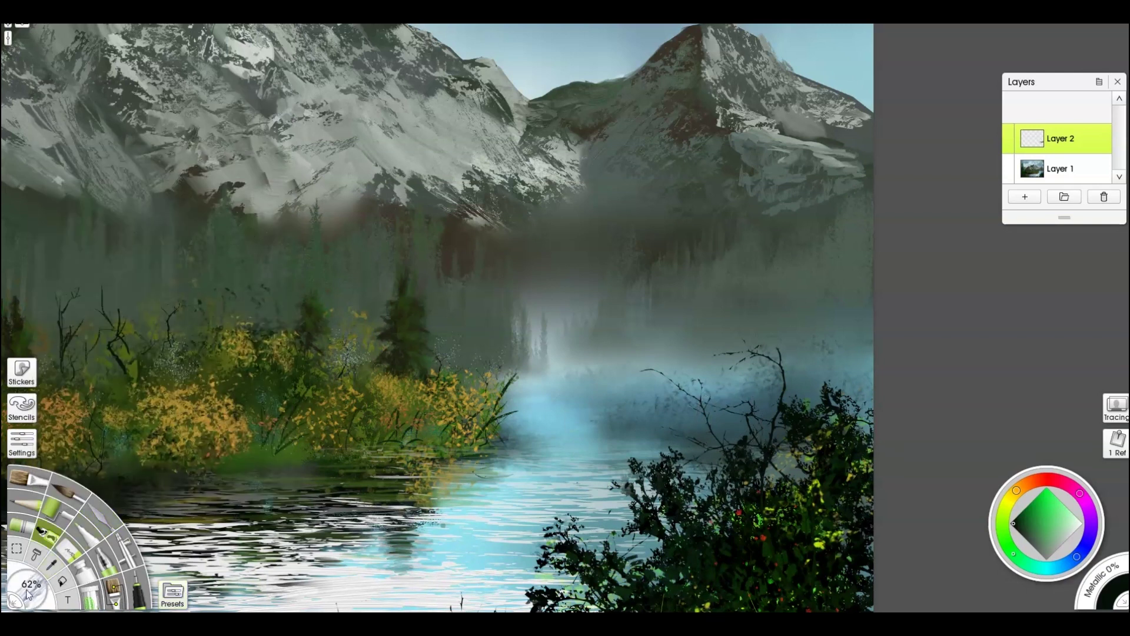
- Load a water reflection stencil from the nature group and position it over the far water beside the right-hand bush
{"action": "left_click", "coordinate": [21, 406]}
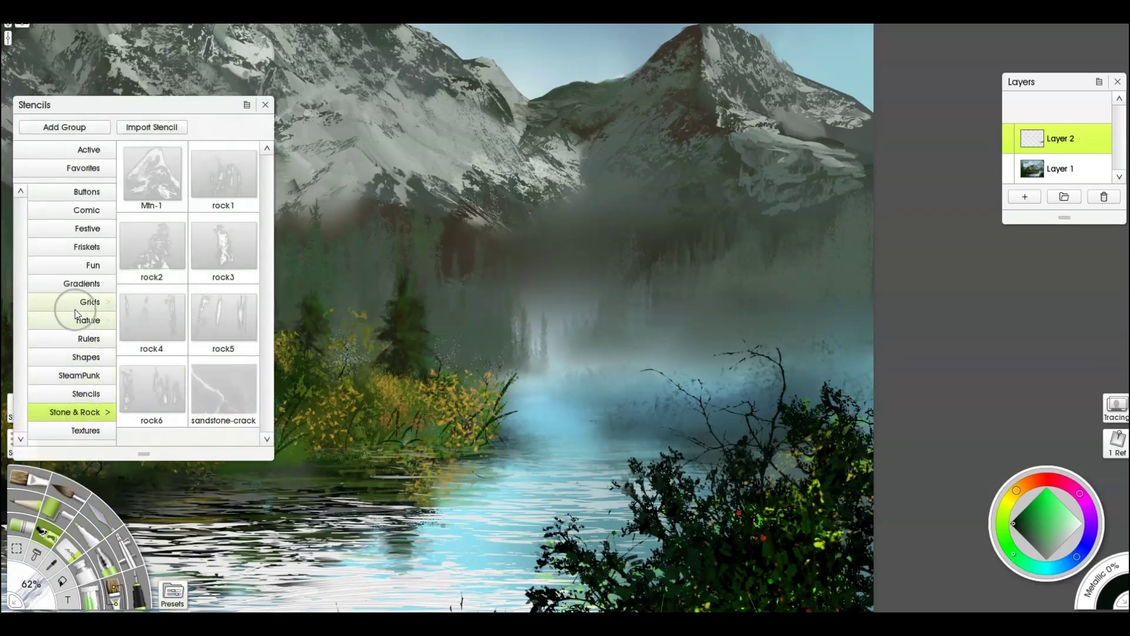
{"action": "left_click", "coordinate": [106, 320]}
{"action": "scroll", "coordinate": [225, 313], "scroll_direction": "down", "scroll_amount": 5}
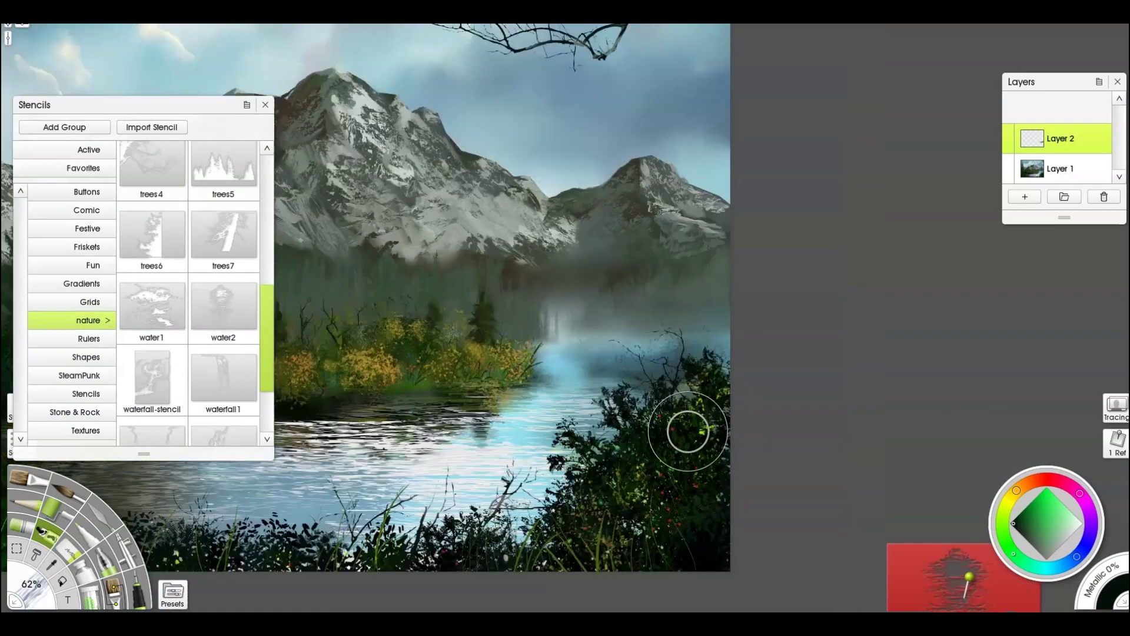
{"action": "scroll", "coordinate": [505, 373], "scroll_direction": "up", "scroll_amount": 3}
{"action": "left_click_drag", "start_coordinate": [504, 374], "coordinate": [621, 310]}
{"action": "left_click_drag", "start_coordinate": [770, 360], "coordinate": [790, 305]}
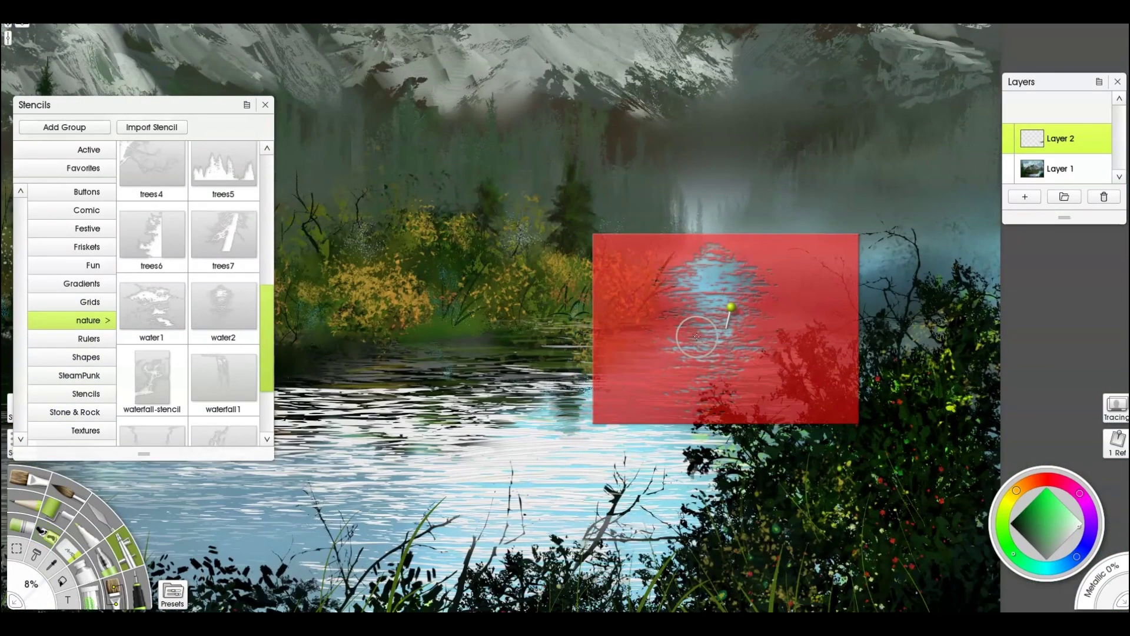
- Sample a pale tone from the lake, airbrush ripples through the water stencil, and remove the stencil
{"action": "left_click", "coordinate": [539, 457], "text": "alt"}
{"action": "left_click_drag", "start_coordinate": [539, 456], "coordinate": [579, 442]}
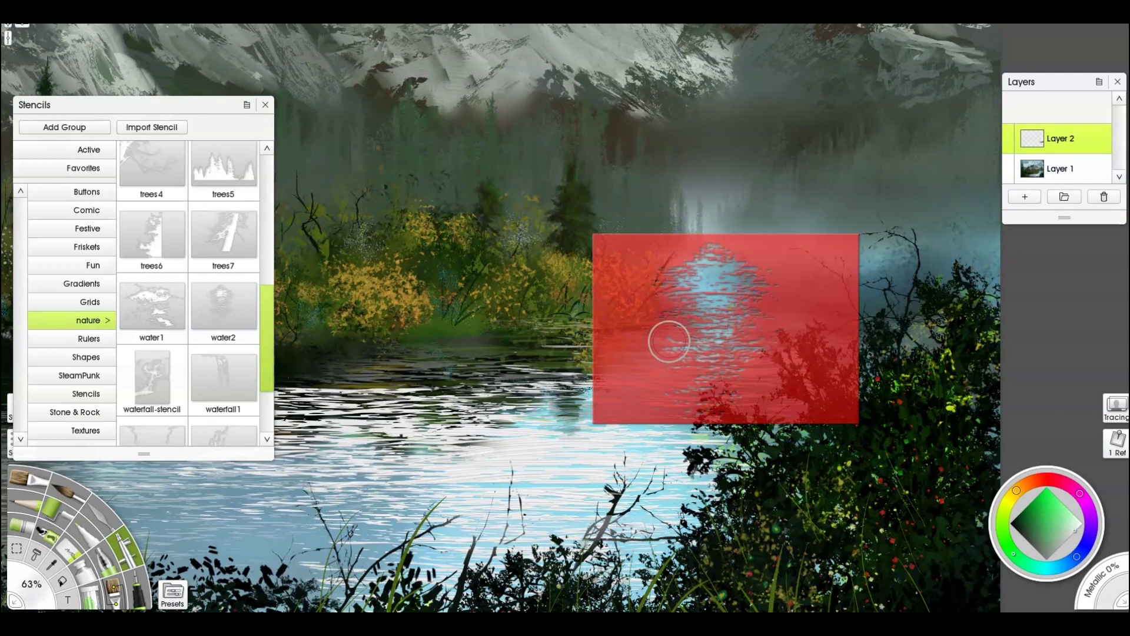
{"action": "left_click_drag", "start_coordinate": [786, 325], "coordinate": [717, 341]}
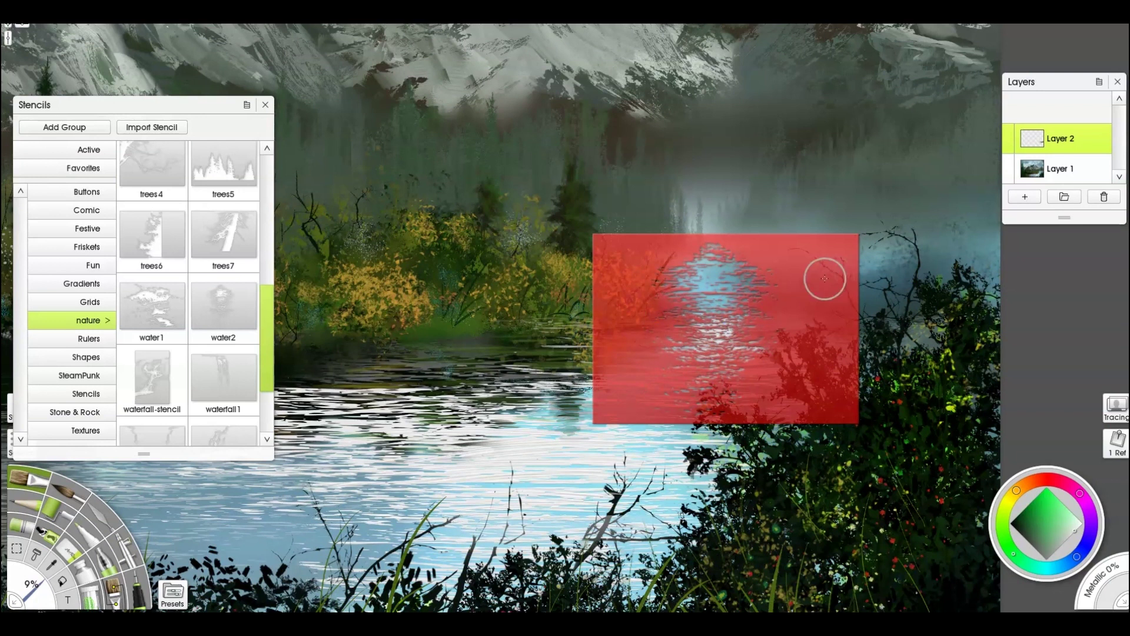
{"action": "right_click", "coordinate": [790, 312]}
{"action": "left_click", "coordinate": [824, 469]}
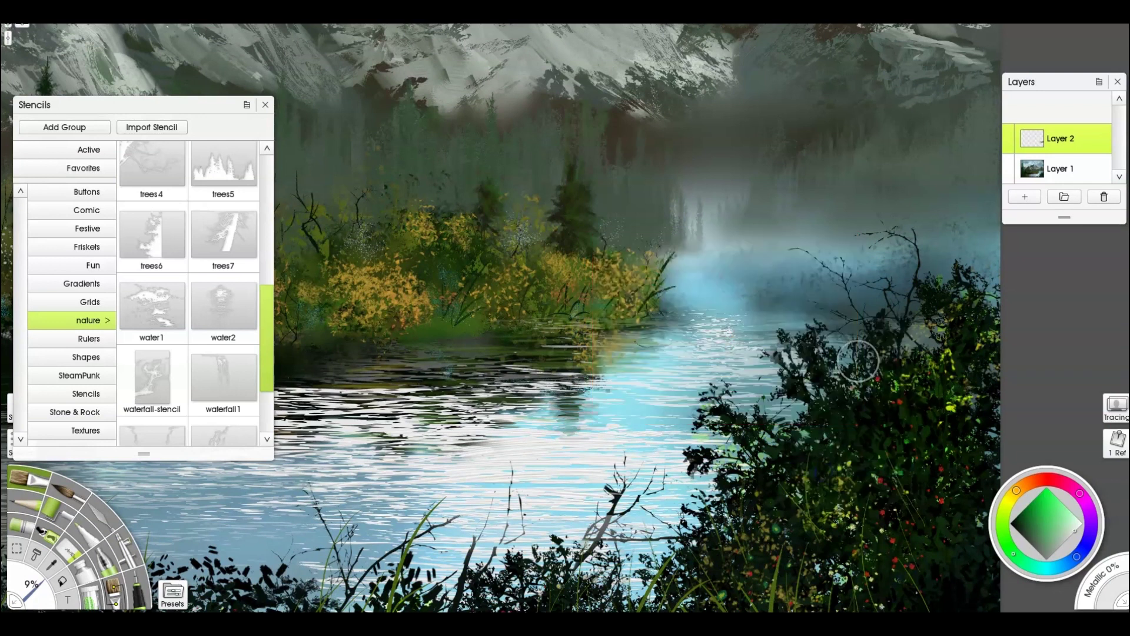
- Sample a muted blue from the far water and place the trees5 stencil over the mist at the canvas's right edge
{"action": "left_click", "coordinate": [791, 329], "text": "alt"}
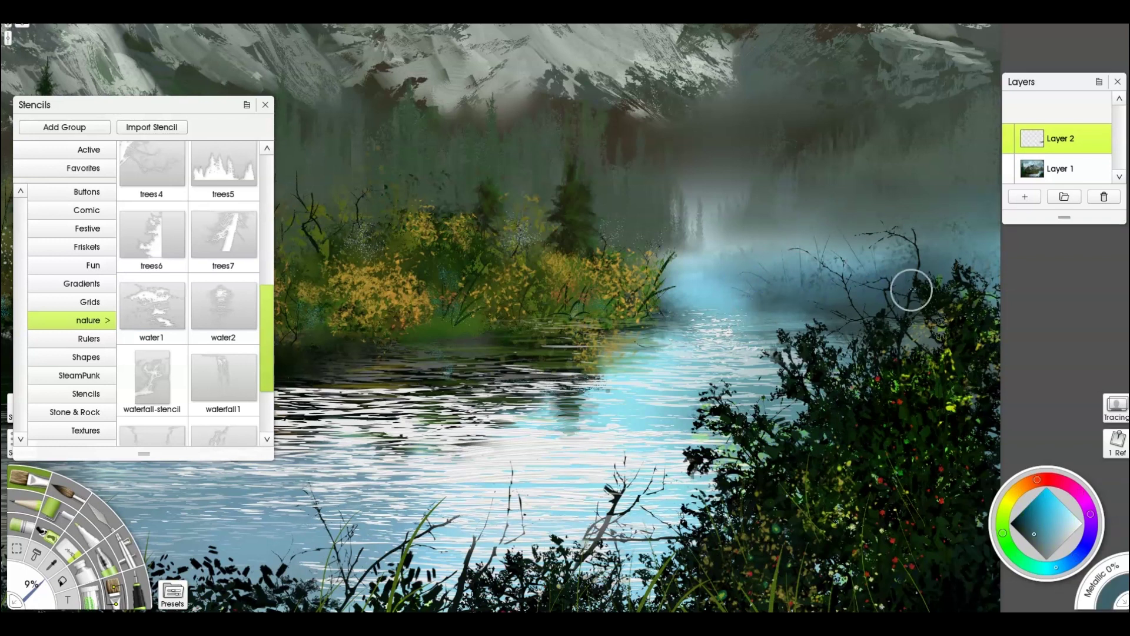
{"action": "scroll", "coordinate": [910, 292], "scroll_direction": "down", "scroll_amount": 2}
{"action": "mouse_move", "coordinate": [1055, 602]}
{"action": "left_mouse_down"}
{"action": "mouse_move", "coordinate": [701, 180]}
{"action": "mouse_move", "coordinate": [838, 166]}
{"action": "left_mouse_up"}
{"action": "scroll", "coordinate": [789, 294], "scroll_direction": "up", "scroll_amount": 2}
{"action": "left_click_drag", "start_coordinate": [789, 294], "coordinate": [526, 324]}
- Paint misty blue conifers through the stencil's small leftmost tree group
{"action": "left_click_drag", "start_coordinate": [545, 259], "coordinate": [555, 243], "text": "shift"}
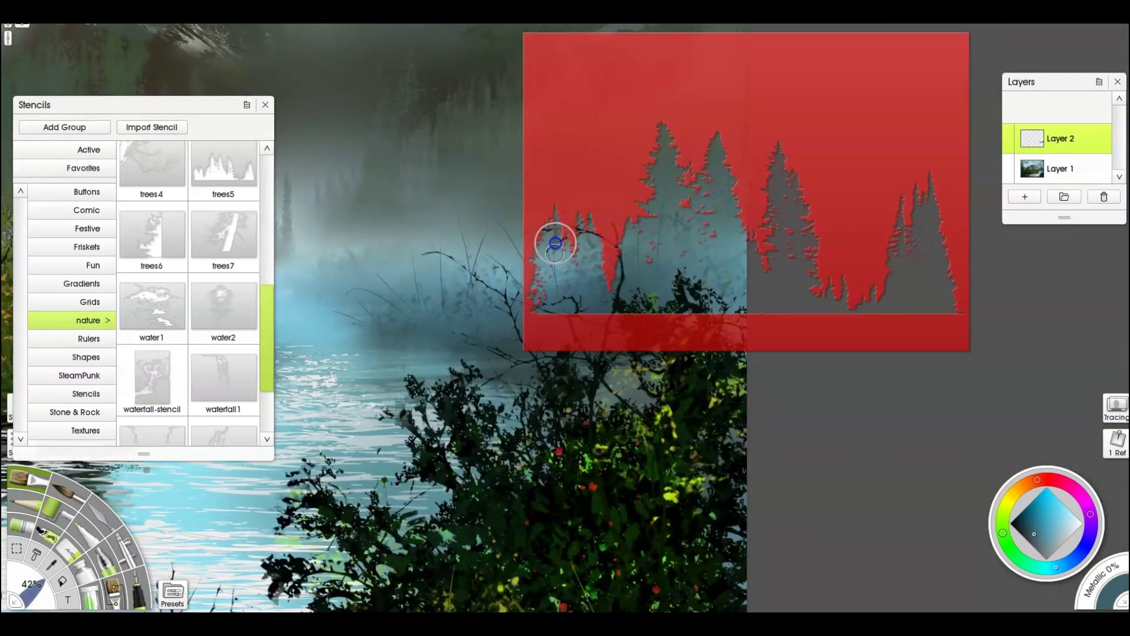
{"action": "mouse_move", "coordinate": [580, 284]}
{"action": "left_mouse_down"}
{"action": "mouse_move", "coordinate": [545, 239]}
{"action": "mouse_move", "coordinate": [537, 252]}
{"action": "mouse_move", "coordinate": [598, 275]}
{"action": "mouse_move", "coordinate": [550, 289]}
{"action": "left_mouse_up"}
{"action": "key", "text": "k"}
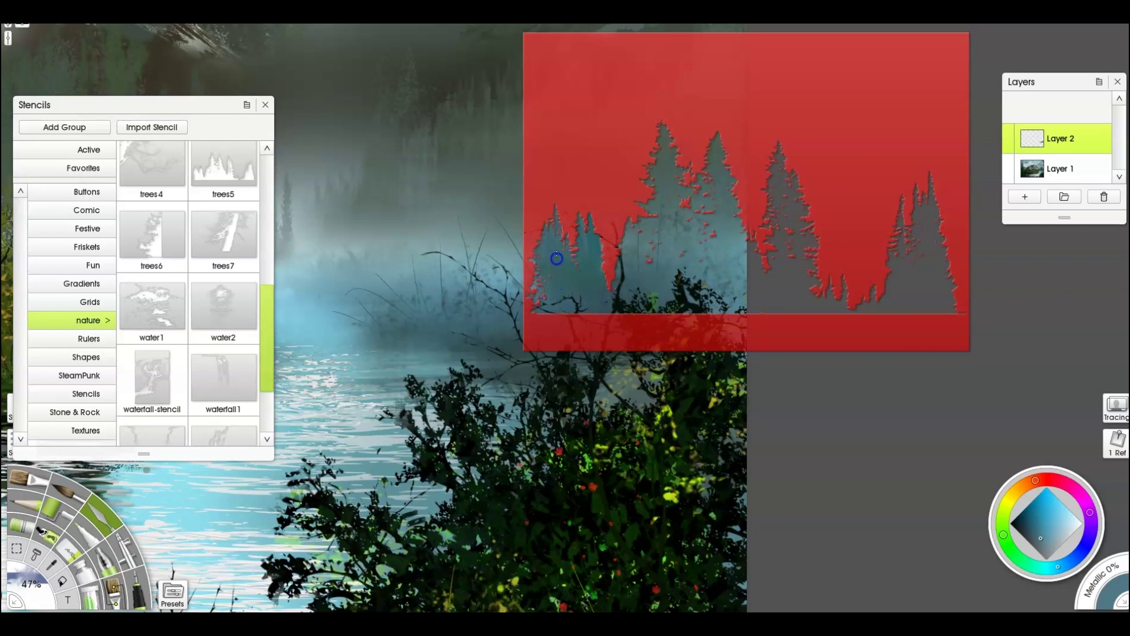
{"action": "left_click_drag", "start_coordinate": [595, 171], "coordinate": [749, 178]}
{"action": "key", "text": "ctrl+z"}
- Sample a dark gray-green from the misty forest and airbrush faint conifers through the stencil's tall tree shapes
{"action": "key", "text": "a"}
{"action": "left_click", "coordinate": [495, 341], "text": "alt"}
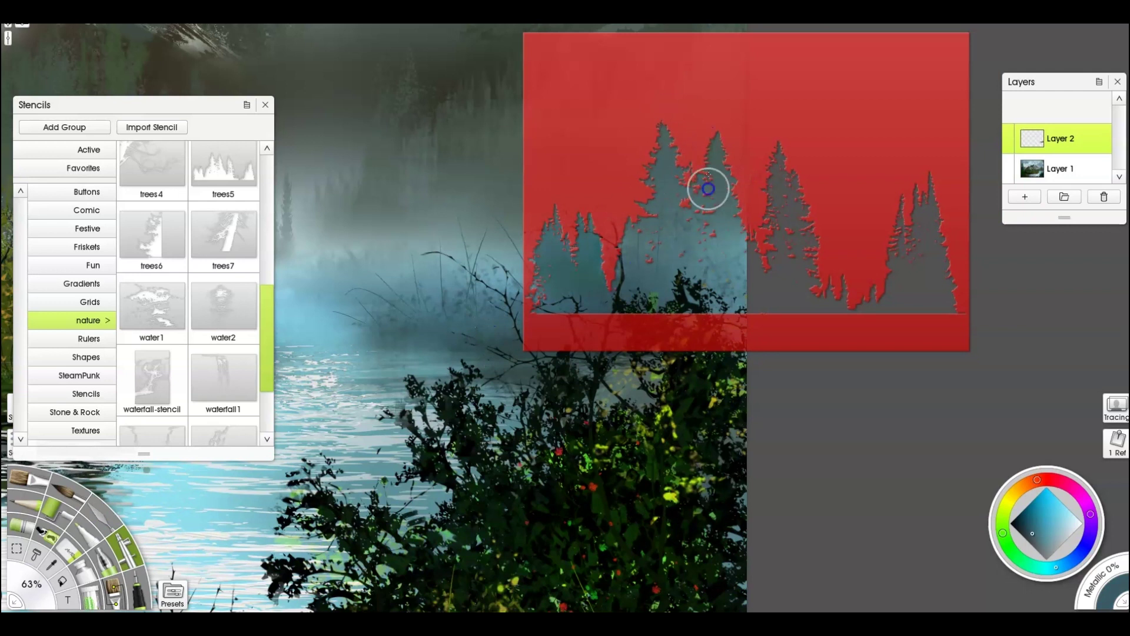
{"action": "left_click_drag", "start_coordinate": [713, 94], "coordinate": [695, 397]}
{"action": "key", "text": "ctrl+z"}
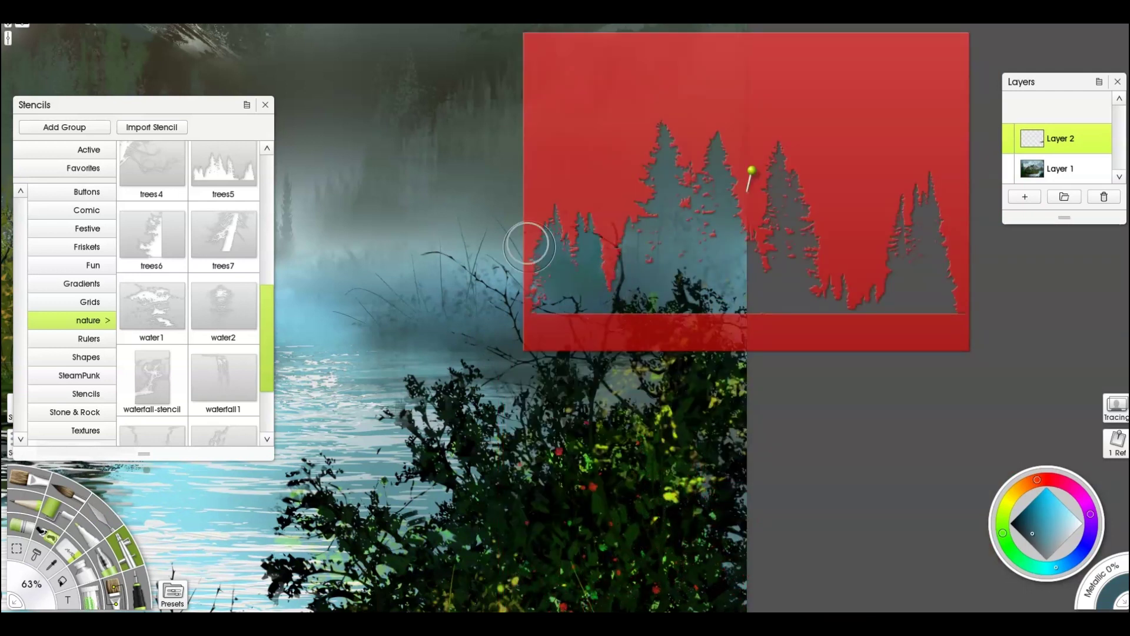
{"action": "left_click", "coordinate": [447, 69], "text": "alt"}
{"action": "mouse_move", "coordinate": [661, 156]}
{"action": "left_mouse_down"}
{"action": "mouse_move", "coordinate": [668, 174]}
{"action": "mouse_move", "coordinate": [695, 135]}
{"action": "left_mouse_up"}
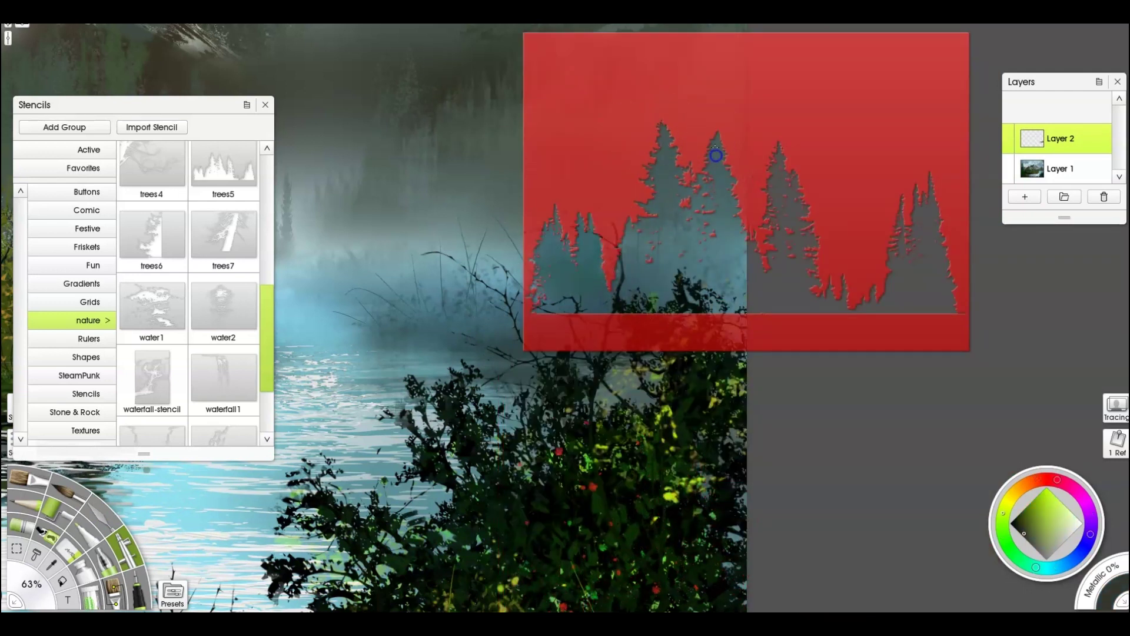
- Move the tree stencil aside, soften the stencilled conifers with the palette knife, and remove the stencil
{"action": "left_click_drag", "start_coordinate": [550, 233], "coordinate": [697, 346]}
{"action": "key", "text": "k"}
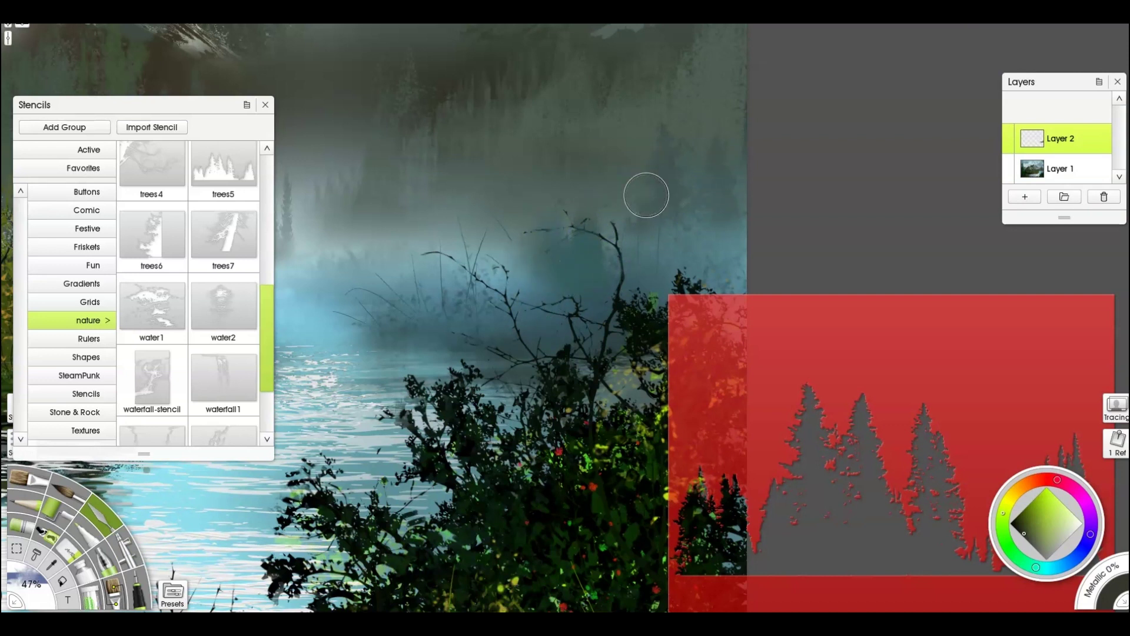
{"action": "mouse_move", "coordinate": [1012, 150]}
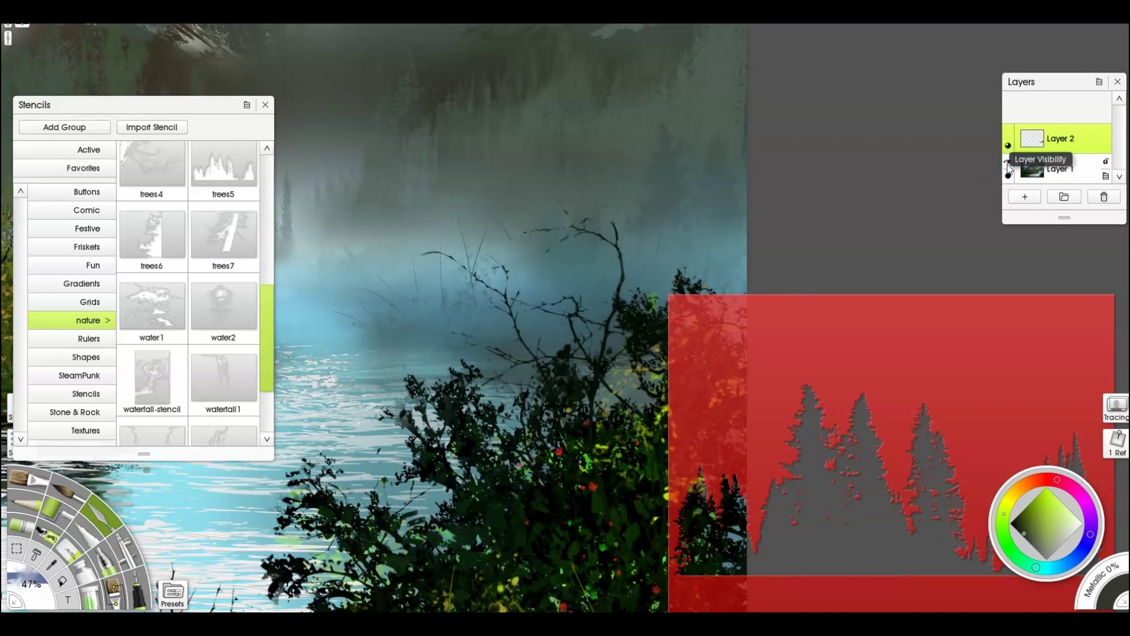
{"action": "right_click", "coordinate": [888, 334]}
{"action": "left_click", "coordinate": [926, 488]}
{"action": "left_click", "coordinate": [265, 105]}
- Switch to the ink pen and set its color to bright red
{"action": "scroll", "coordinate": [414, 231], "scroll_direction": "down", "scroll_amount": 3}
{"action": "scroll", "coordinate": [414, 231], "scroll_direction": "down", "scroll_amount": 1}
{"action": "mouse_move", "coordinate": [376, 353]}
{"action": "left_mouse_down"}
{"action": "mouse_move", "coordinate": [651, 402]}
{"action": "mouse_move", "coordinate": [767, 471]}
{"action": "mouse_move", "coordinate": [807, 473]}
{"action": "left_mouse_up"}
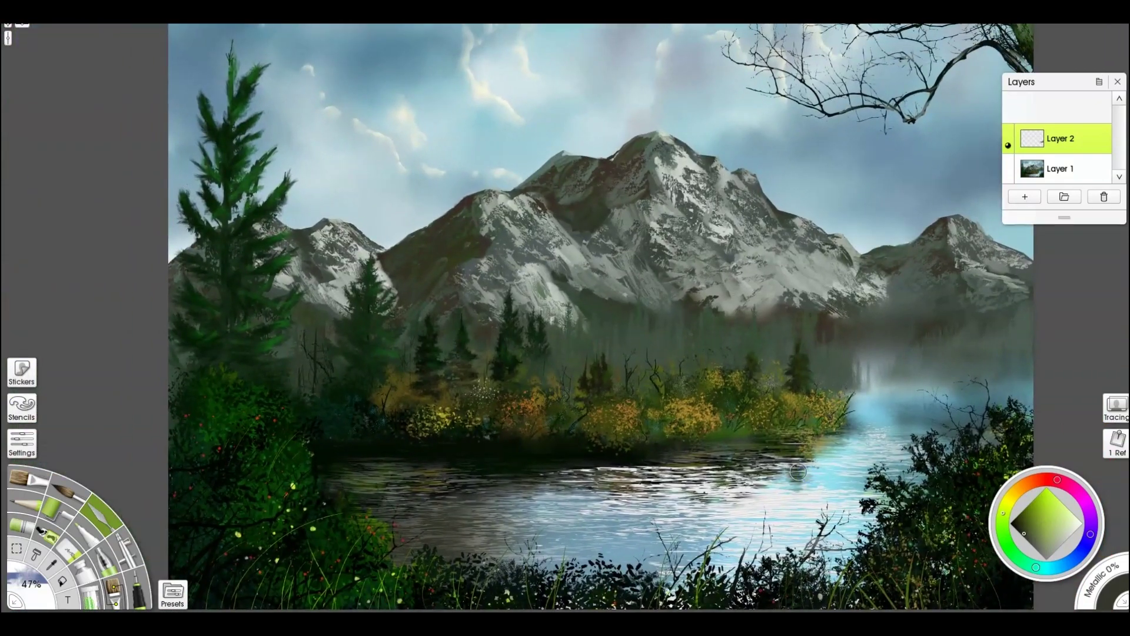
{"action": "key", "text": "i"}
{"action": "left_click", "coordinate": [509, 462], "text": "alt"}
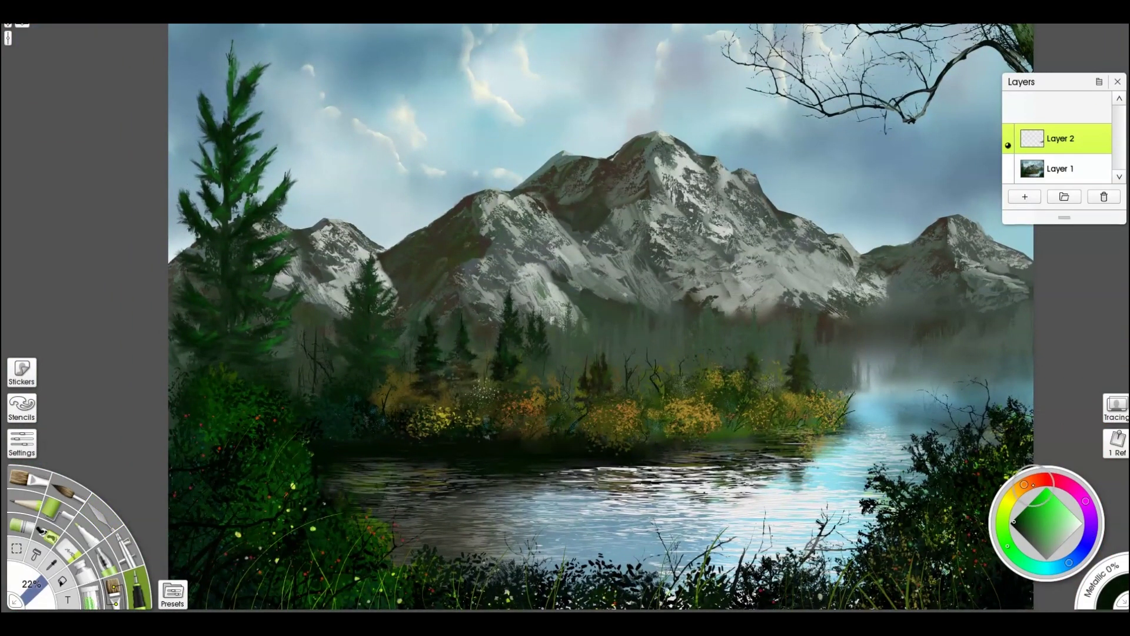
{"action": "left_click", "coordinate": [1054, 481]}
{"action": "left_click_drag", "start_coordinate": [419, 453], "coordinate": [625, 294]}
{"action": "mouse_move", "coordinate": [505, 388]}
{"action": "left_mouse_down"}
{"action": "mouse_move", "coordinate": [518, 518]}
{"action": "mouse_move", "coordinate": [562, 509]}
{"action": "left_mouse_up"}
{"action": "left_click_drag", "start_coordinate": [539, 447], "coordinate": [553, 568]}
{"action": "left_click_drag", "start_coordinate": [566, 411], "coordinate": [580, 471]}
{"action": "left_click_drag", "start_coordinate": [608, 348], "coordinate": [717, 365]}
{"action": "left_click_drag", "start_coordinate": [643, 370], "coordinate": [633, 381]}
{"action": "left_click_drag", "start_coordinate": [664, 335], "coordinate": [793, 268]}
{"action": "left_click_drag", "start_coordinate": [600, 522], "coordinate": [733, 367]}
{"action": "mouse_move", "coordinate": [733, 366]}
{"action": "left_mouse_down"}
{"action": "mouse_move", "coordinate": [619, 547]}
{"action": "mouse_move", "coordinate": [855, 302]}
{"action": "left_mouse_up"}
{"action": "left_click_drag", "start_coordinate": [649, 415], "coordinate": [690, 536]}
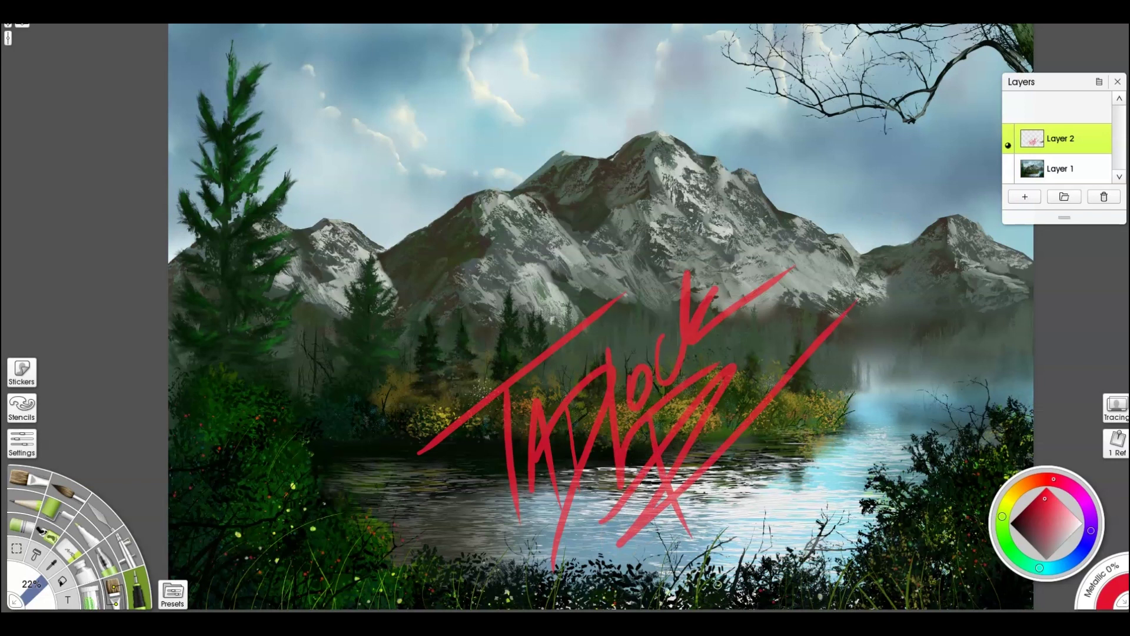
{"action": "key", "text": "ctrl+z"}
{"action": "key", "text": "ctrl+z"}
{"action": "key", "text": "ctrl+z"}
{"action": "key", "text": "ctrl+z"}
{"action": "key", "text": "ctrl+z"}
{"action": "key", "text": "ctrl+z"}
{"action": "key", "text": "ctrl+z"}
{"action": "key", "text": "ctrl+z"}
{"action": "key", "text": "ctrl+z"}
{"action": "key", "text": "ctrl+z"}
- Add a new layer and handwrite the artist's signature in large red strokes across the middle of the painting
{"action": "left_click", "coordinate": [1022, 198]}
{"action": "left_click_drag", "start_coordinate": [435, 422], "coordinate": [689, 210]}
{"action": "left_click_drag", "start_coordinate": [528, 348], "coordinate": [533, 483]}
{"action": "left_click_drag", "start_coordinate": [550, 439], "coordinate": [580, 465]}
{"action": "left_click_drag", "start_coordinate": [552, 406], "coordinate": [596, 506]}
{"action": "left_click_drag", "start_coordinate": [593, 361], "coordinate": [610, 462]}
{"action": "left_click_drag", "start_coordinate": [623, 376], "coordinate": [773, 247]}
{"action": "mouse_move", "coordinate": [609, 474]}
{"action": "left_mouse_down"}
{"action": "mouse_move", "coordinate": [626, 492]}
{"action": "mouse_move", "coordinate": [804, 276]}
{"action": "left_mouse_up"}
{"action": "left_click_drag", "start_coordinate": [655, 362], "coordinate": [687, 500]}
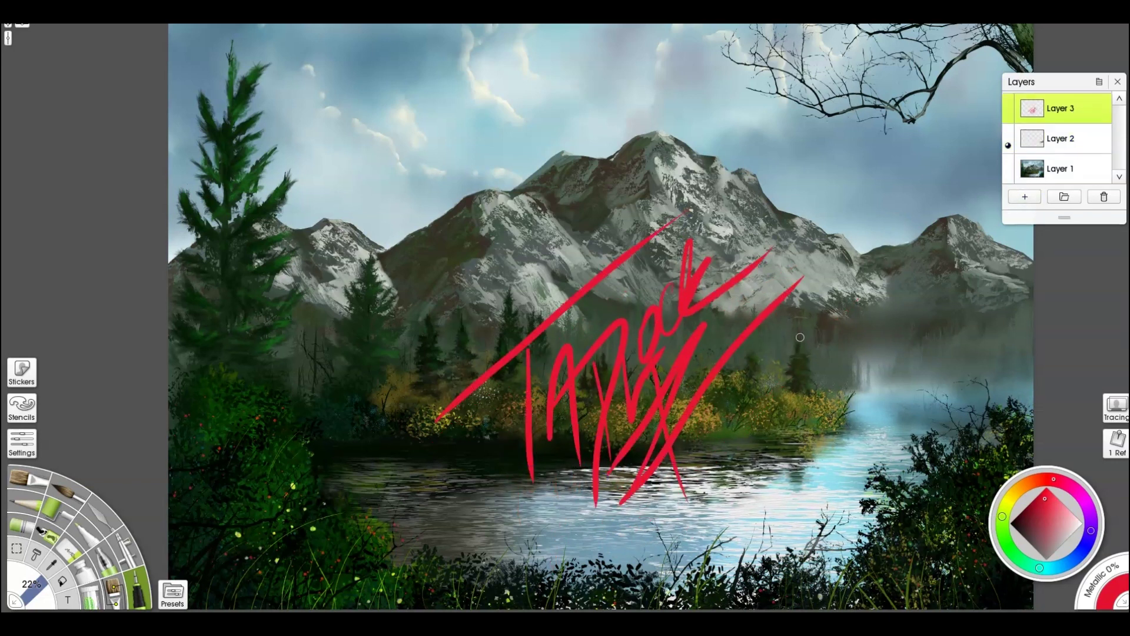
- Scale the red signature down and place it in the painting's lower-right corner
{"action": "key", "text": "ctrl+t"}
{"action": "mouse_move", "coordinate": [434, 207]}
{"action": "left_mouse_down"}
{"action": "mouse_move", "coordinate": [622, 357]}
{"action": "mouse_move", "coordinate": [992, 584]}
{"action": "mouse_move", "coordinate": [985, 576]}
{"action": "left_mouse_up"}
{"action": "key", "text": "Return"}
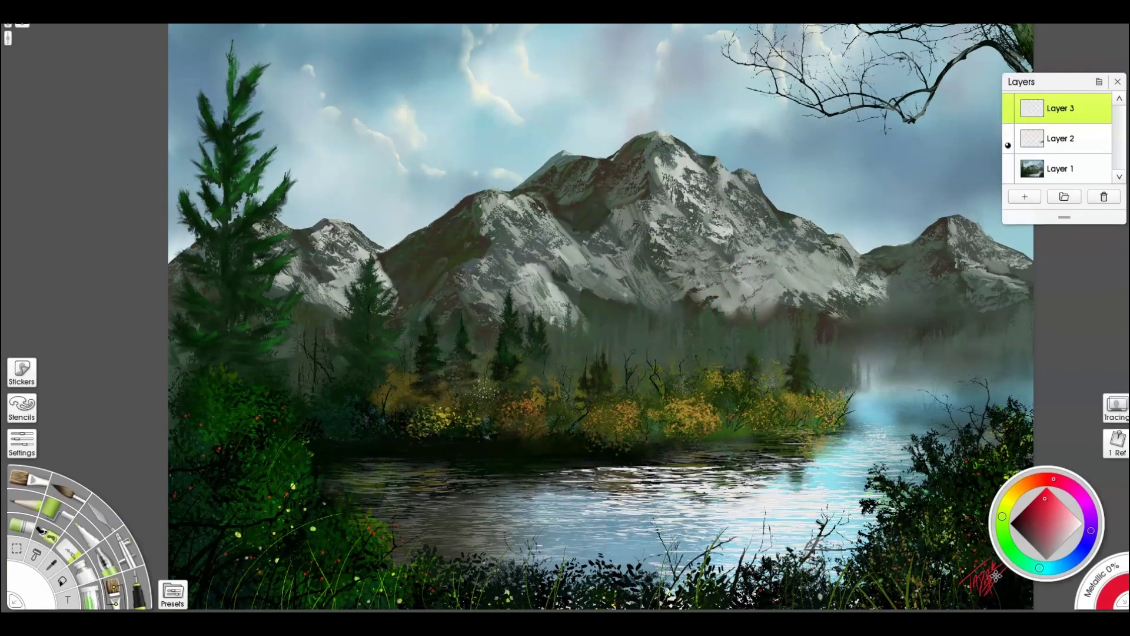